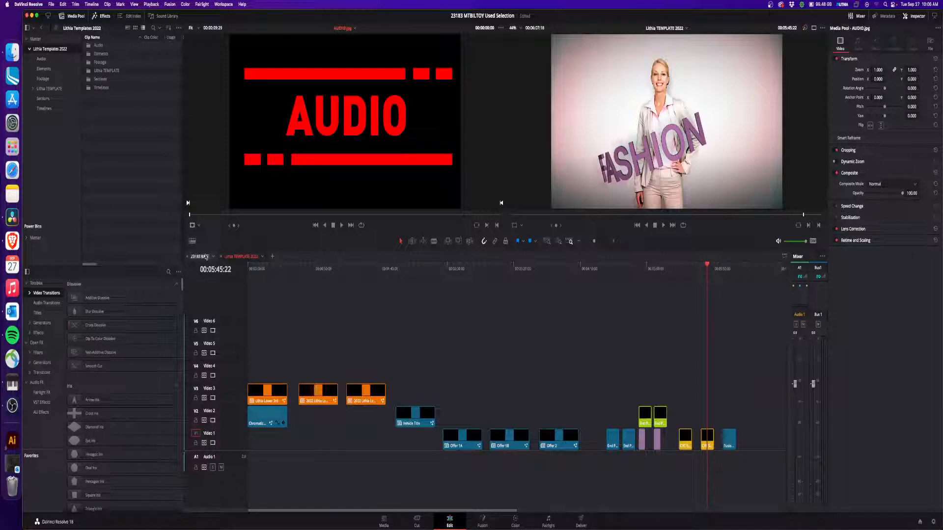
- Switch to the 23183 BASE timeline and open the Timelines bin
{"action": "left_click", "coordinate": [199, 256]}
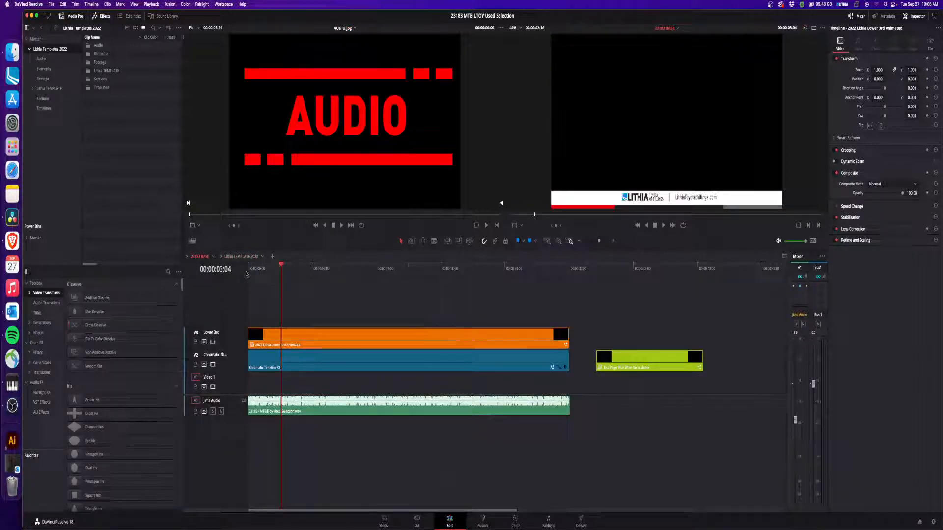
{"action": "left_click", "coordinate": [44, 109]}
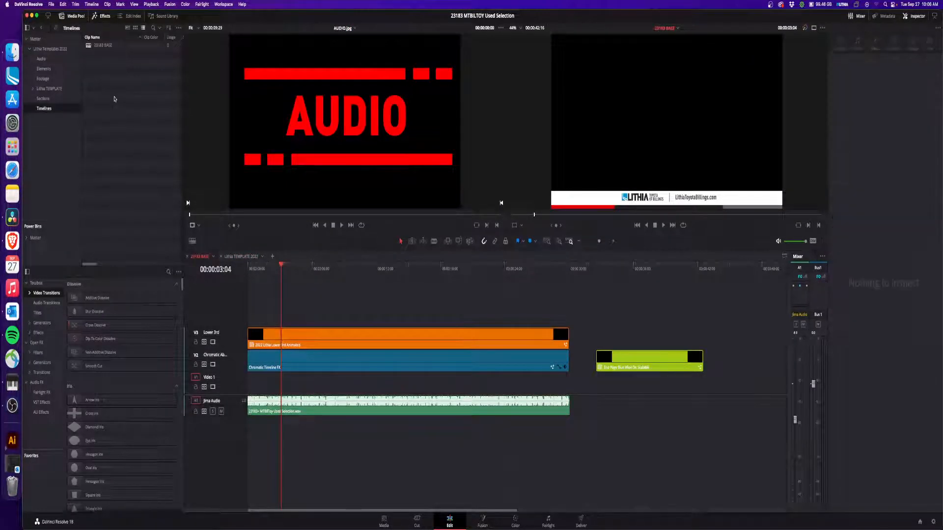
{"action": "right_click", "coordinate": [115, 98]}
{"action": "mouse_move", "coordinate": [147, 100]}
{"action": "left_click", "coordinate": [127, 78]}
- Disable and re-enable the animated Lower 3rd clip, and preview the opening frames of the timeline
{"action": "left_click", "coordinate": [311, 346]}
{"action": "key", "text": "d"}
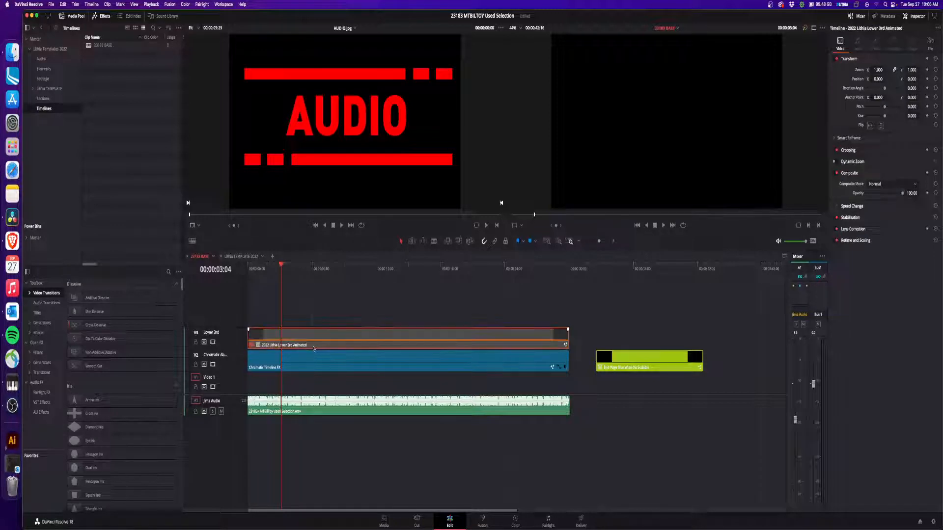
{"action": "key", "text": "d"}
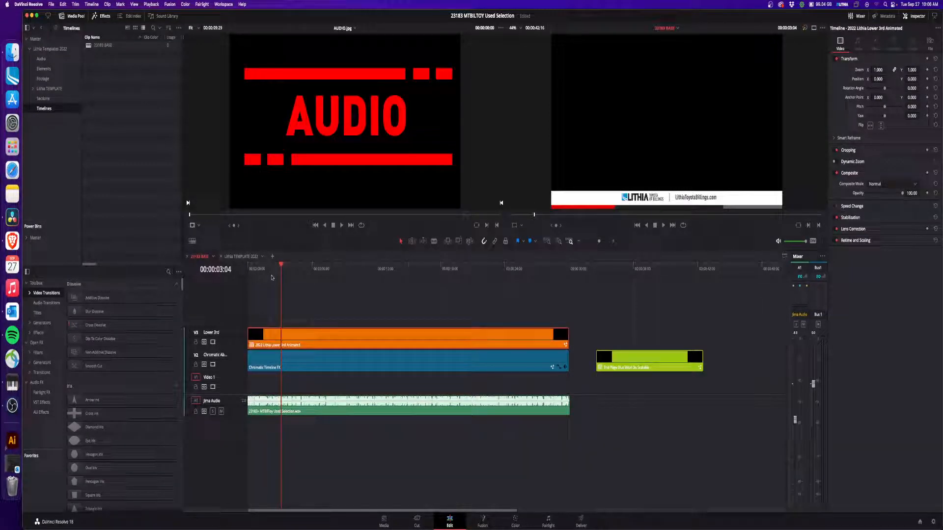
{"action": "key", "text": "Home"}
{"action": "key", "text": "space"}
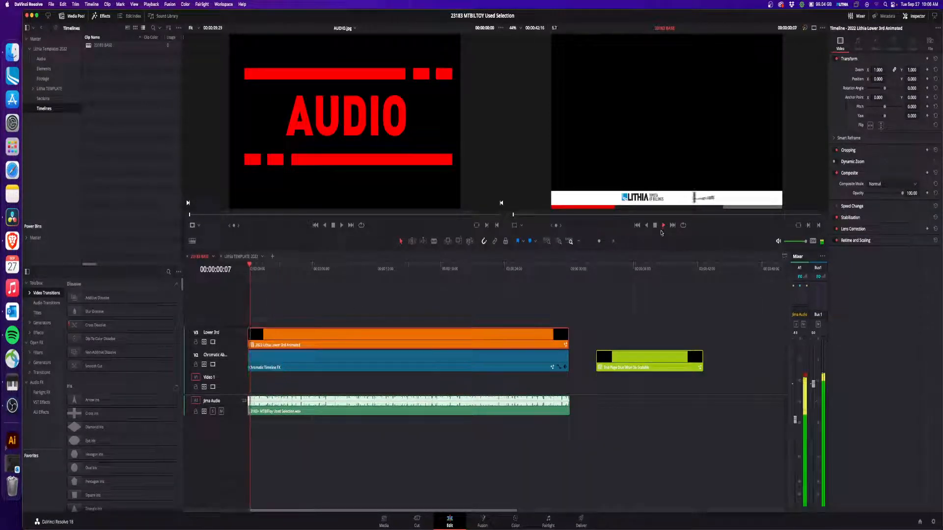
{"action": "key", "text": "space"}
- Disable the audio clip, replay the first three seconds of the timeline without it, and re-enable the clip
{"action": "left_click", "coordinate": [437, 402]}
{"action": "key", "text": "d"}
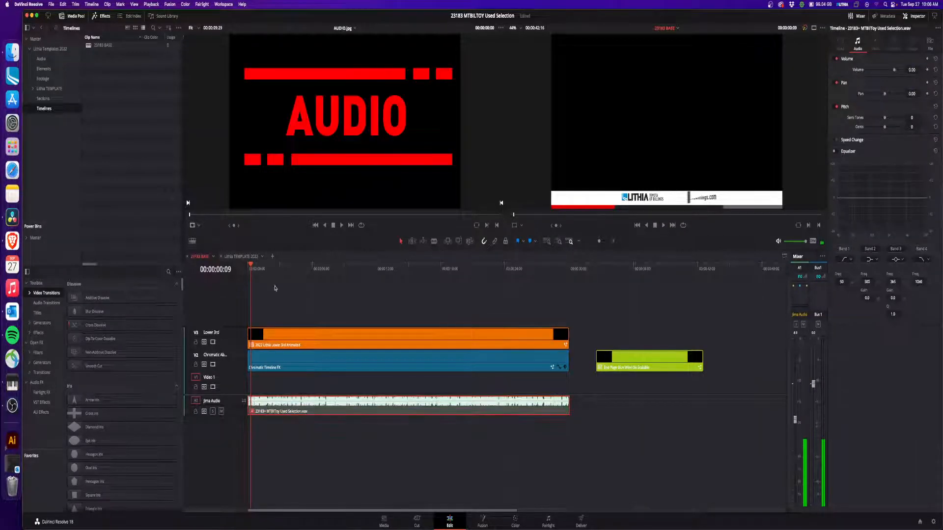
{"action": "left_click", "coordinate": [249, 268]}
{"action": "key", "text": "space"}
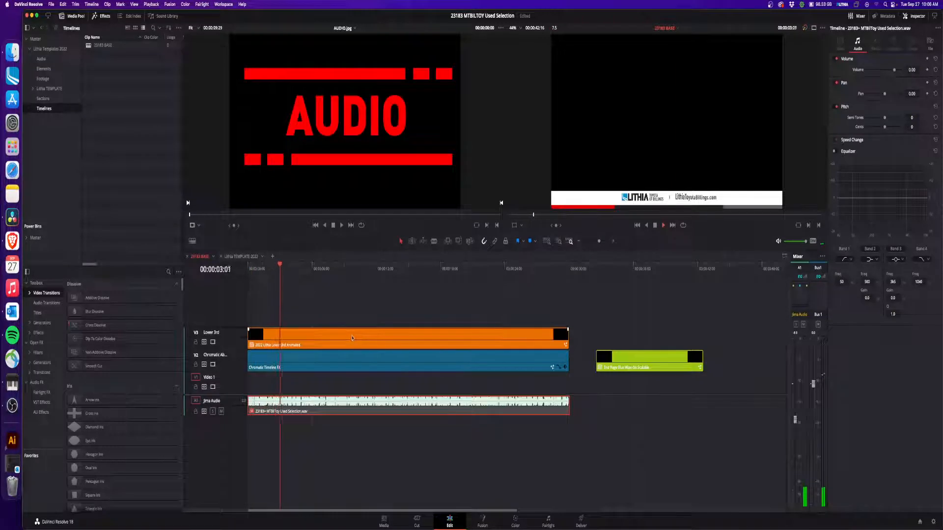
{"action": "key", "text": "space"}
{"action": "left_click", "coordinate": [360, 360]}
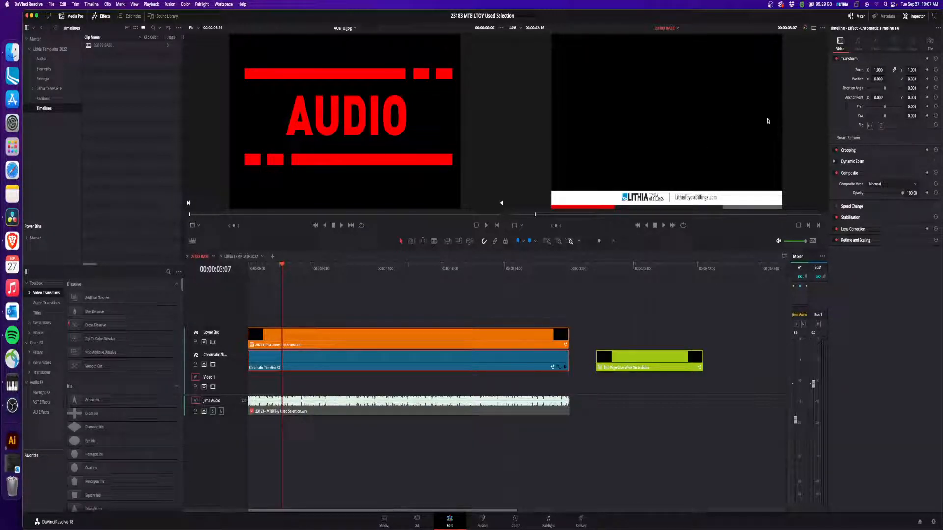
{"action": "left_click", "coordinate": [349, 409]}
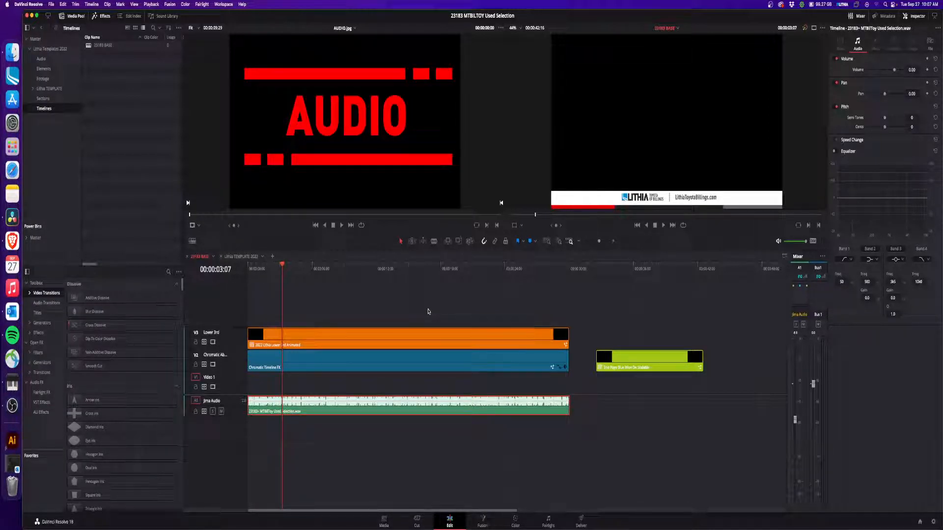
- Switch to YouTube Studio in the browser and open the account's own channel in a new tab
{"action": "key", "text": "ctrl+Left"}
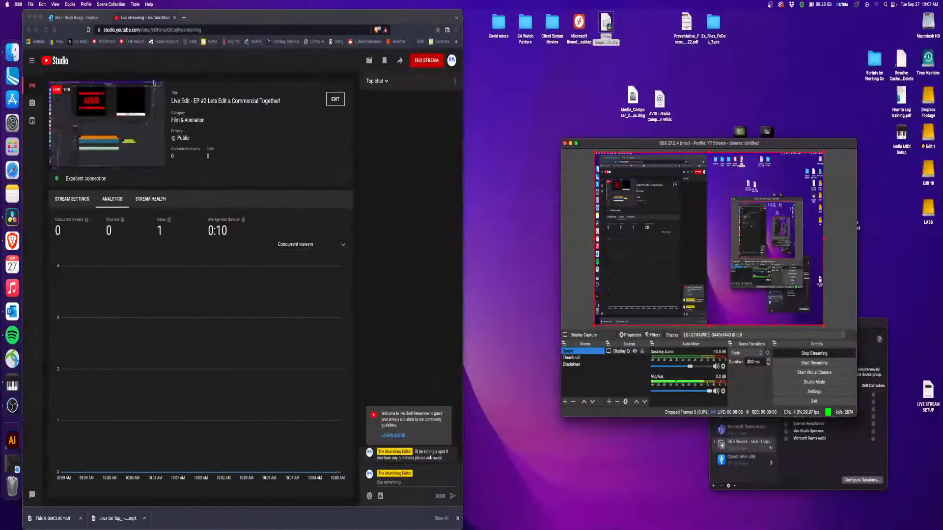
{"action": "left_click", "coordinate": [138, 26]}
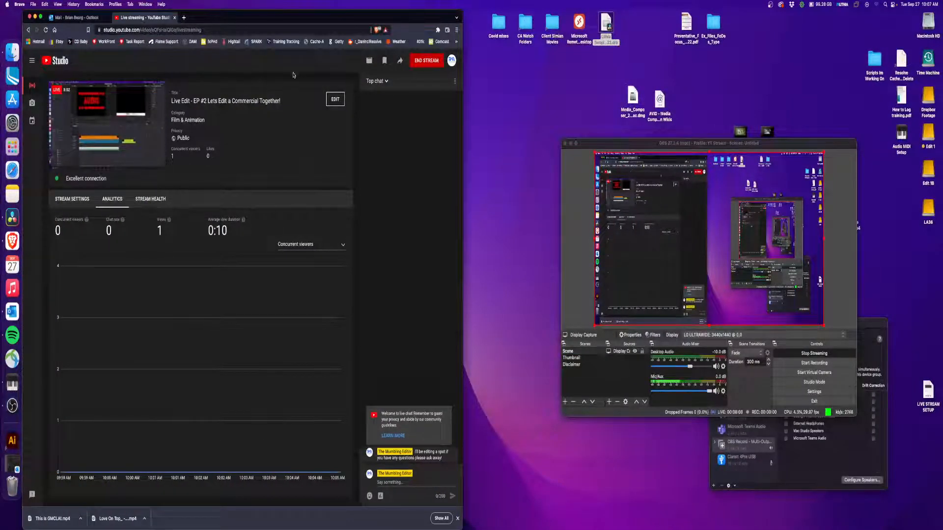
{"action": "left_click", "coordinate": [452, 61]}
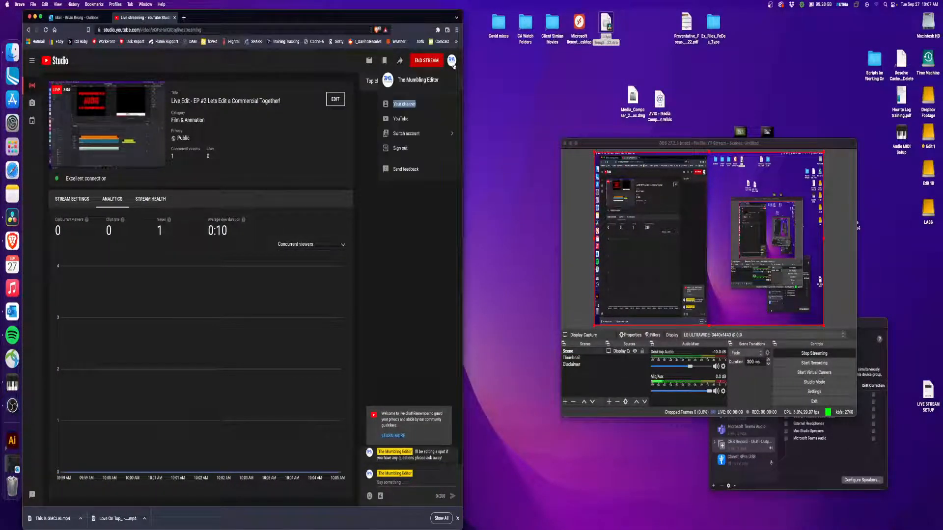
{"action": "right_click", "coordinate": [402, 105]}
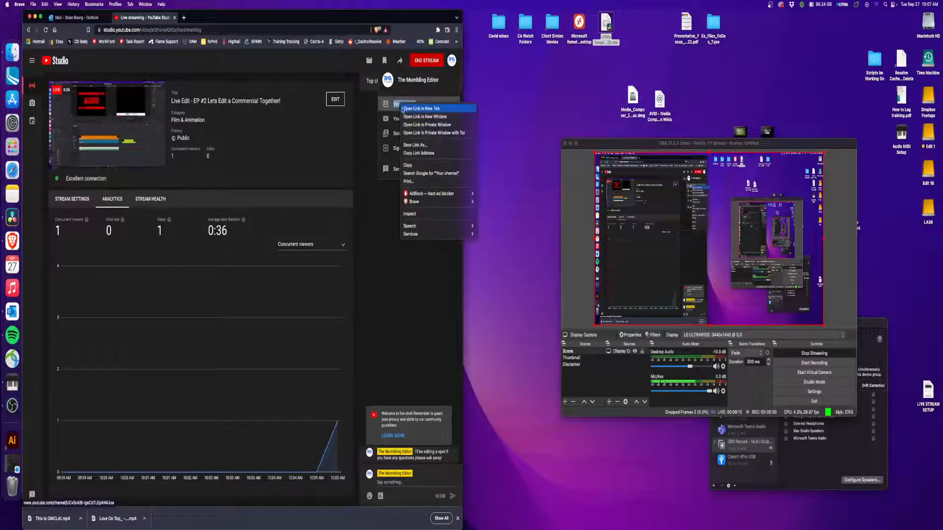
{"action": "left_click", "coordinate": [405, 109]}
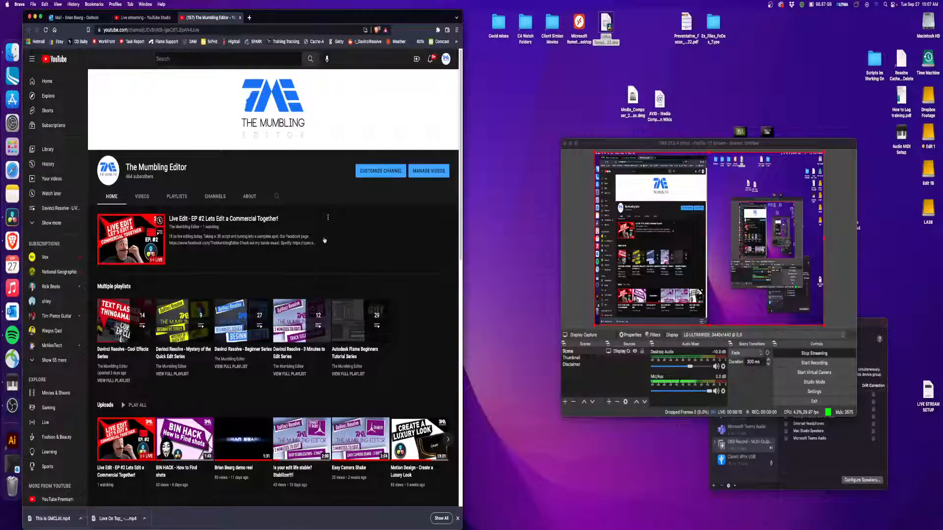
- Search the channel for "chromatic" and open the video "Create a Cool Chromatic Vignette - Davinci Resolve"
{"action": "left_click", "coordinate": [276, 196]}
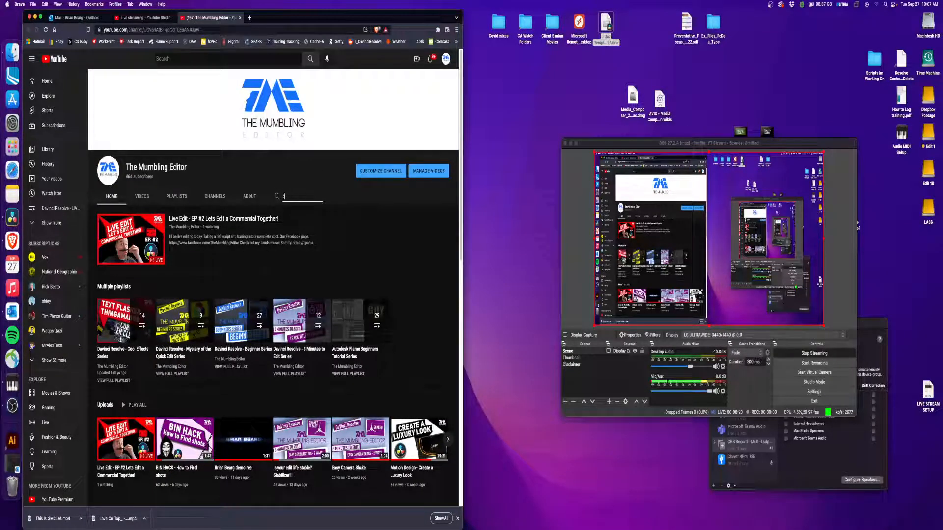
{"action": "type", "text": "chromatic"}
{"action": "key", "text": "Return"}
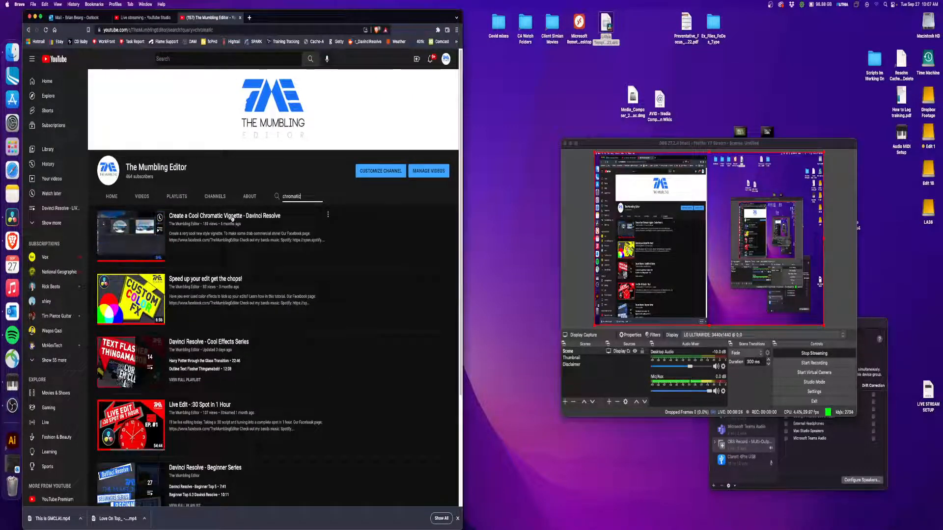
{"action": "left_click", "coordinate": [130, 235]}
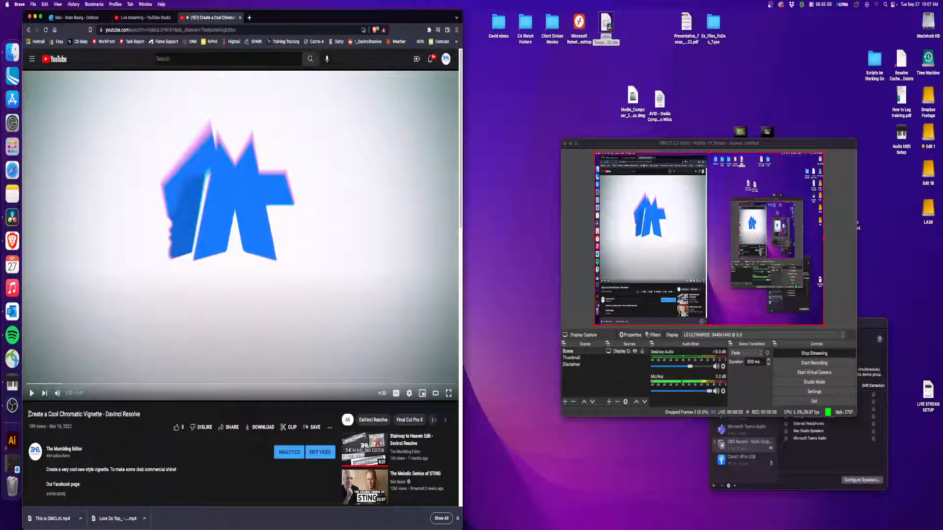
{"action": "left_click_drag", "start_coordinate": [29, 414], "coordinate": [105, 415]}
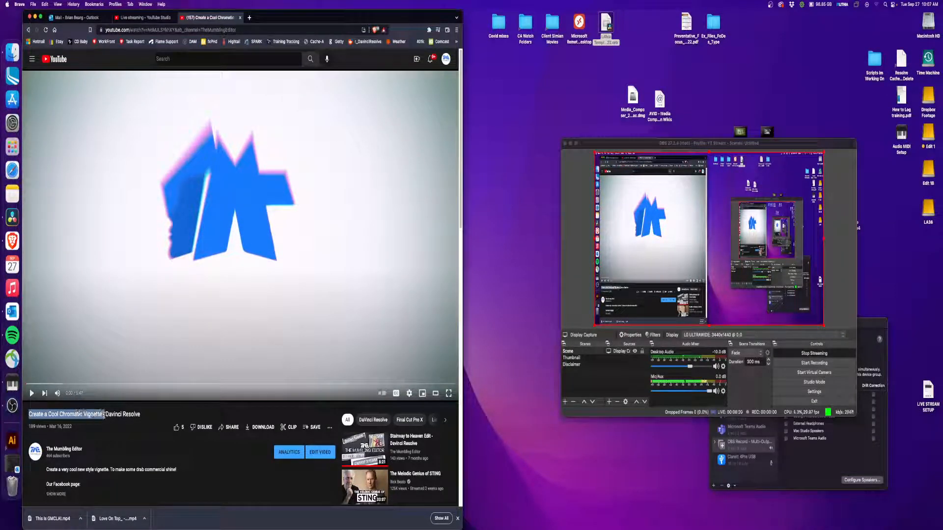
- Close the video's tab and return to DaVinci Resolve with the playhead at the start of the timeline
{"action": "left_click", "coordinate": [240, 18]}
{"action": "key", "text": "ctrl+Right"}
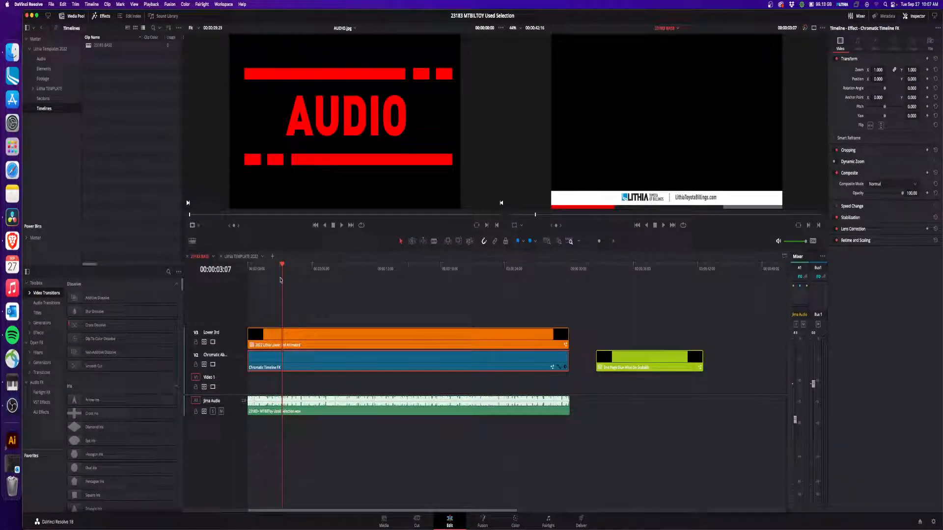
{"action": "key", "text": "Home"}
{"action": "key", "text": "space"}
- Open the script "23183 MTBILTOY Used Selection 30 Video.doc" from the desktop folder Scripts Im Working On
{"action": "key", "text": "ctrl+Left"}
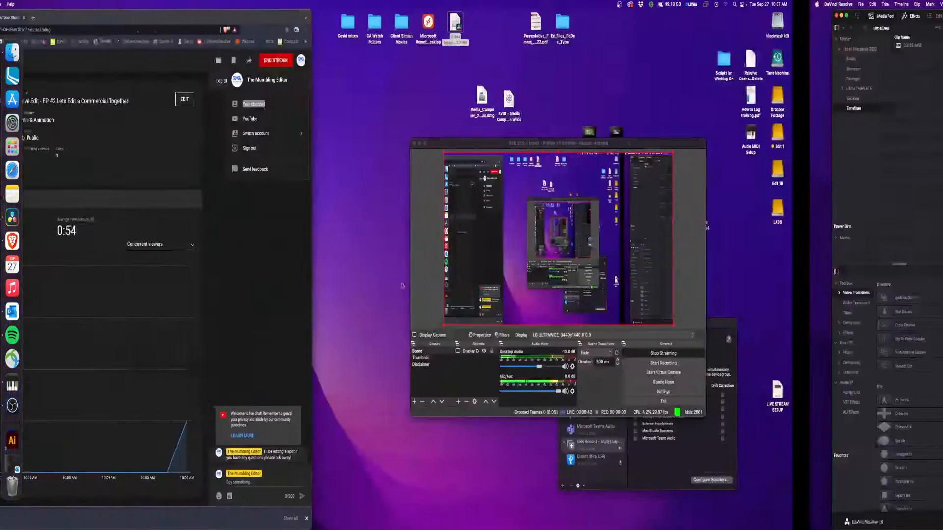
{"action": "double_click", "coordinate": [876, 61]}
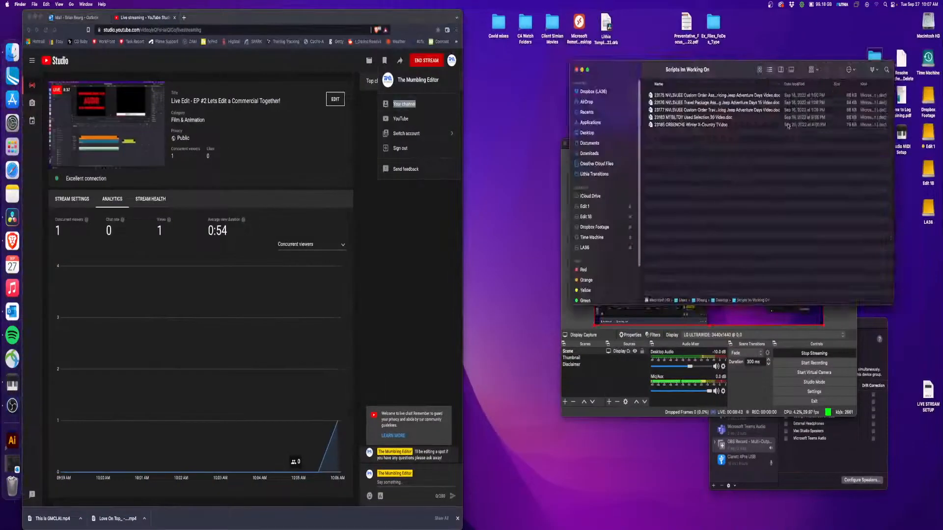
{"action": "left_click", "coordinate": [669, 118]}
- Move the script document's window to Desktop 3 and read the whole page there
{"action": "key", "text": "ctrl+Up"}
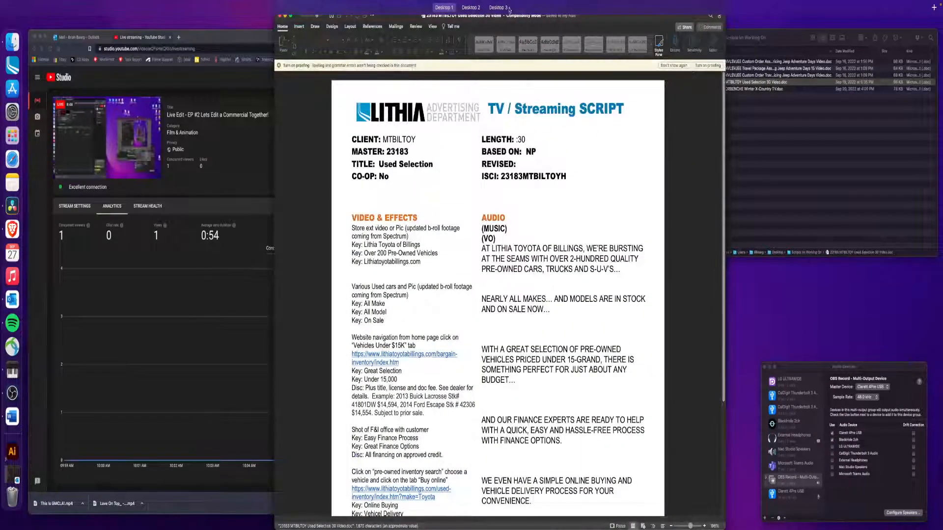
{"action": "left_click", "coordinate": [501, 20]}
{"action": "key", "text": "ctrl+Up"}
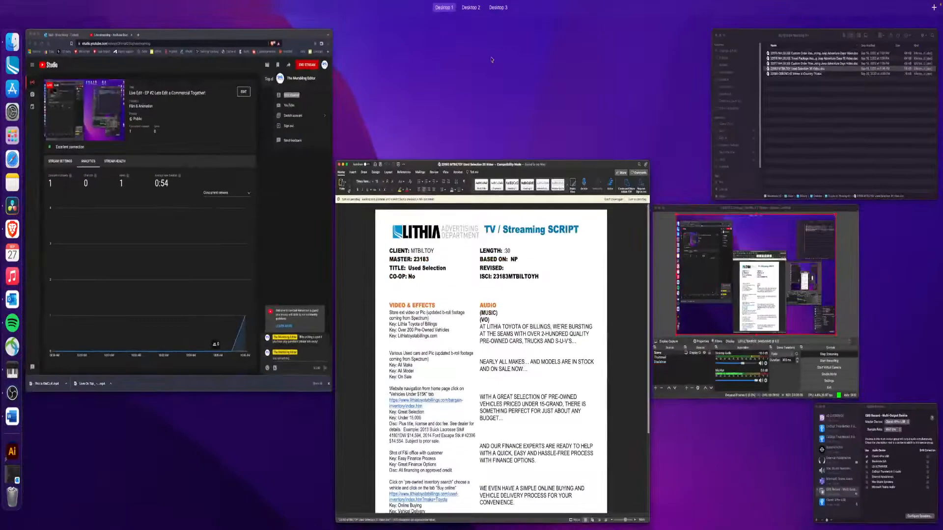
{"action": "left_click_drag", "start_coordinate": [432, 191], "coordinate": [491, 28]}
{"action": "left_click", "coordinate": [474, 22]}
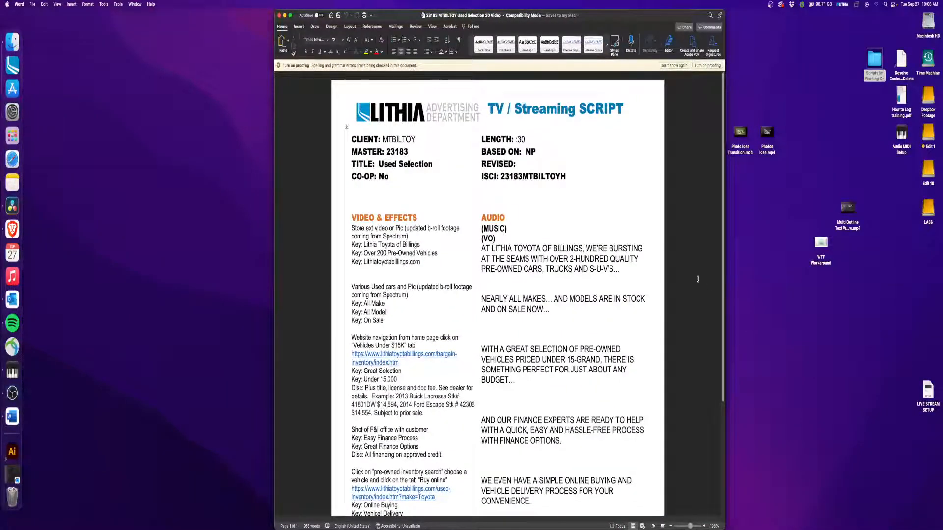
{"action": "left_click_drag", "start_coordinate": [689, 526], "coordinate": [687, 527]}
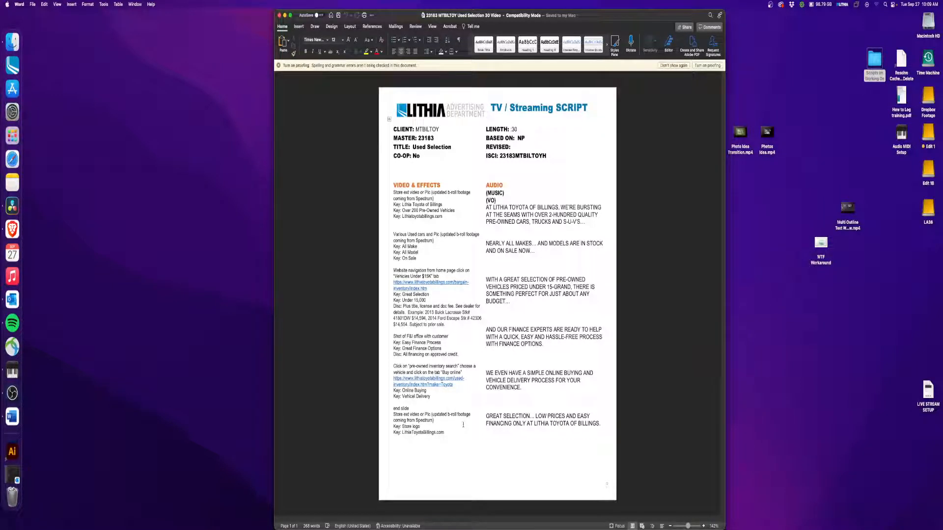
- Switch back to DaVinci Resolve, play the 23183 BASE timeline through its audio, and return the playhead to the start
{"action": "key", "text": "ctrl+Left"}
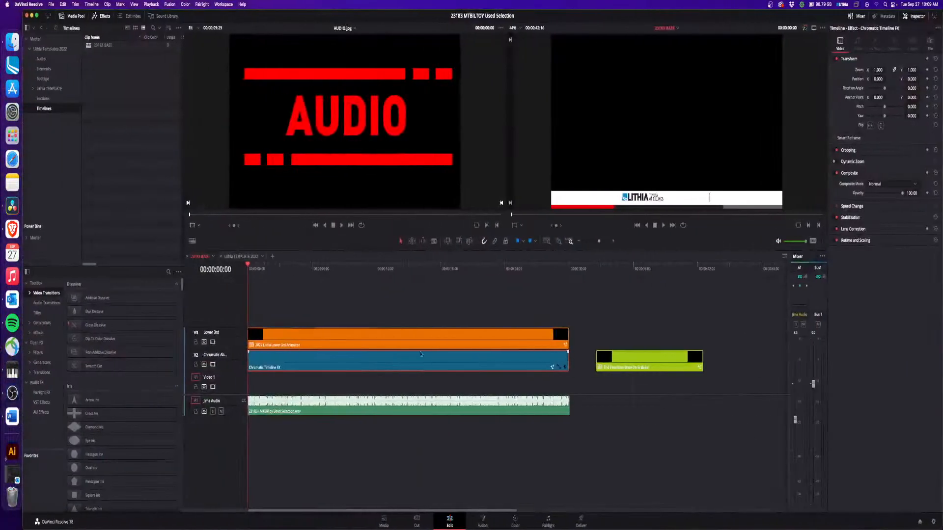
{"action": "key", "text": "space"}
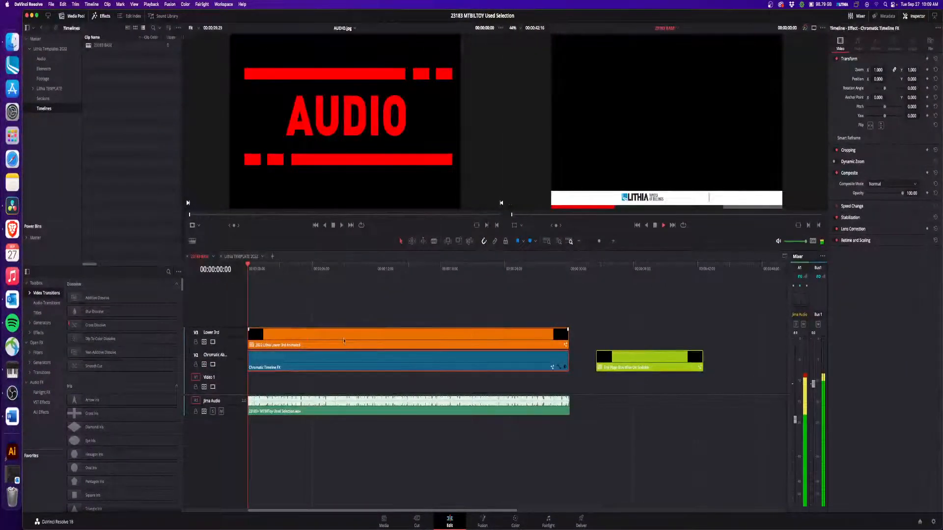
{"action": "key", "text": "space"}
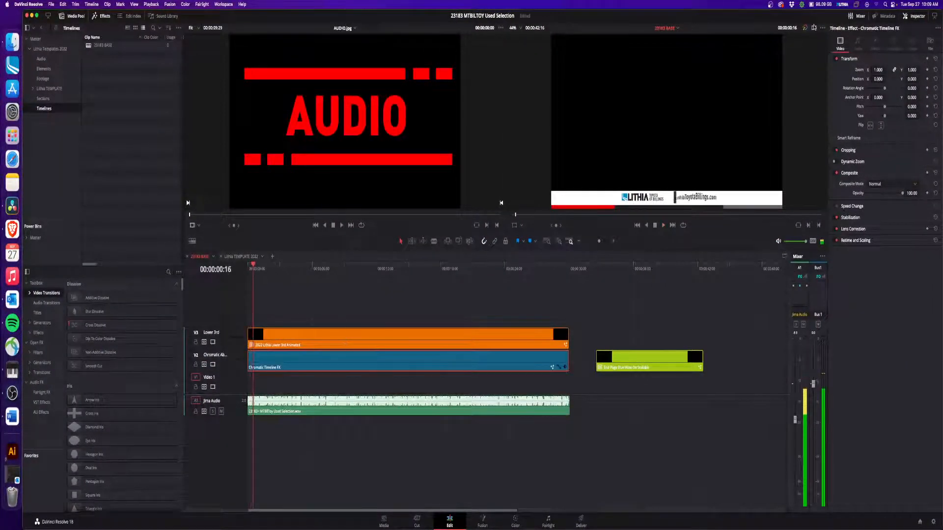
{"action": "key", "text": "space"}
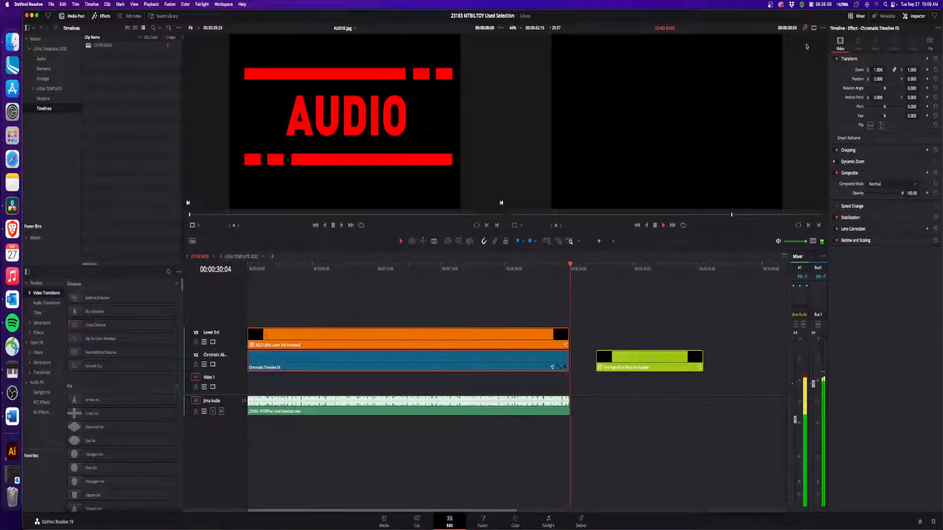
{"action": "key", "text": "Home"}
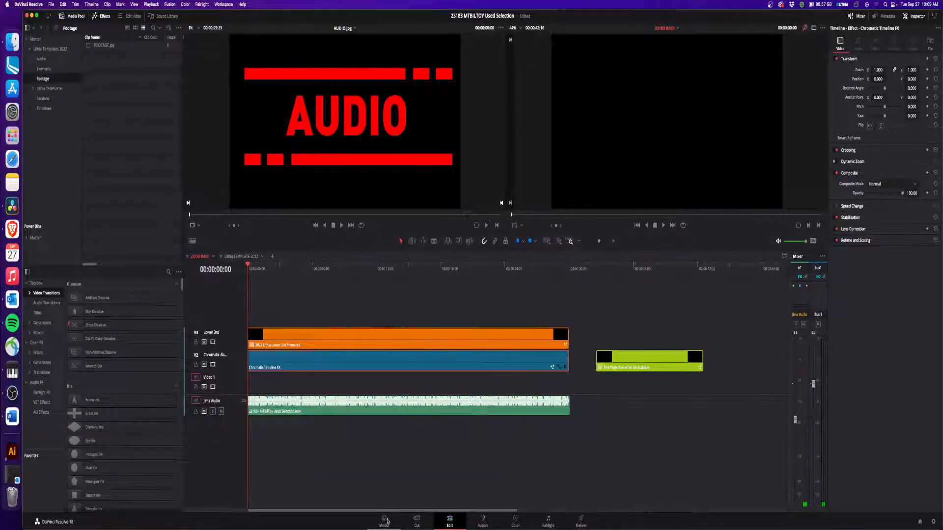
- Browse the Edit 18 drive in the Media page's storage browser, shown as a list
{"action": "left_click", "coordinate": [385, 521]}
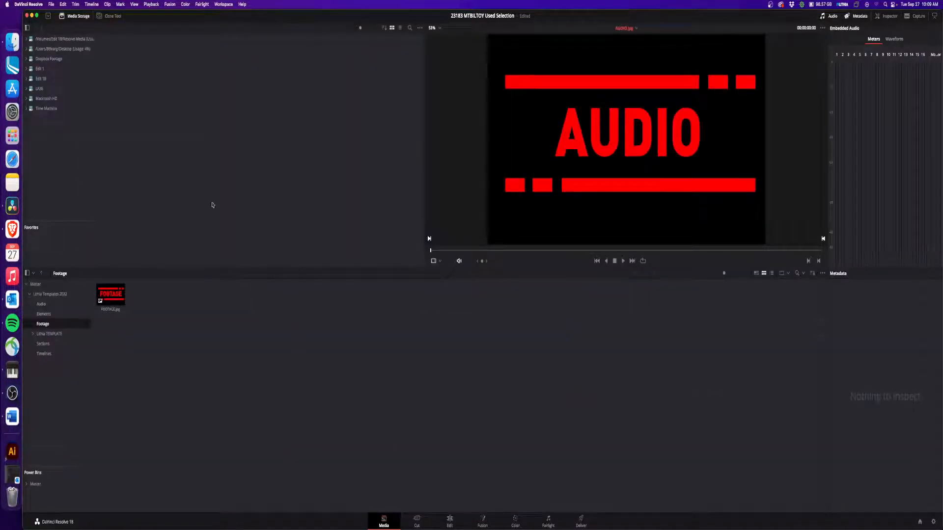
{"action": "left_click", "coordinate": [41, 79]}
{"action": "left_click", "coordinate": [401, 28]}
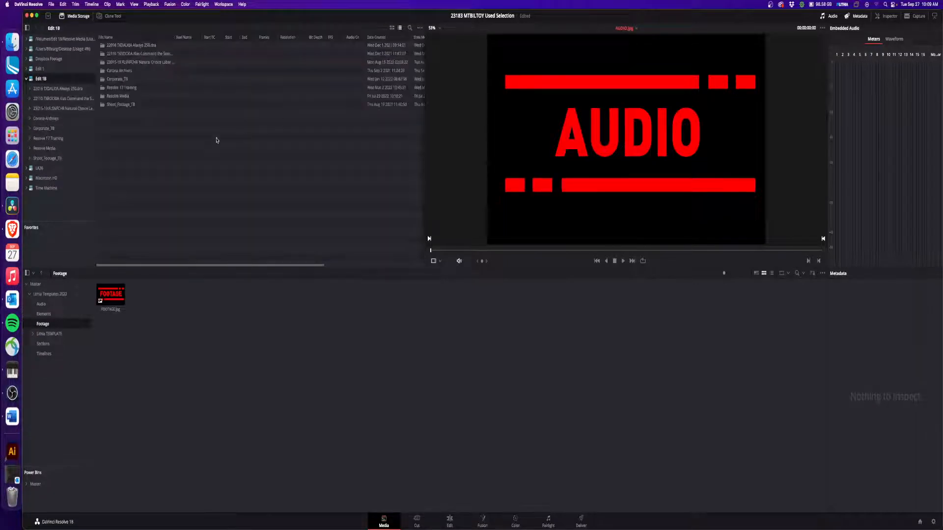
- Open the MTBILTOY Sept 2022 Footage folder under Shoot_Footage_TB, STORE Shoots, Montana, and preview its first clip
{"action": "double_click", "coordinate": [116, 106]}
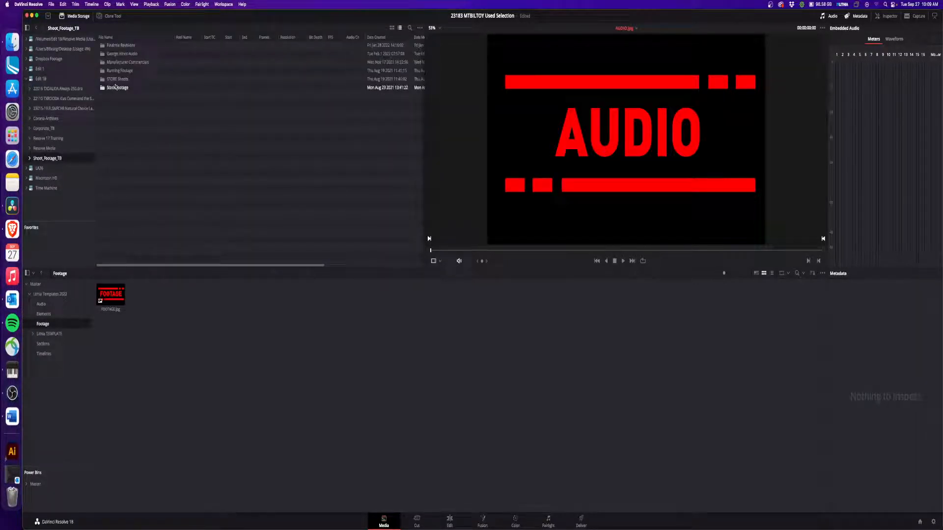
{"action": "double_click", "coordinate": [117, 79]}
{"action": "double_click", "coordinate": [125, 62]}
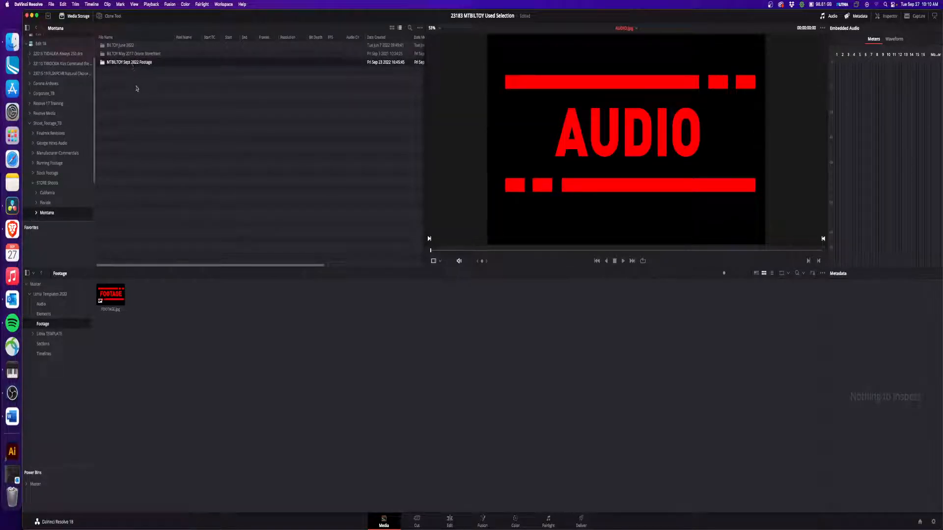
{"action": "double_click", "coordinate": [115, 63]}
{"action": "left_click", "coordinate": [115, 45]}
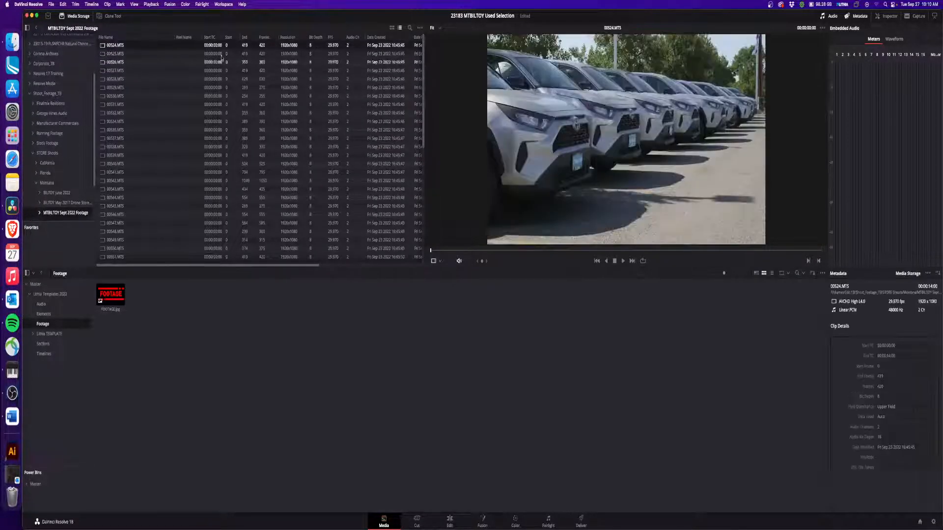
- Show the store clips as thumbnails, scrub through clip 00555.MTS, and add it to the Footage bin
{"action": "left_click", "coordinate": [393, 28]}
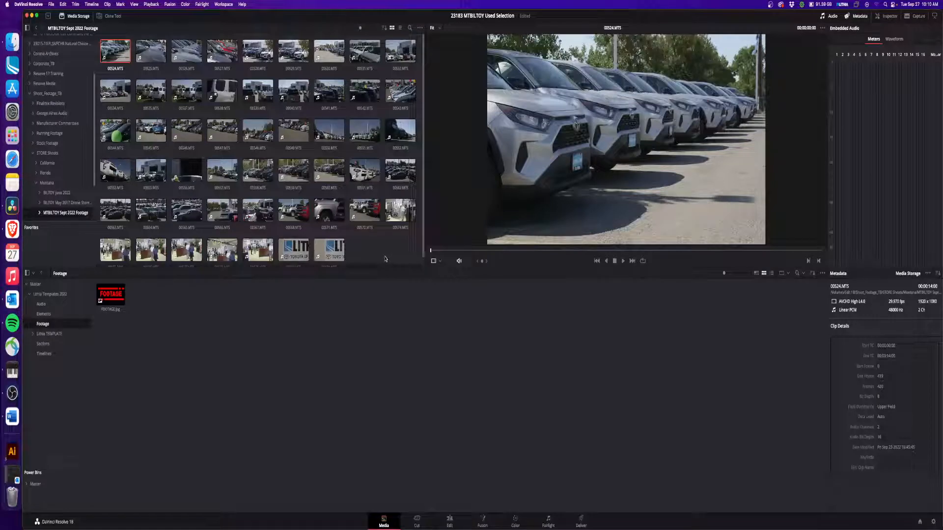
{"action": "left_click", "coordinate": [150, 171]}
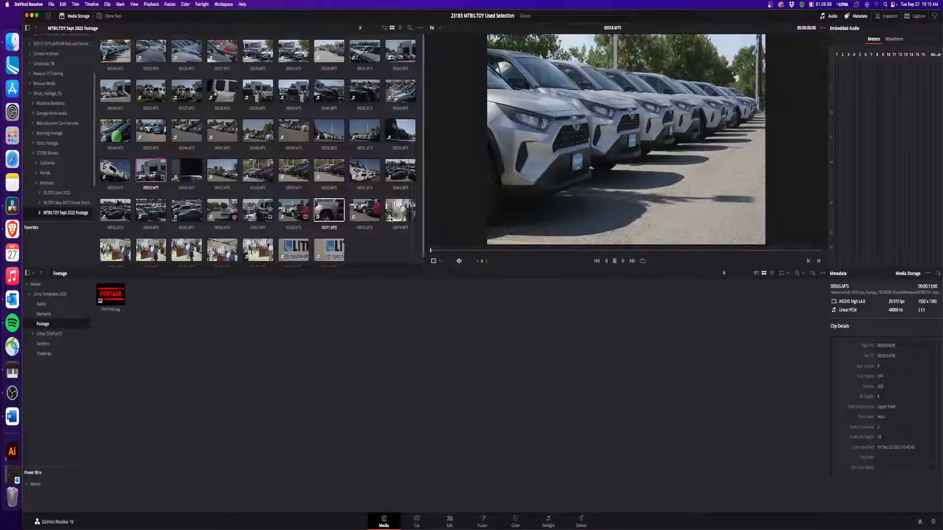
{"action": "left_click_drag", "start_coordinate": [483, 252], "coordinate": [531, 253]}
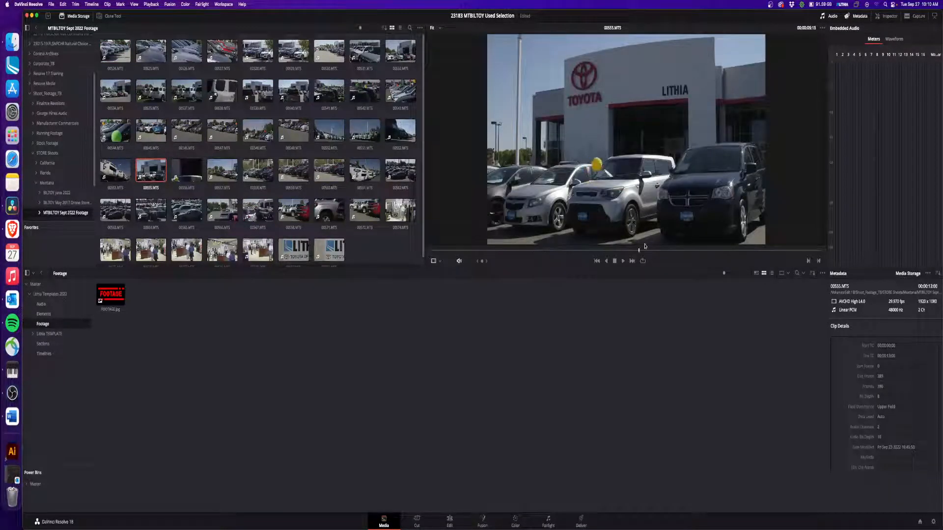
{"action": "left_click_drag", "start_coordinate": [645, 246], "coordinate": [744, 248]}
{"action": "left_click_drag", "start_coordinate": [146, 172], "coordinate": [221, 346]}
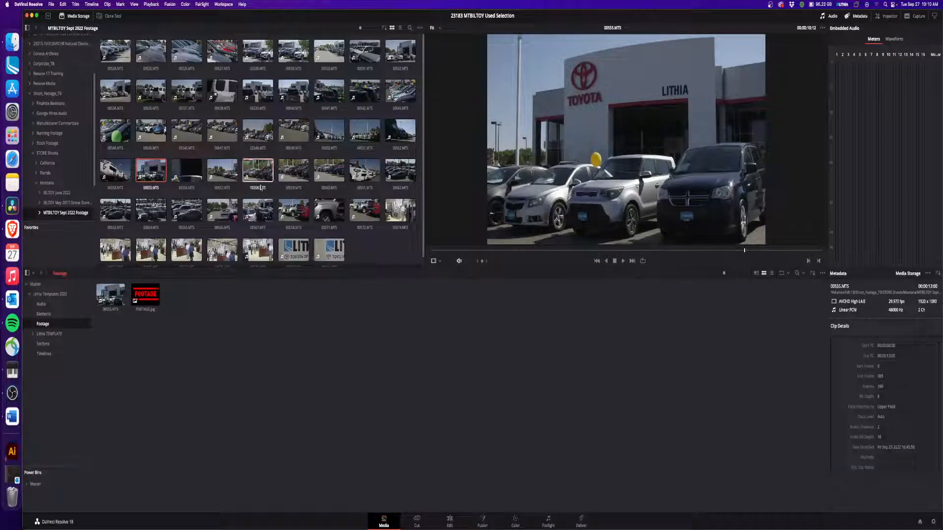
- Preview the vehicle lot clips 00558.MTS through 00562.MTS, scrubbing through them for usable shots
{"action": "left_click", "coordinate": [258, 171]}
{"action": "left_click", "coordinate": [503, 251]}
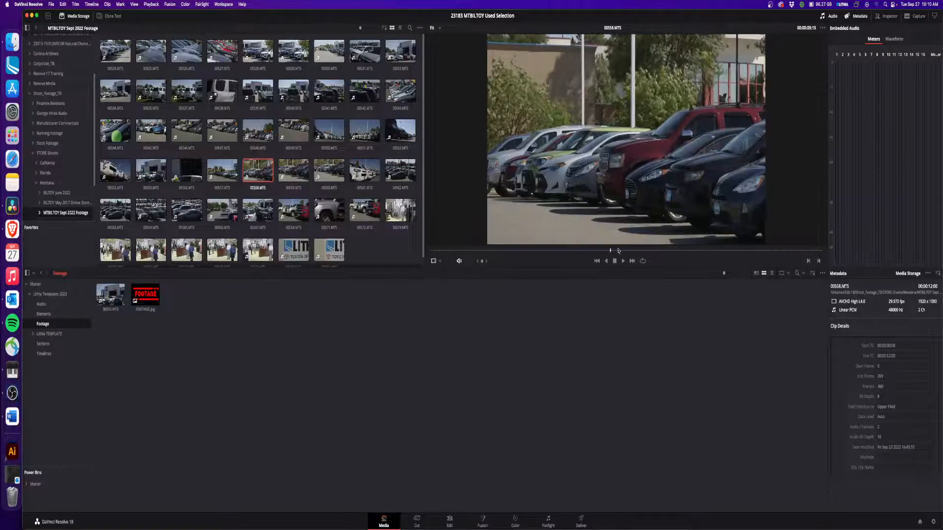
{"action": "left_click", "coordinate": [294, 176]}
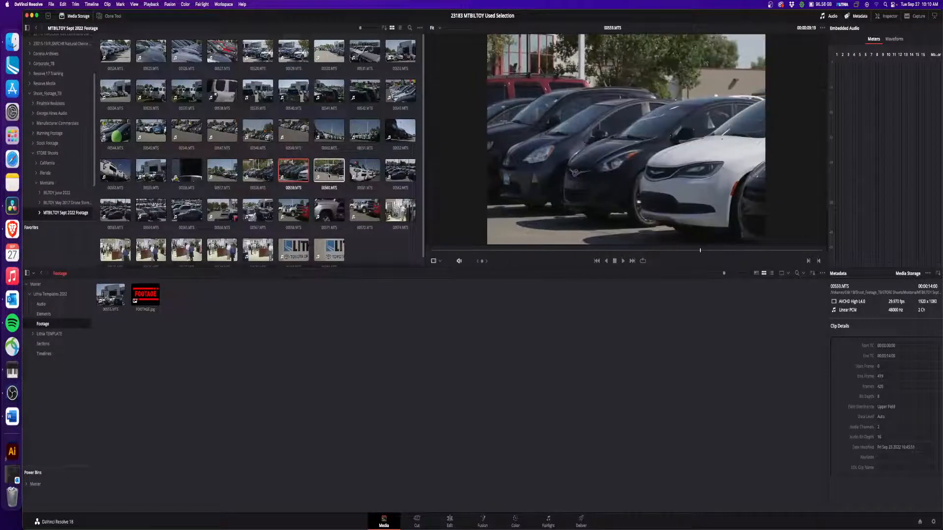
{"action": "key", "text": "Right"}
{"action": "left_click_drag", "start_coordinate": [475, 251], "coordinate": [508, 255]}
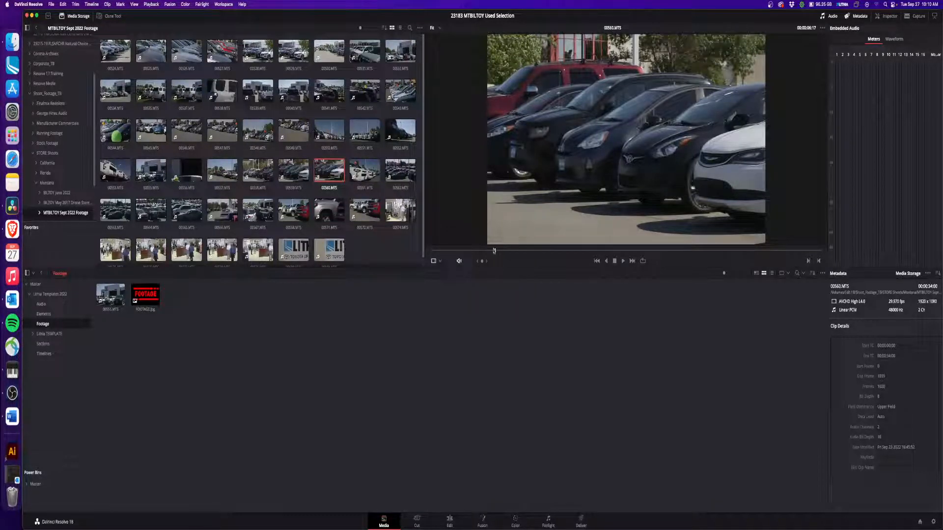
{"action": "left_click_drag", "start_coordinate": [493, 251], "coordinate": [473, 256]}
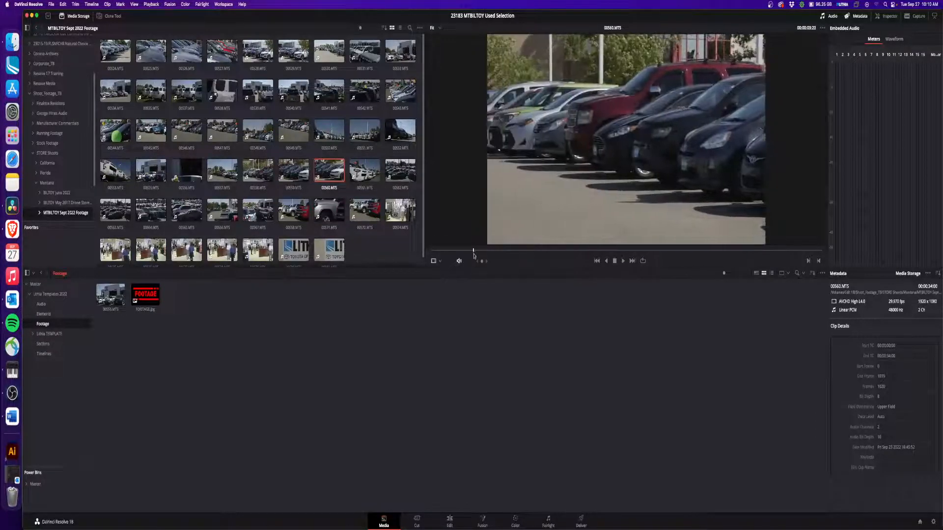
{"action": "key", "text": "Right"}
{"action": "key", "text": "Right"}
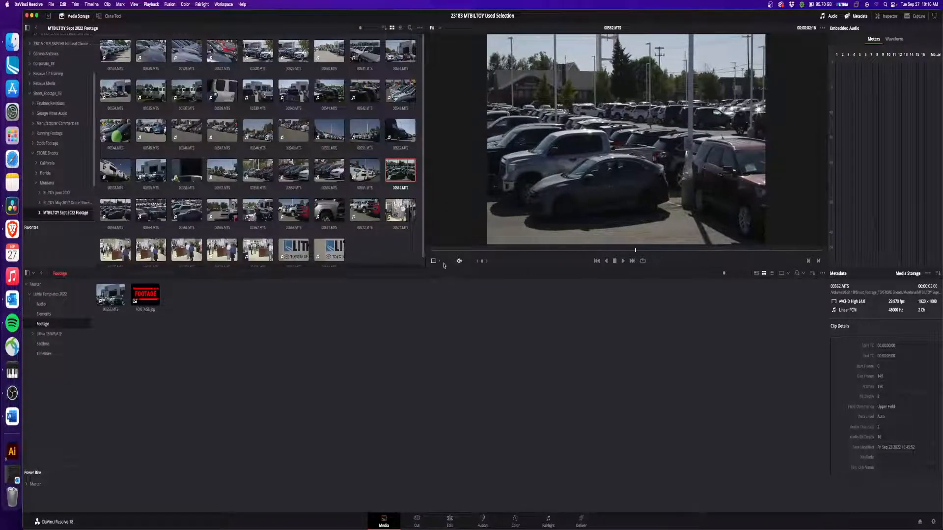
{"action": "key", "text": "Left"}
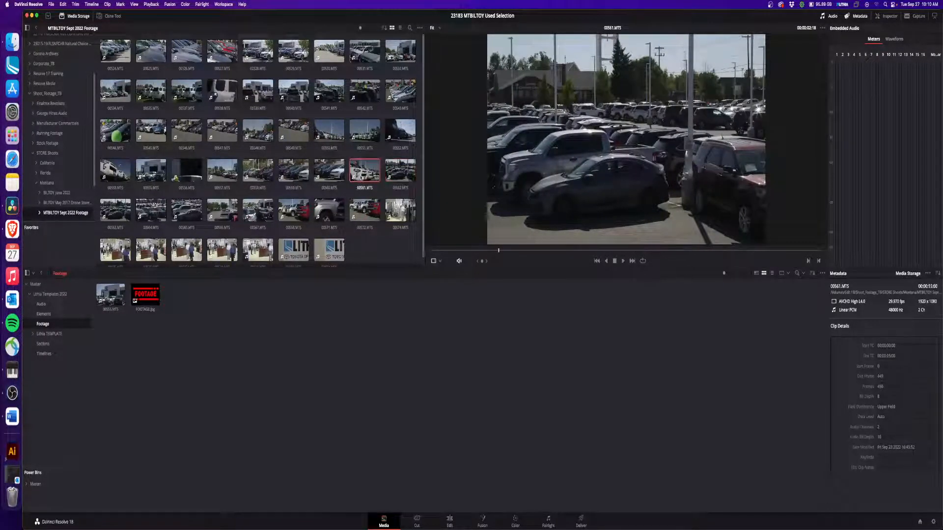
{"action": "left_click_drag", "start_coordinate": [475, 254], "coordinate": [645, 253]}
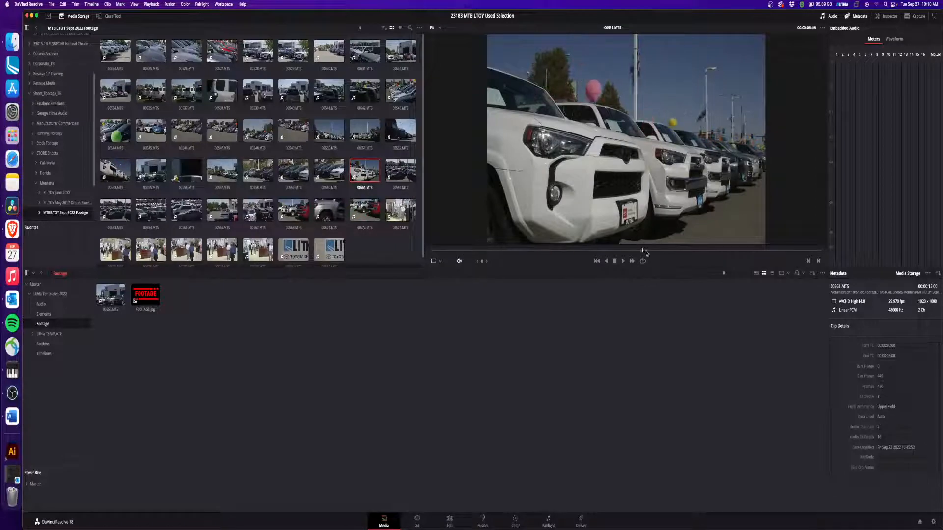
- Scrub through the next lot clips, 00563.MTS through 00566.MTS, to review their shots
{"action": "key", "text": "Right"}
{"action": "key", "text": "Right"}
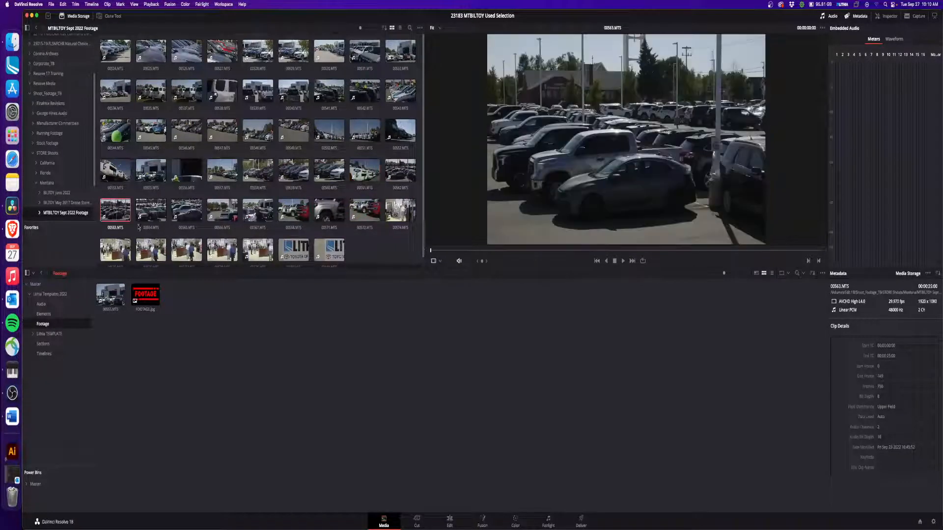
{"action": "left_click_drag", "start_coordinate": [455, 251], "coordinate": [702, 244]}
{"action": "key", "text": "Right"}
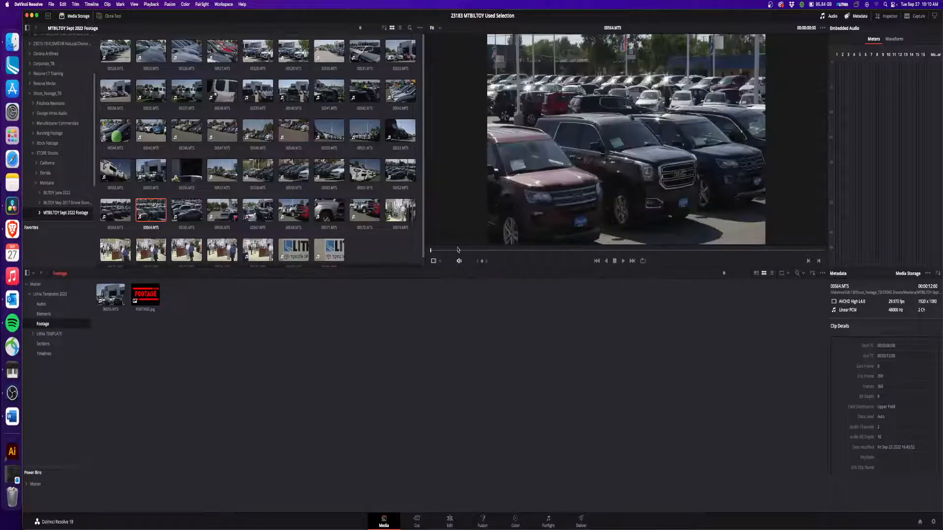
{"action": "left_click_drag", "start_coordinate": [452, 253], "coordinate": [540, 251]}
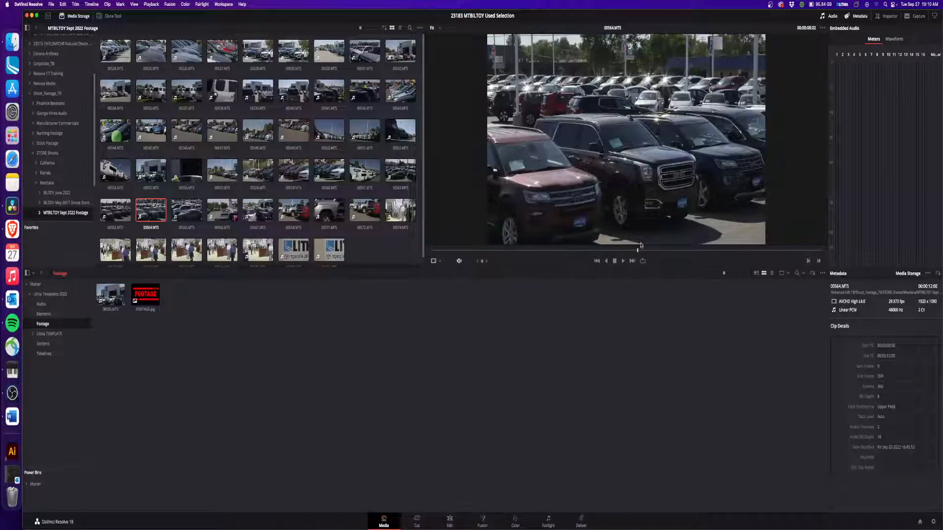
{"action": "key", "text": "Right"}
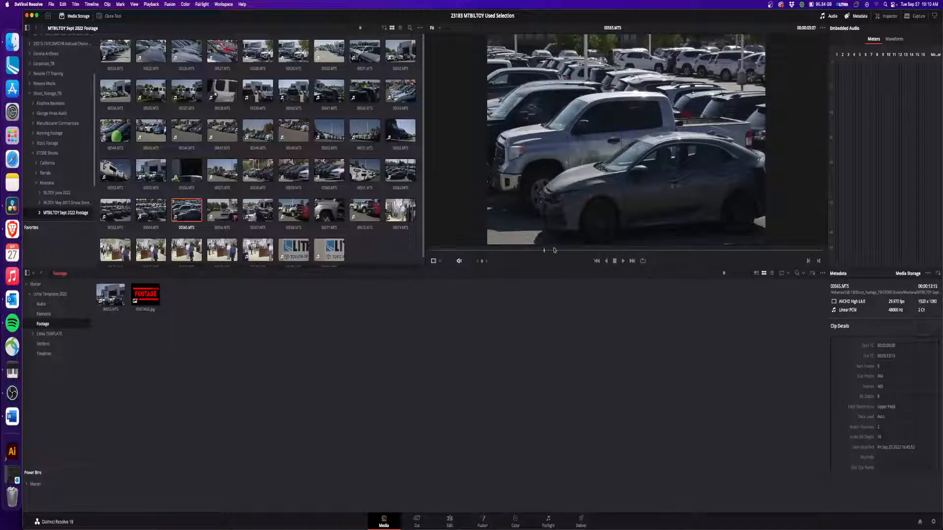
{"action": "key", "text": "Right"}
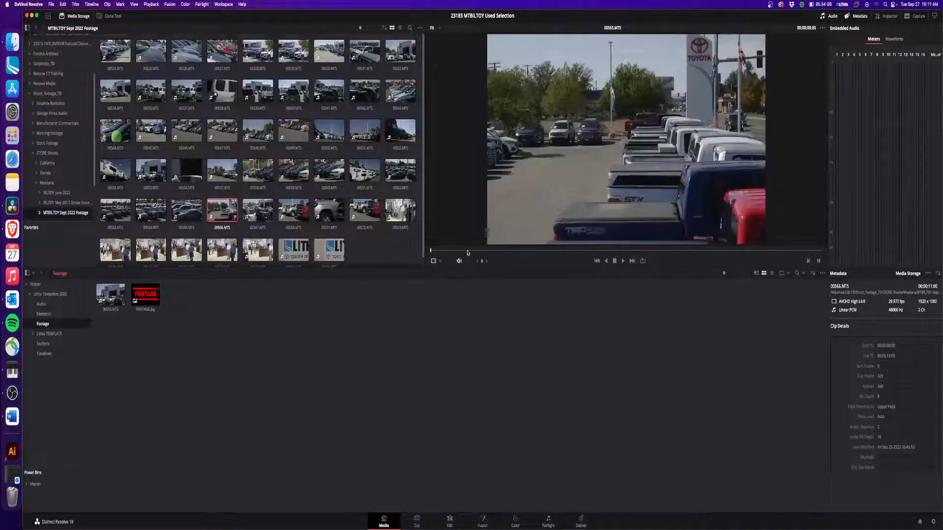
{"action": "left_click_drag", "start_coordinate": [467, 253], "coordinate": [708, 247]}
- Preview clips 00567.MTS, 00571.MTS and 00572.MTS, checking the shots of trucks and SUVs
{"action": "left_click", "coordinate": [271, 217]}
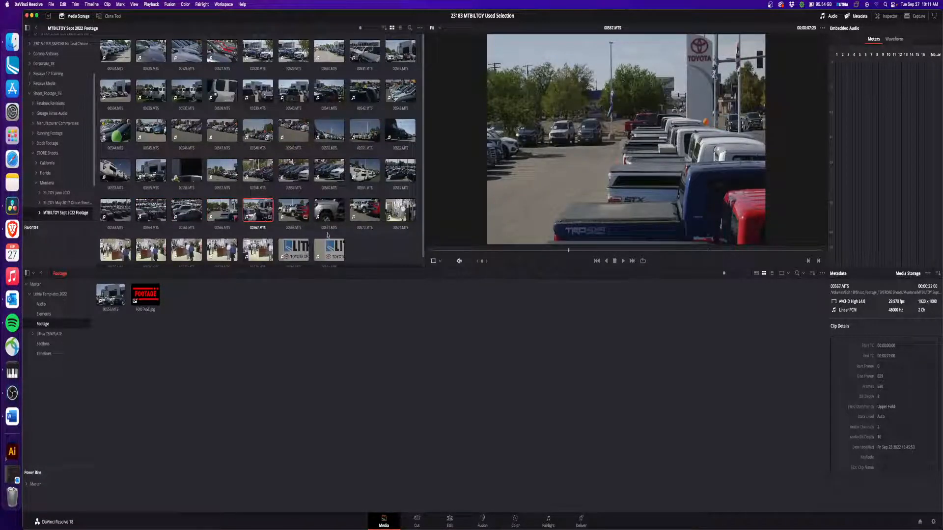
{"action": "key", "text": "Right"}
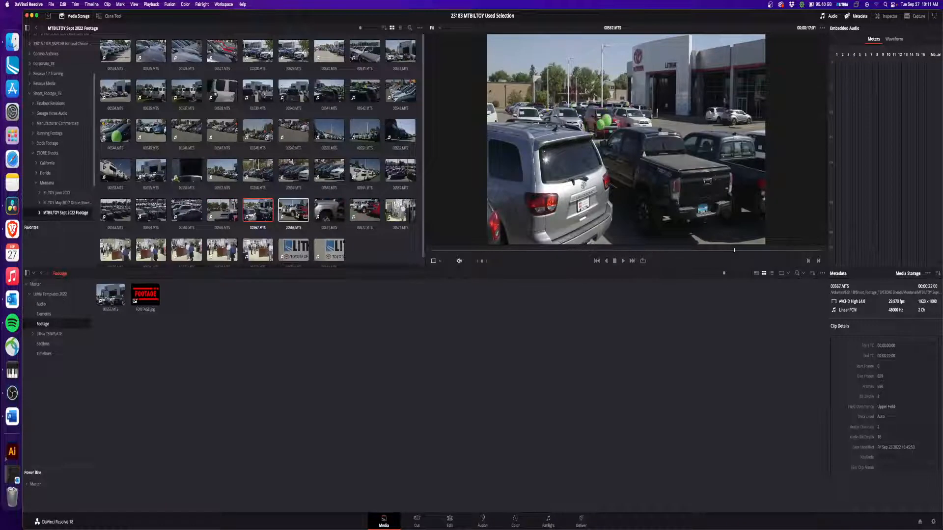
{"action": "left_click", "coordinate": [344, 220]}
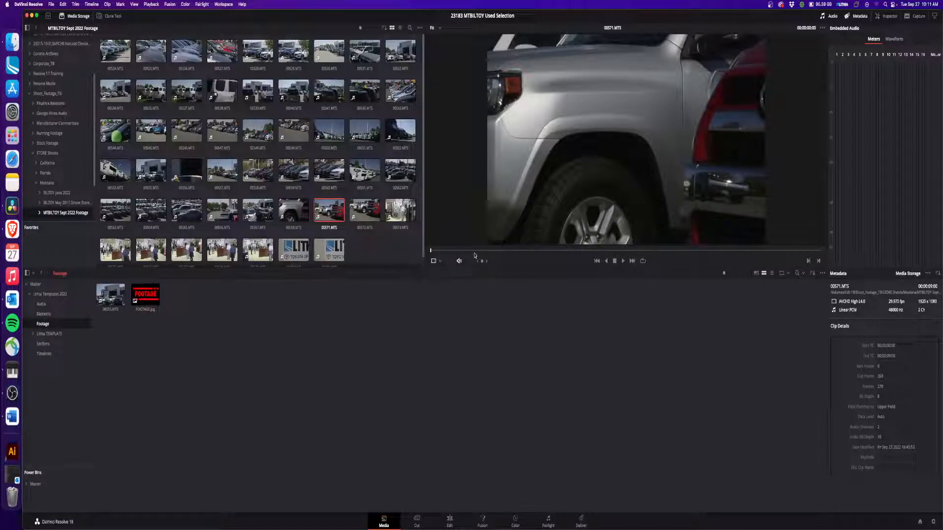
{"action": "left_click_drag", "start_coordinate": [572, 249], "coordinate": [684, 249]}
{"action": "left_click", "coordinate": [367, 210]}
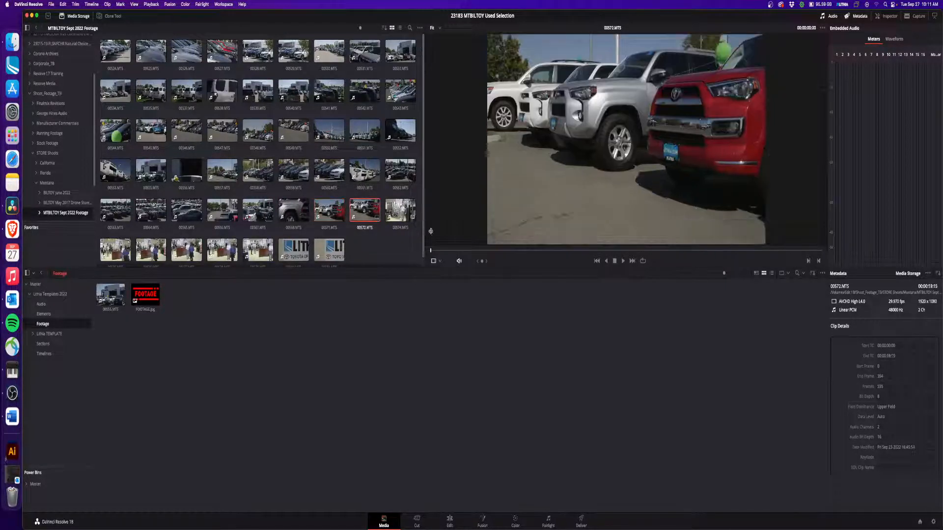
{"action": "left_click_drag", "start_coordinate": [450, 252], "coordinate": [674, 251]}
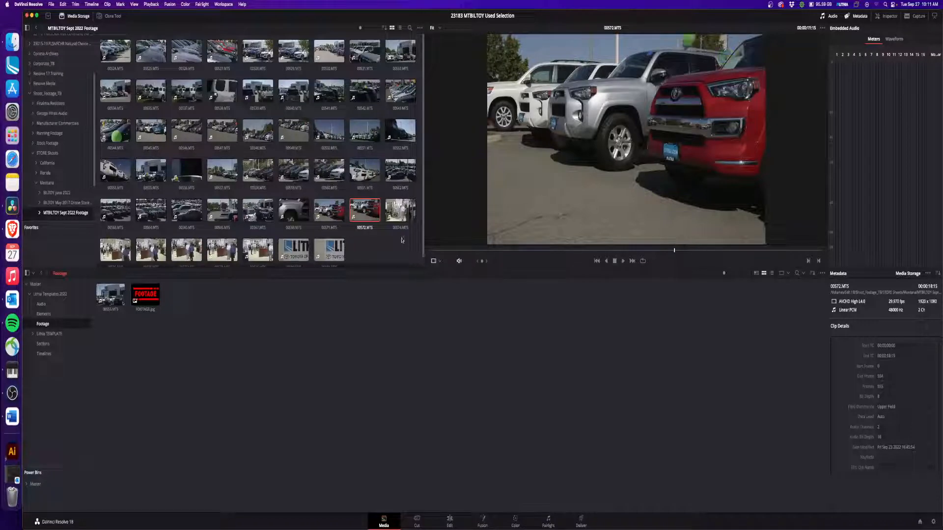
- Scrub through clips 00547.MTS and 00546.MTS and add both to the Footage bin
{"action": "left_click", "coordinate": [219, 144]}
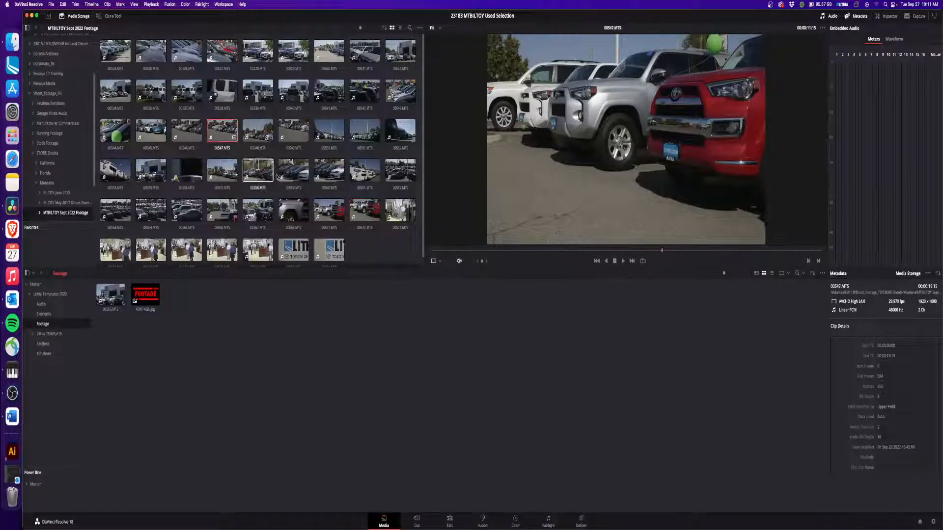
{"action": "left_click_drag", "start_coordinate": [446, 251], "coordinate": [639, 245]}
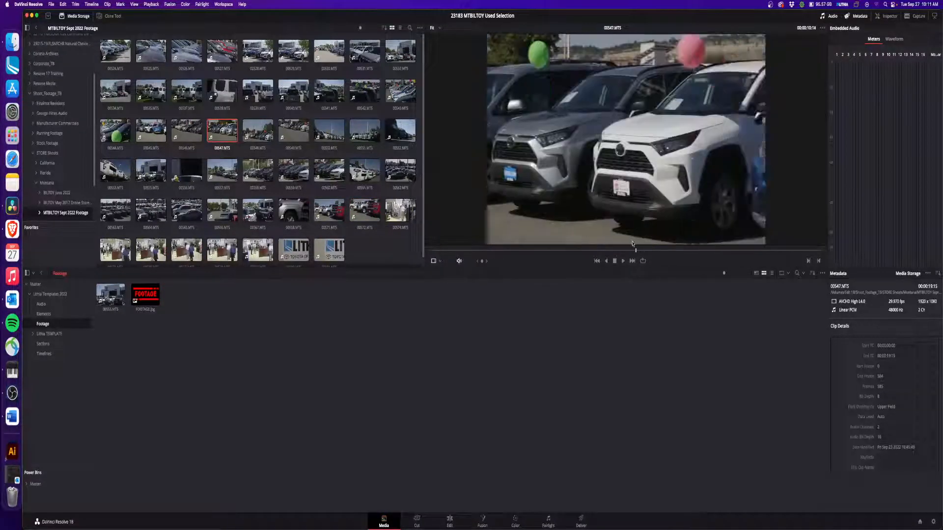
{"action": "left_click_drag", "start_coordinate": [234, 140], "coordinate": [227, 383]}
{"action": "left_click", "coordinate": [185, 140]}
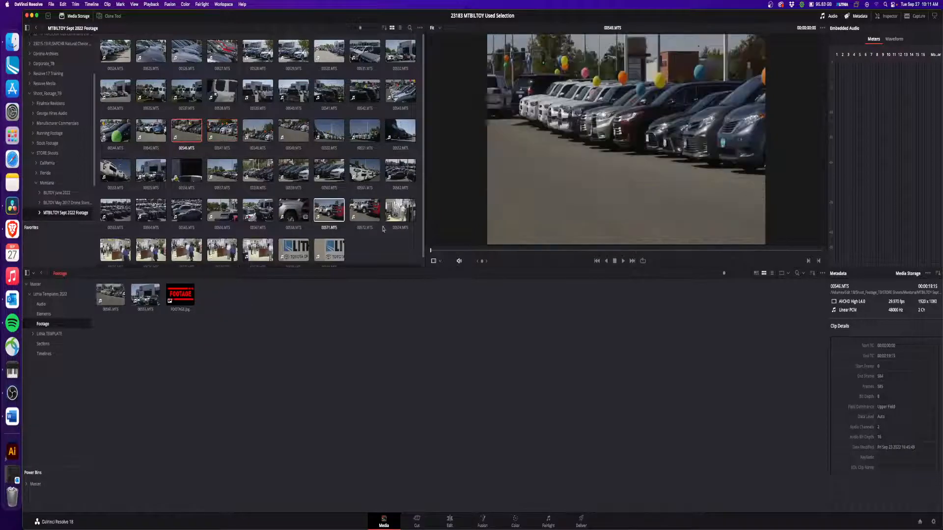
{"action": "left_click_drag", "start_coordinate": [451, 251], "coordinate": [748, 249]}
{"action": "left_click_drag", "start_coordinate": [189, 134], "coordinate": [280, 375]}
- Preview clips 00545.MTS, 00531.MTS, 00529.MTS and 00526.MTS among the earlier lot shots
{"action": "left_click", "coordinate": [150, 130]}
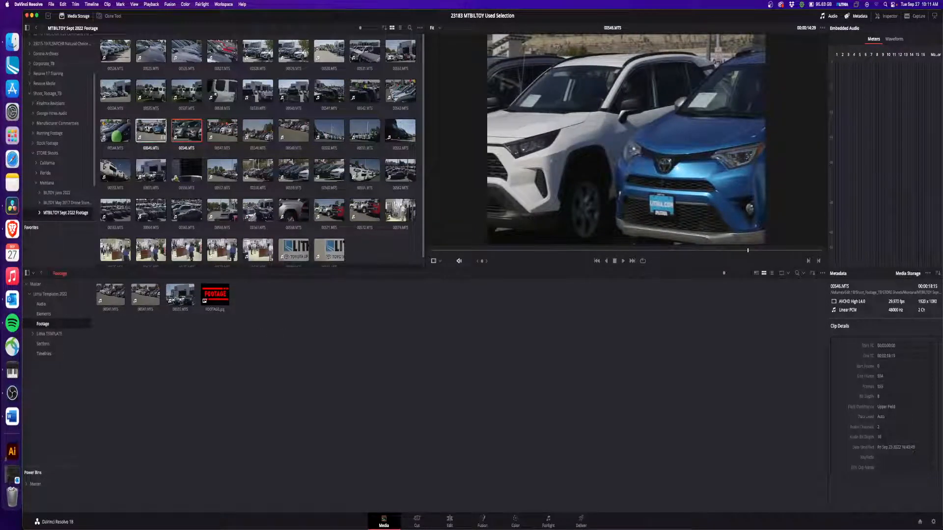
{"action": "left_click", "coordinate": [555, 250]}
{"action": "left_click_drag", "start_coordinate": [555, 251], "coordinate": [677, 250]}
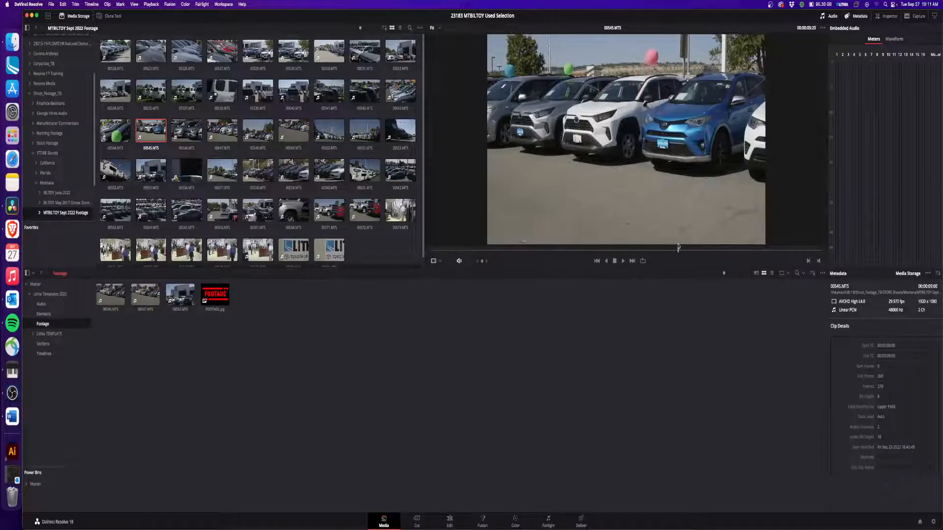
{"action": "left_click", "coordinate": [400, 51]}
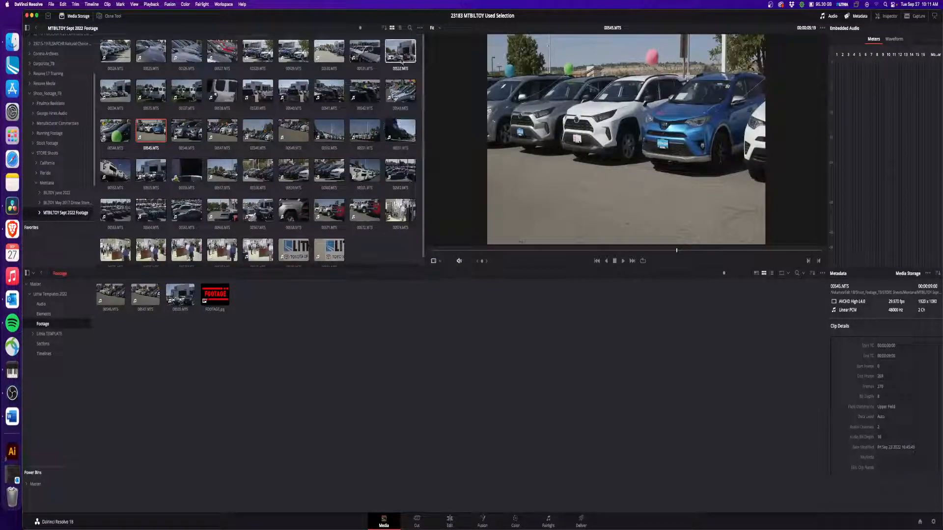
{"action": "key", "text": "Left"}
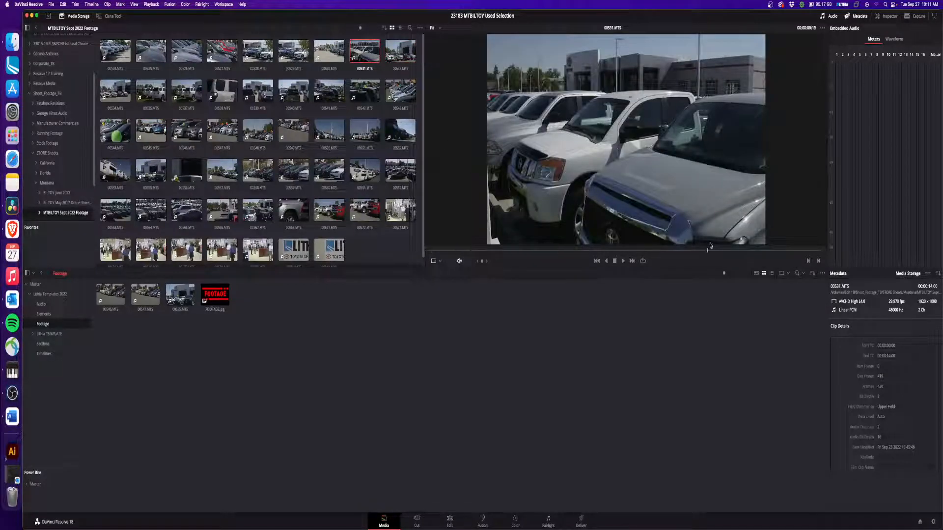
{"action": "left_click", "coordinate": [294, 54]}
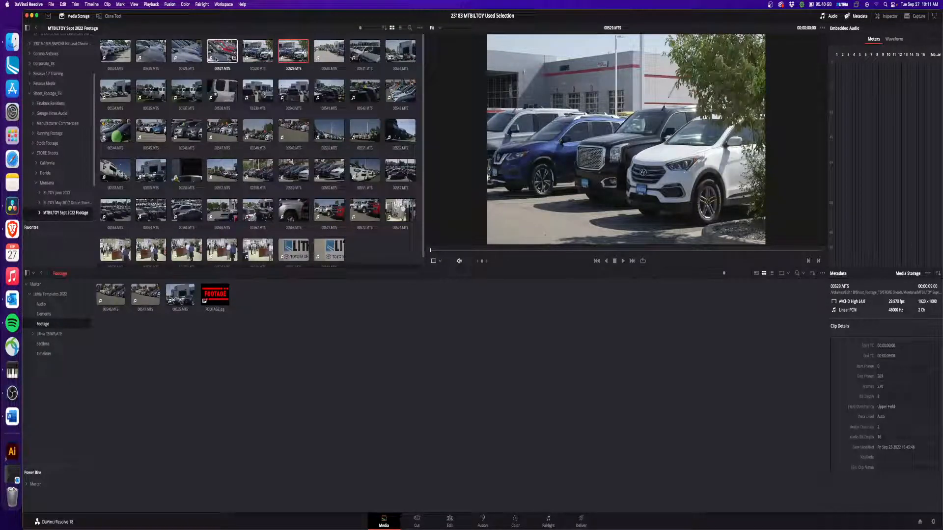
{"action": "left_click", "coordinate": [187, 57]}
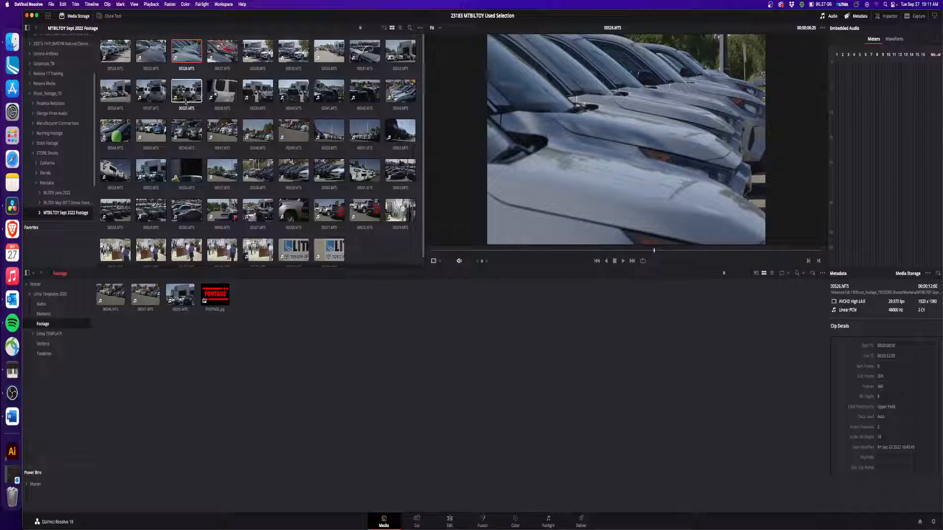
- Add clips 00532.MTS, 00567.MTS and 00566.MTS to the Footage bin
{"action": "left_click_drag", "start_coordinate": [401, 52], "coordinate": [281, 333]}
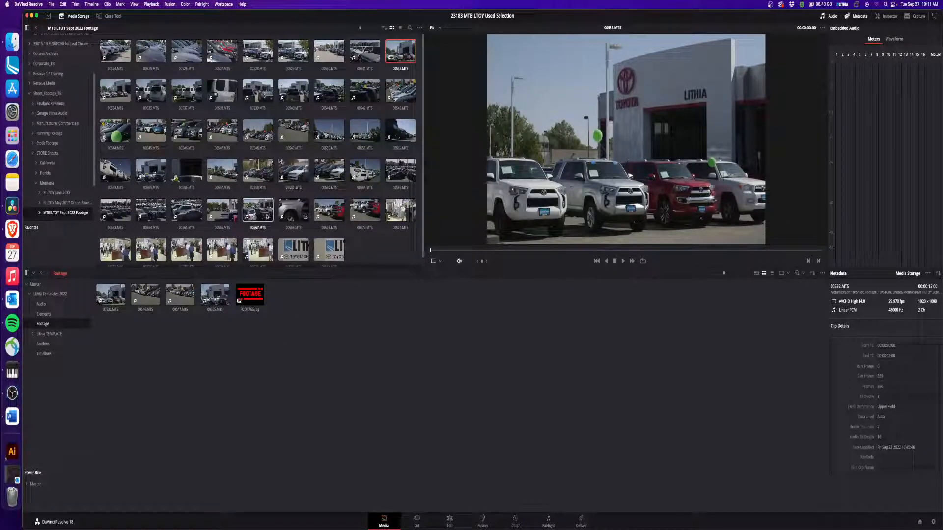
{"action": "left_click_drag", "start_coordinate": [259, 214], "coordinate": [297, 333]}
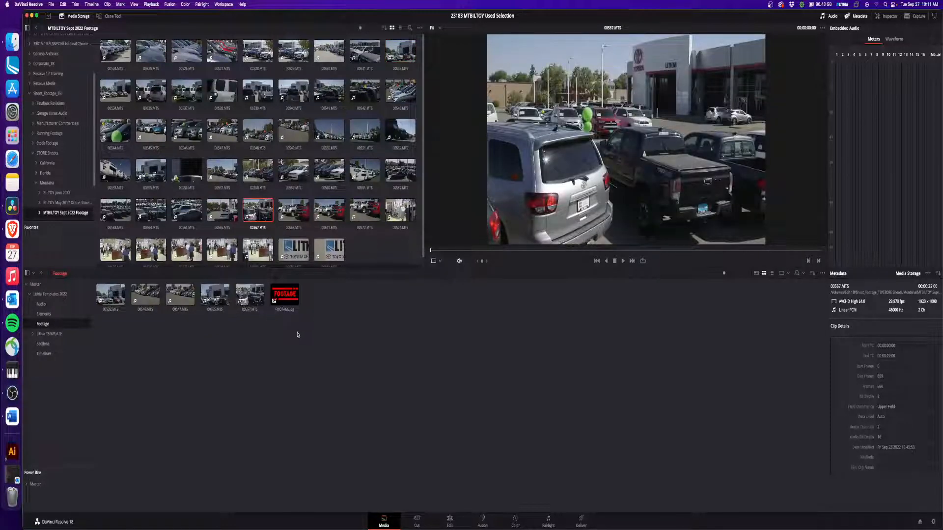
{"action": "left_click_drag", "start_coordinate": [222, 211], "coordinate": [308, 346]}
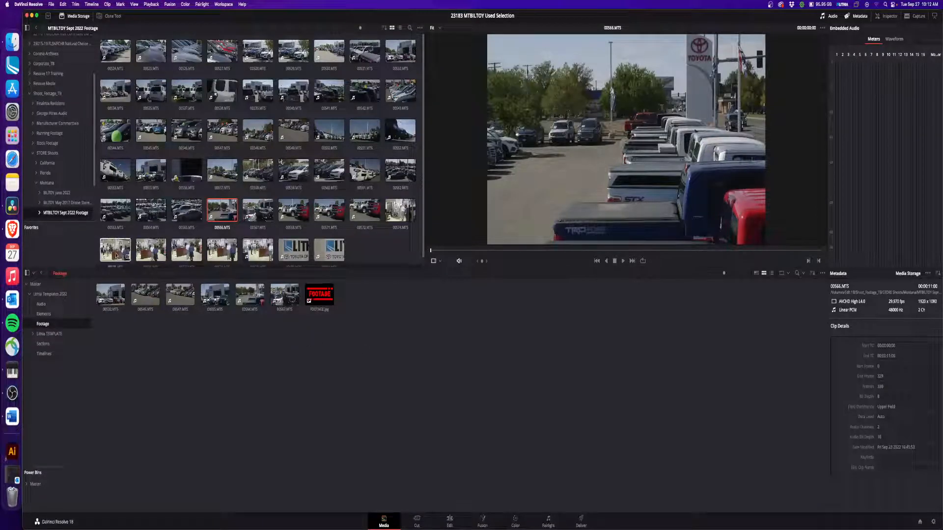
- Preview the showroom clips 00575.MTS and 00576.MTS
{"action": "left_click", "coordinate": [117, 255]}
{"action": "left_click_drag", "start_coordinate": [470, 252], "coordinate": [737, 251]}
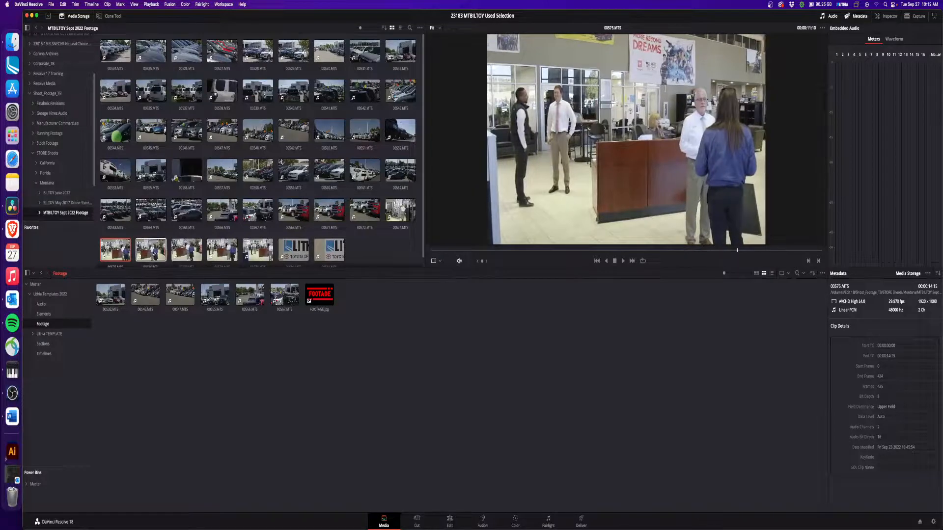
{"action": "left_click", "coordinate": [155, 255]}
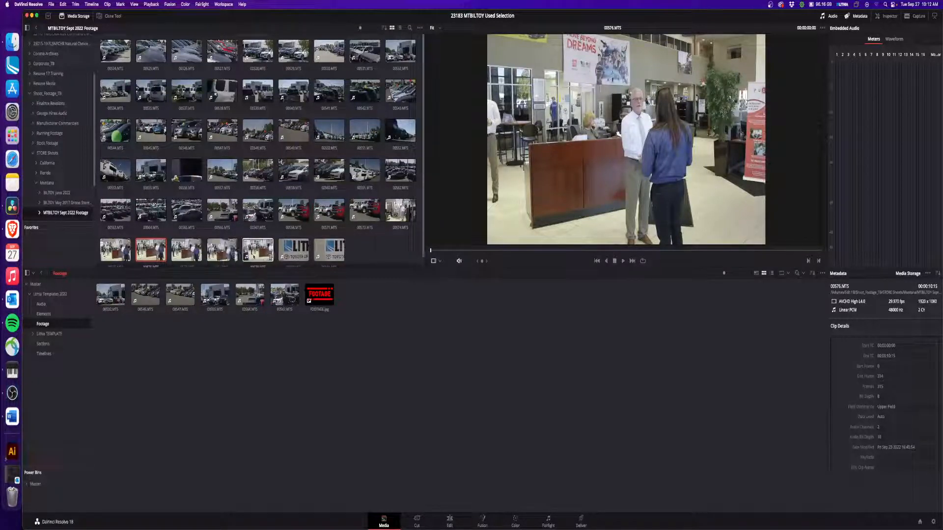
- Scrub through showroom clips 00579.MTS and 00578.MTS and add 00578.MTS to the Footage bin
{"action": "left_click", "coordinate": [260, 256]}
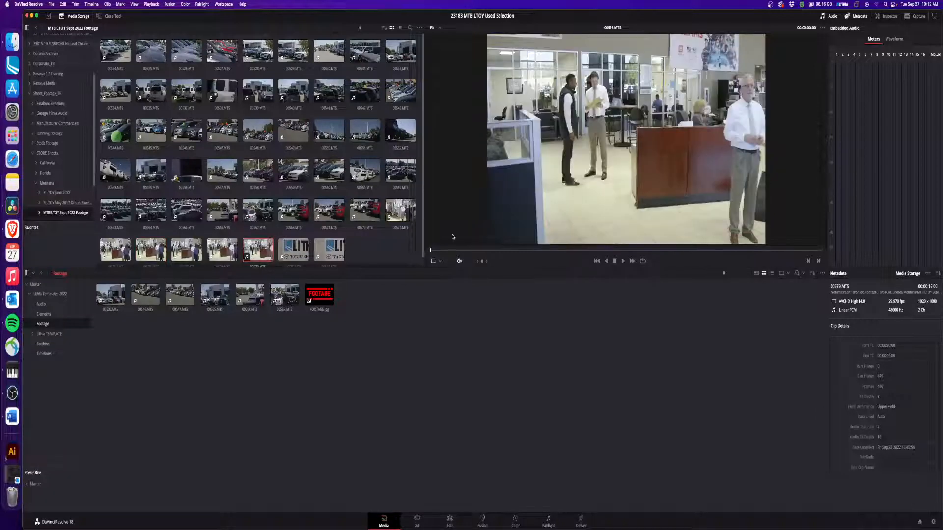
{"action": "left_click_drag", "start_coordinate": [452, 252], "coordinate": [722, 251]}
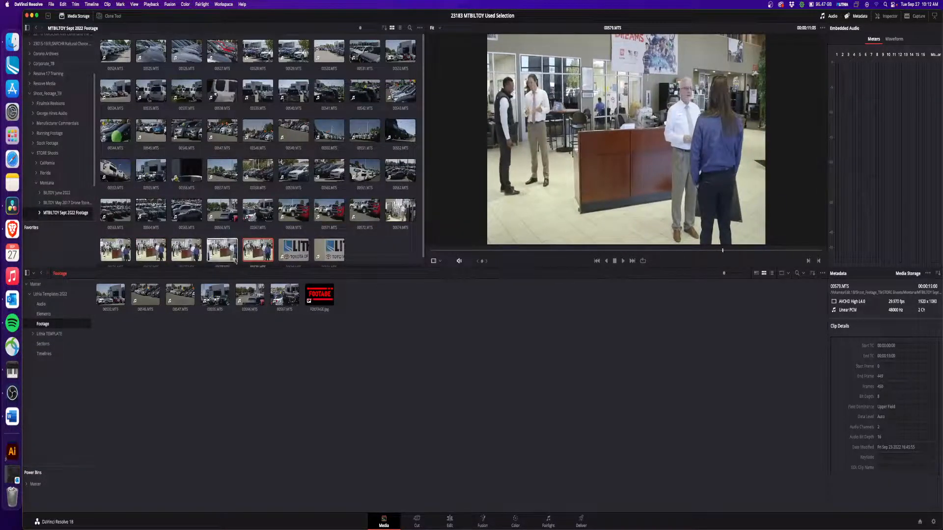
{"action": "left_click", "coordinate": [222, 251]}
{"action": "left_click", "coordinate": [484, 252]}
{"action": "left_click_drag", "start_coordinate": [484, 252], "coordinate": [667, 250]}
{"action": "left_click_drag", "start_coordinate": [223, 250], "coordinate": [267, 453]}
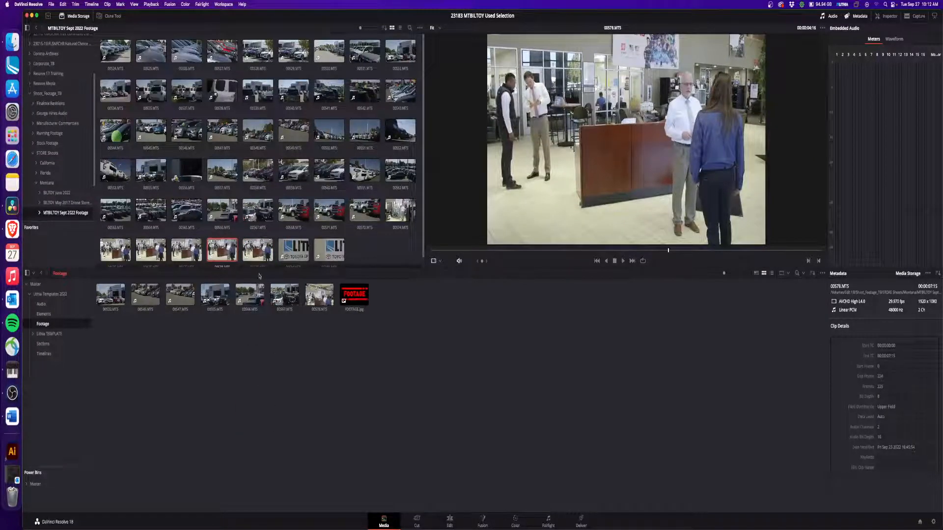
- Preview clip 00566.MTS again, then scrub through 00550.MTS and add it to the Footage bin
{"action": "left_click", "coordinate": [231, 215]}
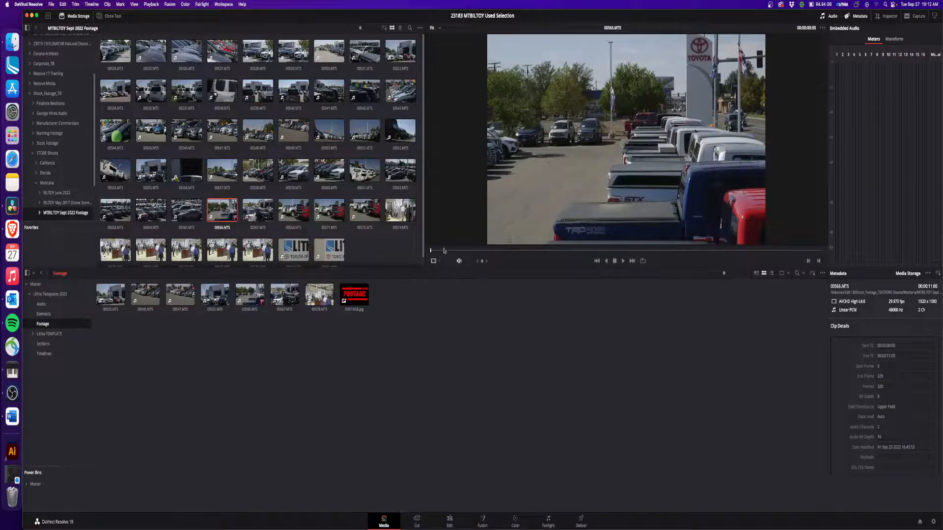
{"action": "left_click_drag", "start_coordinate": [444, 251], "coordinate": [663, 250]}
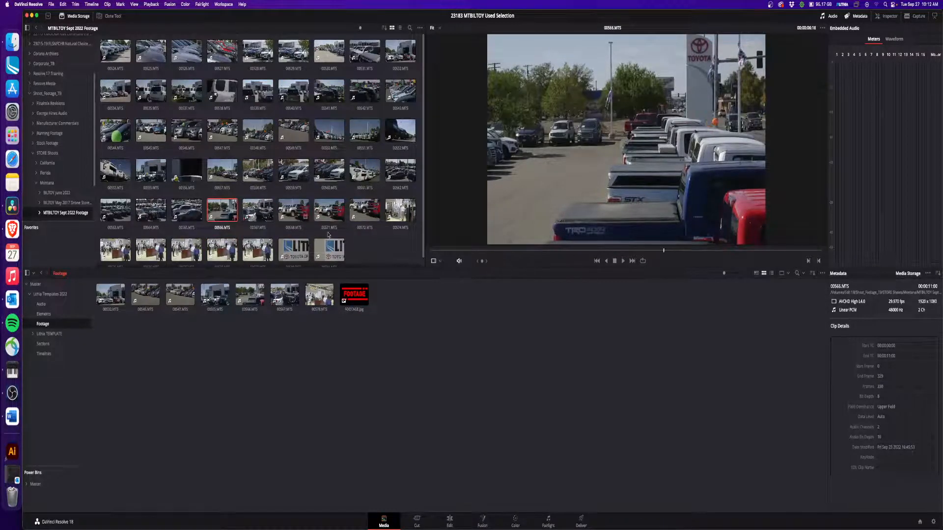
{"action": "left_click", "coordinate": [329, 132]}
{"action": "left_click", "coordinate": [511, 251]}
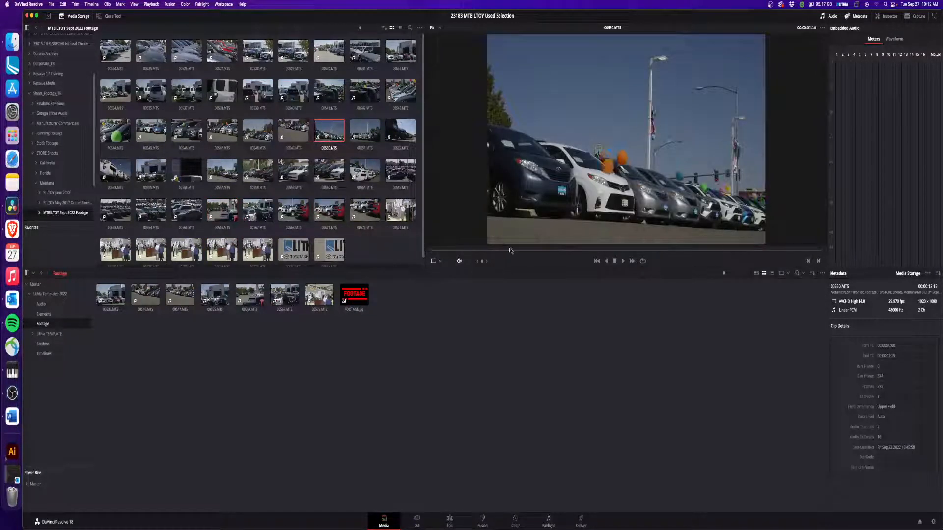
{"action": "left_click_drag", "start_coordinate": [511, 251], "coordinate": [661, 251]}
{"action": "left_click_drag", "start_coordinate": [329, 131], "coordinate": [390, 369]}
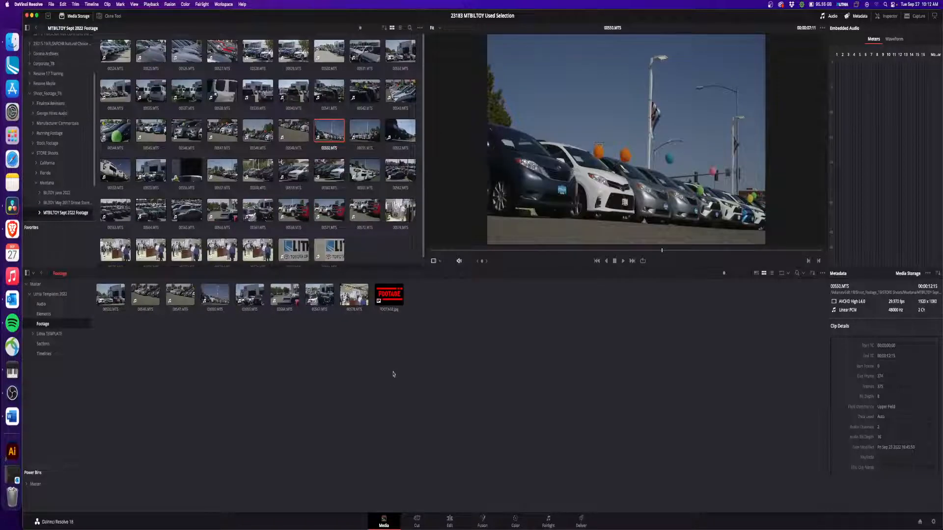
- On the Edit page, end the 00532.MTS source range at 00:00:07:26 and place its video at the start of Video 1
{"action": "left_click", "coordinate": [450, 522]}
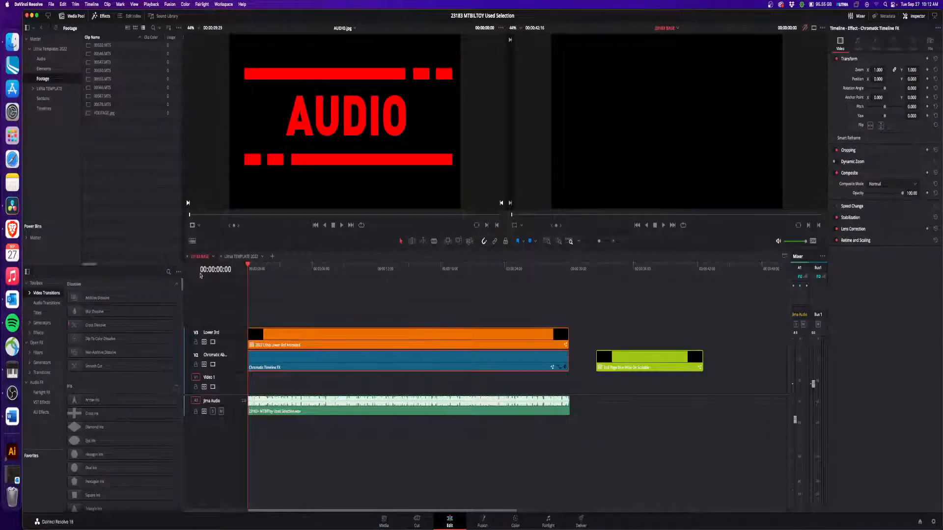
{"action": "left_click", "coordinate": [135, 27]}
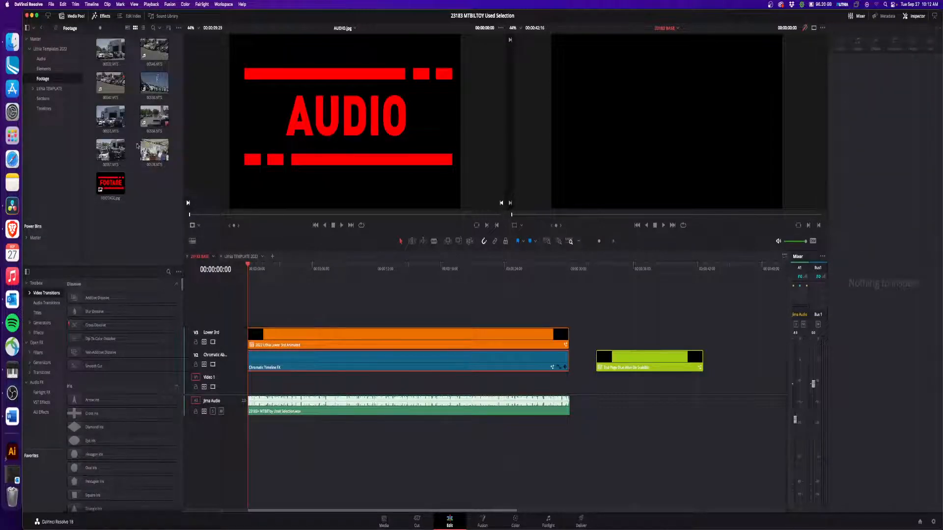
{"action": "left_click", "coordinate": [110, 49]}
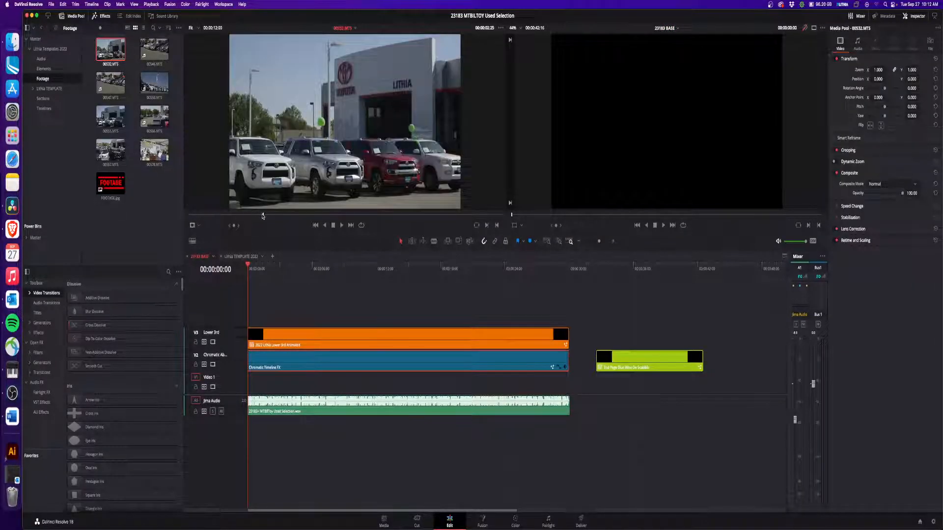
{"action": "left_click", "coordinate": [305, 215]}
{"action": "left_click_drag", "start_coordinate": [313, 215], "coordinate": [393, 215]}
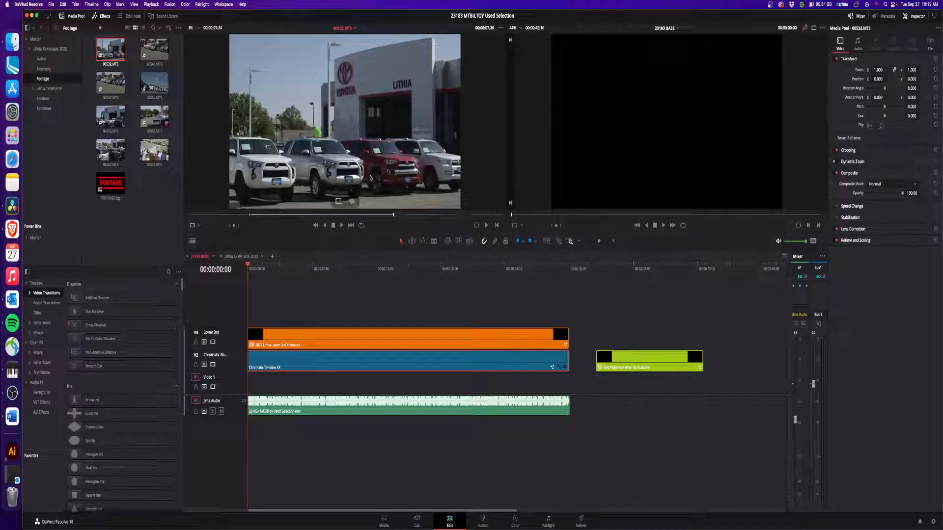
{"action": "left_click_drag", "start_coordinate": [338, 203], "coordinate": [250, 388]}
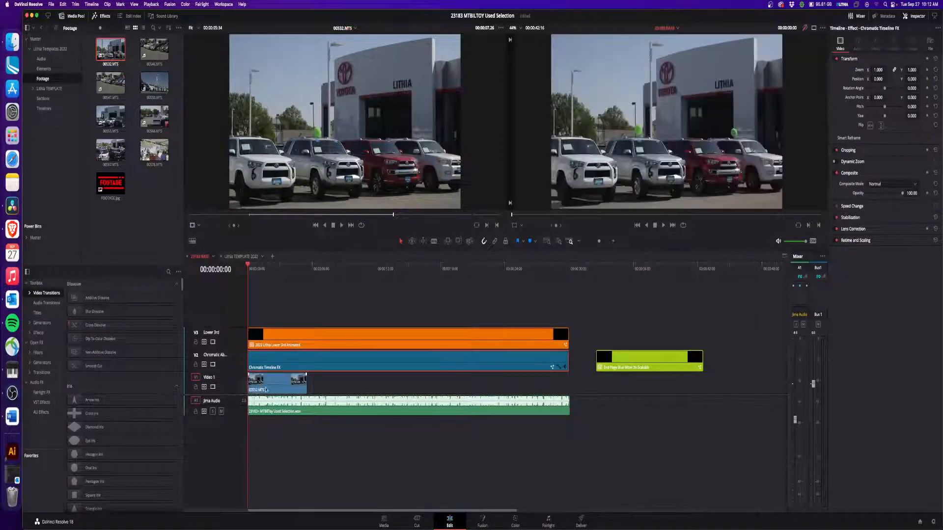
- Disable the Lithia Lower 3rd and Chromatic Timeline FX clips above the footage
{"action": "key", "text": "super+equal"}
{"action": "key", "text": "super+equal"}
{"action": "key", "text": "super+equal"}
{"action": "key", "text": "space"}
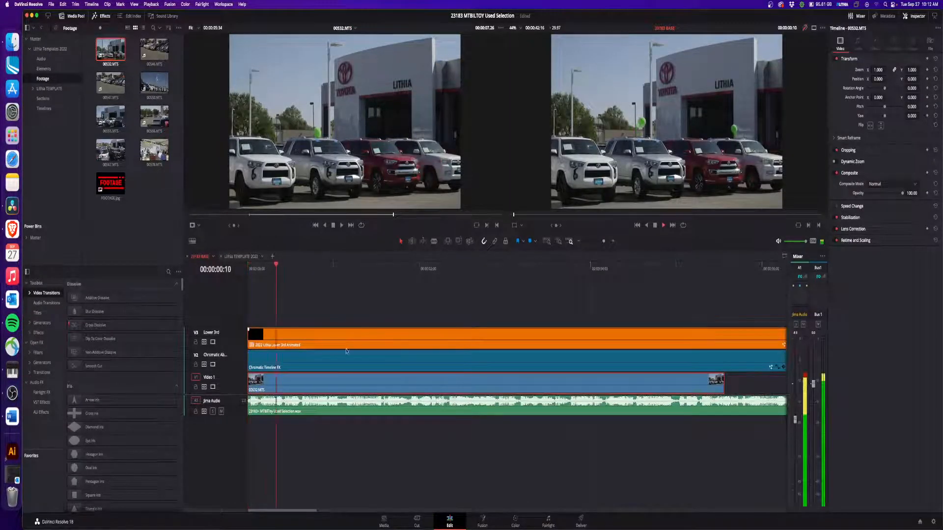
{"action": "left_click_drag", "start_coordinate": [370, 318], "coordinate": [358, 356]}
{"action": "key", "text": "d"}
{"action": "key", "text": "space"}
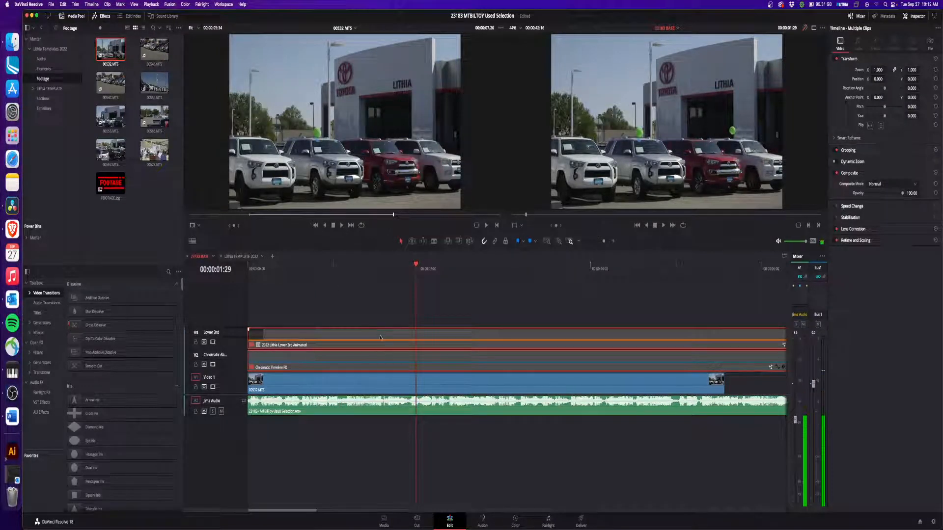
- Play the voice-over from the timeline's start and park the playhead at the first cut point, 00:00:06:09
{"action": "left_click_drag", "start_coordinate": [358, 267], "coordinate": [248, 275]}
{"action": "key", "text": "space"}
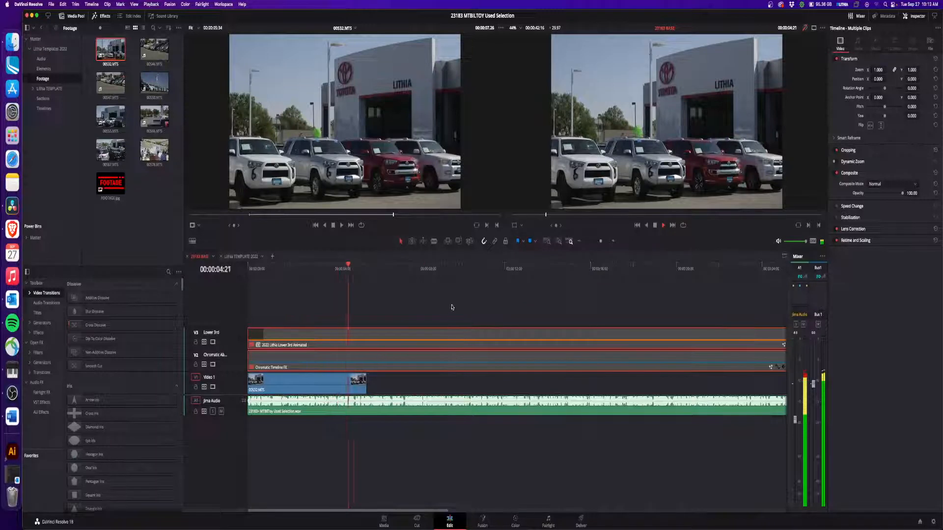
{"action": "key", "text": "space"}
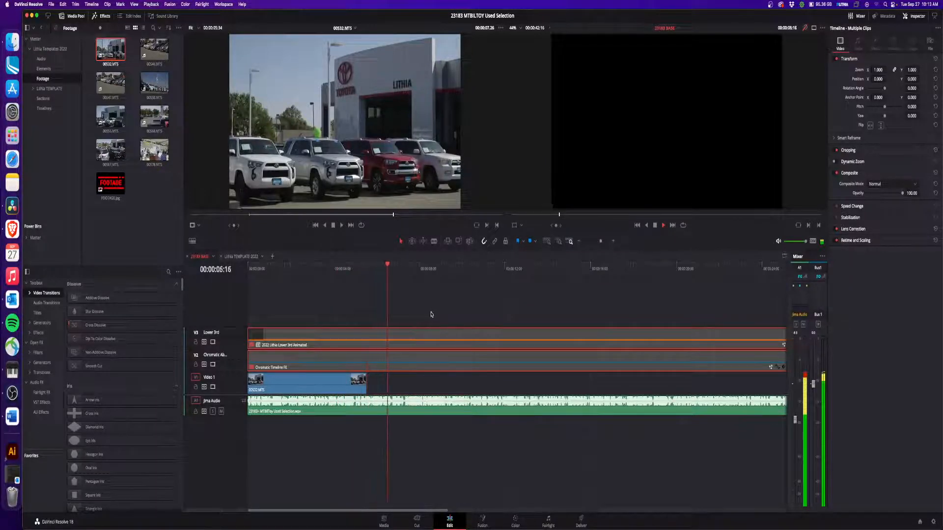
{"action": "key", "text": "super+="}
{"action": "key", "text": "super+="}
{"action": "left_click", "coordinate": [455, 270]}
{"action": "key", "text": "space"}
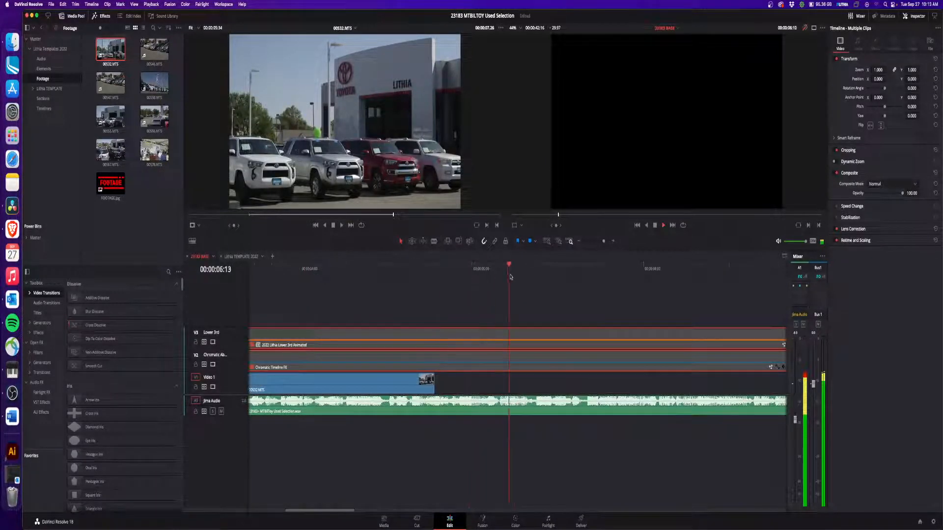
{"action": "left_click", "coordinate": [498, 274]}
- Extend the end of the 00532.MTS clip past the playhead and add a timeline marker at 00:00:06:09
{"action": "left_click", "coordinate": [434, 381]}
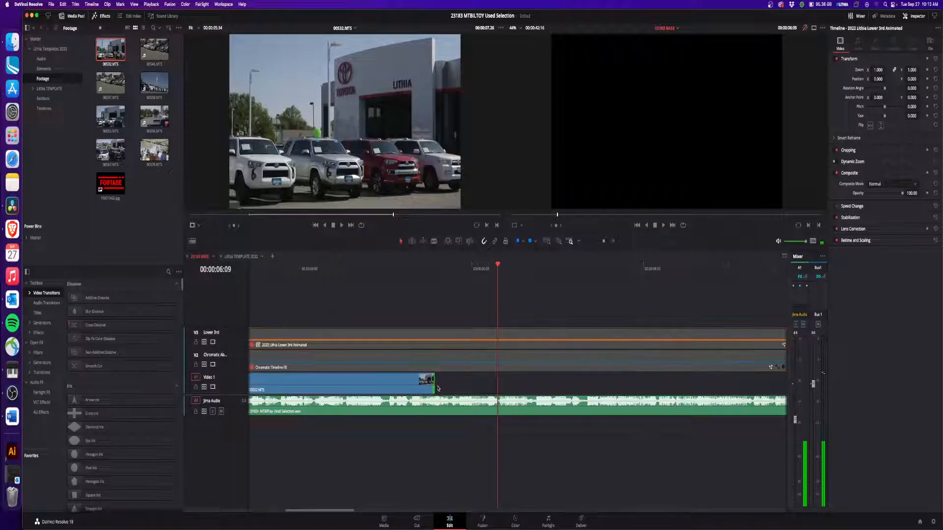
{"action": "key", "text": "e"}
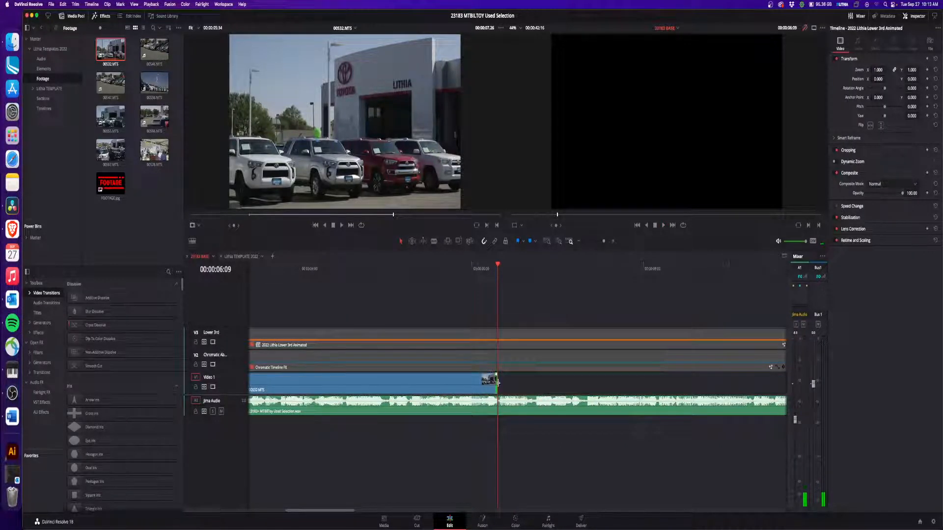
{"action": "left_click_drag", "start_coordinate": [497, 382], "coordinate": [650, 384]}
{"action": "key", "text": "m"}
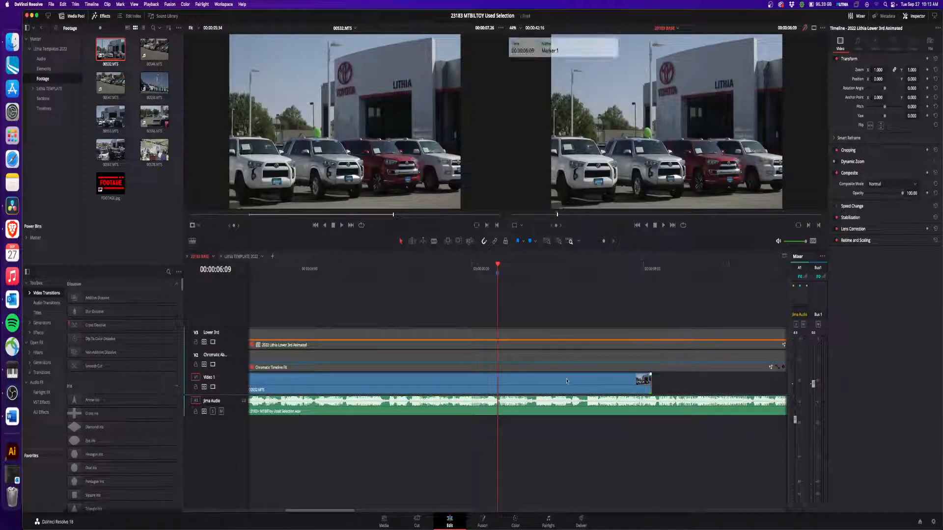
- Convert the 00532.MTS timeline clip into a Fusion clip and trim its end back to the 00:00:06:09 marker
{"action": "right_click", "coordinate": [562, 376]}
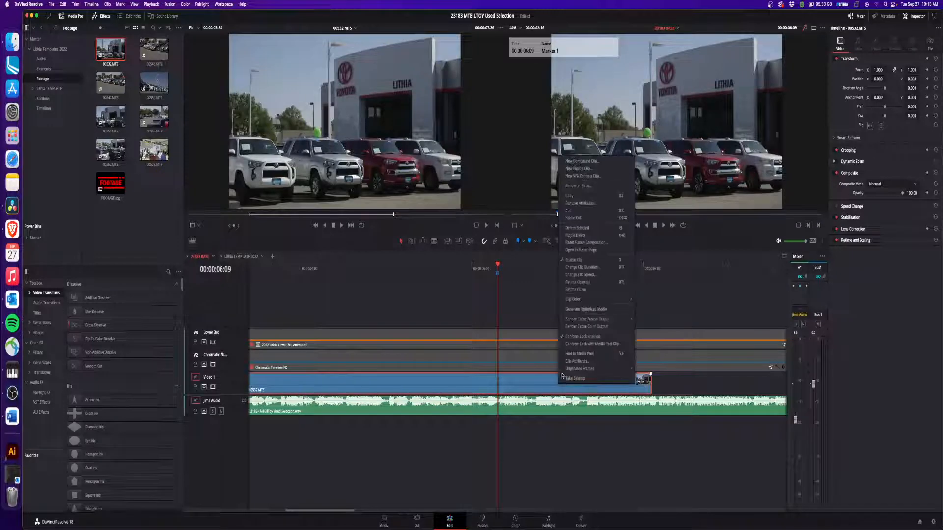
{"action": "left_click", "coordinate": [587, 168]}
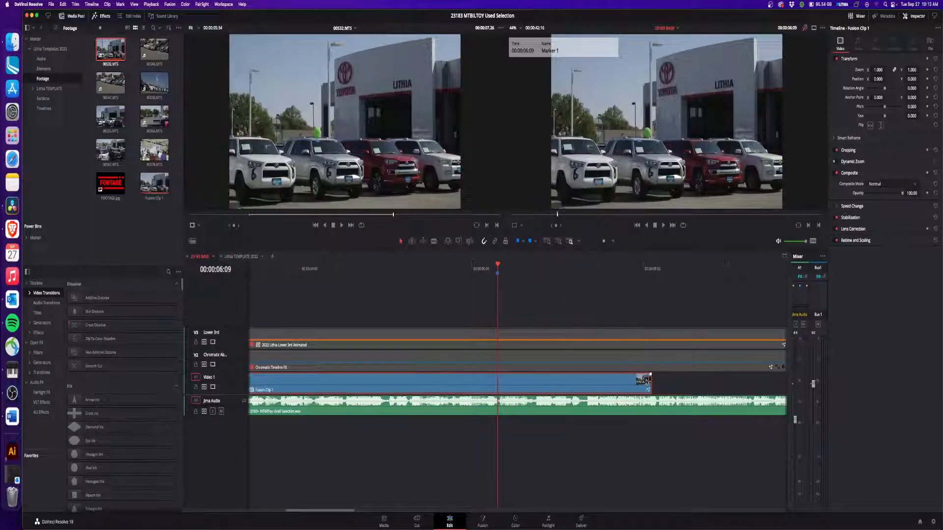
{"action": "left_click_drag", "start_coordinate": [647, 389], "coordinate": [577, 393]}
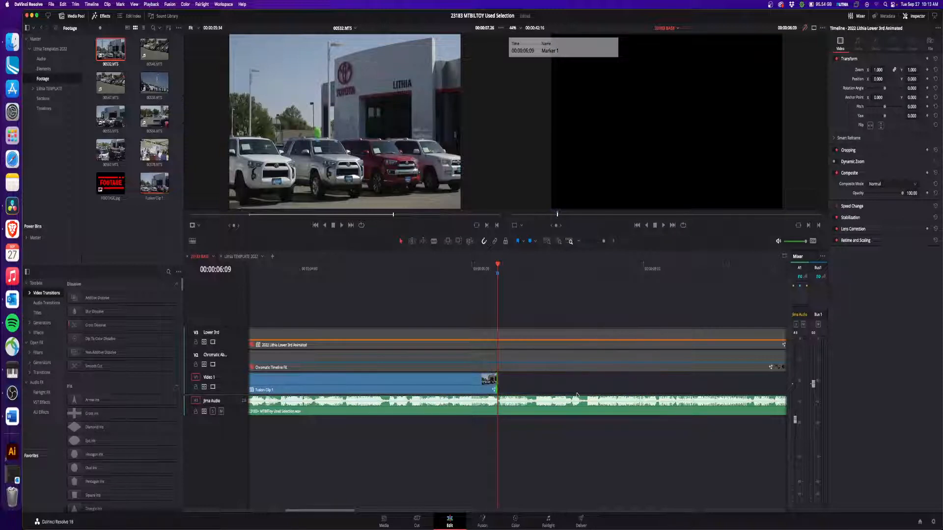
{"action": "left_click", "coordinate": [445, 385]}
{"action": "left_click", "coordinate": [406, 269]}
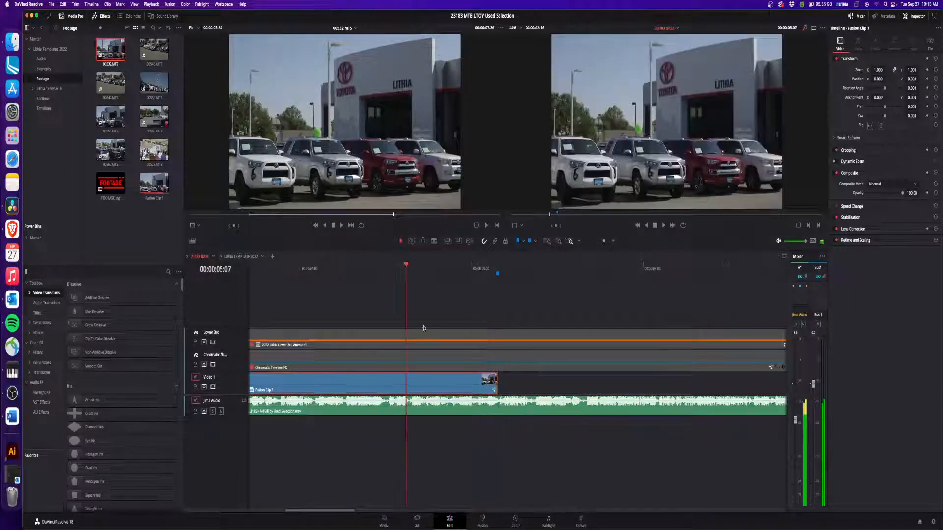
- Move the disabled Lower 3rd and Chromatic Timeline FX clips up one track each, leaving their positions in time unchanged
{"action": "scroll", "coordinate": [451, 347], "scroll_direction": "down", "scroll_amount": 5}
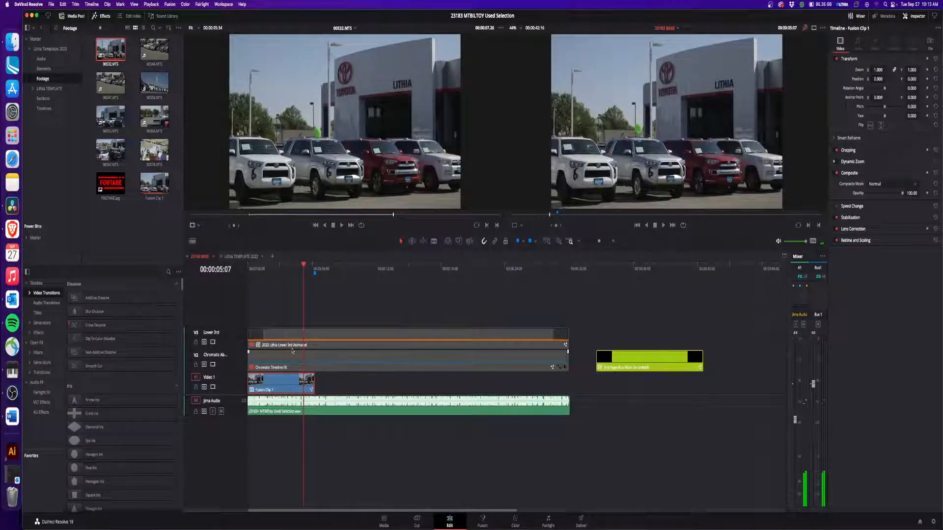
{"action": "left_click", "coordinate": [322, 270]}
{"action": "left_click", "coordinate": [352, 336]}
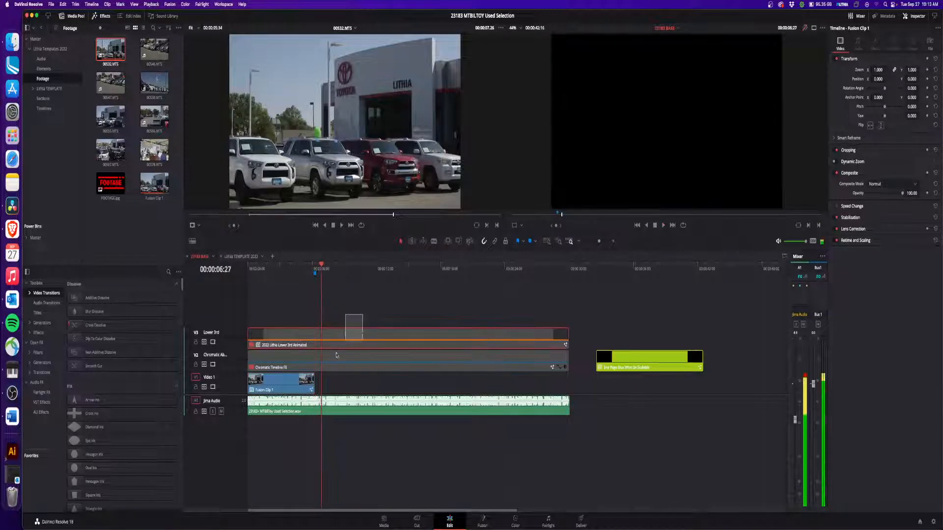
{"action": "key", "text": "alt+Up"}
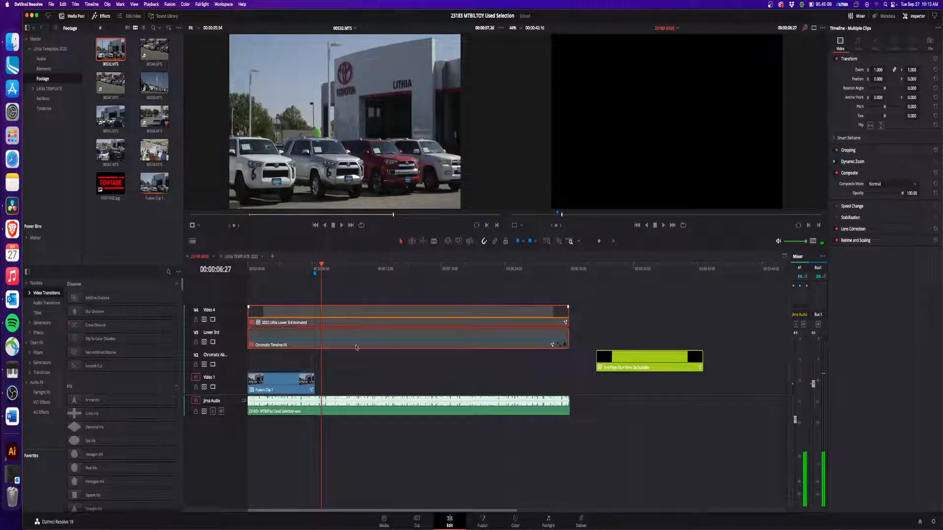
{"action": "left_click", "coordinate": [360, 318]}
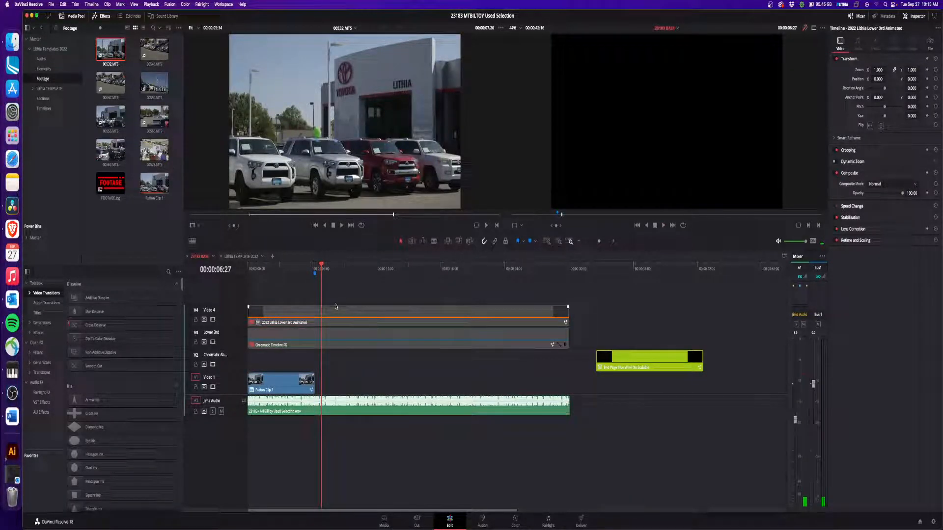
- Mark a range of 00546.MTS ending at 00:00:09:17 and place its video directly after the Fusion clip on Video 1
{"action": "left_click", "coordinate": [151, 57]}
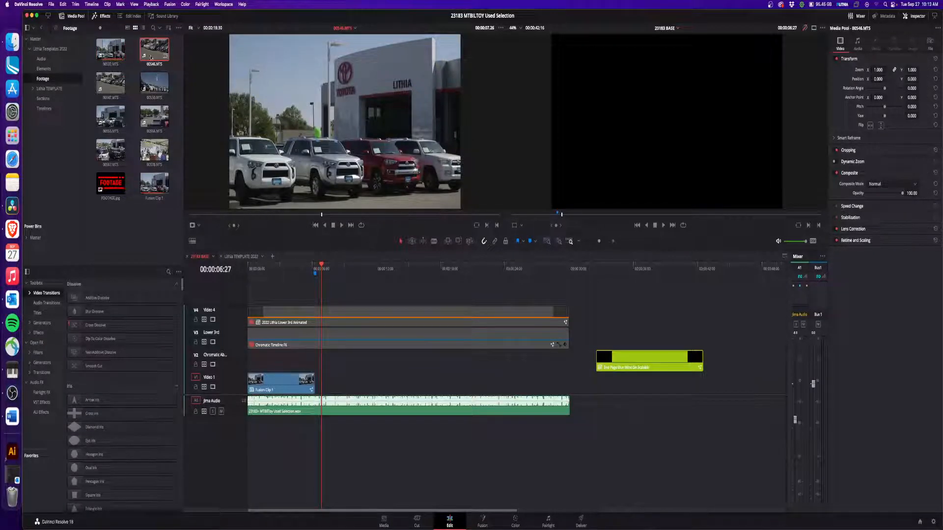
{"action": "left_click_drag", "start_coordinate": [216, 216], "coordinate": [337, 386]}
{"action": "key", "text": "o"}
{"action": "mouse_move", "coordinate": [338, 201]}
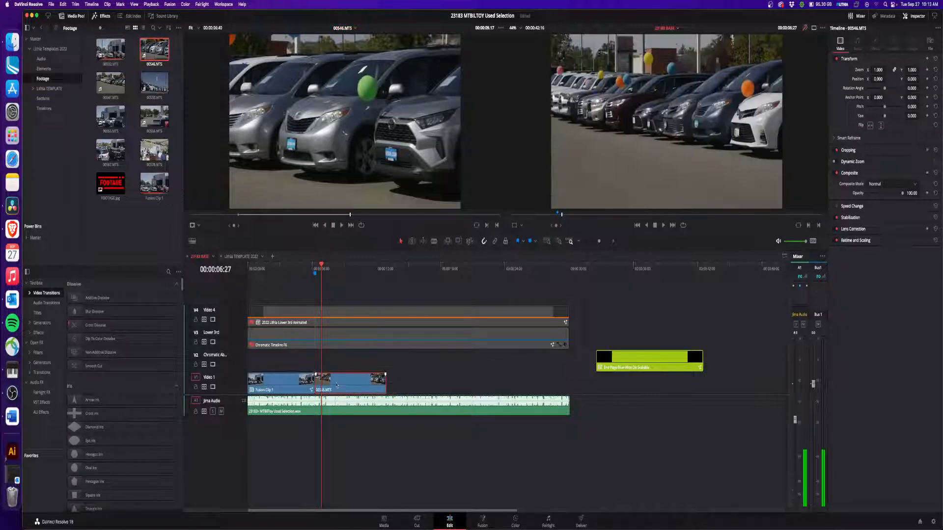
- Play through the cut into 00546.MTS and add a timeline marker at 00:00:09:07 for the next cut
{"action": "key", "text": "super+equal"}
{"action": "key", "text": "super+equal"}
{"action": "left_click", "coordinate": [448, 275]}
{"action": "key", "text": "space"}
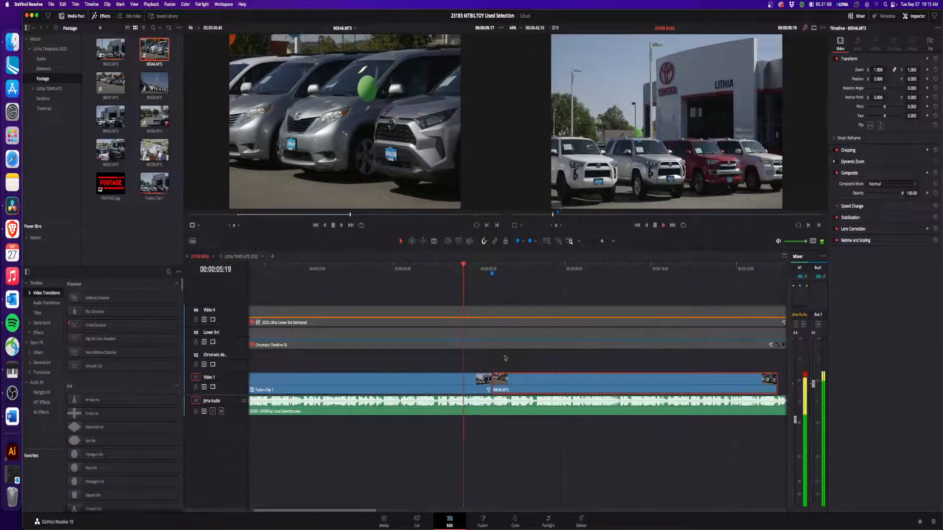
{"action": "key", "text": "super+minus"}
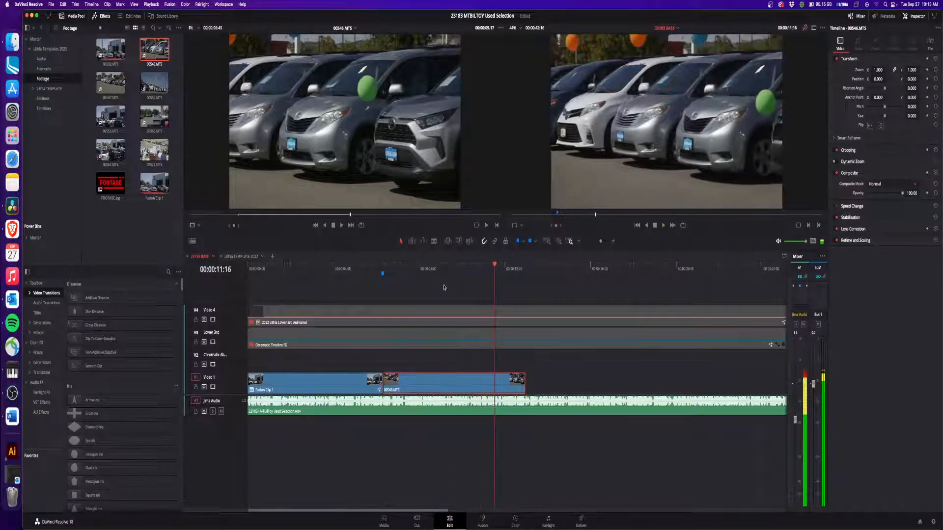
{"action": "left_click_drag", "start_coordinate": [431, 270], "coordinate": [446, 272]}
{"action": "left_click", "coordinate": [470, 360]}
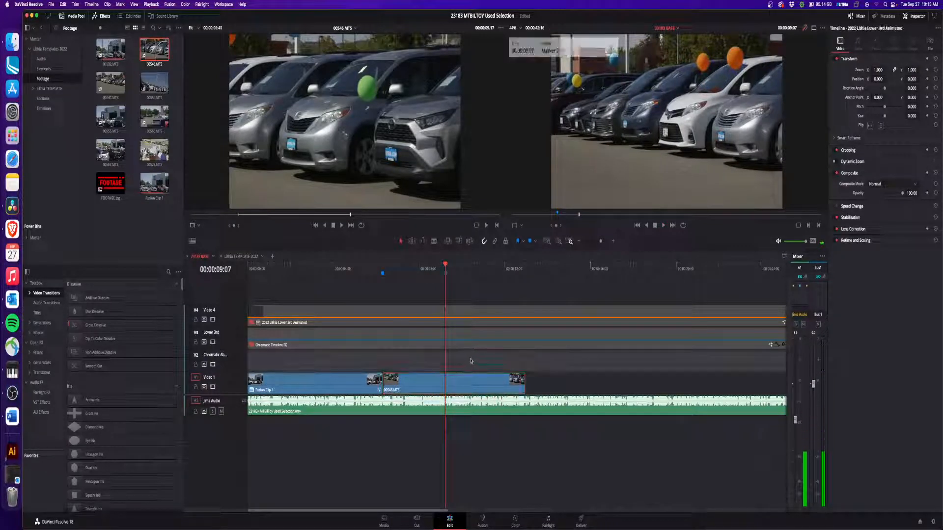
{"action": "key", "text": "m"}
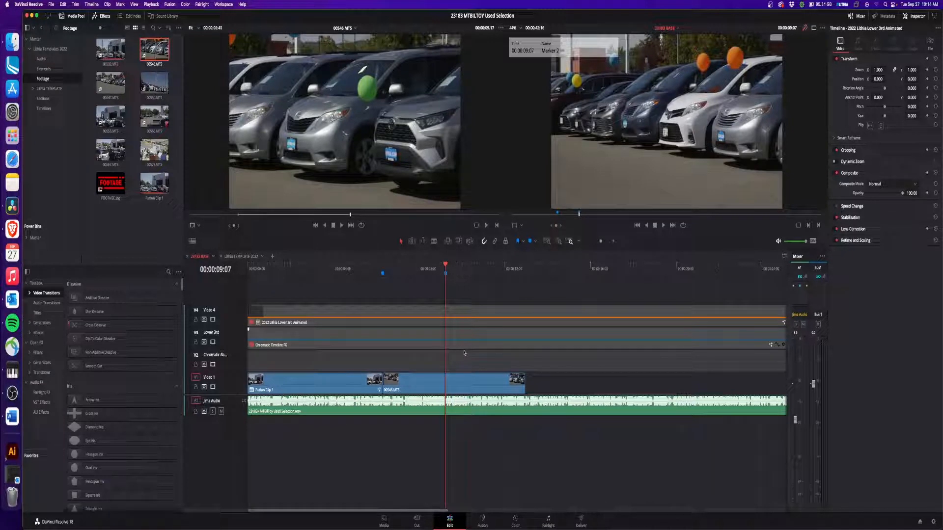
{"action": "key", "text": "space"}
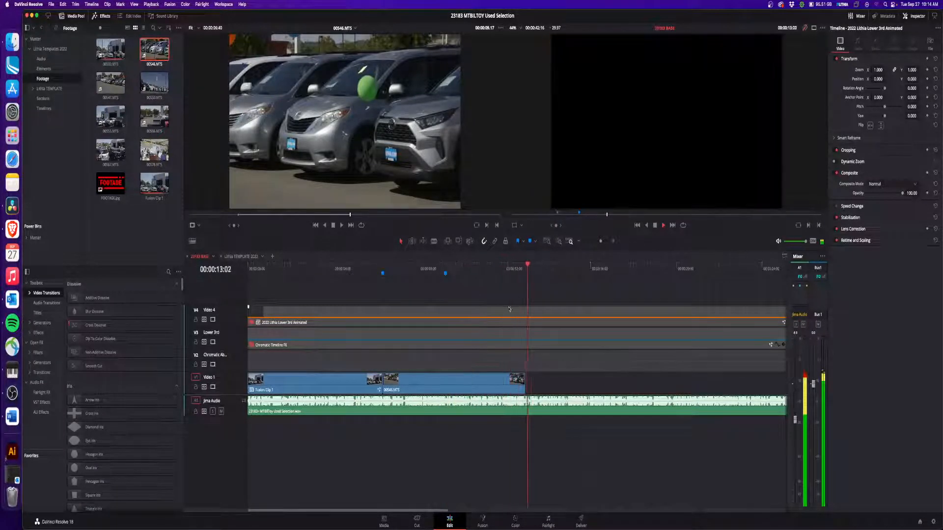
- Add a timeline marker at 00:00:12:16 and play the voice-over again from the 00:00:09:07 marker
{"action": "left_click_drag", "start_coordinate": [518, 271], "coordinate": [516, 273]}
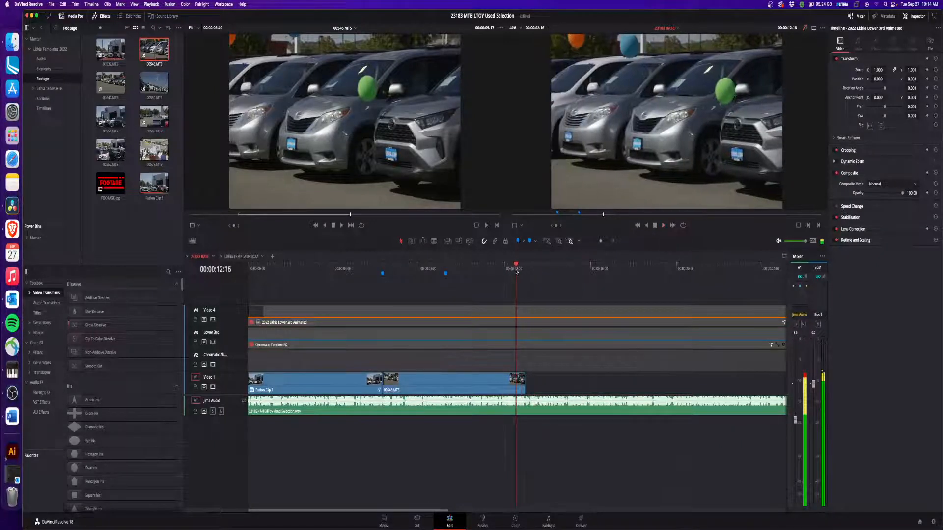
{"action": "key", "text": "m"}
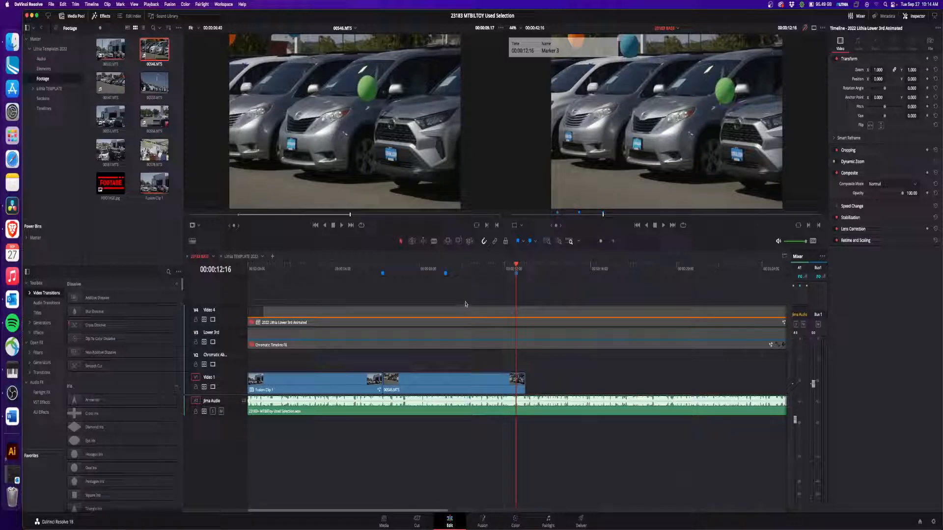
{"action": "left_click", "coordinate": [446, 269]}
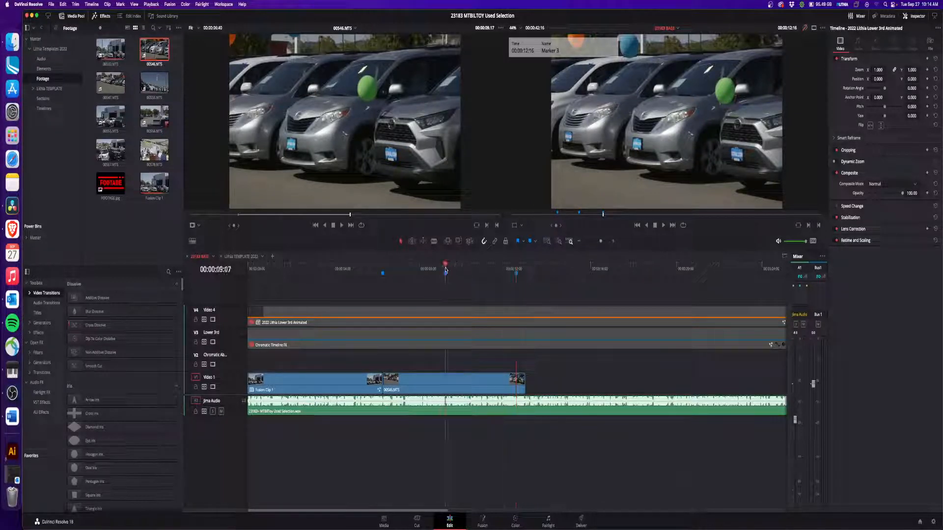
{"action": "key", "text": "space"}
- Convert the 00546.MTS timeline clip into a Fusion clip and fit it on Video 1 between the first Fusion clip and the 00:00:09:07 marker
{"action": "left_click_drag", "start_coordinate": [523, 381], "coordinate": [360, 359]}
{"action": "right_click", "coordinate": [437, 379]}
{"action": "left_click", "coordinate": [437, 380]}
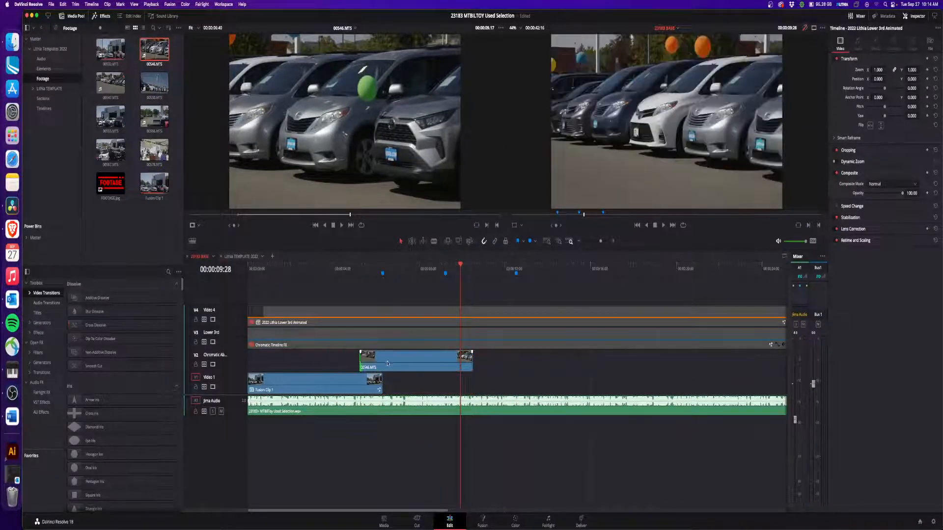
{"action": "left_click", "coordinate": [390, 367]}
{"action": "right_click", "coordinate": [403, 362]}
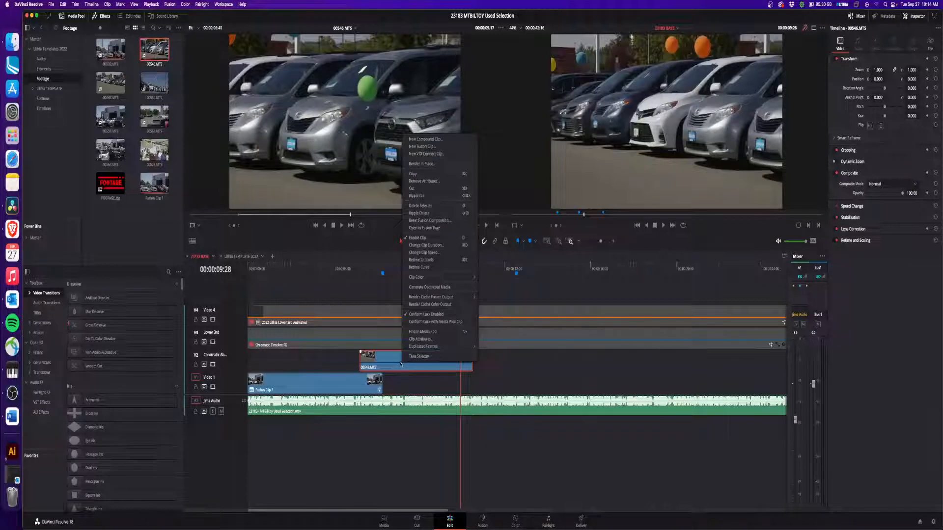
{"action": "left_click", "coordinate": [439, 147]}
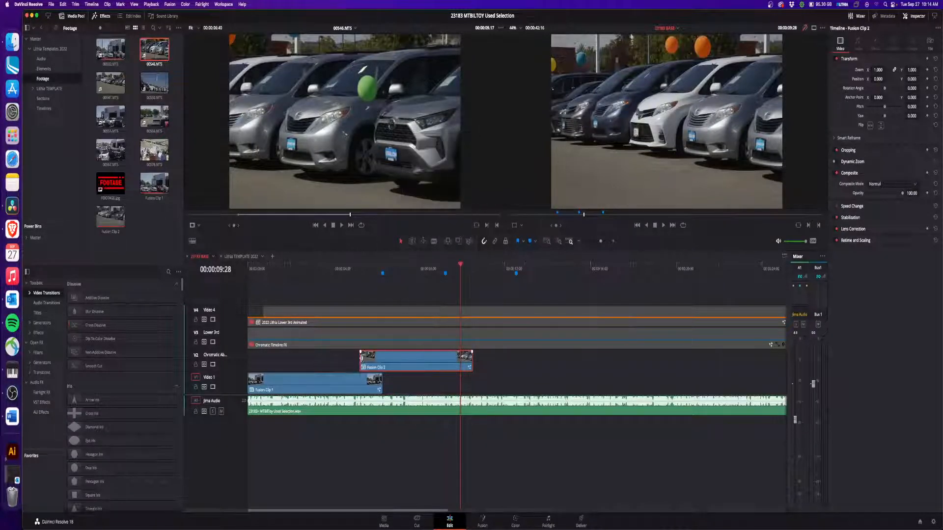
{"action": "left_click_drag", "start_coordinate": [471, 360], "coordinate": [431, 385]}
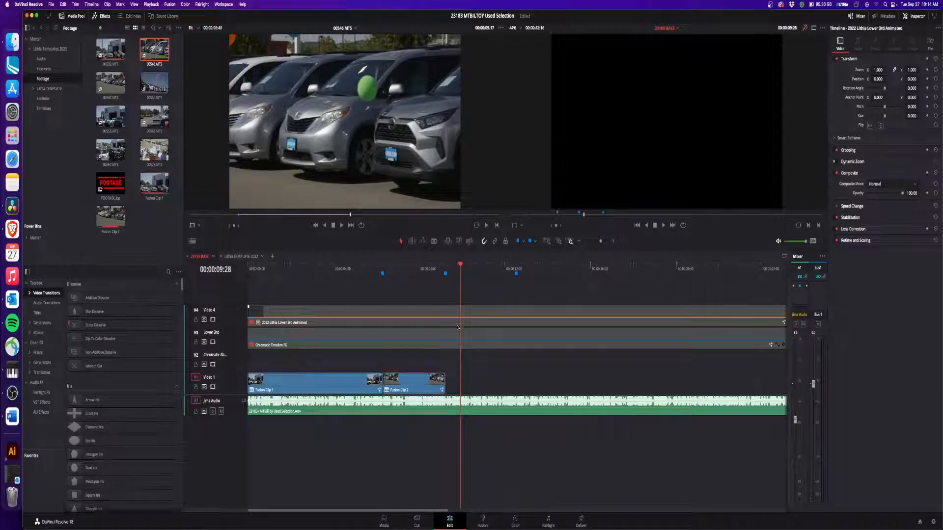
- Park the playhead at 00:00:09:07, open the Elements bin, and browse in Finder to Edit 1 > Graphics_TB > Store Websites > Montana > BILTOY
{"action": "left_click", "coordinate": [446, 269]}
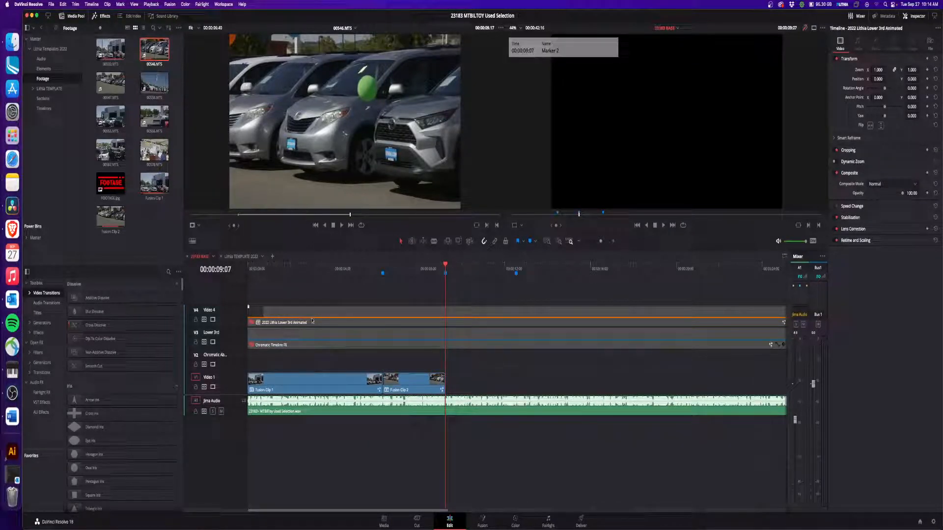
{"action": "left_click", "coordinate": [43, 69]}
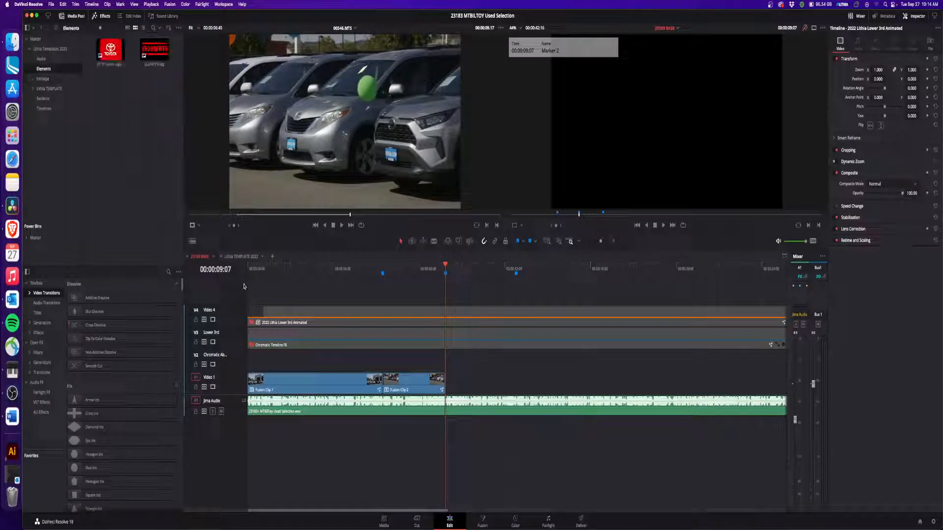
{"action": "key", "text": "ctrl+Left"}
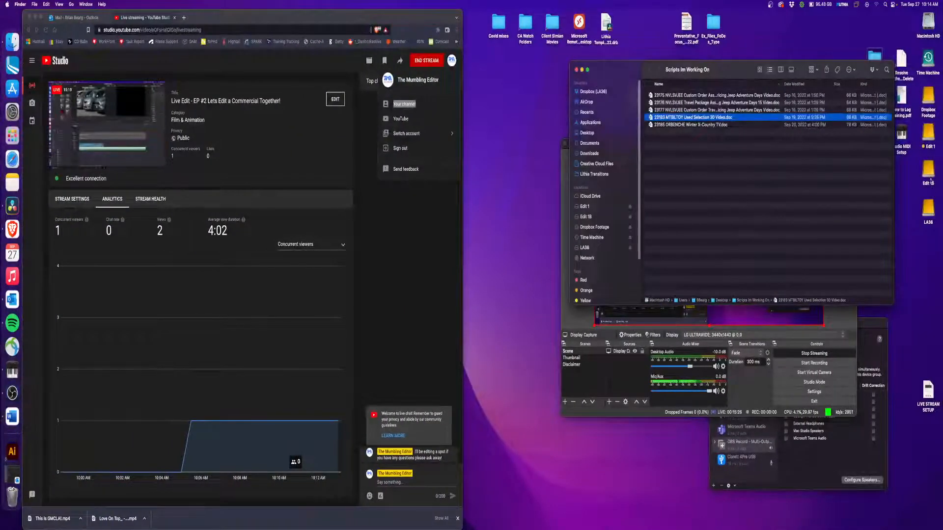
{"action": "key", "text": "ctrl+Right"}
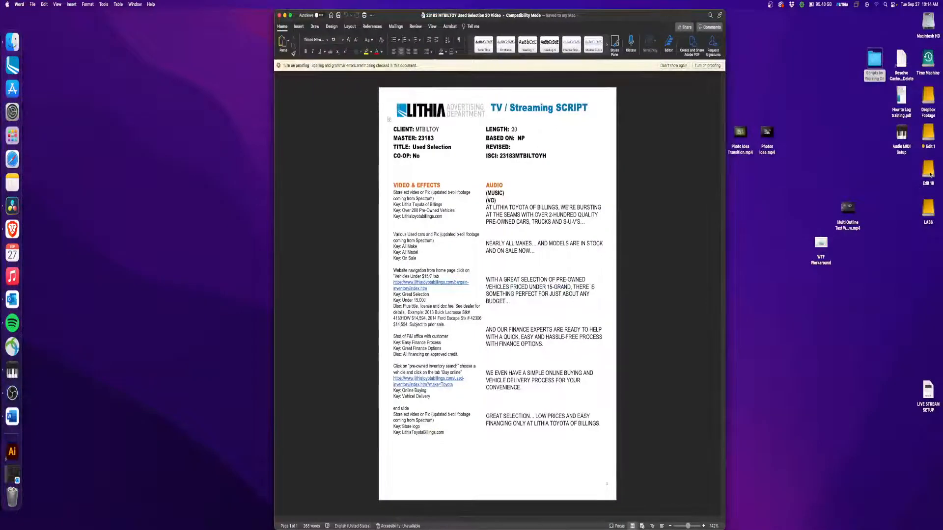
{"action": "double_click", "coordinate": [928, 134]}
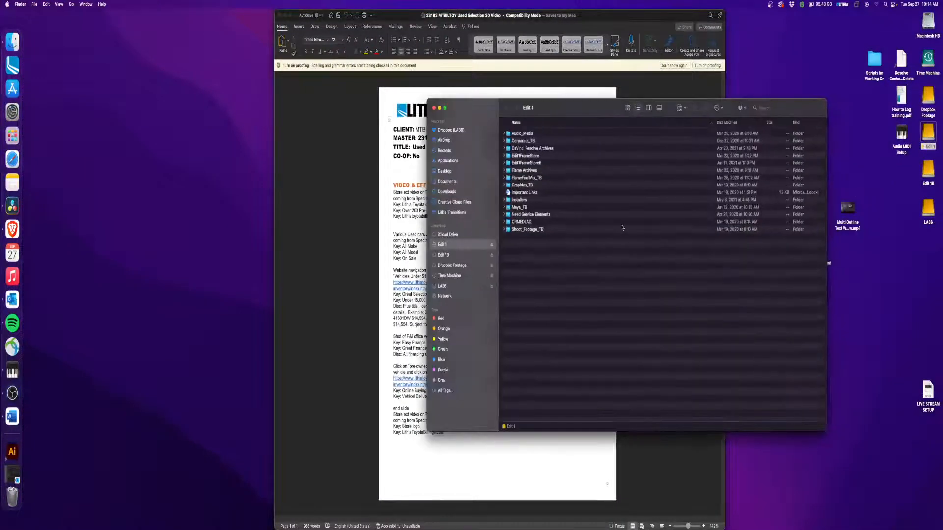
{"action": "double_click", "coordinate": [514, 186]}
{"action": "double_click", "coordinate": [521, 274]}
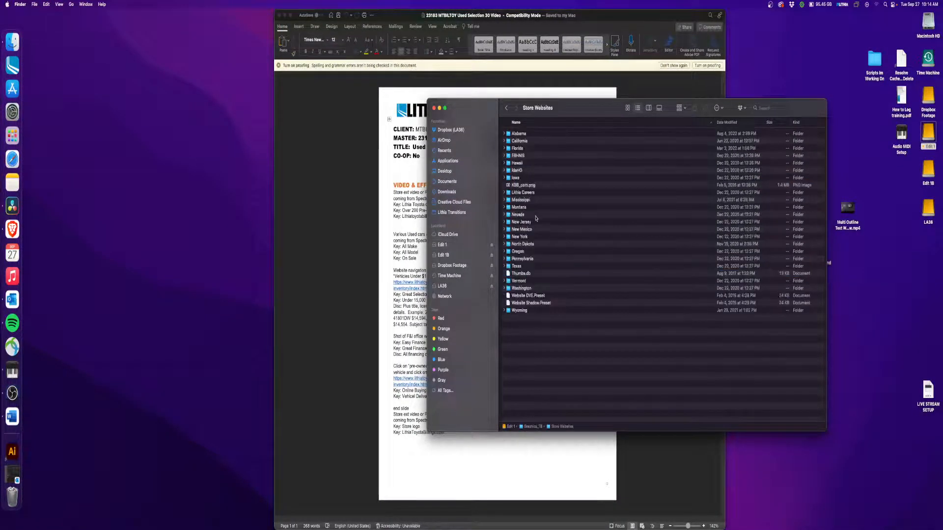
{"action": "double_click", "coordinate": [520, 208]}
{"action": "double_click", "coordinate": [516, 148]}
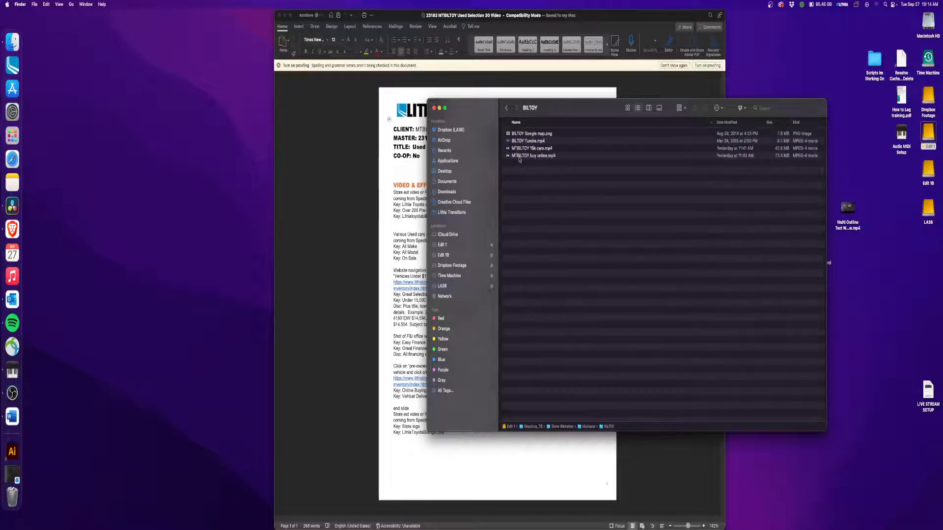
- Move the BILTOY Finder window to Desktop 2 and switch to that desktop, over DaVinci Resolve
{"action": "key", "text": "ctrl+Up"}
{"action": "left_click_drag", "start_coordinate": [612, 105], "coordinate": [472, 26]}
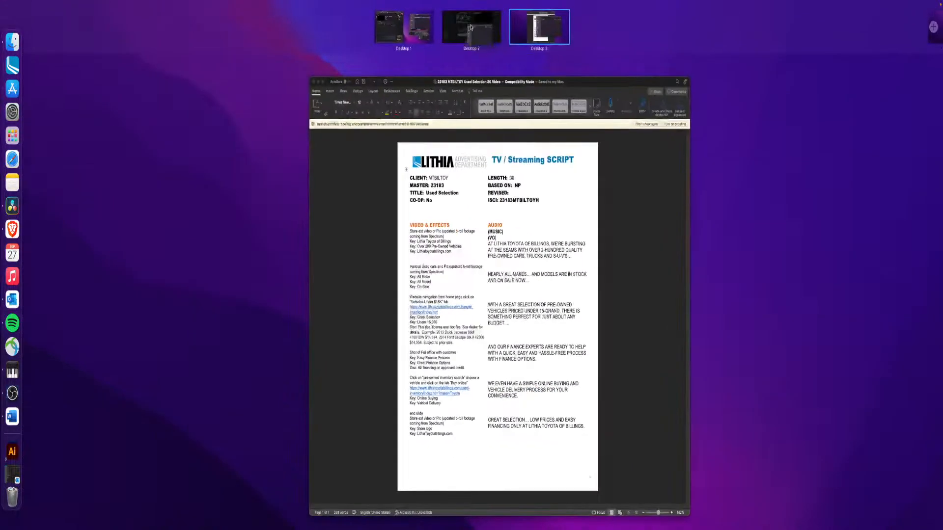
{"action": "left_click", "coordinate": [472, 26]}
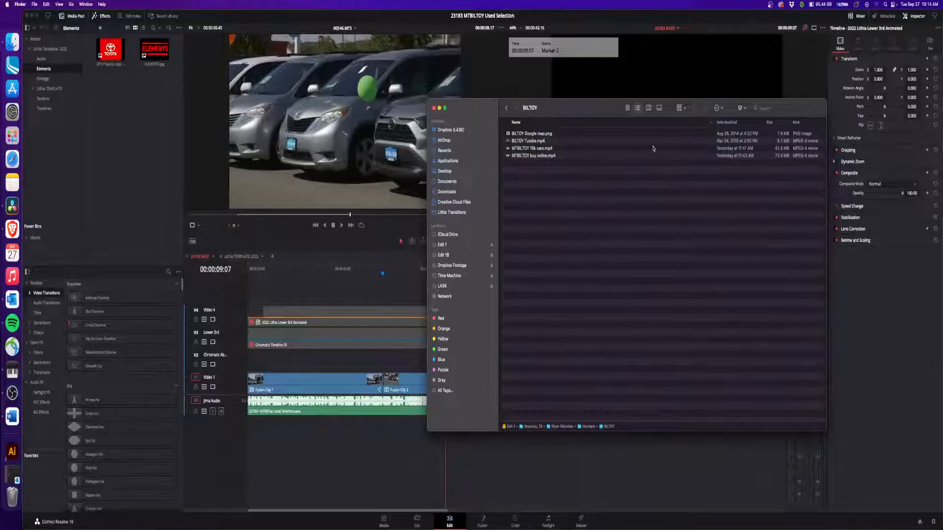
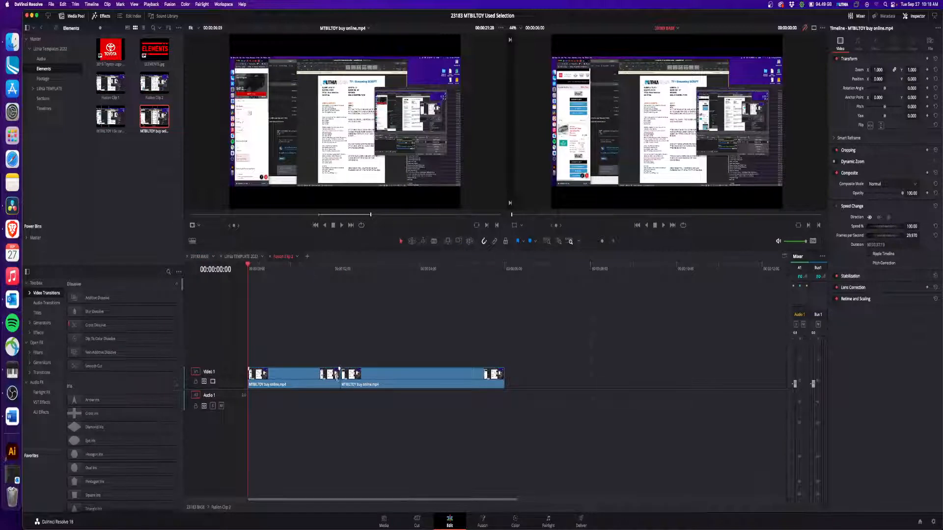
- Leave the opened MTBILTOY buy online Fusion clip timeline and return to the 23183 BASE timeline
{"action": "left_click", "coordinate": [340, 374]}
{"action": "left_click", "coordinate": [297, 293]}
{"action": "left_click", "coordinate": [270, 256]}
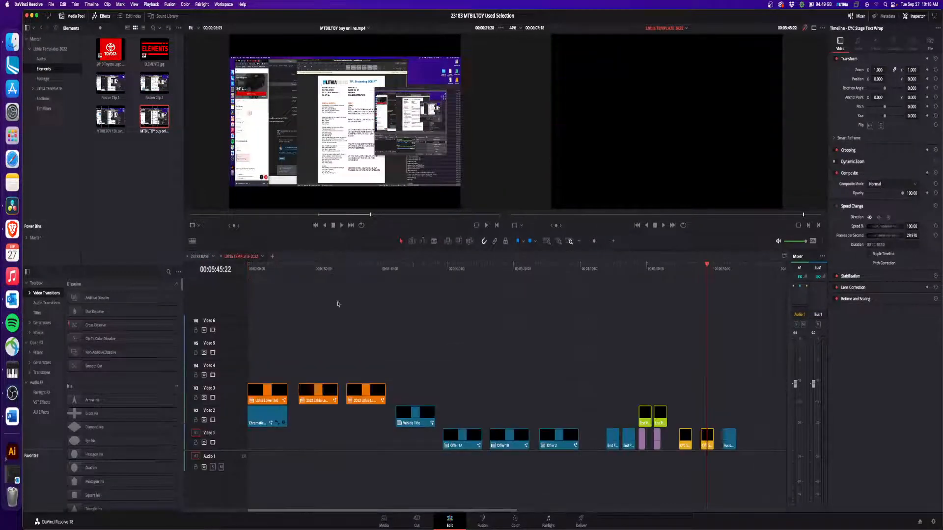
{"action": "left_click", "coordinate": [200, 257]}
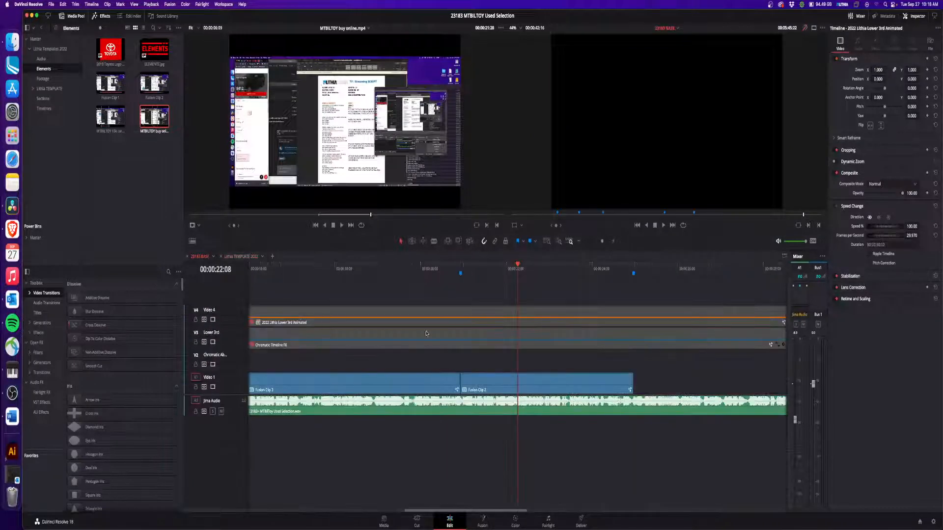
- Review the cut into the last website Fusion clip and the overall timeline, ending at the 00:00:24:29 marker
{"action": "left_click", "coordinate": [505, 268]}
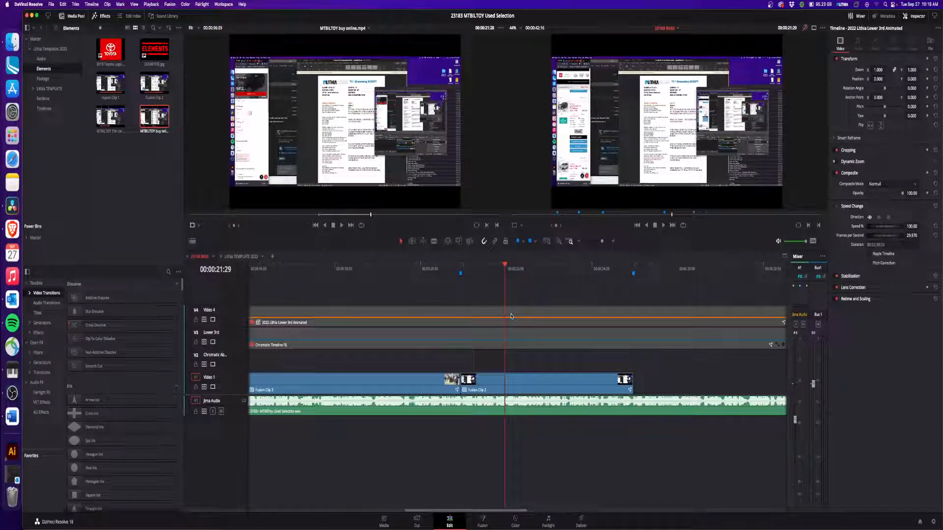
{"action": "left_click", "coordinate": [447, 268]}
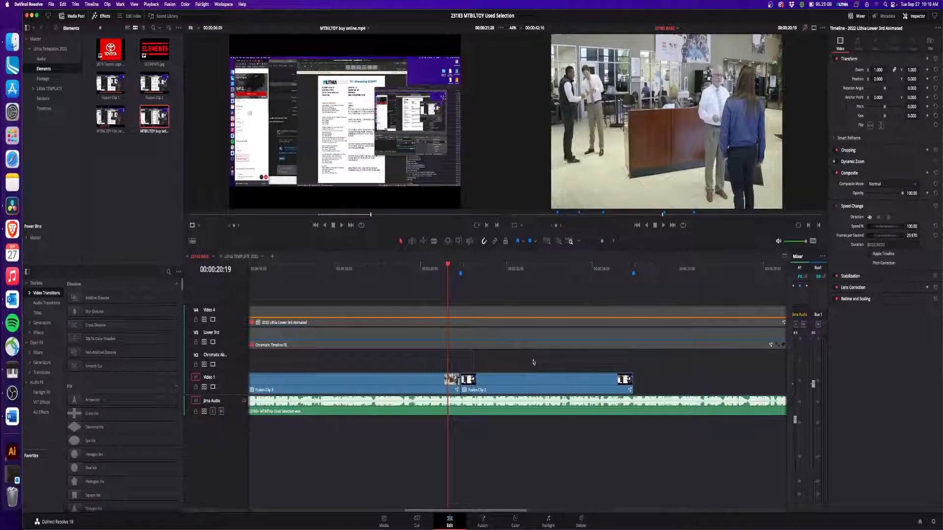
{"action": "key", "text": "shift+z"}
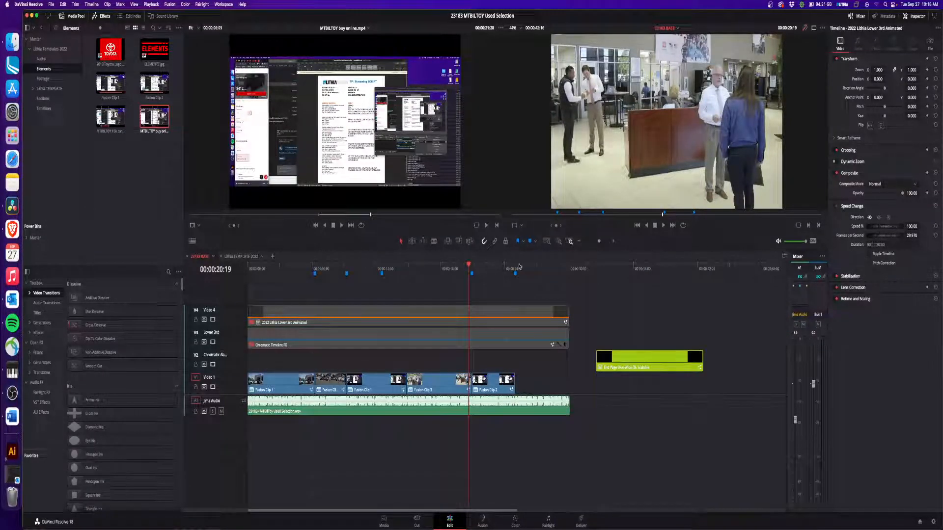
{"action": "left_click", "coordinate": [519, 267]}
{"action": "key", "text": "shift+z"}
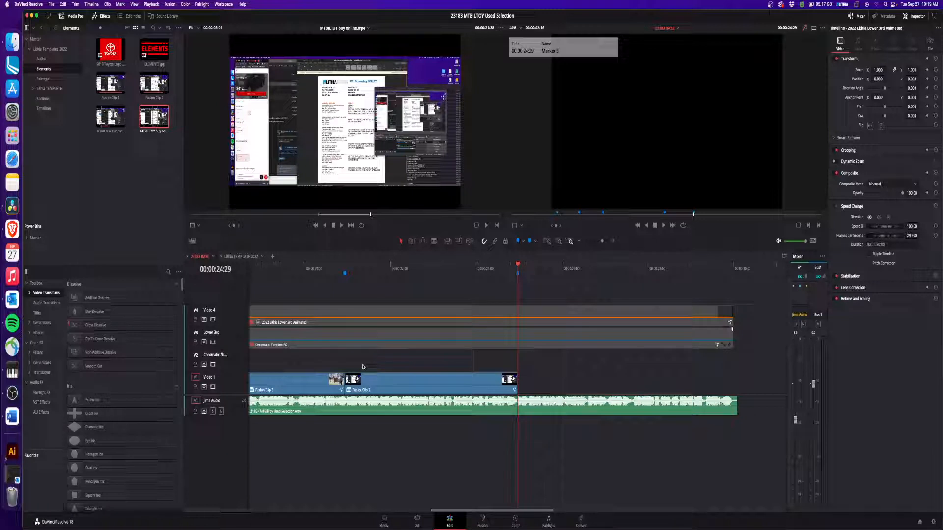
{"action": "key", "text": "super+minus"}
{"action": "key", "text": "super+minus"}
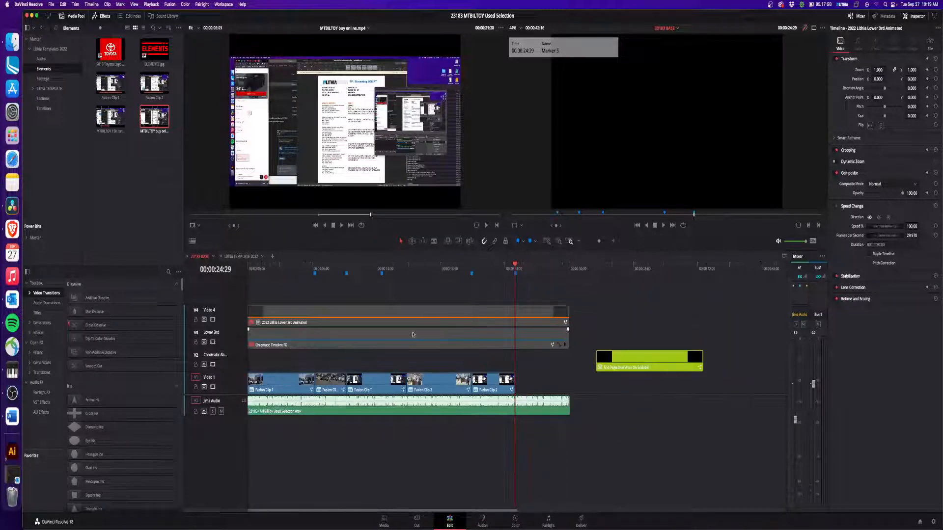
- Replace the End Page Blue Wipe On Scalable clip in 23183 BASE with End Page W Video copied from the LITHIA TEMPLATE 2022 timeline
{"action": "left_click", "coordinate": [241, 256]}
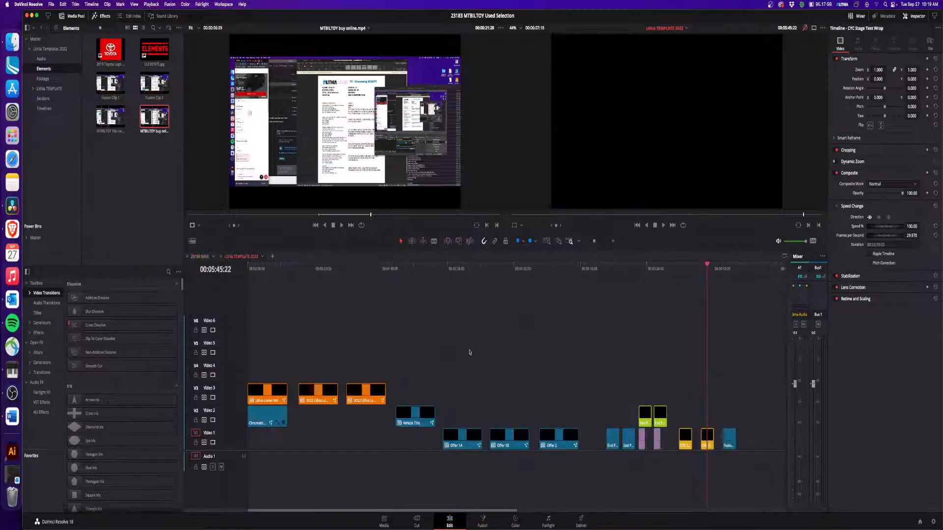
{"action": "left_click", "coordinate": [658, 269]}
{"action": "key", "text": "super+equal"}
{"action": "key", "text": "super+equal"}
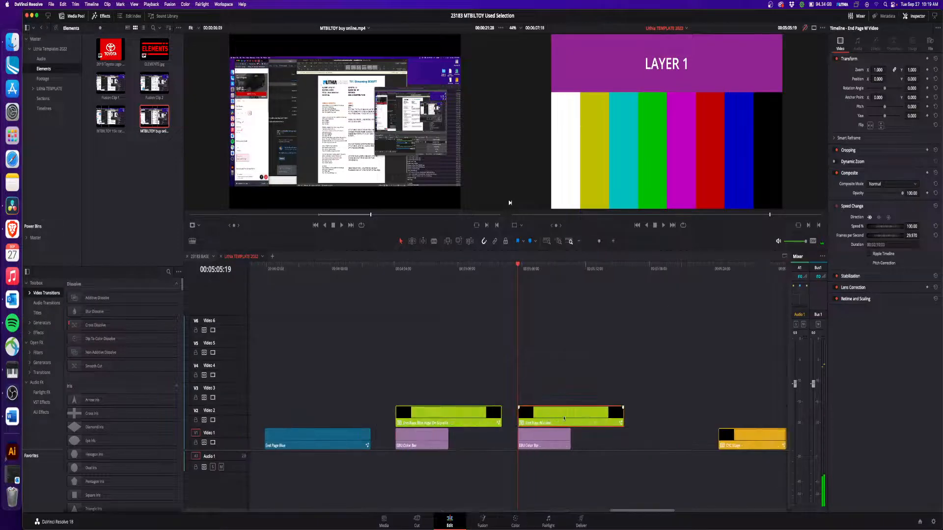
{"action": "left_click", "coordinate": [200, 256]}
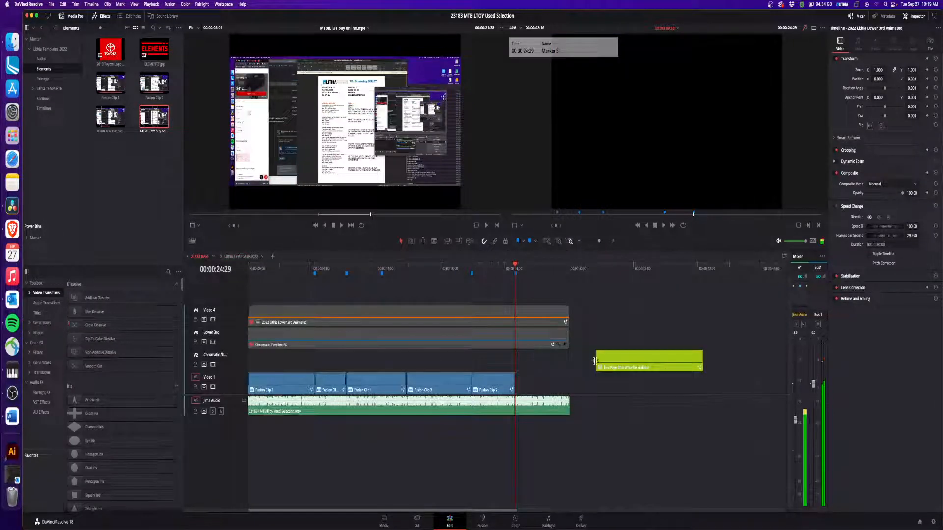
{"action": "left_click_drag", "start_coordinate": [593, 268], "coordinate": [618, 267]}
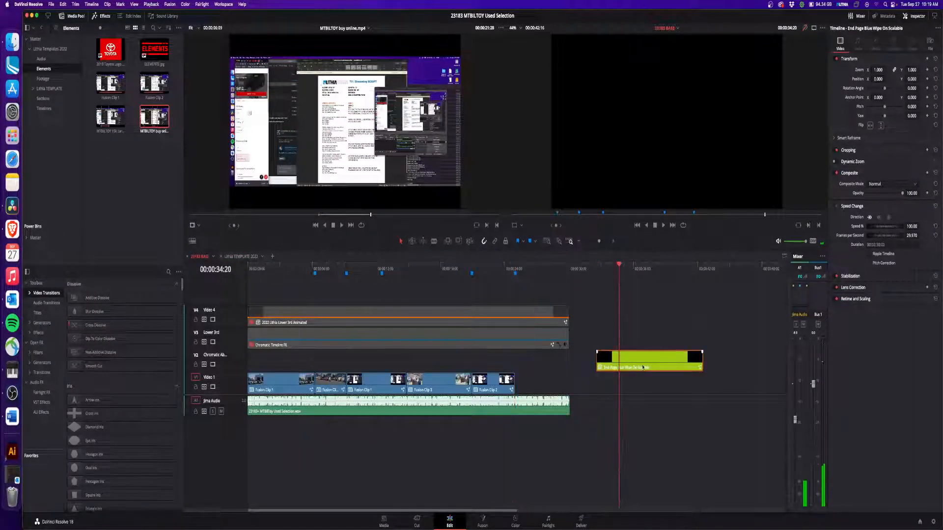
{"action": "key", "text": "Delete"}
{"action": "key", "text": "super+z"}
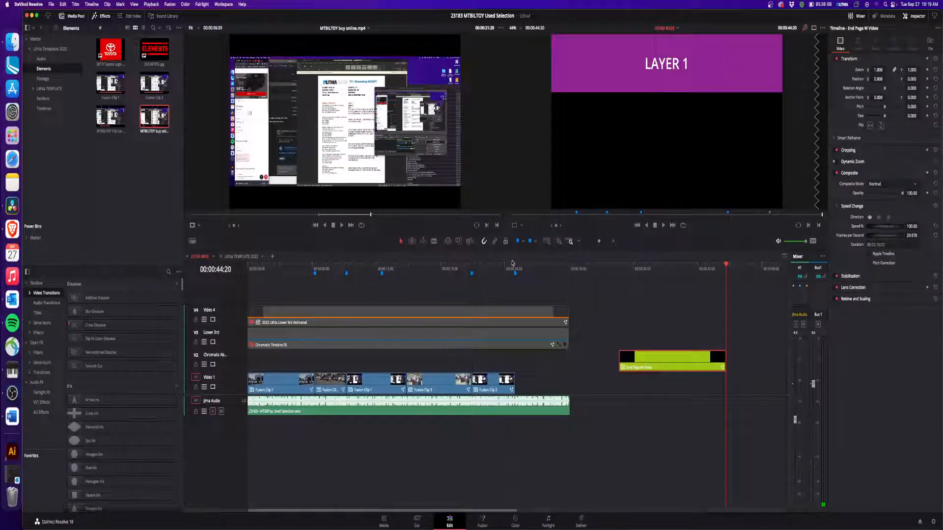
- Move the End Page W Video clip to start at the 00:00:24:29 marker and trim its end to 00:00:30:02
{"action": "key", "text": "shift+Up"}
{"action": "left_click_drag", "start_coordinate": [648, 366], "coordinate": [543, 366]}
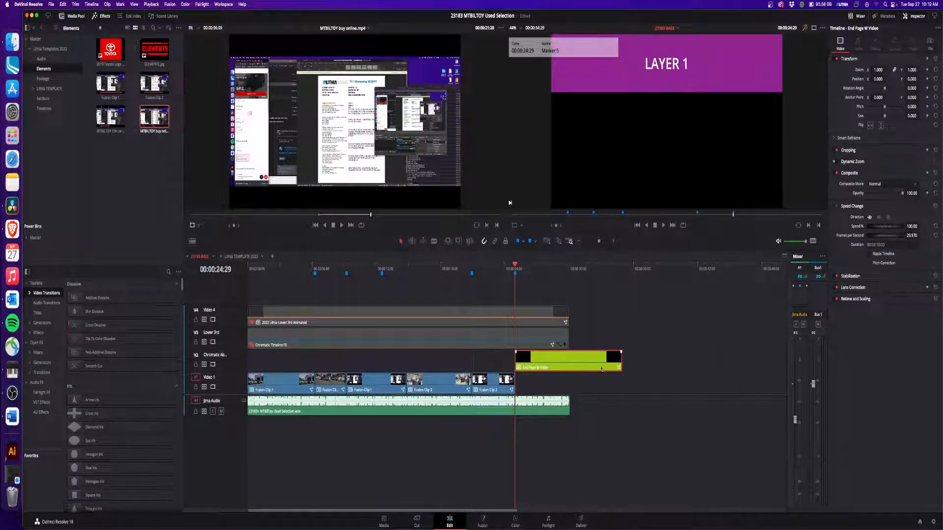
{"action": "left_click_drag", "start_coordinate": [619, 359], "coordinate": [568, 360]}
{"action": "key", "text": "End"}
- Enable the 2022 Lithia Lower 3rd Animated and Chromatic Timeline FX clips, and select the first Fusion clip on Video 1
{"action": "left_click_drag", "start_coordinate": [581, 305], "coordinate": [535, 333]}
{"action": "key", "text": "d"}
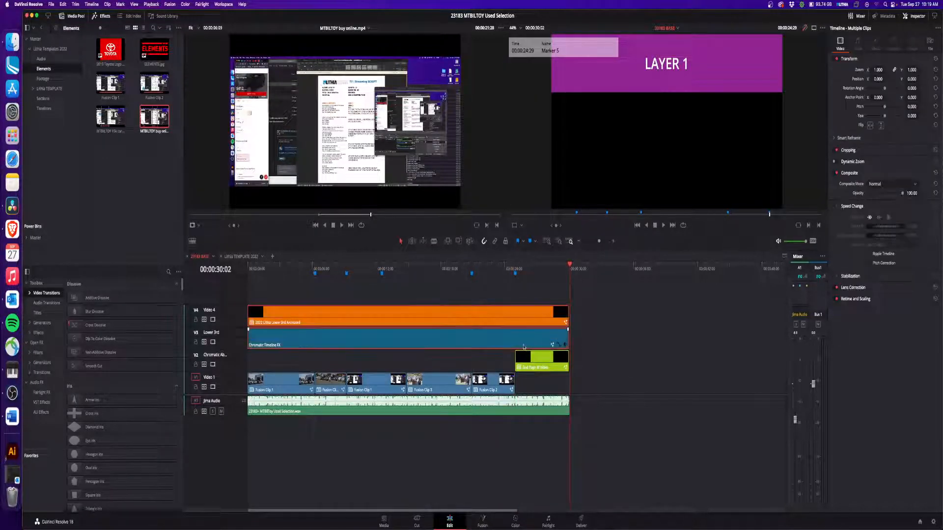
{"action": "left_click", "coordinate": [274, 268]}
{"action": "left_click", "coordinate": [291, 384]}
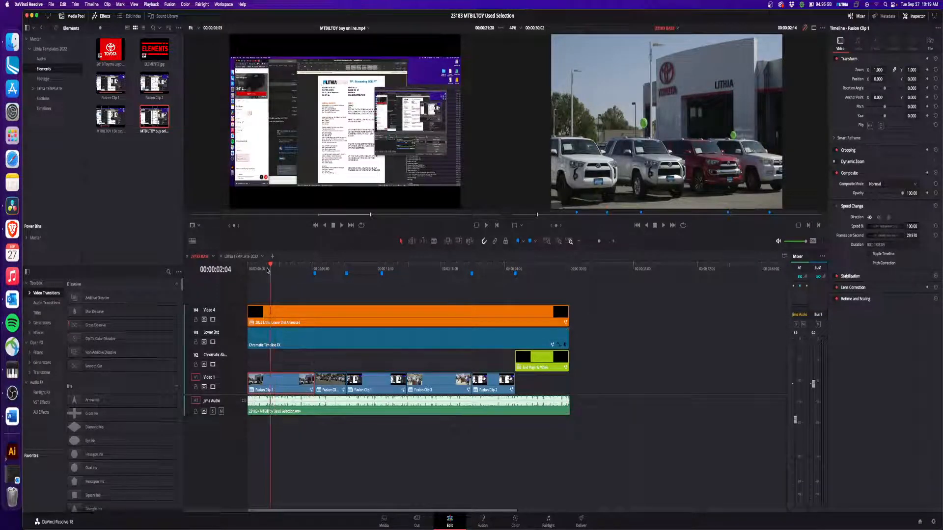
- Play the commercial's opening from the start and locate the voice-over point at 00:00:02:26
{"action": "key", "text": "Home"}
{"action": "key", "text": "space"}
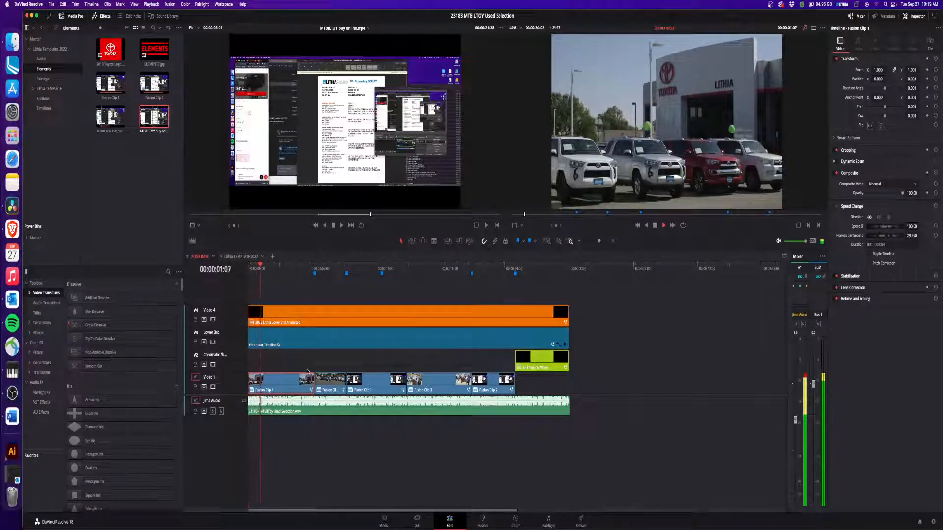
{"action": "key", "text": "super+equal"}
{"action": "key", "text": "super+equal"}
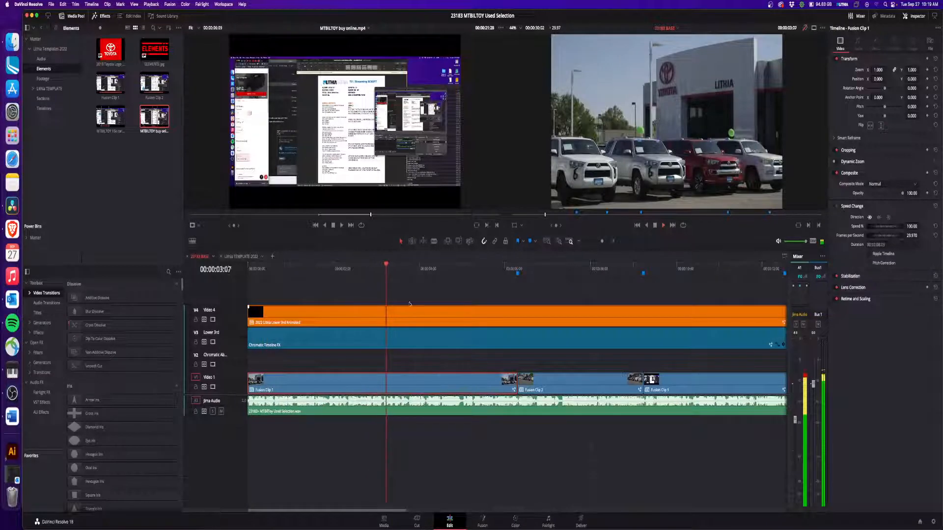
{"action": "left_click_drag", "start_coordinate": [387, 272], "coordinate": [359, 273]}
{"action": "key", "text": "space"}
{"action": "left_click", "coordinate": [370, 272]}
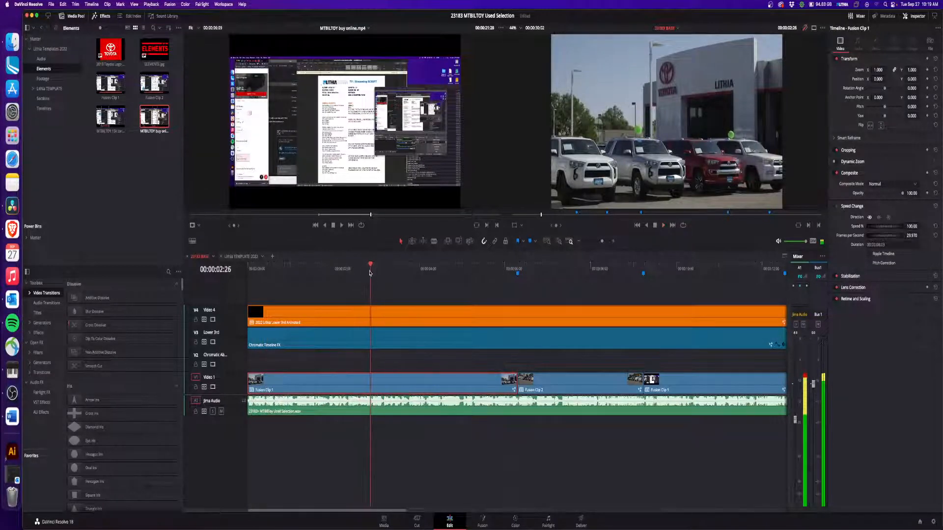
- Add a marker at 00:00:02:26 and open the first Fusion clip on Video 1 for compositing in Fusion
{"action": "left_click", "coordinate": [398, 294]}
{"action": "key", "text": "m"}
{"action": "key", "text": "m"}
{"action": "right_click", "coordinate": [423, 384]}
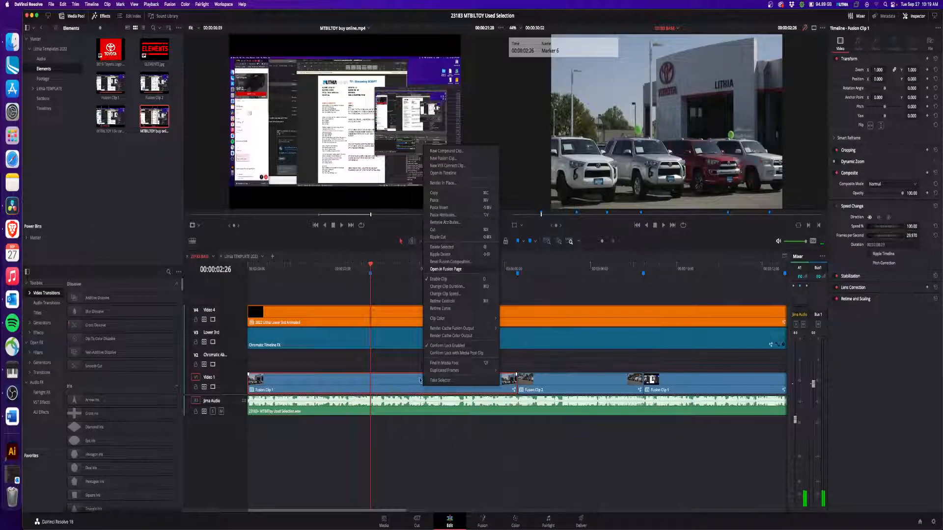
{"action": "left_click", "coordinate": [445, 269]}
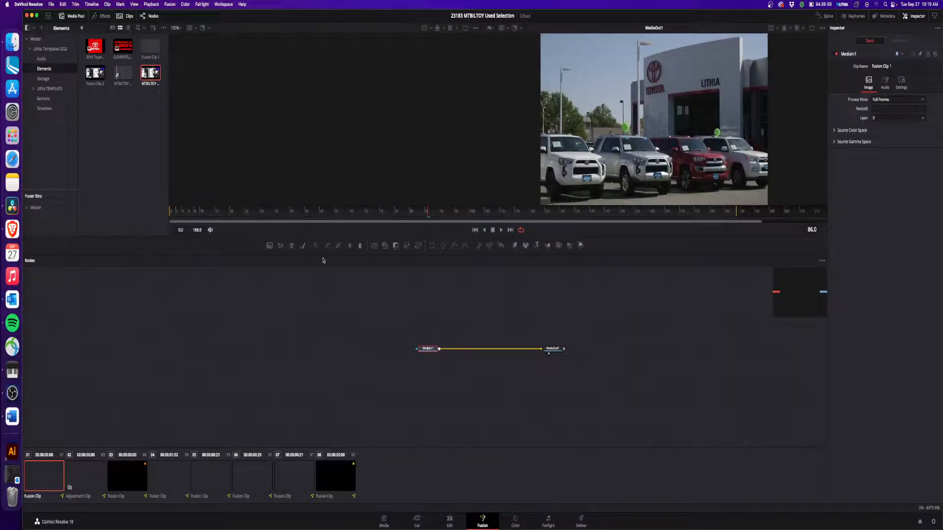
- Add a Text node merged over MediaIn1 and save its DIN OT Bold settings as the default
{"action": "left_click_drag", "start_coordinate": [474, 307], "coordinate": [439, 349]}
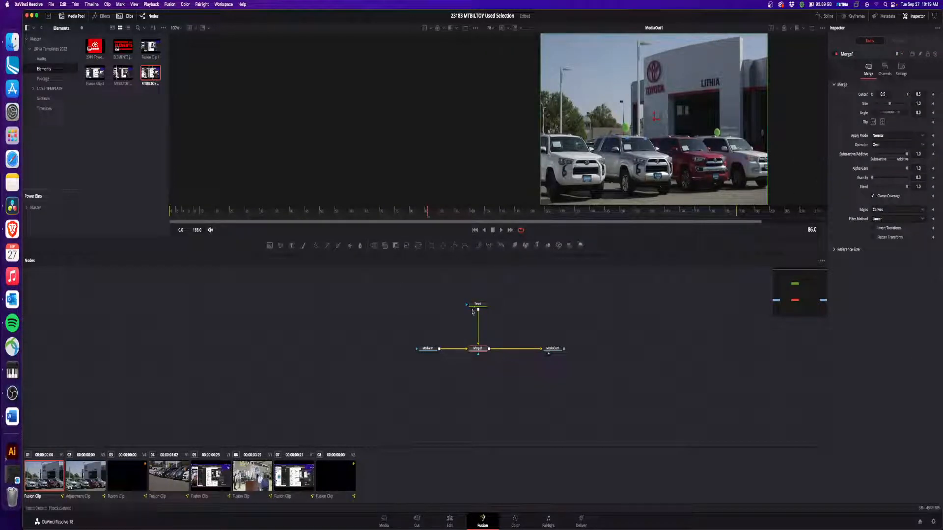
{"action": "left_click", "coordinate": [474, 306]}
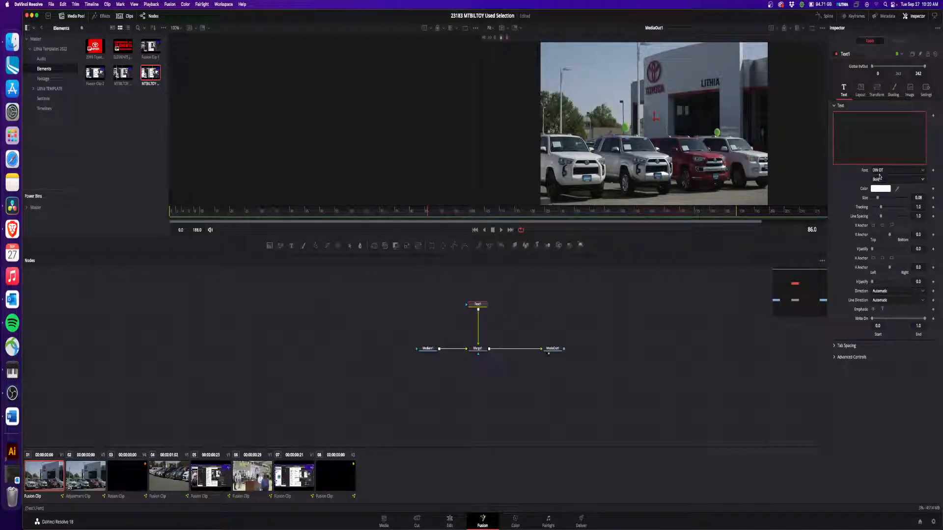
{"action": "right_click", "coordinate": [477, 304]}
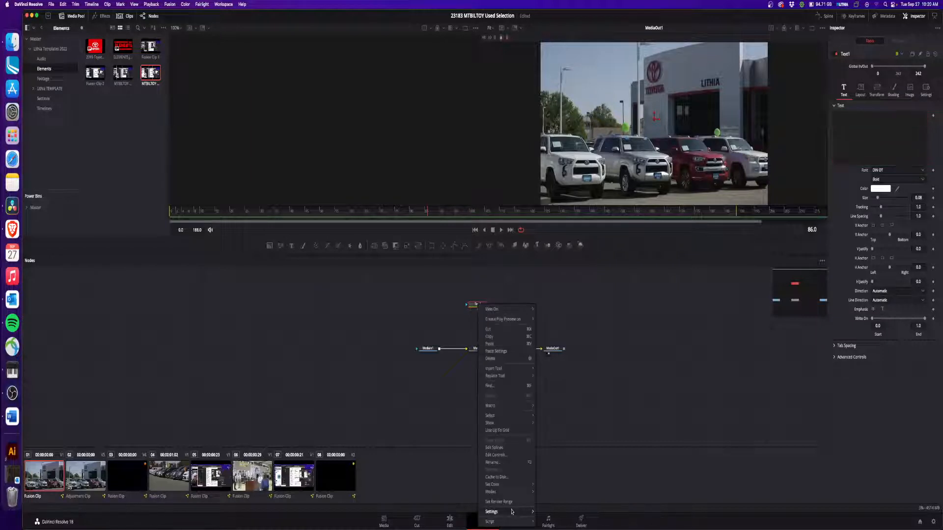
{"action": "mouse_move", "coordinate": [512, 512]}
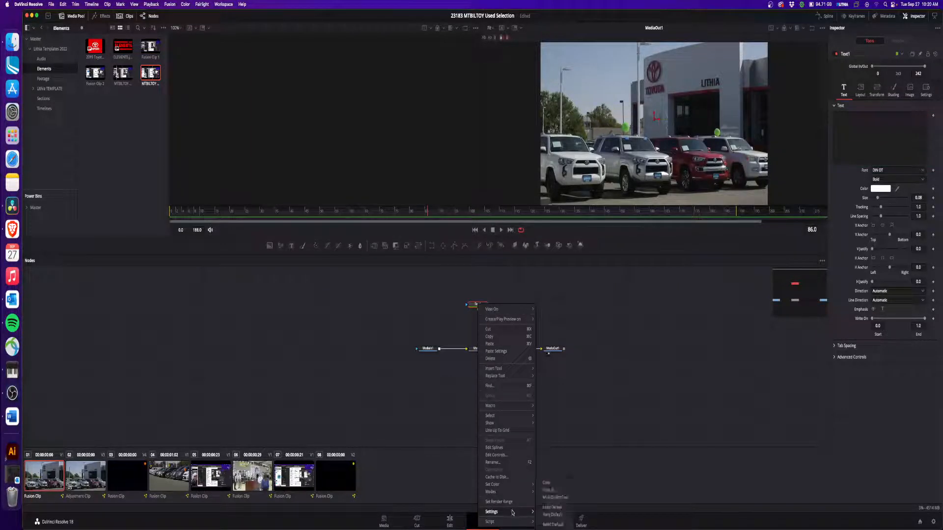
{"action": "left_click", "coordinate": [561, 516]}
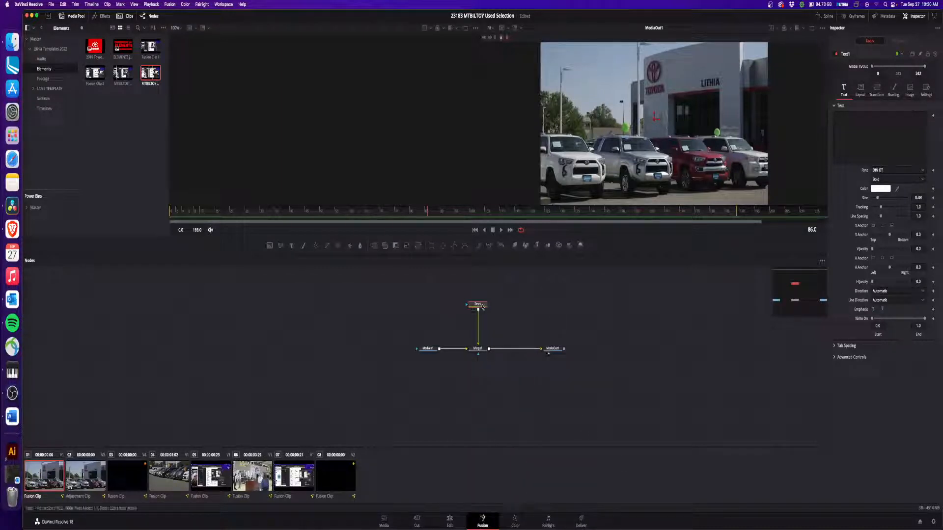
- Enter $200 as the text of Text1 and enlarge it to a size of about 0.39
{"action": "left_click", "coordinate": [866, 125]}
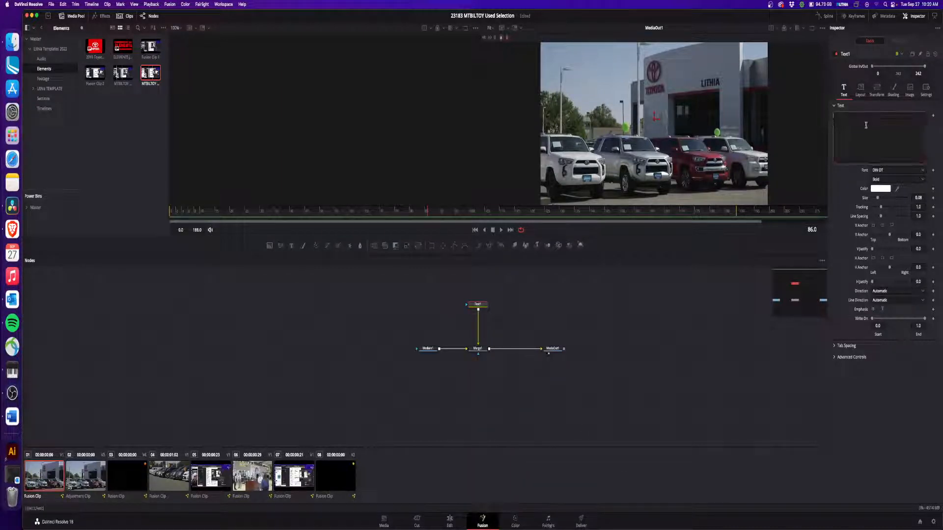
{"action": "type", "text": "$200"}
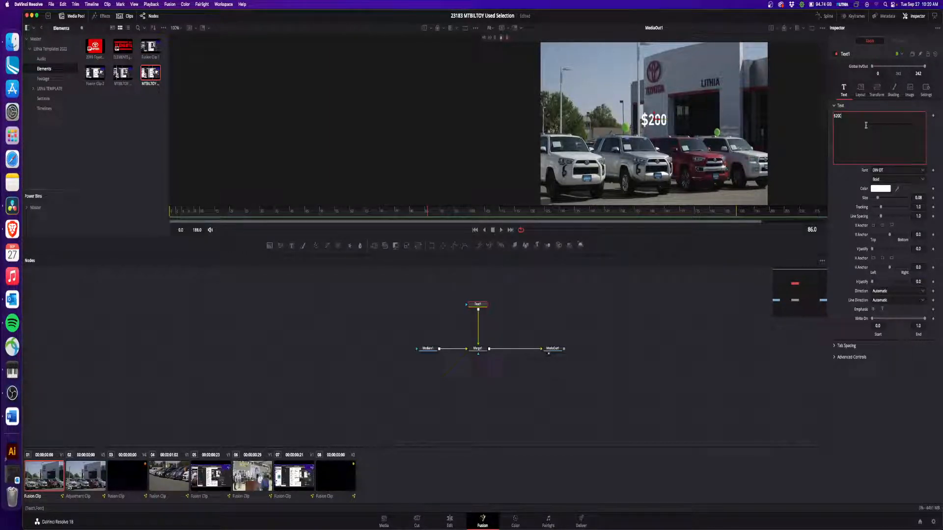
{"action": "left_click_drag", "start_coordinate": [877, 197], "coordinate": [898, 200]}
- Apply Character Level Styling to the $200 text and shrink only the dollar sign to a size of about 0.16
{"action": "right_click", "coordinate": [861, 127]}
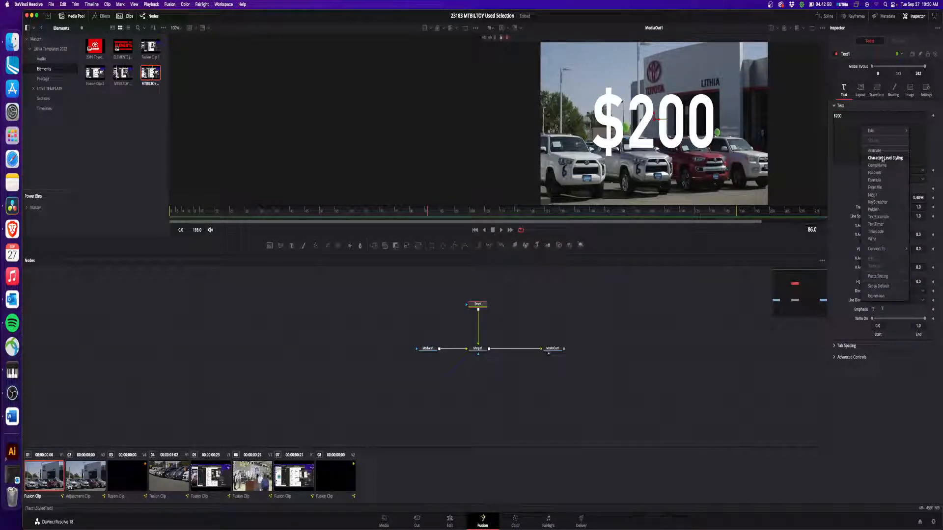
{"action": "left_click", "coordinate": [883, 157]}
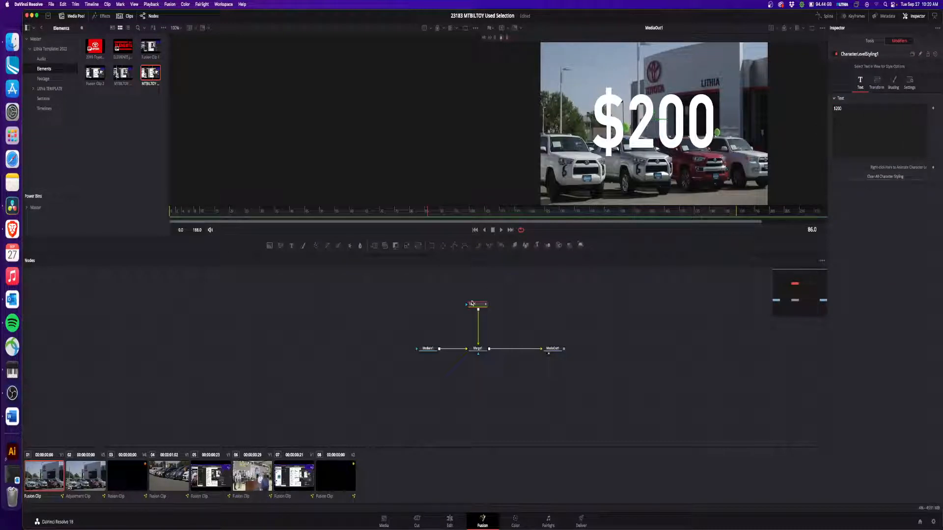
{"action": "key", "text": "1"}
{"action": "left_click_drag", "start_coordinate": [297, 73], "coordinate": [260, 150]}
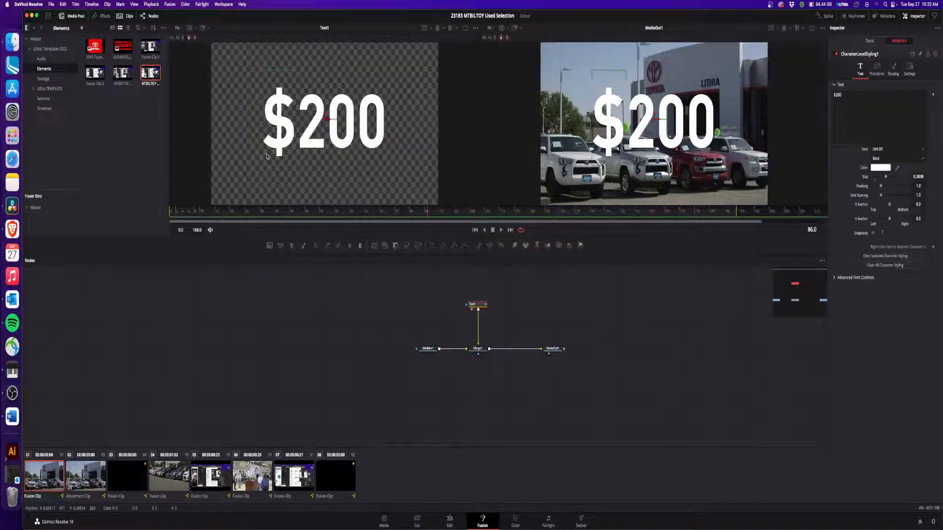
{"action": "left_click_drag", "start_coordinate": [886, 179], "coordinate": [878, 179]}
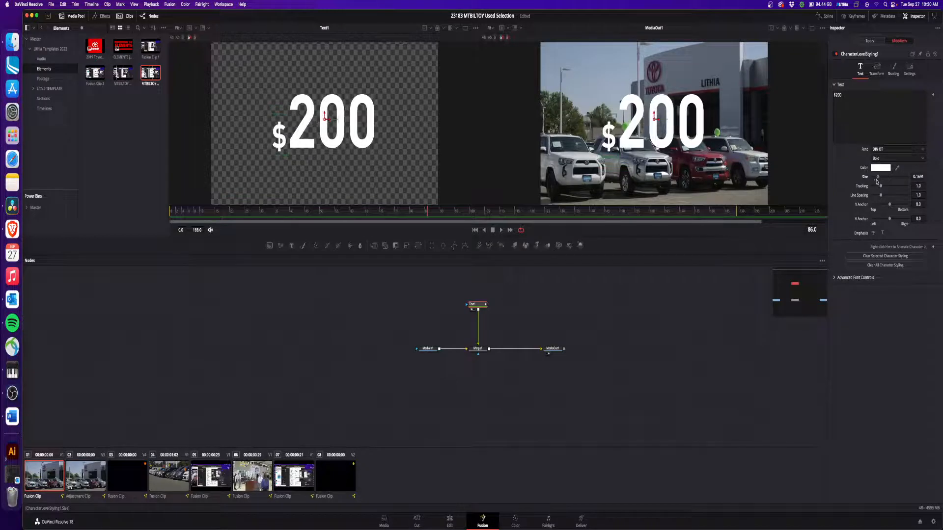
- Raise the dollar sign to the top of the digits by setting its shading position's Y offset to 0.45
{"action": "left_click", "coordinate": [893, 69]}
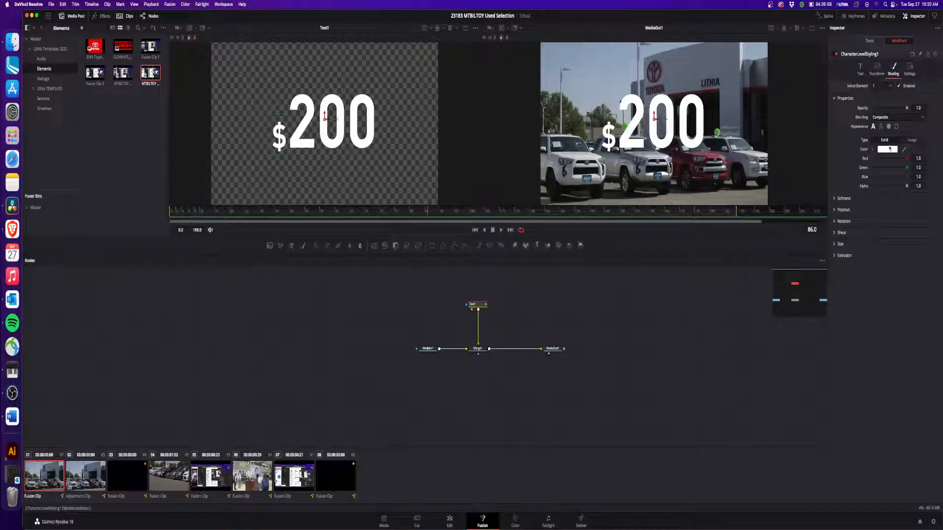
{"action": "left_click", "coordinate": [837, 209]}
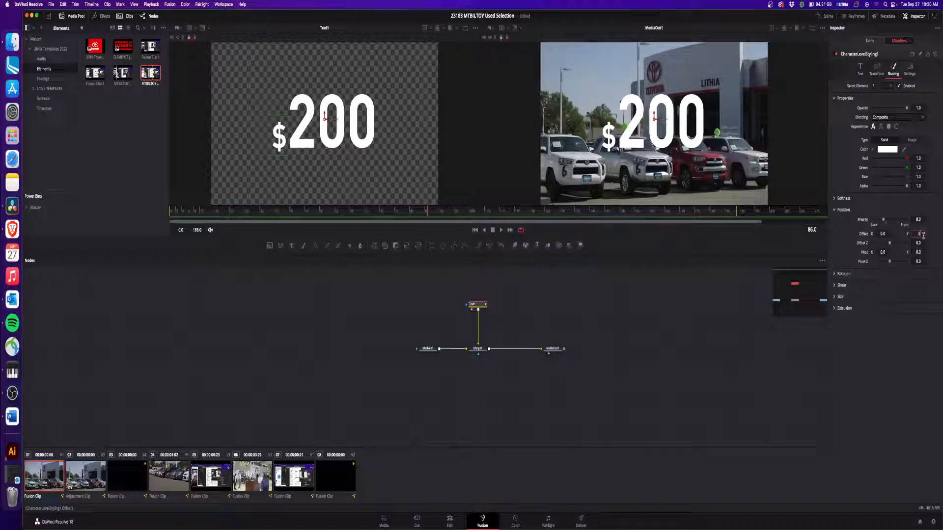
{"action": "left_click", "coordinate": [920, 234]}
{"action": "type", "text": ".35"}
{"action": "key", "text": "Tab"}
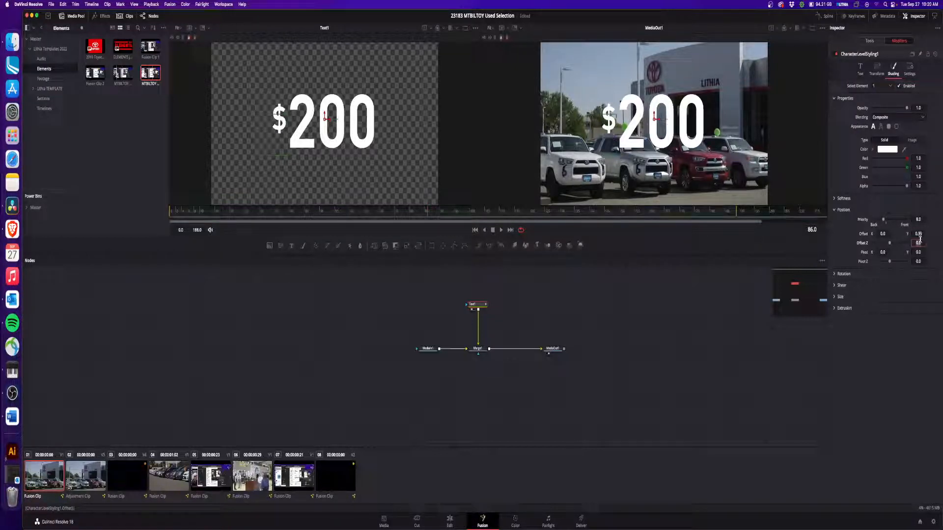
{"action": "left_click", "coordinate": [921, 234]}
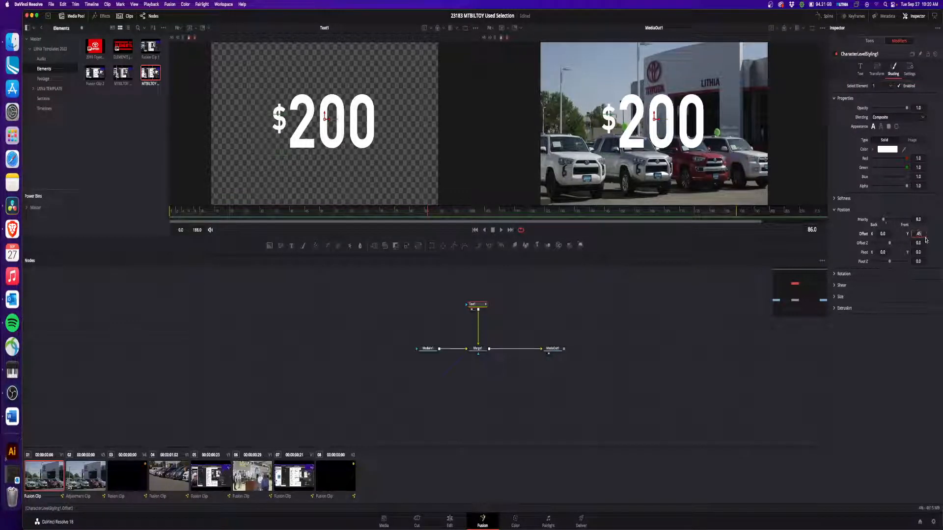
{"action": "type", "text": ".45"}
{"action": "key", "text": "Tab"}
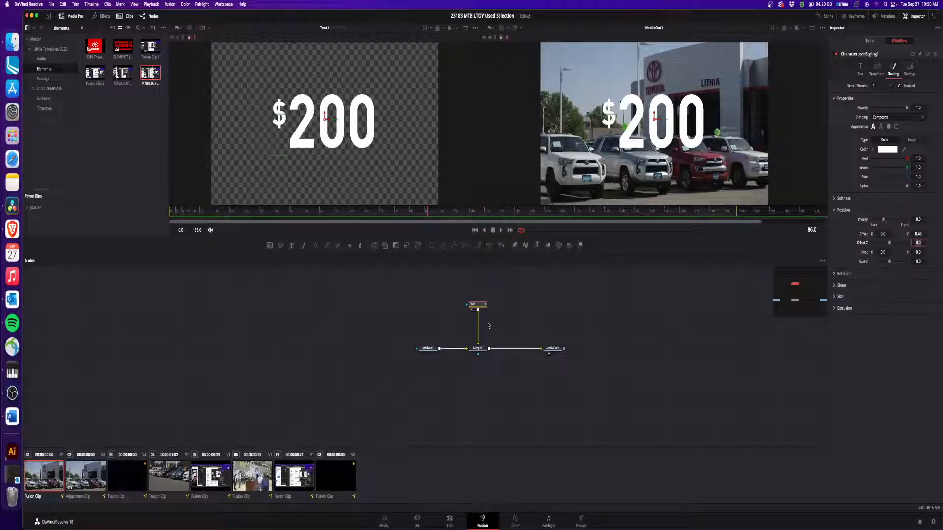
- Paste a second Text node merged with Text1, enter OVER, and place it above the start of the $200 text
{"action": "left_click_drag", "start_coordinate": [492, 310], "coordinate": [480, 310]}
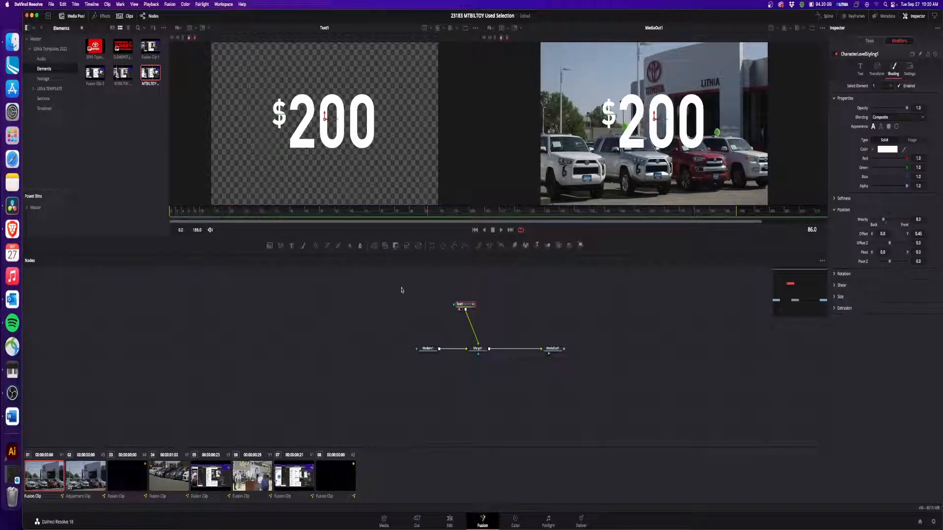
{"action": "key", "text": "ctrl+v"}
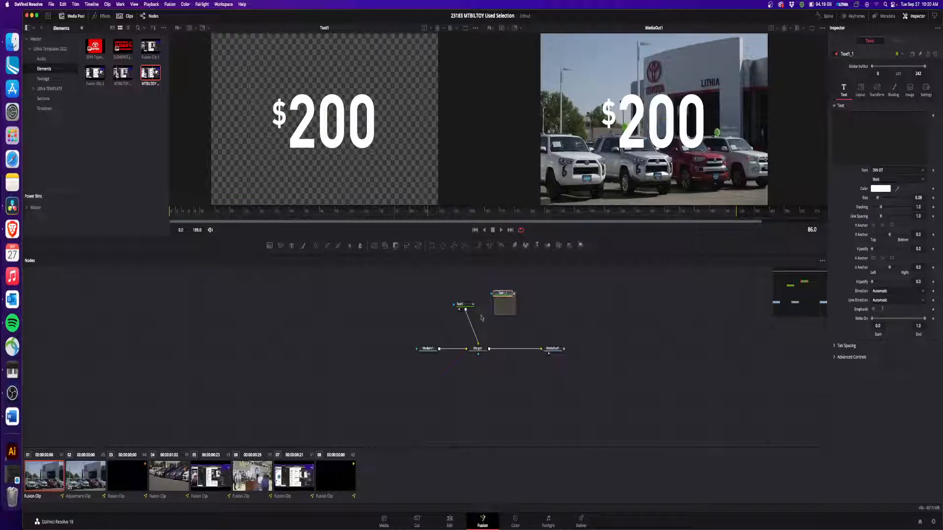
{"action": "left_click", "coordinate": [481, 318]}
{"action": "left_click_drag", "start_coordinate": [514, 293], "coordinate": [465, 311]}
{"action": "left_click", "coordinate": [863, 135]}
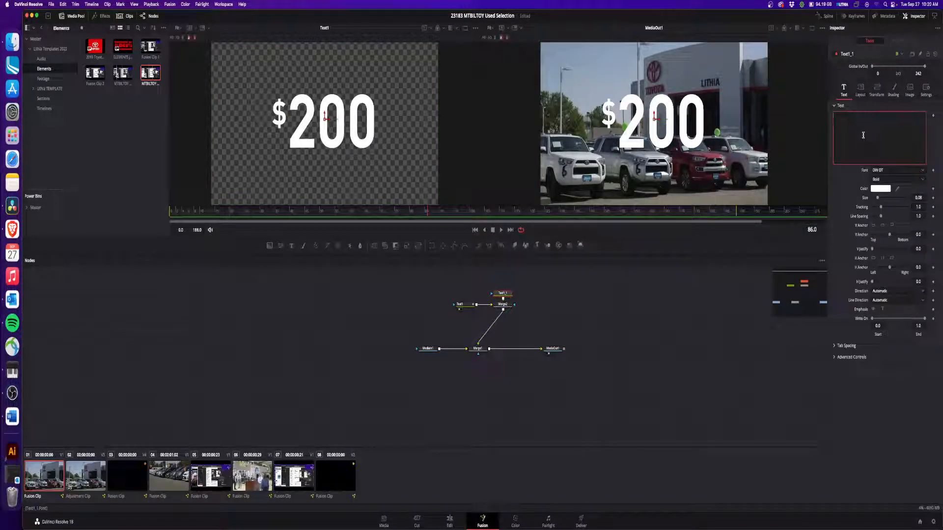
{"action": "type", "text": "OVER"}
{"action": "left_click", "coordinate": [646, 120]}
{"action": "left_click_drag", "start_coordinate": [647, 120], "coordinate": [631, 88]}
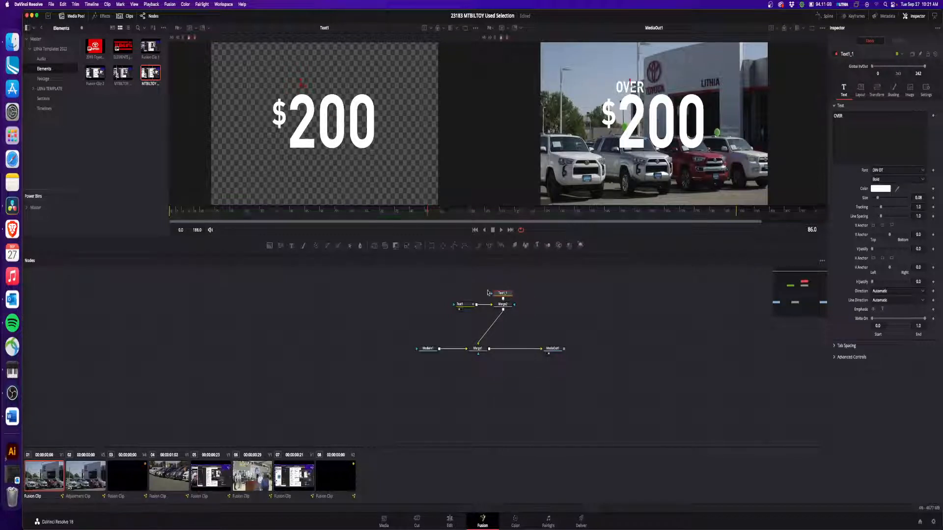
- Duplicate the OVER text node and merge it in, change its text to PRE-OWNED VEHICLES, and place it below $200
{"action": "key", "text": "super+c"}
{"action": "key", "text": "super+v"}
{"action": "left_click_drag", "start_coordinate": [507, 304], "coordinate": [533, 311]}
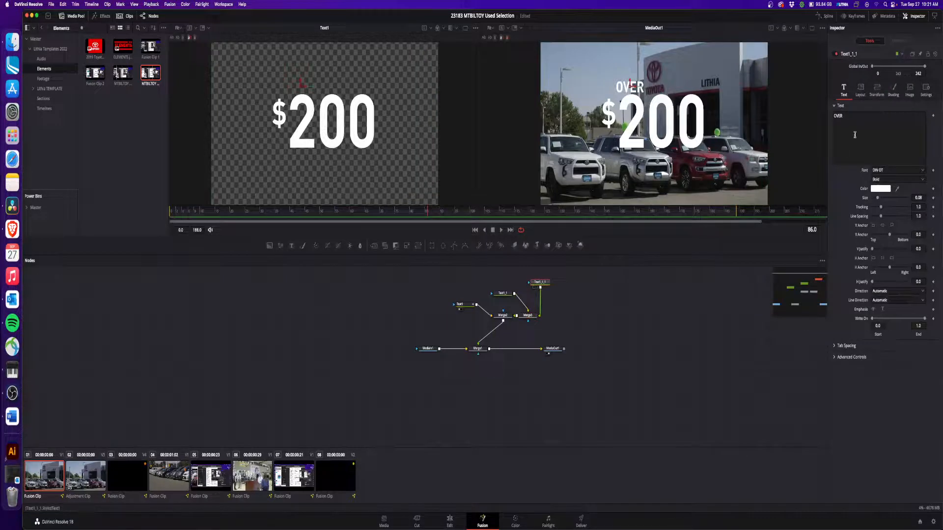
{"action": "left_click_drag", "start_coordinate": [853, 126], "coordinate": [819, 115]}
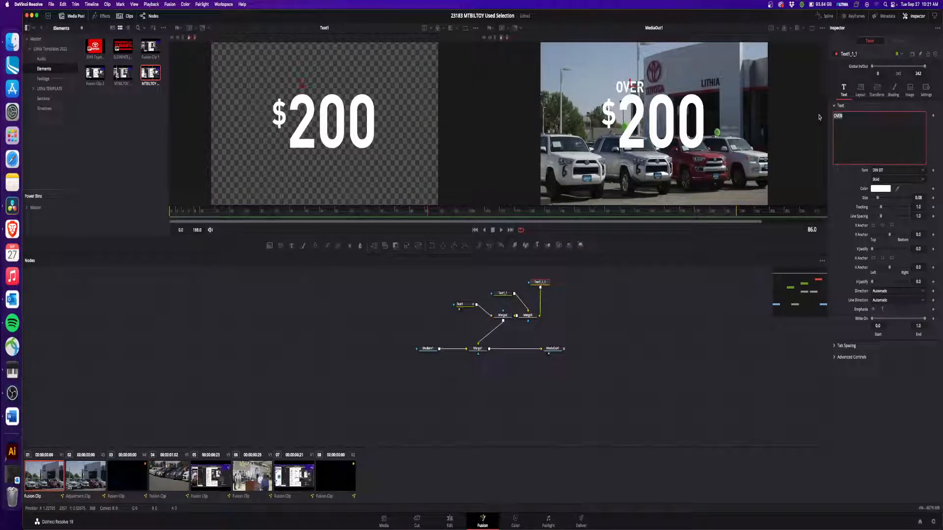
{"action": "type", "text": "PRE-OWNED"}
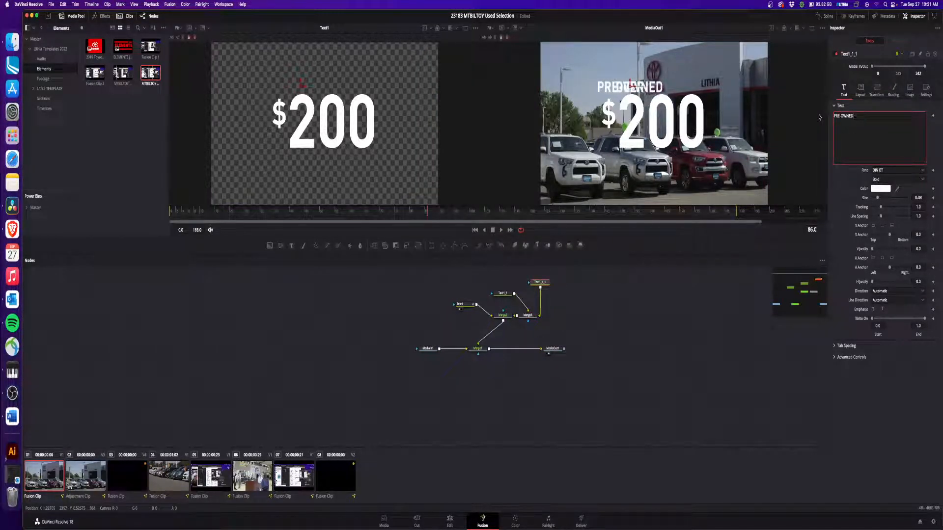
{"action": "type", "text": " VEHICLES"}
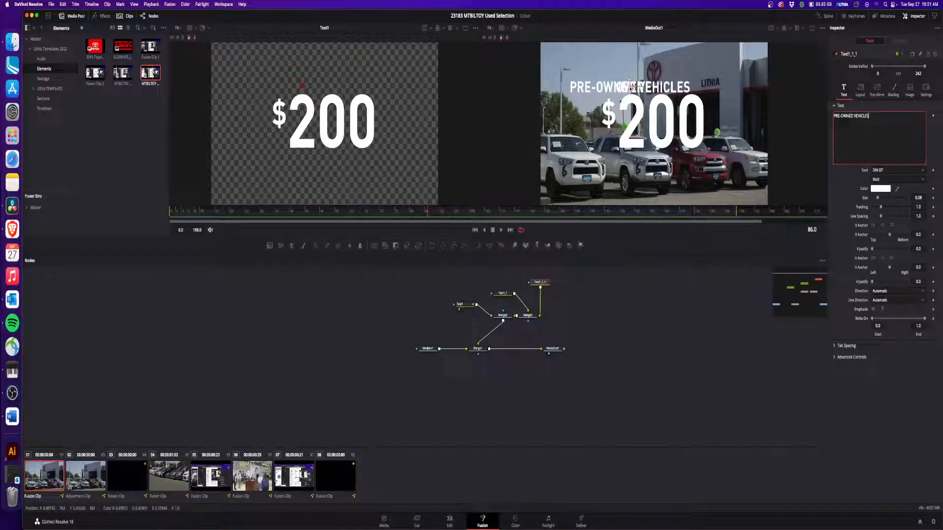
{"action": "left_click_drag", "start_coordinate": [643, 87], "coordinate": [659, 158]}
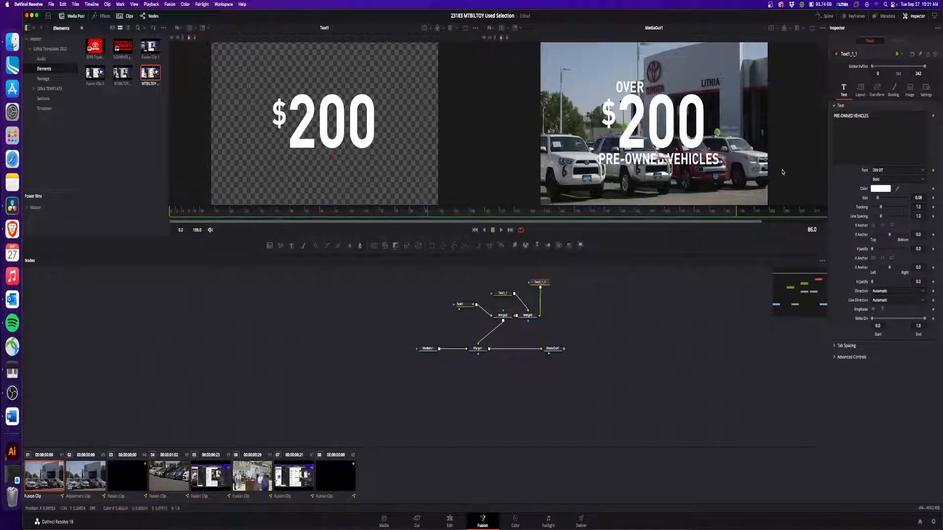
- Set the PRE-OWNED VEHICLES text to Condensed Medium with size 0.08302 and align it beneath the digits of $200
{"action": "left_click", "coordinate": [898, 179]}
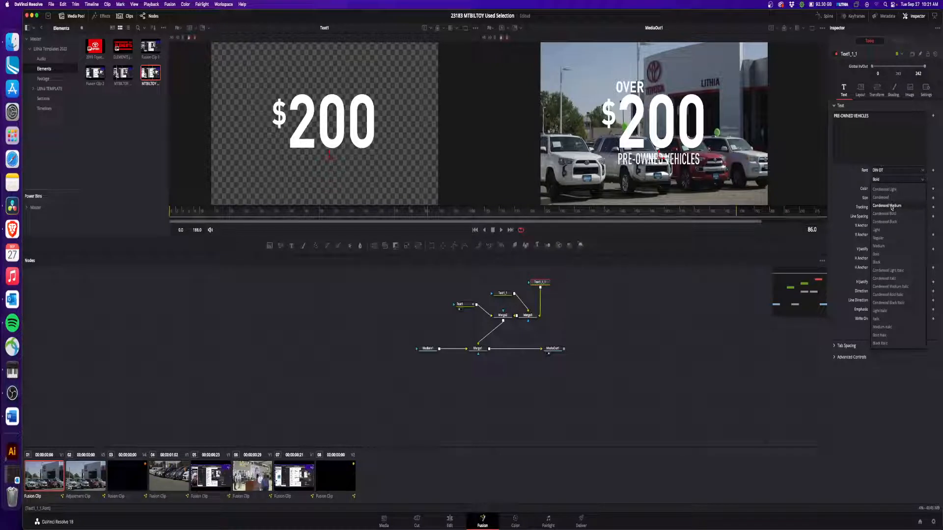
{"action": "left_click", "coordinate": [891, 205]}
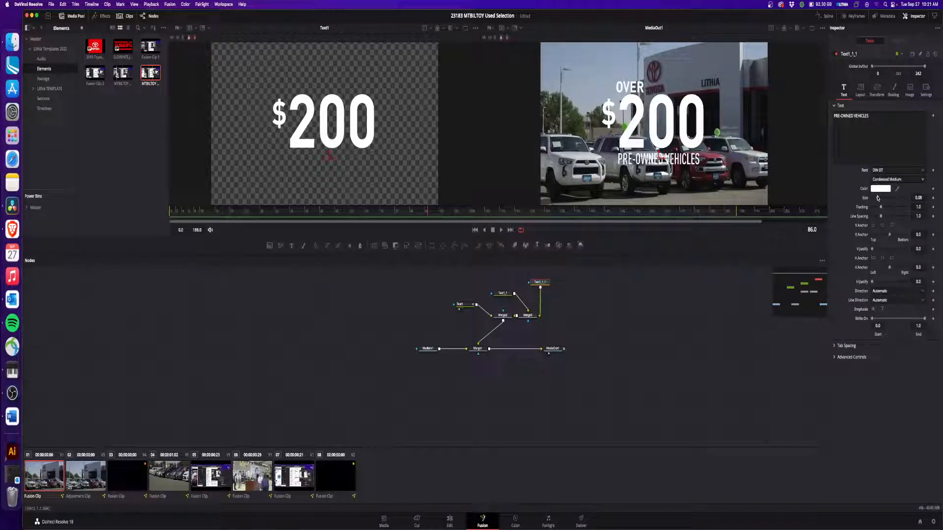
{"action": "left_click_drag", "start_coordinate": [878, 198], "coordinate": [879, 198]}
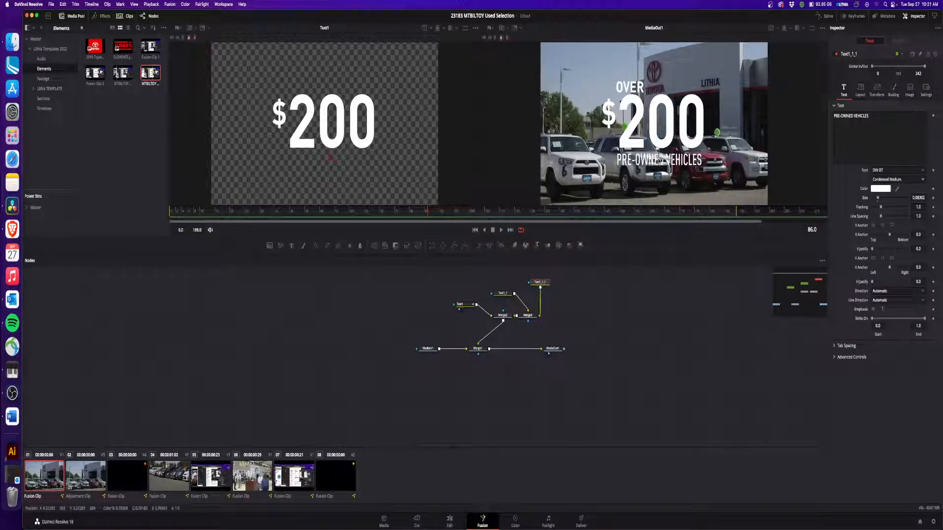
{"action": "left_click_drag", "start_coordinate": [659, 161], "coordinate": [661, 159]}
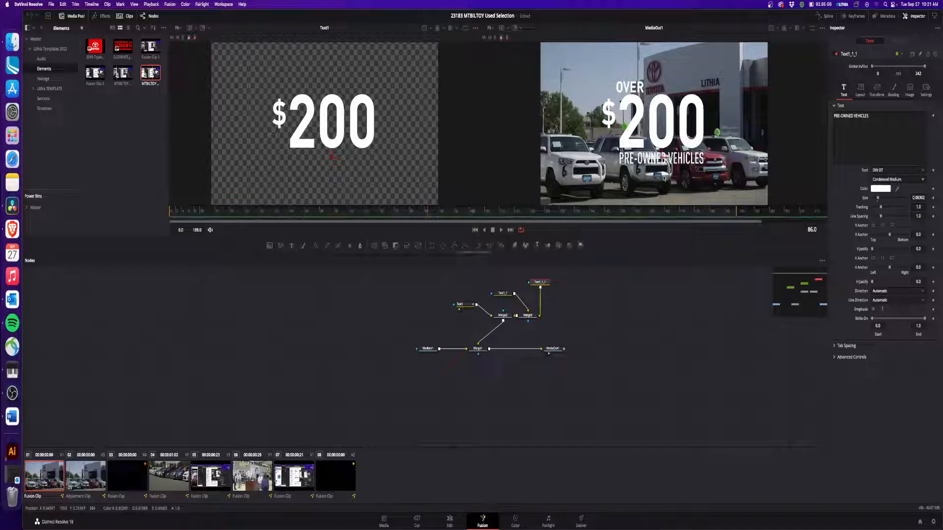
- Move MediaOut1 farther from the merge nodes, add a Background node beside the text nodes, and set its type to Solid Color
{"action": "left_click_drag", "start_coordinate": [565, 348], "coordinate": [676, 348]}
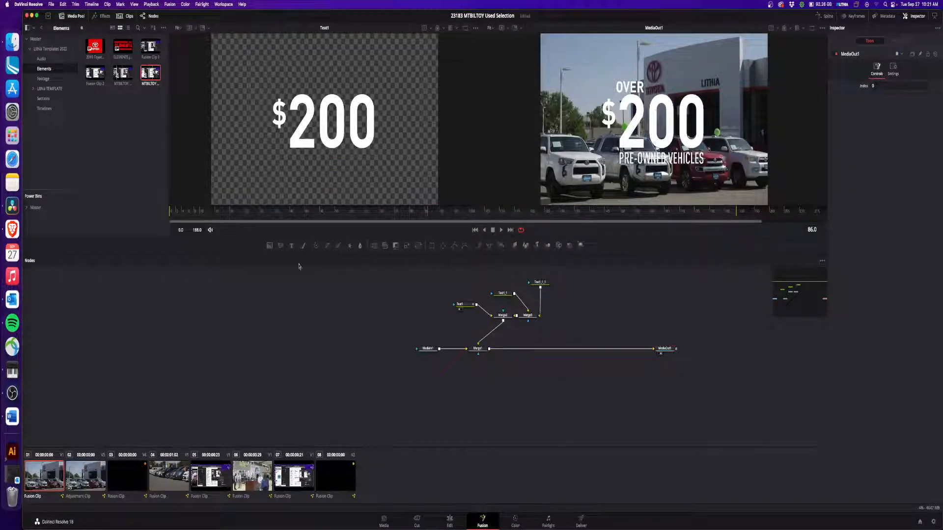
{"action": "left_click_drag", "start_coordinate": [269, 245], "coordinate": [592, 285]}
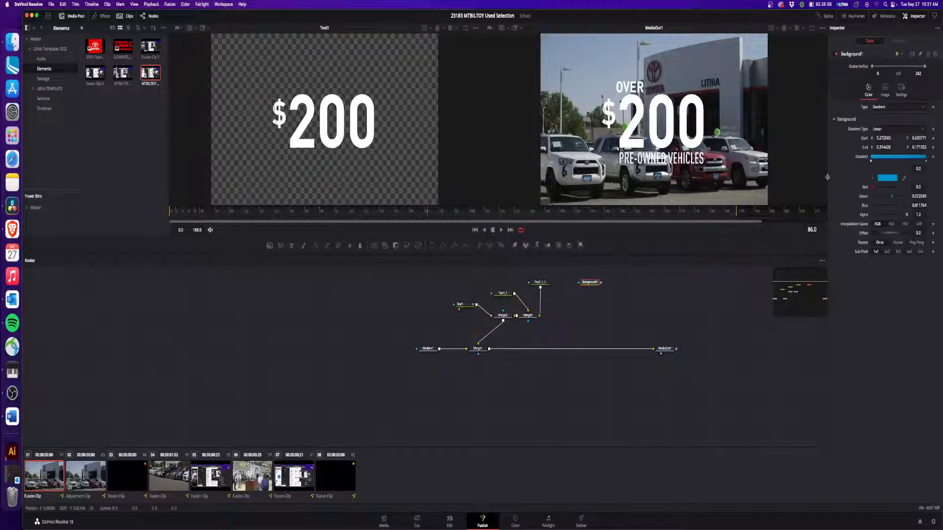
{"action": "left_click", "coordinate": [898, 107]}
{"action": "left_click", "coordinate": [892, 116]}
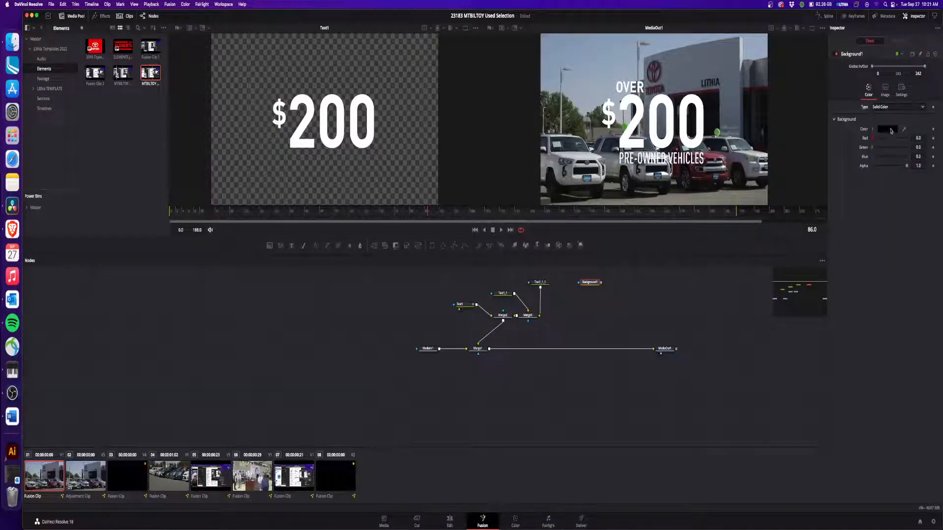
{"action": "left_click", "coordinate": [891, 130]}
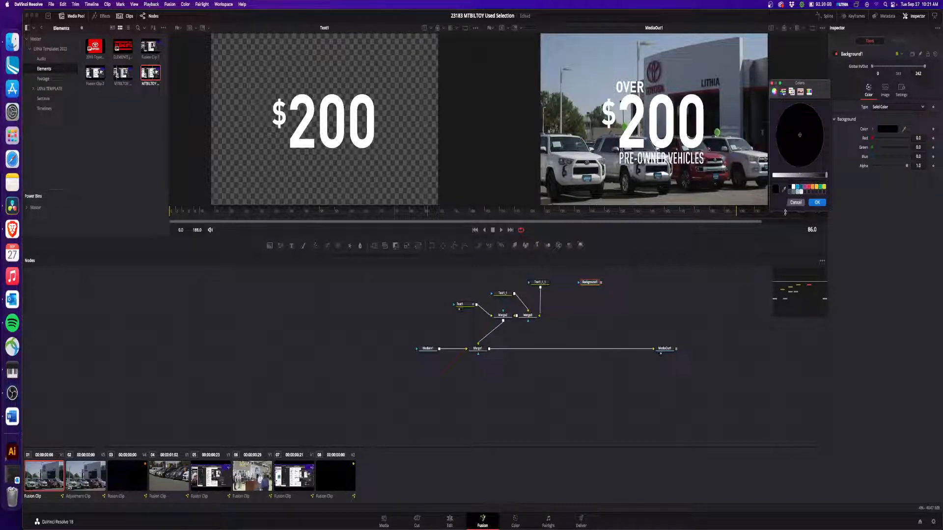
{"action": "left_click", "coordinate": [796, 203]}
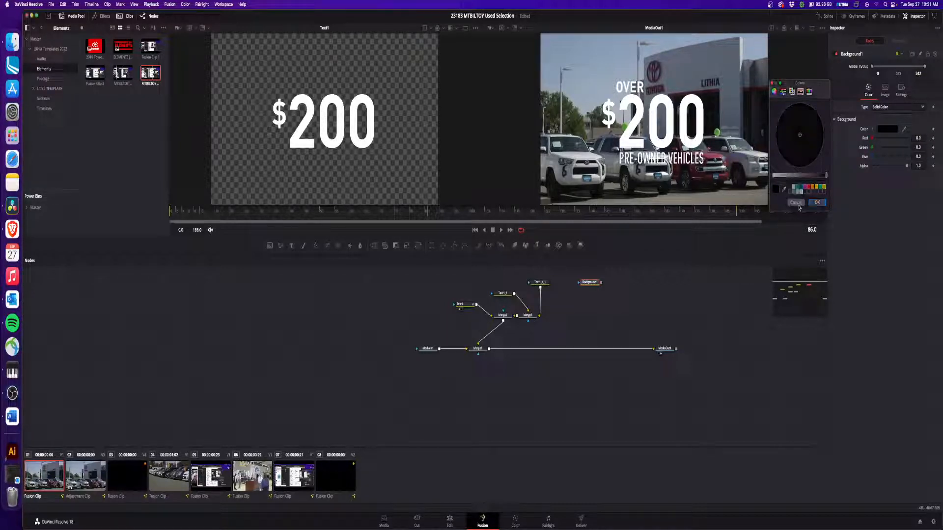
- Color the Background node with the red sampled from a temporary 2019 Toyota Logo RED image node, removing that node when done
{"action": "left_click", "coordinate": [449, 519]}
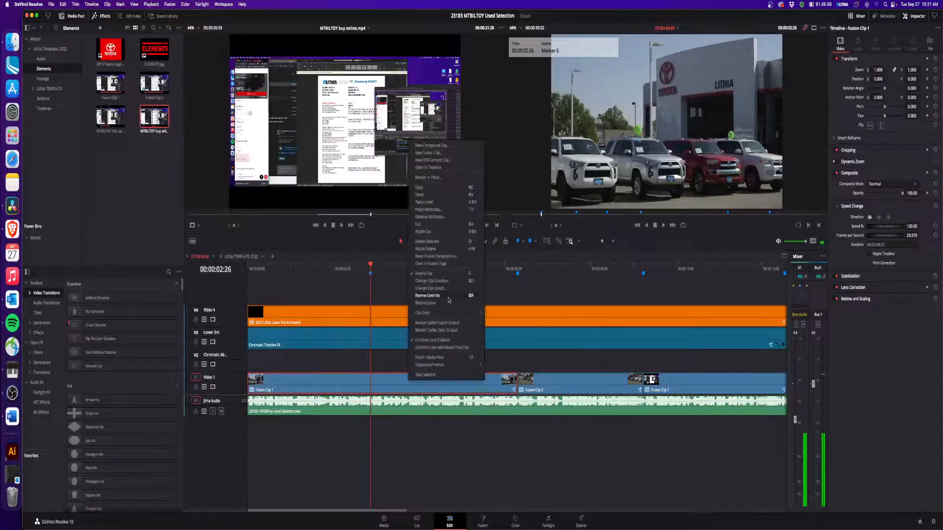
{"action": "left_click", "coordinate": [431, 264]}
{"action": "left_click_drag", "start_coordinate": [93, 51], "coordinate": [278, 349]}
{"action": "key", "text": "1"}
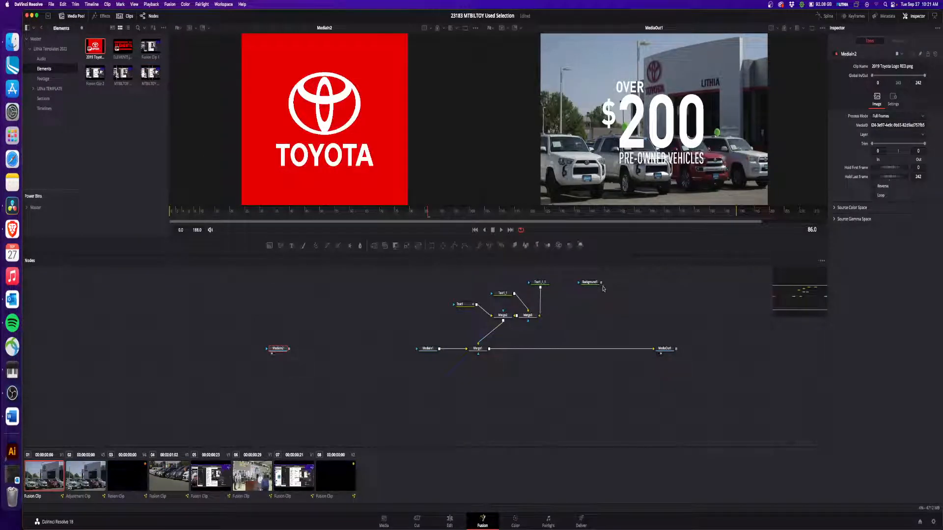
{"action": "left_click", "coordinate": [590, 282]}
{"action": "left_click_drag", "start_coordinate": [904, 129], "coordinate": [578, 188]}
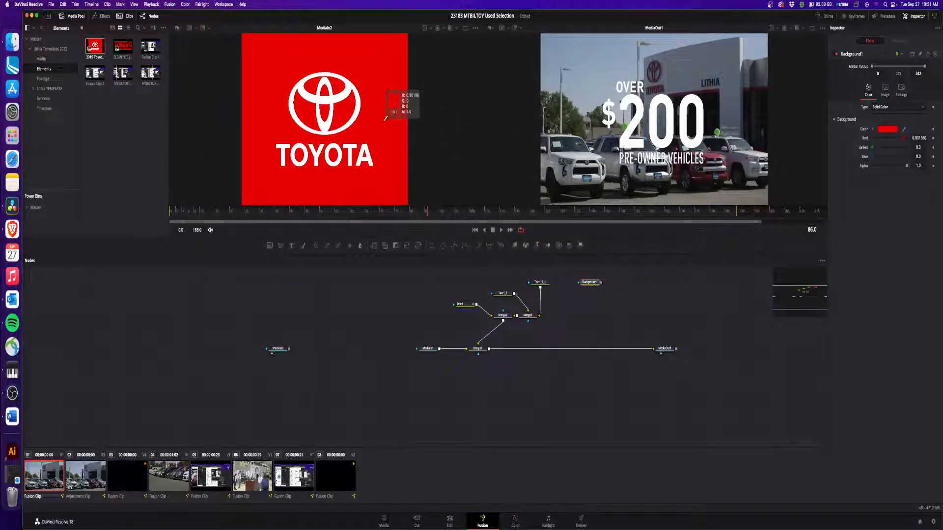
{"action": "left_click", "coordinate": [285, 349]}
{"action": "key", "text": "Delete"}
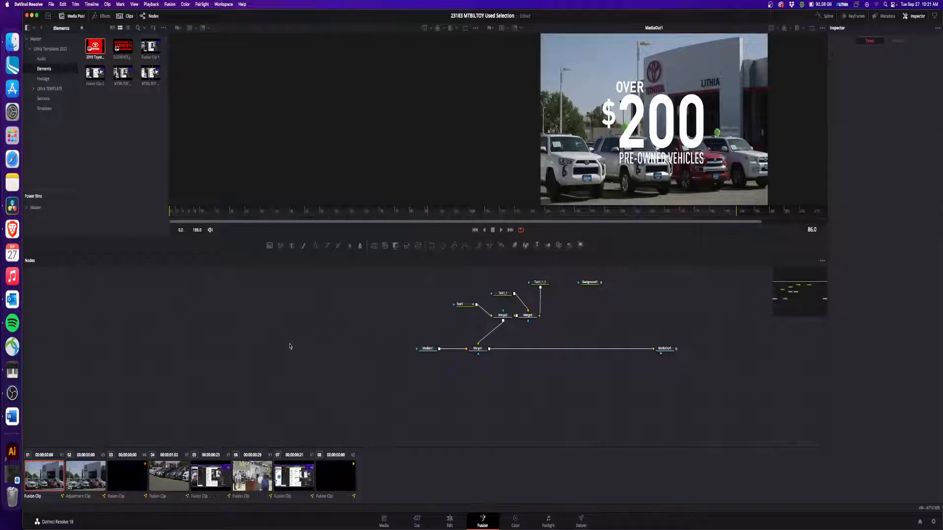
- Try to merge the red Background node at the end of the text merge chain
{"action": "left_click", "coordinate": [594, 283]}
{"action": "left_click_drag", "start_coordinate": [601, 283], "coordinate": [541, 315]}
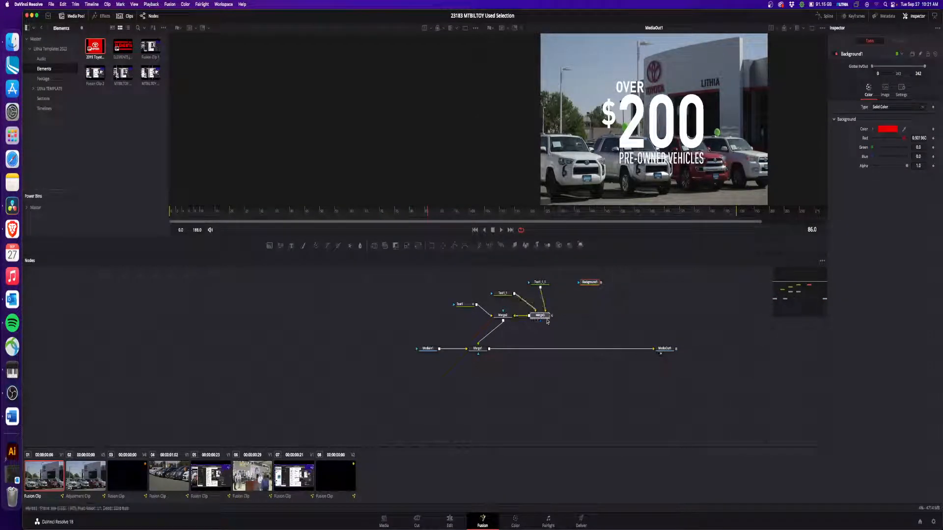
{"action": "left_click_drag", "start_coordinate": [602, 284], "coordinate": [536, 313]}
{"action": "left_click_drag", "start_coordinate": [601, 284], "coordinate": [531, 319]}
{"action": "left_click", "coordinate": [592, 285]}
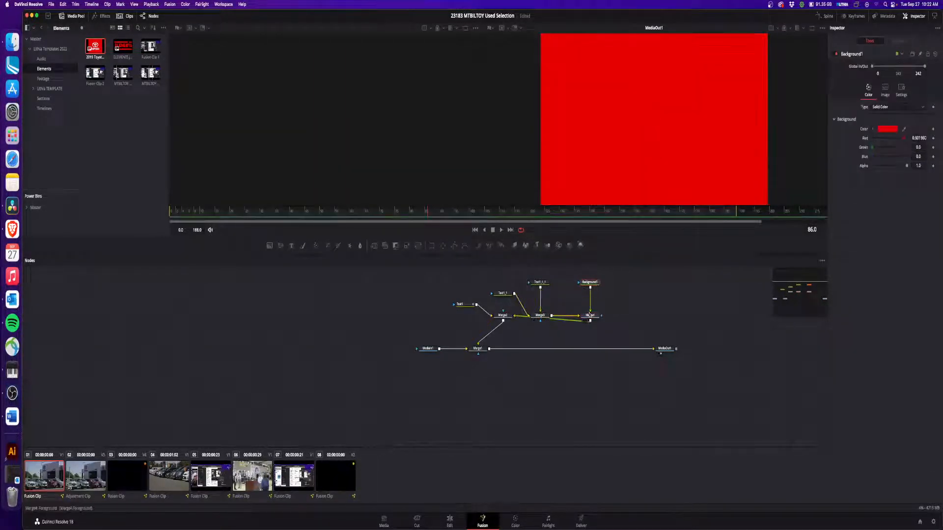
{"action": "left_click", "coordinate": [593, 315]}
{"action": "key", "text": "super+t"}
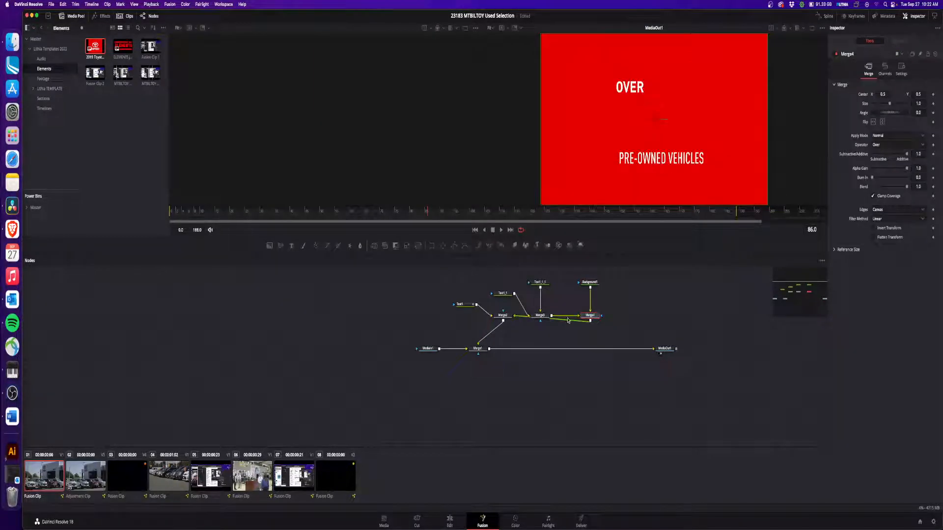
{"action": "key", "text": "BackSpace"}
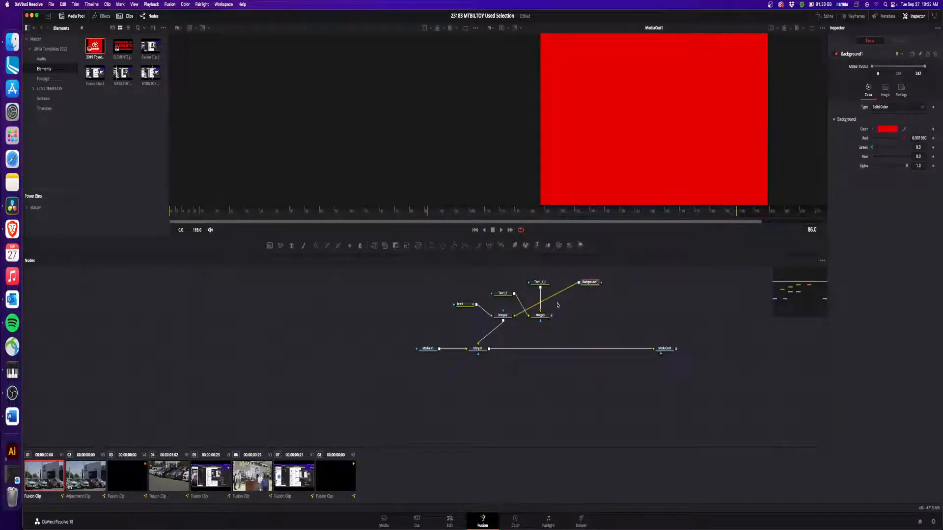
{"action": "mouse_move", "coordinate": [517, 314]}
{"action": "left_mouse_down"}
{"action": "mouse_move", "coordinate": [558, 307]}
{"action": "mouse_move", "coordinate": [510, 317]}
{"action": "left_mouse_up"}
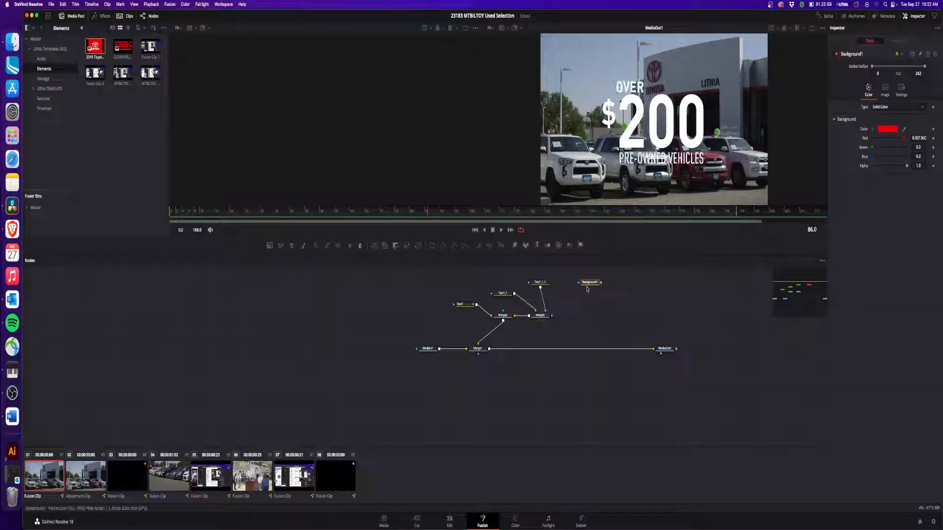
- Merge the red Background node beneath the text chain and mask it with a rectangle
{"action": "left_click_drag", "start_coordinate": [592, 282], "coordinate": [413, 316]}
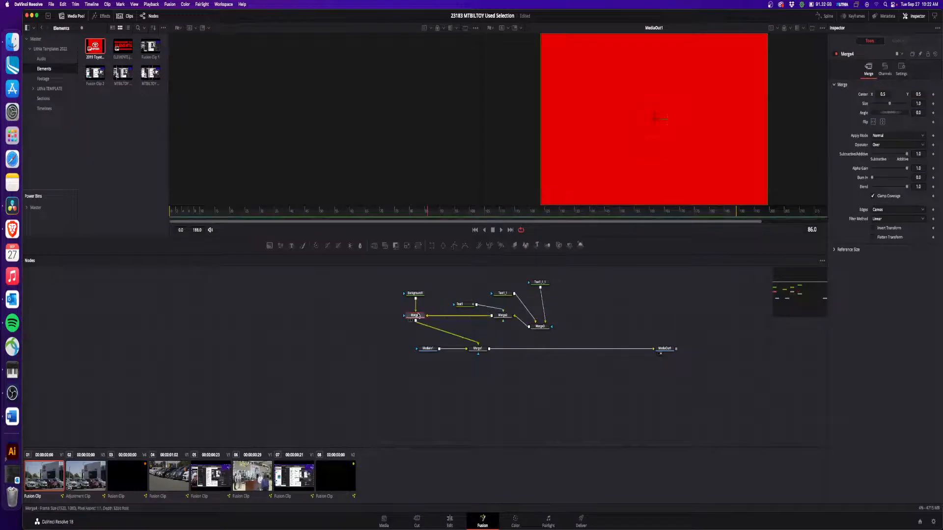
{"action": "left_click", "coordinate": [416, 293]}
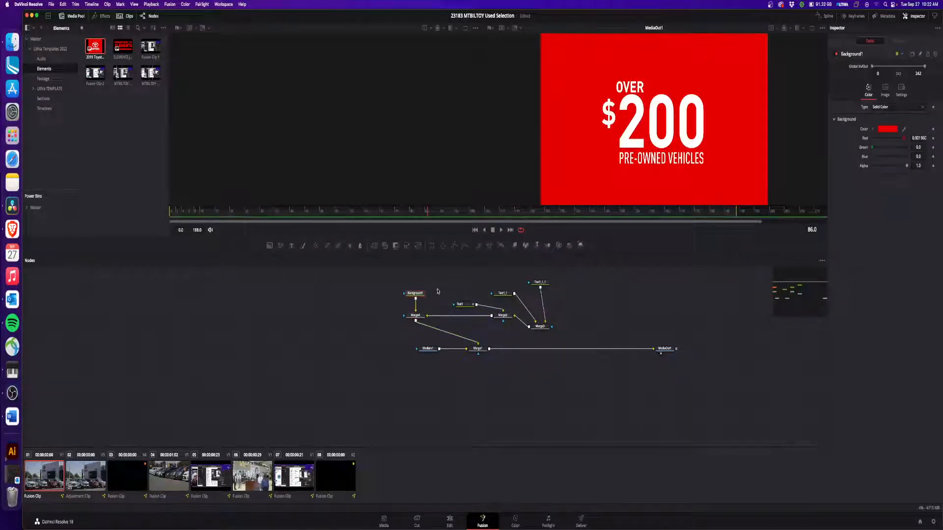
{"action": "left_click", "coordinate": [431, 246]}
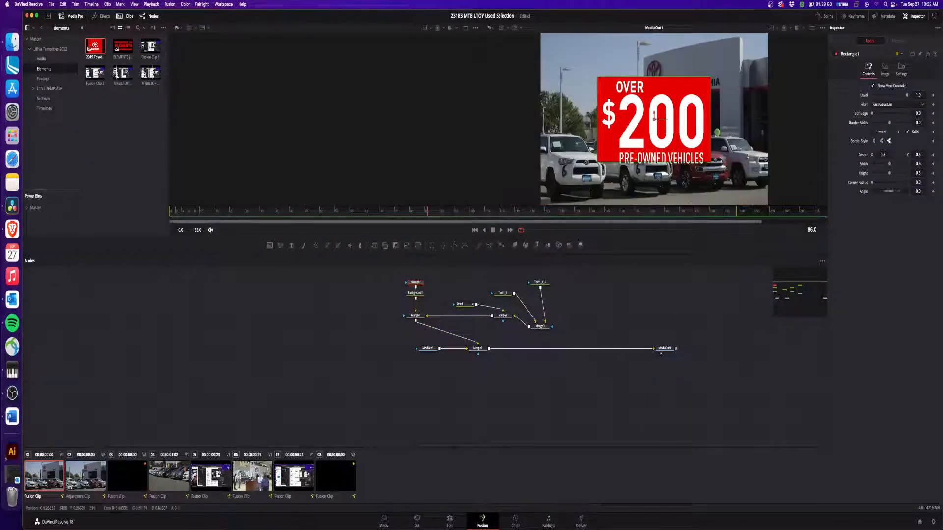
- Shape the rectangle mask into a thin bar about 0.26 wide and place it beside OVER, above the digits
{"action": "left_click_drag", "start_coordinate": [652, 76], "coordinate": [652, 84]}
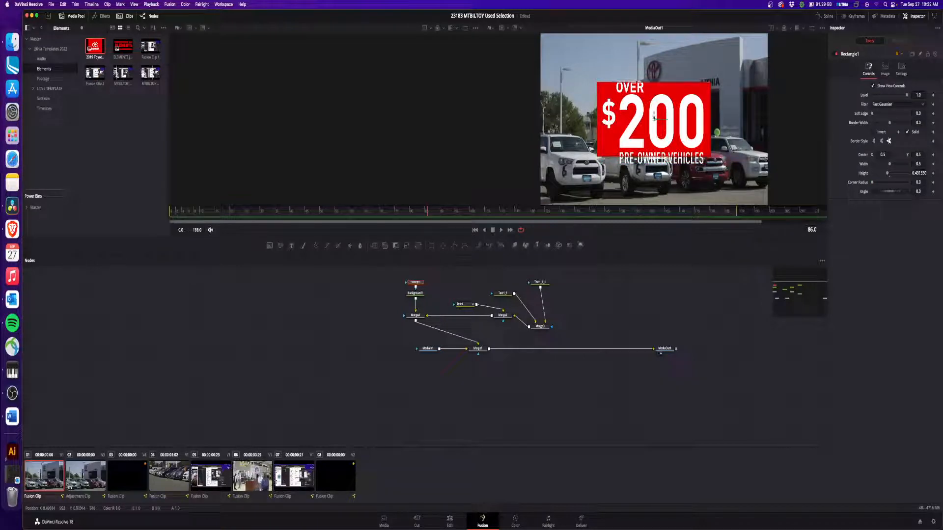
{"action": "left_click_drag", "start_coordinate": [654, 119], "coordinate": [653, 124]}
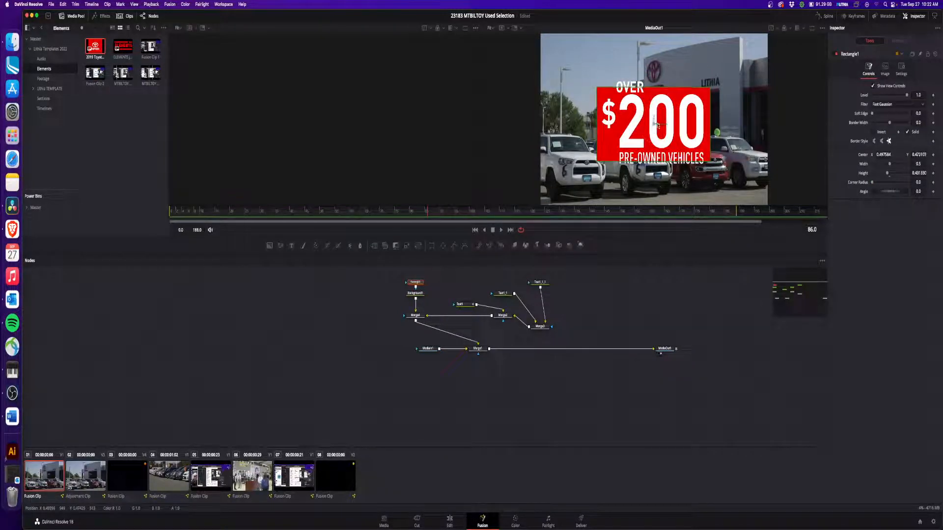
{"action": "left_click_drag", "start_coordinate": [710, 127], "coordinate": [714, 127]}
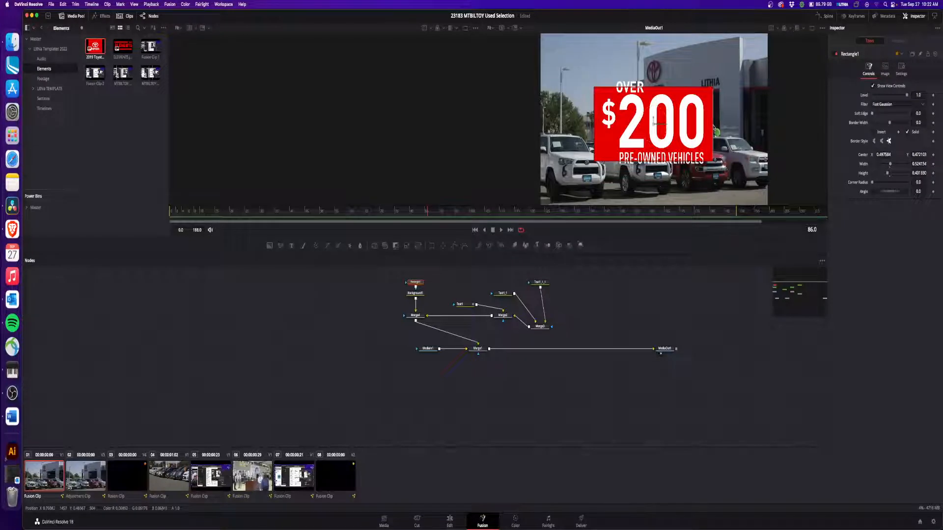
{"action": "left_click_drag", "start_coordinate": [658, 88], "coordinate": [659, 90]}
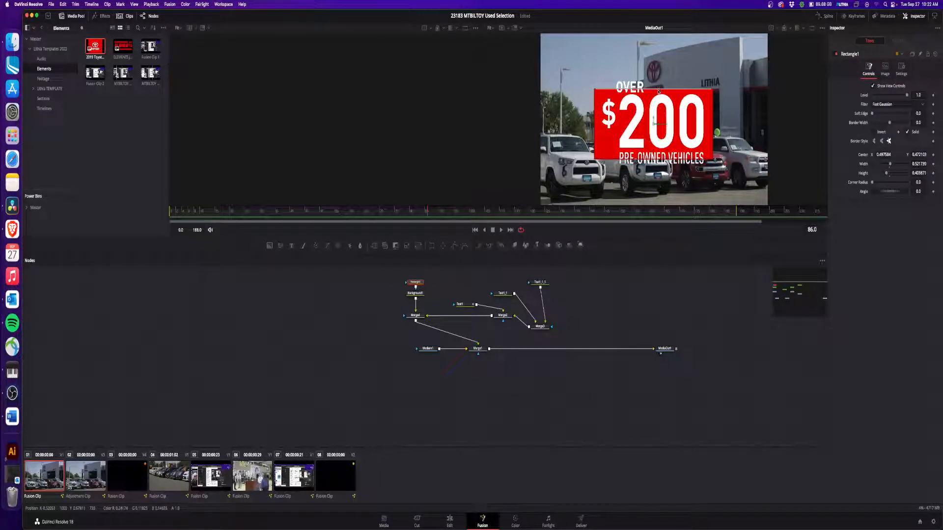
{"action": "left_click_drag", "start_coordinate": [659, 91], "coordinate": [679, 88]}
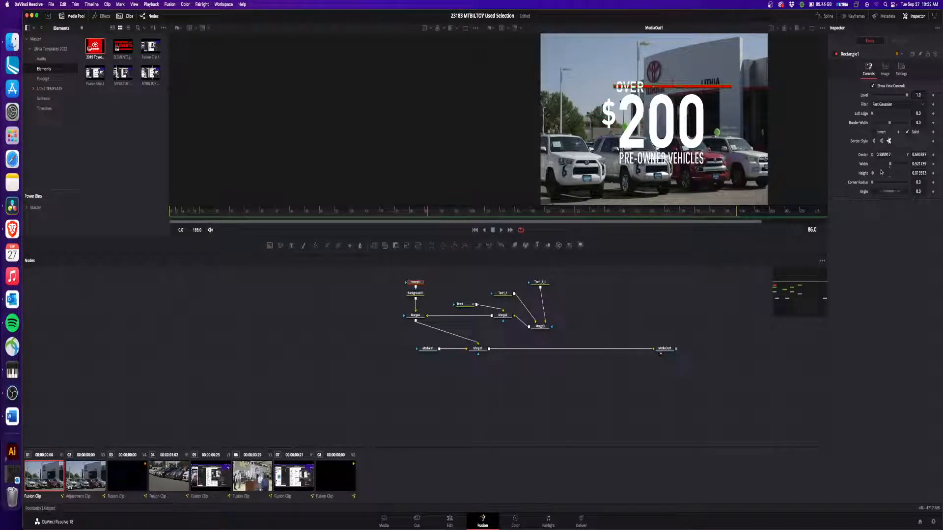
{"action": "left_click_drag", "start_coordinate": [890, 165], "coordinate": [880, 166]}
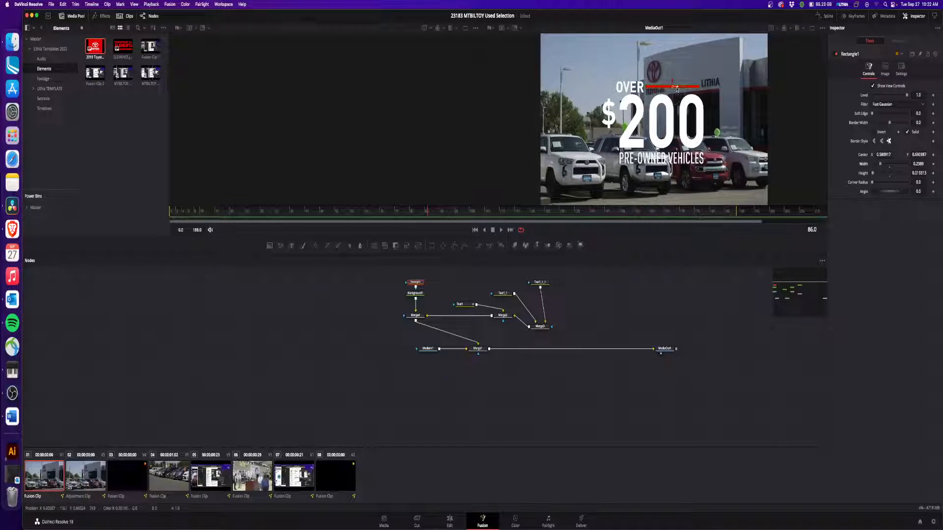
{"action": "left_click_drag", "start_coordinate": [681, 87], "coordinate": [680, 88]}
- Duplicate the rectangle mask and place the copy as a second red bar below PRE-OWNED VEHICLES
{"action": "left_click_drag", "start_coordinate": [416, 285], "coordinate": [358, 356]}
{"action": "key", "text": "ctrl+v"}
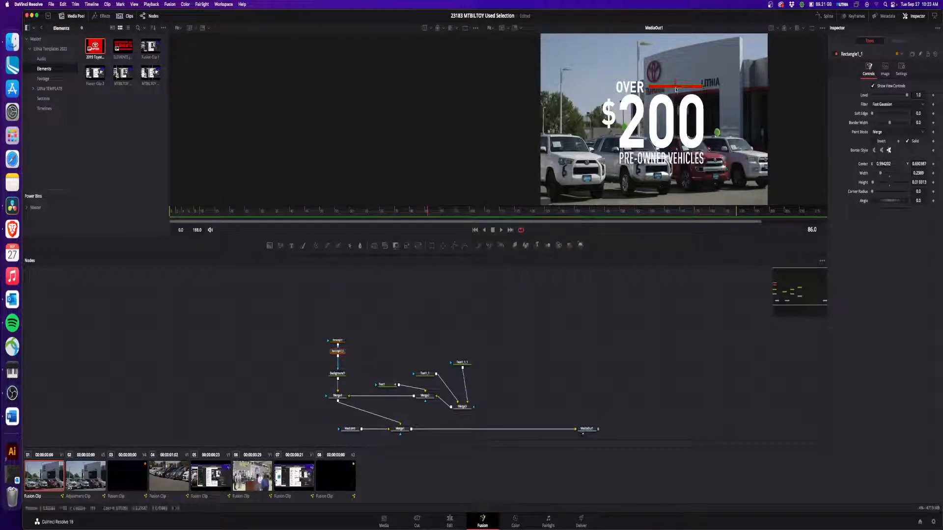
{"action": "left_click_drag", "start_coordinate": [676, 87], "coordinate": [664, 169]}
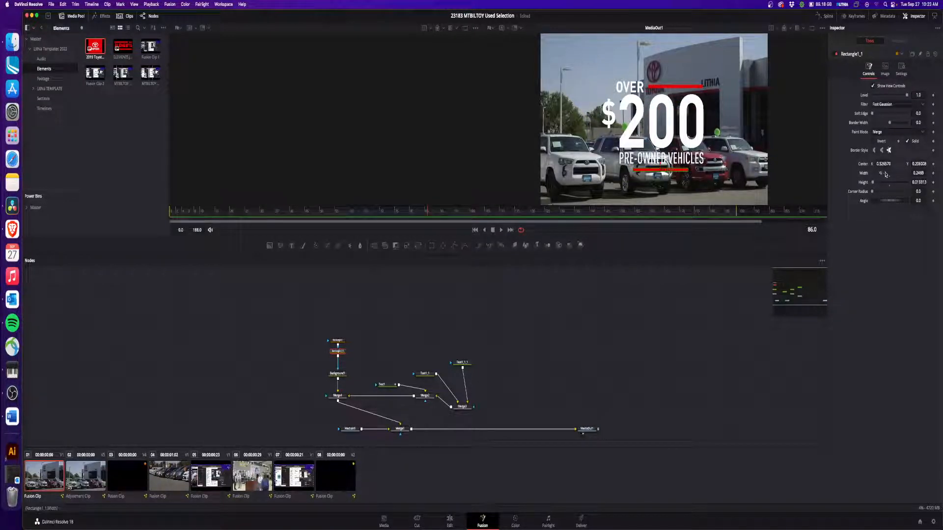
- Widen the lower red bar to about 0.37, align it with PRE-OWNED VEHICLES, and save the project
{"action": "left_click_drag", "start_coordinate": [880, 173], "coordinate": [884, 173]}
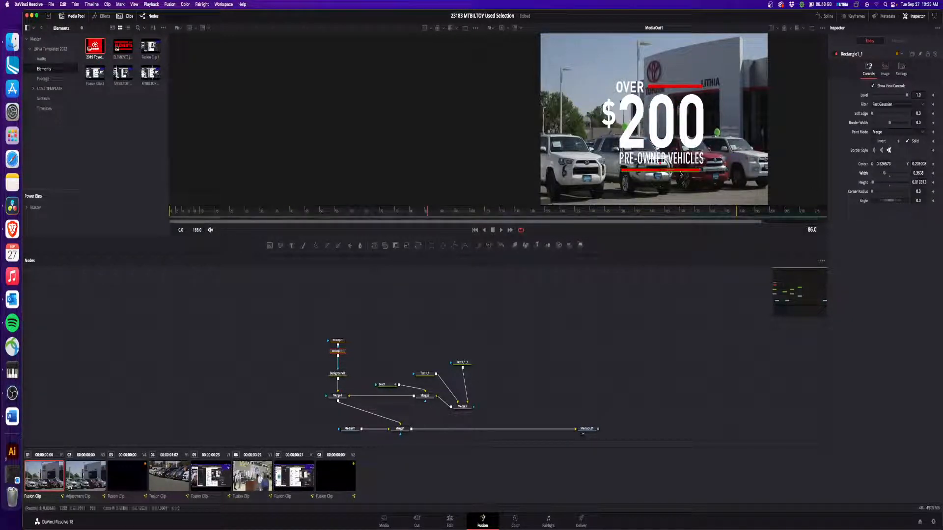
{"action": "left_click_drag", "start_coordinate": [665, 170], "coordinate": [663, 171]}
{"action": "left_click_drag", "start_coordinate": [915, 163], "coordinate": [887, 175]}
{"action": "key", "text": "super+s"}
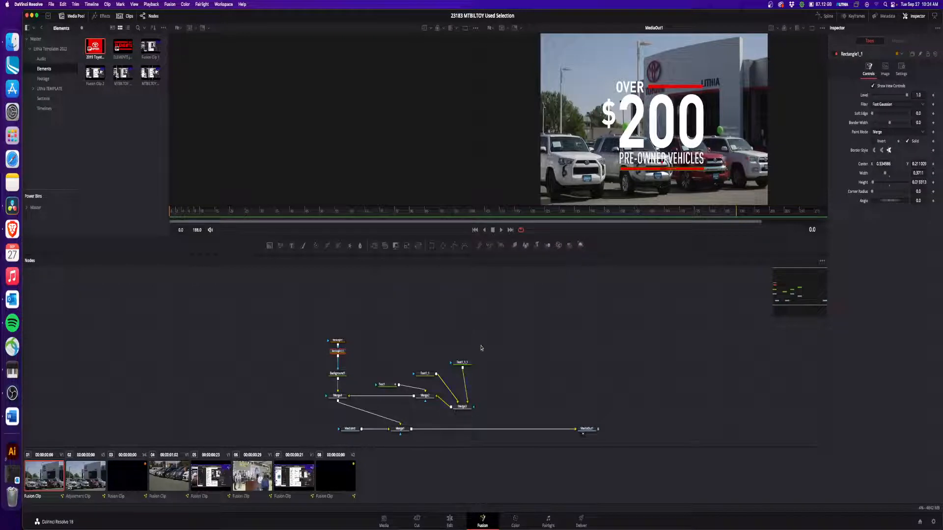
- Tidy the node graph by aligning Merge3 with Merge2 and arranging the three text nodes above their merges
{"action": "left_click_drag", "start_coordinate": [483, 346], "coordinate": [462, 401]}
{"action": "left_click_drag", "start_coordinate": [434, 352], "coordinate": [378, 390]}
{"action": "left_click_drag", "start_coordinate": [392, 384], "coordinate": [426, 363]}
{"action": "left_click", "coordinate": [425, 341]}
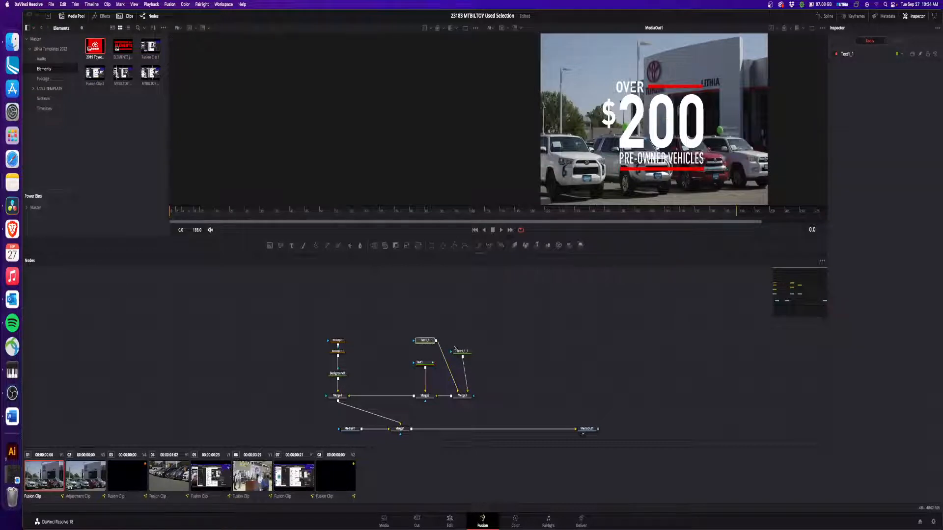
- Add a Follower modifier to the $200 text in the Text1 node's character level styling
{"action": "left_click_drag", "start_coordinate": [239, 213], "coordinate": [143, 223]}
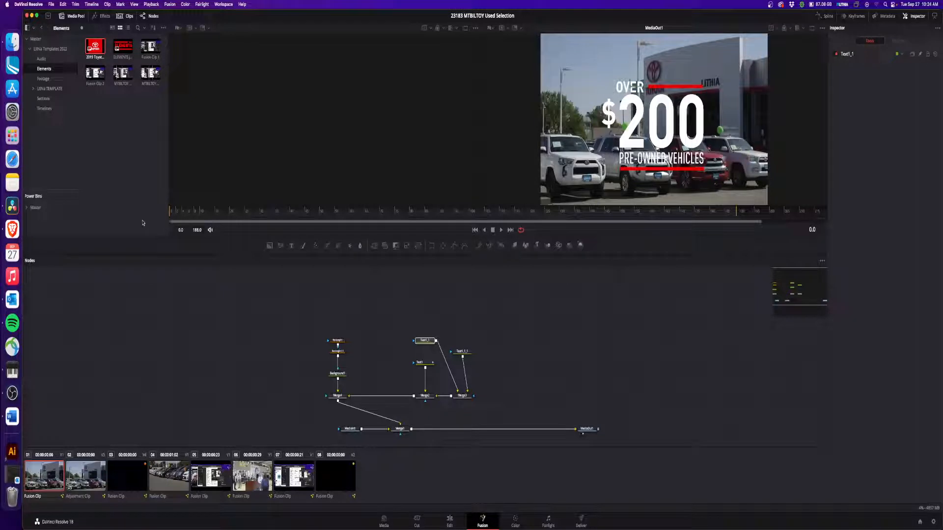
{"action": "left_click", "coordinate": [422, 363]}
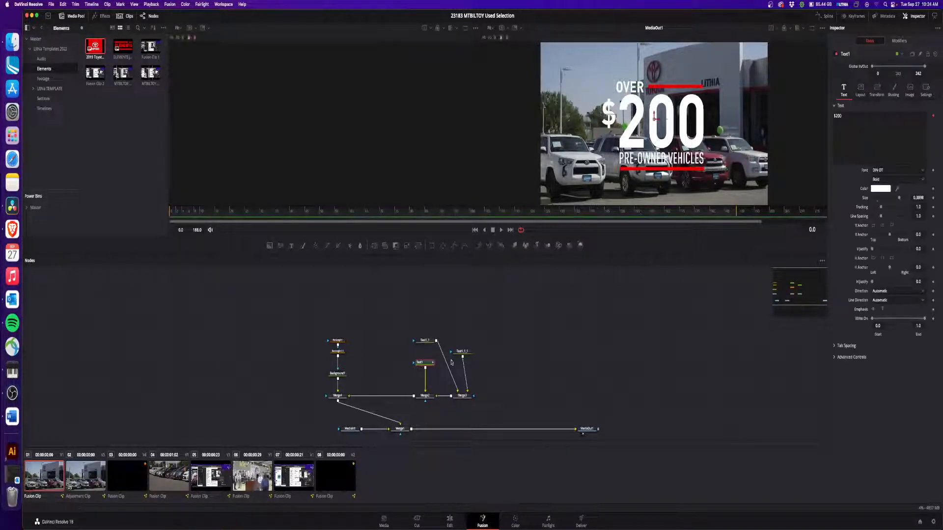
{"action": "right_click", "coordinate": [852, 127]}
{"action": "left_click", "coordinate": [869, 131]}
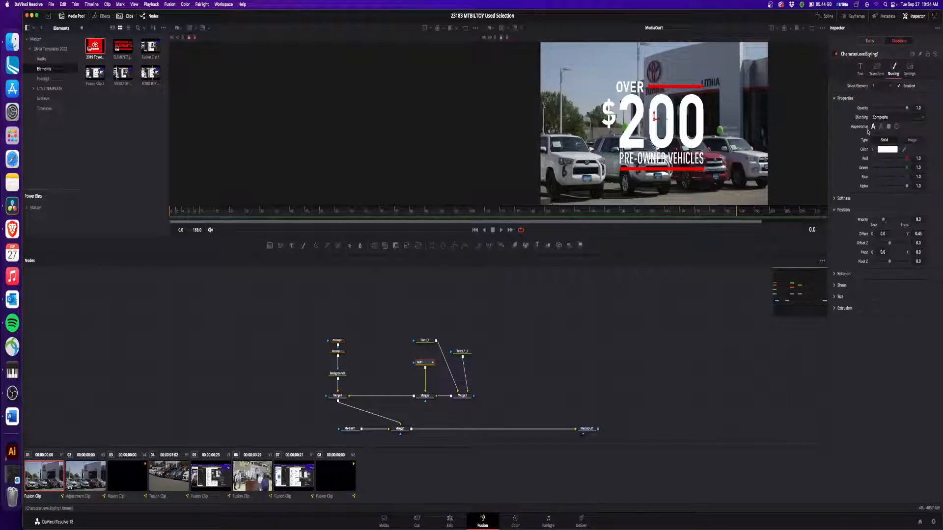
{"action": "left_click", "coordinate": [860, 69]}
{"action": "right_click", "coordinate": [859, 104]}
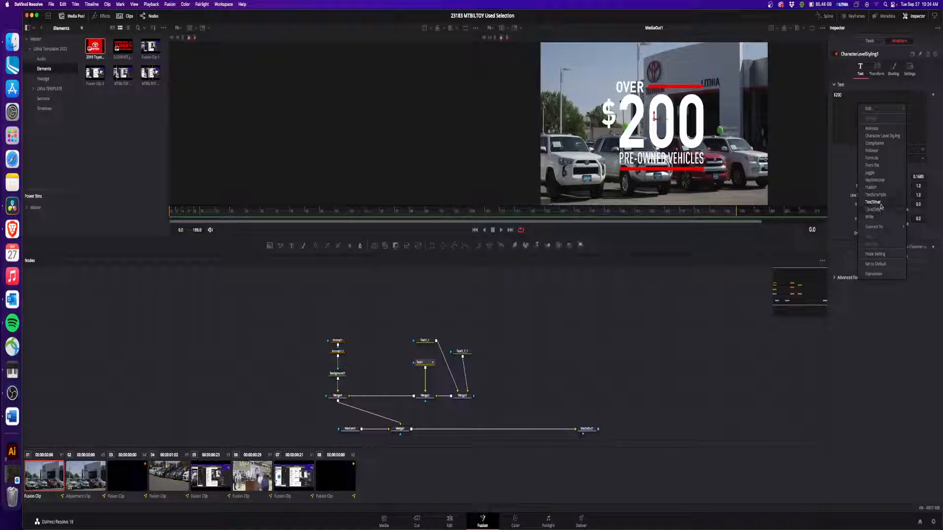
{"action": "left_click", "coordinate": [877, 153]}
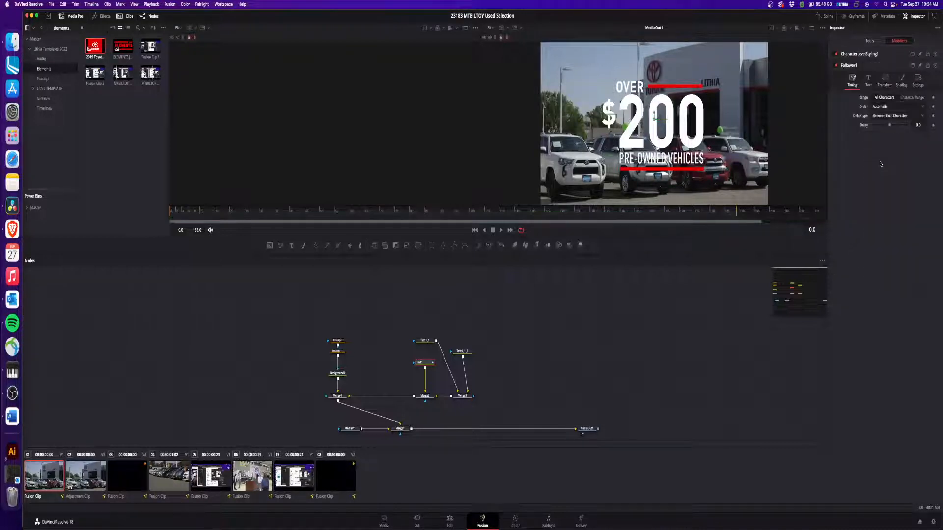
- Adjust the Follower's delay between characters, expand its shading Size settings, and move the playhead to frame 86
{"action": "left_click", "coordinate": [919, 125]}
{"action": "left_click", "coordinate": [901, 81]}
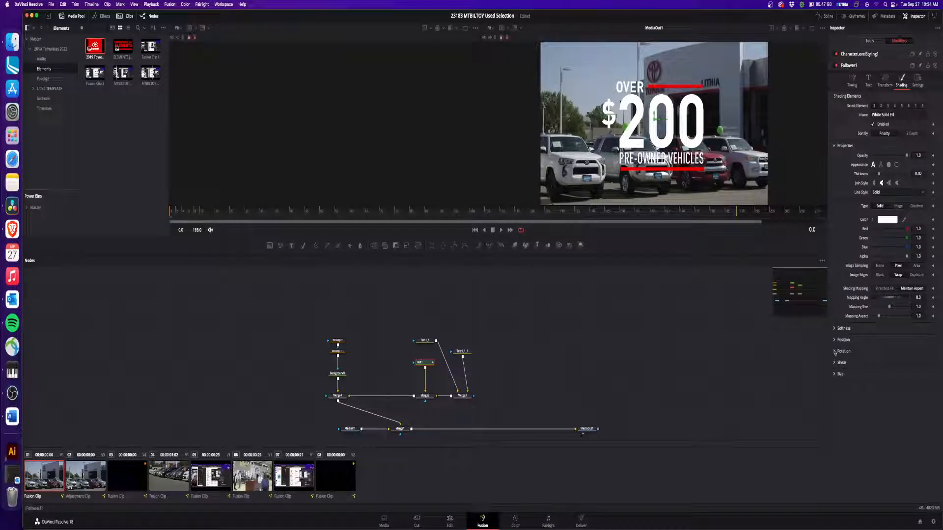
{"action": "left_click", "coordinate": [835, 375]}
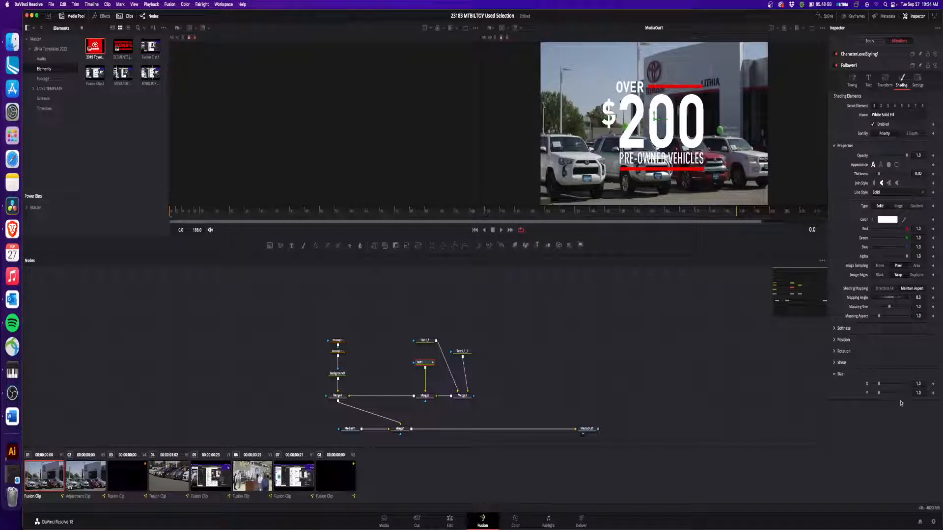
{"action": "left_click", "coordinate": [826, 16]}
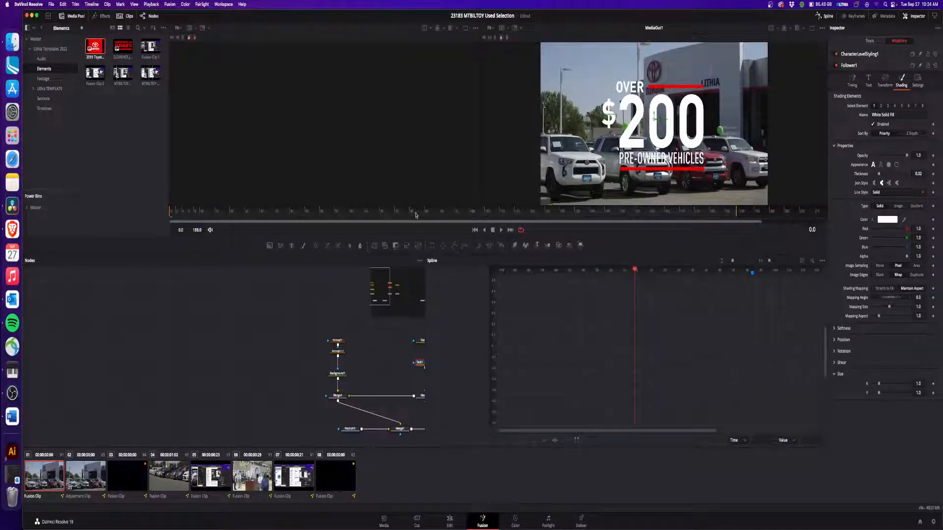
{"action": "mouse_move", "coordinate": [415, 212]}
{"action": "left_mouse_down"}
{"action": "mouse_move", "coordinate": [442, 211]}
{"action": "mouse_move", "coordinate": [428, 211]}
{"action": "left_mouse_up"}
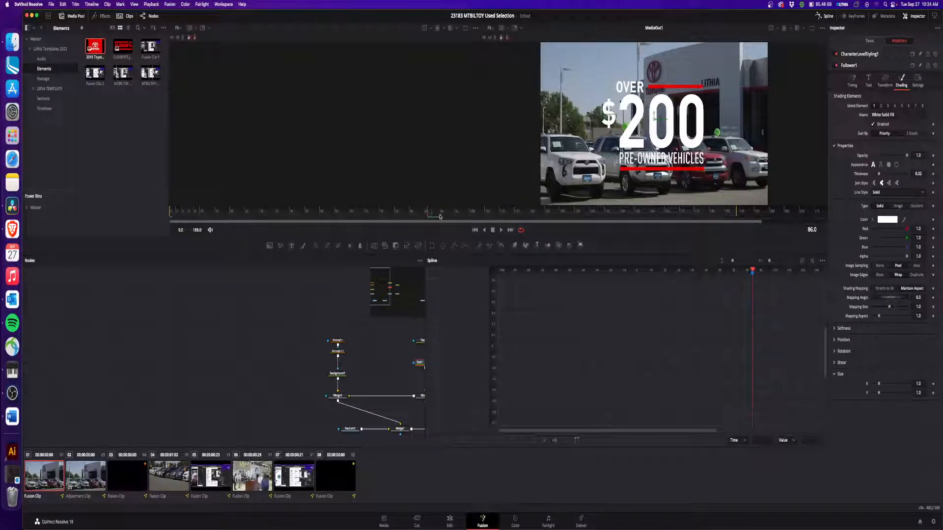
{"action": "left_click", "coordinate": [827, 16]}
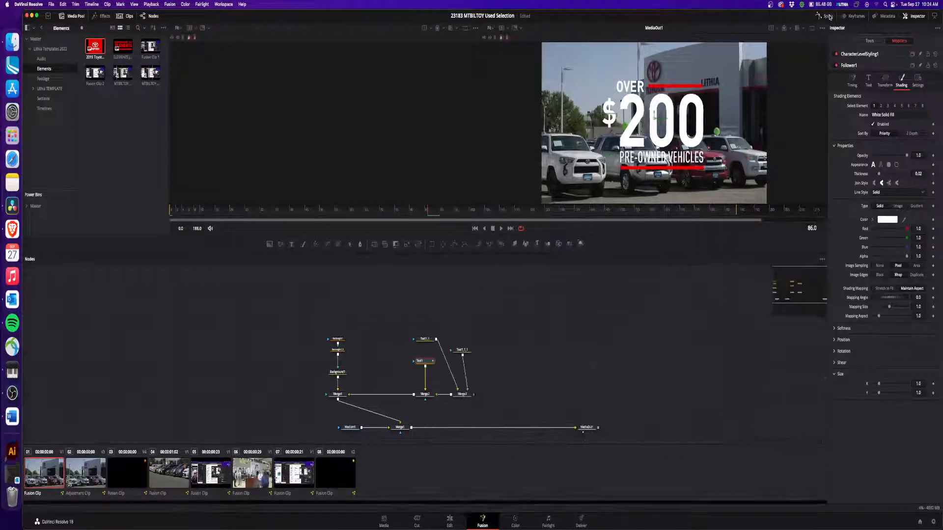
- Try keyframing the Follower's vertical character size at frame 86 and at a frame about 22 frames further on
{"action": "left_click", "coordinate": [933, 394]}
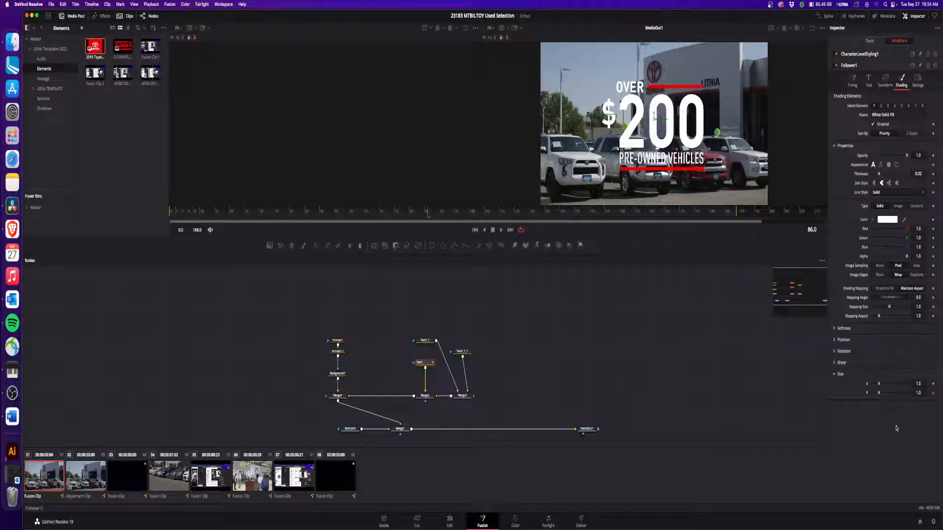
{"action": "key", "text": "Right"}
{"action": "key", "text": "Right"}
{"action": "key", "text": "Right"}
{"action": "key", "text": "Right"}
{"action": "key", "text": "Right"}
{"action": "key", "text": "Right"}
{"action": "key", "text": "Right"}
{"action": "key", "text": "Right"}
{"action": "key", "text": "Right"}
{"action": "key", "text": "Right"}
{"action": "key", "text": "Right"}
{"action": "key", "text": "Right"}
{"action": "key", "text": "Right"}
{"action": "key", "text": "Right"}
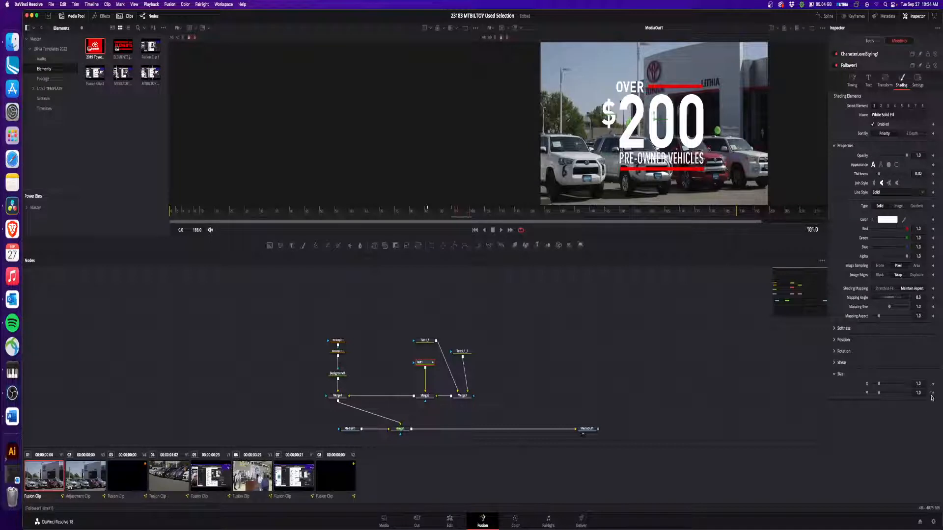
{"action": "key", "text": "Right"}
{"action": "key", "text": "Right"}
{"action": "left_click", "coordinate": [932, 393]}
- Try a vertical bounce with Y size 0 at frame 86 and 1.25 at frame 94, and reset Y size to 1.0
{"action": "left_click", "coordinate": [426, 212]}
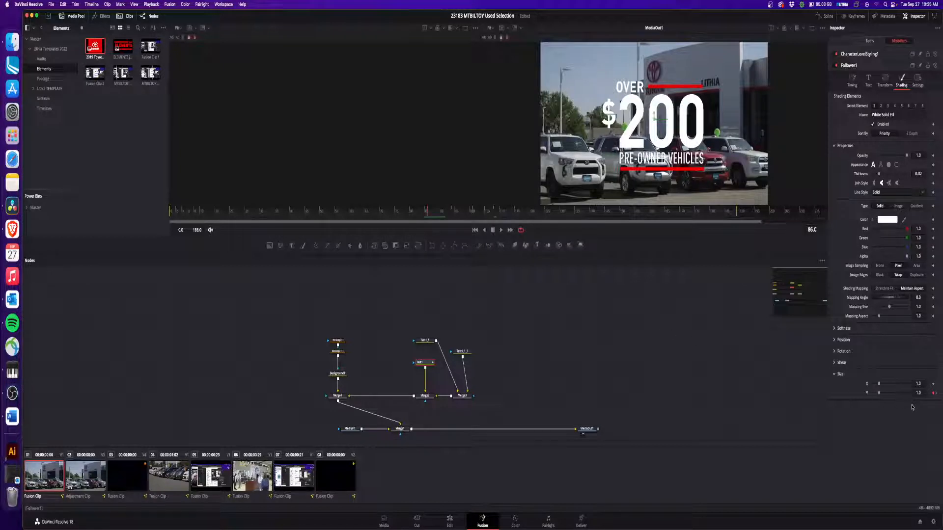
{"action": "key", "text": "Tab"}
{"action": "left_click", "coordinate": [934, 393]}
{"action": "type", "text": "1.25"}
{"action": "key", "text": "Return"}
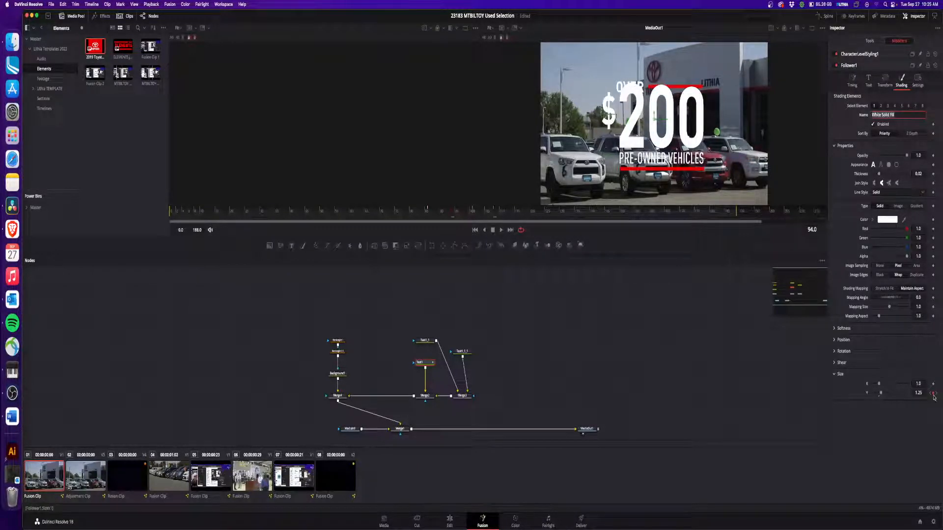
{"action": "left_click", "coordinate": [935, 394]}
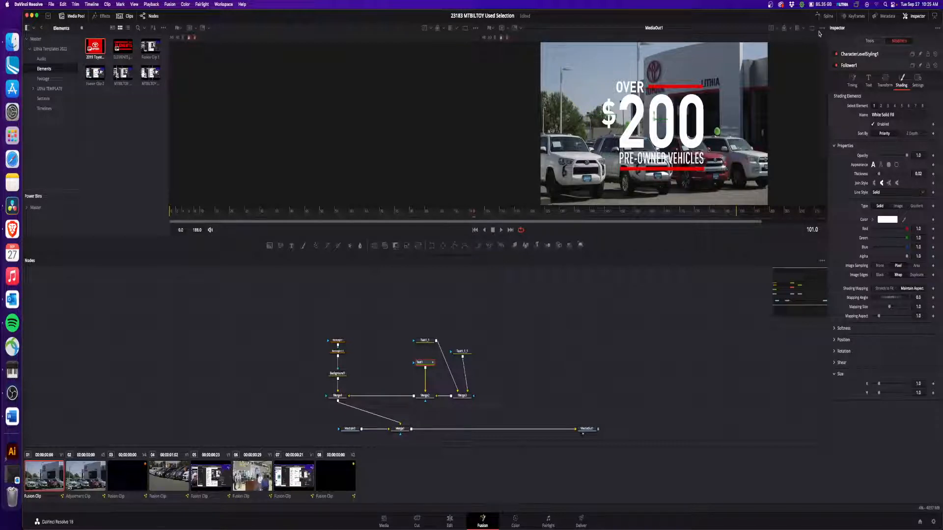
{"action": "left_click", "coordinate": [429, 213]}
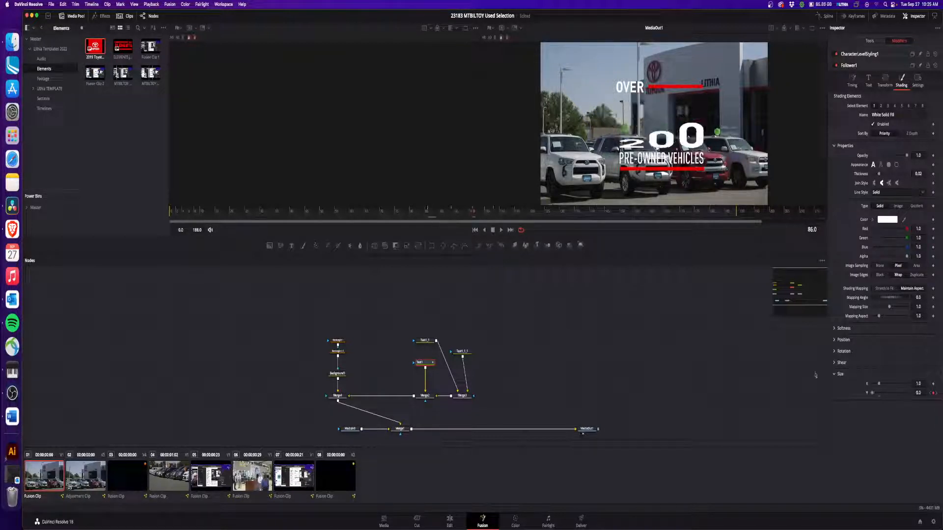
{"action": "double_click", "coordinate": [866, 394]}
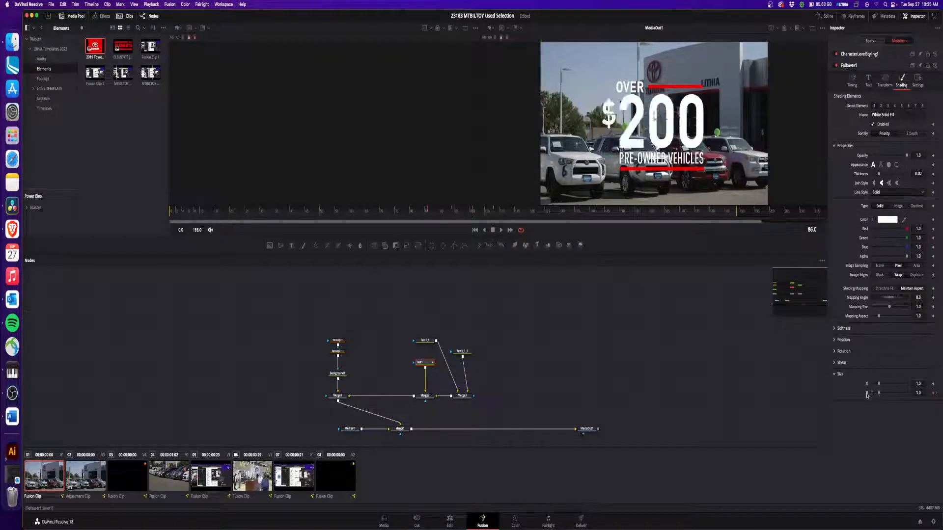
- Keyframe the Follower's X size at frames 86 and 108, with a value of 0 at frame 86
{"action": "left_click", "coordinate": [932, 384]}
{"action": "key", "text": "Right"}
{"action": "key", "text": "Right"}
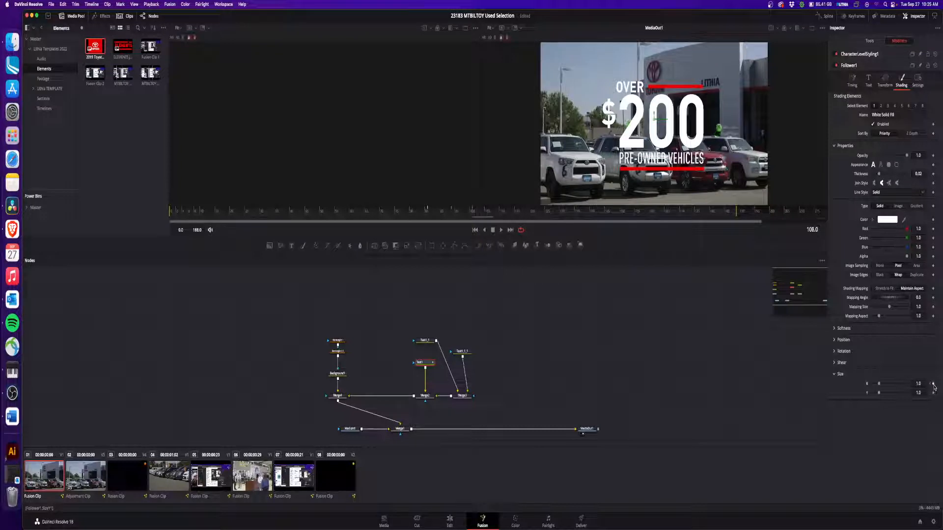
{"action": "left_click", "coordinate": [431, 215]}
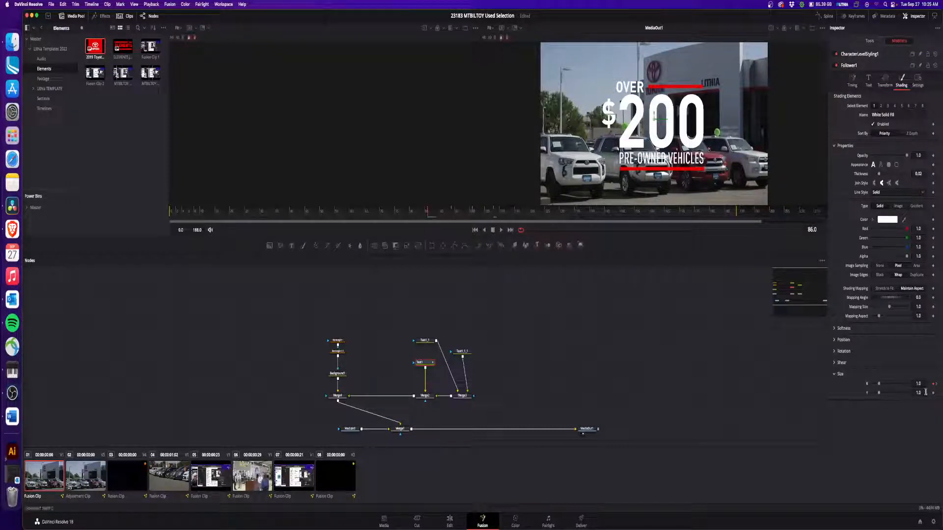
{"action": "key", "text": "Tab"}
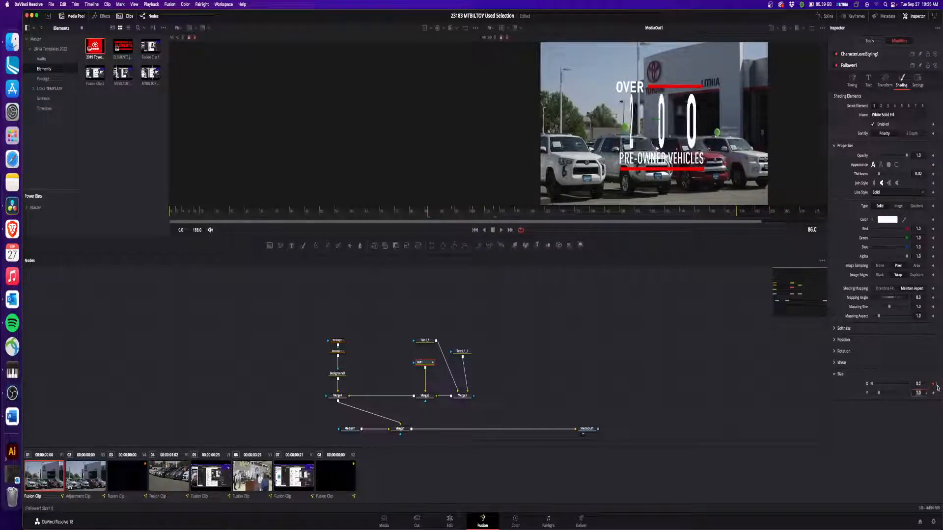
- Set the Follower's X size to 1.25 at frame 94 and 0.85 at frame 101
{"action": "left_click", "coordinate": [935, 385]}
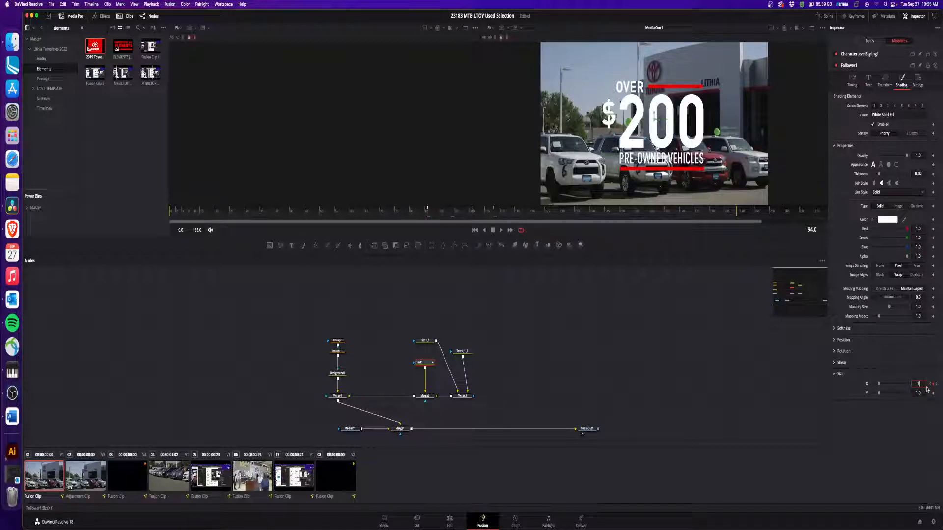
{"action": "type", "text": ".25"}
{"action": "key", "text": "Tab"}
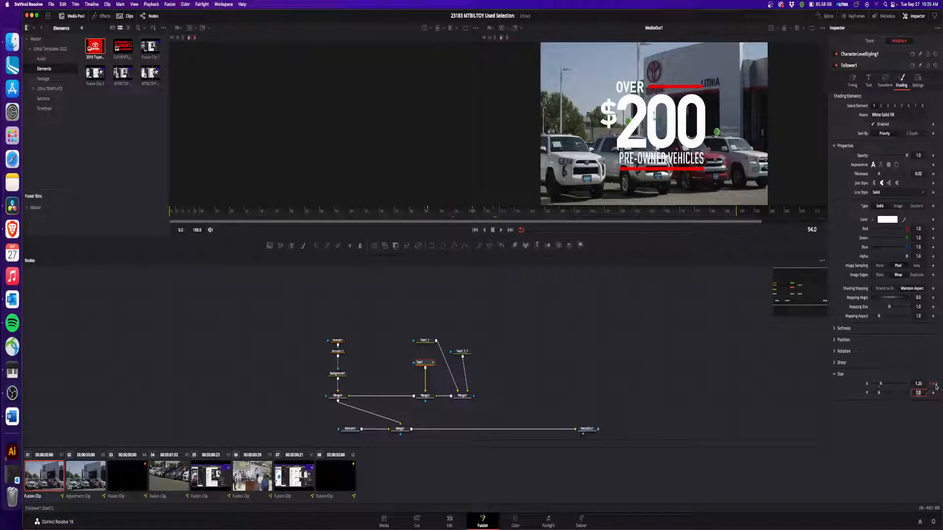
{"action": "left_click", "coordinate": [936, 385]}
{"action": "type", "text": ".85"}
{"action": "key", "text": "Tab"}
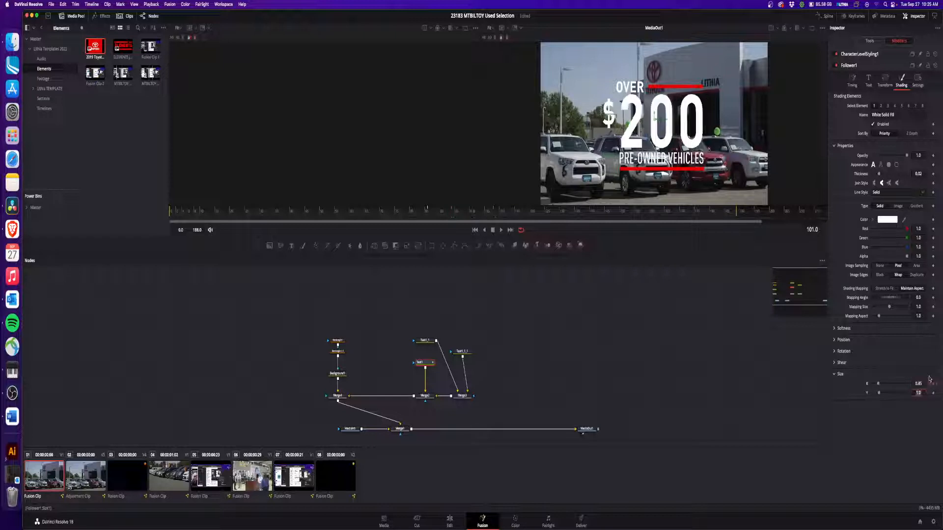
- Smooth all of Text1's X size keyframes in the spline editor with ease in about 64.4 and ease out about 18.1, and save the project
{"action": "left_click", "coordinate": [825, 16]}
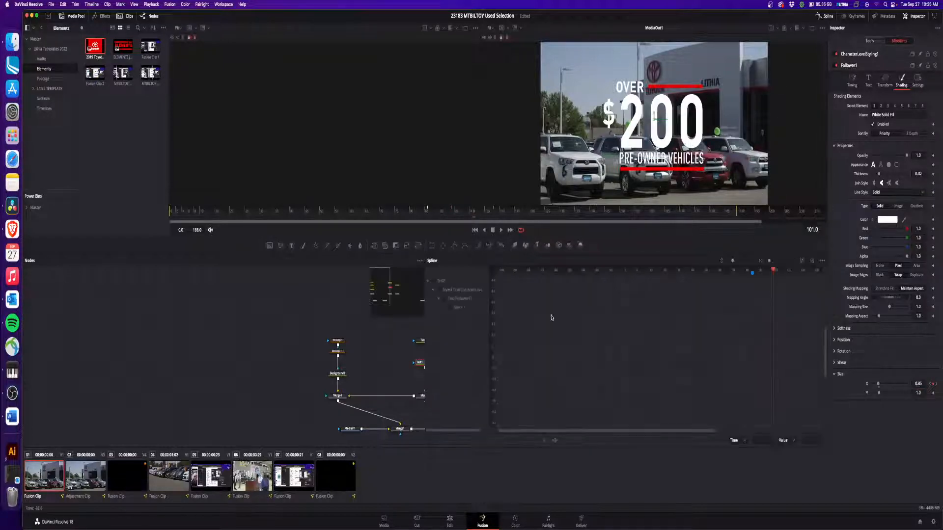
{"action": "left_click", "coordinate": [433, 280]}
{"action": "key", "text": "super+a"}
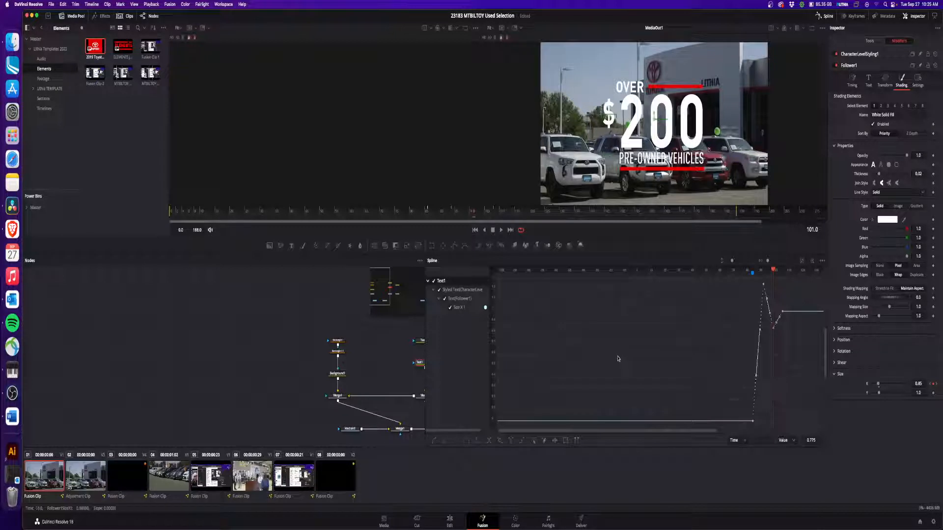
{"action": "key", "text": "super+f"}
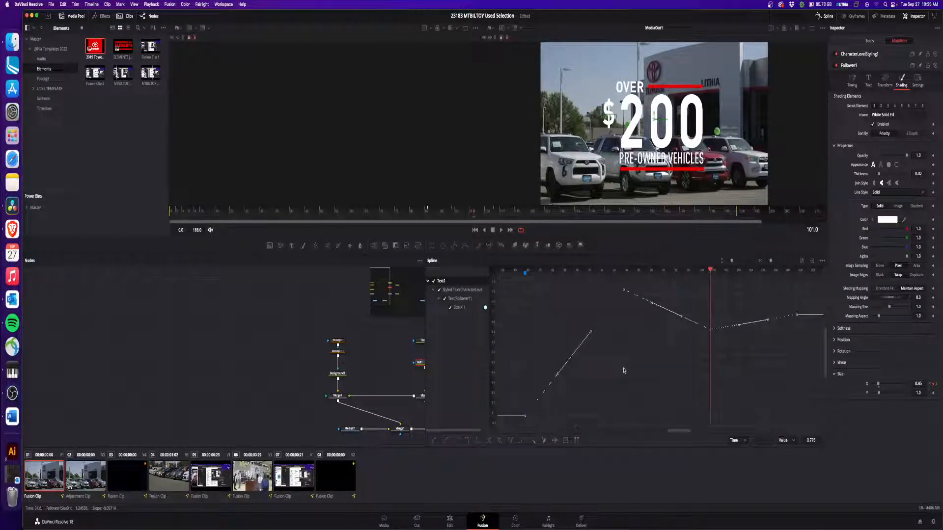
{"action": "key", "text": "s"}
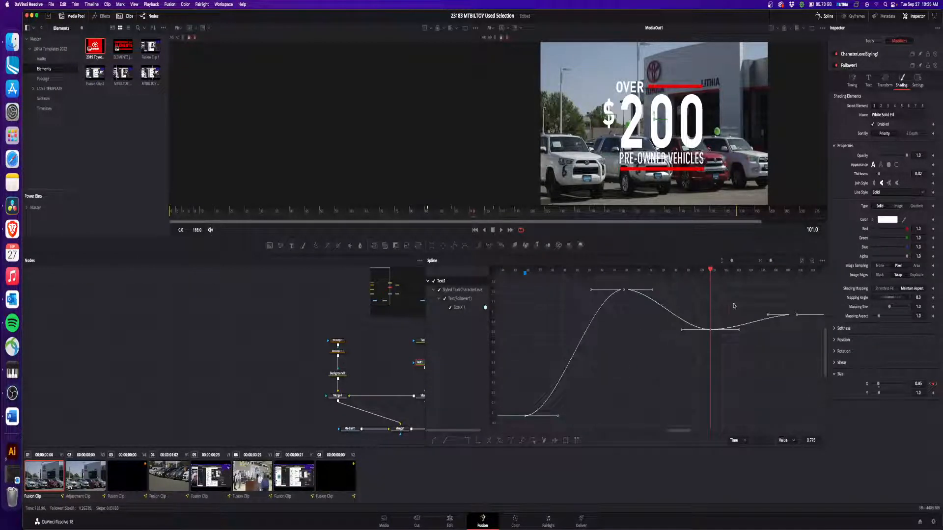
{"action": "key", "text": "t"}
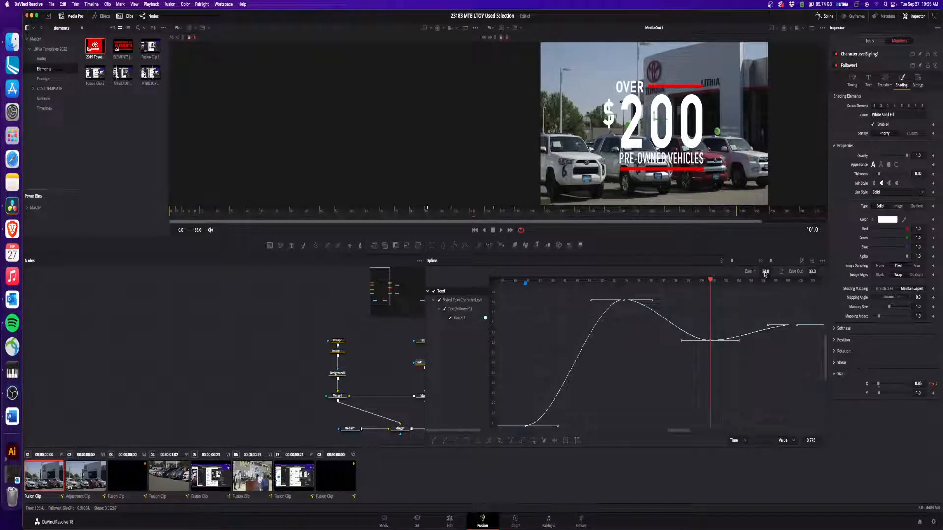
{"action": "mouse_move", "coordinate": [765, 271]}
{"action": "left_mouse_down"}
{"action": "mouse_move", "coordinate": [825, 278]}
{"action": "mouse_move", "coordinate": [772, 278]}
{"action": "left_mouse_up"}
{"action": "key", "text": "super+s"}
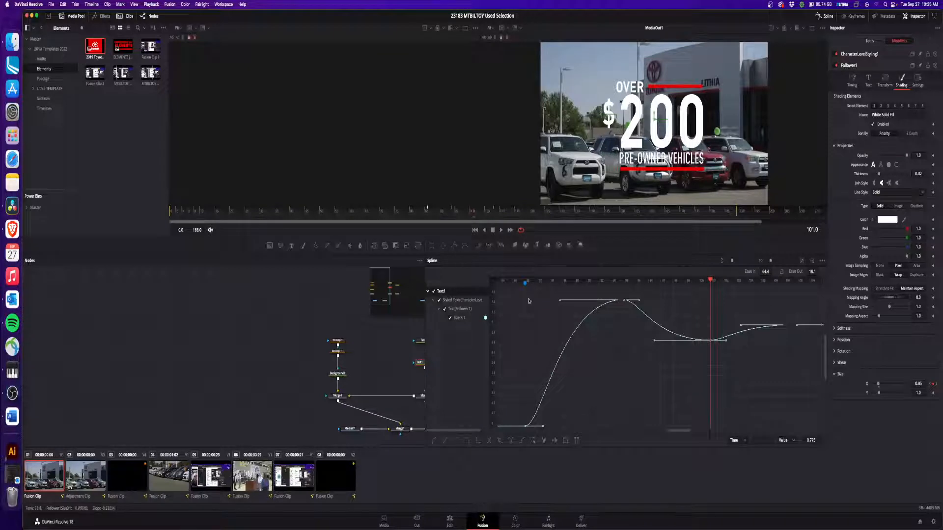
- Play back the $200 text animation from around frame 86 and close the spline editor
{"action": "left_click", "coordinate": [418, 213]}
{"action": "key", "text": "space"}
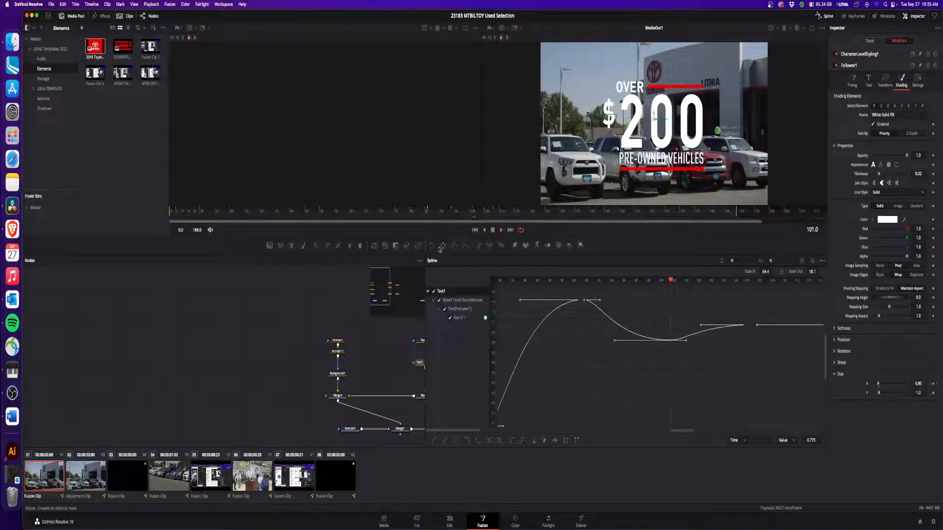
{"action": "left_click", "coordinate": [429, 214]}
{"action": "mouse_move", "coordinate": [429, 214]}
{"action": "left_mouse_down"}
{"action": "mouse_move", "coordinate": [465, 217]}
{"action": "mouse_move", "coordinate": [415, 217]}
{"action": "mouse_move", "coordinate": [429, 217]}
{"action": "left_mouse_up"}
{"action": "key", "text": "space"}
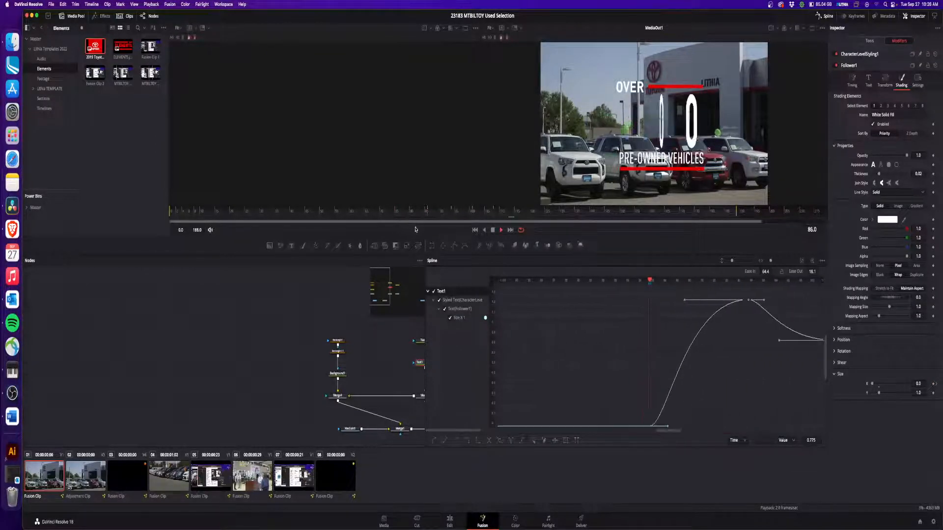
{"action": "key", "text": "space"}
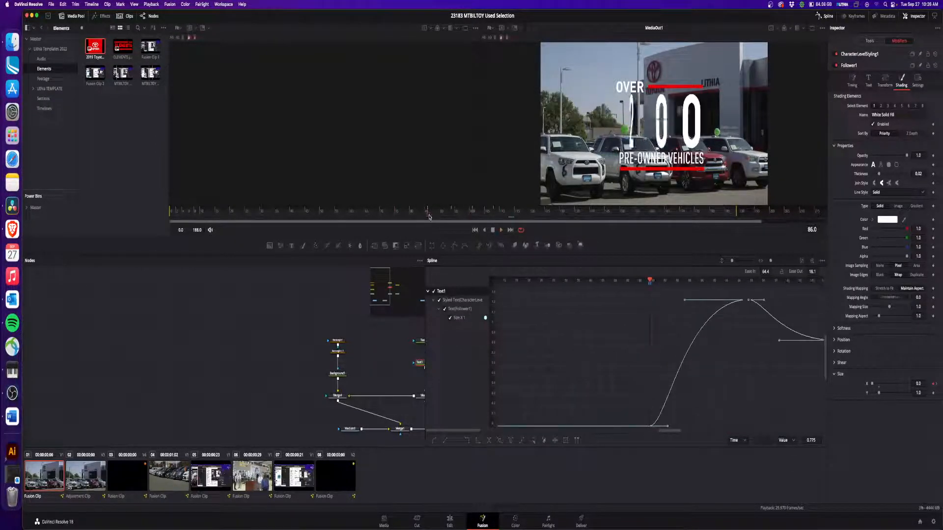
{"action": "left_click", "coordinate": [827, 17]}
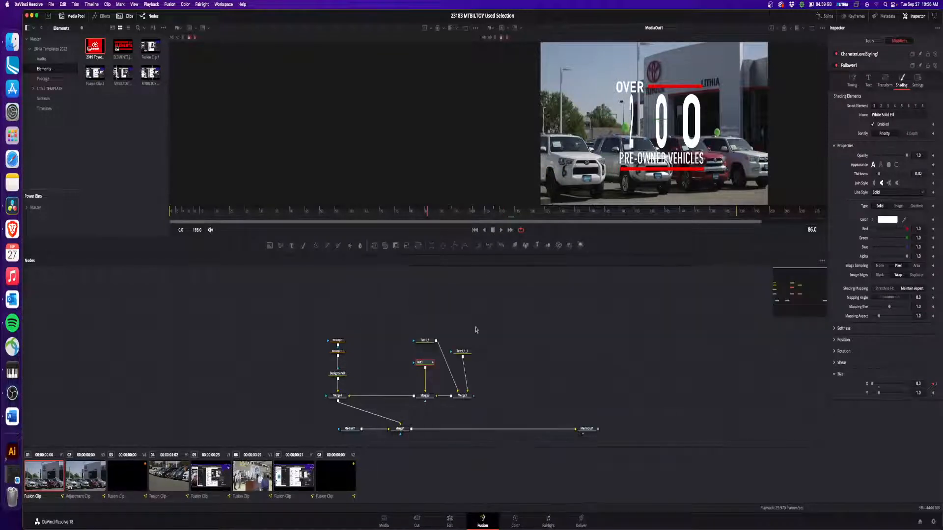
- Insert a Transform node after the merge fed by the Background, move its center to about 0.467, 0.579, and mask it with a rectangle
{"action": "left_click", "coordinate": [337, 396]}
{"action": "left_click", "coordinate": [416, 246]}
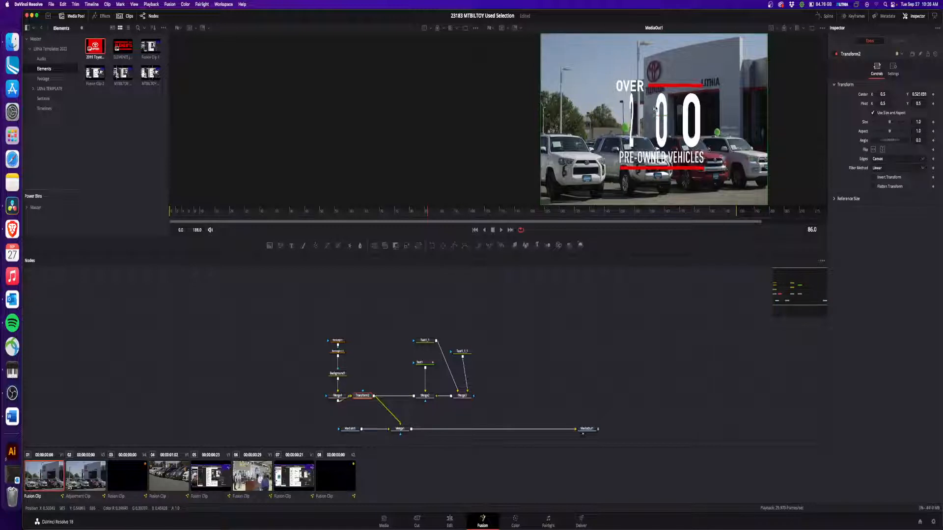
{"action": "left_click_drag", "start_coordinate": [654, 109], "coordinate": [650, 106]}
{"action": "left_click_drag", "start_coordinate": [359, 399], "coordinate": [294, 408]}
{"action": "left_click", "coordinate": [432, 245]}
{"action": "left_click", "coordinate": [338, 407]}
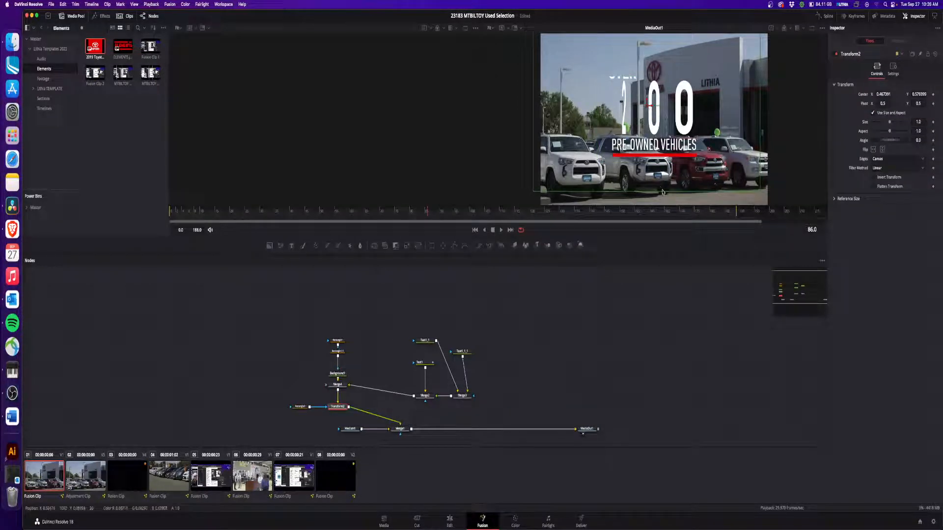
{"action": "left_click_drag", "start_coordinate": [650, 191], "coordinate": [648, 144]}
{"action": "key", "text": "super+z"}
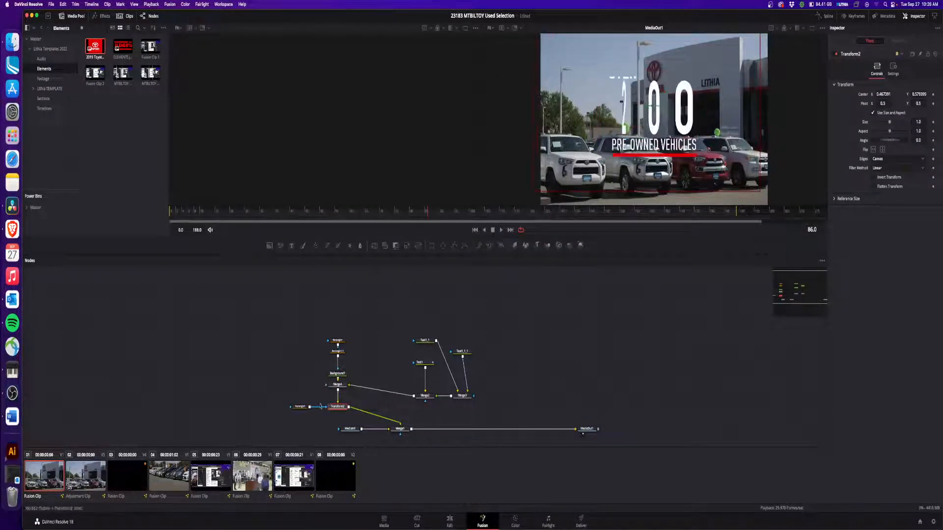
- Keyframe the Rectangle2 mask's height from 0 at frame 86 to about 0.717 at frame 96 to reveal the overlay
{"action": "left_click", "coordinate": [300, 407]}
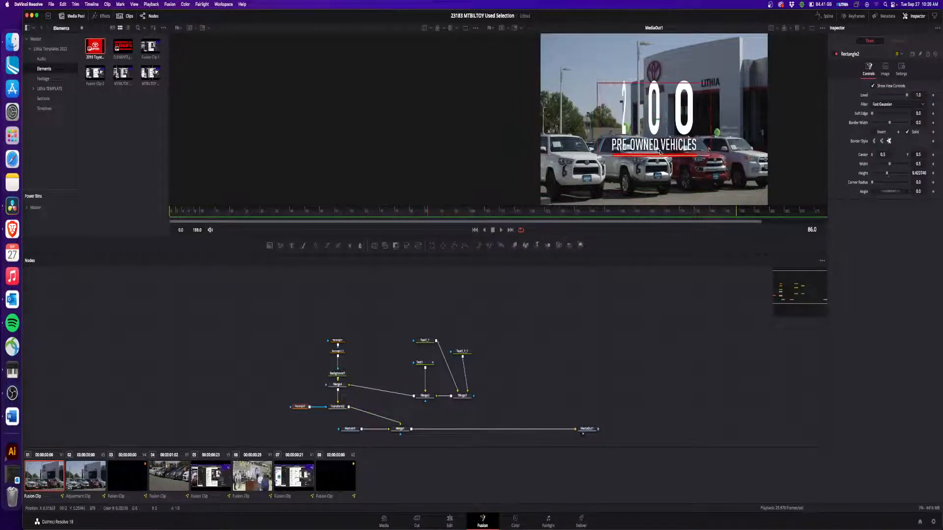
{"action": "left_click_drag", "start_coordinate": [659, 125], "coordinate": [659, 121]}
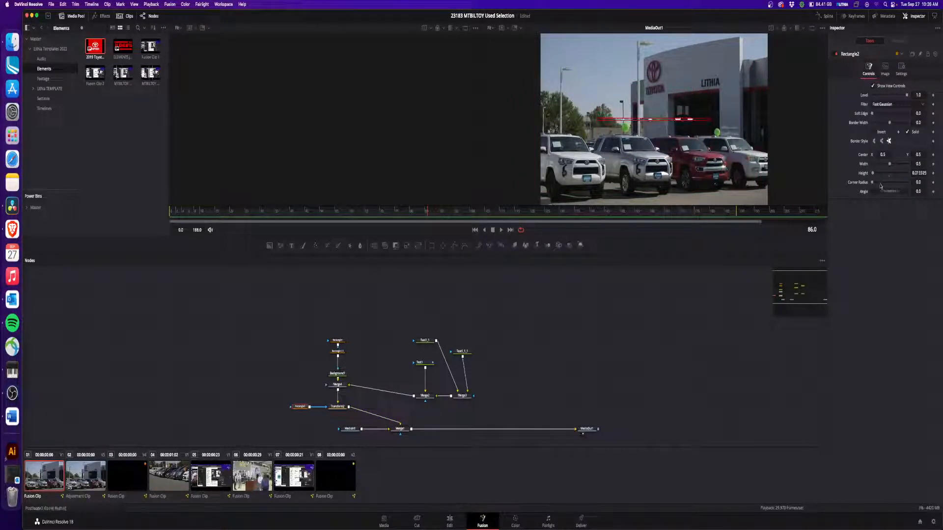
{"action": "left_click_drag", "start_coordinate": [874, 175], "coordinate": [869, 175]}
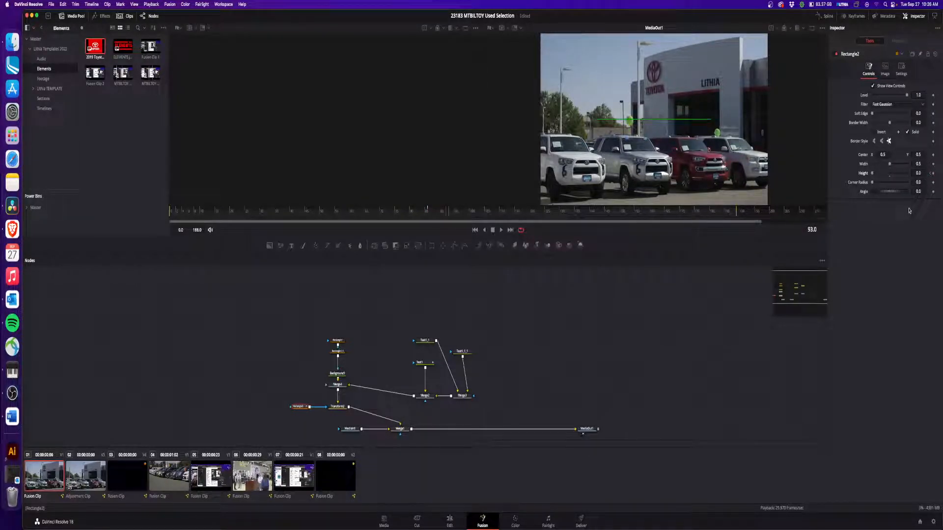
{"action": "key", "text": "Right"}
{"action": "key", "text": "Right"}
{"action": "left_click", "coordinate": [933, 174]}
{"action": "left_click_drag", "start_coordinate": [875, 176], "coordinate": [897, 175]}
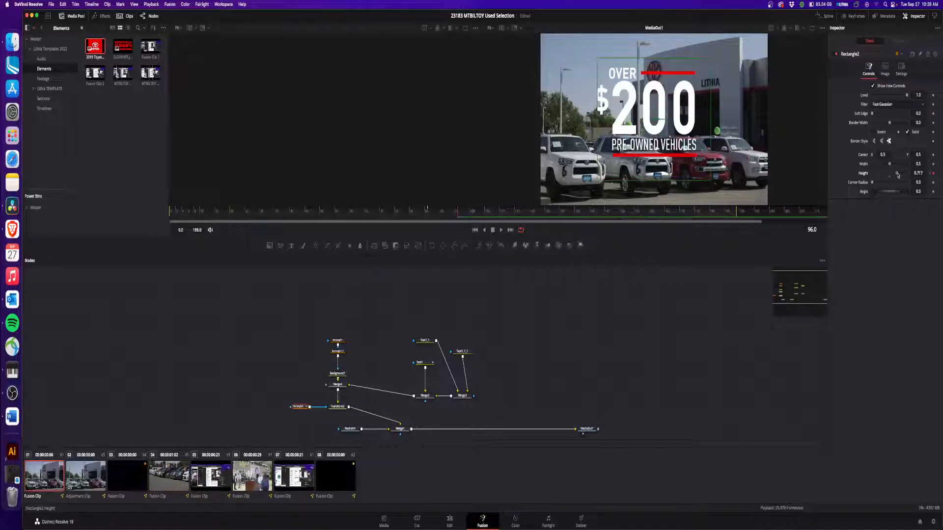
- Smooth all of the Rectangle2 mask's height keyframes in the spline editor, using a long ease in and a short ease out
{"action": "left_click", "coordinate": [827, 16]}
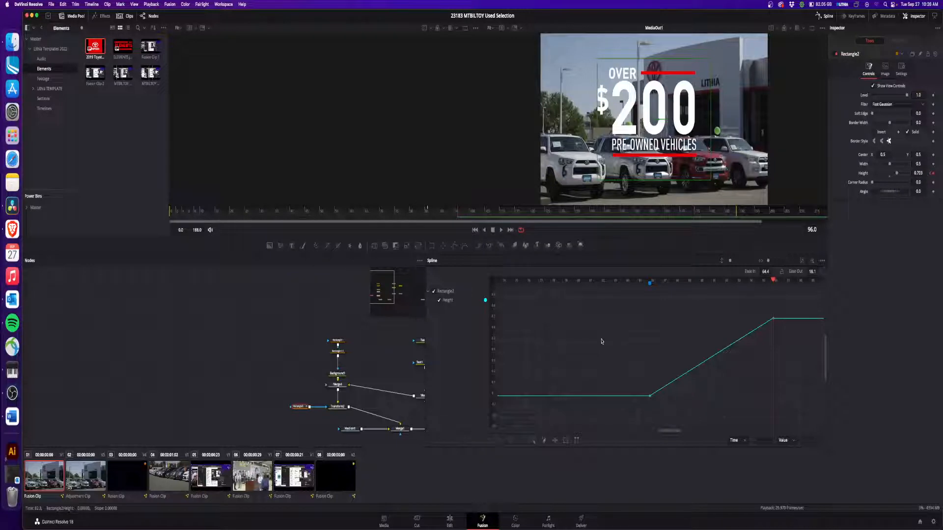
{"action": "key", "text": "ctrl+a"}
{"action": "key", "text": "s"}
{"action": "key", "text": "f"}
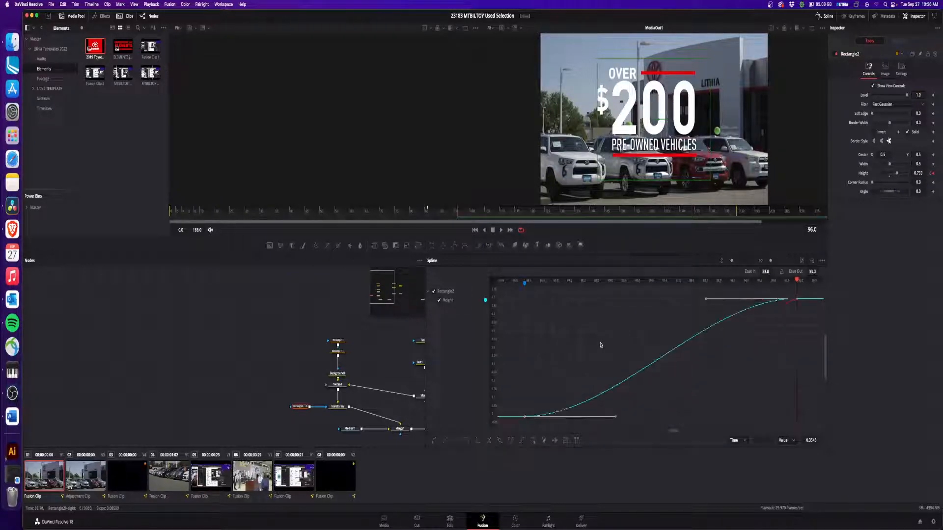
{"action": "mouse_move", "coordinate": [765, 273]}
{"action": "left_mouse_down"}
{"action": "mouse_move", "coordinate": [846, 277]}
{"action": "mouse_move", "coordinate": [762, 280]}
{"action": "left_mouse_up"}
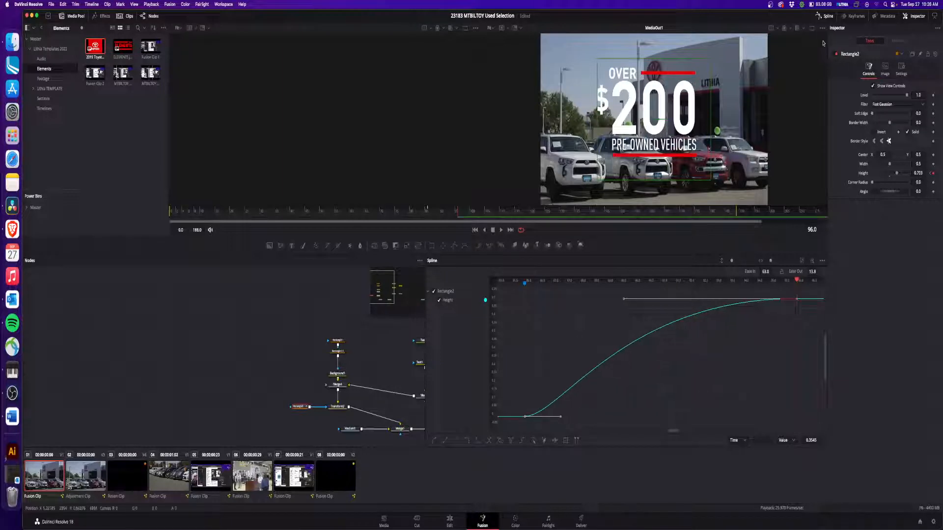
{"action": "left_click", "coordinate": [824, 15]}
- Play back the masked overlay reveal from around frame 80
{"action": "left_click", "coordinate": [423, 214]}
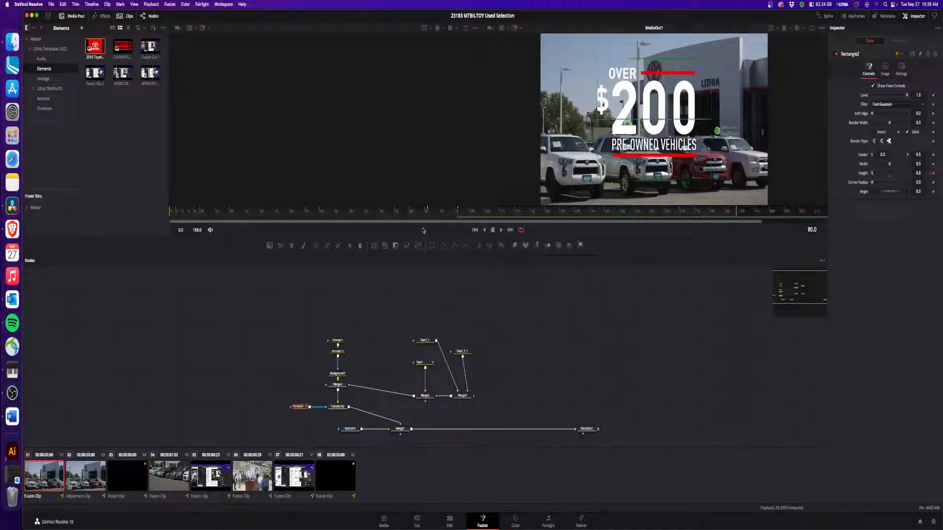
{"action": "key", "text": "space"}
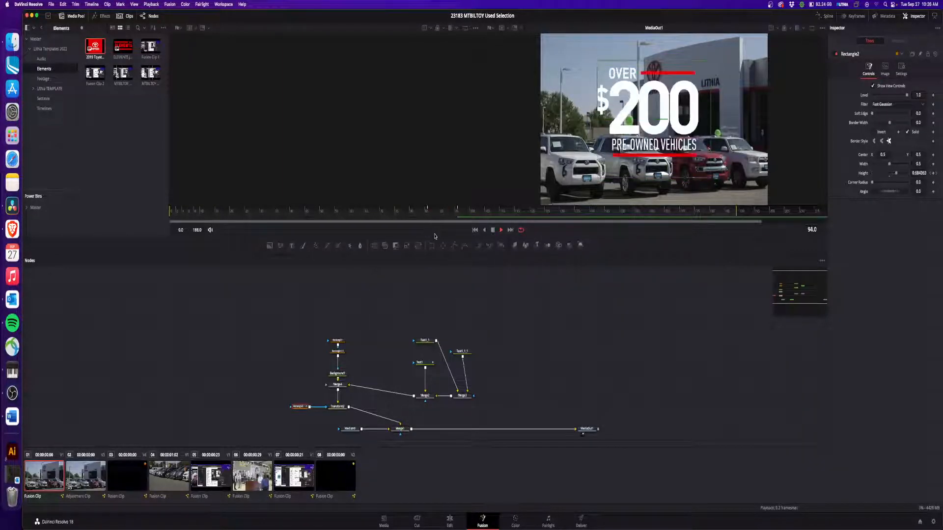
{"action": "key", "text": "space"}
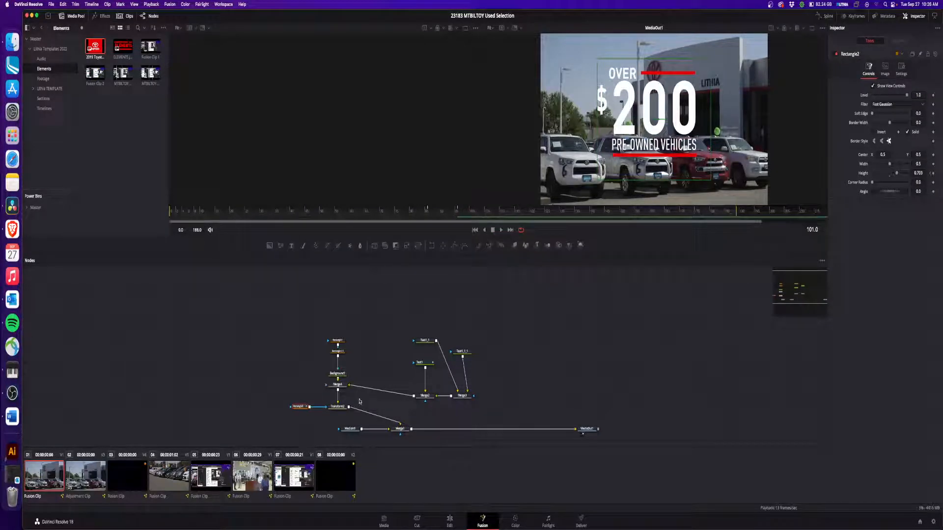
- Insert a Shadow node after Transform2, ahead of the merge with the footage
{"action": "left_click", "coordinate": [337, 406]}
{"action": "key", "text": "shift+space"}
{"action": "type", "text": "SHA"}
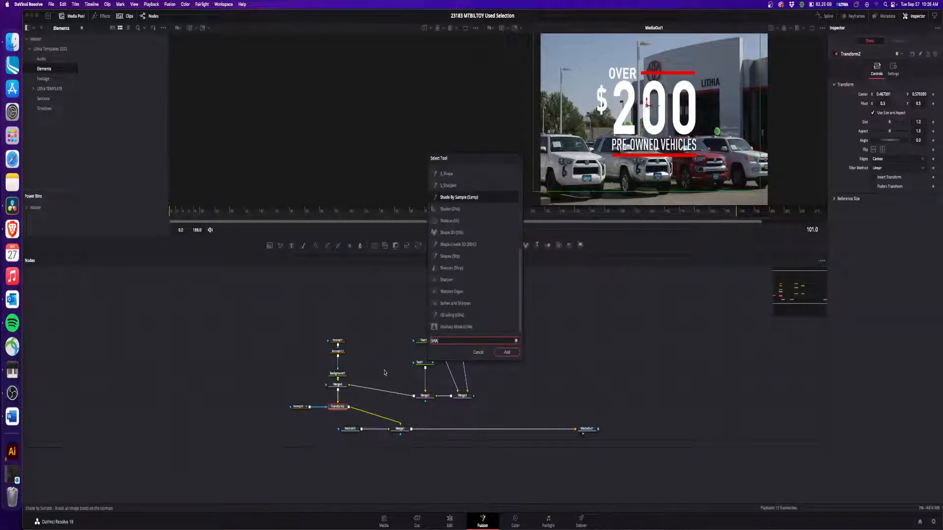
{"action": "type", "text": "DOW"}
{"action": "key", "text": "Return"}
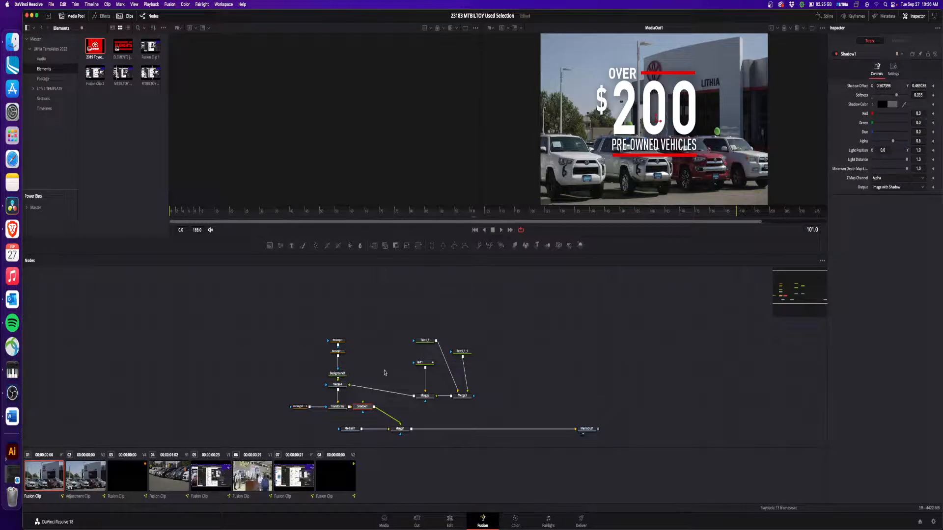
- Set the shadow's softness to about 0.032 and alpha to about 0.46, compare it on and off, and place the node above the final merge
{"action": "left_click_drag", "start_coordinate": [889, 145], "coordinate": [884, 141]}
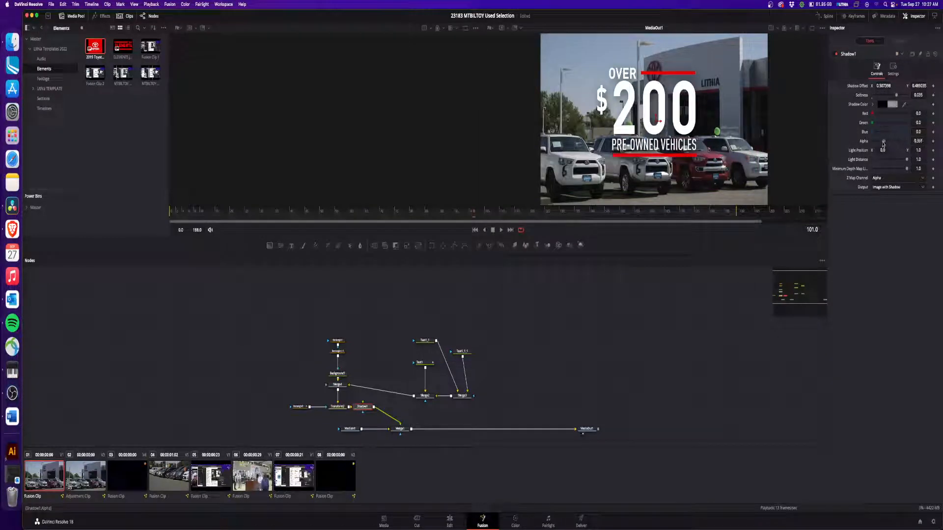
{"action": "left_click_drag", "start_coordinate": [899, 97], "coordinate": [890, 96]}
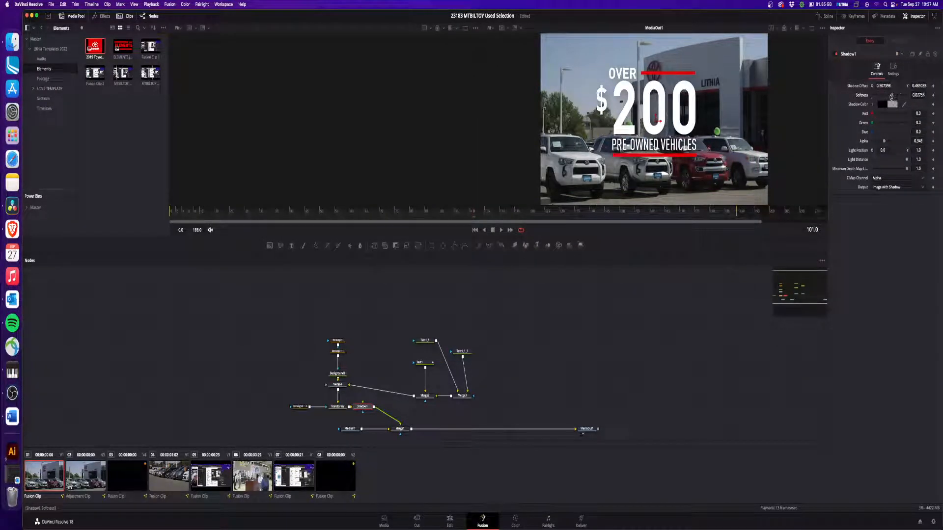
{"action": "left_click_drag", "start_coordinate": [882, 143], "coordinate": [888, 141]}
{"action": "left_click", "coordinate": [836, 54]}
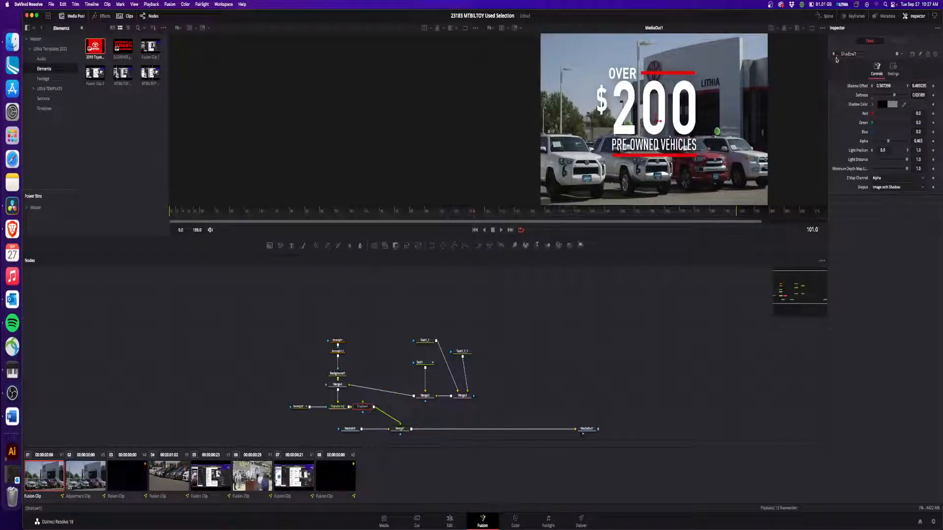
{"action": "left_click", "coordinate": [836, 54]}
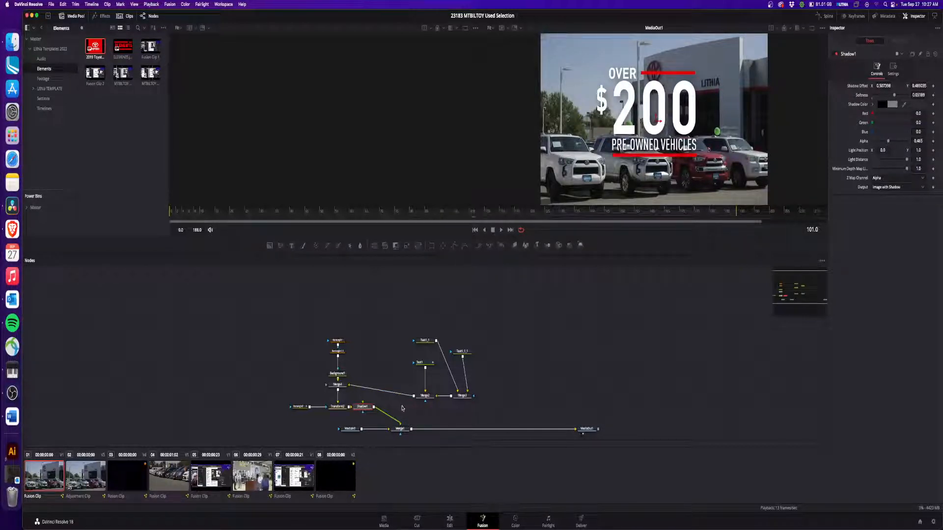
{"action": "left_click_drag", "start_coordinate": [362, 408], "coordinate": [401, 412]}
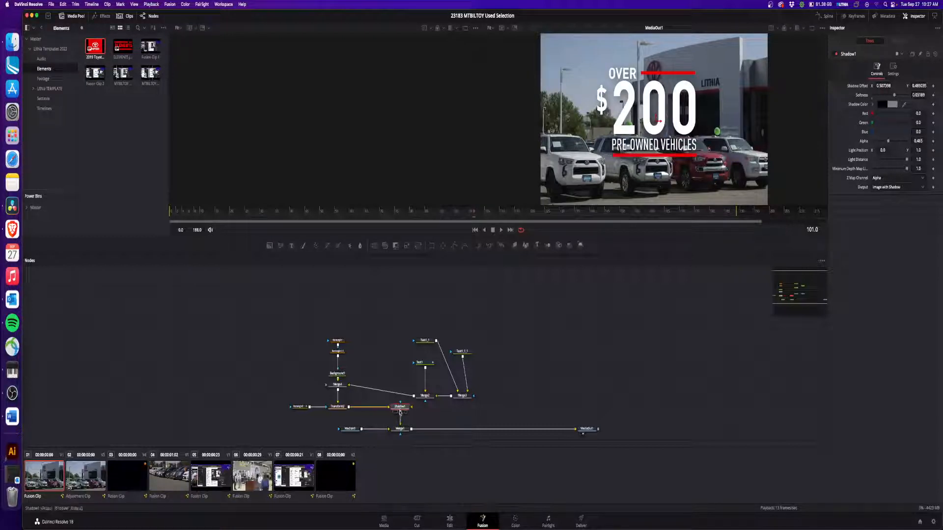
- Return to the Edit page and play the timeline from about 00:00:02:00 to review the overlay animation
{"action": "left_click", "coordinate": [449, 522]}
{"action": "left_click_drag", "start_coordinate": [338, 268], "coordinate": [333, 269]}
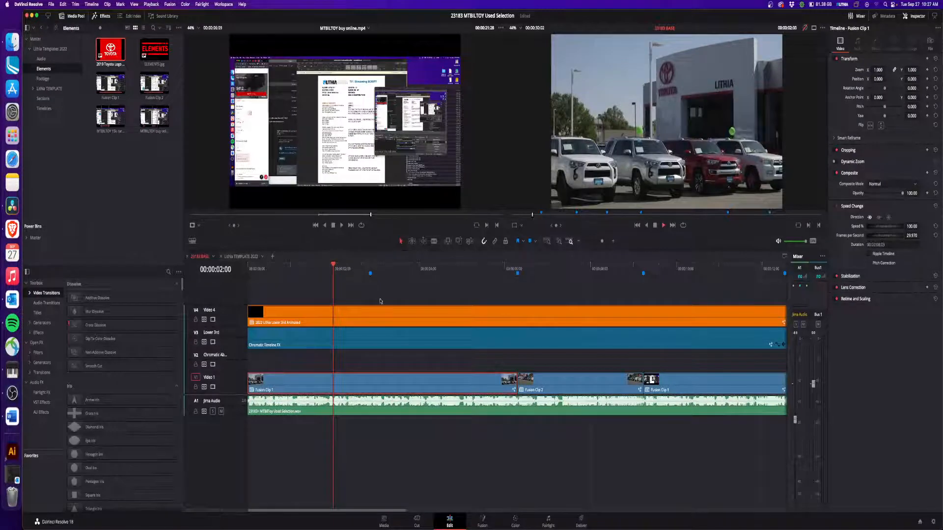
{"action": "key", "text": "space"}
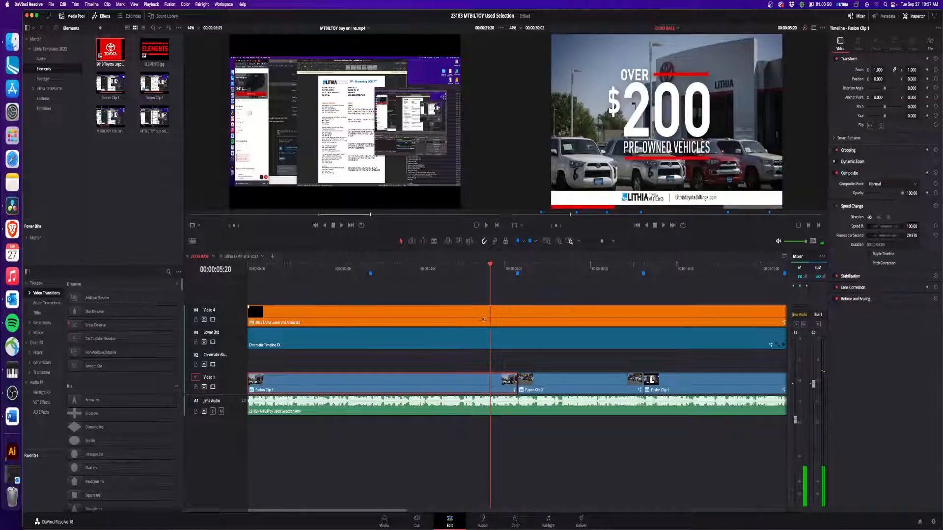
{"action": "key", "text": "space"}
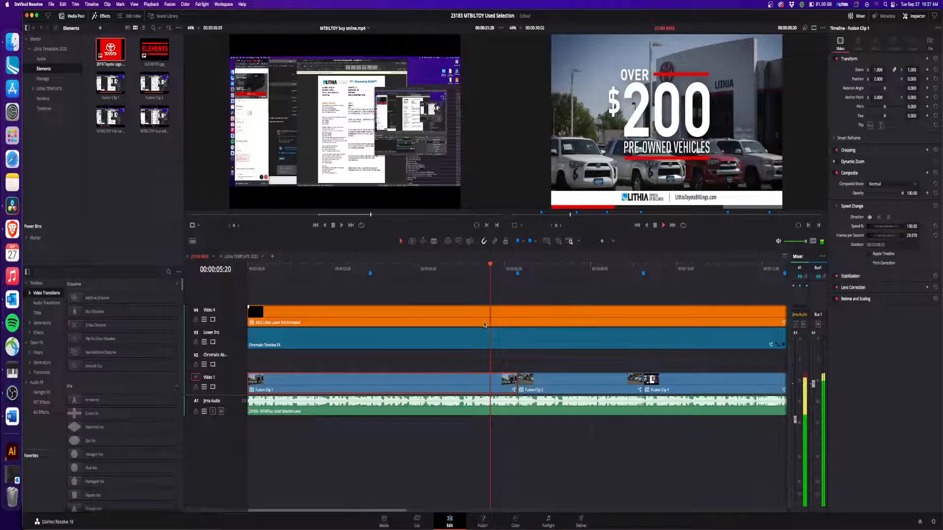
- Try the Colorful Trans Diag1 transition on the cut between Fusion Clip 1 and Fusion Clip 2, preview it and delete it
{"action": "left_click", "coordinate": [519, 270]}
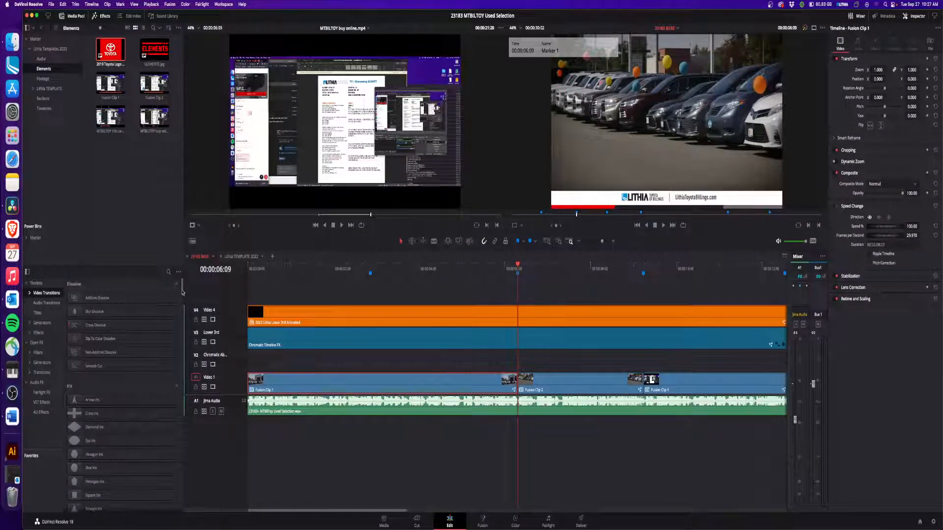
{"action": "scroll", "coordinate": [183, 293], "scroll_direction": "down", "scroll_amount": 5}
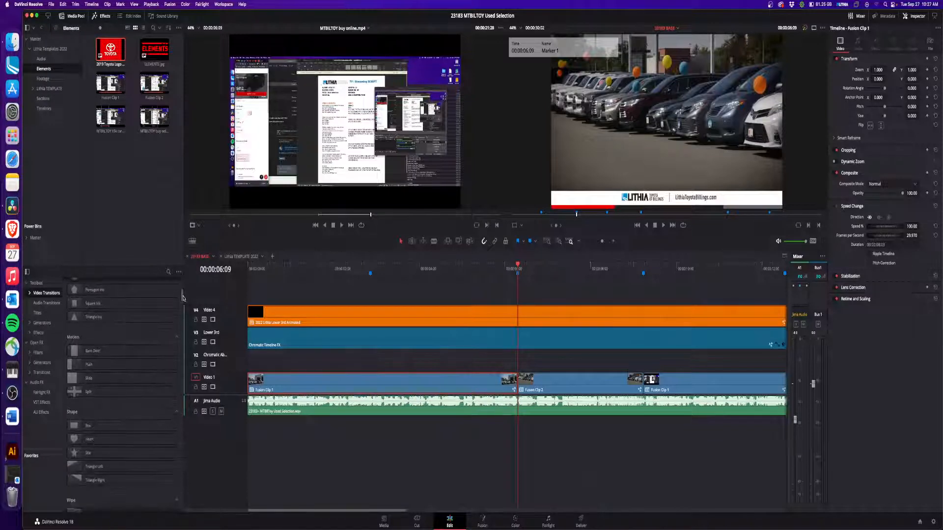
{"action": "left_click_drag", "start_coordinate": [182, 297], "coordinate": [190, 346]}
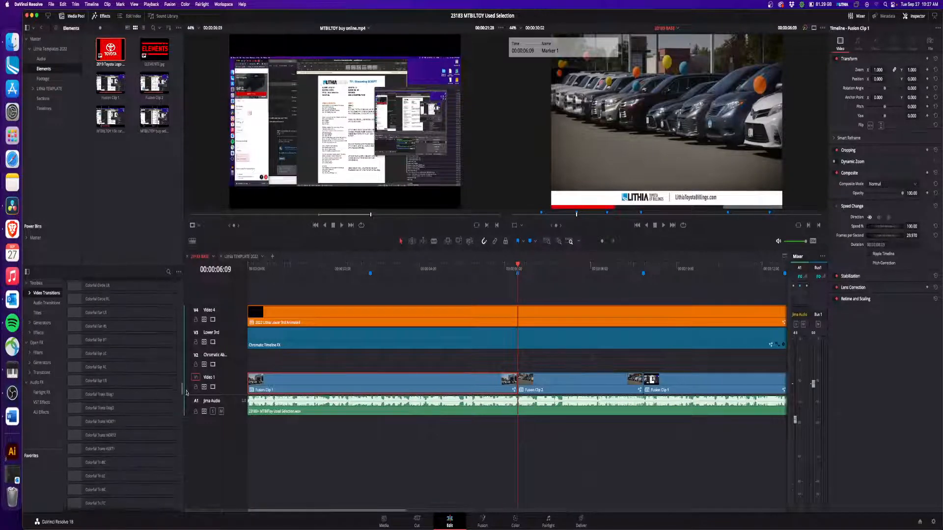
{"action": "left_click_drag", "start_coordinate": [132, 388], "coordinate": [524, 380]}
{"action": "left_click", "coordinate": [494, 274]}
{"action": "key", "text": "space"}
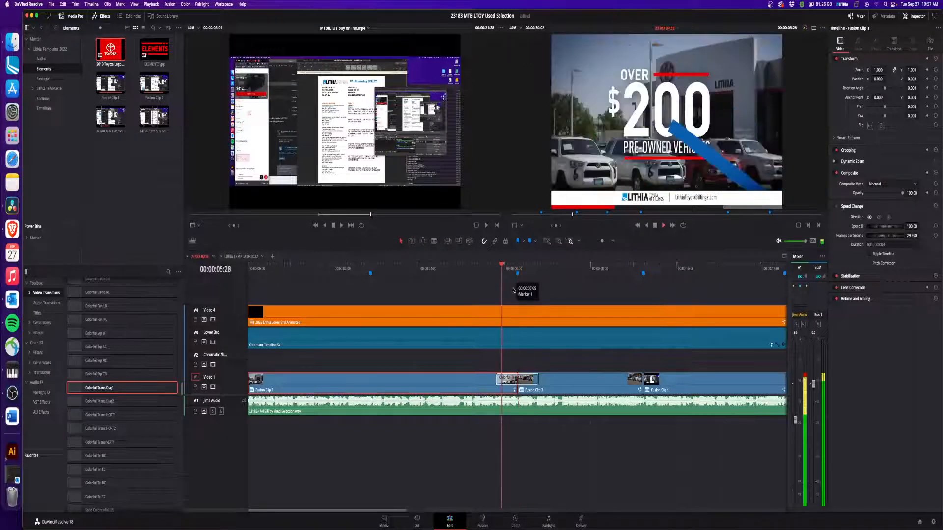
{"action": "left_click", "coordinate": [509, 382]}
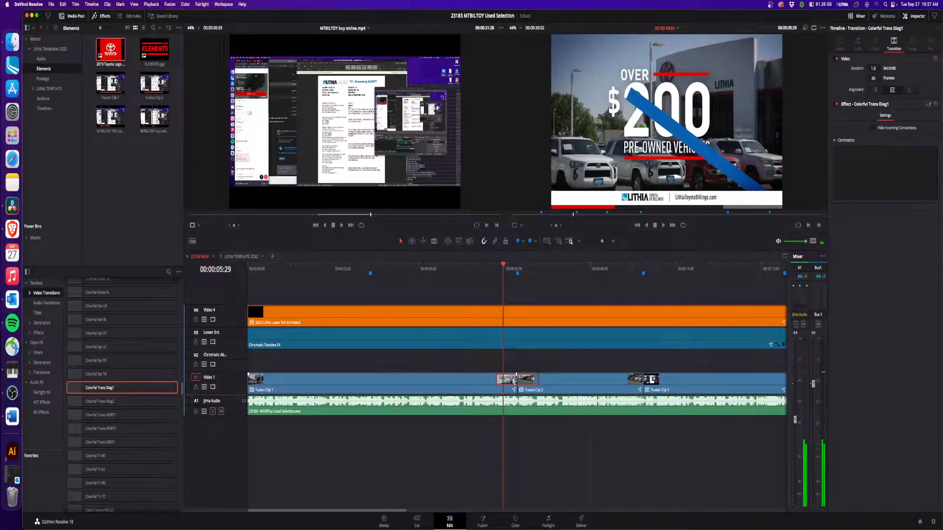
{"action": "key", "text": "BackSpace"}
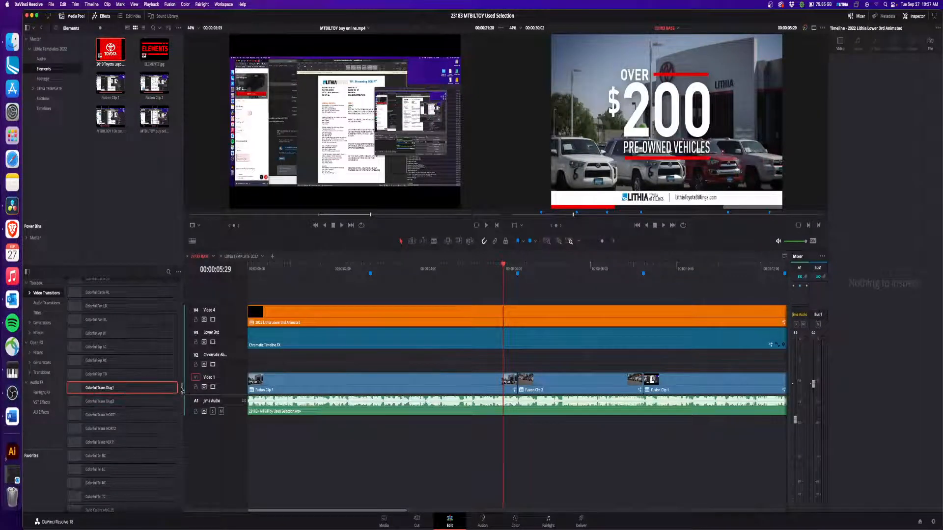
- Try the Colorful Trans HORIZ1 transition on the cut between Fusion Clip 1 and Fusion Clip 2 and preview it
{"action": "scroll", "coordinate": [182, 391], "scroll_direction": "down", "scroll_amount": 3}
{"action": "scroll", "coordinate": [183, 392], "scroll_direction": "down", "scroll_amount": 2}
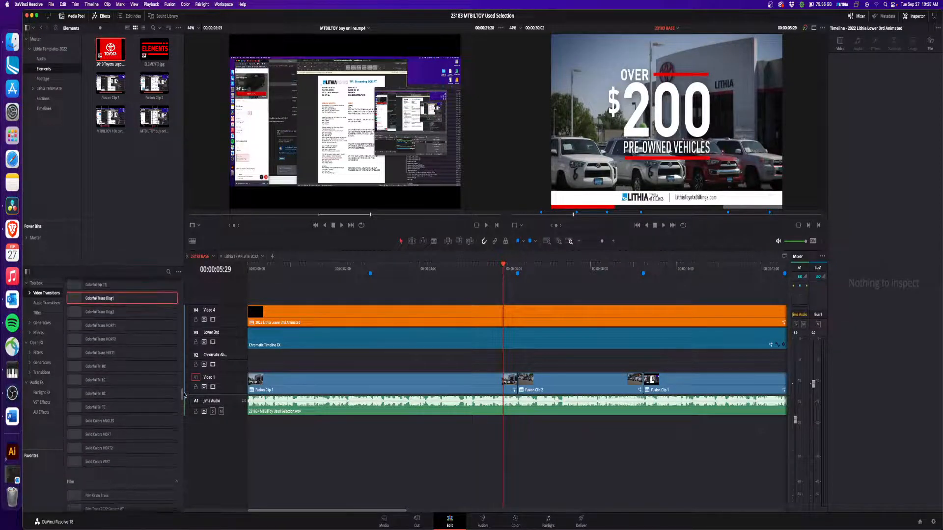
{"action": "scroll", "coordinate": [184, 393], "scroll_direction": "up", "scroll_amount": 9}
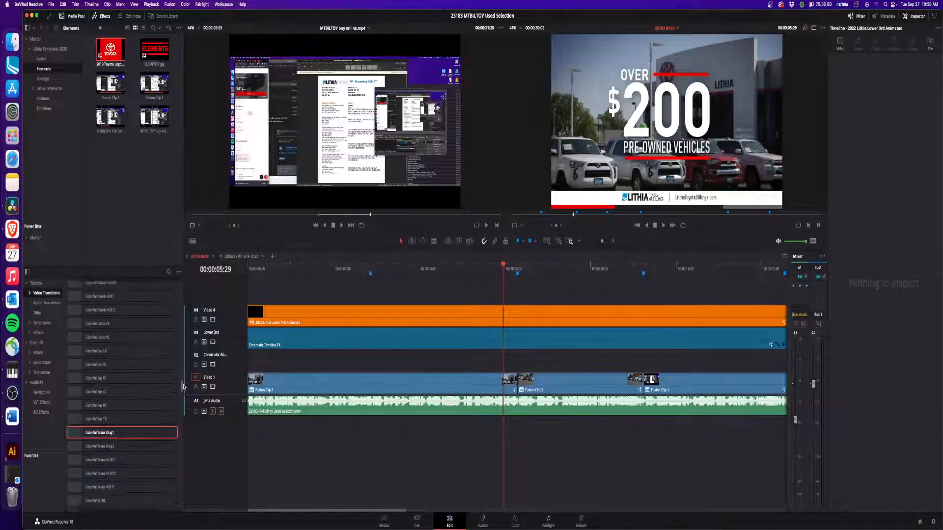
{"action": "scroll", "coordinate": [182, 386], "scroll_direction": "up", "scroll_amount": 5}
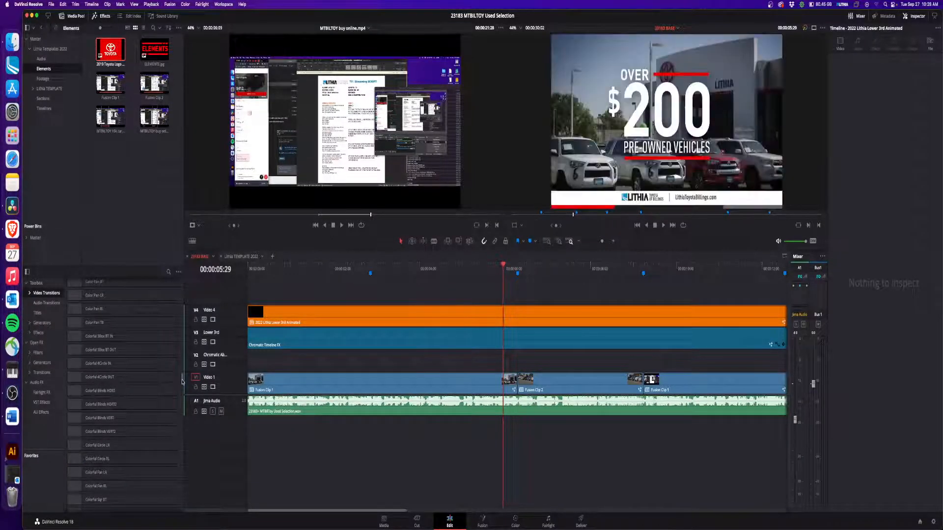
{"action": "scroll", "coordinate": [181, 389], "scroll_direction": "down", "scroll_amount": 7}
{"action": "scroll", "coordinate": [182, 389], "scroll_direction": "down", "scroll_amount": 2}
{"action": "left_click_drag", "start_coordinate": [122, 408], "coordinate": [516, 382]}
{"action": "key", "text": "space"}
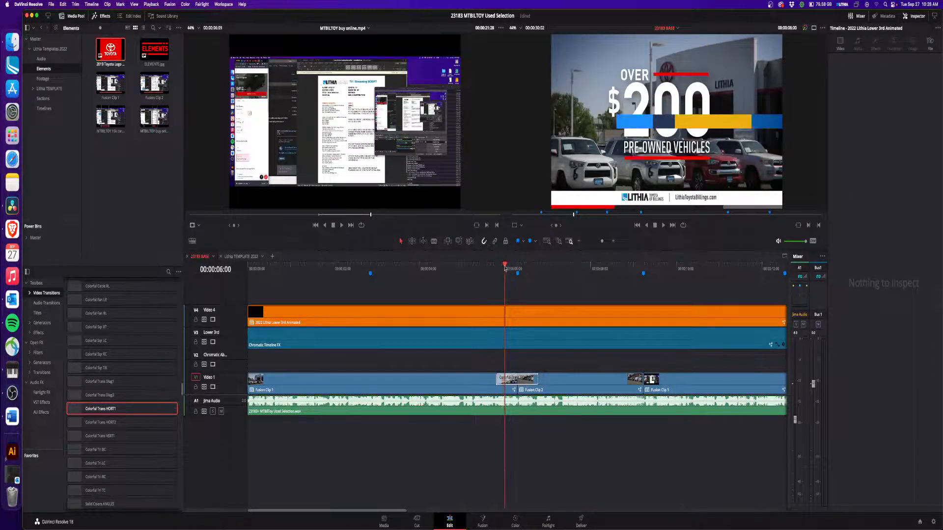
{"action": "left_click", "coordinate": [518, 274]}
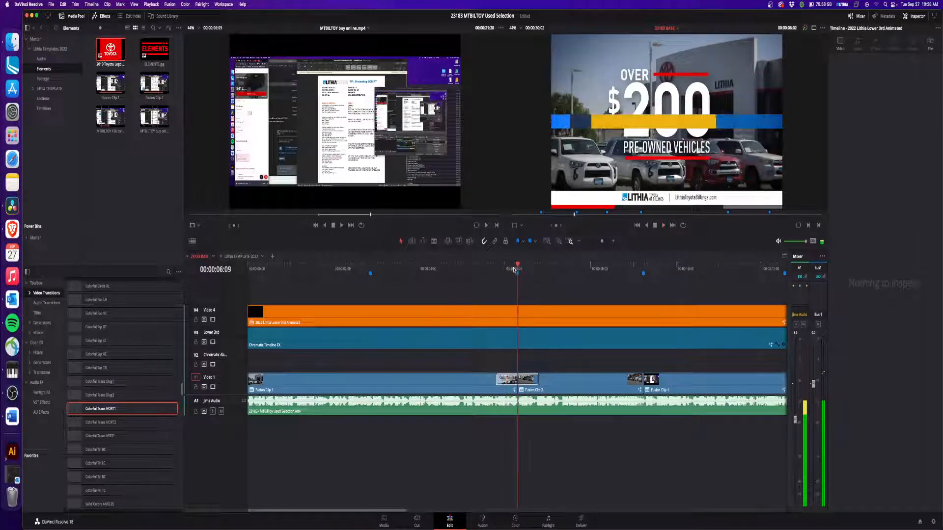
- Apply the Colorful Trans Diag2 transition to the cut between Fusion Clip 1 and Fusion Clip 2 and play through it
{"action": "left_click_drag", "start_coordinate": [112, 395], "coordinate": [517, 378]}
{"action": "left_click_drag", "start_coordinate": [516, 270], "coordinate": [504, 269]}
{"action": "key", "text": "space"}
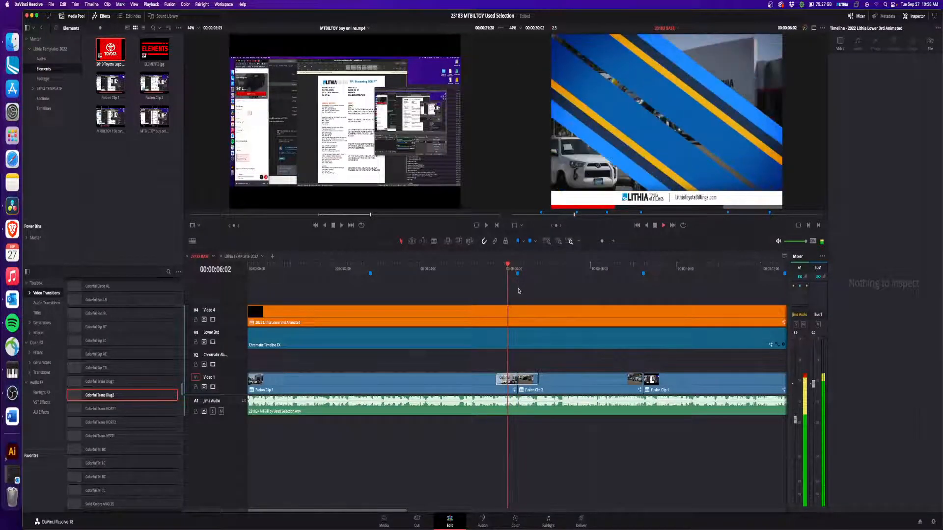
- Open the Colorful Trans Diag2 transition in the Fusion page and reposition its node group to expose the color backgrounds
{"action": "left_click", "coordinate": [507, 378]}
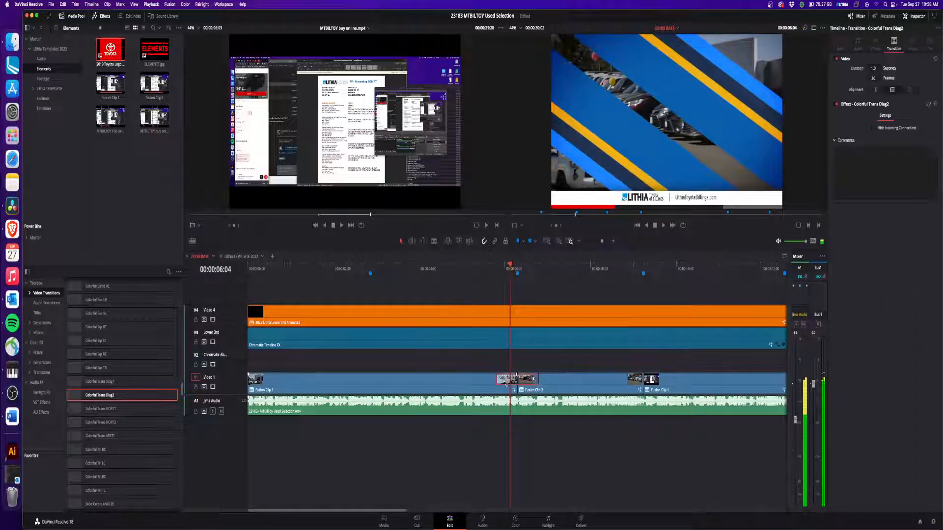
{"action": "right_click", "coordinate": [507, 382]}
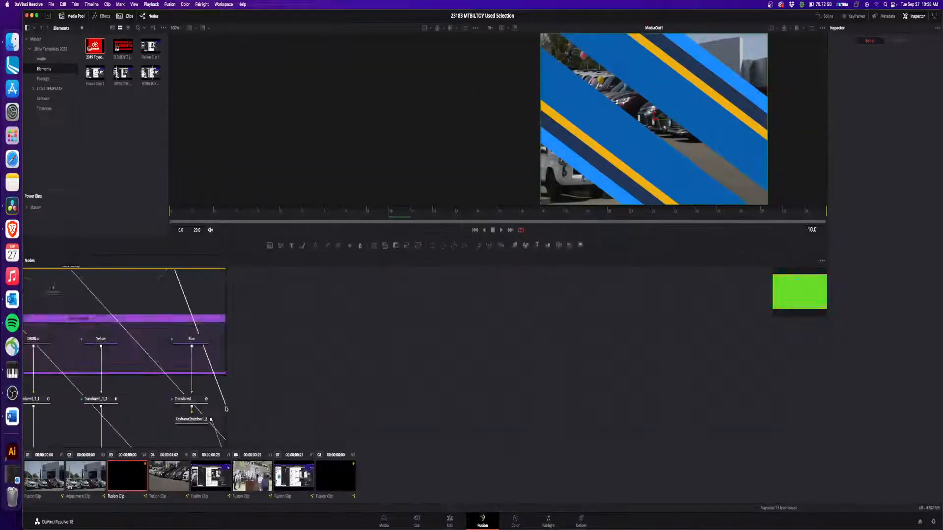
{"action": "left_click", "coordinate": [536, 412]}
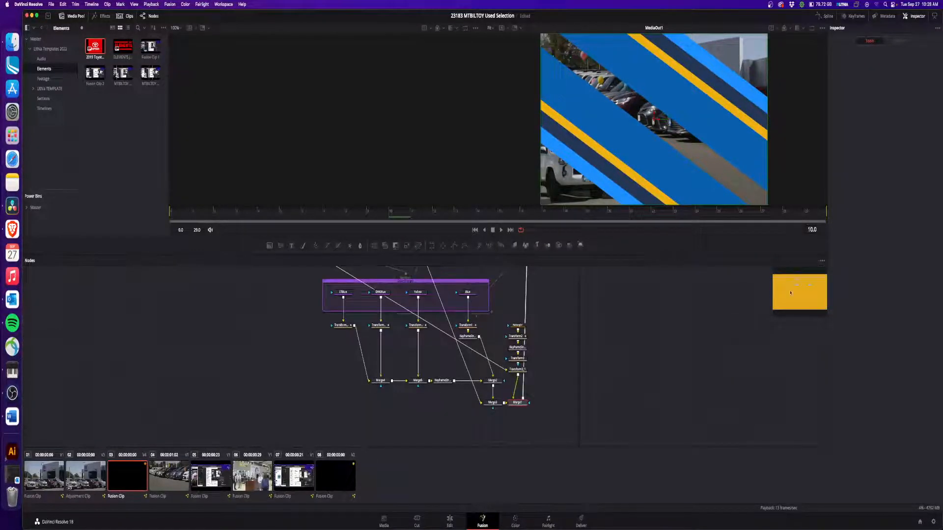
{"action": "left_click_drag", "start_coordinate": [790, 293], "coordinate": [796, 286]}
{"action": "left_click_drag", "start_coordinate": [427, 312], "coordinate": [661, 297]}
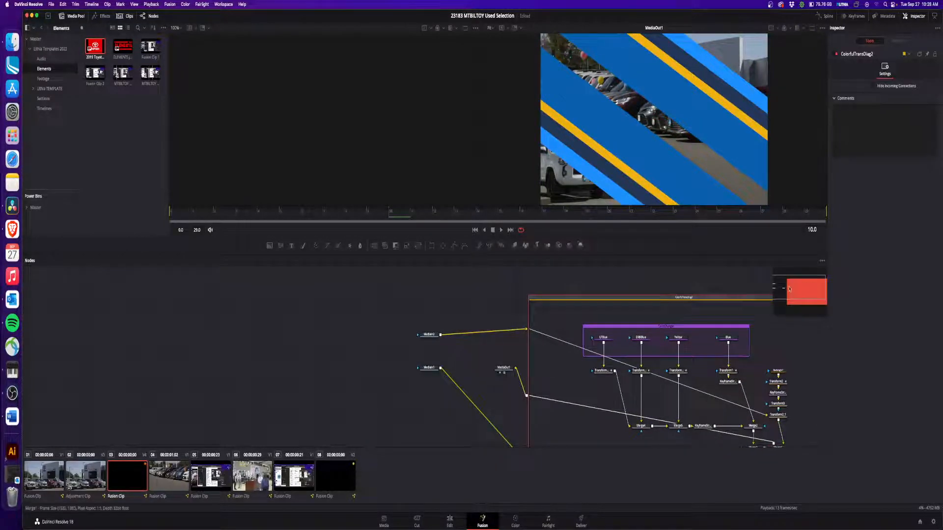
{"action": "left_click_drag", "start_coordinate": [766, 299], "coordinate": [538, 282]}
- Add the 2019 Toyota logo image to the node graph, display it in the first viewer and sample its red for the LTBlue background
{"action": "left_click", "coordinate": [375, 321]}
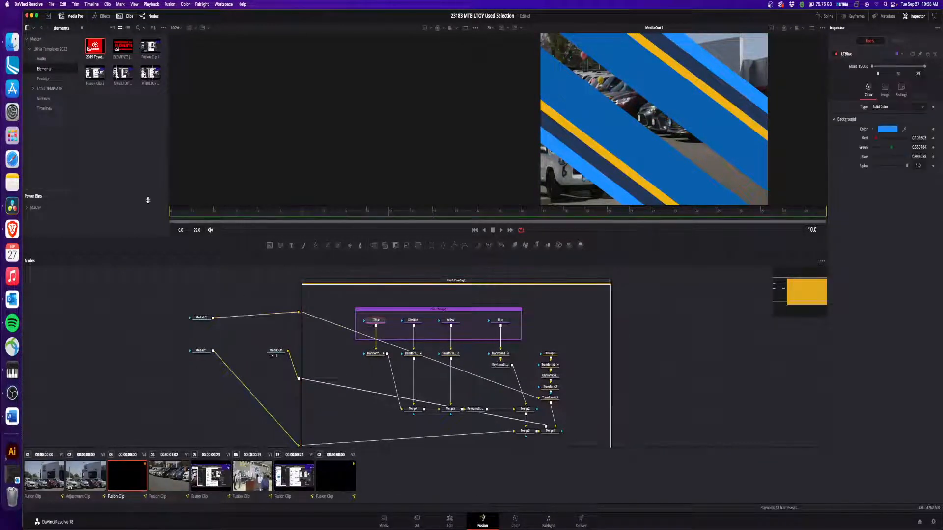
{"action": "left_click_drag", "start_coordinate": [96, 45], "coordinate": [164, 350]}
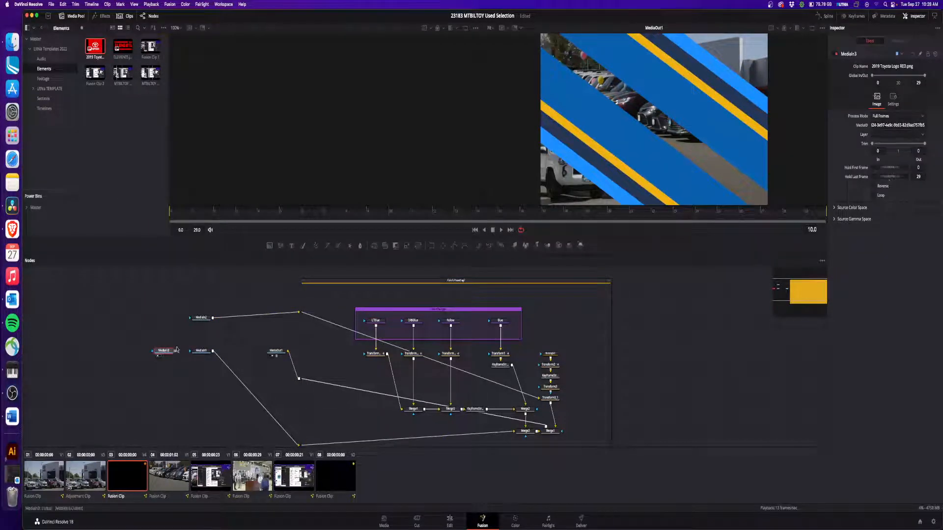
{"action": "key", "text": "1"}
{"action": "left_click", "coordinate": [376, 321]}
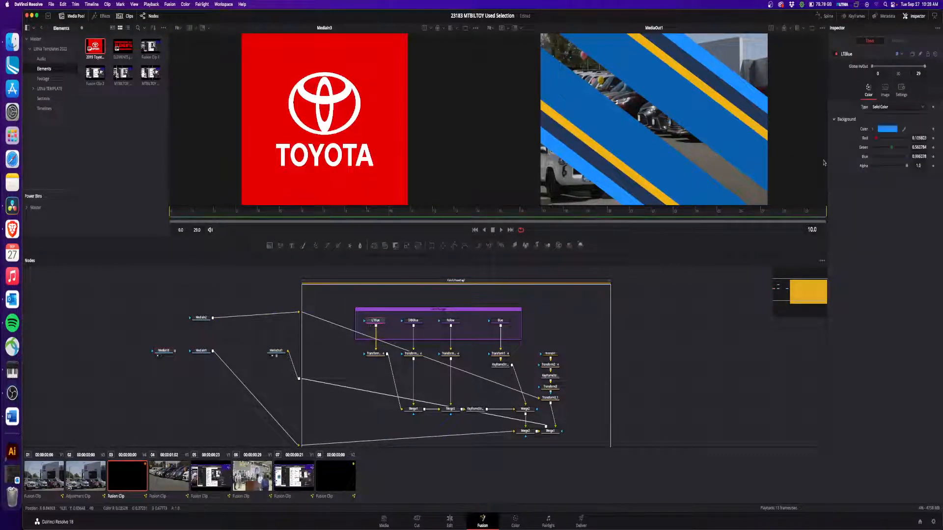
{"action": "left_click_drag", "start_coordinate": [904, 129], "coordinate": [668, 208]}
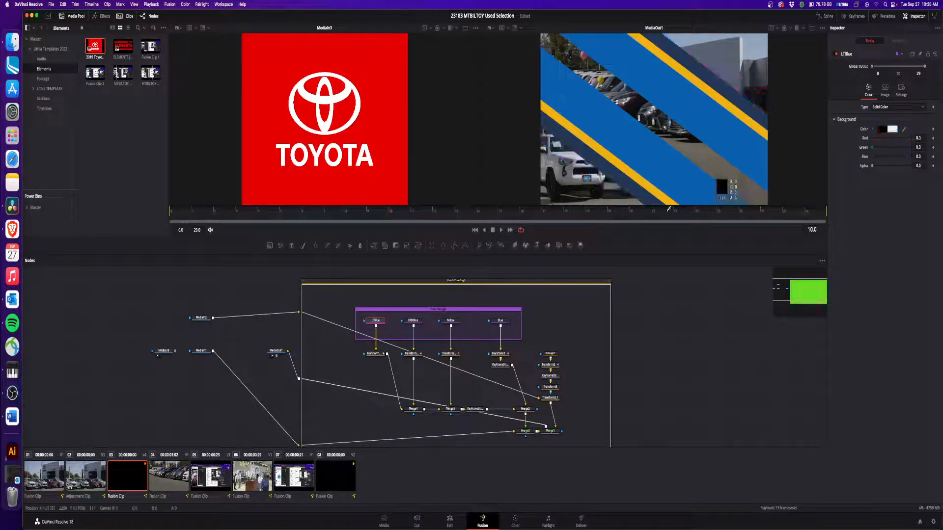
- Recolor the DRKBlue background with the Toyota logo's red, darkened to a deep red with a red value of about 0.48
{"action": "left_click", "coordinate": [416, 323]}
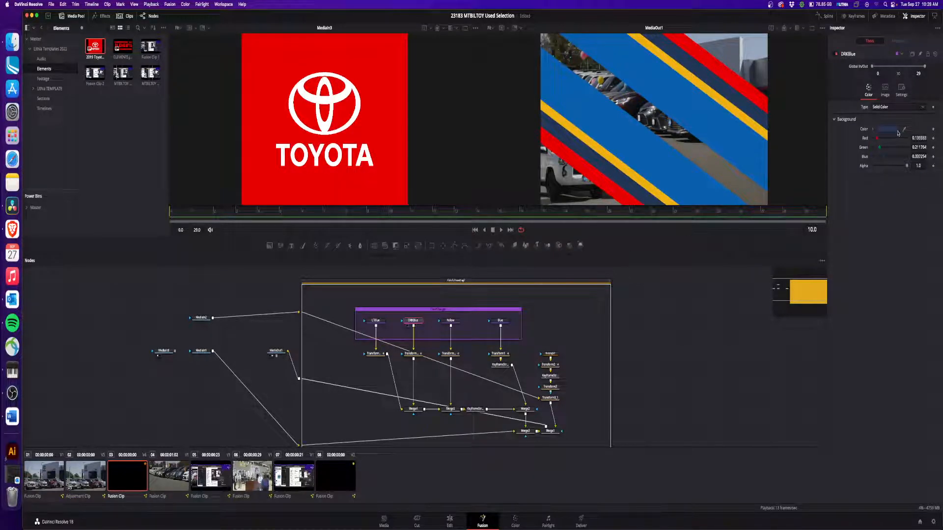
{"action": "left_click_drag", "start_coordinate": [904, 129], "coordinate": [381, 113]}
{"action": "left_click", "coordinate": [882, 130]}
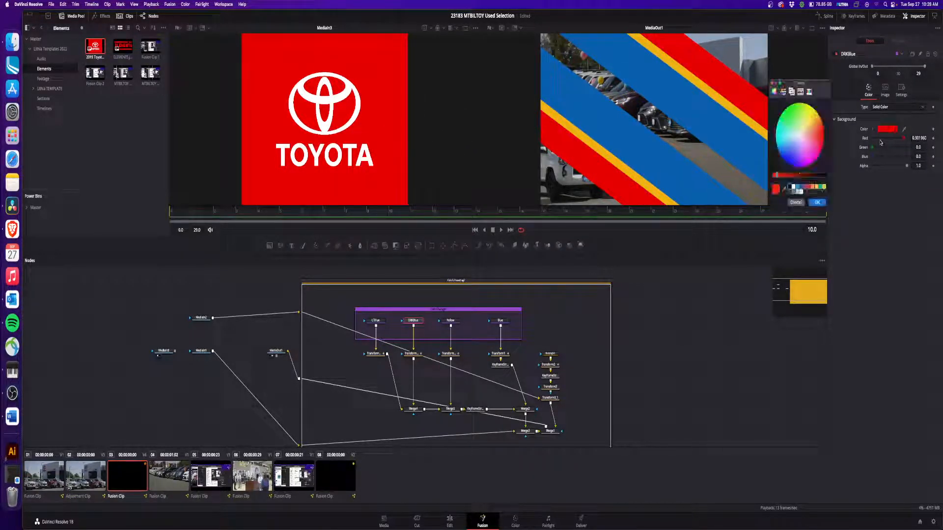
{"action": "left_click_drag", "start_coordinate": [786, 179], "coordinate": [798, 175]}
{"action": "left_click", "coordinate": [817, 202]}
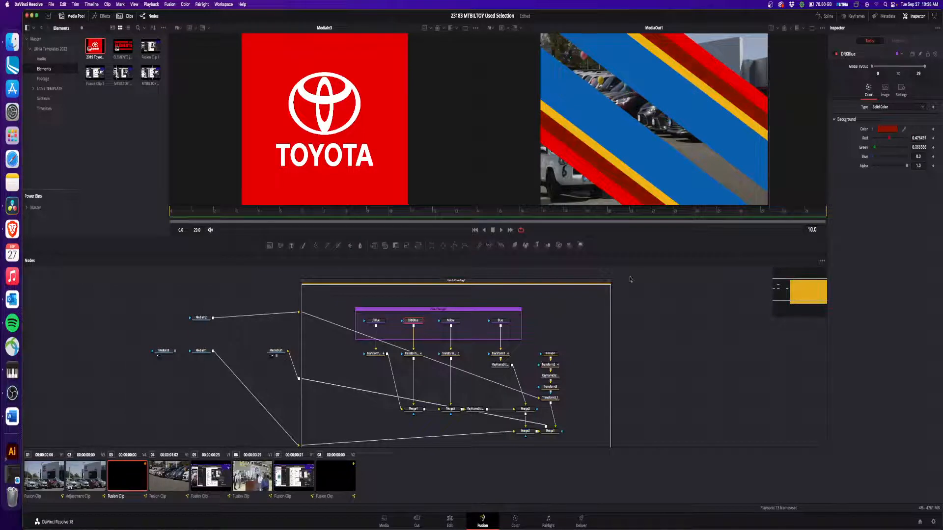
- Recolor the Yellow background with the logo's red, darkened to a very dark red with a red value of about 0.20
{"action": "left_click", "coordinate": [449, 322]}
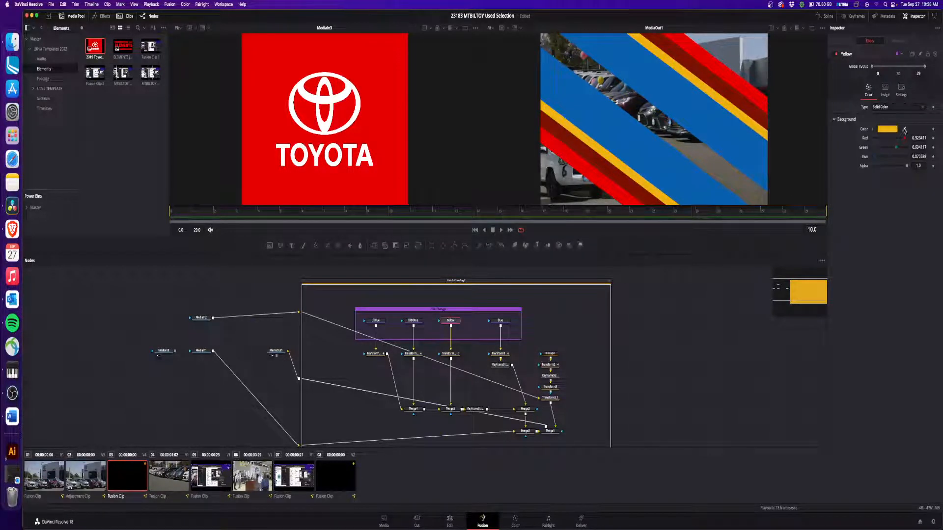
{"action": "left_click_drag", "start_coordinate": [904, 130], "coordinate": [403, 109]}
{"action": "left_click", "coordinate": [887, 129]}
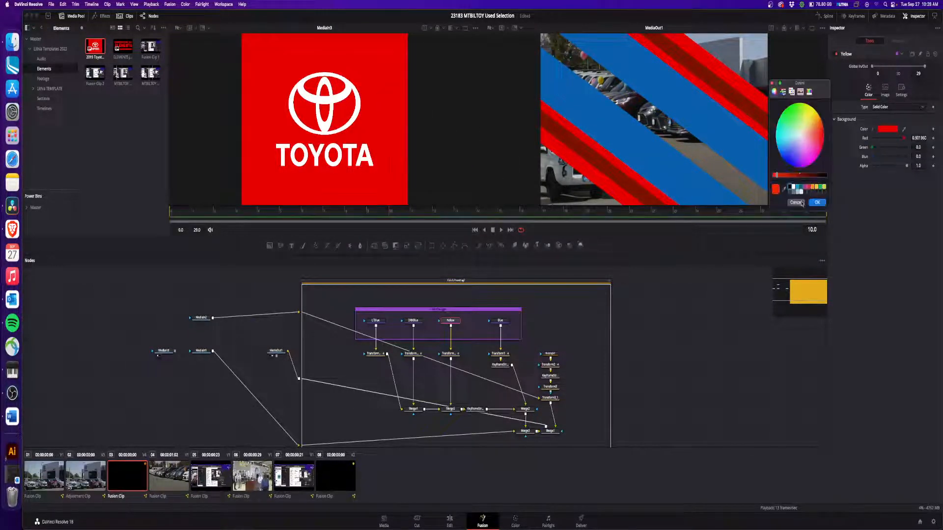
{"action": "left_click_drag", "start_coordinate": [801, 179], "coordinate": [787, 176]}
{"action": "left_click", "coordinate": [817, 202]}
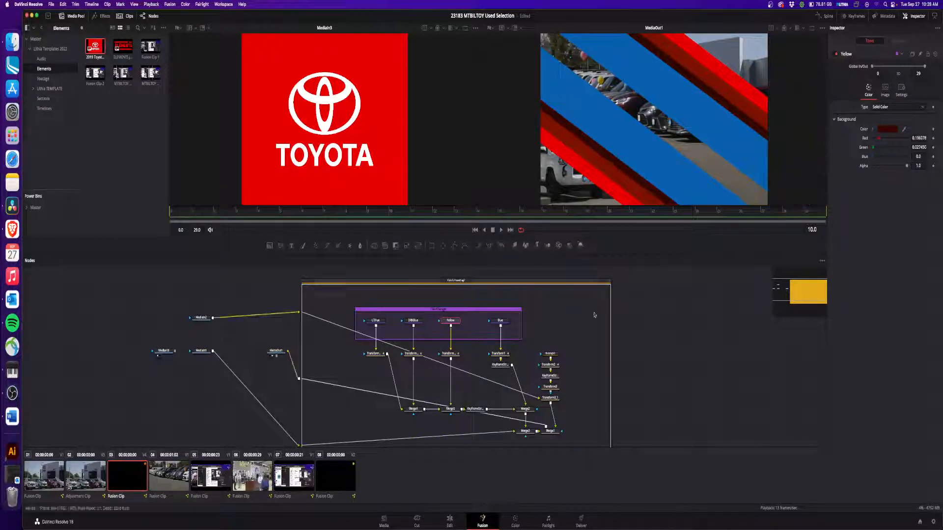
- Set the Blue background's color to white
{"action": "left_click", "coordinate": [504, 324]}
{"action": "left_click", "coordinate": [886, 129]}
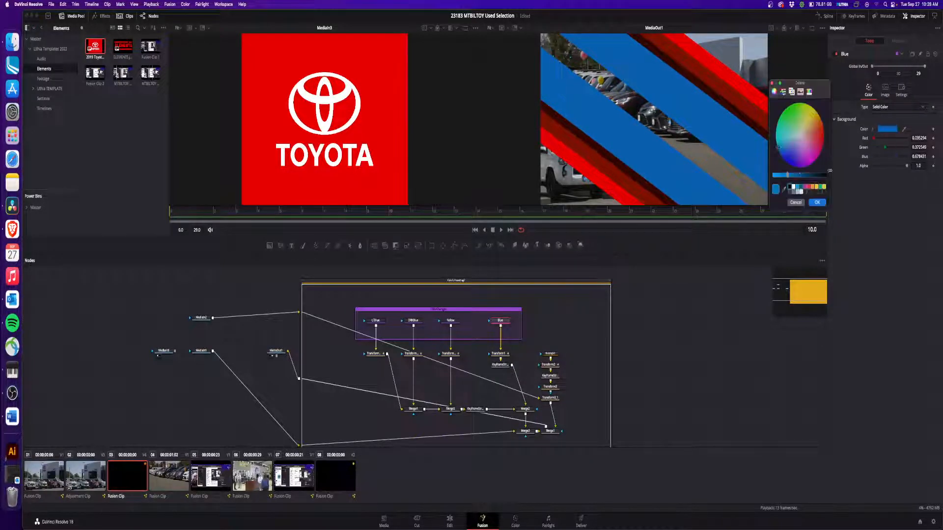
{"action": "left_click", "coordinate": [792, 186]}
{"action": "left_click", "coordinate": [817, 203]}
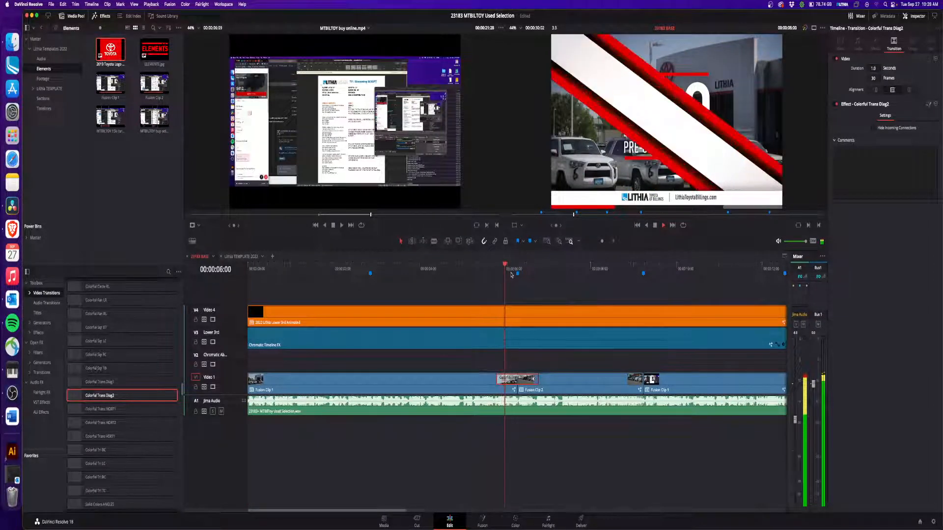
- Scrub through the recolored transition on the timeline and toggle the Chromatic Timeline FX clip off and on to compare the image
{"action": "left_click", "coordinate": [521, 270]}
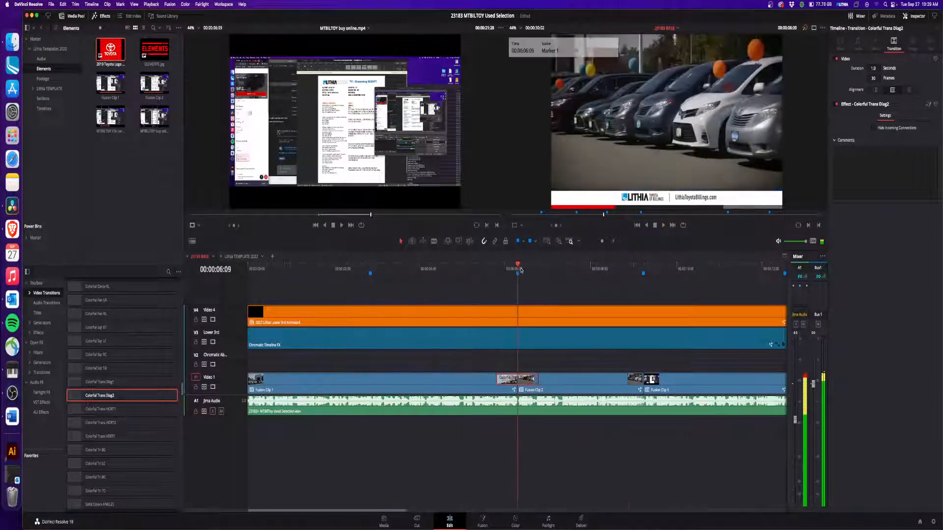
{"action": "mouse_move", "coordinate": [521, 269]}
{"action": "left_mouse_down"}
{"action": "mouse_move", "coordinate": [560, 274]}
{"action": "mouse_move", "coordinate": [528, 273]}
{"action": "left_mouse_up"}
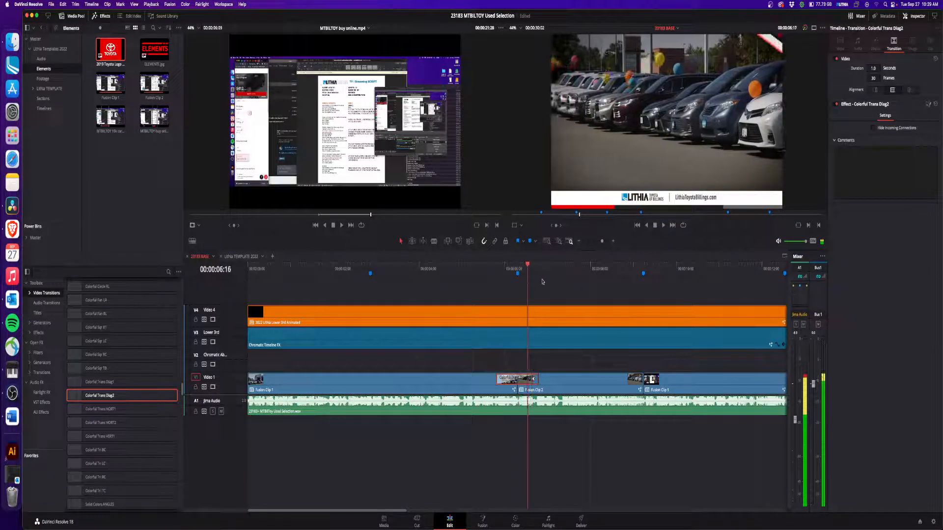
{"action": "left_click", "coordinate": [559, 339]}
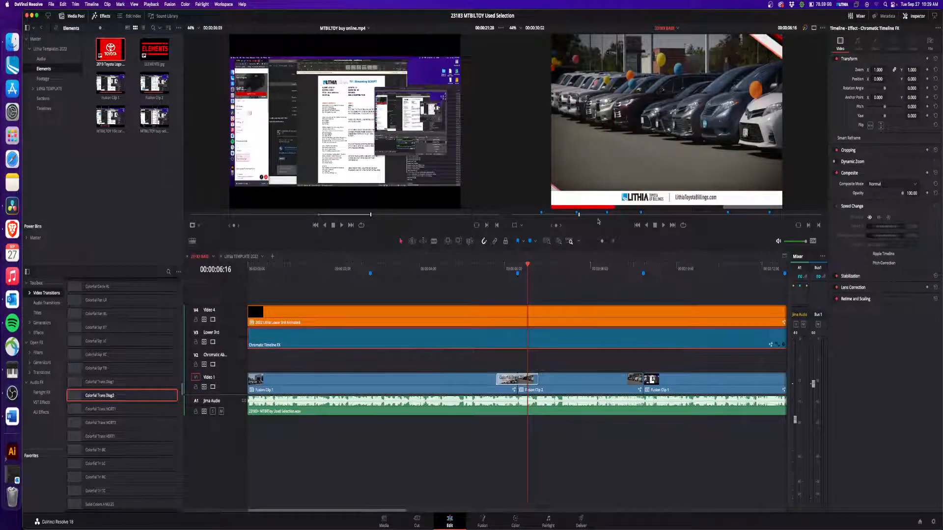
{"action": "key", "text": "d"}
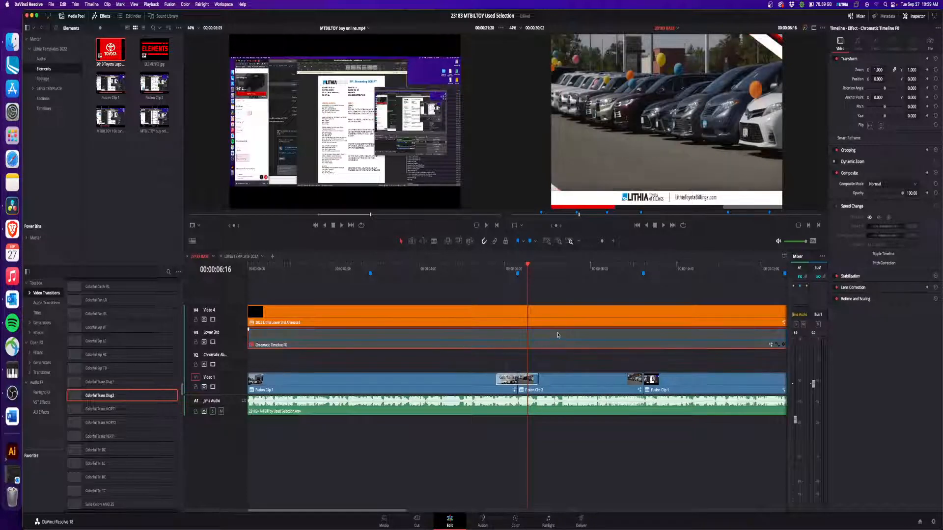
{"action": "key", "text": "d"}
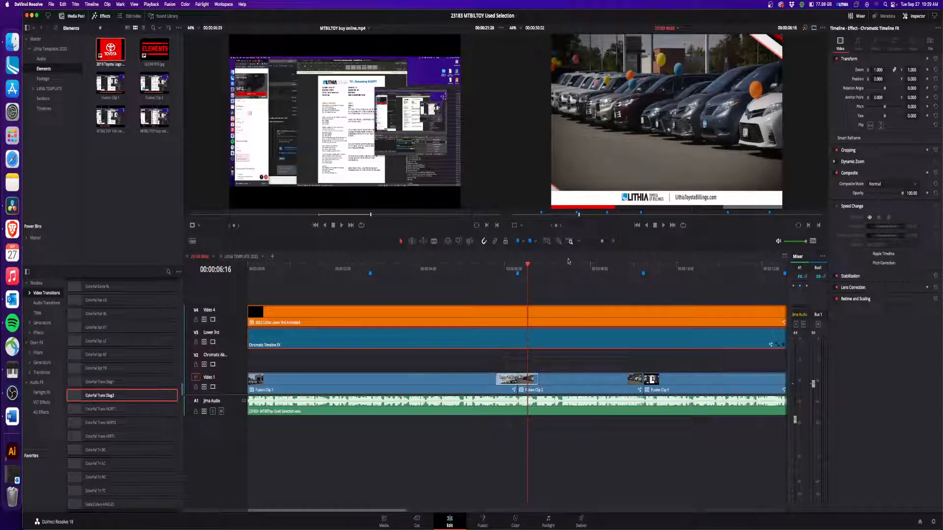
- Scrub through the Fusion Clip 1 to Fusion Clip 2 transition again and show a longer span of the timeline
{"action": "left_click", "coordinate": [518, 272]}
{"action": "left_click", "coordinate": [511, 273]}
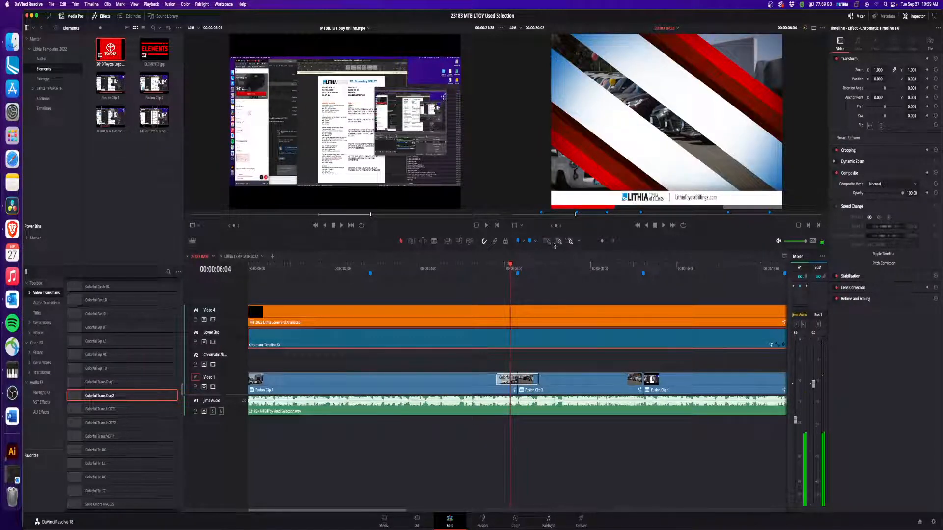
{"action": "left_click_drag", "start_coordinate": [510, 269], "coordinate": [549, 270]}
{"action": "left_click", "coordinate": [578, 241]}
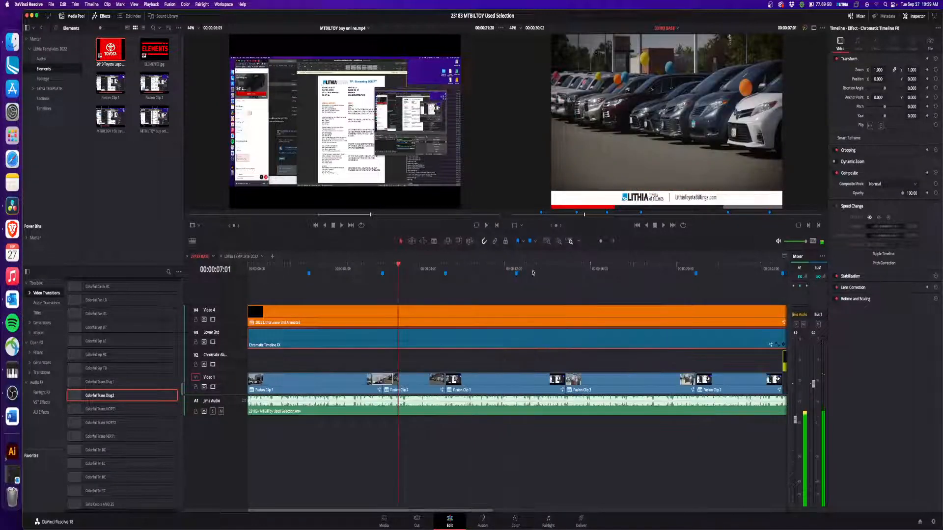
- Play and scrub the timeline from Marker 1 through Fusion Clip 2 to review the car-lot shot
{"action": "left_click", "coordinate": [382, 273]}
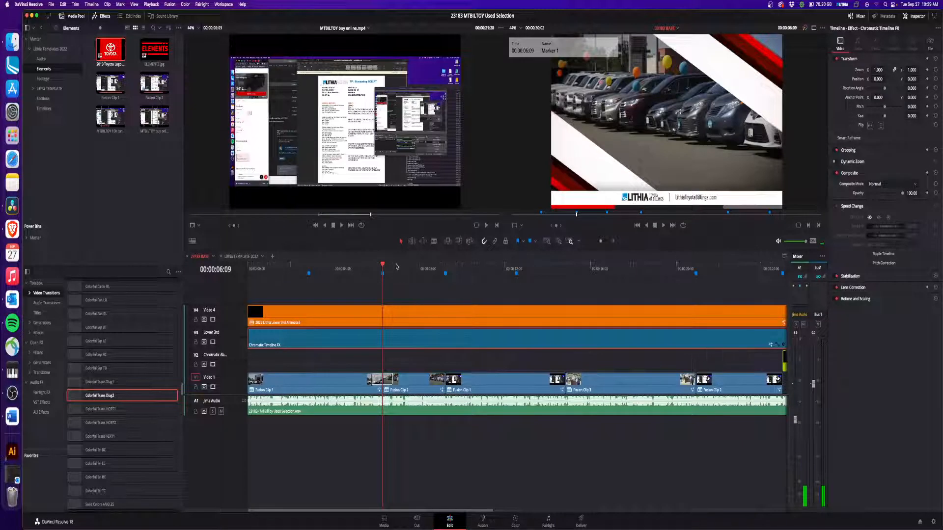
{"action": "key", "text": "space"}
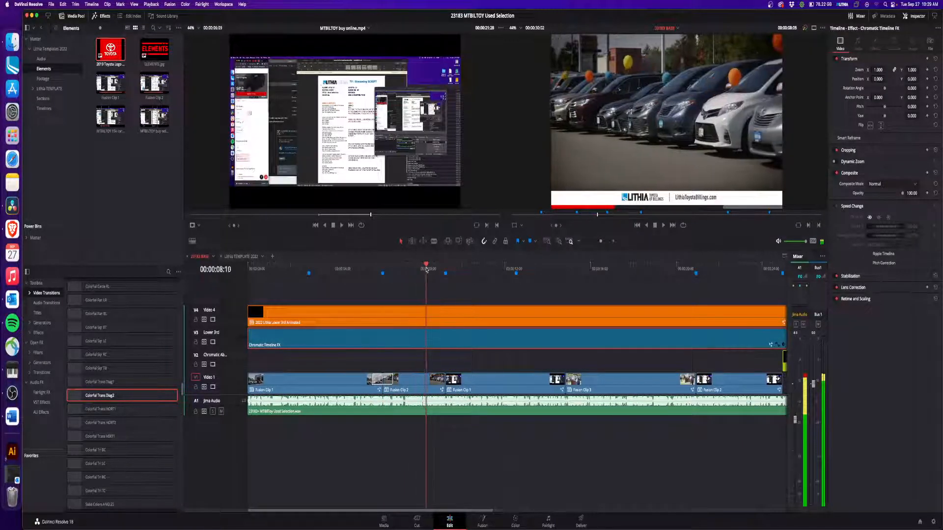
{"action": "left_click_drag", "start_coordinate": [426, 270], "coordinate": [427, 270]}
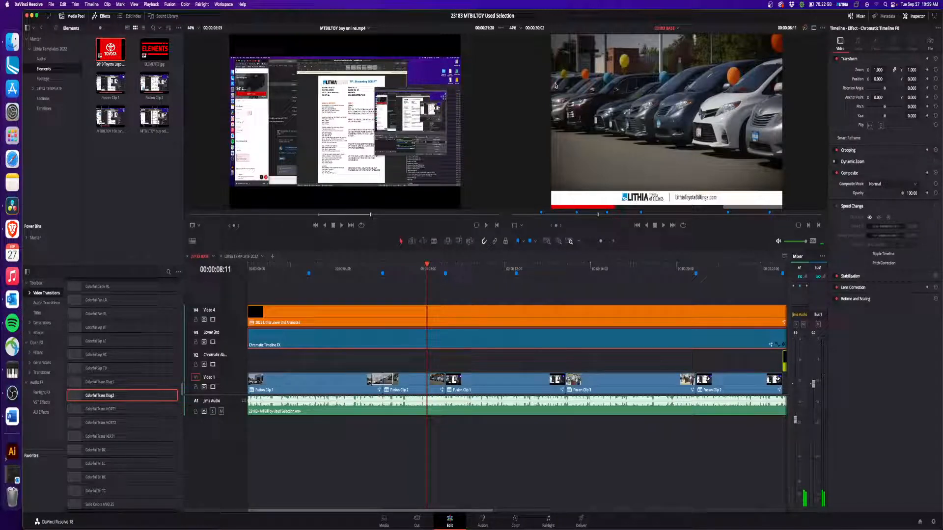
{"action": "key", "text": "space"}
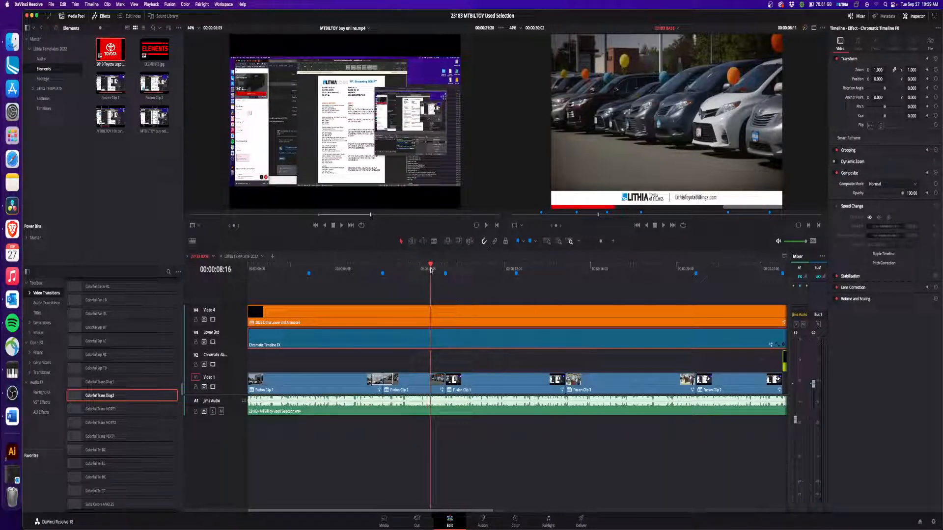
{"action": "key", "text": "j"}
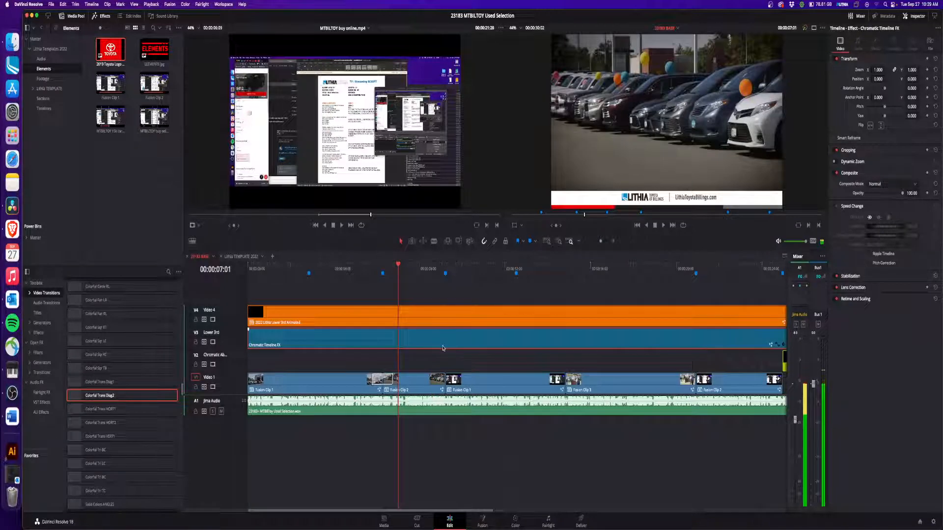
- Open Fusion Clip 2 in Fusion and merge a text node over its media input before the output
{"action": "right_click", "coordinate": [427, 384]}
{"action": "left_click", "coordinate": [468, 266]}
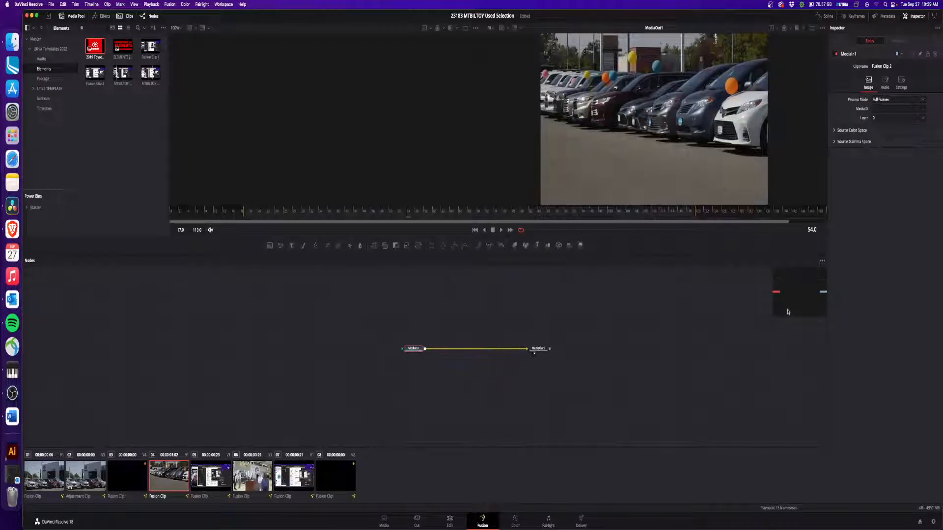
{"action": "left_click_drag", "start_coordinate": [292, 246], "coordinate": [420, 348]}
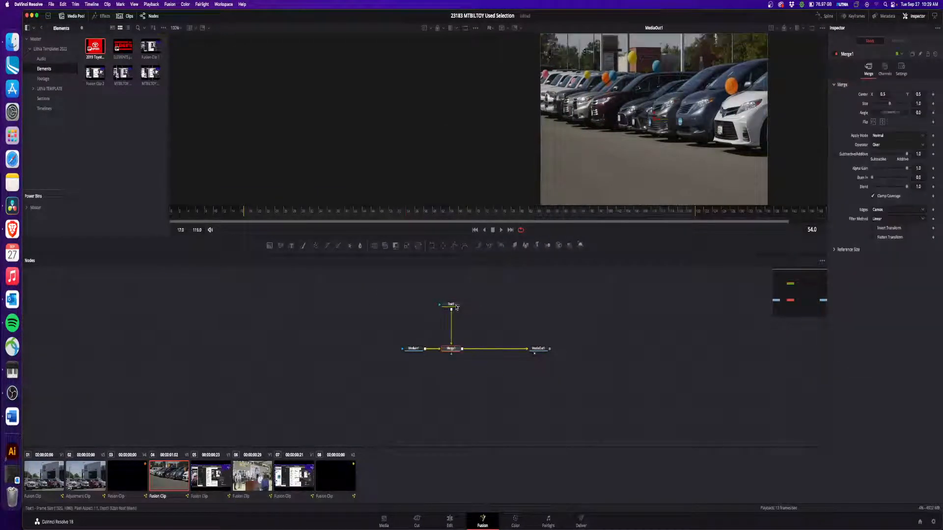
- Set the new text node's wording to "ALL MAKES & MODELS"
{"action": "left_click", "coordinate": [451, 305]}
{"action": "left_click", "coordinate": [866, 137]}
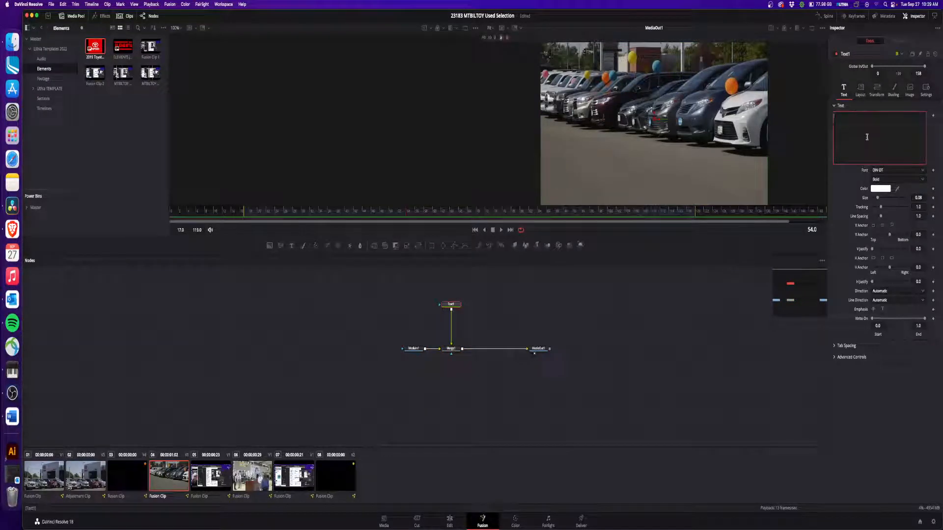
{"action": "type", "text": "ALL MA"}
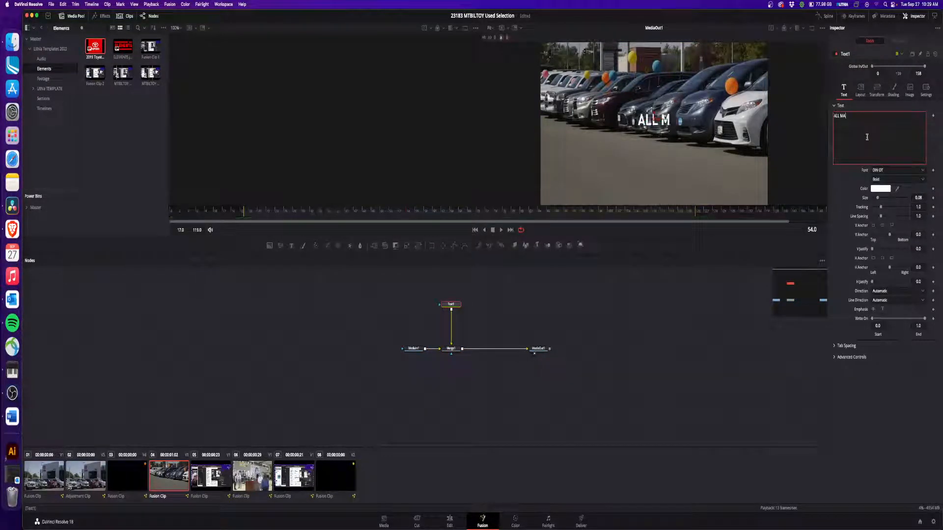
{"action": "type", "text": "KES &"}
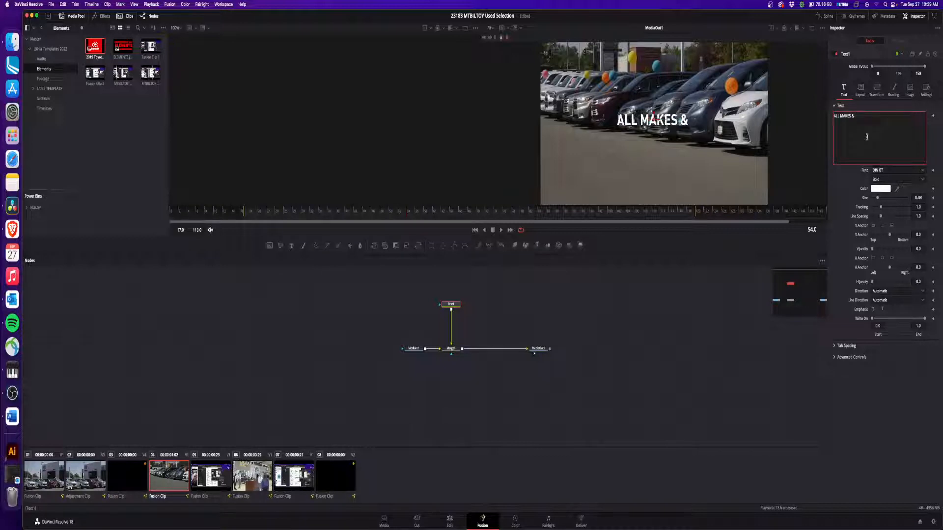
{"action": "type", "text": " MODELS"}
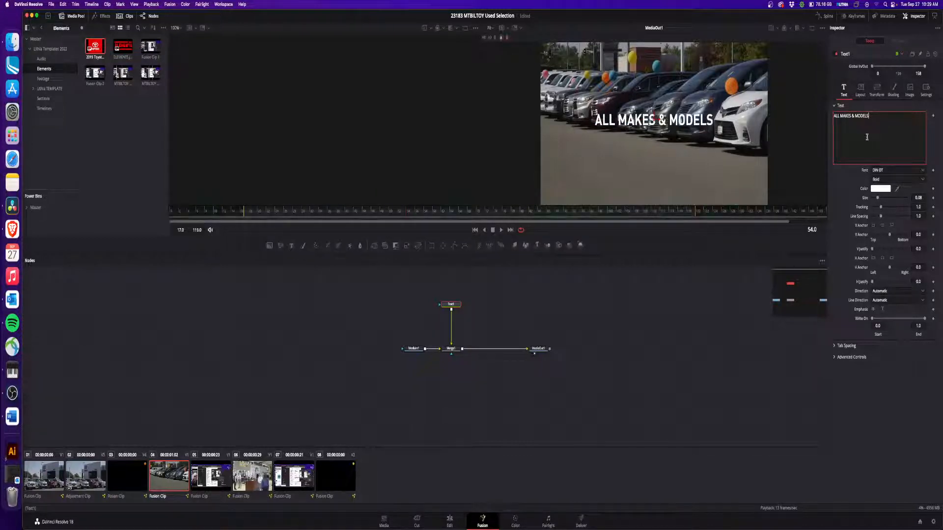
- Enlarge the title text to a size of 0.1342 and save the project
{"action": "left_click_drag", "start_coordinate": [877, 198], "coordinate": [915, 205]}
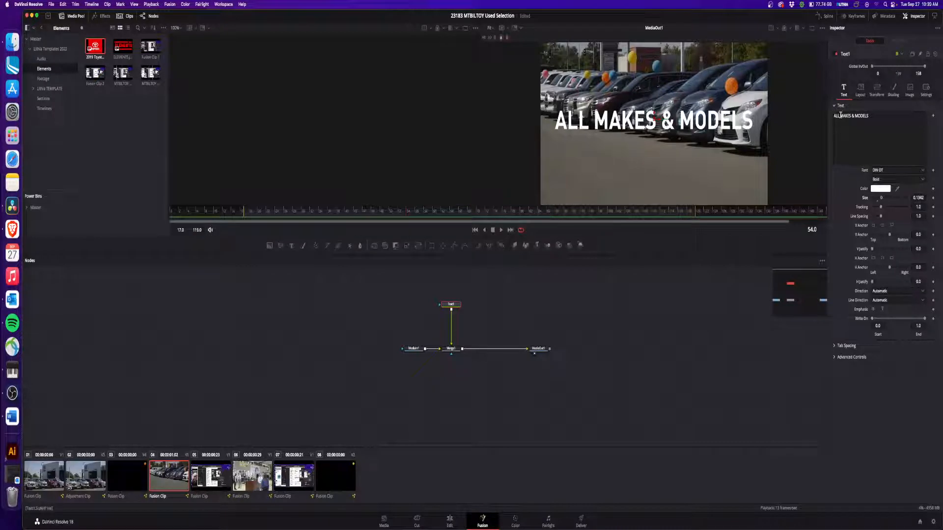
{"action": "left_click", "coordinate": [847, 140]}
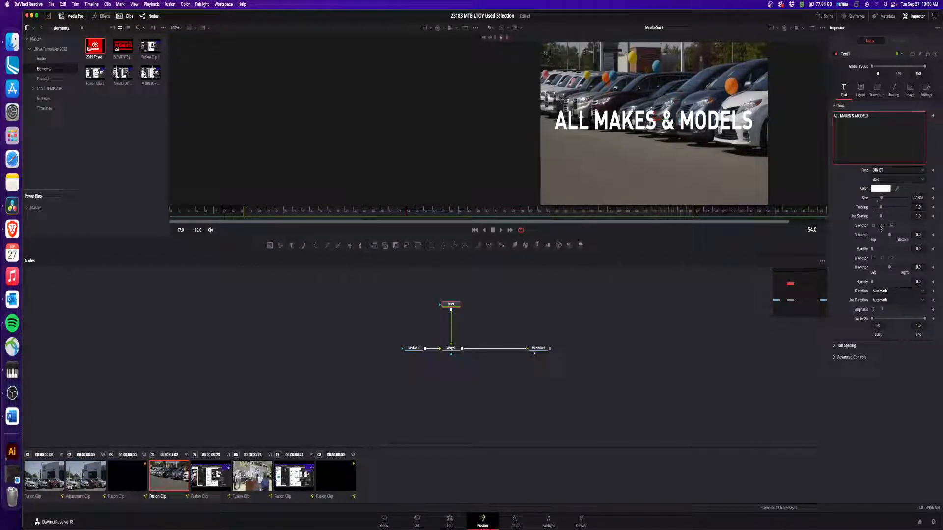
{"action": "key", "text": "super+s"}
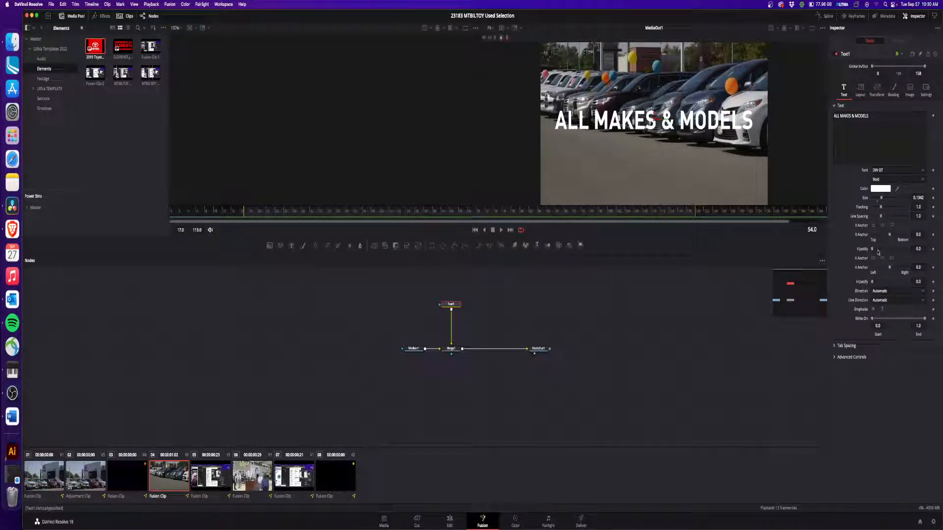
- Break the title into two lines so that "& MODELS" starts on the second line
{"action": "left_click", "coordinate": [851, 116]}
{"action": "key", "text": "BackSpace"}
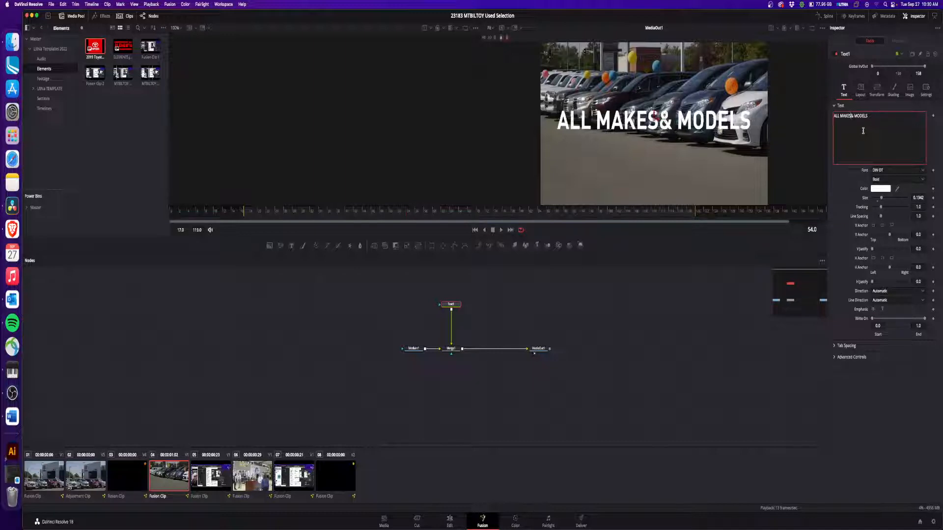
{"action": "key", "text": "Return"}
- Set the title's size to 0.2163 and line spacing to 0.6921, and show the text node in the free viewer
{"action": "left_click_drag", "start_coordinate": [881, 197], "coordinate": [854, 226]}
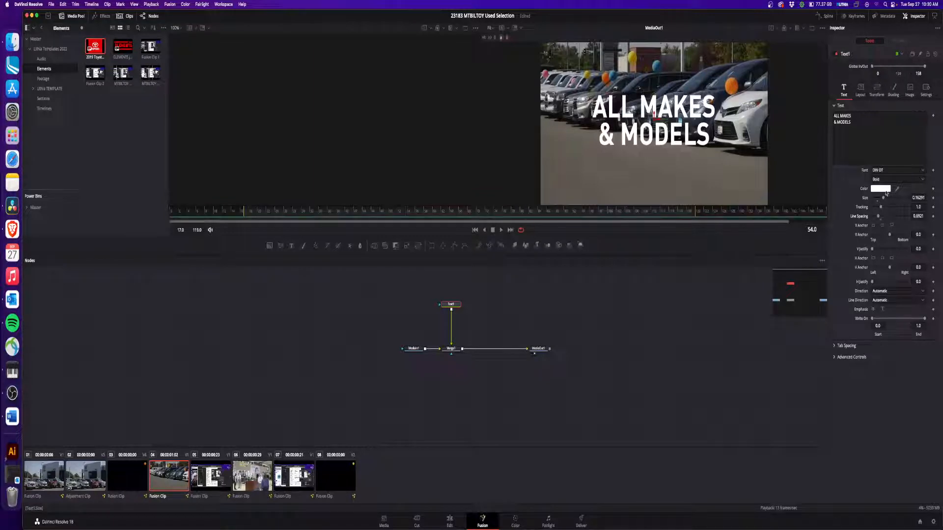
{"action": "left_click_drag", "start_coordinate": [885, 199], "coordinate": [906, 199]}
{"action": "key", "text": "1"}
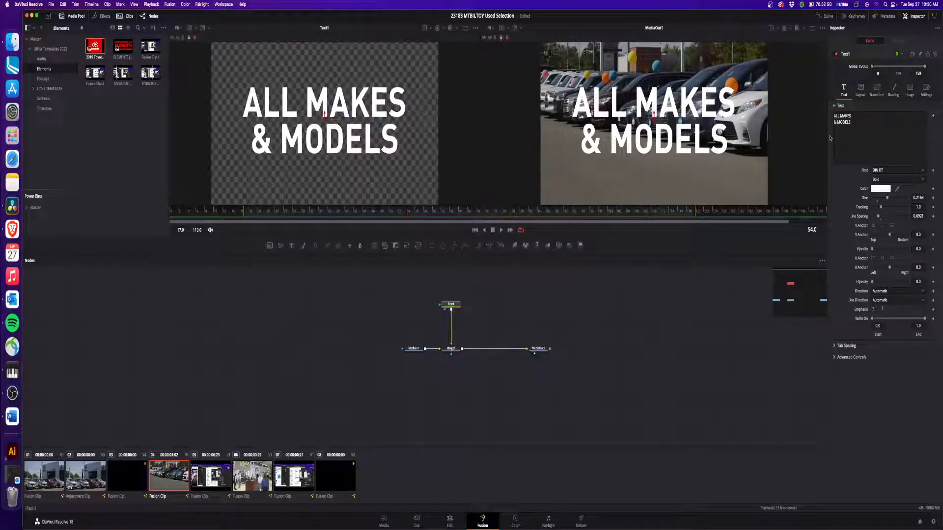
- Enlarge the "& MODELS" line to 0.2435 with character level styling and set the title's overall line spacing to 0.6197
{"action": "right_click", "coordinate": [857, 122]}
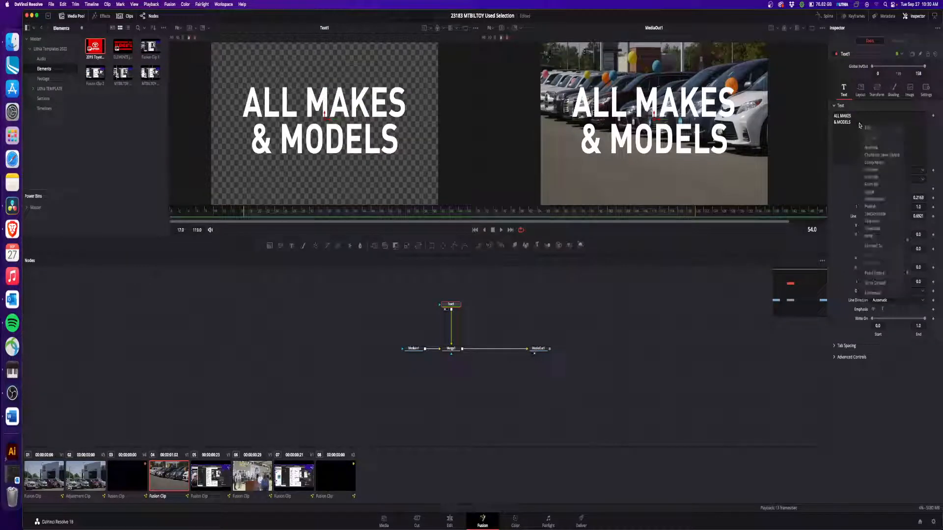
{"action": "left_click", "coordinate": [881, 151]}
{"action": "left_click", "coordinate": [898, 41]}
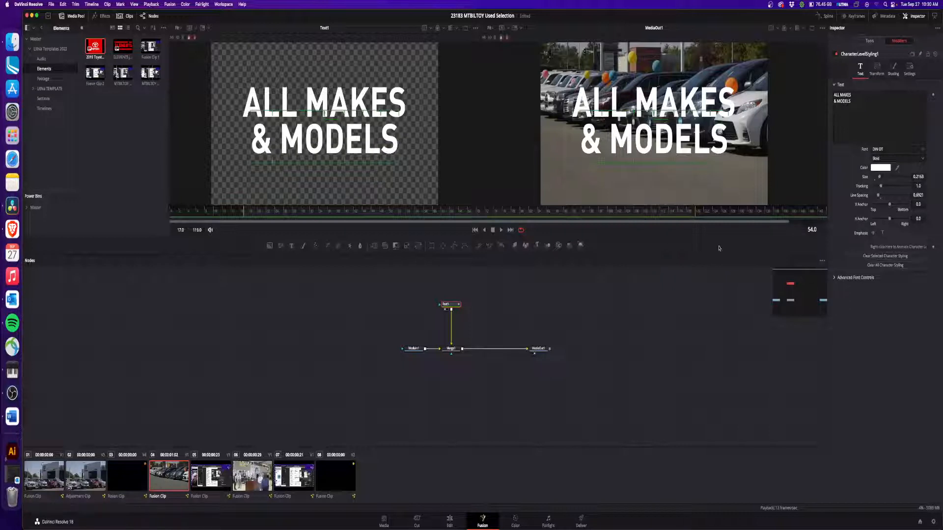
{"action": "left_click_drag", "start_coordinate": [879, 177], "coordinate": [890, 181]}
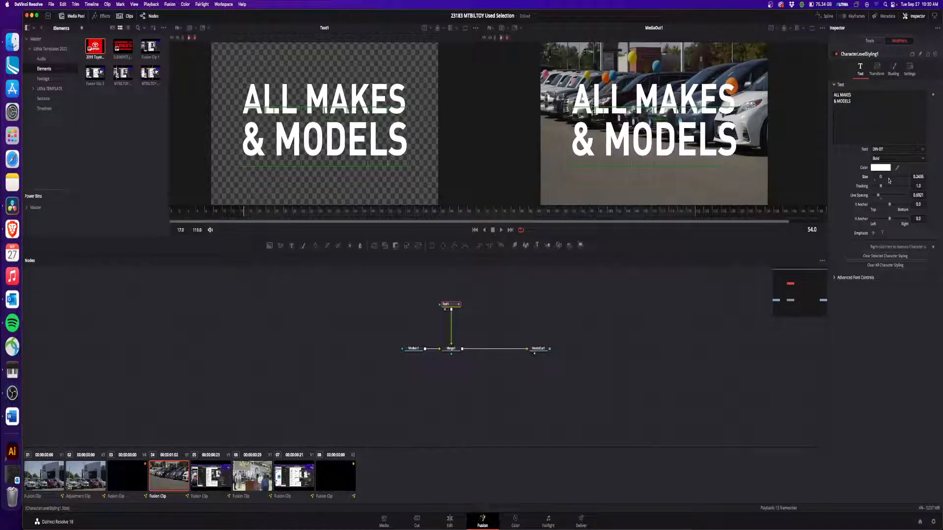
{"action": "left_click", "coordinate": [869, 41]}
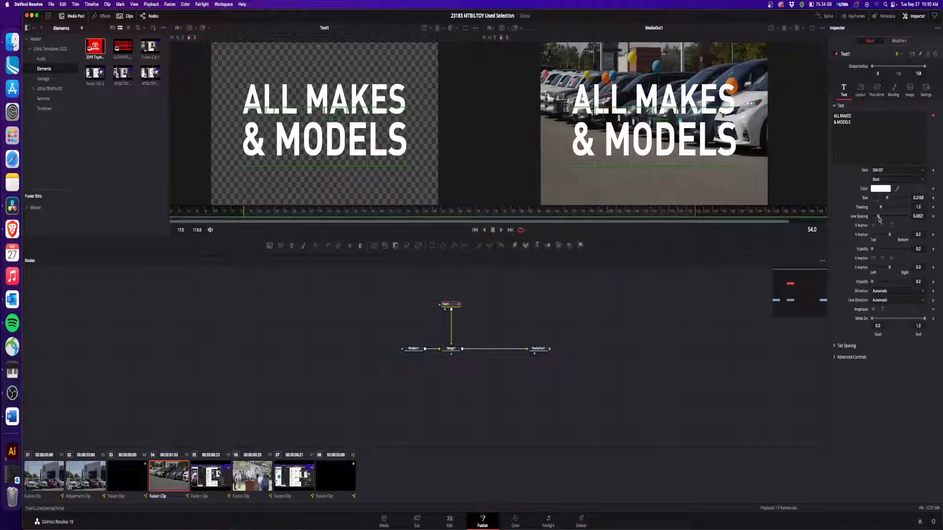
{"action": "left_click_drag", "start_coordinate": [879, 219], "coordinate": [877, 219]}
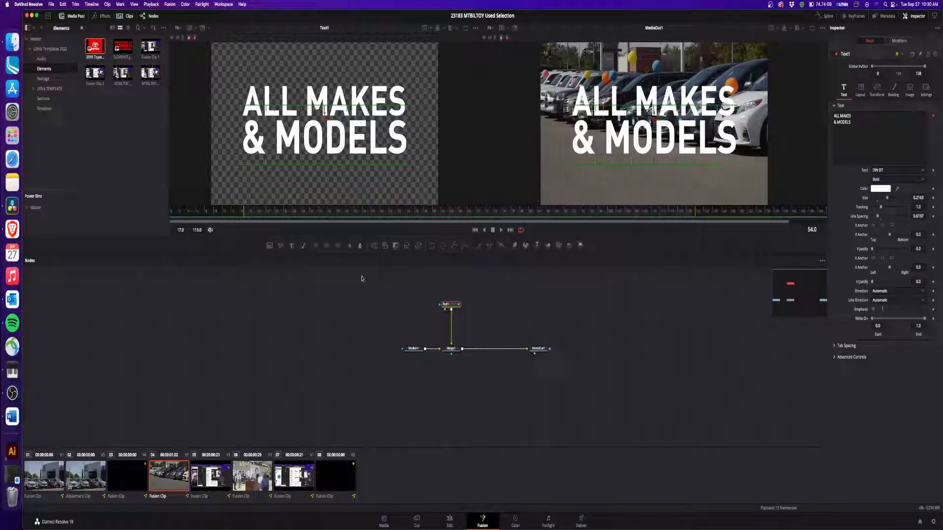
- Add a second text node merged with the title text and place its merge node directly below the first text node
{"action": "left_click", "coordinate": [292, 246]}
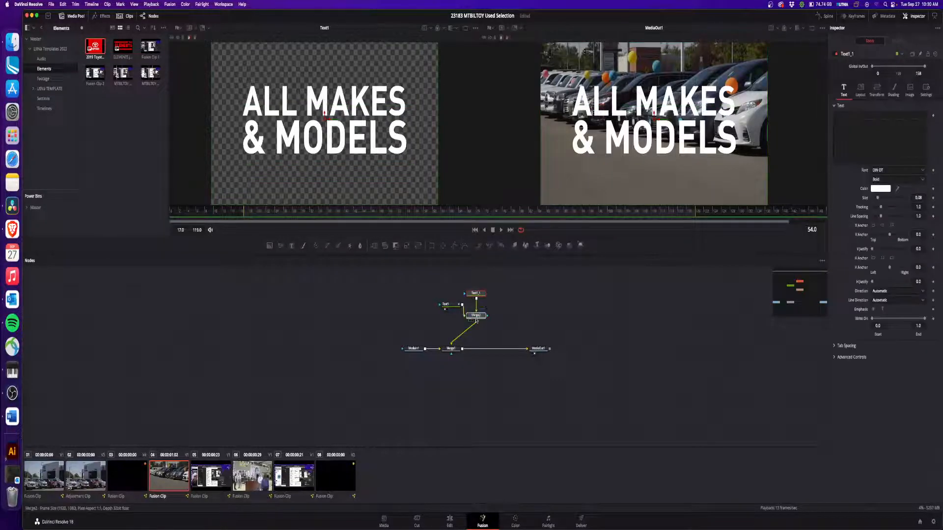
{"action": "left_click_drag", "start_coordinate": [476, 311], "coordinate": [450, 326]}
{"action": "left_click", "coordinate": [450, 326]}
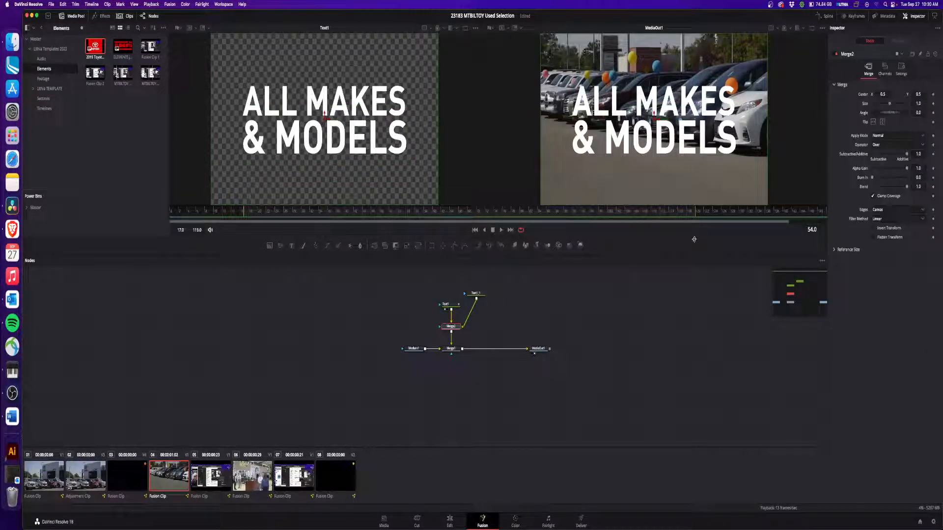
- Set the second text node's wording to "NEARLY"
{"action": "left_click", "coordinate": [475, 293]}
{"action": "left_click", "coordinate": [856, 146]}
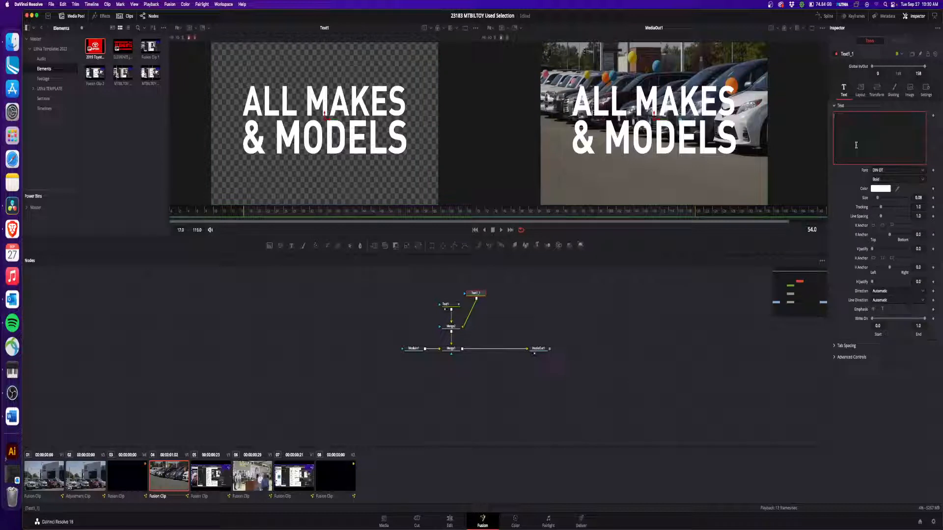
{"action": "type", "text": "NEARLY"}
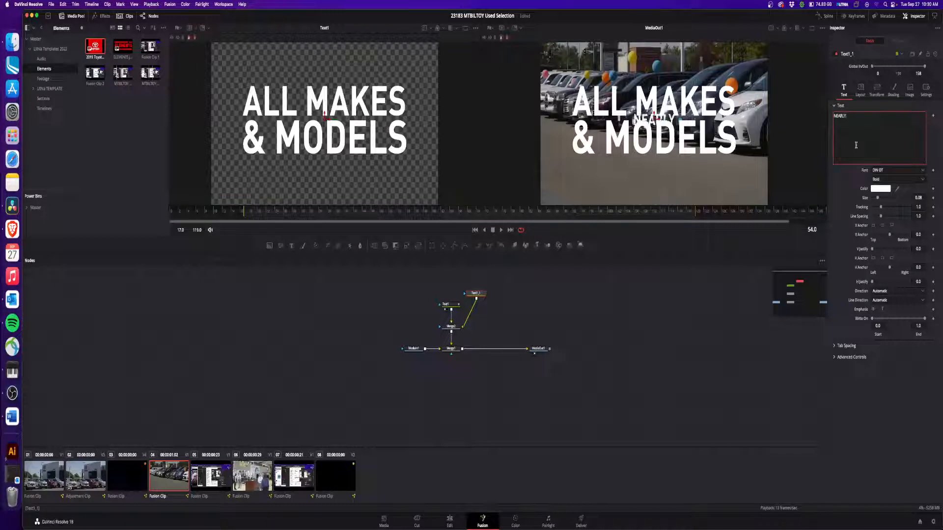
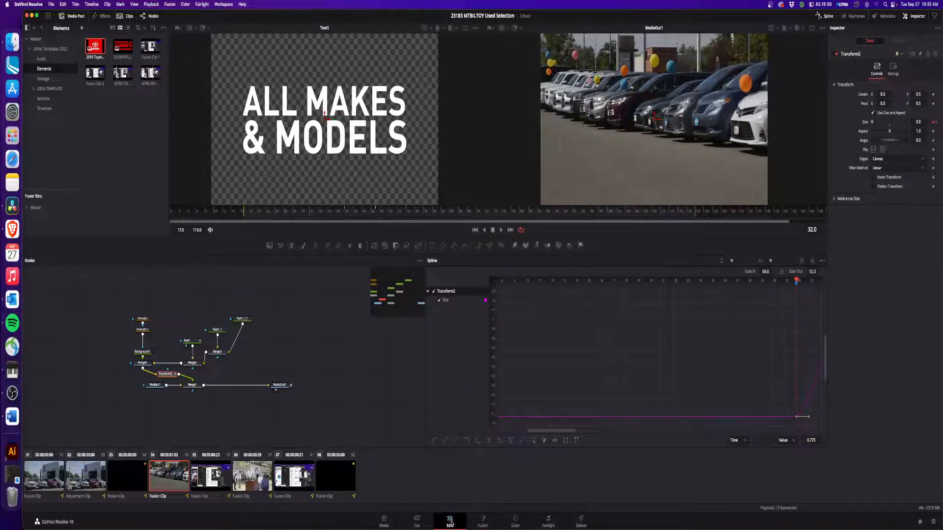
- Return to the edit timeline and play through Fusion Clip 2 past Marker 2 to review its title animation
{"action": "left_click_drag", "start_coordinate": [593, 275], "coordinate": [705, 284]}
{"action": "key", "text": "super+minus"}
{"action": "key", "text": "super+minus"}
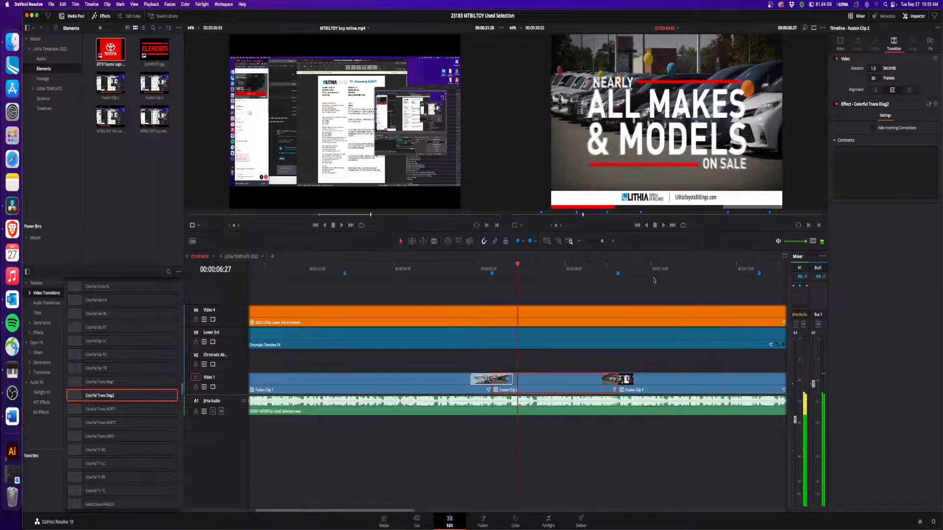
{"action": "left_click_drag", "start_coordinate": [519, 269], "coordinate": [582, 283]}
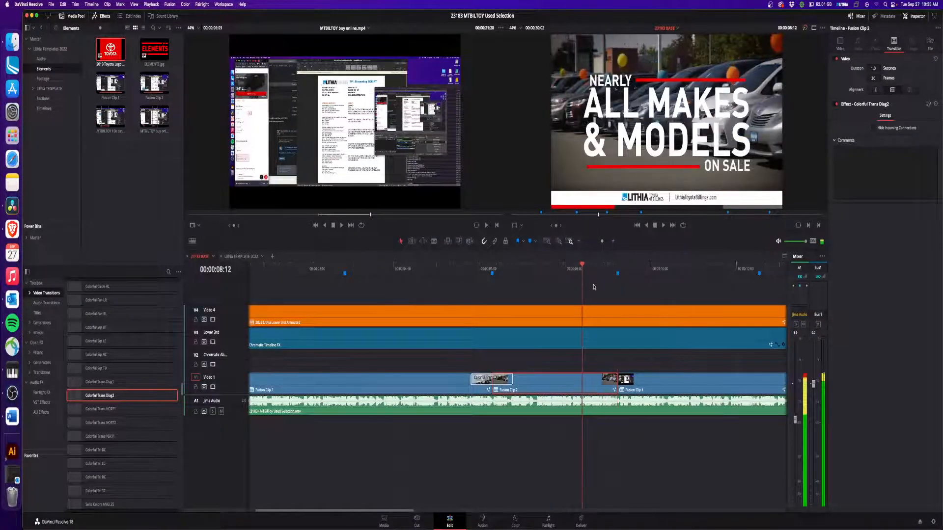
{"action": "key", "text": "space"}
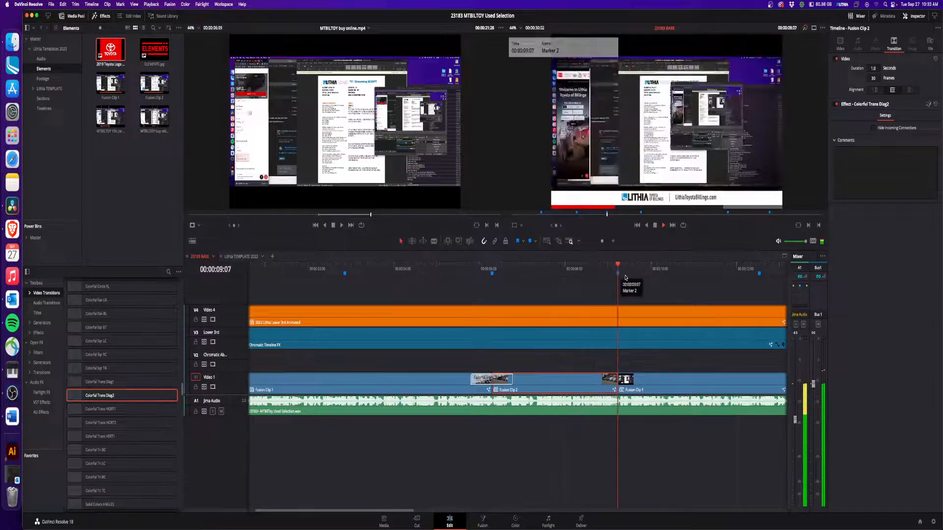
{"action": "key", "text": "space"}
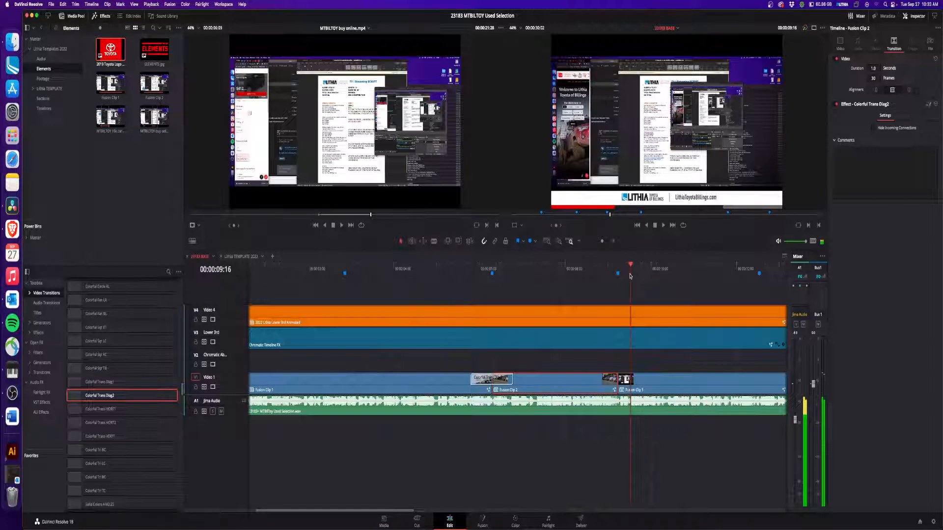
- Add the second horizontal Colorful Trans transition at the end of Fusion Clip 2, on the cut at Marker 2
{"action": "scroll", "coordinate": [524, 399], "scroll_direction": "right", "scroll_amount": 5}
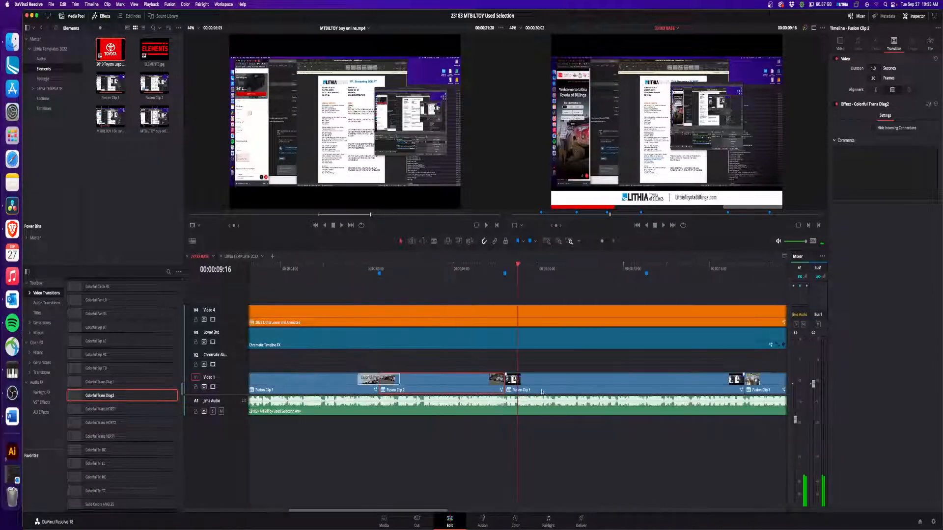
{"action": "left_click", "coordinate": [552, 392]}
{"action": "left_click_drag", "start_coordinate": [98, 422], "coordinate": [530, 388]}
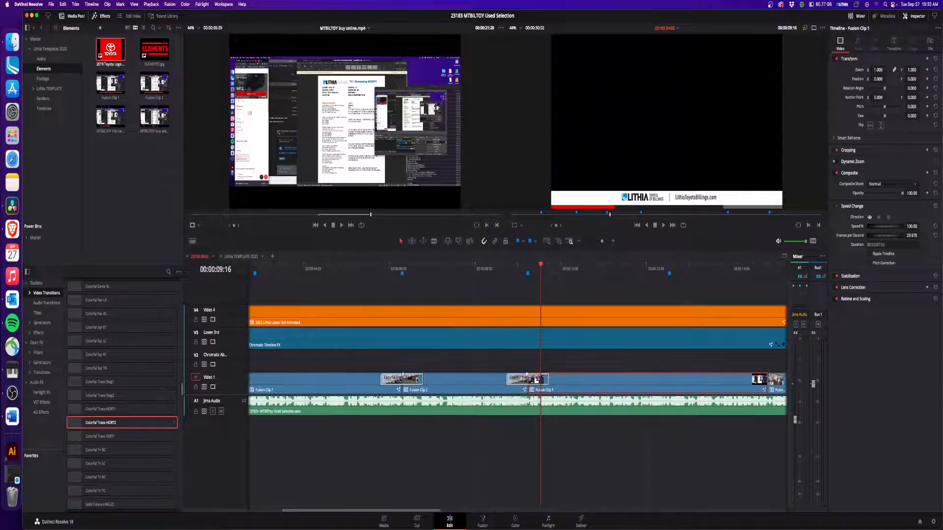
- Open the diagonal transition at the start of Fusion Clip 2 in Fusion and hide the spline editor
{"action": "right_click", "coordinate": [417, 382]}
{"action": "left_click", "coordinate": [438, 410]}
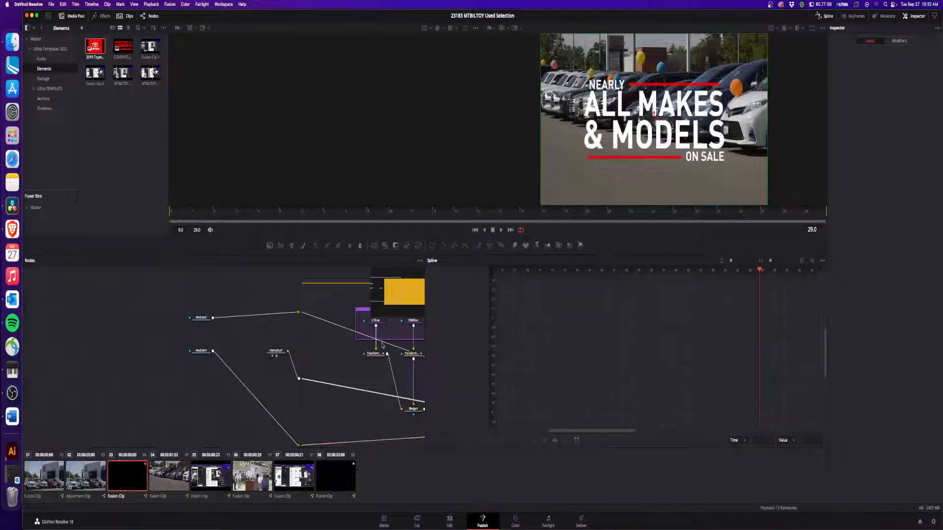
{"action": "left_click", "coordinate": [828, 16]}
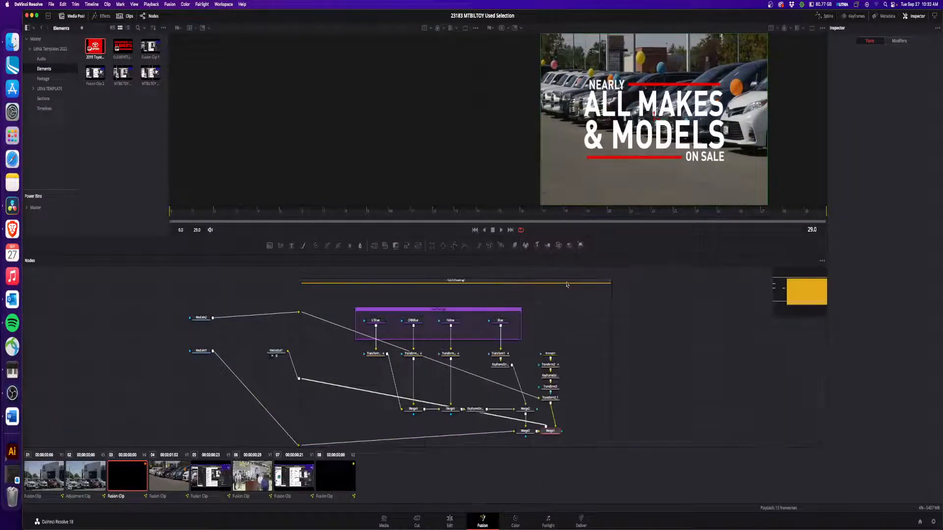
- Copy the ColorChanger node group from the first transition into the Fusion composition of the Colorful Trans HORT2 transition at Marker 2
{"action": "left_click", "coordinate": [511, 313]}
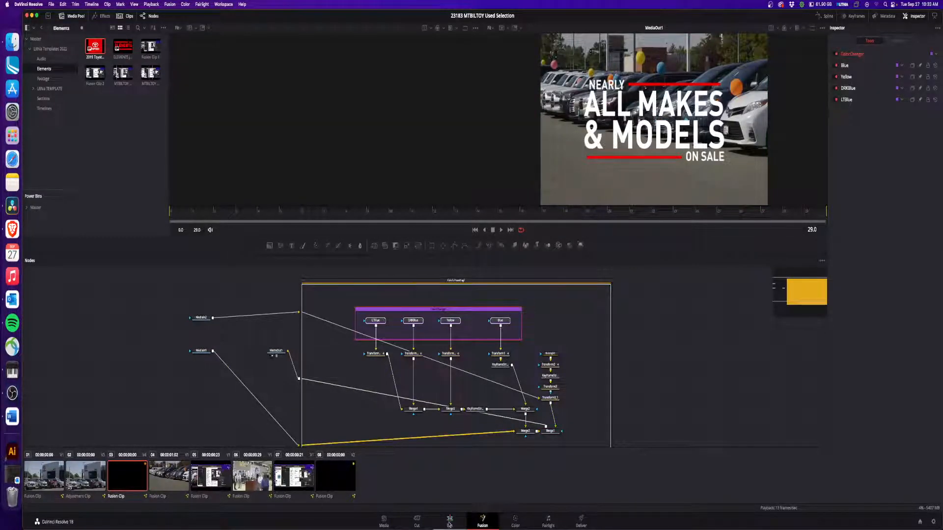
{"action": "left_click", "coordinate": [449, 521]}
{"action": "right_click", "coordinate": [637, 380]}
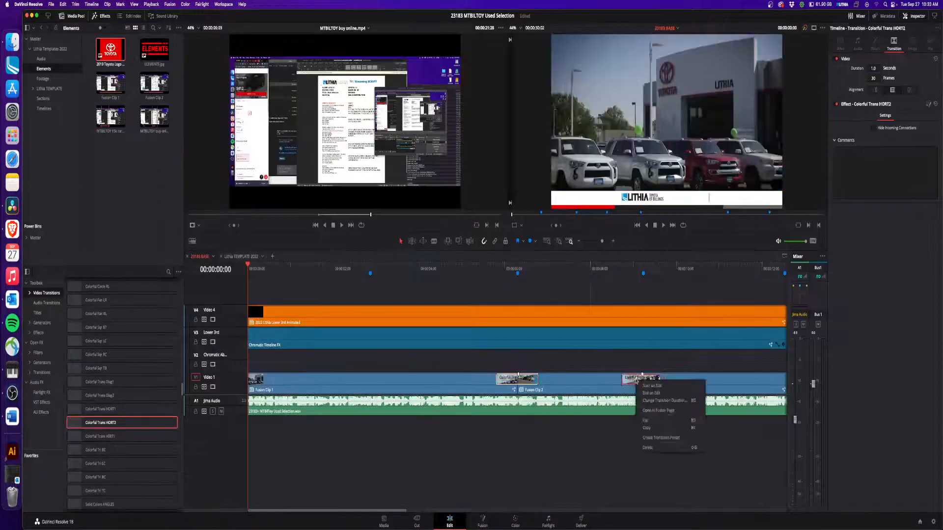
{"action": "left_click", "coordinate": [655, 412]}
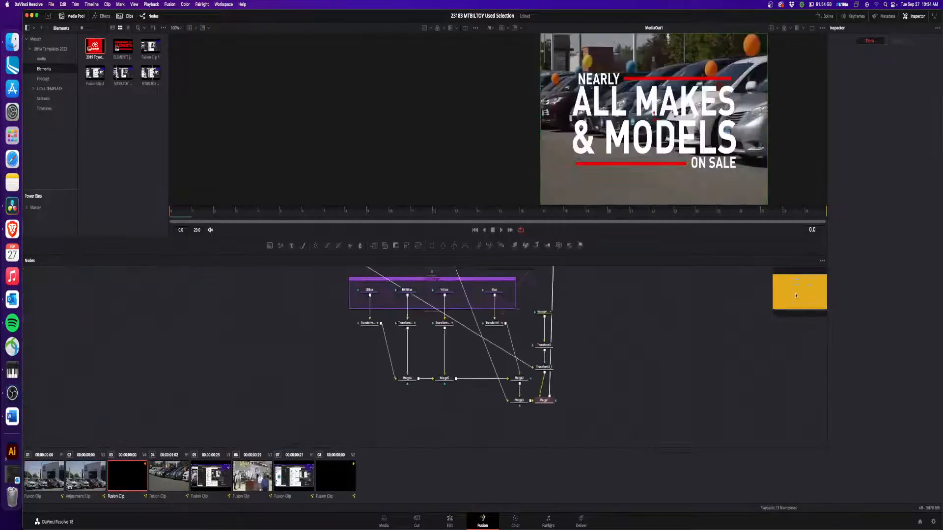
{"action": "key", "text": "super+v"}
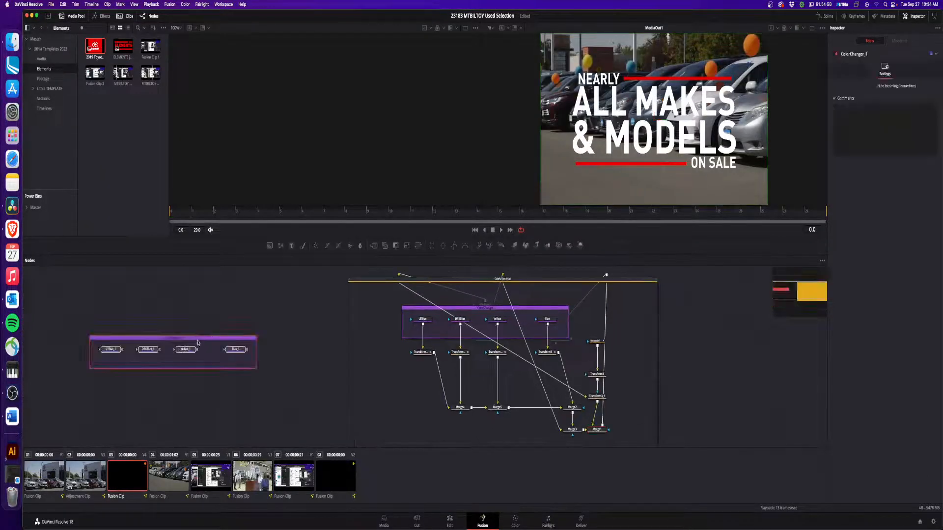
- Match the LTBlue and DRKBlue background colours to the bright red and dark red of their pasted copies
{"action": "left_click", "coordinate": [118, 353]}
{"action": "key", "text": "1"}
{"action": "left_click", "coordinate": [423, 319]}
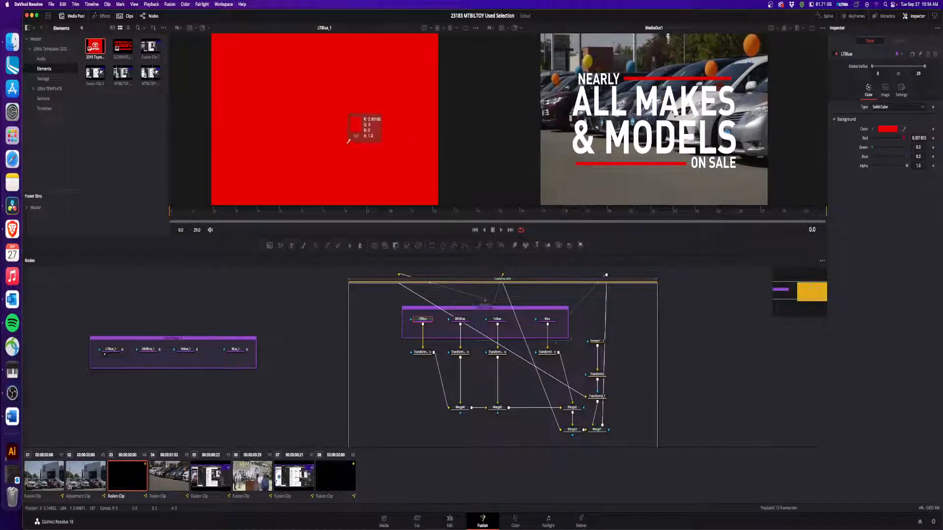
{"action": "left_click", "coordinate": [148, 349]}
{"action": "key", "text": "1"}
{"action": "left_click", "coordinate": [460, 319]}
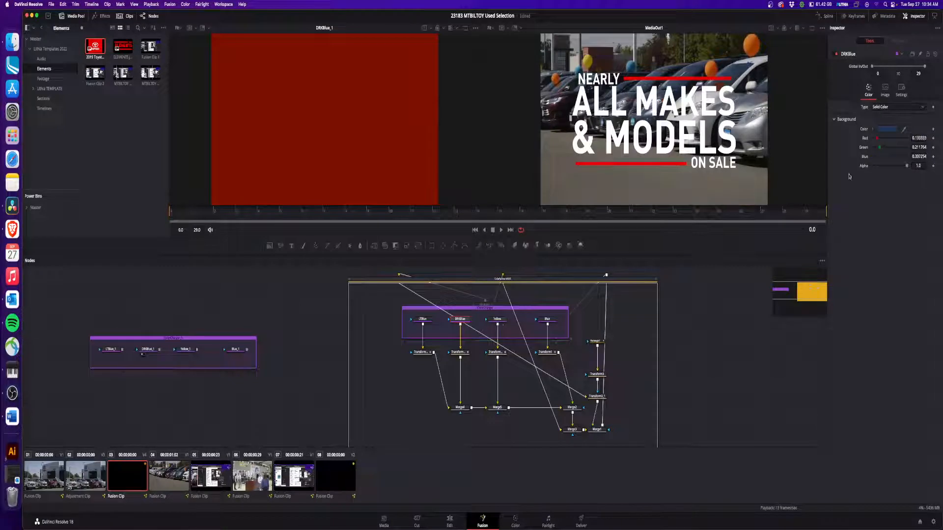
- Match the Yellow and Blue background colours to the dark maroon and white of their pasted copies
{"action": "left_click", "coordinate": [187, 350]}
{"action": "key", "text": "1"}
{"action": "left_click", "coordinate": [498, 320]}
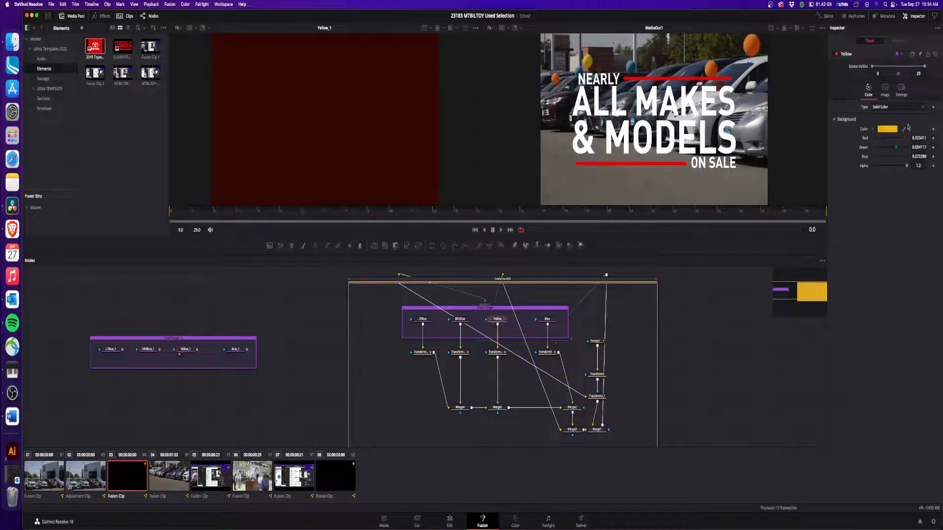
{"action": "left_click_drag", "start_coordinate": [904, 129], "coordinate": [377, 121]}
{"action": "left_click", "coordinate": [235, 349]}
{"action": "key", "text": "1"}
{"action": "left_click", "coordinate": [547, 319]}
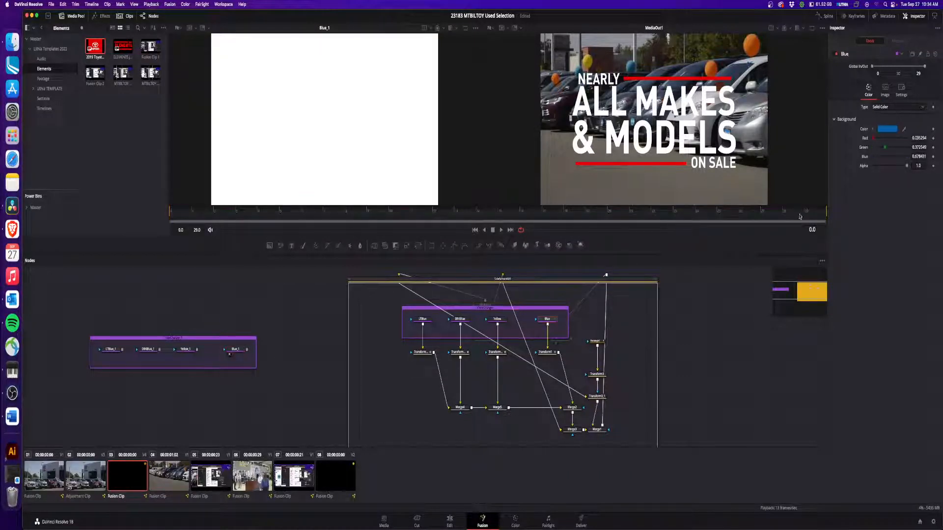
- Delete the pasted ColorChanger group and return to the edit timeline
{"action": "left_click", "coordinate": [245, 340]}
{"action": "key", "text": "Delete"}
{"action": "left_click", "coordinate": [449, 521]}
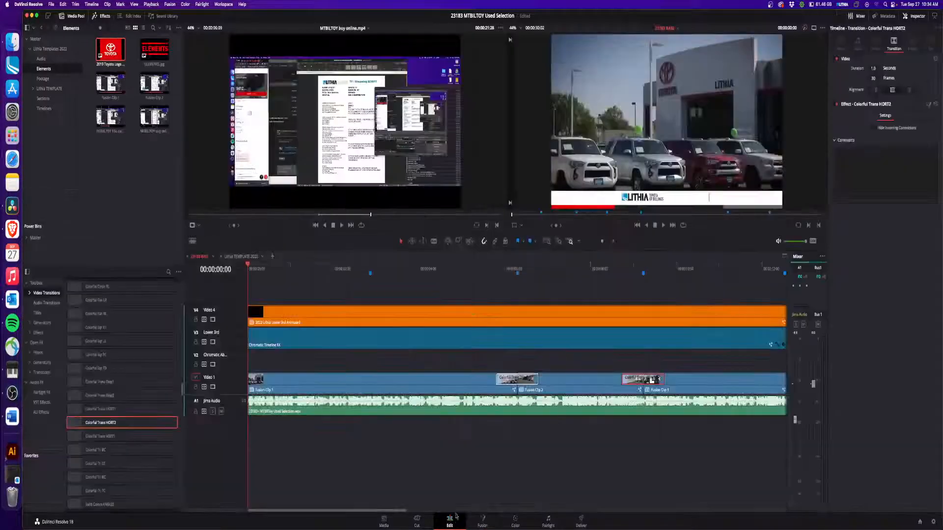
- Play through the transition at Marker 2 and the following Fusion Clip 1 website recording to review both
{"action": "left_click", "coordinate": [628, 268]}
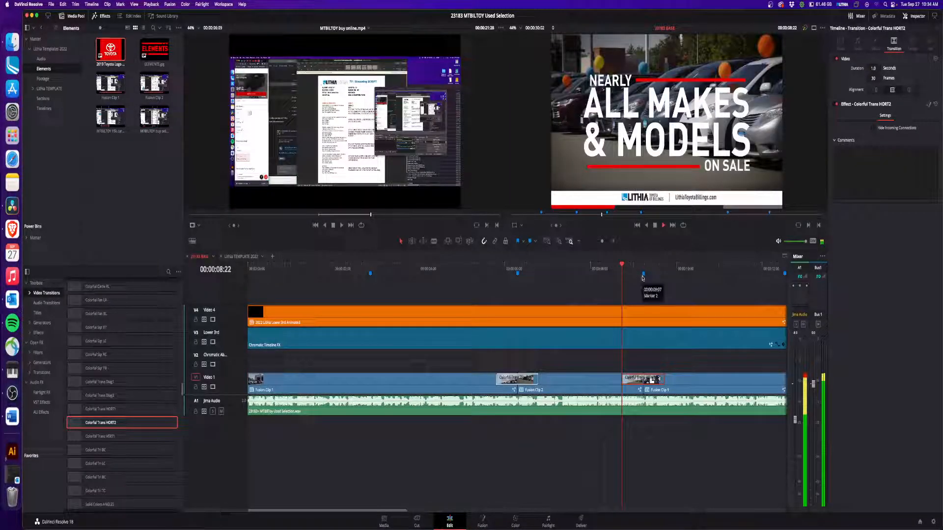
{"action": "left_click_drag", "start_coordinate": [632, 267], "coordinate": [666, 269]}
{"action": "key", "text": "shift+z"}
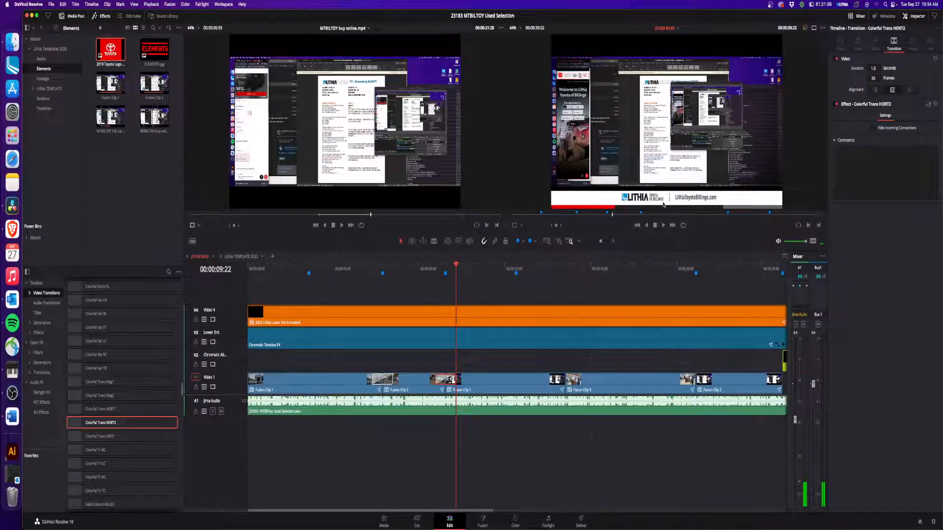
{"action": "left_click", "coordinate": [466, 271]}
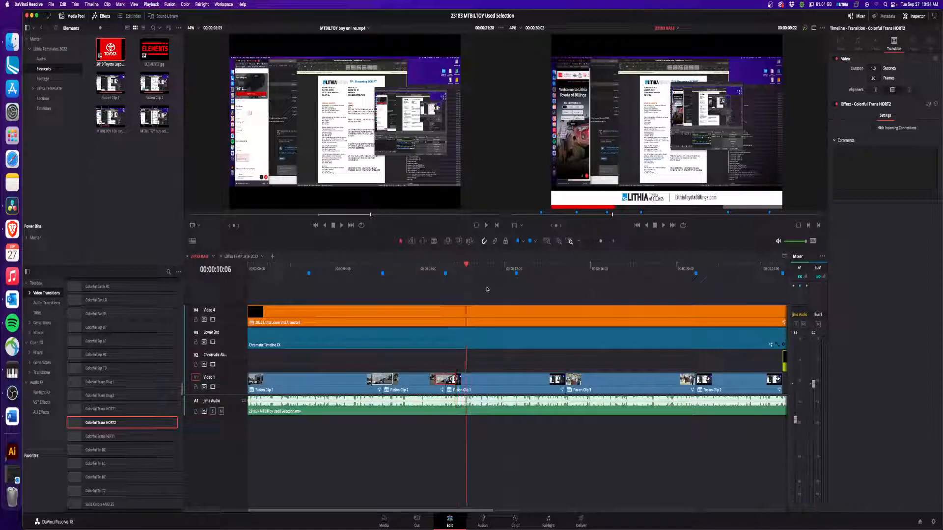
{"action": "right_click", "coordinate": [495, 384]}
{"action": "left_click", "coordinate": [480, 386]}
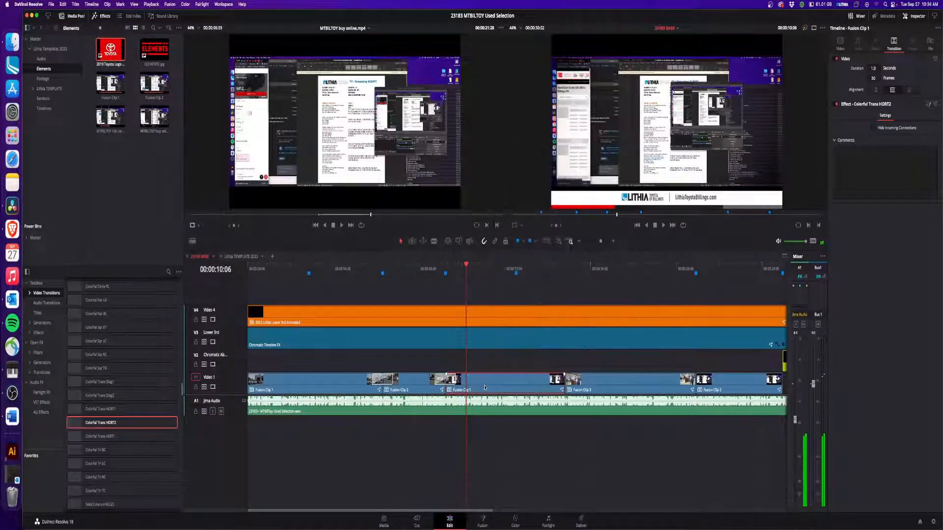
{"action": "key", "text": "space"}
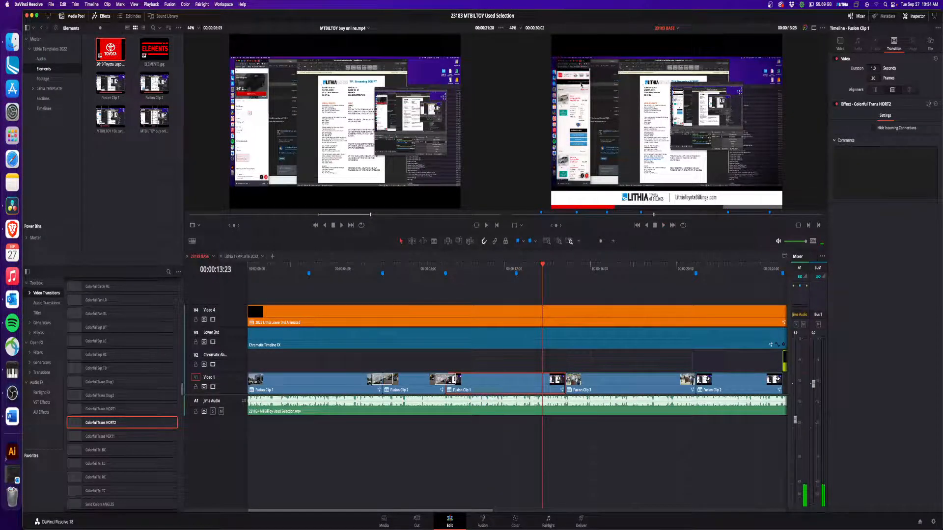
{"action": "left_click", "coordinate": [497, 268]}
{"action": "key", "text": "space"}
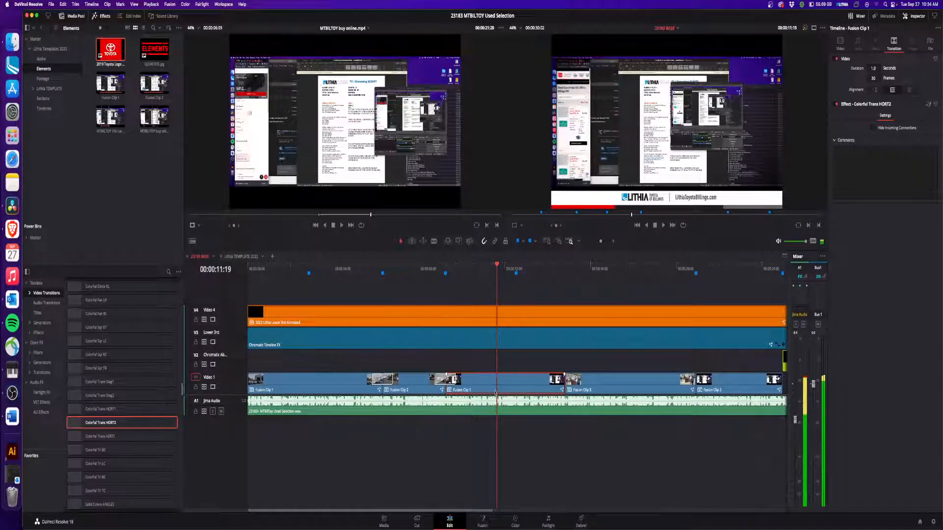
- Open the Fusion Clip 1 website recording after Marker 2 in Fusion and move MediaIn1 farther from MediaOut1
{"action": "right_click", "coordinate": [487, 391]}
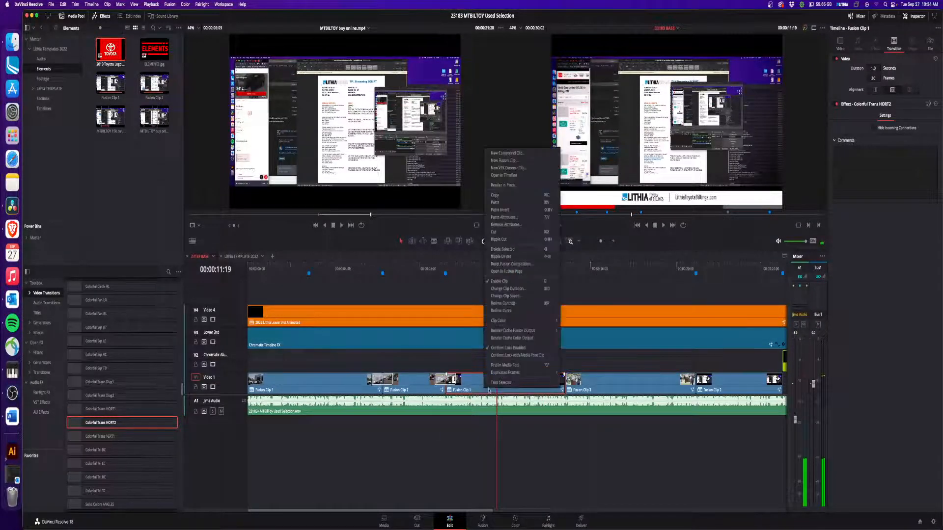
{"action": "left_click", "coordinate": [509, 272]}
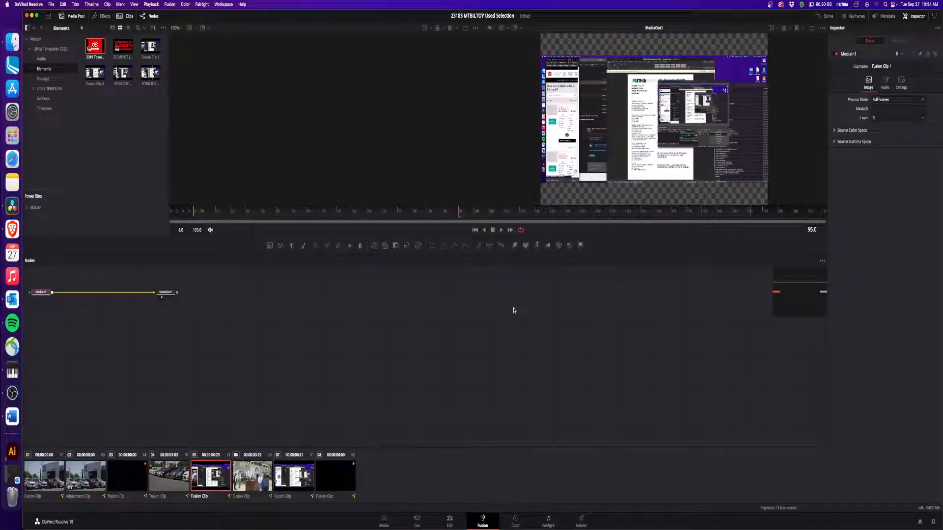
{"action": "left_click_drag", "start_coordinate": [797, 297], "coordinate": [791, 298]}
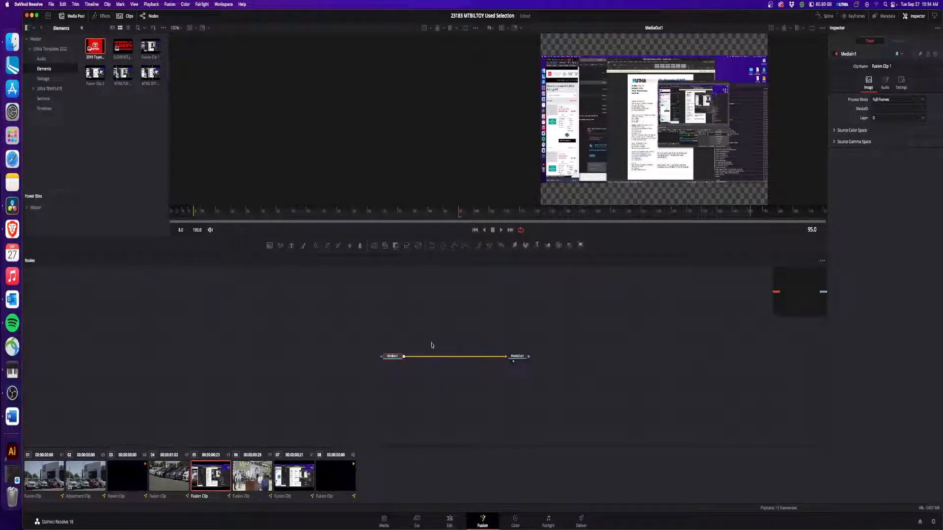
{"action": "left_click_drag", "start_coordinate": [393, 356], "coordinate": [318, 355]}
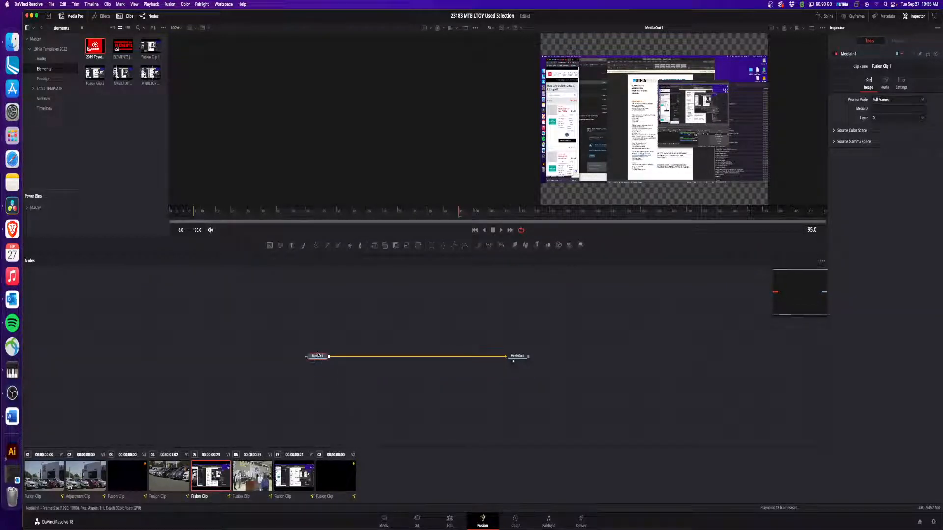
- Add a Loader node above the connection between MediaIn1 and MediaOut1
{"action": "left_click", "coordinate": [342, 317]}
{"action": "key", "text": "shift+space"}
{"action": "type", "text": "LOAD"}
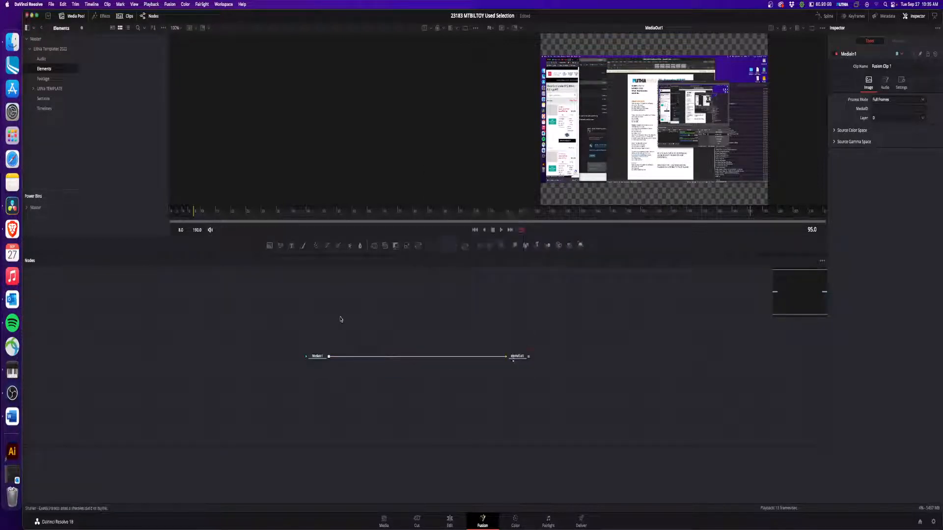
{"action": "key", "text": "Return"}
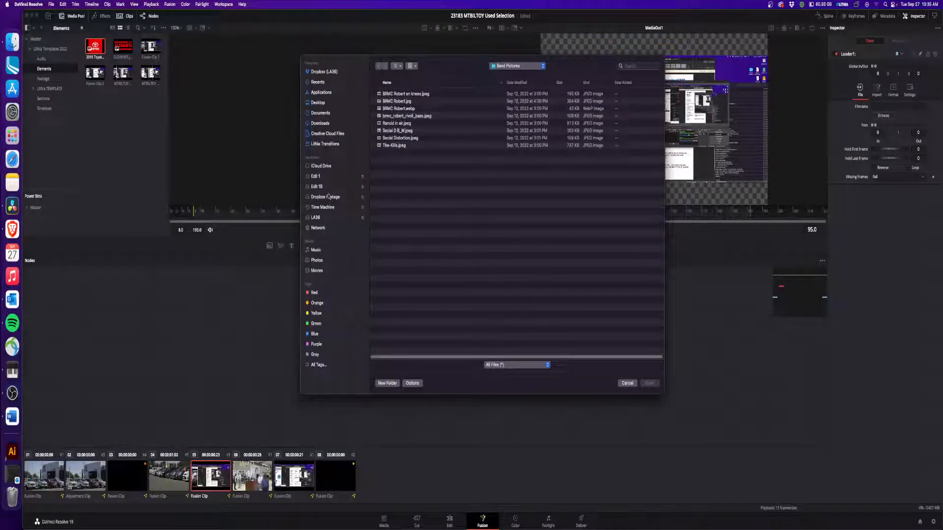
- Search the Stock Images folder inside Graphics_TB on the Edit 1 drive for a phone image
{"action": "left_click", "coordinate": [316, 176]}
{"action": "double_click", "coordinate": [405, 146]}
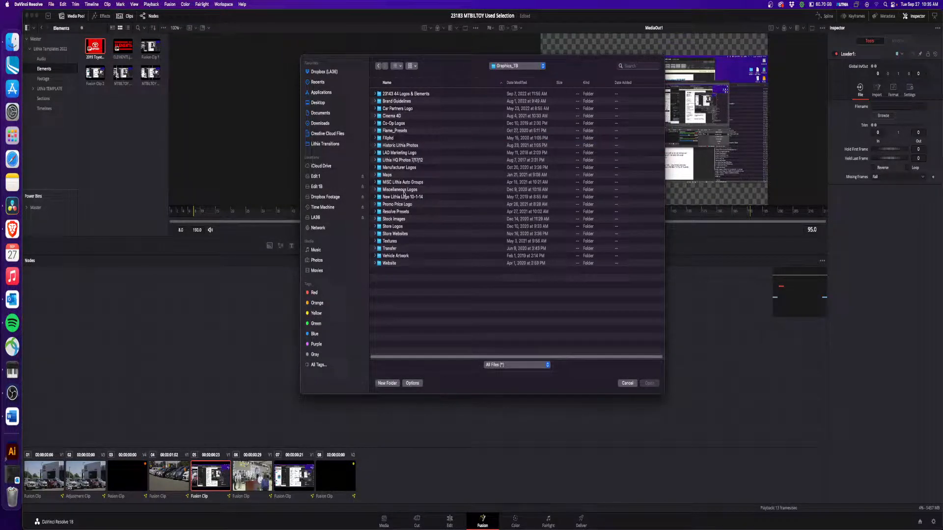
{"action": "double_click", "coordinate": [401, 219]}
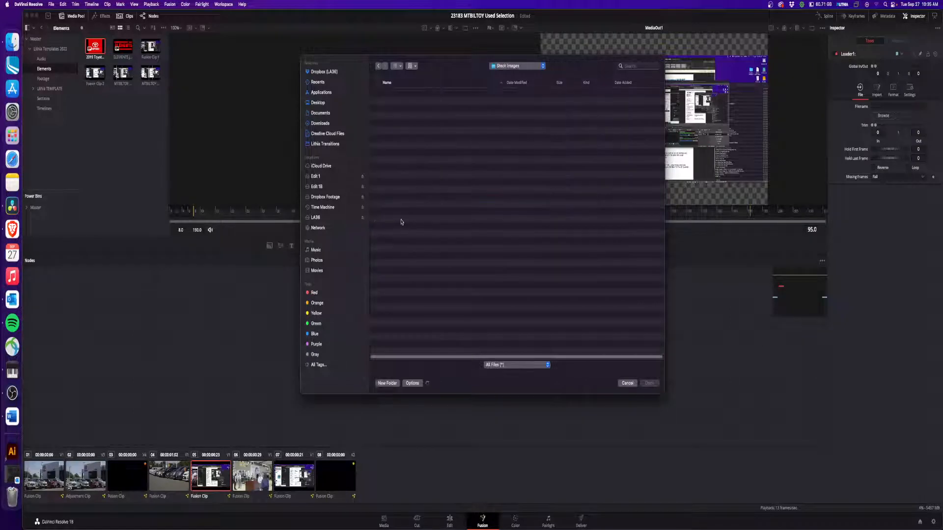
{"action": "left_click", "coordinate": [401, 153]}
{"action": "type", "text": "ch"}
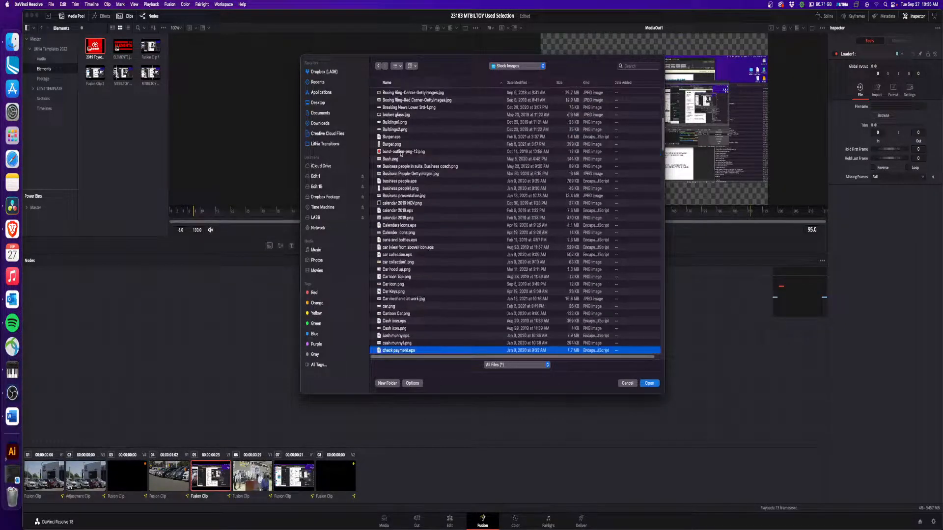
{"action": "scroll", "coordinate": [462, 281], "scroll_direction": "down", "scroll_amount": 3}
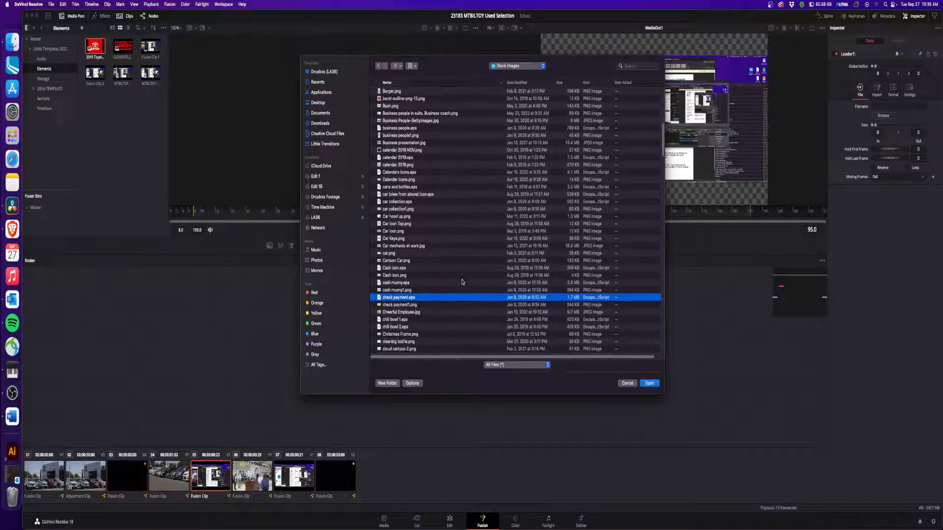
{"action": "left_click", "coordinate": [378, 67]}
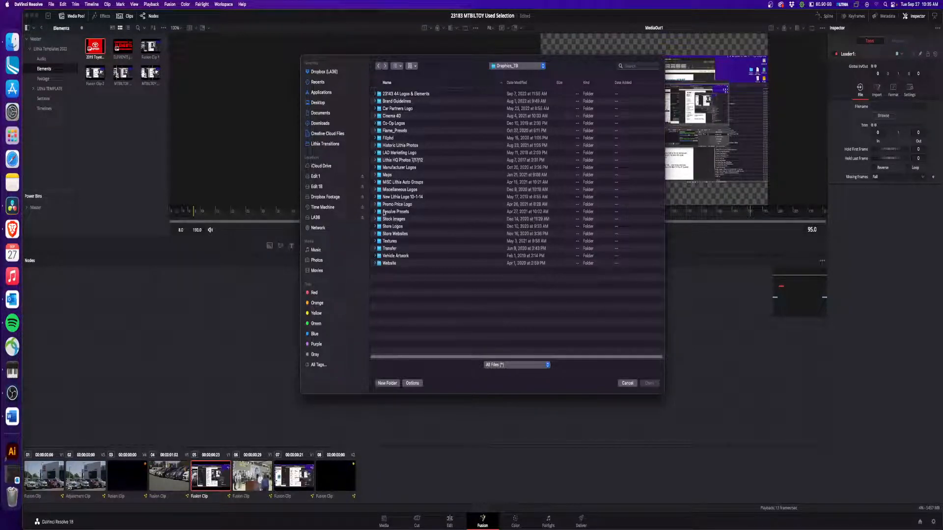
- Go to the Graphic Elements folder inside Shoot_Footage_TB and find Cell Phone.png
{"action": "left_click", "coordinate": [379, 68]}
{"action": "double_click", "coordinate": [393, 190]}
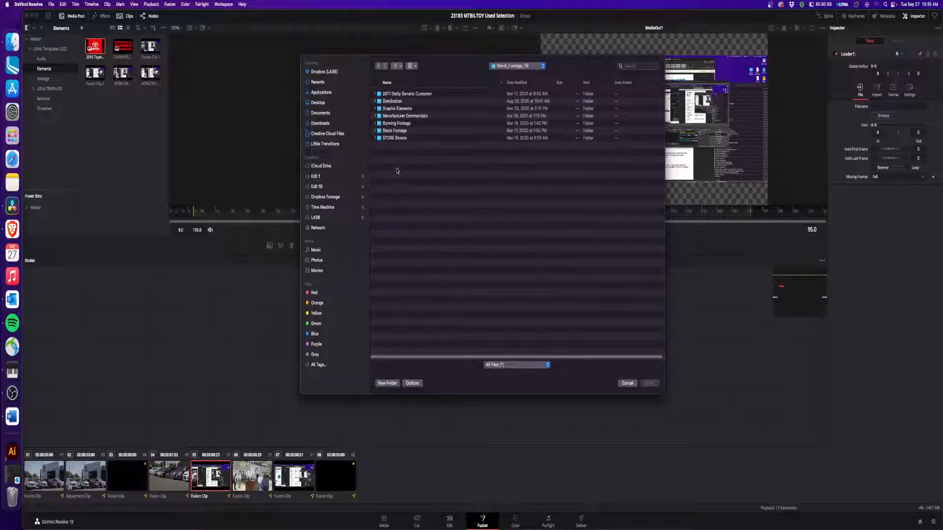
{"action": "double_click", "coordinate": [396, 108]}
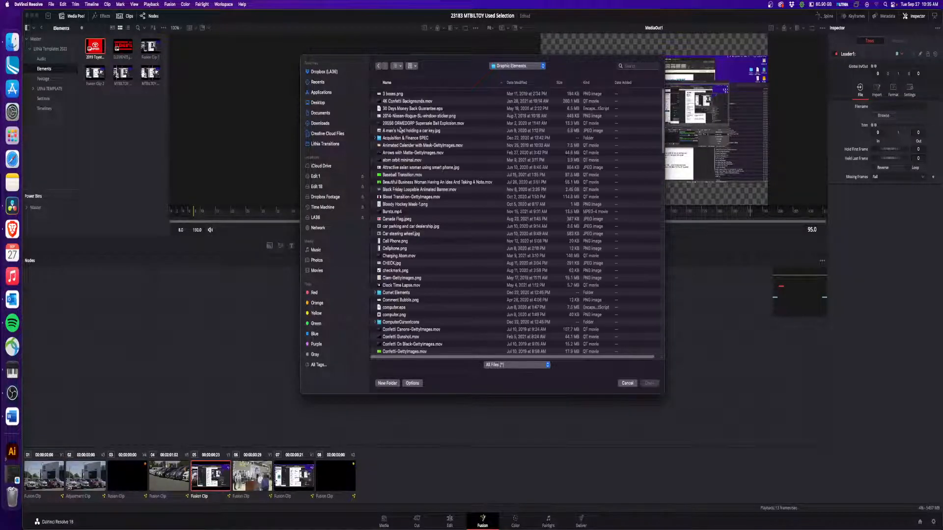
{"action": "left_click", "coordinate": [402, 125]}
{"action": "type", "text": "ce"}
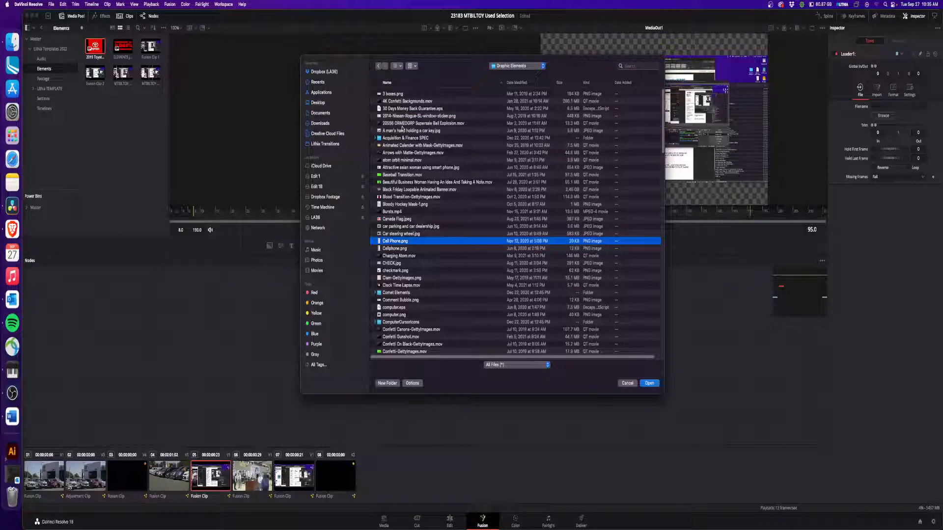
- Preview Cell Phone.png and Cellphone.png for comparison, and load Cell Phone.png into the Loader node
{"action": "key", "text": "space"}
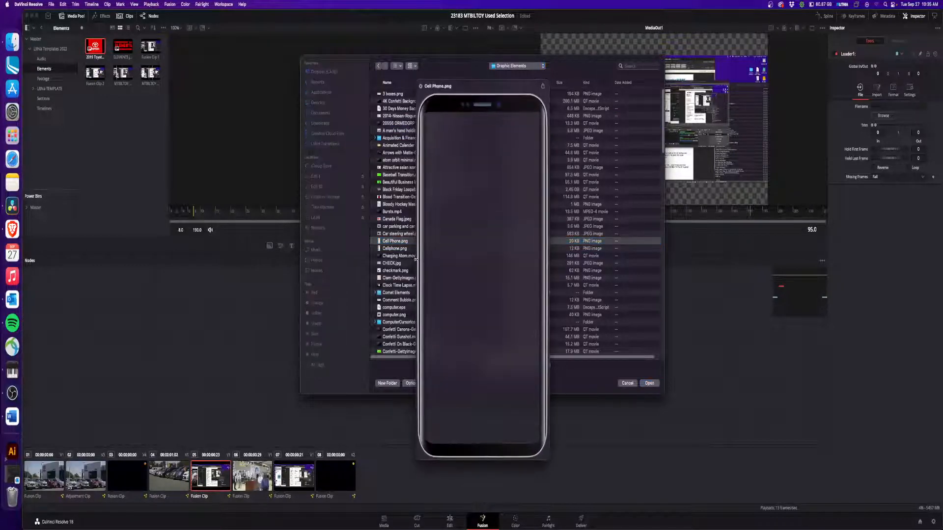
{"action": "key", "text": "space"}
{"action": "left_click", "coordinate": [396, 249]}
{"action": "key", "text": "space"}
{"action": "key", "text": "space"}
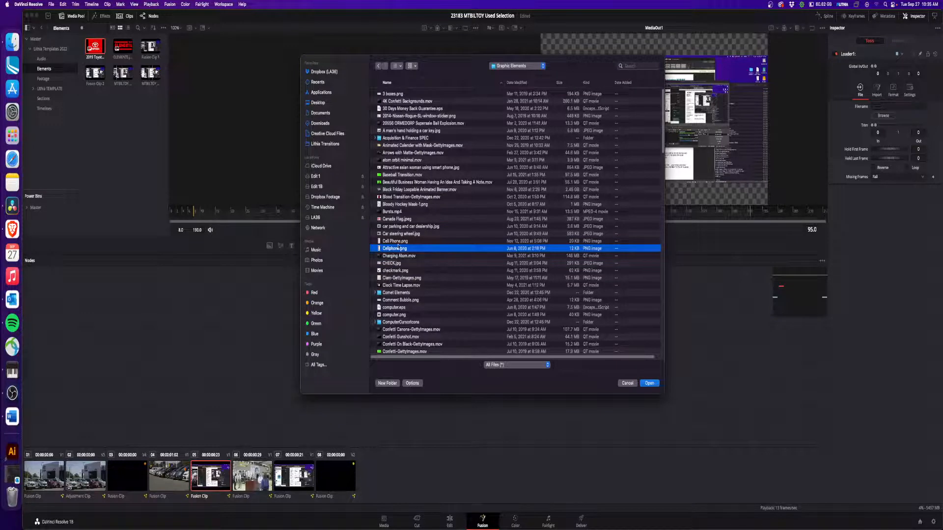
{"action": "left_click", "coordinate": [395, 244]}
{"action": "key", "text": "space"}
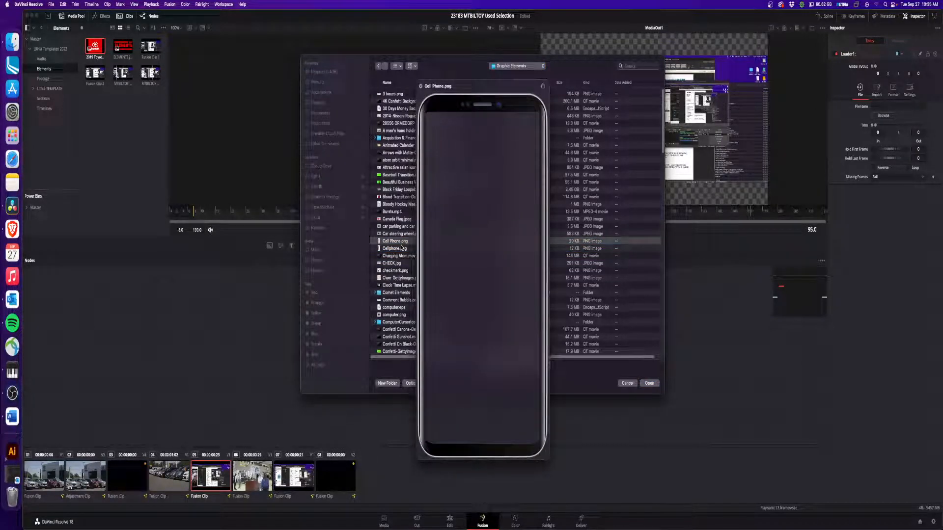
{"action": "key", "text": "space"}
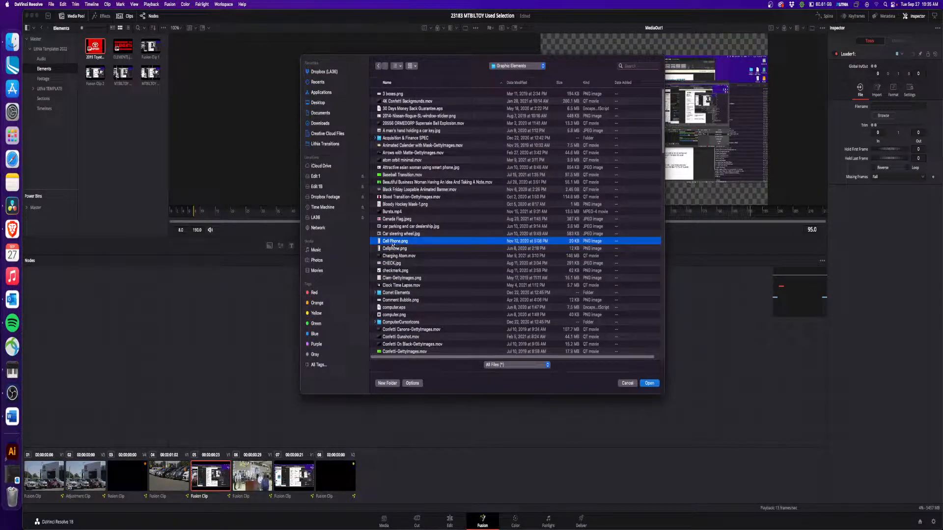
{"action": "double_click", "coordinate": [392, 243]}
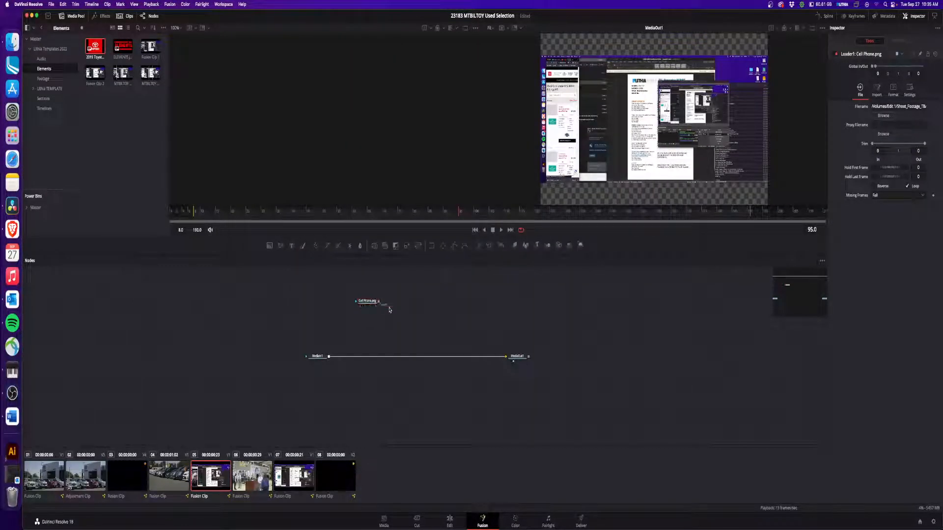
- Disconnect MediaIn1 from MediaOut1, place it beside the Cell Phone.png node, and add a Background node below it
{"action": "left_click", "coordinate": [499, 357]}
{"action": "left_click_drag", "start_coordinate": [309, 357], "coordinate": [311, 301]}
{"action": "left_click_drag", "start_coordinate": [269, 245], "coordinate": [319, 363]}
- Bring the 2019 Toyota logo into the node graph and connect the Background node to MediaOut1
{"action": "left_click_drag", "start_coordinate": [95, 46], "coordinate": [143, 356]}
{"action": "left_click", "coordinate": [311, 369]}
{"action": "left_click_drag", "start_coordinate": [316, 368], "coordinate": [518, 361]}
{"action": "left_click", "coordinate": [518, 367]}
{"action": "left_click", "coordinate": [147, 356]}
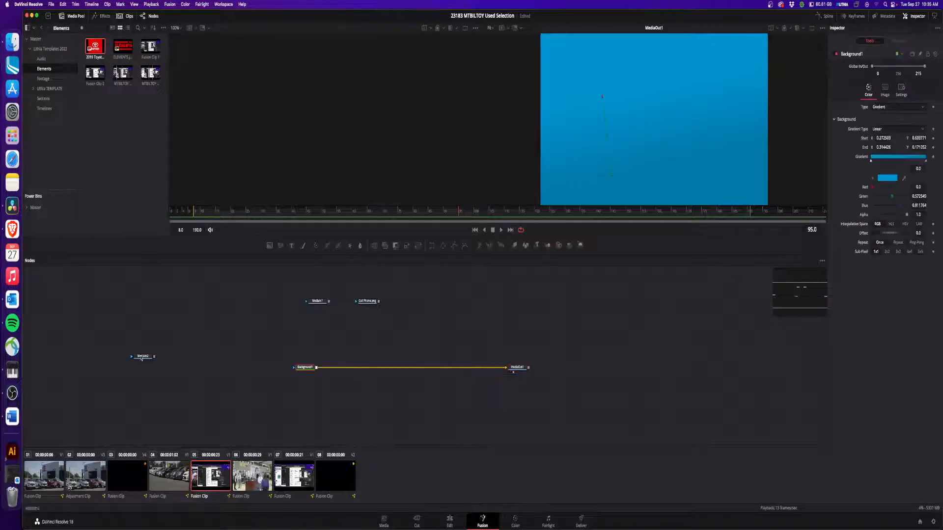
- Display the Toyota logo for reference and sample its red into both gradient stops of the Background node
{"action": "key", "text": "1"}
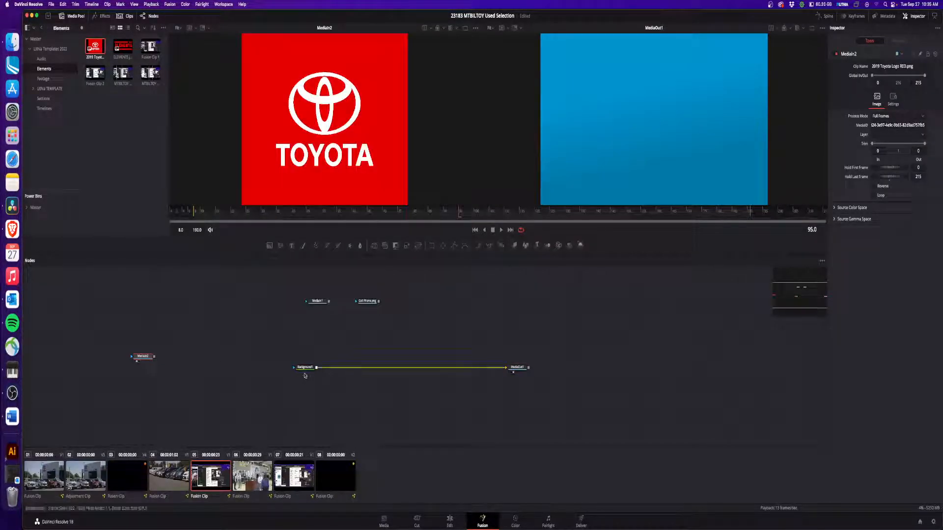
{"action": "left_click", "coordinate": [305, 367]}
{"action": "left_click_drag", "start_coordinate": [904, 178], "coordinate": [412, 107]}
{"action": "left_click", "coordinate": [926, 160]}
{"action": "left_click_drag", "start_coordinate": [904, 179], "coordinate": [406, 115]}
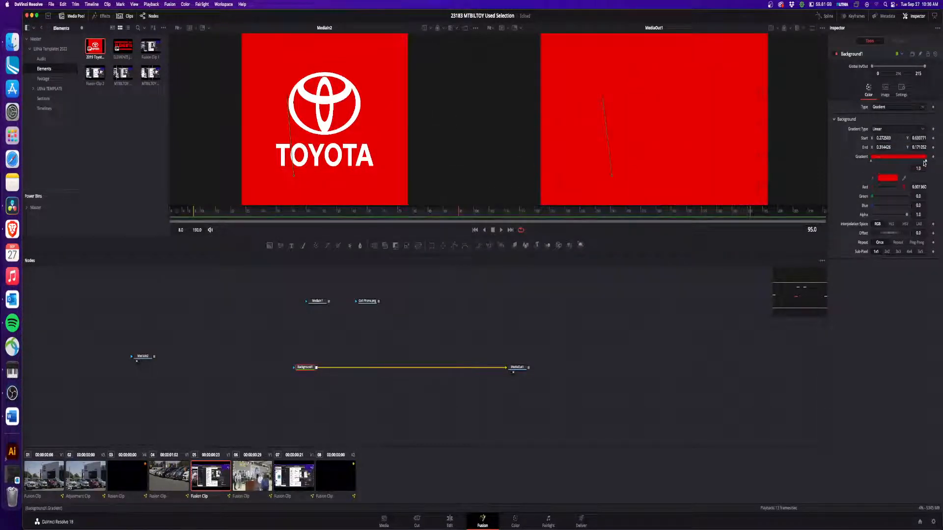
- Change the gradient's start stop to a darker brick red so the background shades from dark to bright red
{"action": "left_click", "coordinate": [871, 161]}
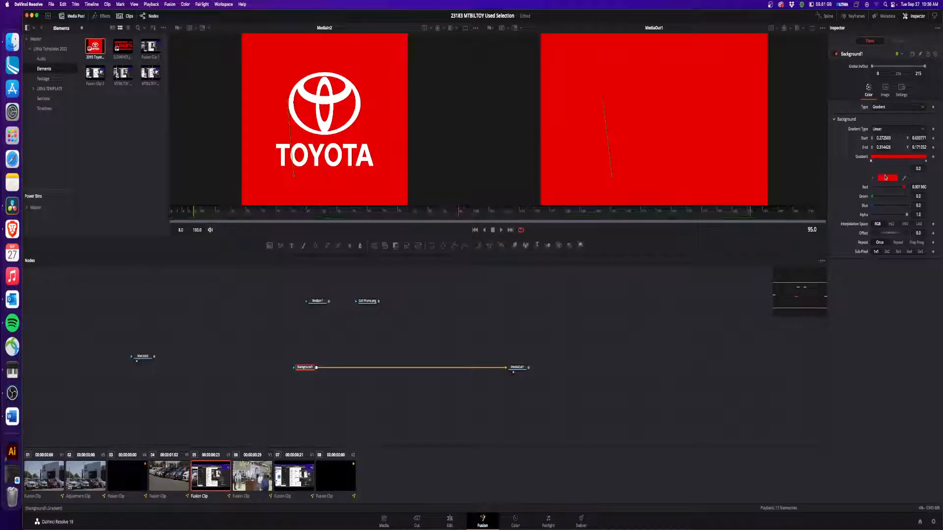
{"action": "left_click", "coordinate": [887, 179]}
{"action": "left_click_drag", "start_coordinate": [779, 175], "coordinate": [791, 178]}
{"action": "left_click", "coordinate": [816, 202]}
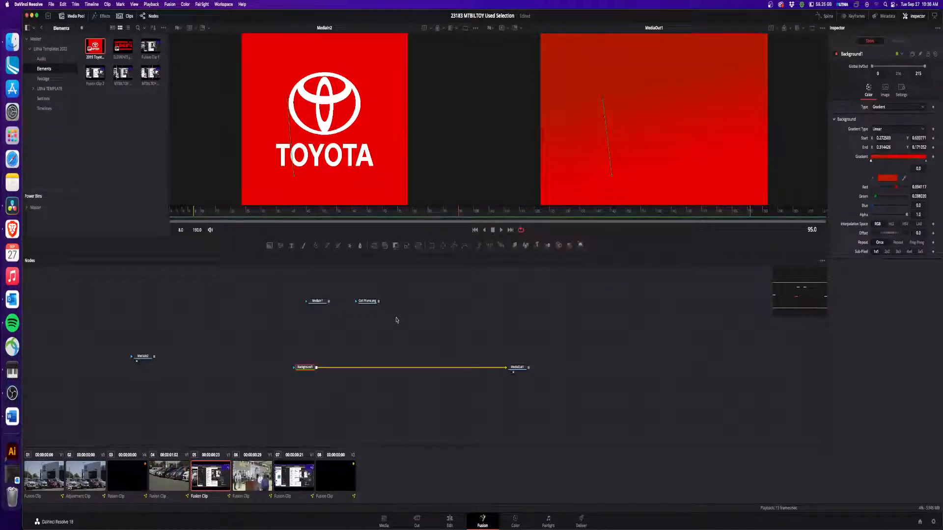
- Delete the logo node, merge Cell Phone.png over MediaIn1, and merge that result over the Background node
{"action": "left_click", "coordinate": [147, 357]}
{"action": "key", "text": "Delete"}
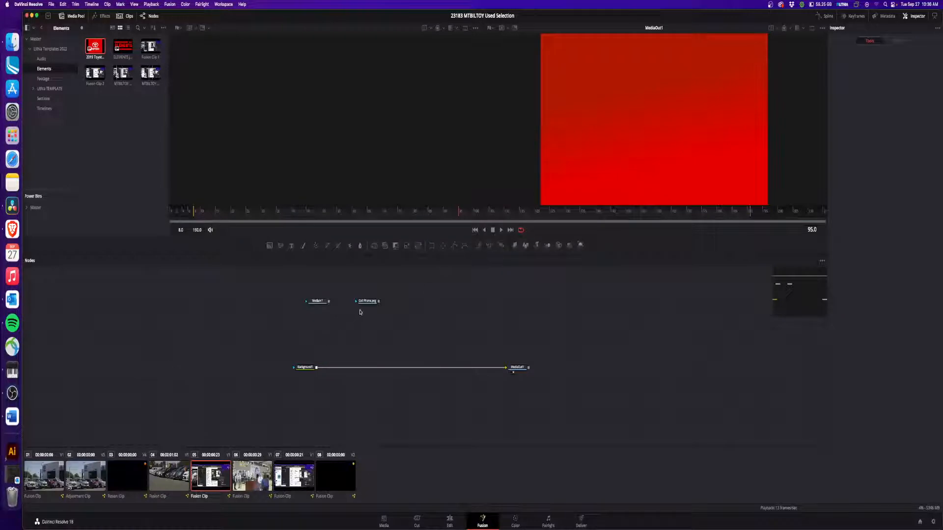
{"action": "left_click_drag", "start_coordinate": [378, 301], "coordinate": [328, 301]}
{"action": "left_click_drag", "start_coordinate": [389, 302], "coordinate": [316, 367]}
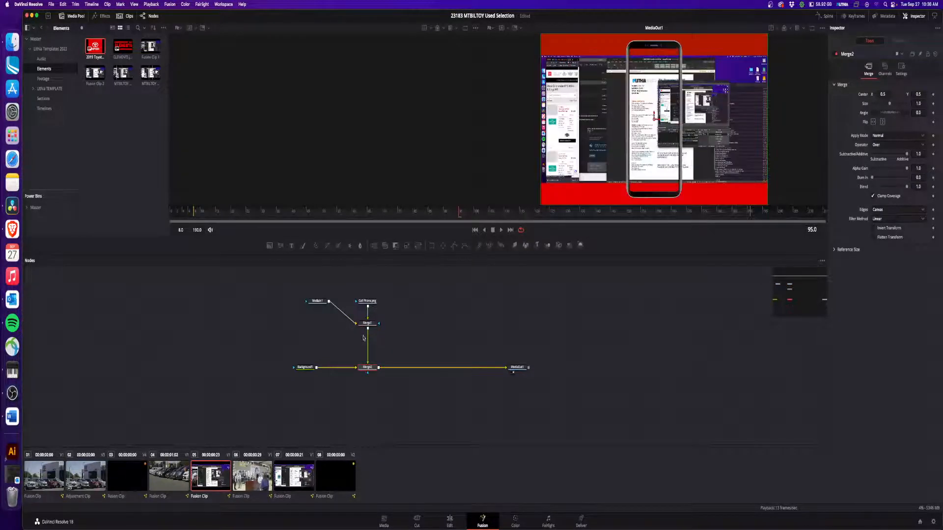
- Mask MediaIn1 with a tall, narrow rectangle around the mobile website at the recording's far-left edge
{"action": "left_click", "coordinate": [432, 246]}
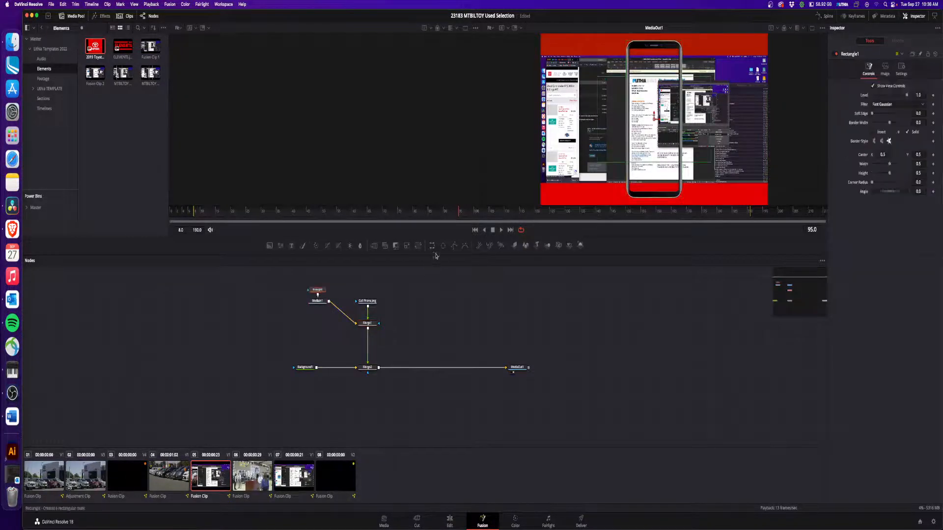
{"action": "left_click_drag", "start_coordinate": [656, 78], "coordinate": [658, 54]}
{"action": "left_click_drag", "start_coordinate": [709, 117], "coordinate": [580, 129]}
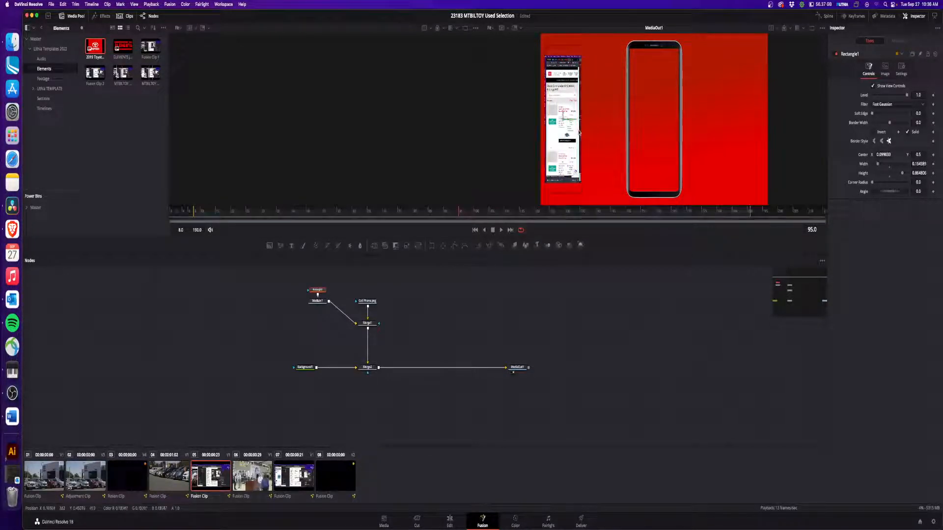
- Tighten the rectangle mask to the mobile website's edges, about 0.14 wide and 0.61 high
{"action": "scroll", "coordinate": [573, 136], "scroll_direction": "up", "scroll_amount": 3}
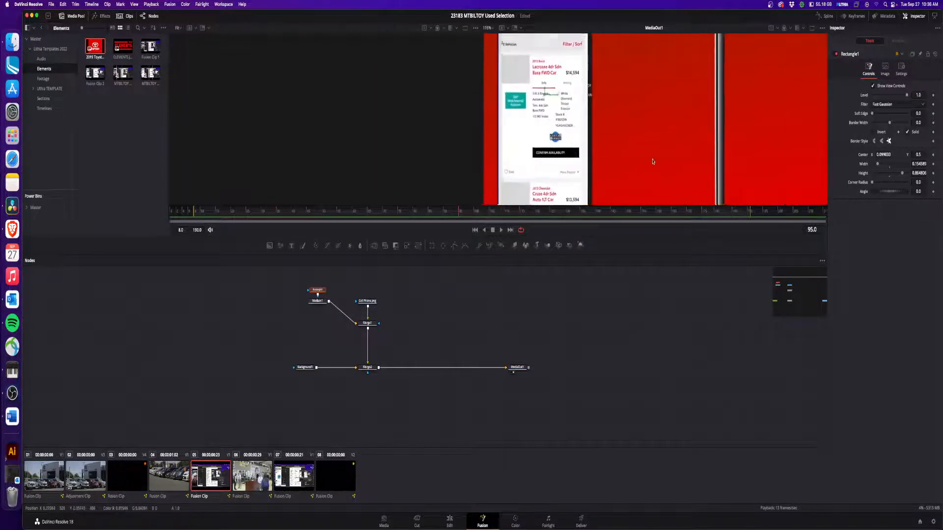
{"action": "left_click_drag", "start_coordinate": [625, 153], "coordinate": [589, 229]}
{"action": "left_click_drag", "start_coordinate": [582, 37], "coordinate": [581, 97]}
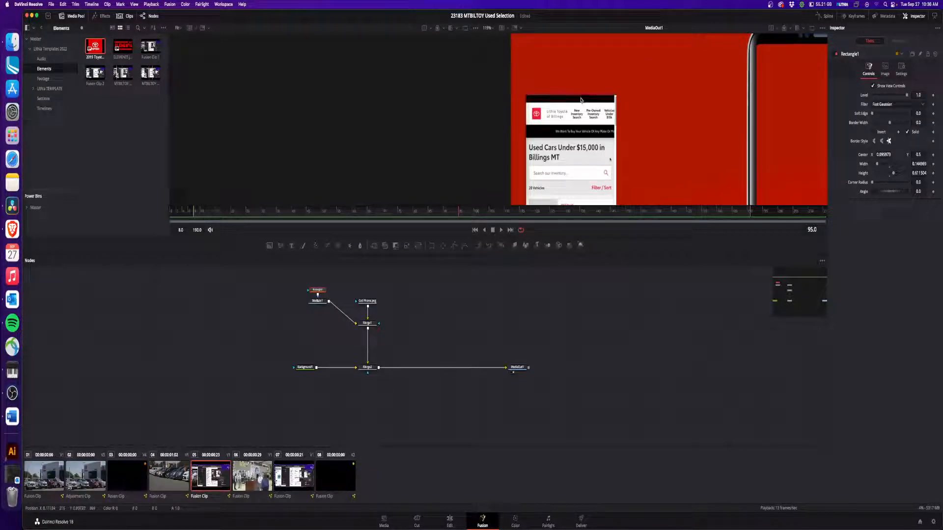
{"action": "left_click_drag", "start_coordinate": [579, 149], "coordinate": [594, 39]}
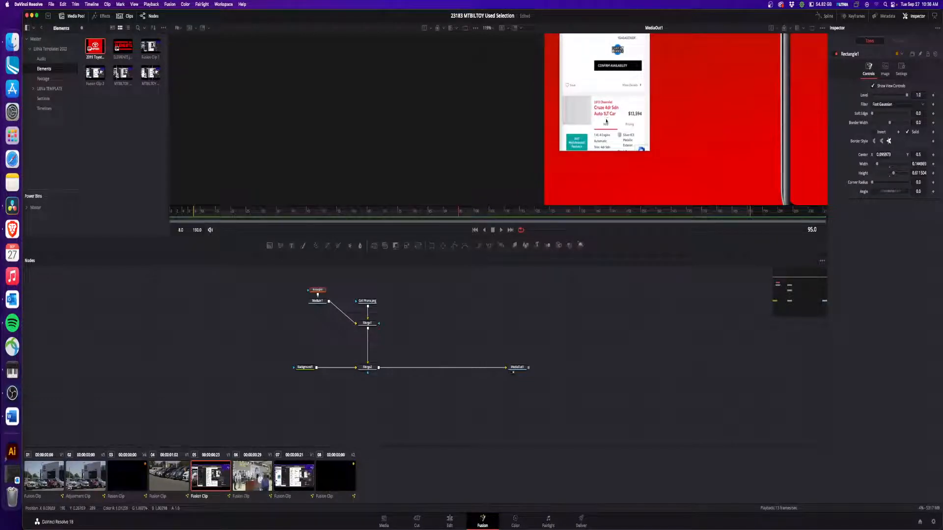
{"action": "key", "text": "shift+z"}
- Add a Transform after MediaIn1, set its pivot X to 0.093, and move the website recording onto the phone
{"action": "left_click", "coordinate": [319, 302]}
{"action": "left_click", "coordinate": [418, 246]}
{"action": "left_click_drag", "start_coordinate": [343, 301], "coordinate": [318, 323]}
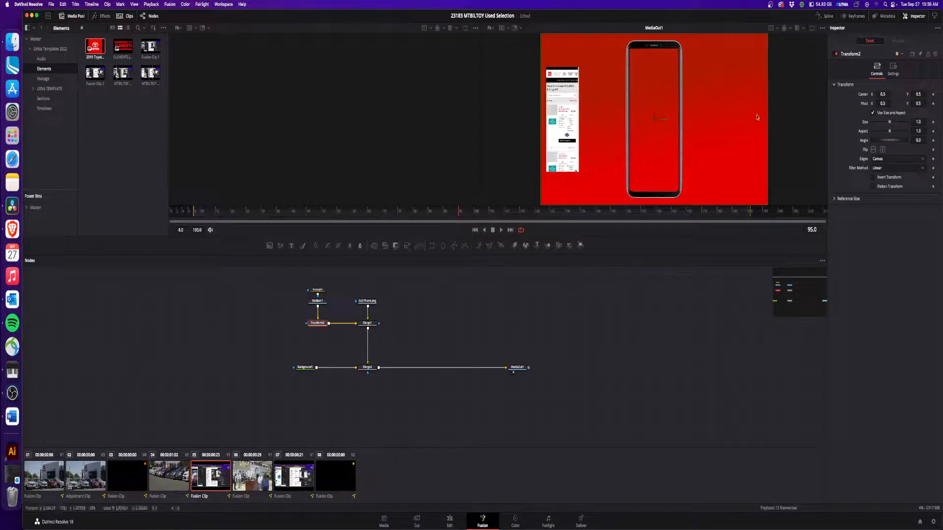
{"action": "left_click_drag", "start_coordinate": [884, 103], "coordinate": [878, 103]}
{"action": "left_click_drag", "start_coordinate": [655, 119], "coordinate": [754, 119]}
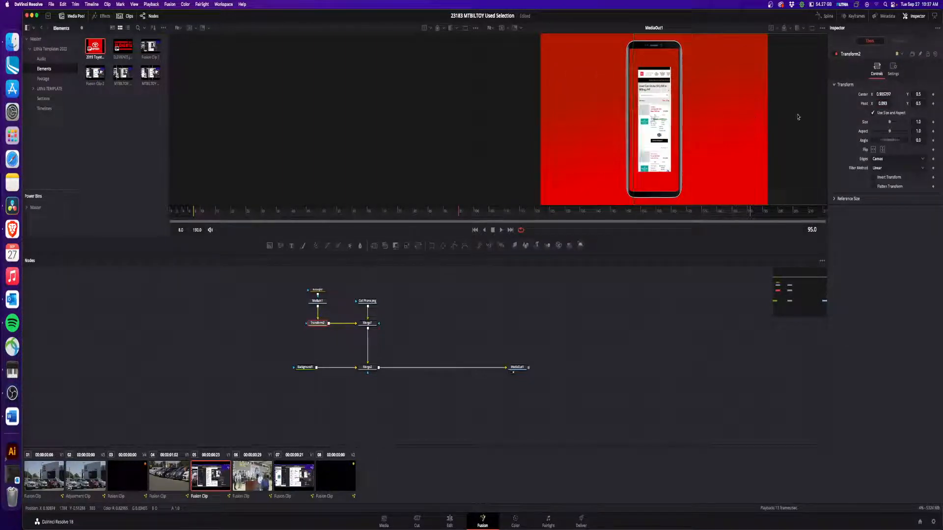
- Fit the website recording to the phone screen with separate scaling, X Size 1.563 and Y Size 1.457
{"action": "left_click_drag", "start_coordinate": [890, 122], "coordinate": [917, 125]}
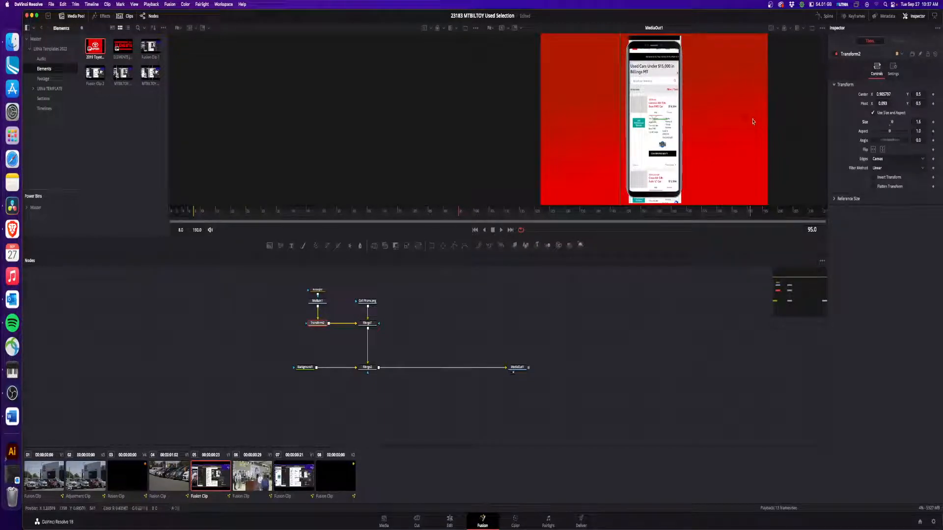
{"action": "left_click_drag", "start_coordinate": [748, 120], "coordinate": [746, 120]}
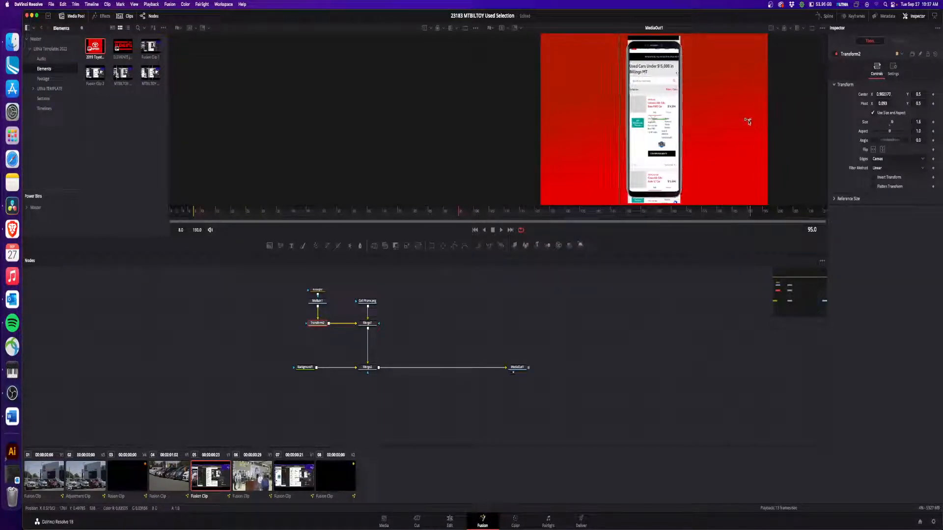
{"action": "left_click_drag", "start_coordinate": [892, 122], "coordinate": [881, 124]}
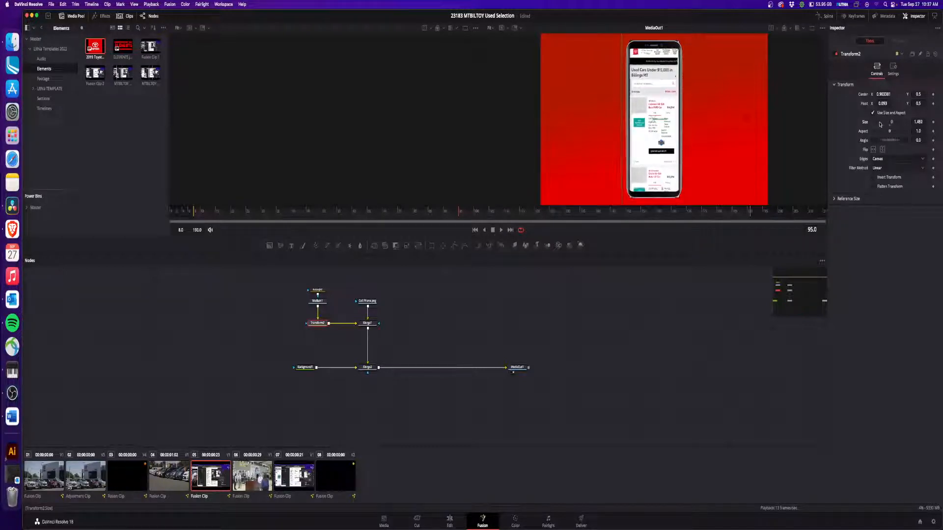
{"action": "left_click", "coordinate": [873, 113]}
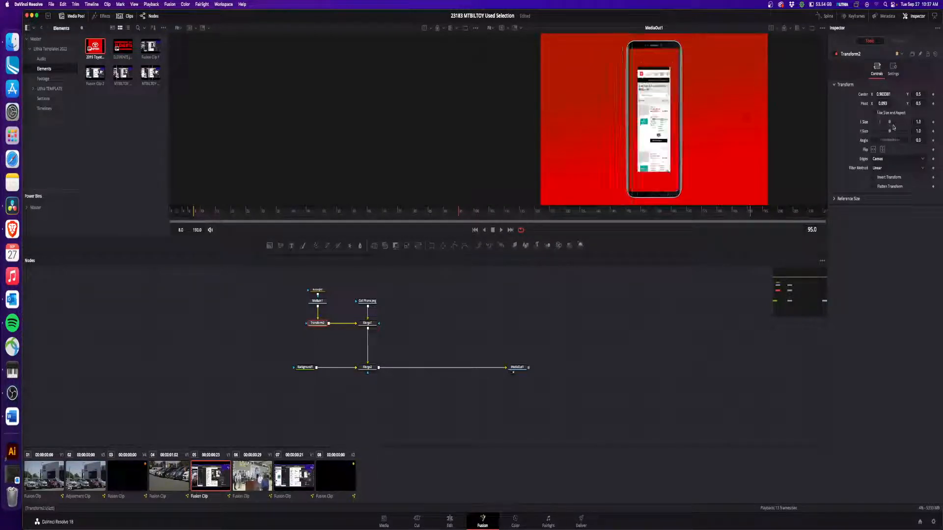
{"action": "left_click_drag", "start_coordinate": [890, 123], "coordinate": [914, 127]}
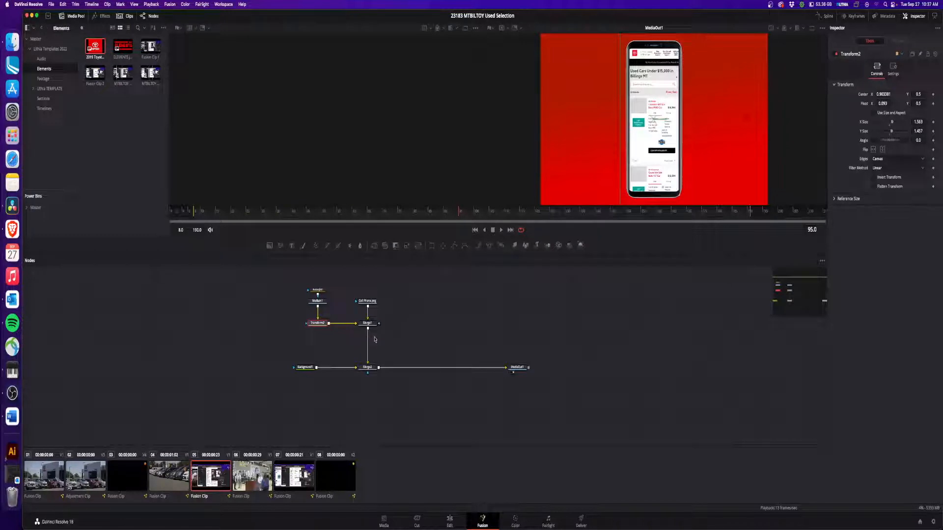
- Go to frame 40 and add another Loader node to the composition
{"action": "left_click_drag", "start_coordinate": [307, 212], "coordinate": [283, 213]}
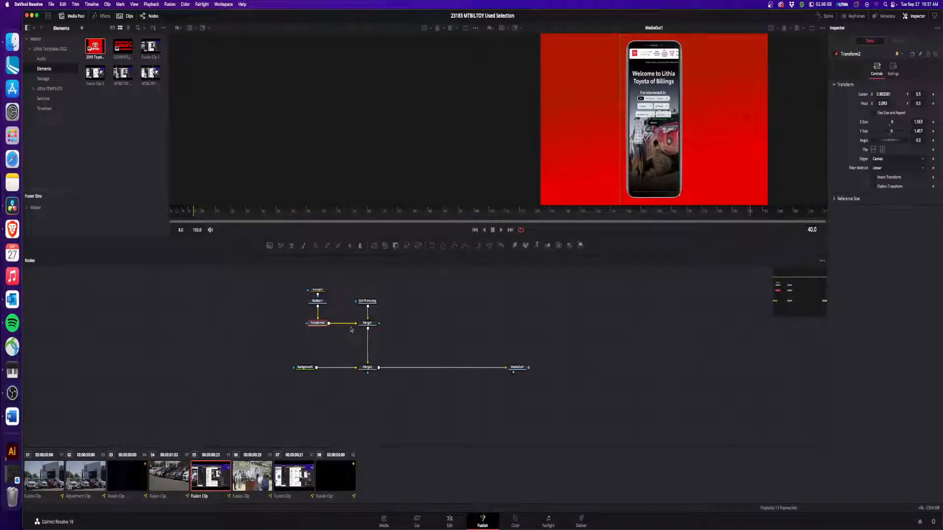
{"action": "left_click", "coordinate": [367, 324]}
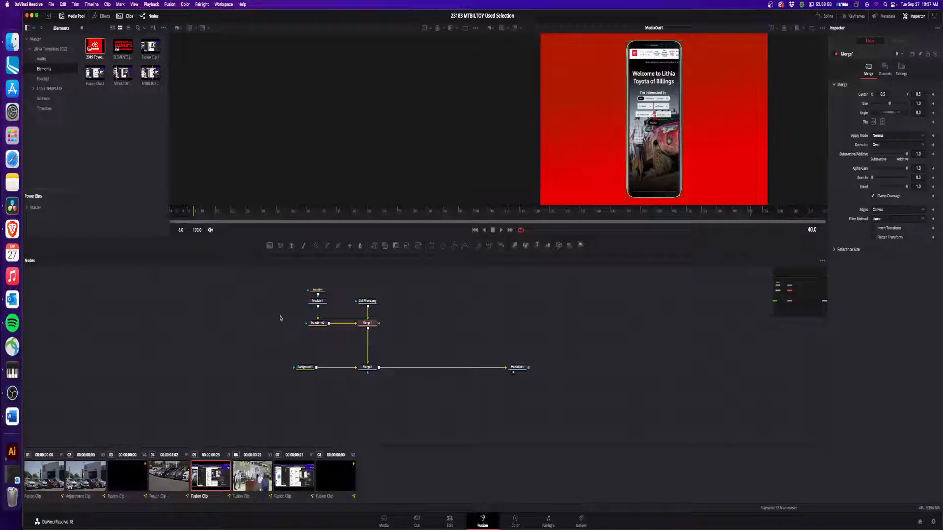
{"action": "key", "text": "shift+space"}
{"action": "type", "text": "lat"}
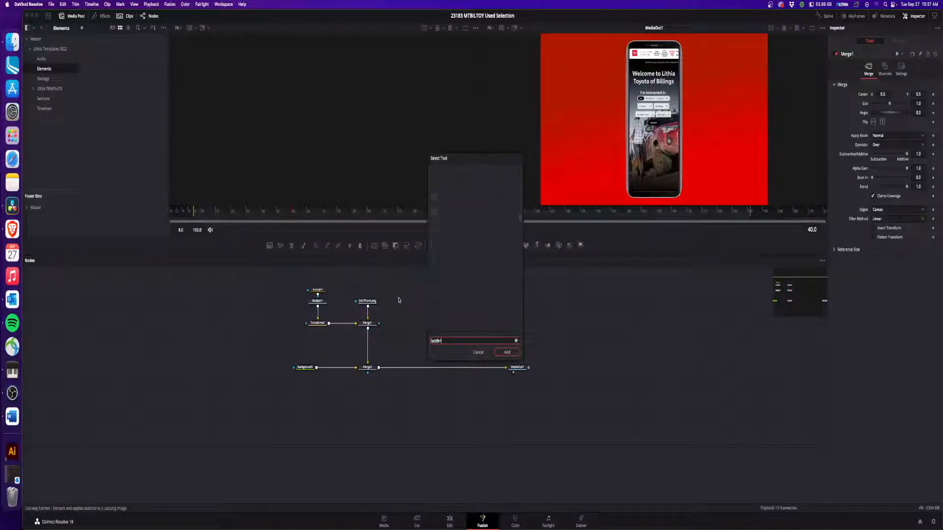
{"action": "type", "text": "der"}
{"action": "key", "text": "BackSpace"}
{"action": "key", "text": "BackSpace"}
{"action": "key", "text": "BackSpace"}
{"action": "key", "text": "BackSpace"}
{"action": "key", "text": "BackSpace"}
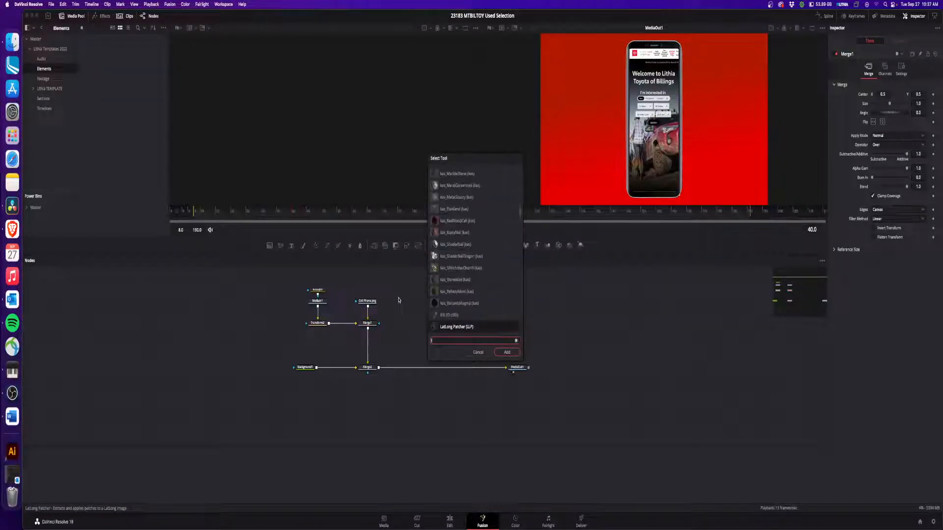
{"action": "type", "text": "oade"}
{"action": "key", "text": "BackSpace"}
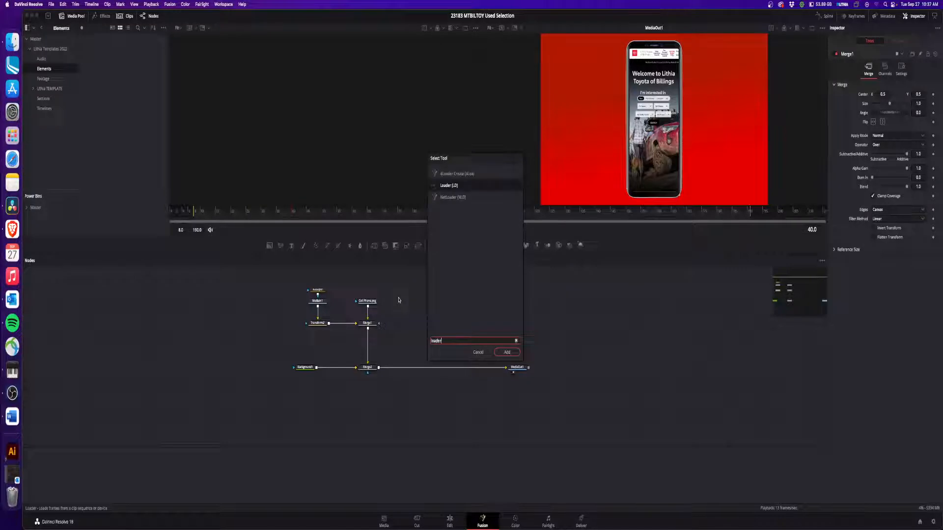
{"action": "type", "text": "er"}
{"action": "key", "text": "Return"}
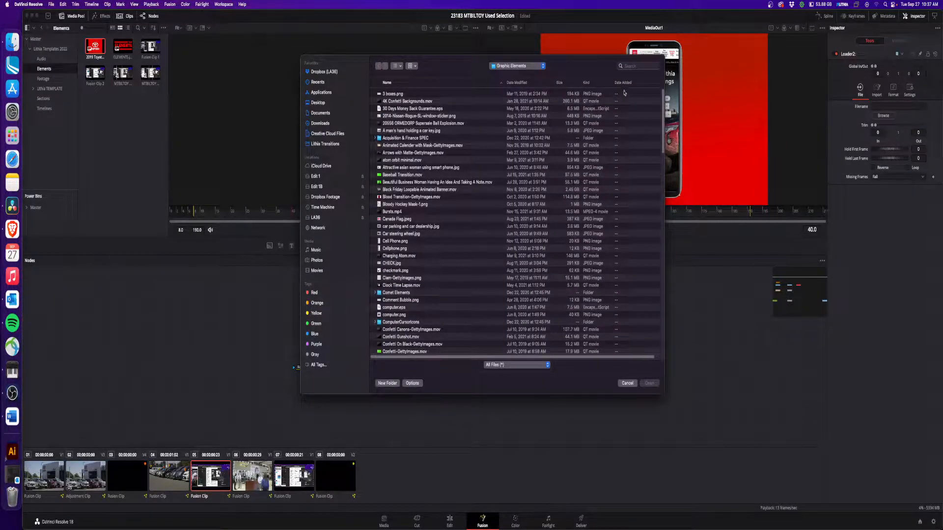
- Sort the Graphic Elements files by date modified, then go up one level and open the Stock Footage folder
{"action": "left_click", "coordinate": [519, 83]}
{"action": "left_click_drag", "start_coordinate": [658, 138], "coordinate": [664, 186]}
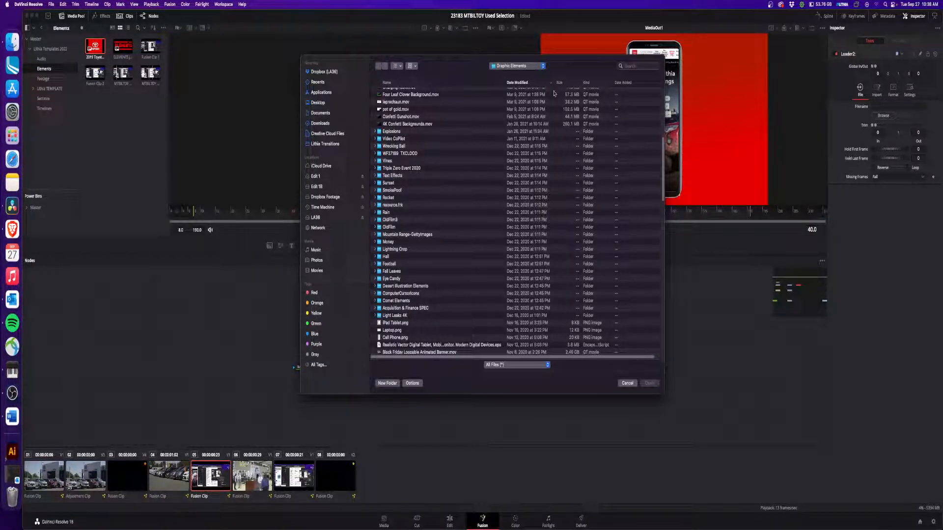
{"action": "left_click", "coordinate": [517, 66]}
{"action": "left_click", "coordinate": [518, 76]}
{"action": "double_click", "coordinate": [400, 131]}
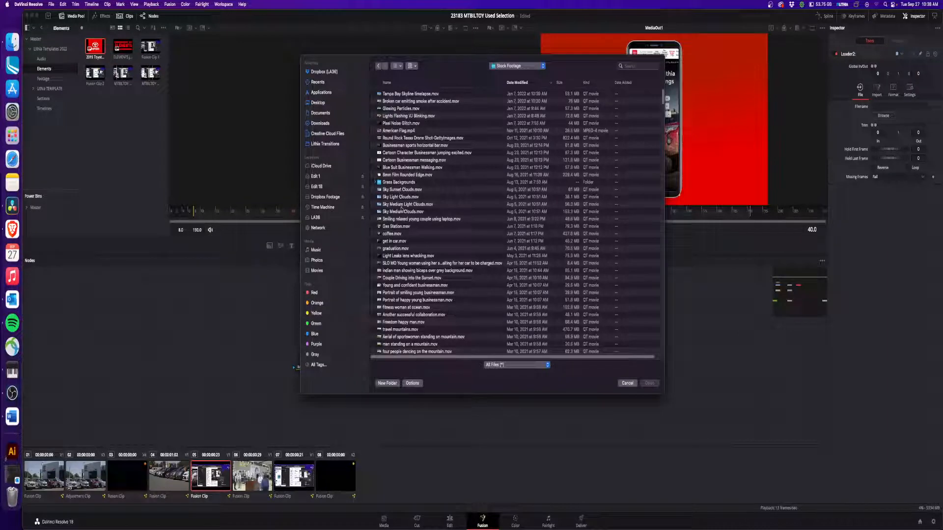
- Preview the biceps-over-grey-background clip, Couple Driving into the Sunset.mov and the young, confident businessman clip in Stock Footage
{"action": "left_click", "coordinate": [411, 272]}
{"action": "key", "text": "space"}
{"action": "key", "text": "space"}
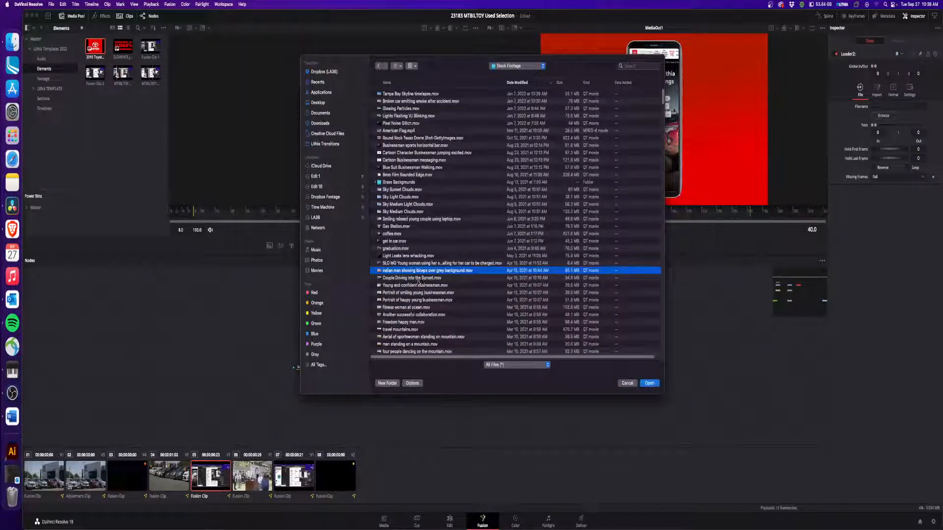
{"action": "left_click", "coordinate": [418, 278]}
{"action": "key", "text": "space"}
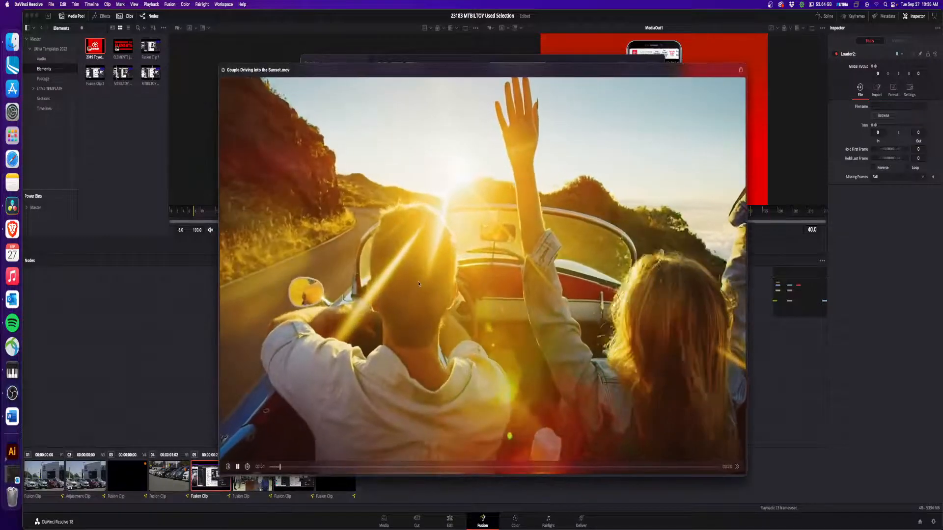
{"action": "key", "text": "space"}
{"action": "left_click", "coordinate": [419, 286]}
{"action": "key", "text": "space"}
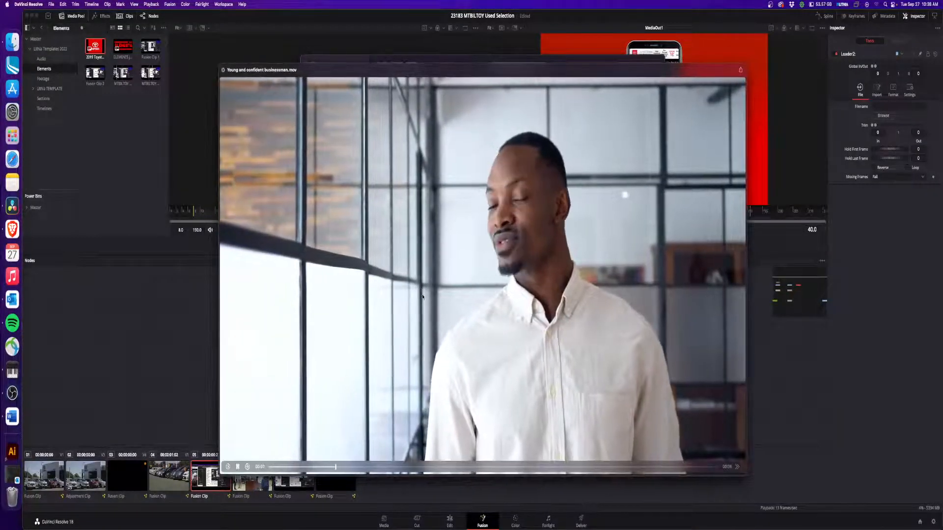
{"action": "key", "text": "space"}
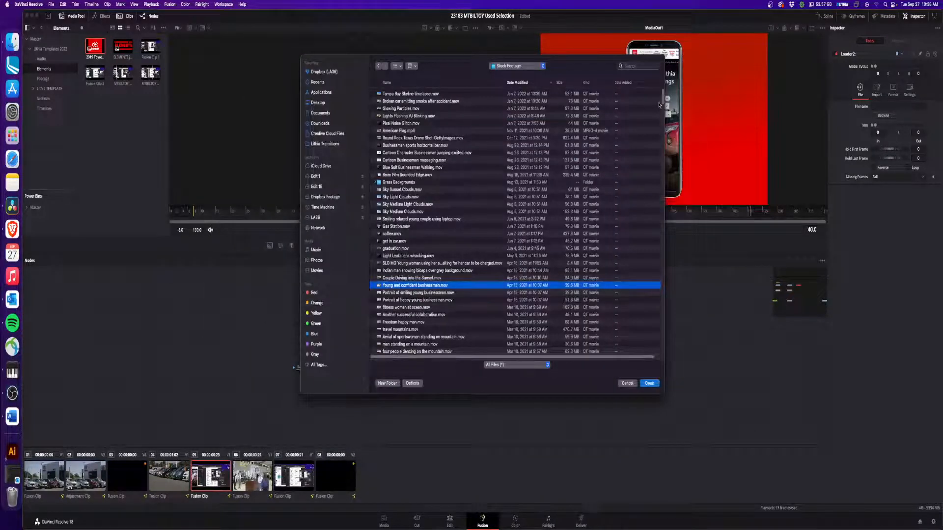
- Sort the Stock Footage contents by kind and open the People folder
{"action": "scroll", "coordinate": [501, 183], "scroll_direction": "right", "scroll_amount": 1}
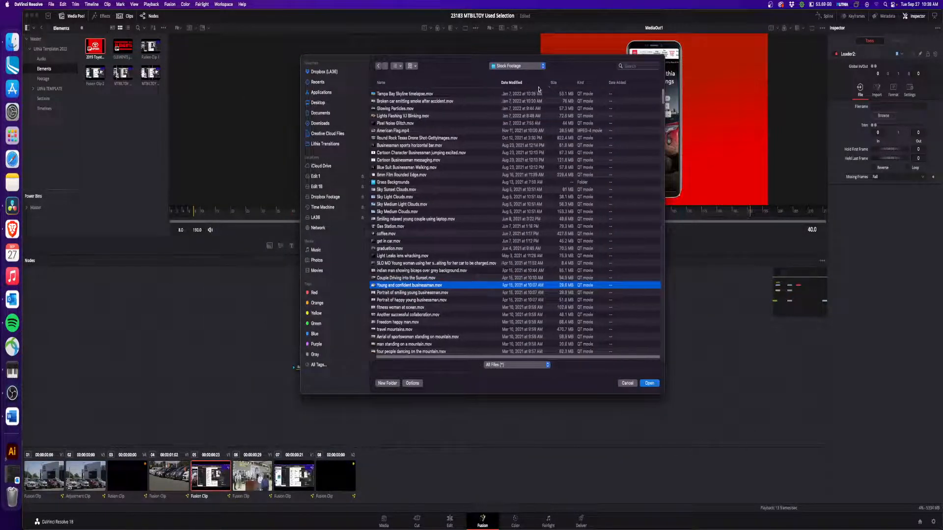
{"action": "left_click", "coordinate": [581, 83]}
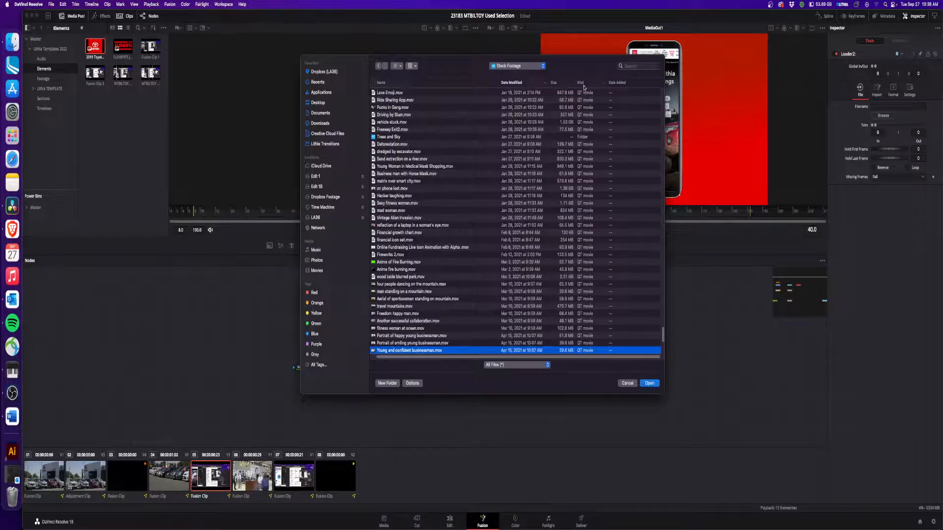
{"action": "left_click_drag", "start_coordinate": [662, 336], "coordinate": [659, 98]}
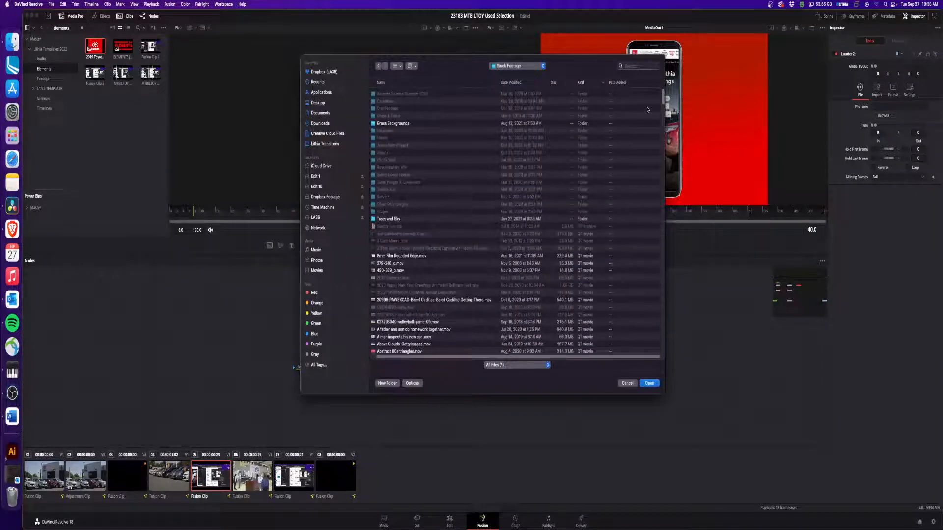
{"action": "double_click", "coordinate": [391, 161]}
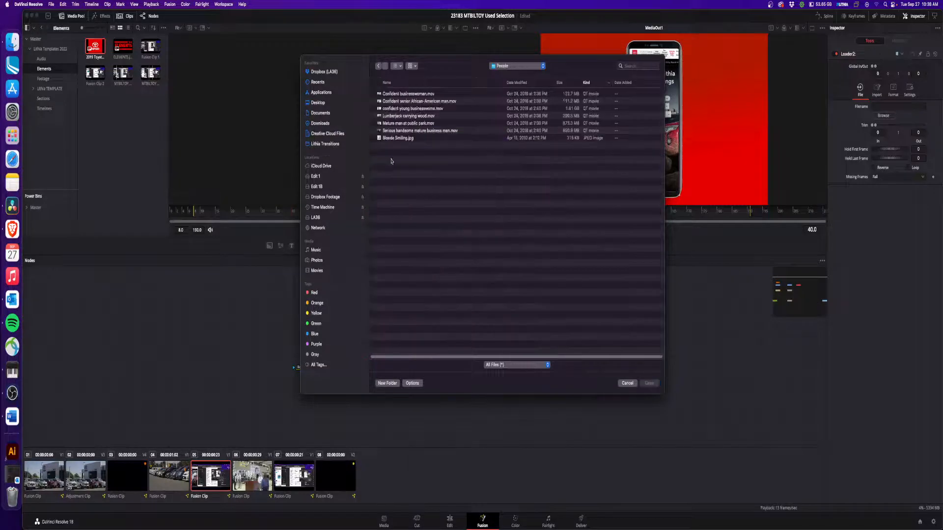
- Preview the People folder's files from Confident businesswoman.mov down to Blonde Smiling.jpg and back up to the first clip
{"action": "left_click", "coordinate": [399, 95]}
{"action": "key", "text": "space"}
{"action": "key", "text": "Down"}
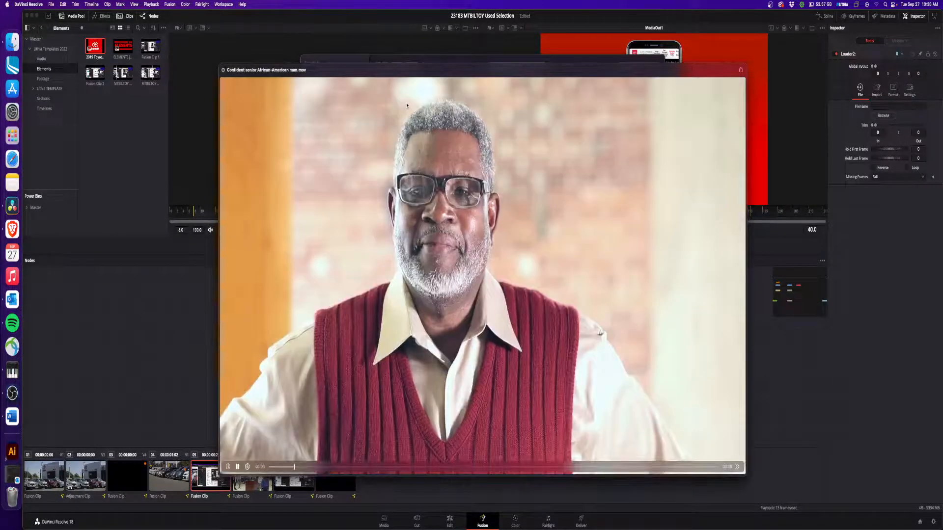
{"action": "key", "text": "Down"}
{"action": "key", "text": "Down"}
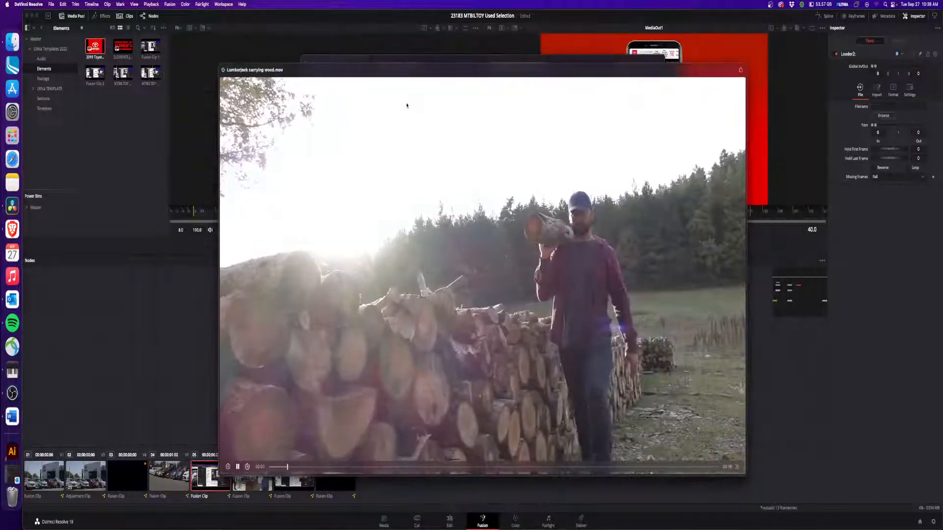
{"action": "key", "text": "Down"}
{"action": "key", "text": "Down"}
{"action": "key", "text": "Down"}
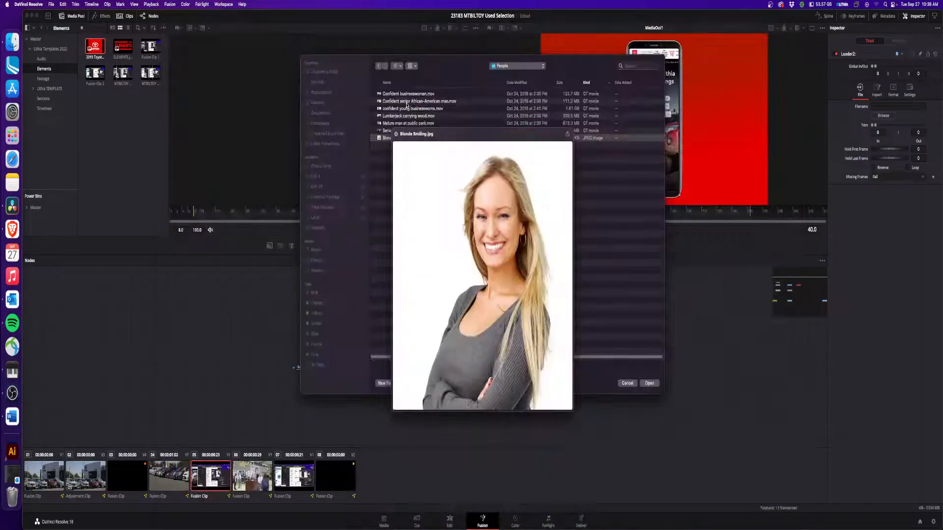
{"action": "key", "text": "Up"}
{"action": "key", "text": "Up"}
{"action": "key", "text": "Up"}
{"action": "key", "text": "Up"}
{"action": "key", "text": "Up"}
{"action": "key", "text": "Up"}
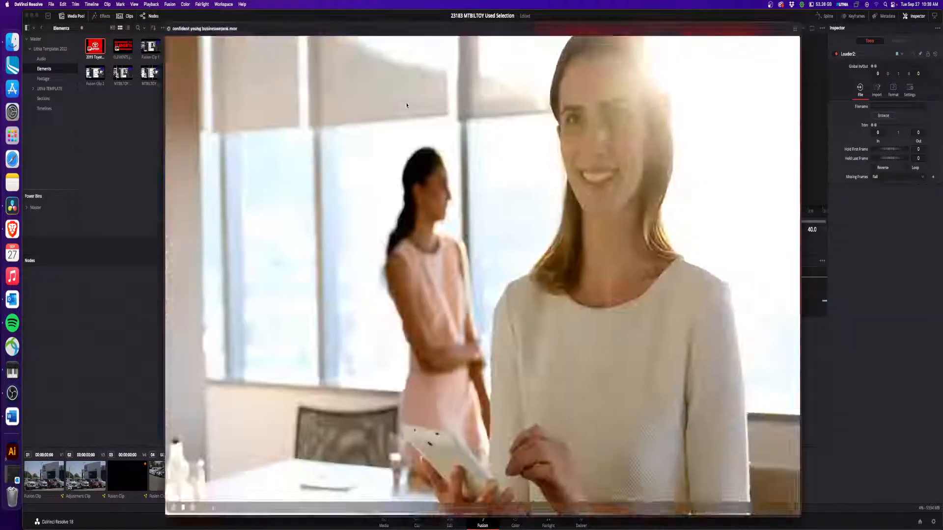
{"action": "key", "text": "space"}
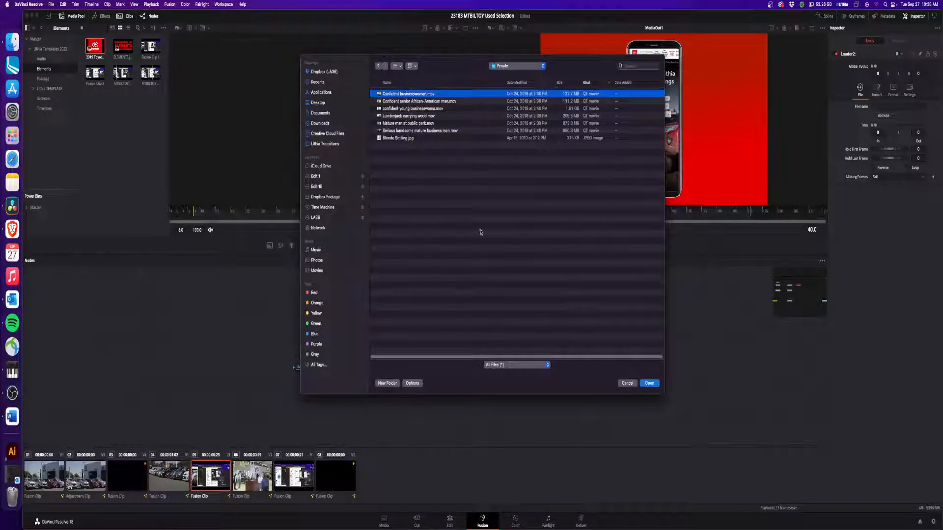
- Try to load Confident businesswoman.mov into the Loader, and merge the Loader over the output of Merge1
{"action": "left_click", "coordinate": [648, 382]}
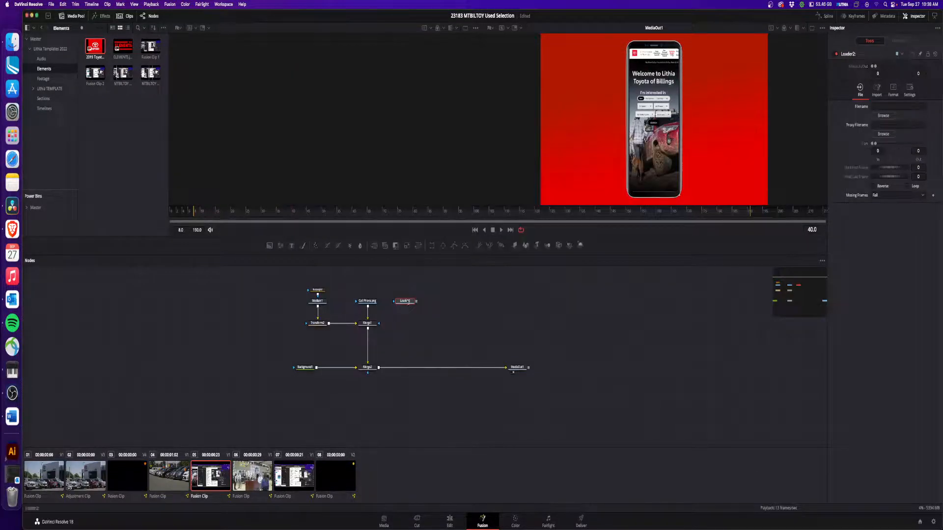
{"action": "left_click_drag", "start_coordinate": [416, 301], "coordinate": [369, 321]}
{"action": "left_click", "coordinate": [408, 308]}
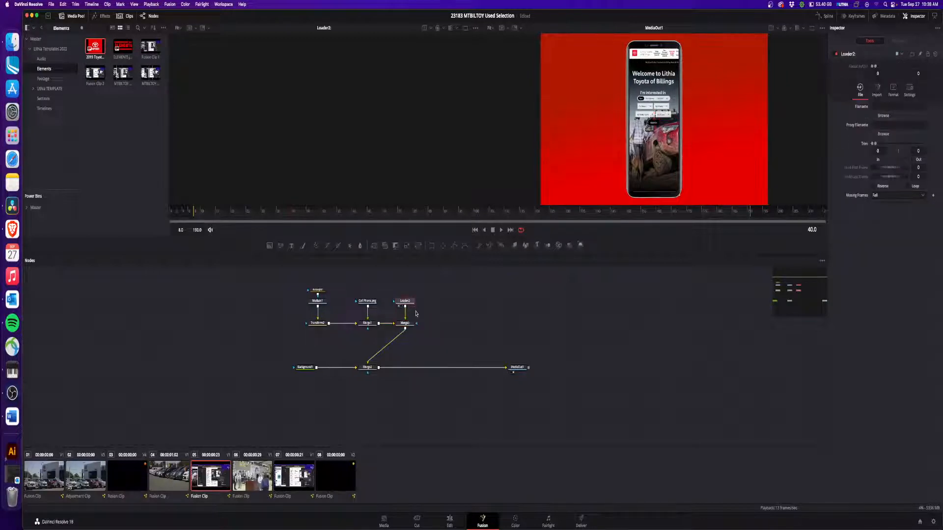
{"action": "key", "text": "Delete"}
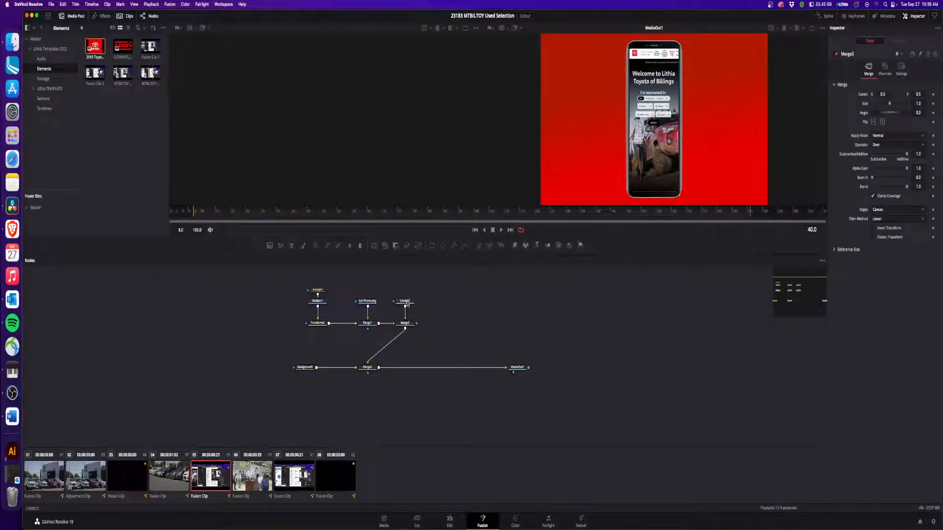
- Browse for the Loader's file again, going up to Stock Footage and into the People folder inside Photo Bank
{"action": "left_click", "coordinate": [407, 304]}
{"action": "left_click", "coordinate": [883, 116]}
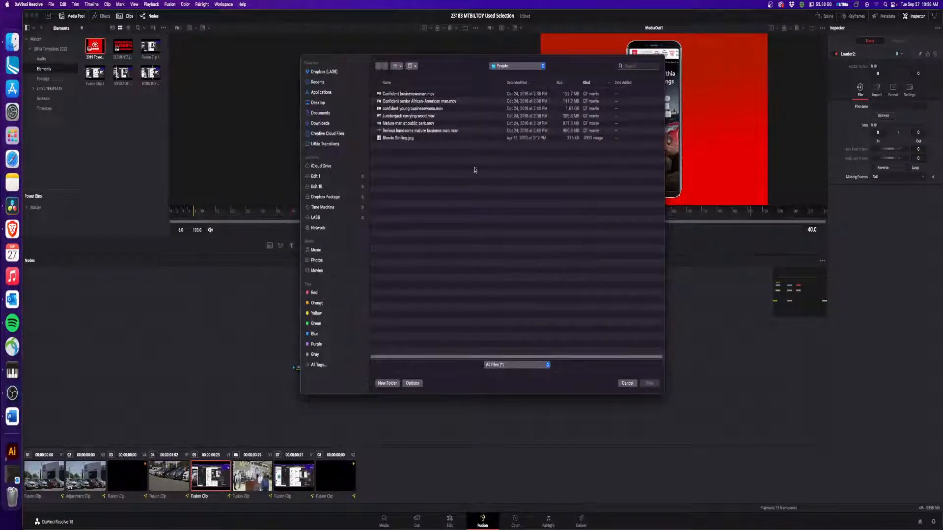
{"action": "left_click", "coordinate": [537, 69]}
{"action": "left_click", "coordinate": [526, 77]}
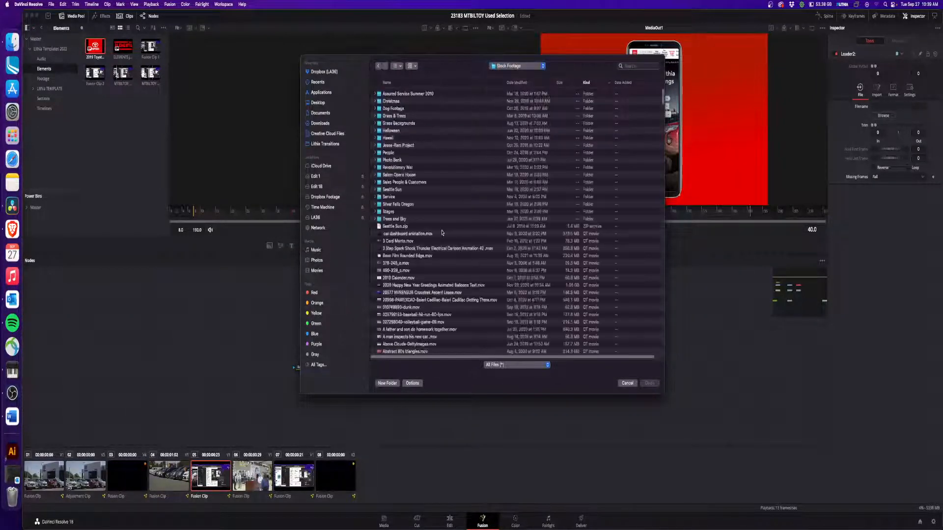
{"action": "double_click", "coordinate": [392, 160]}
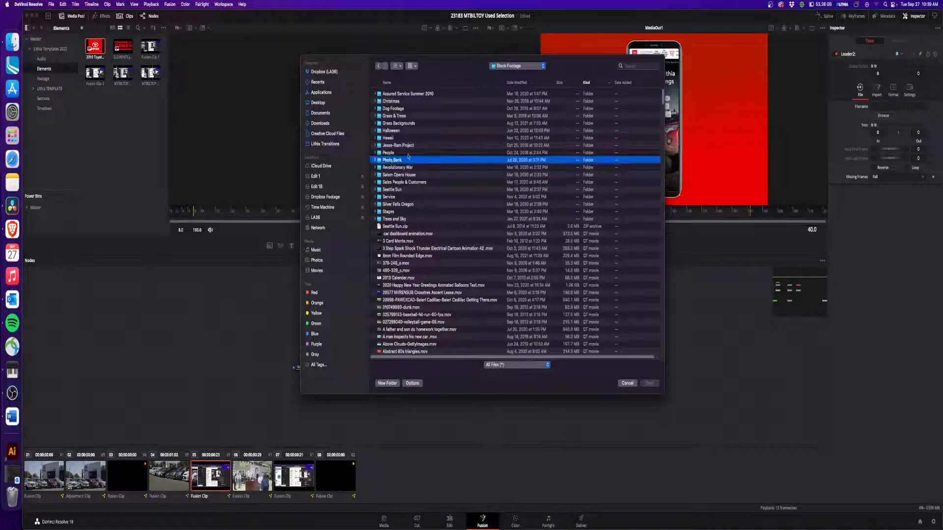
{"action": "double_click", "coordinate": [388, 116]}
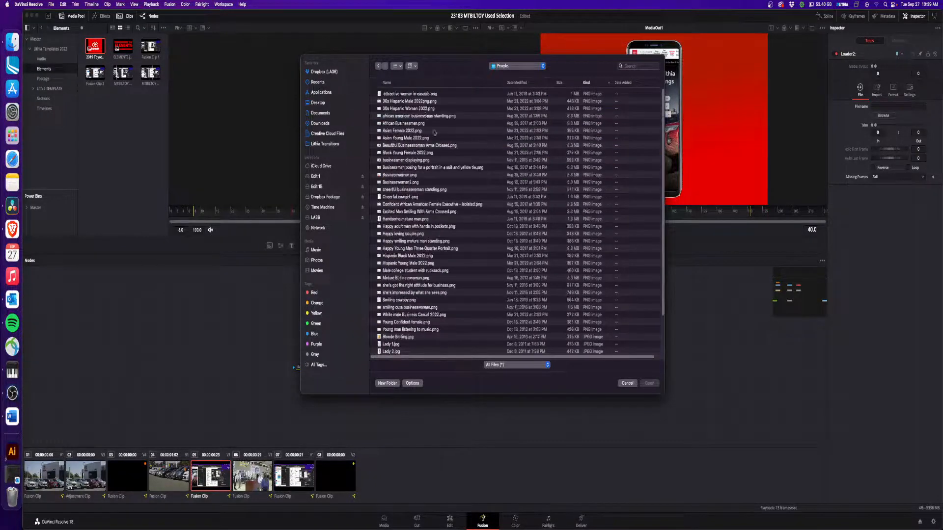
- Preview the cutout images and photos of people in the Photo Bank's People folder to choose a suitable person
{"action": "left_click", "coordinate": [407, 96]}
{"action": "key", "text": "space"}
{"action": "key", "text": "Down"}
{"action": "key", "text": "Down"}
{"action": "key", "text": "Down"}
{"action": "key", "text": "Down"}
{"action": "key", "text": "Down"}
{"action": "key", "text": "Down"}
{"action": "key", "text": "Down"}
{"action": "key", "text": "Down"}
{"action": "key", "text": "Down"}
{"action": "key", "text": "Down"}
{"action": "key", "text": "Down"}
{"action": "key", "text": "Down"}
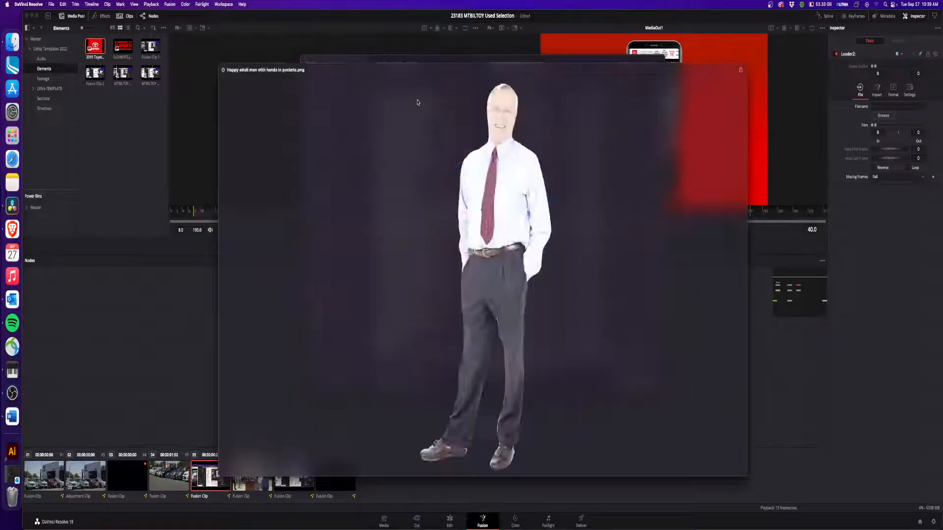
{"action": "key", "text": "Down"}
{"action": "key", "text": "Down"}
{"action": "key", "text": "Down"}
{"action": "key", "text": "Down"}
{"action": "key", "text": "Down"}
{"action": "key", "text": "Down"}
{"action": "key", "text": "Down"}
{"action": "key", "text": "Down"}
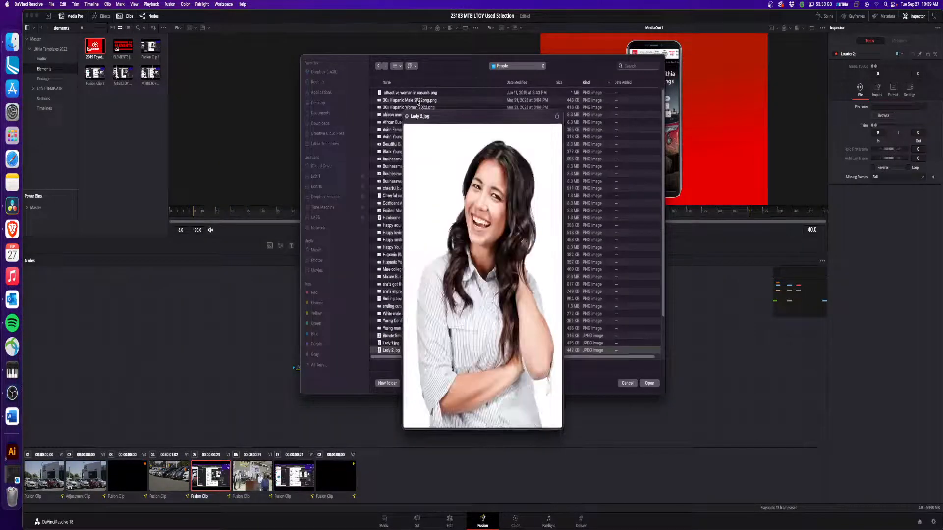
{"action": "key", "text": "Down"}
{"action": "key", "text": "Up"}
{"action": "key", "text": "Down"}
{"action": "key", "text": "Down"}
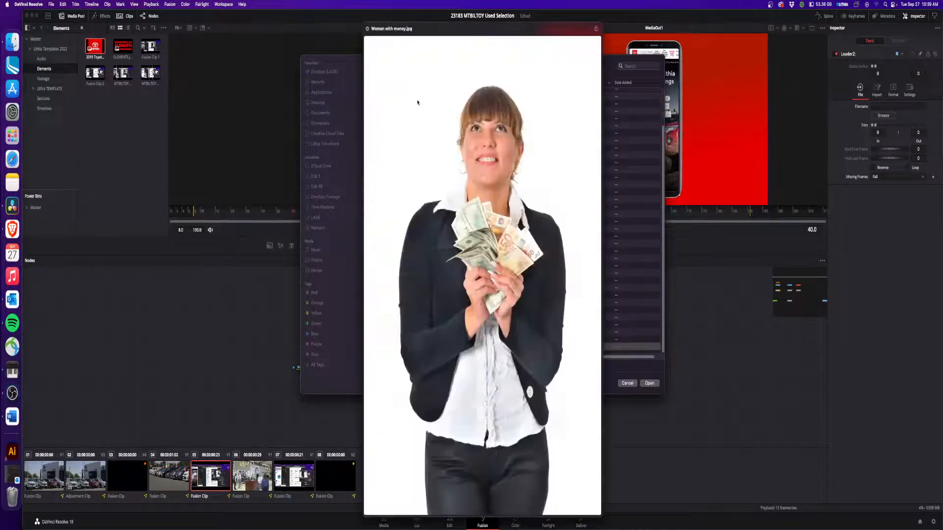
{"action": "key", "text": "Down"}
{"action": "key", "text": "Up"}
{"action": "key", "text": "Up"}
{"action": "key", "text": "Up"}
{"action": "key", "text": "Up"}
{"action": "key", "text": "Up"}
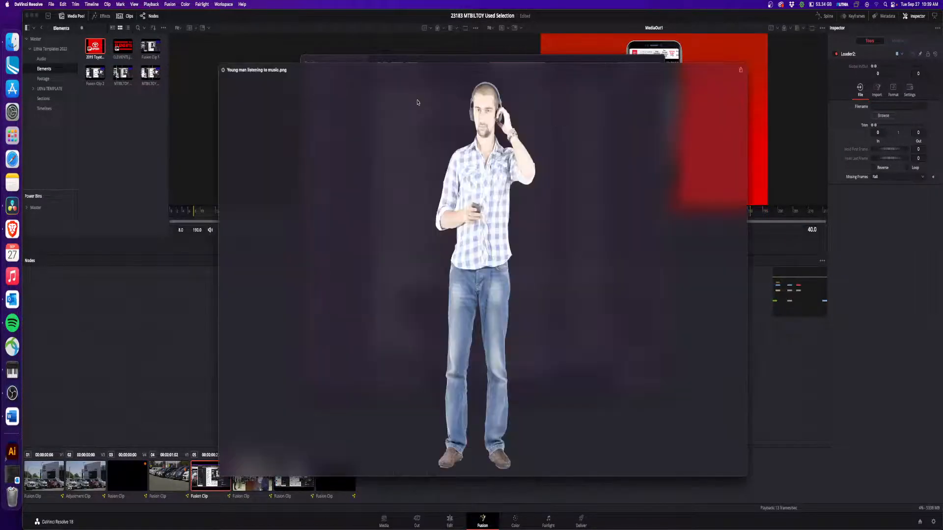
{"action": "key", "text": "Up"}
{"action": "key", "text": "Up"}
{"action": "key", "text": "Up"}
{"action": "key", "text": "Up"}
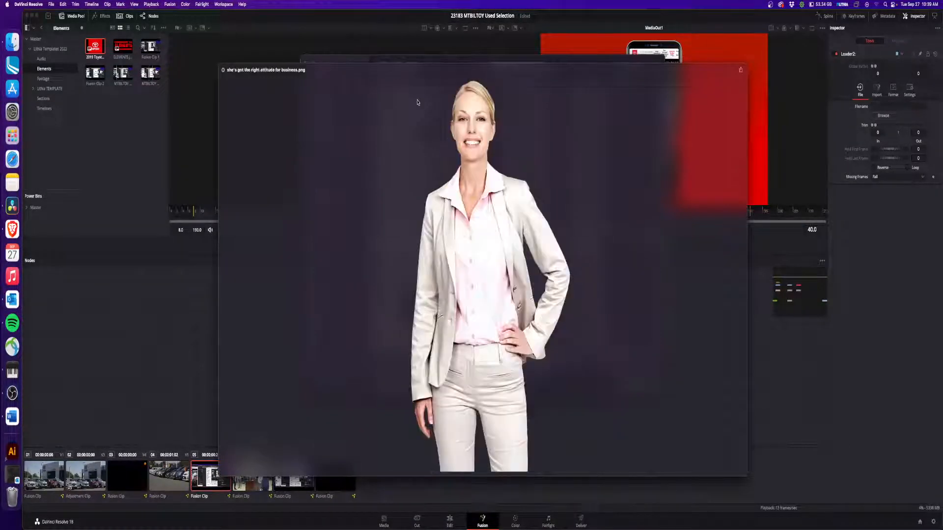
{"action": "key", "text": "Up"}
{"action": "key", "text": "Down"}
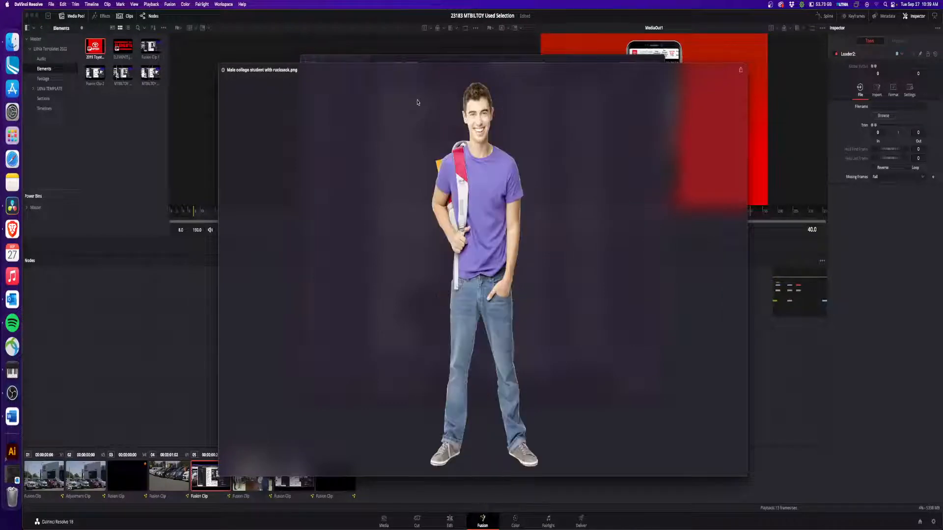
- Try to load Male college student with rucksack.png into the existing Loader
{"action": "key", "text": "space"}
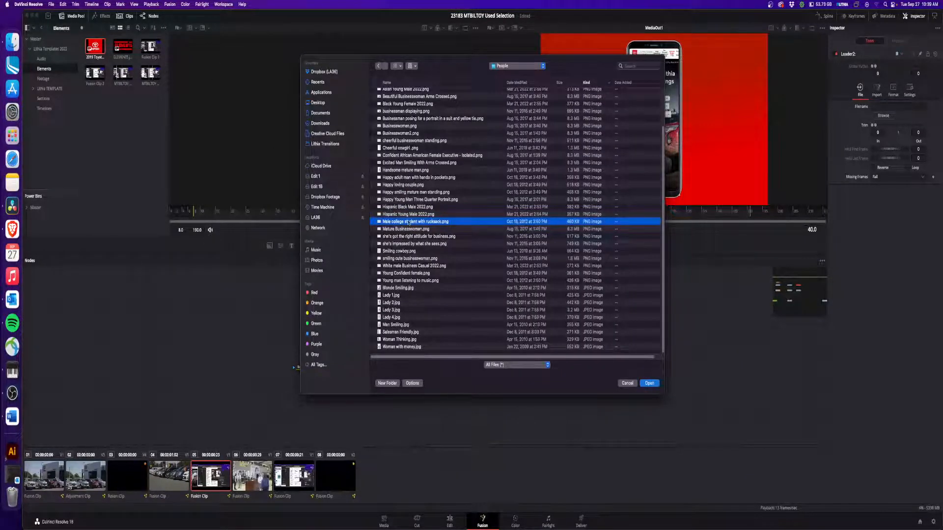
{"action": "double_click", "coordinate": [408, 222]}
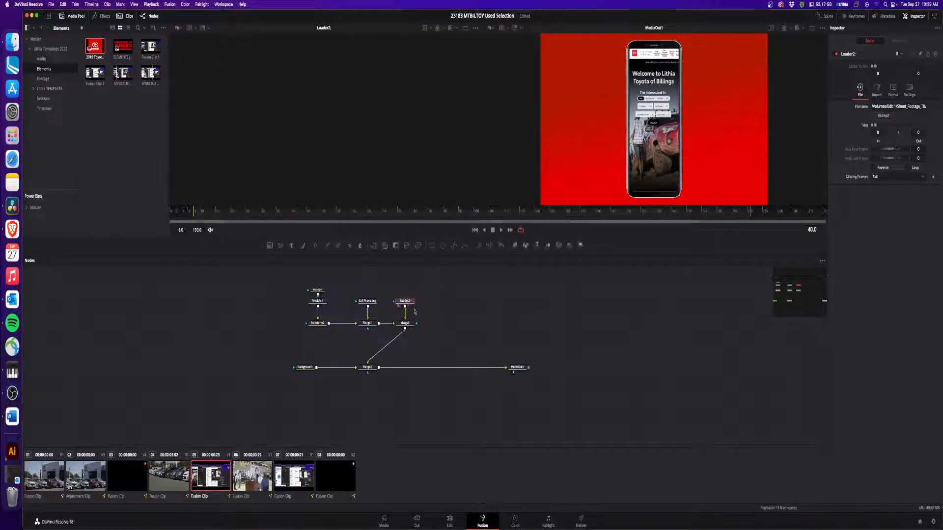
- Delete the Loader feeding Merge3 and add a new Loader node in its place
{"action": "key", "text": "Delete"}
{"action": "key", "text": "shift+space"}
{"action": "type", "text": "loader"}
{"action": "key", "text": "Return"}
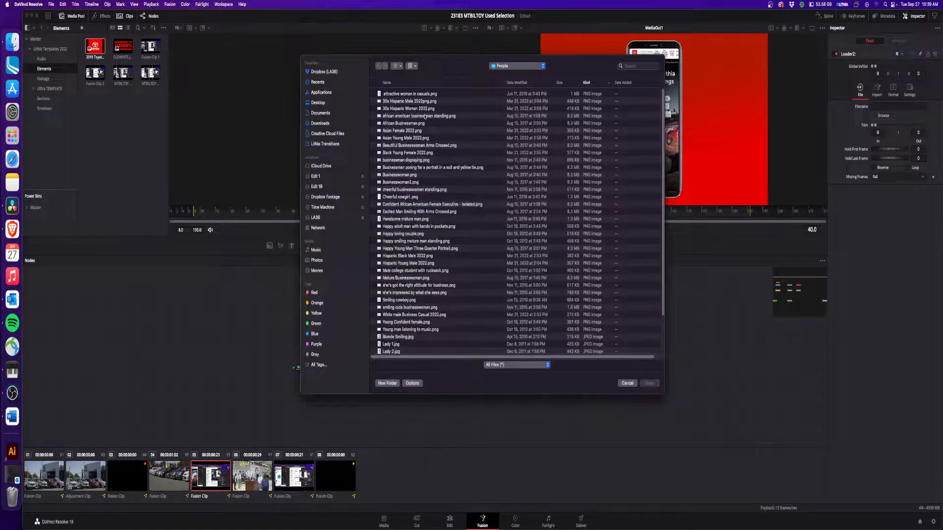
- Preview the people images from Beautiful Businesswoman Arms Crossed.png through Male college student with rucksack.png
{"action": "left_click", "coordinate": [405, 144]}
{"action": "key", "text": "space"}
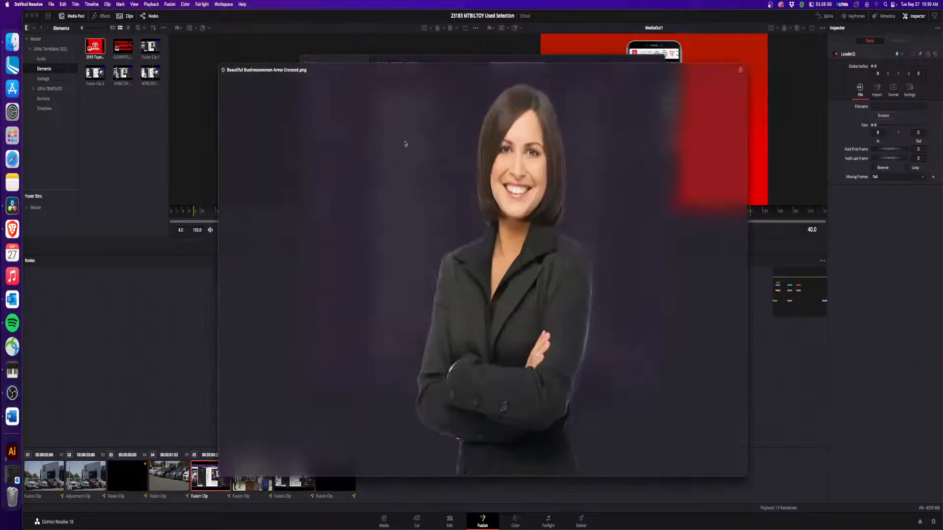
{"action": "key", "text": "Down"}
{"action": "key", "text": "Down"}
{"action": "key", "text": "Down"}
{"action": "key", "text": "Down"}
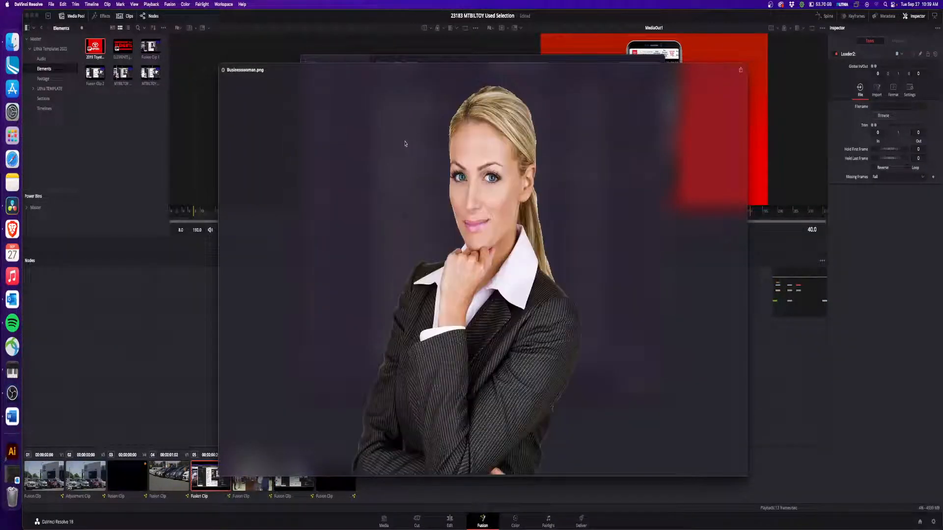
{"action": "key", "text": "Down"}
{"action": "key", "text": "Down"}
{"action": "key", "text": "Down"}
{"action": "key", "text": "Down"}
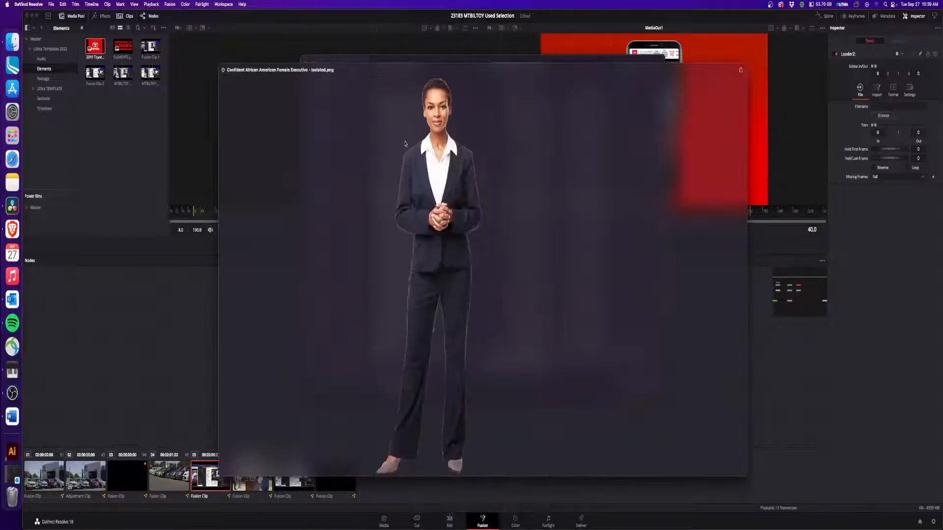
{"action": "key", "text": "Down"}
{"action": "key", "text": "Down"}
{"action": "key", "text": "Down"}
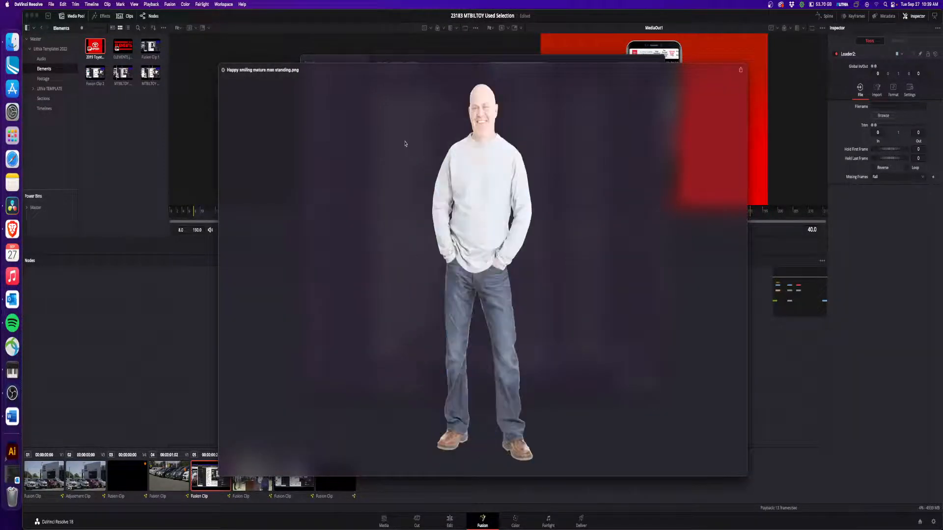
{"action": "key", "text": "Up"}
{"action": "key", "text": "Up"}
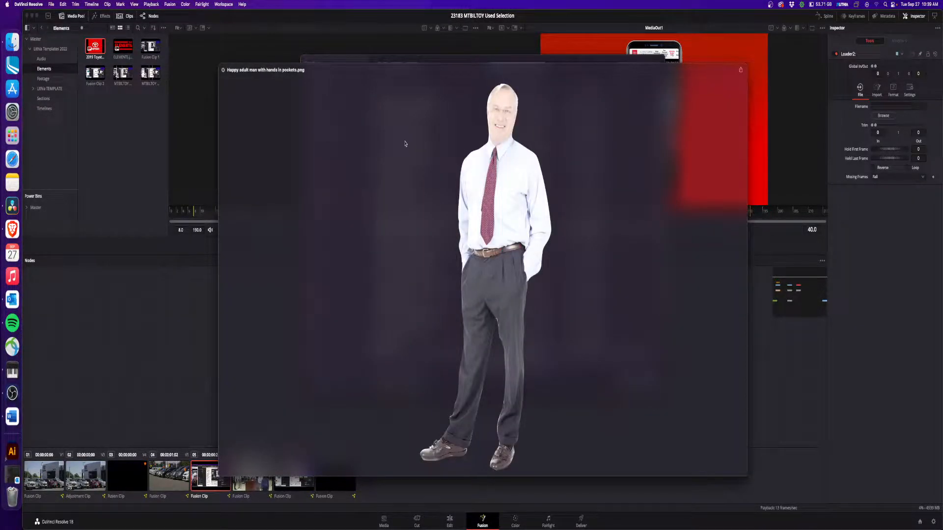
{"action": "key", "text": "Down"}
{"action": "key", "text": "Down"}
{"action": "key", "text": "Down"}
{"action": "key", "text": "Down"}
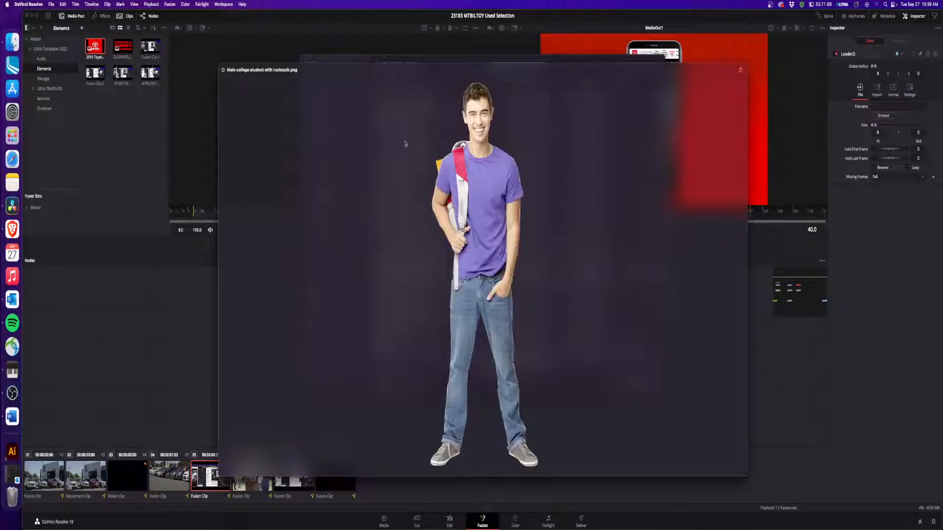
- Load Male college student with rucksack.png into the new Loader, view it in the first viewer and connect it to Merge3
{"action": "key", "text": "space"}
{"action": "key", "text": "Return"}
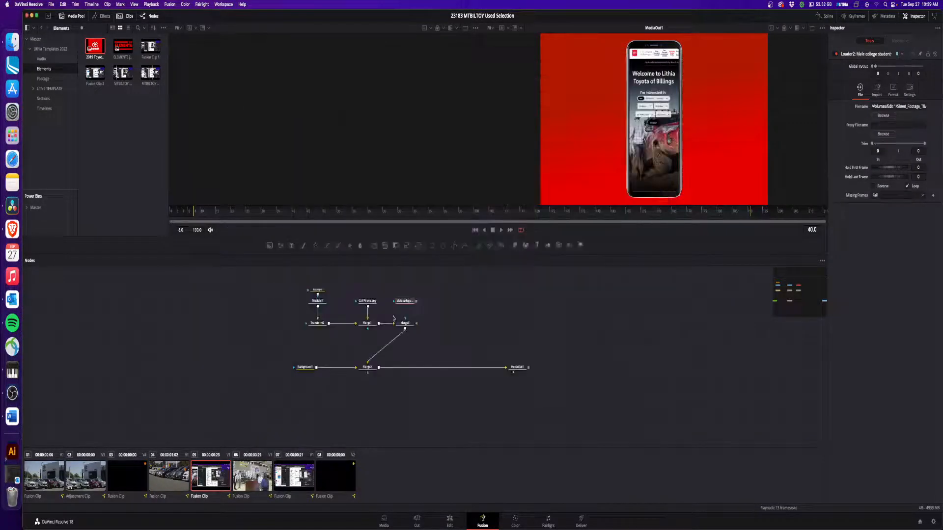
{"action": "key", "text": "1"}
{"action": "left_click_drag", "start_coordinate": [416, 301], "coordinate": [412, 324]}
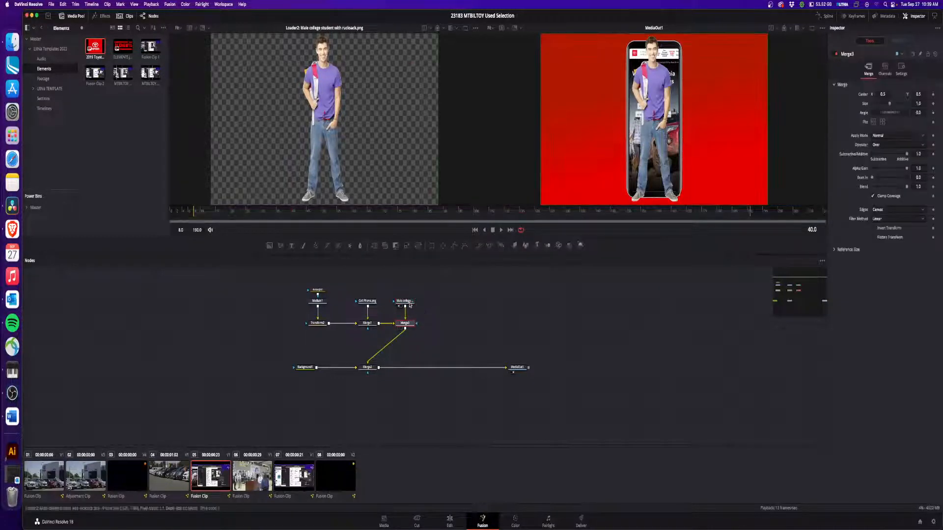
- Add a Transform after the student image, enlarge it to about 4.11 and lower its center to about X 0.54, Y -1.01
{"action": "left_click", "coordinate": [418, 246]}
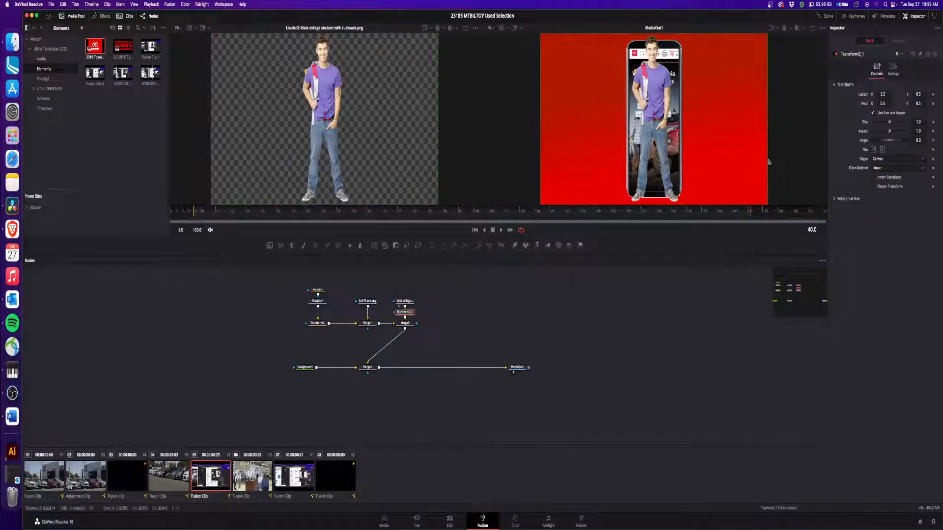
{"action": "left_click_drag", "start_coordinate": [889, 122], "coordinate": [906, 124]}
{"action": "left_click_drag", "start_coordinate": [657, 118], "coordinate": [663, 384]}
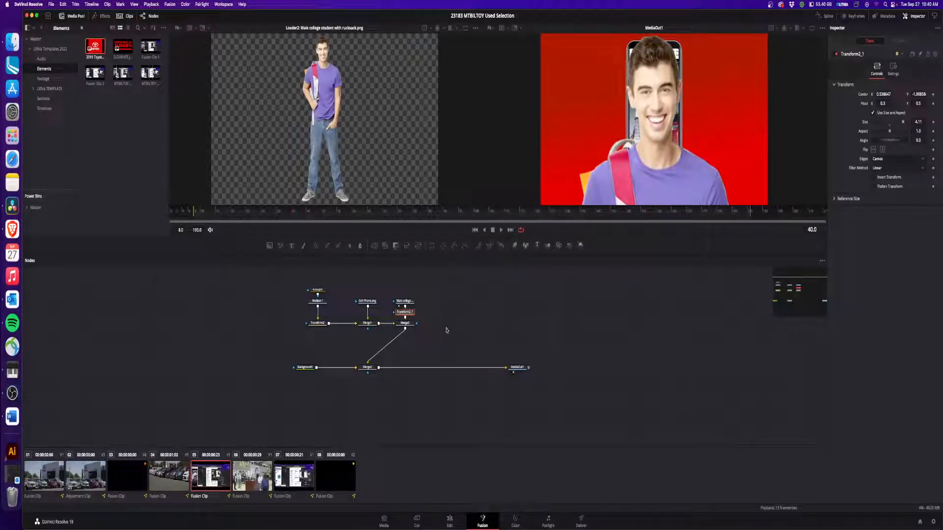
- Add a Polygon mask to the student's Loader and trace a closed shape around the phone's outline
{"action": "left_click", "coordinate": [404, 301]}
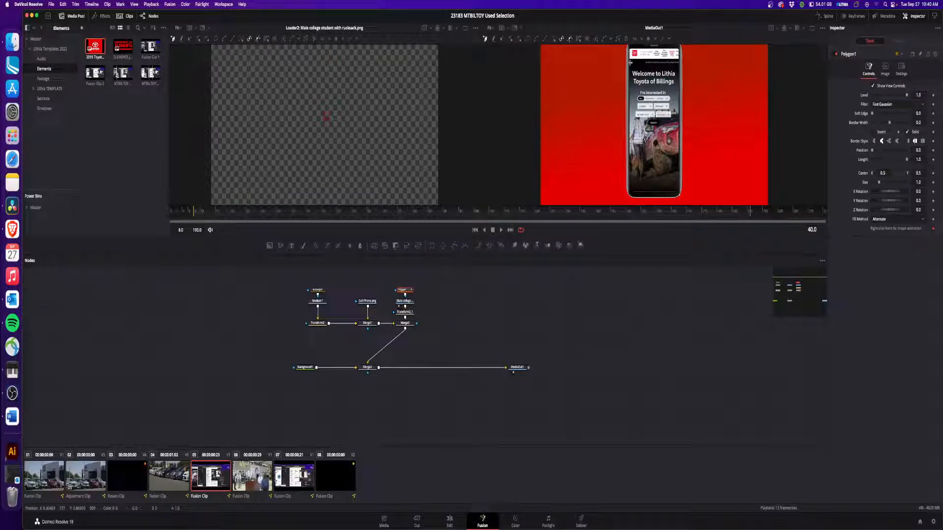
{"action": "scroll", "coordinate": [628, 66], "scroll_direction": "up", "scroll_amount": 5}
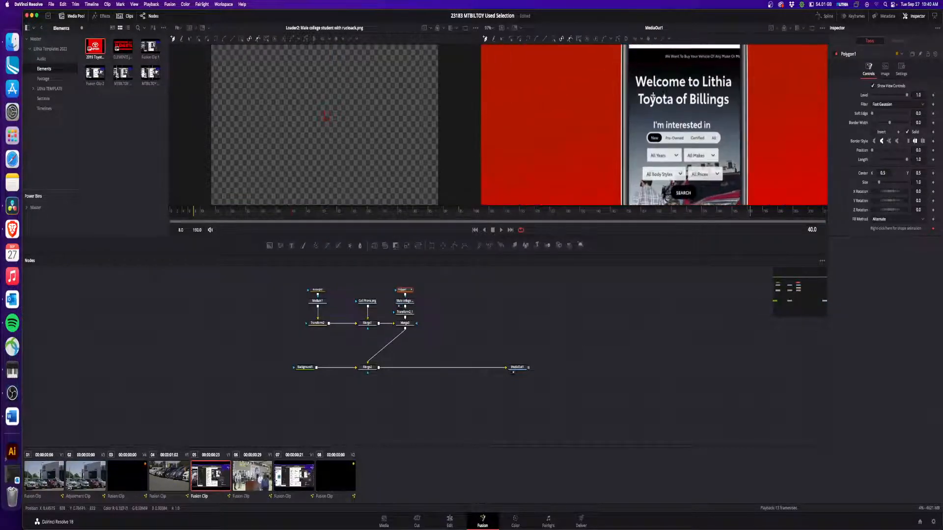
{"action": "left_click", "coordinate": [629, 89]}
{"action": "left_click", "coordinate": [609, 92]}
{"action": "left_click", "coordinate": [602, 114]}
{"action": "left_click_drag", "start_coordinate": [605, 190], "coordinate": [589, 110]}
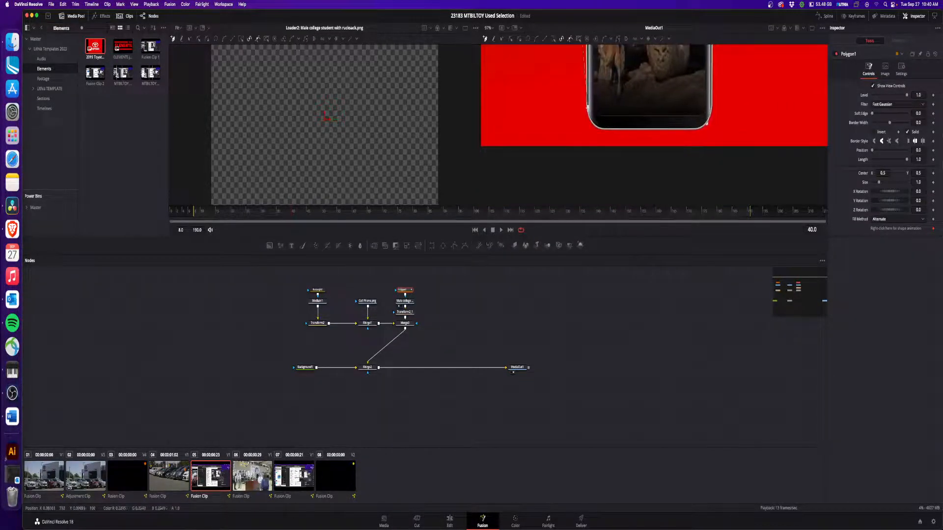
{"action": "left_click", "coordinate": [698, 122]}
{"action": "left_click_drag", "start_coordinate": [708, 109], "coordinate": [663, 288]}
{"action": "left_click_drag", "start_coordinate": [667, 102], "coordinate": [665, 229]}
{"action": "mouse_move", "coordinate": [675, 192]}
{"action": "left_mouse_down"}
{"action": "mouse_move", "coordinate": [686, 22]}
{"action": "mouse_move", "coordinate": [686, 191]}
{"action": "left_mouse_up"}
{"action": "left_click", "coordinate": [649, 116]}
{"action": "left_click", "coordinate": [581, 115]}
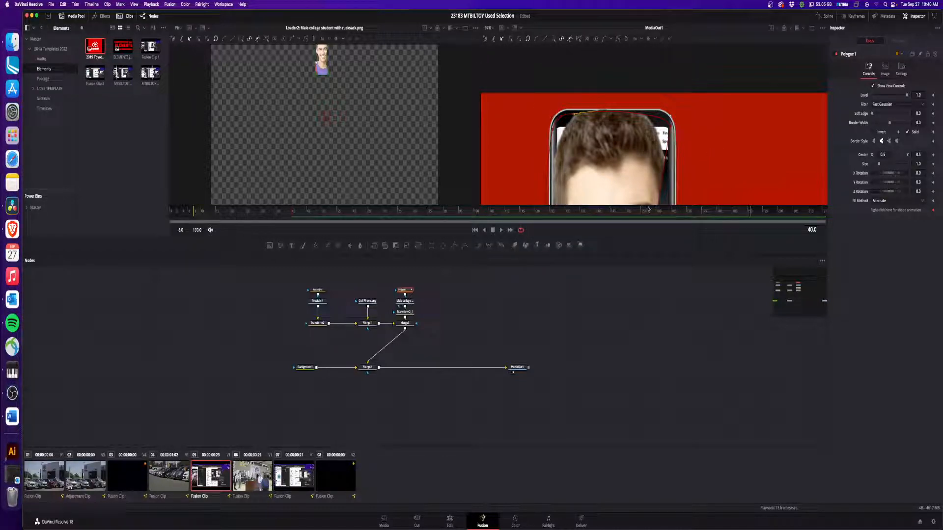
- Adjust the student mask's polygon points so its edge follows the phone's upper corner and straight side next to the student's ear
{"action": "left_click", "coordinate": [405, 301]}
{"action": "left_click", "coordinate": [406, 290]}
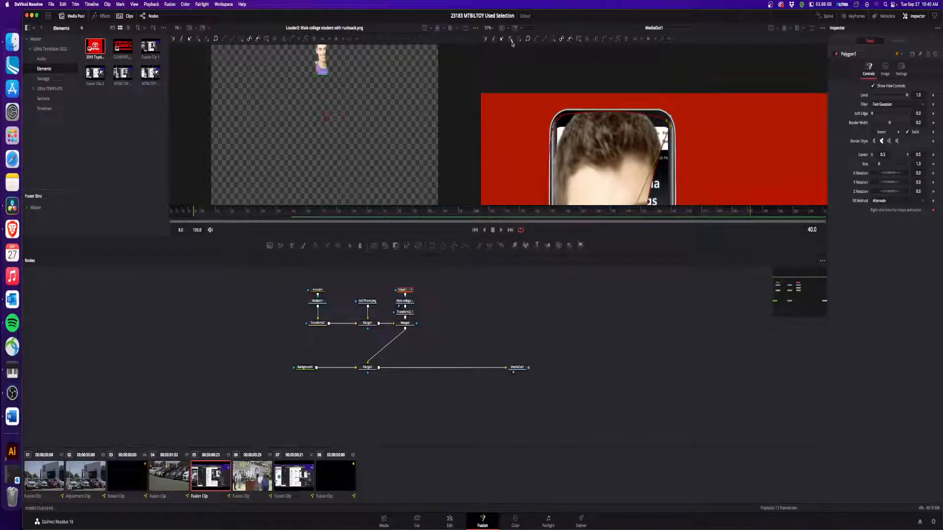
{"action": "left_click", "coordinate": [536, 39]}
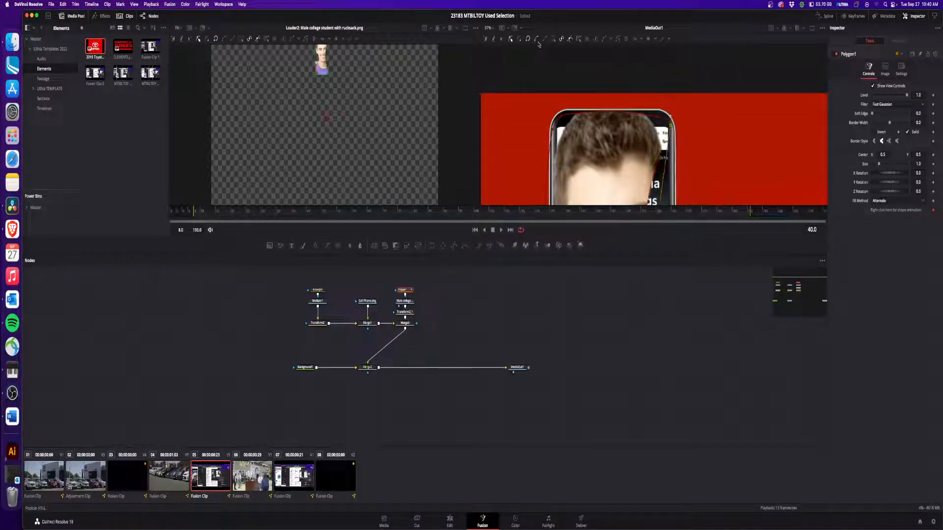
{"action": "left_click_drag", "start_coordinate": [669, 119], "coordinate": [671, 126]}
{"action": "left_click_drag", "start_coordinate": [689, 184], "coordinate": [695, 84]}
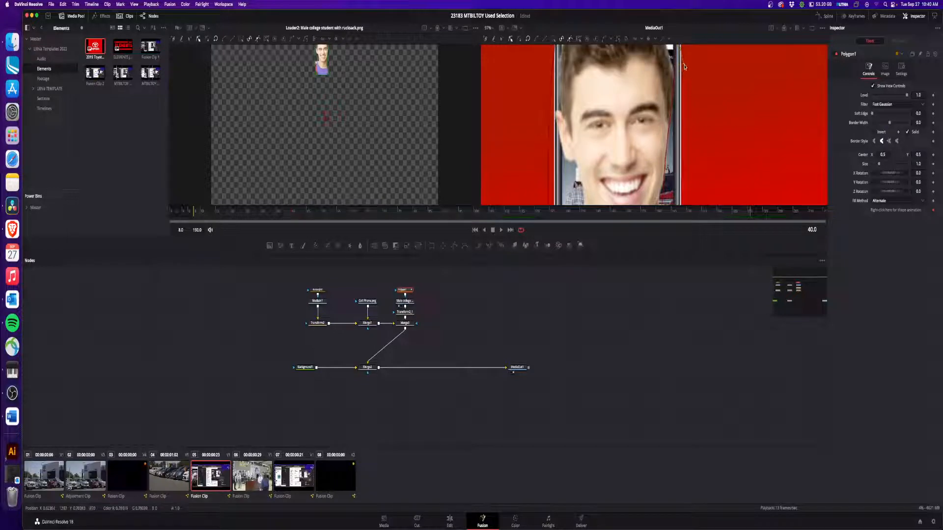
{"action": "left_click_drag", "start_coordinate": [681, 131], "coordinate": [698, 75]}
{"action": "left_click_drag", "start_coordinate": [712, 187], "coordinate": [687, 84]}
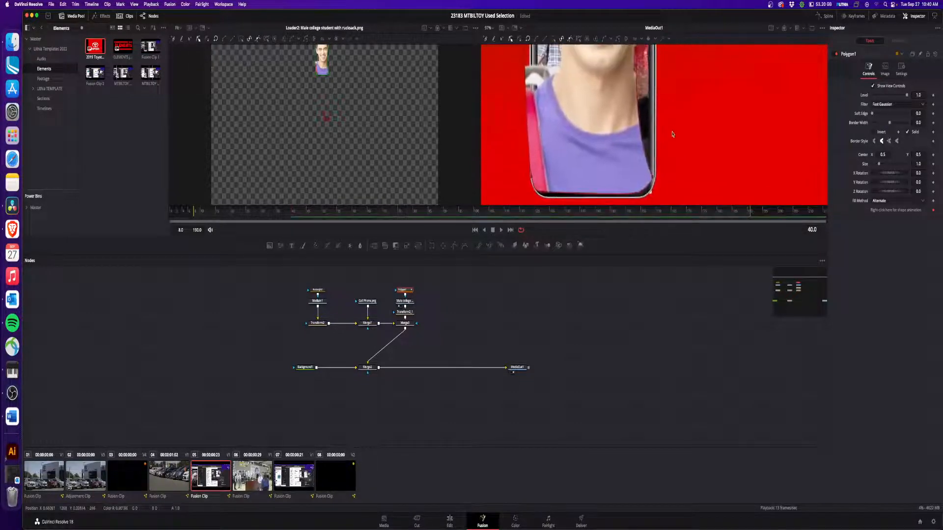
{"action": "left_click", "coordinate": [544, 39]}
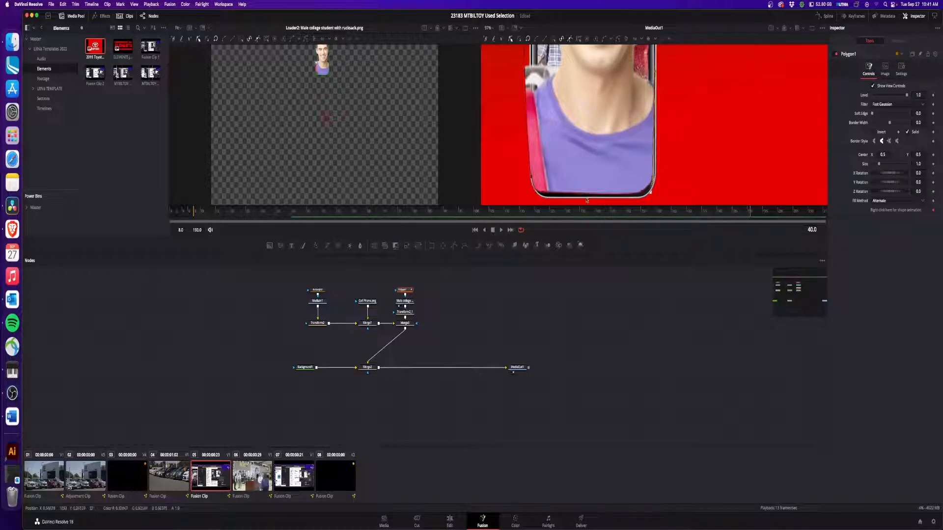
- Straighten the student mask's remaining polygon points along the phone's opposite side and fit the whole image in view
{"action": "left_click_drag", "start_coordinate": [566, 102], "coordinate": [587, 289]}
{"action": "left_click_drag", "start_coordinate": [587, 115], "coordinate": [577, 217]}
{"action": "left_click", "coordinate": [538, 139]}
{"action": "left_click", "coordinate": [544, 39]}
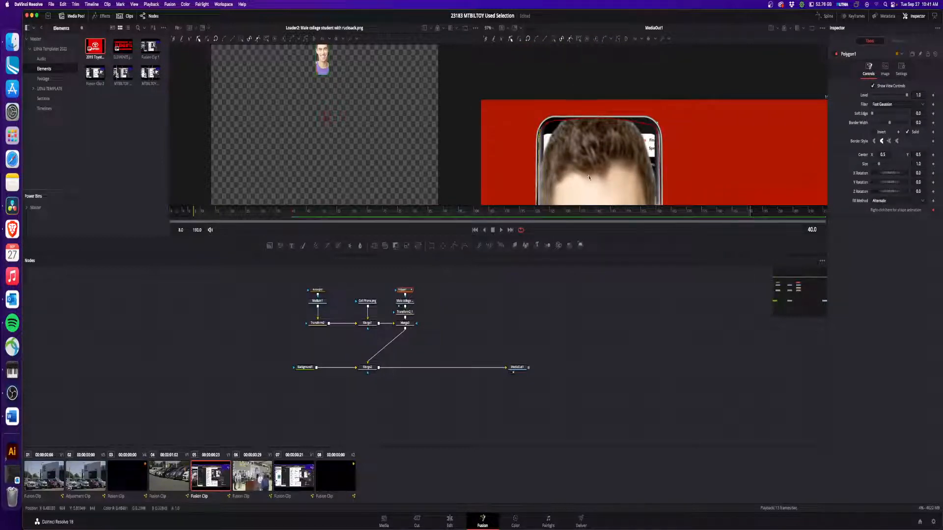
{"action": "left_click_drag", "start_coordinate": [594, 174], "coordinate": [592, 163]}
{"action": "key", "text": "ctrl+f"}
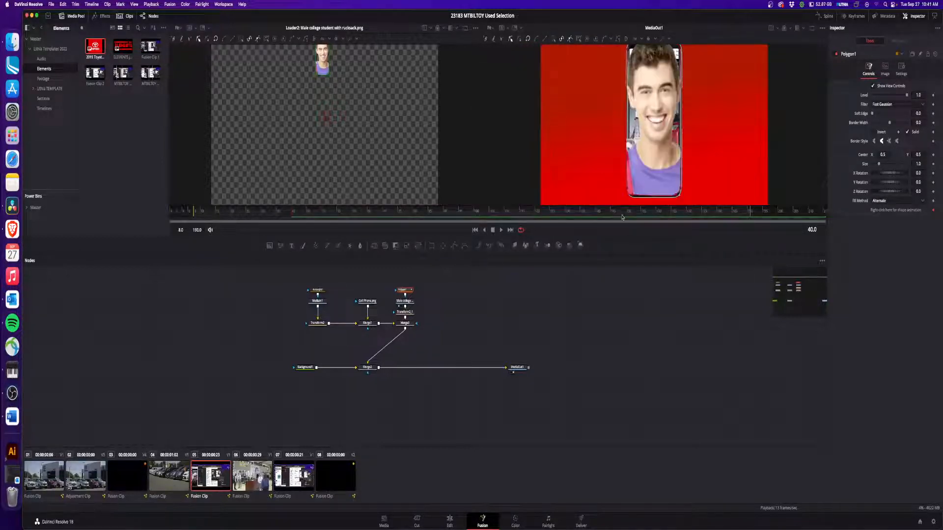
- Set Merge3's apply mode to Screen and lower its blend to about 0.126 for a faint reflection
{"action": "left_click", "coordinate": [405, 323]}
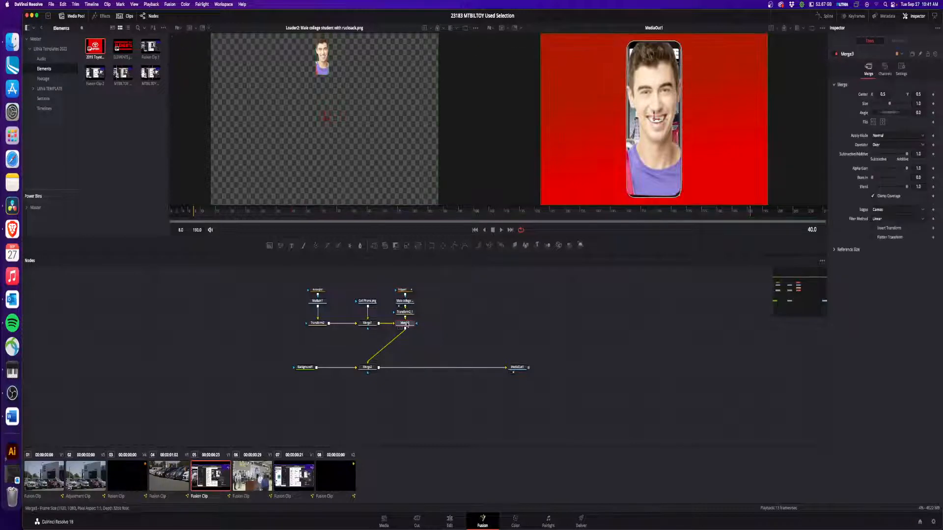
{"action": "left_click", "coordinate": [890, 136]}
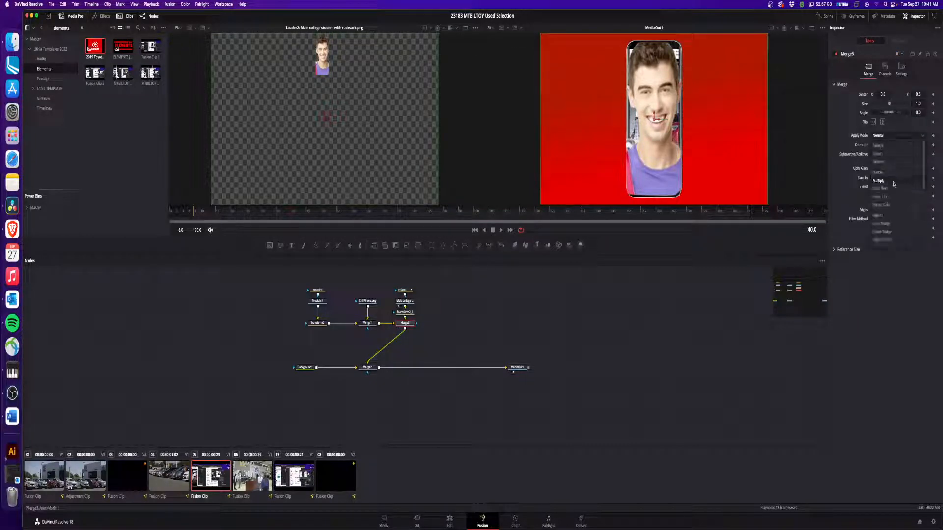
{"action": "left_click", "coordinate": [894, 190]}
{"action": "left_click", "coordinate": [896, 136]}
{"action": "left_click", "coordinate": [897, 153]}
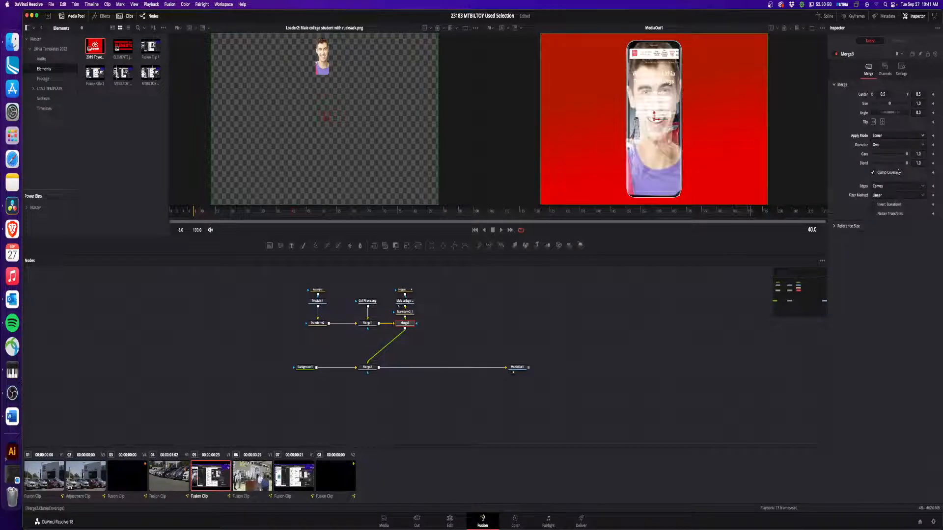
{"action": "left_click_drag", "start_coordinate": [906, 163], "coordinate": [876, 171]}
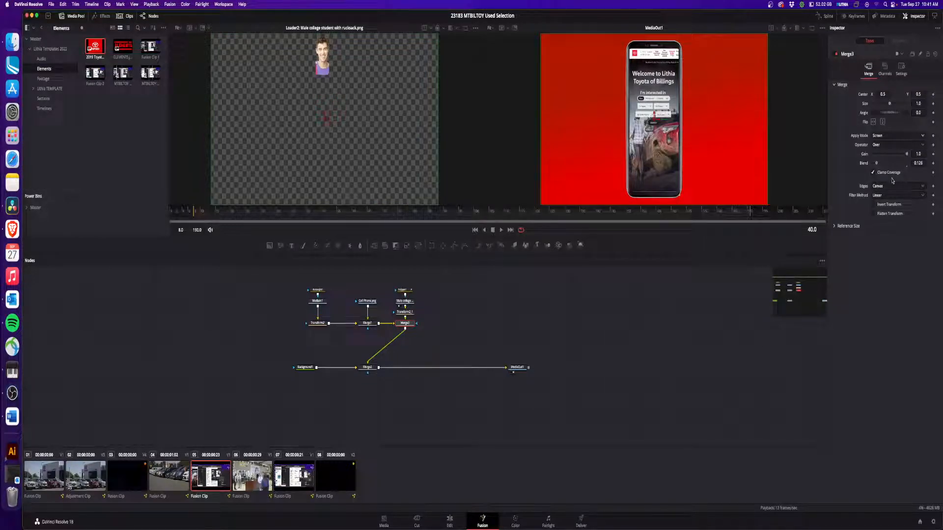
- Review the reflection up to frame 117, align Merge2 below Merge3, and move MediaOut1 farther from Merge2
{"action": "left_click_drag", "start_coordinate": [236, 215], "coordinate": [348, 215]}
{"action": "left_click_drag", "start_coordinate": [450, 217], "coordinate": [525, 220]}
{"action": "left_click_drag", "start_coordinate": [369, 368], "coordinate": [405, 369]}
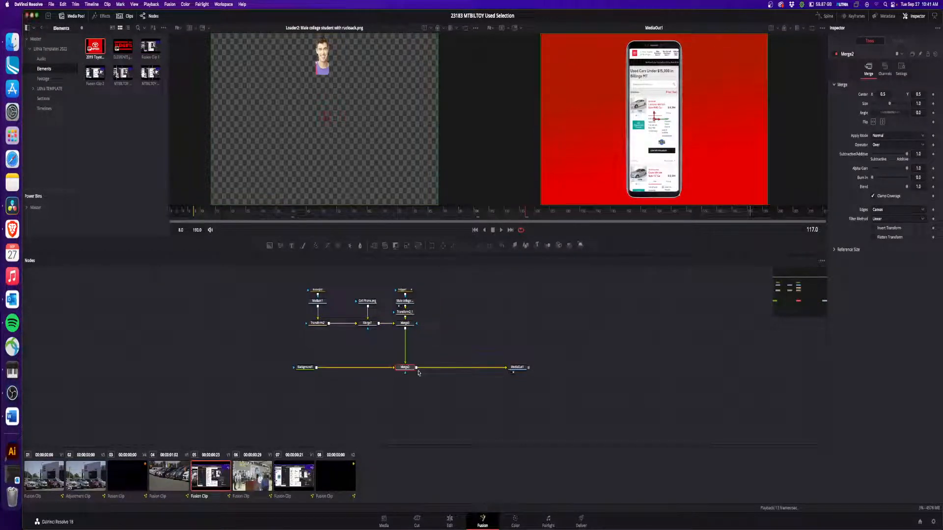
{"action": "left_click_drag", "start_coordinate": [518, 367], "coordinate": [580, 368]}
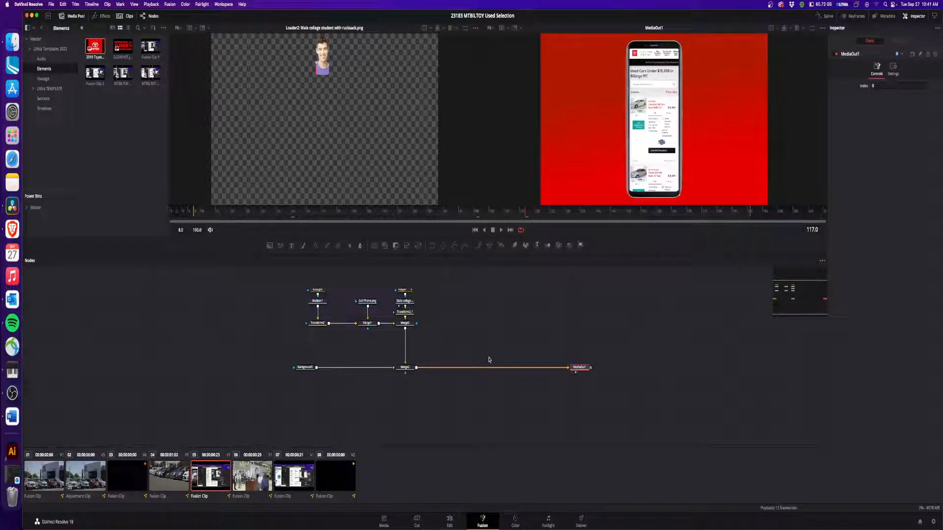
- Add a Transform and a Shadow node after Merge3
{"action": "left_click", "coordinate": [411, 323]}
{"action": "left_click", "coordinate": [418, 246]}
{"action": "key", "text": "shift+space"}
{"action": "type", "text": "shado"}
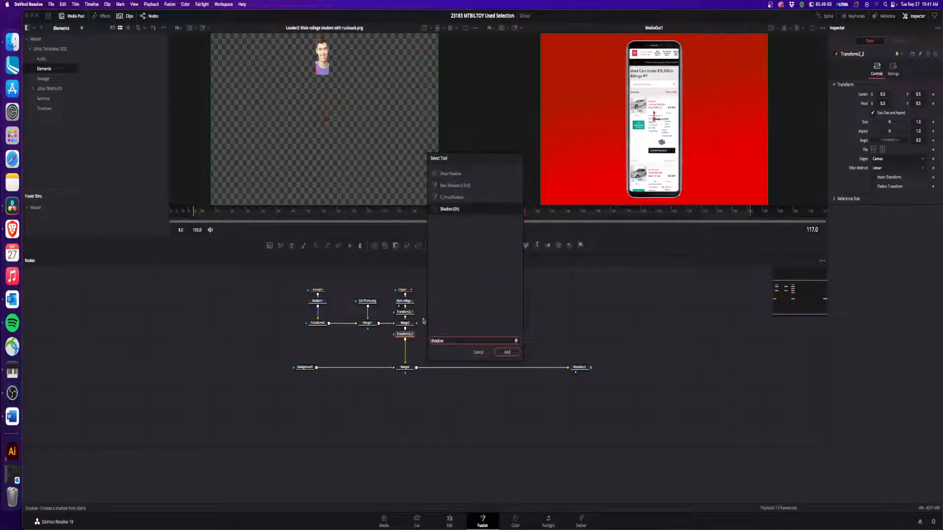
{"action": "type", "text": "w"}
{"action": "key", "text": "Return"}
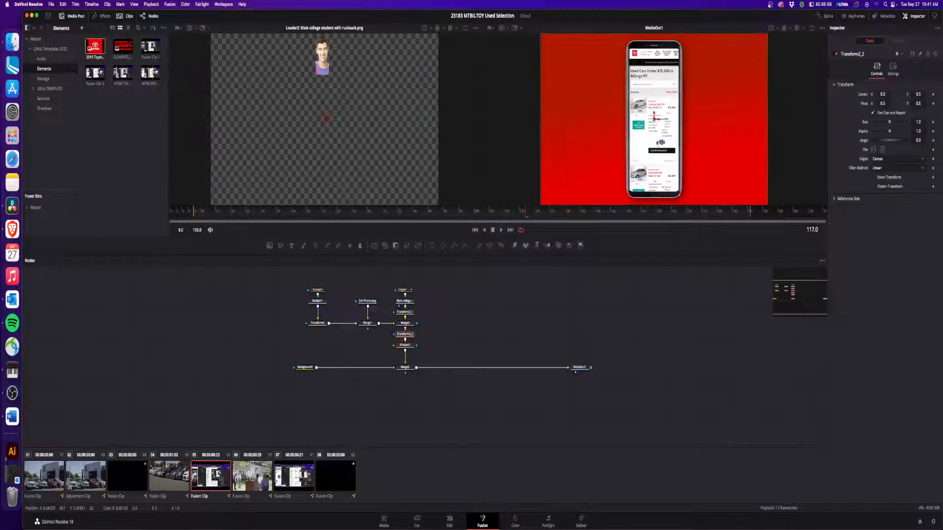
- Play the phone shot on the Edit page and add a marker to its clip at 00:00:11:23
{"action": "left_click", "coordinate": [449, 519]}
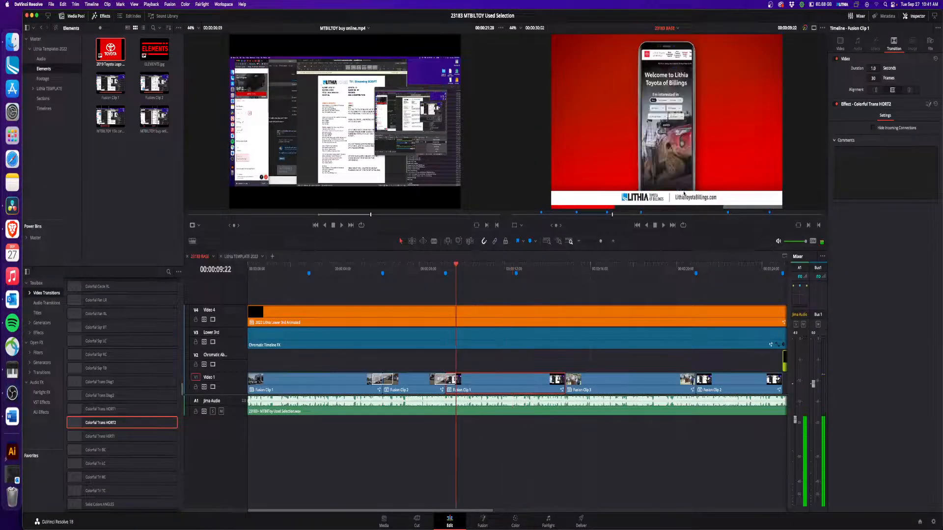
{"action": "key", "text": "space"}
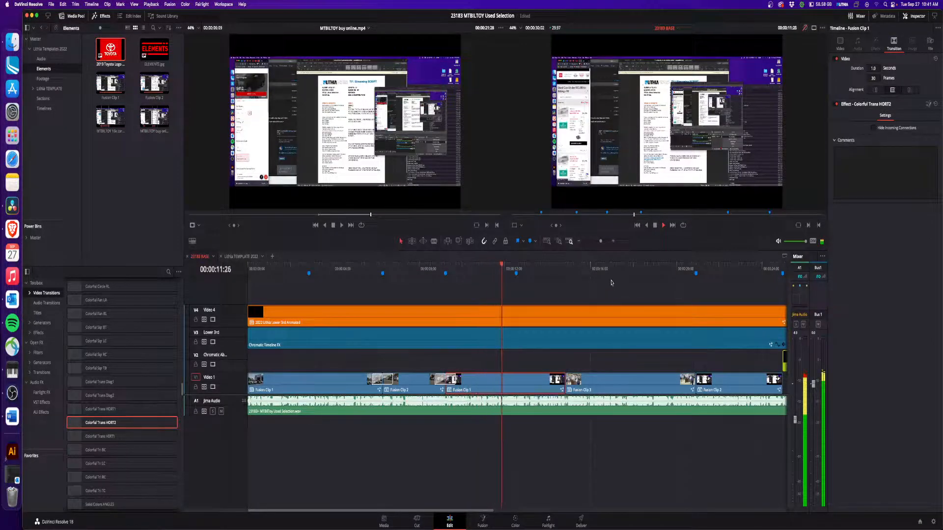
{"action": "left_click", "coordinate": [488, 269]}
{"action": "left_click_drag", "start_coordinate": [495, 268], "coordinate": [487, 268]}
{"action": "left_click", "coordinate": [501, 272]}
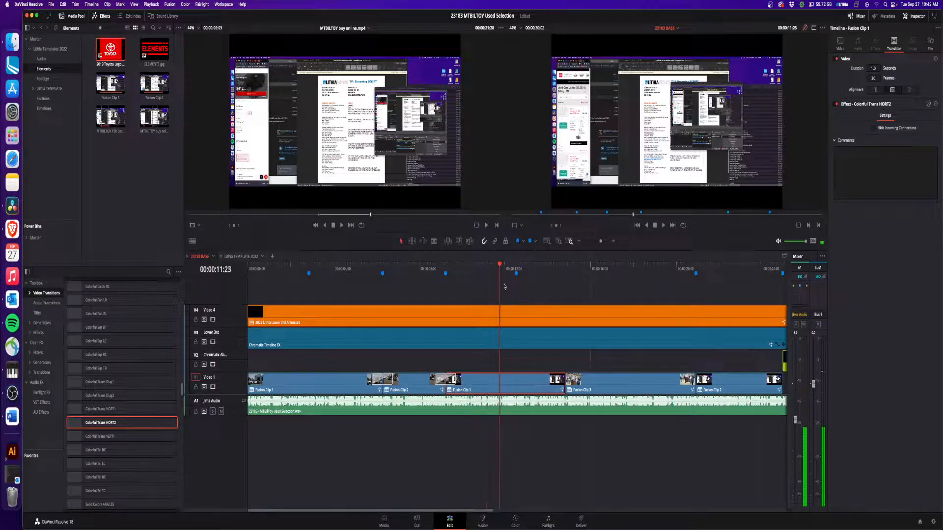
{"action": "key", "text": "m"}
- Add a timeline marker at 00:00:11:04 and play the phone shot past it
{"action": "left_click_drag", "start_coordinate": [491, 268], "coordinate": [484, 268]}
{"action": "key", "text": "space"}
{"action": "left_click", "coordinate": [505, 297]}
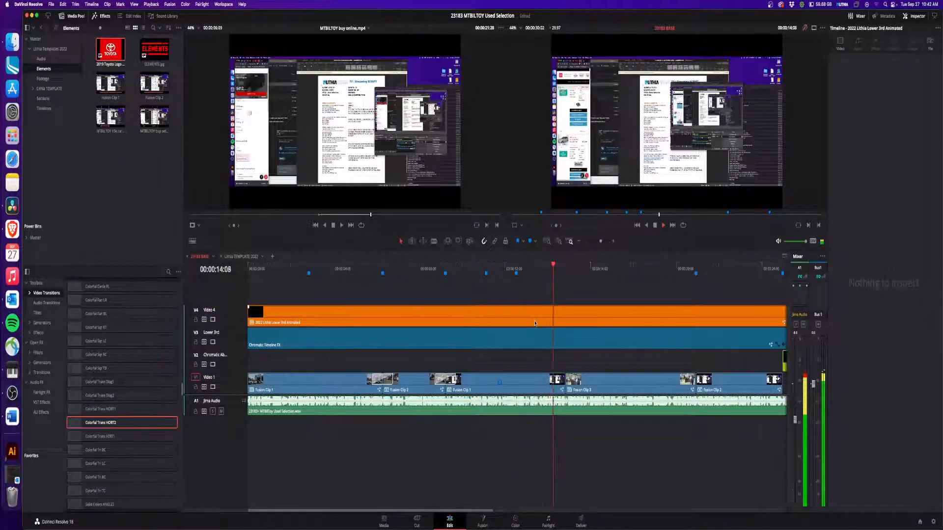
- Place the playhead on the marker at 00:00:11:04 and open the phone's Fusion Clip in the Fusion page
{"action": "left_click", "coordinate": [487, 270]}
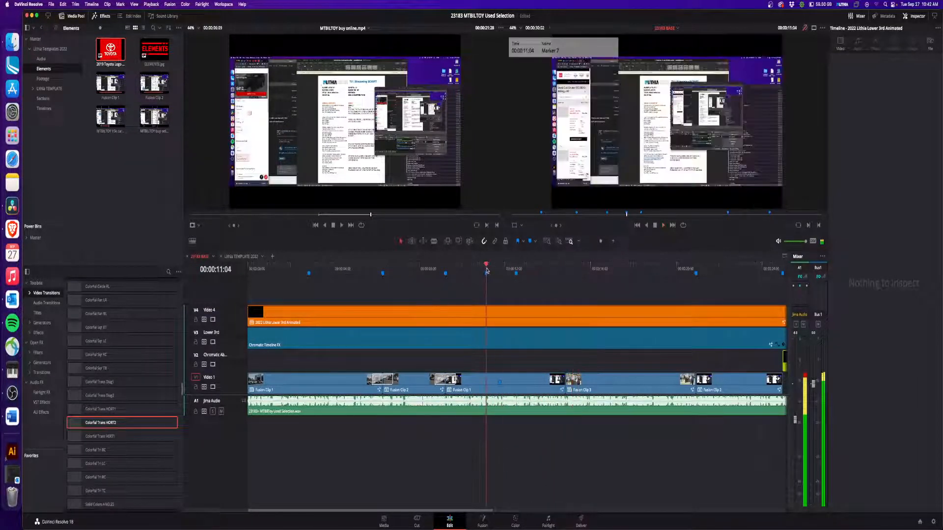
{"action": "left_click", "coordinate": [509, 386]}
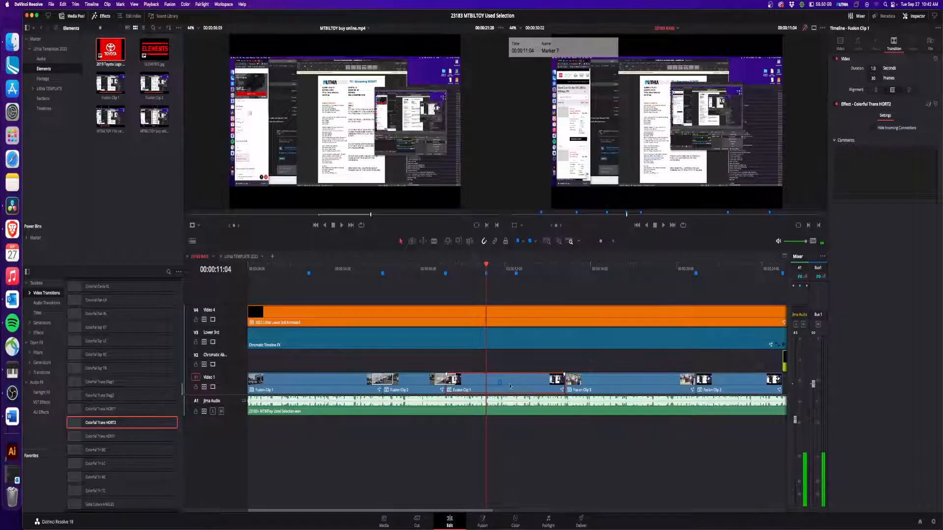
{"action": "key", "text": "super+shift+a"}
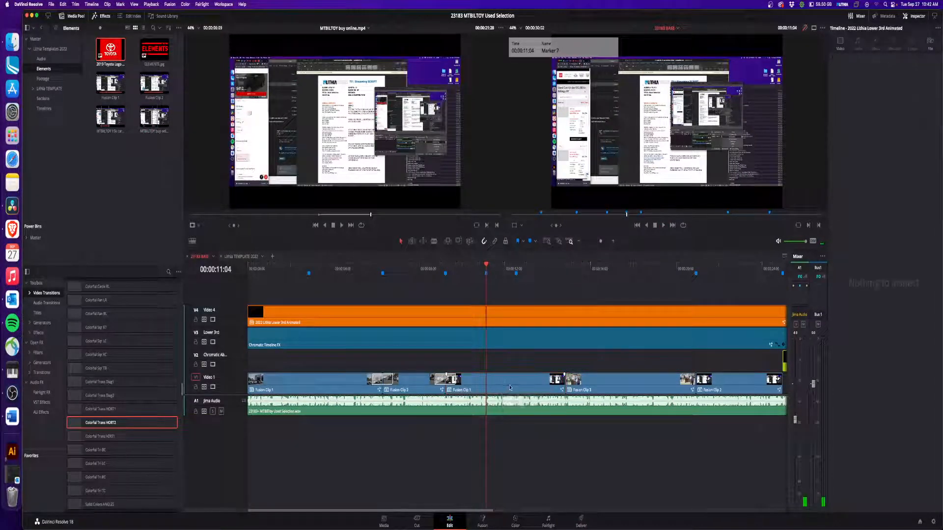
{"action": "right_click", "coordinate": [510, 387]}
{"action": "left_click", "coordinate": [530, 270]}
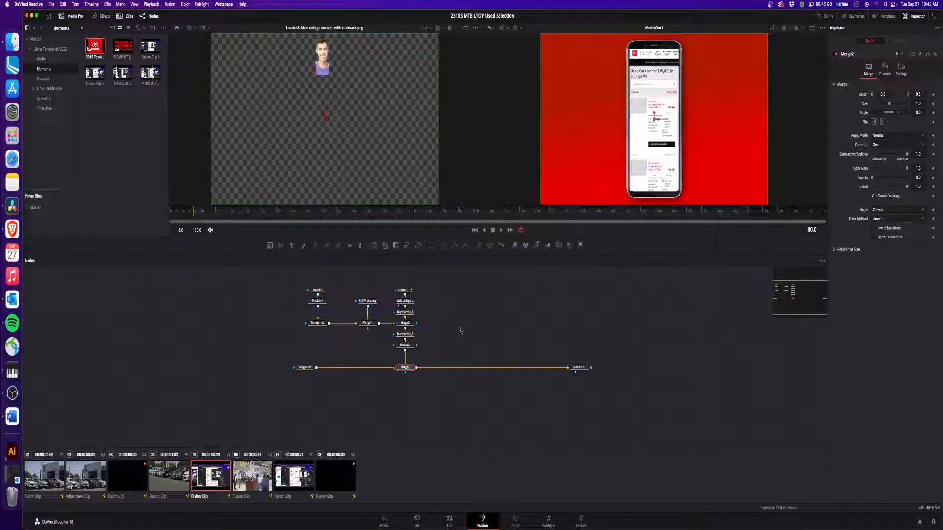
- Merge a Text+ node over Merge2's output, enter "$15,000" and enlarge the text to about 0.2913
{"action": "left_click_drag", "start_coordinate": [291, 245], "coordinate": [415, 368]}
{"action": "left_click", "coordinate": [480, 291]}
{"action": "left_click", "coordinate": [846, 130]}
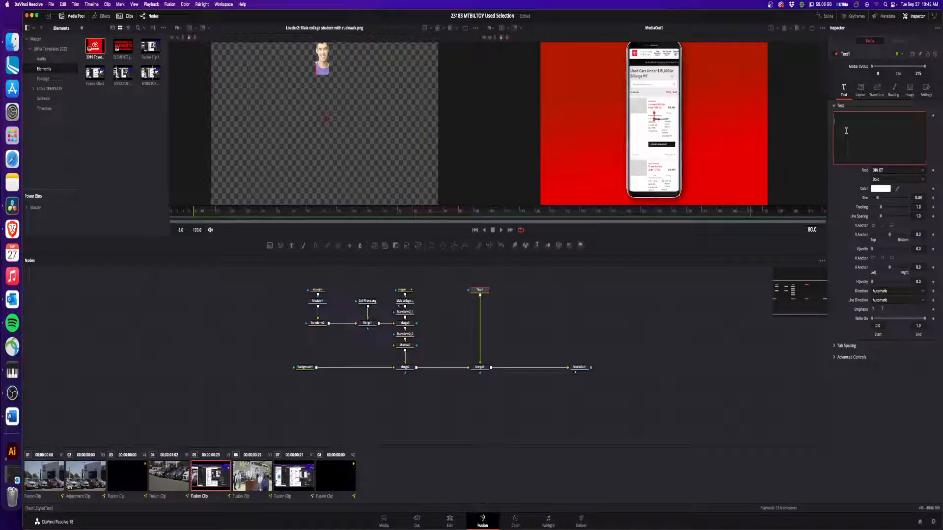
{"action": "type", "text": "$15,000"}
{"action": "left_click", "coordinate": [842, 116]}
{"action": "key", "text": "Delete"}
{"action": "left_click_drag", "start_coordinate": [881, 200], "coordinate": [892, 198]}
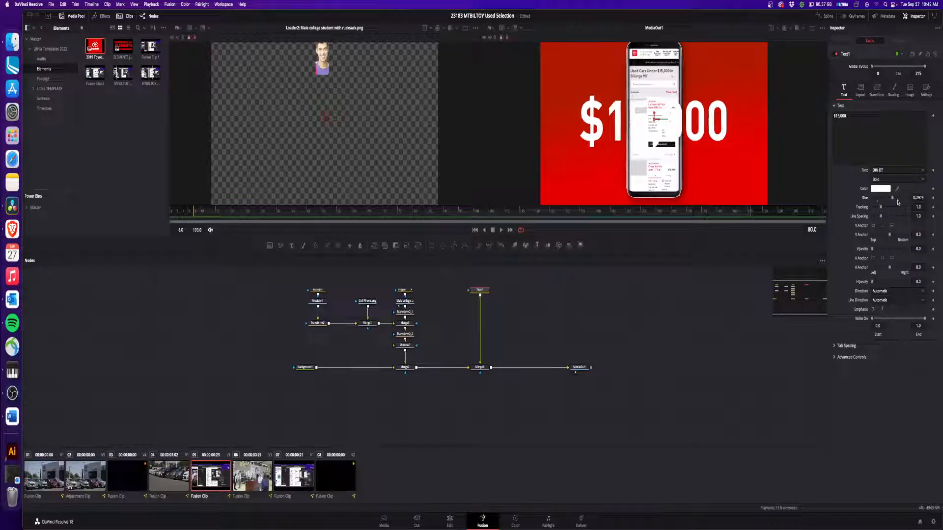
- Apply Character Level Styling to the $15,000 text, view Text1 in the first viewer and show the modifier's settings
{"action": "right_click", "coordinate": [867, 134]}
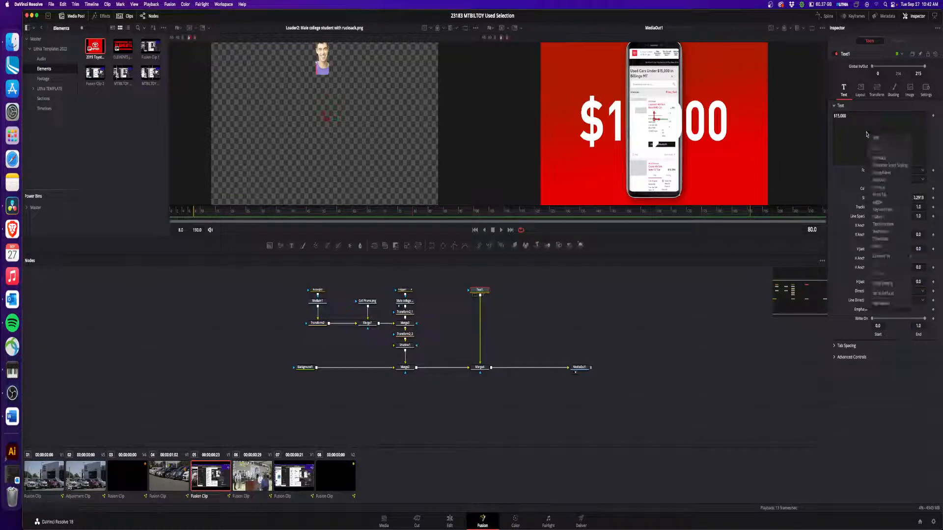
{"action": "left_click", "coordinate": [884, 165]}
{"action": "left_click", "coordinate": [484, 290]}
{"action": "key", "text": "1"}
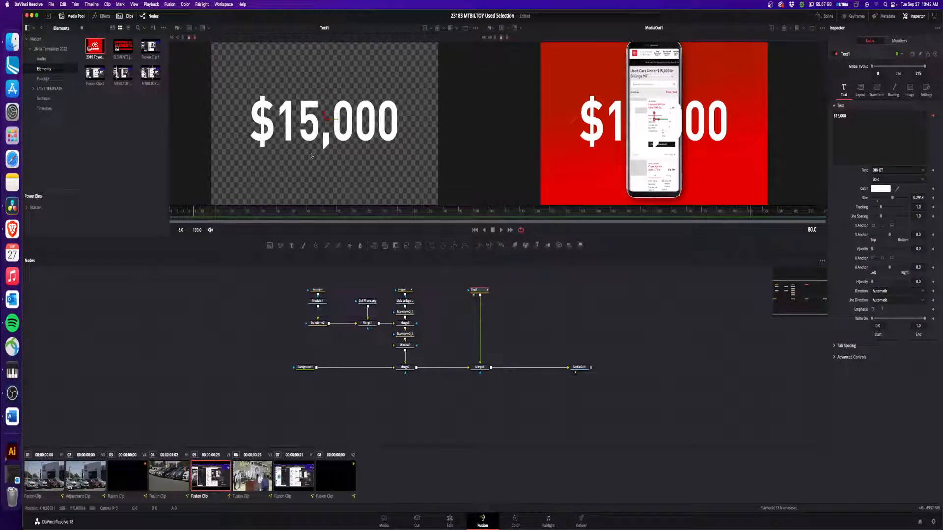
{"action": "left_click", "coordinate": [900, 42]}
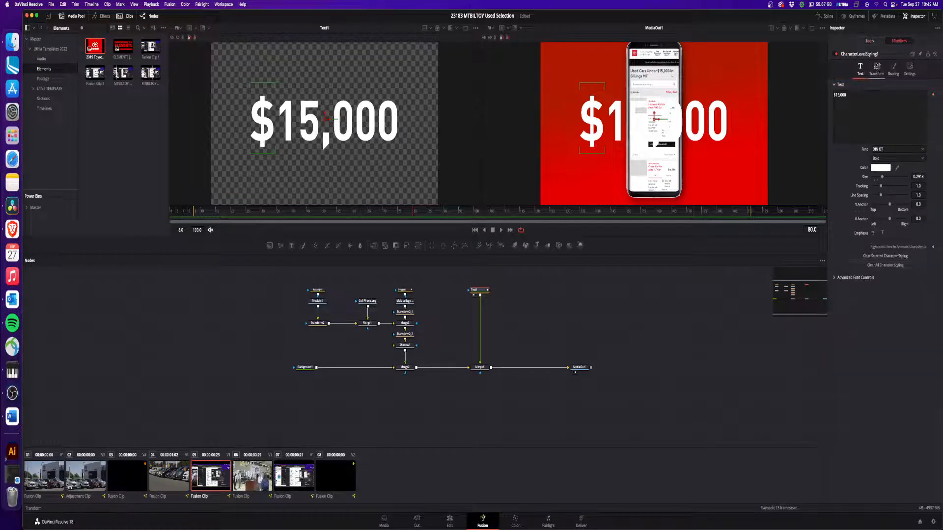
- Reduce the size of the dollar sign and the comma to about 0.15
{"action": "left_click_drag", "start_coordinate": [881, 177], "coordinate": [877, 178]}
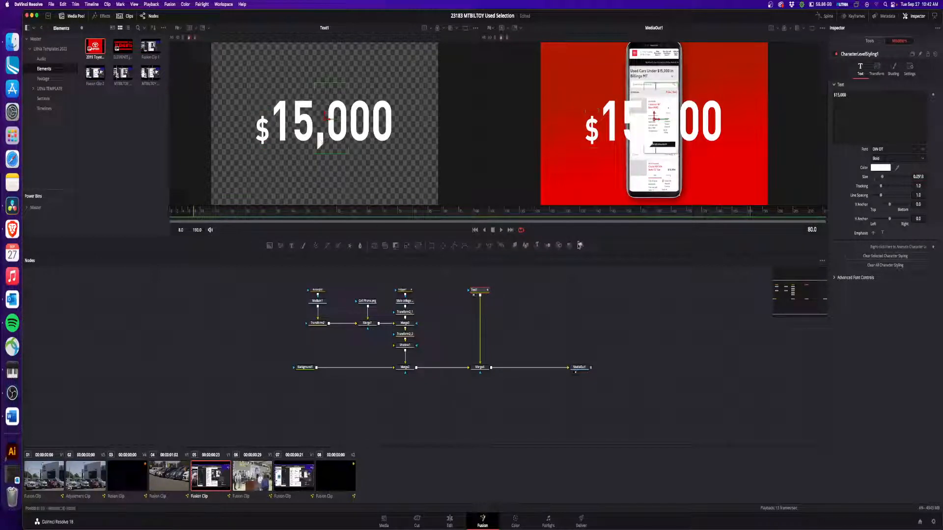
{"action": "key", "text": "super+z"}
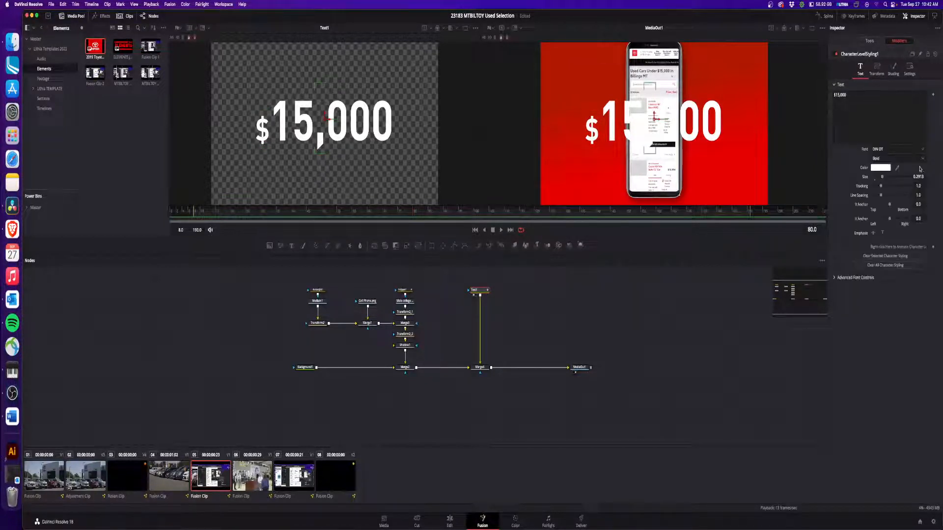
{"action": "key", "text": "Return"}
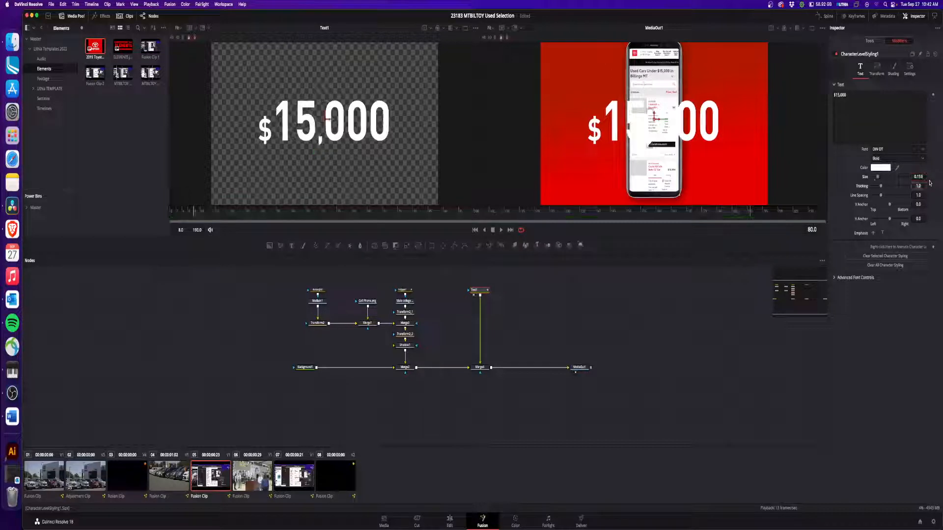
- Raise the dollar sign by setting its shading position offset Y to 0.35
{"action": "left_click", "coordinate": [893, 68]}
{"action": "left_click", "coordinate": [837, 211]}
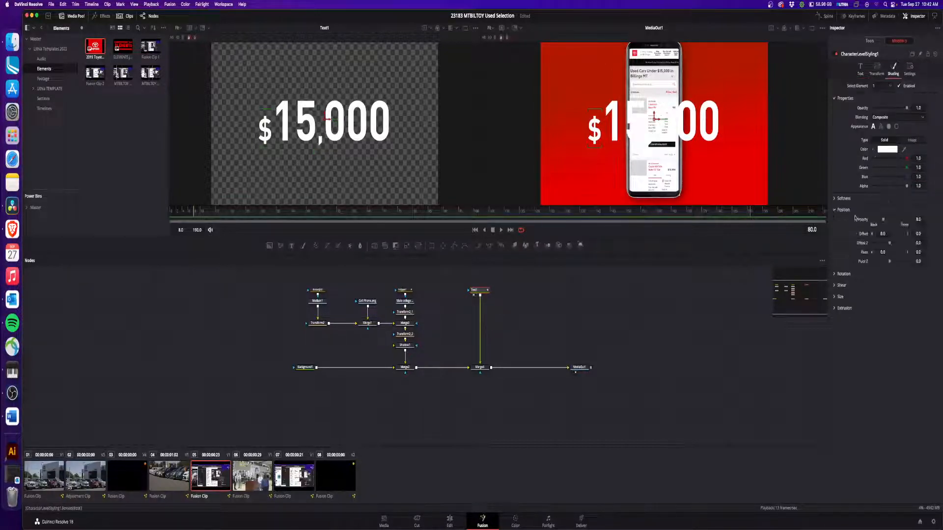
{"action": "left_click", "coordinate": [918, 234]}
{"action": "type", "text": "0.4"}
{"action": "key", "text": "Tab"}
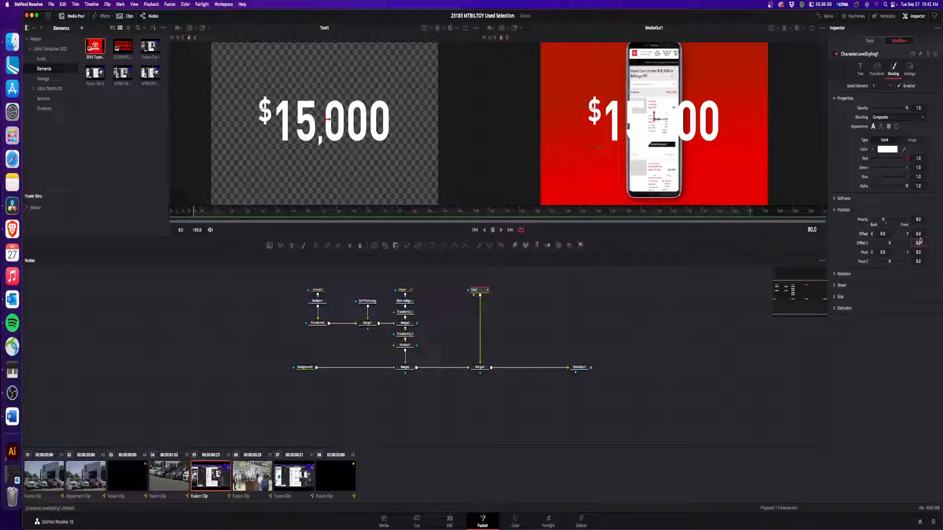
{"action": "left_click", "coordinate": [920, 234]}
{"action": "key", "text": "BackSpace"}
{"action": "type", "text": "35"}
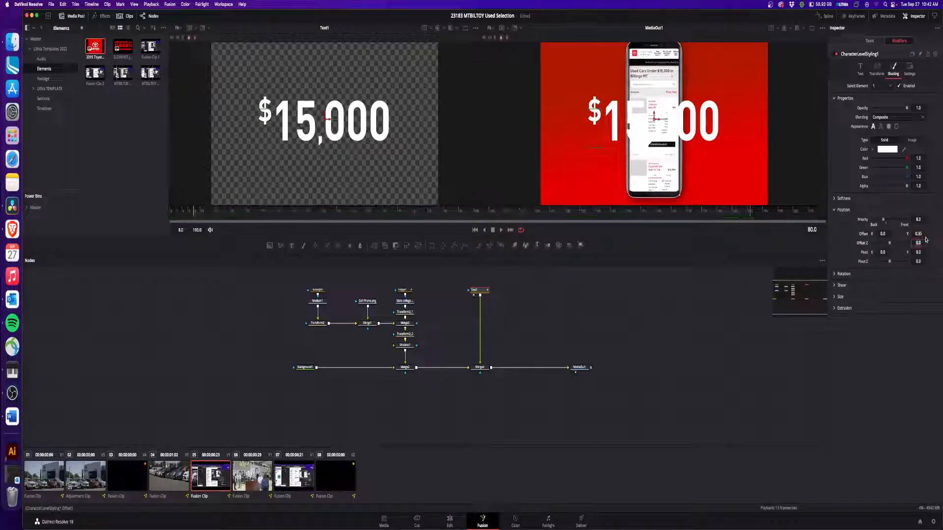
{"action": "key", "text": "Tab"}
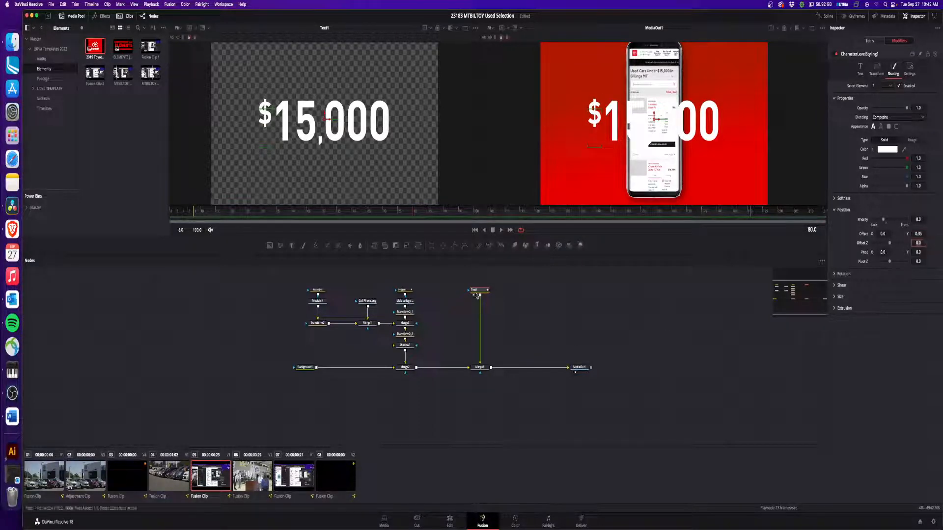
- Paste a Transform node after Text1 and merge a copy of Text1 over the original ahead of that transform
{"action": "key", "text": "ctrl+v"}
{"action": "key", "text": "super+s"}
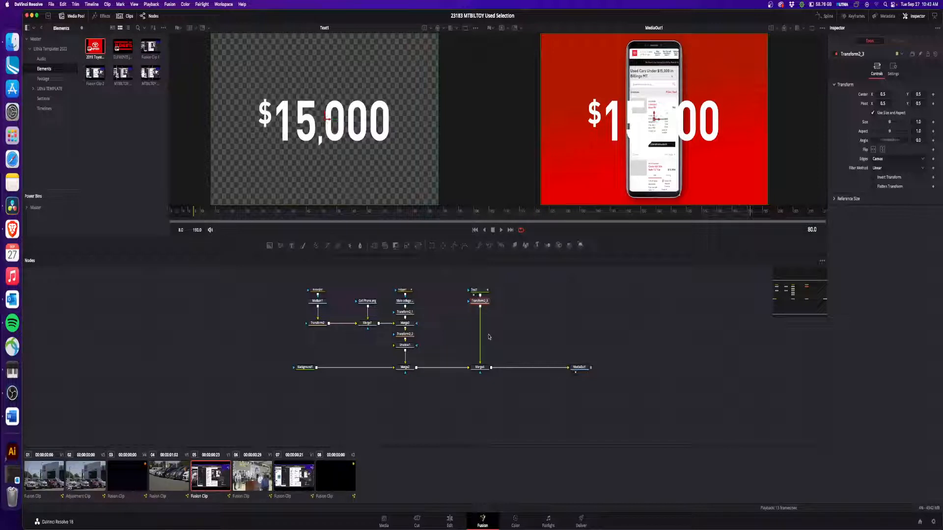
{"action": "mouse_move", "coordinate": [484, 290]}
{"action": "left_mouse_down"}
{"action": "mouse_move", "coordinate": [483, 279]}
{"action": "mouse_move", "coordinate": [515, 280]}
{"action": "mouse_move", "coordinate": [479, 290]}
{"action": "left_mouse_up"}
{"action": "key", "text": "super+c"}
{"action": "key", "text": "super+v"}
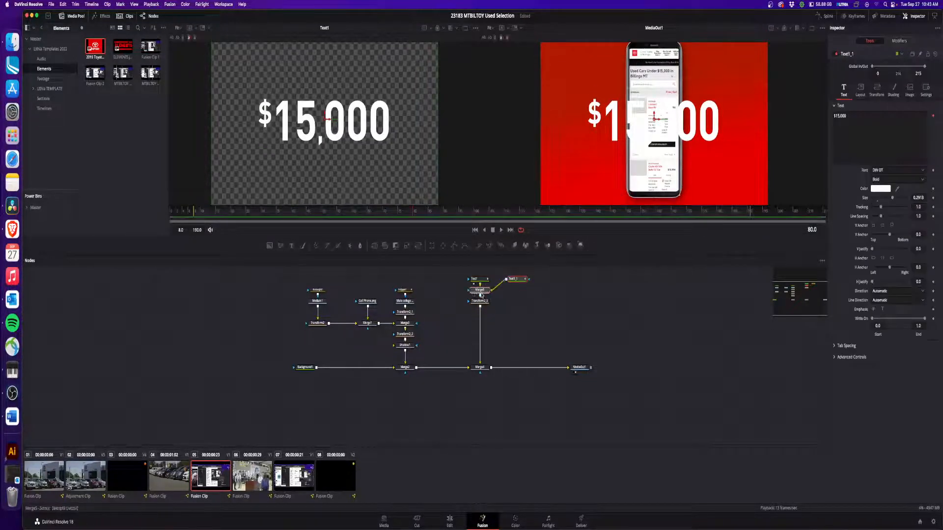
- Change the copied text to "UNDER" without character-level styling, at size about 0.083, and place it above the dollar amount
{"action": "left_click", "coordinate": [515, 282]}
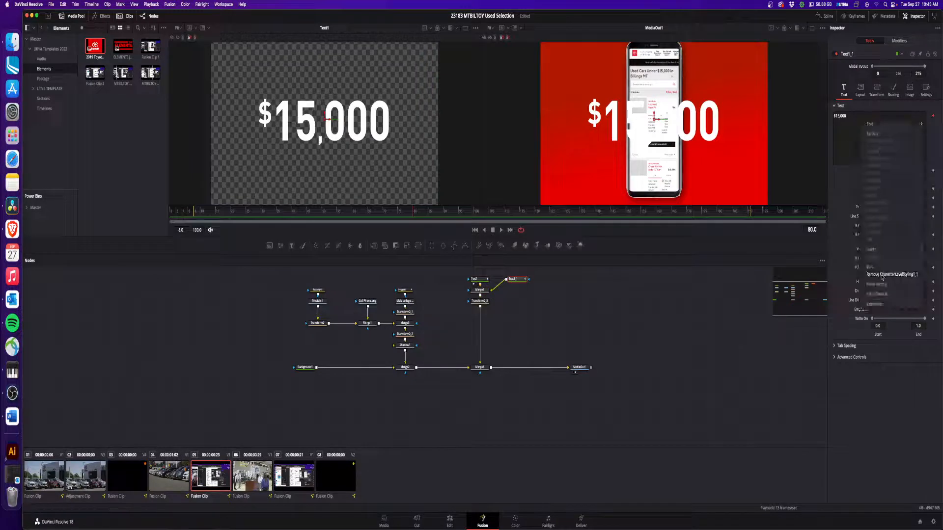
{"action": "left_click_drag", "start_coordinate": [851, 117], "coordinate": [815, 119]}
{"action": "type", "text": "under"}
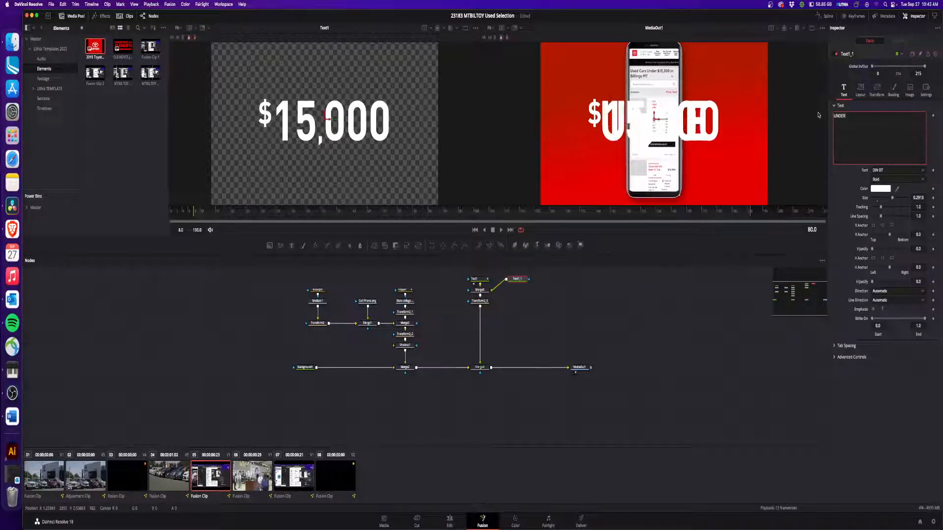
{"action": "left_click_drag", "start_coordinate": [892, 198], "coordinate": [876, 201]}
{"action": "left_click_drag", "start_coordinate": [640, 111], "coordinate": [627, 93]}
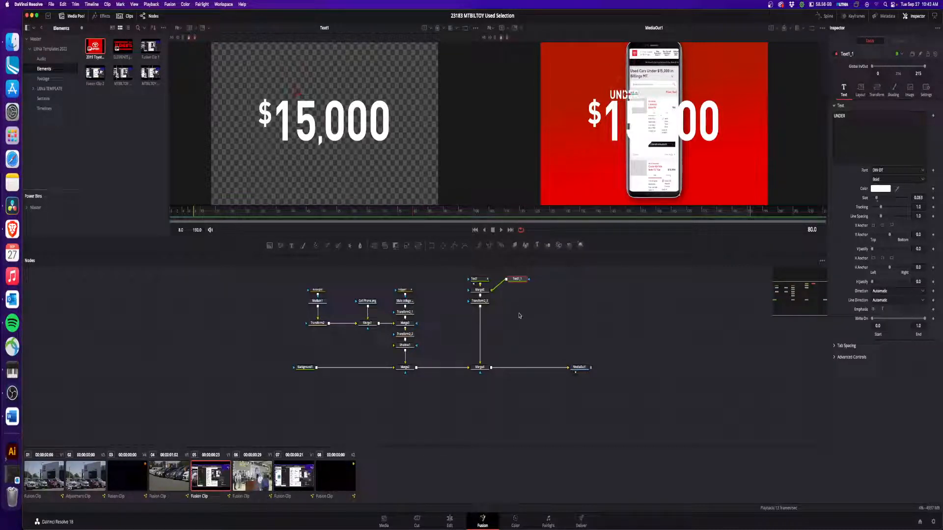
{"action": "left_click", "coordinate": [405, 334]}
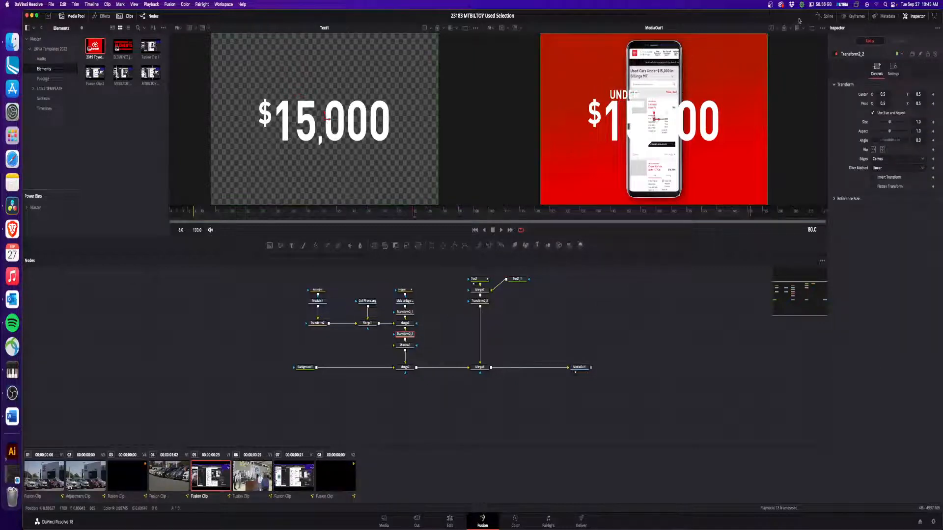
{"action": "left_click", "coordinate": [827, 16]}
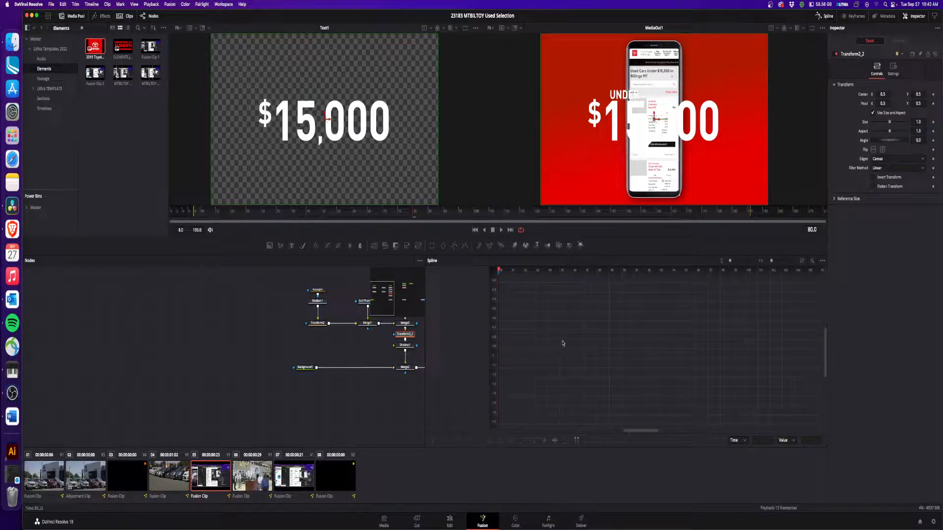
{"action": "left_click_drag", "start_coordinate": [583, 340], "coordinate": [496, 373]}
{"action": "mouse_move", "coordinate": [698, 358]}
{"action": "left_mouse_down"}
{"action": "mouse_move", "coordinate": [791, 360]}
{"action": "mouse_move", "coordinate": [601, 373]}
{"action": "left_mouse_up"}
{"action": "left_click", "coordinate": [450, 520]}
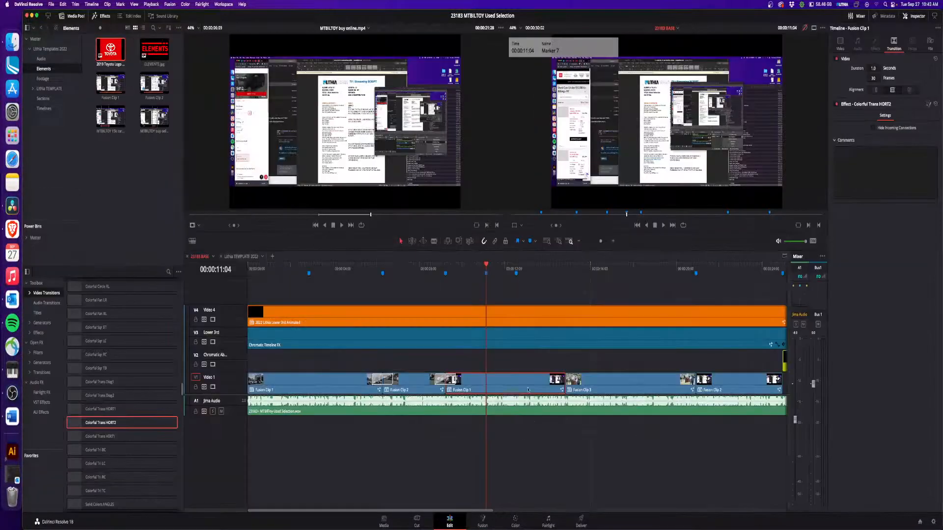
{"action": "right_click", "coordinate": [502, 382]}
{"action": "left_click", "coordinate": [538, 269]}
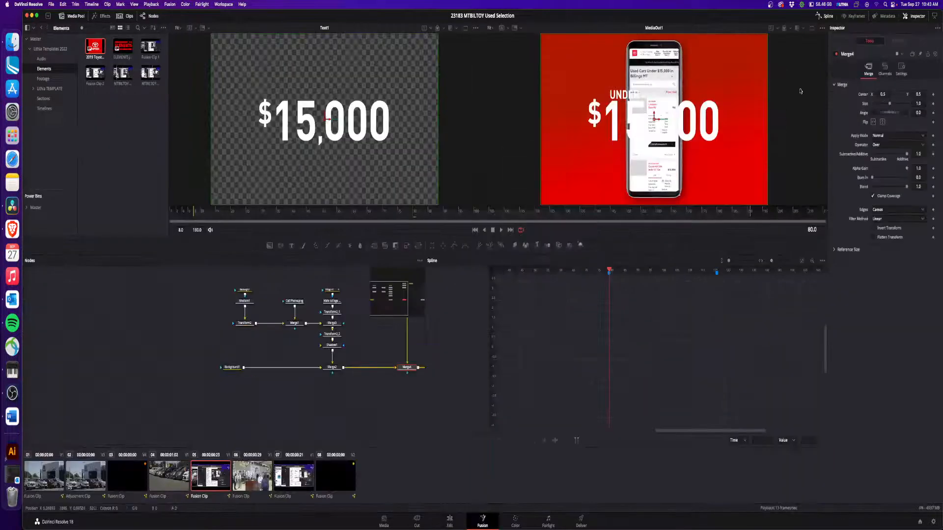
{"action": "left_click", "coordinate": [826, 16]}
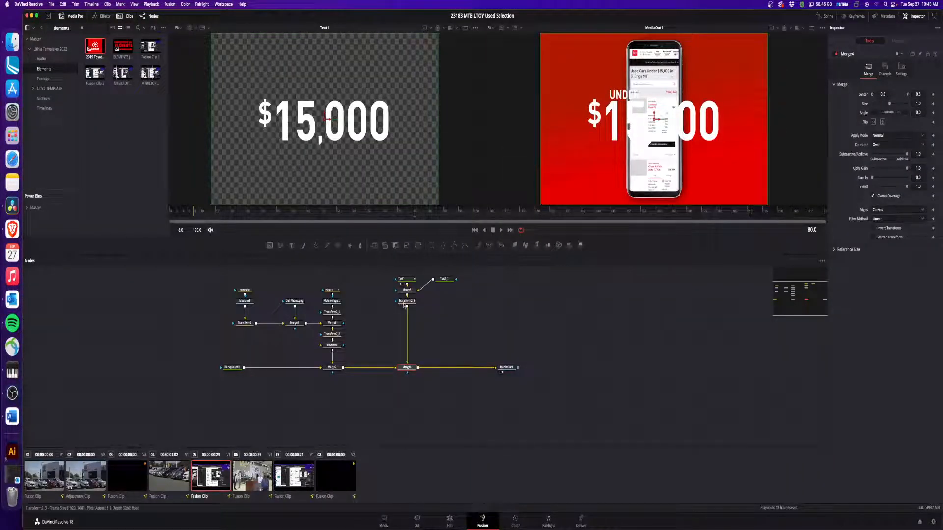
- Replace the Transform2_2 node between Merge3 and the Shadow node with a DVE node
{"action": "left_click", "coordinate": [333, 334]}
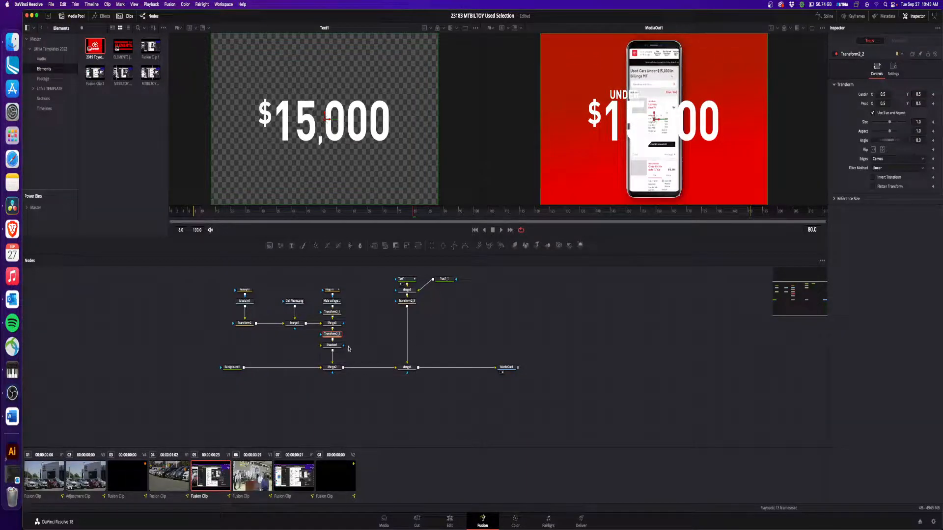
{"action": "left_click_drag", "start_coordinate": [335, 343], "coordinate": [334, 354]}
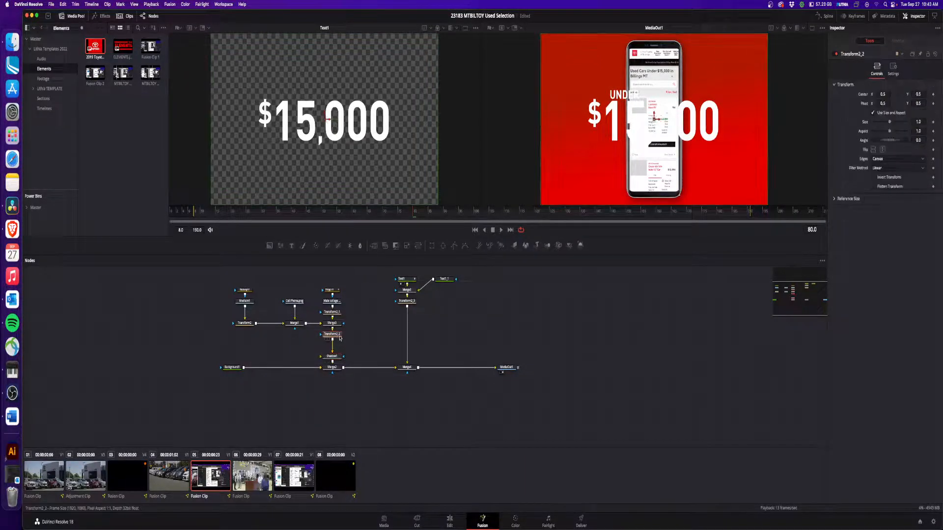
{"action": "left_click", "coordinate": [337, 326]}
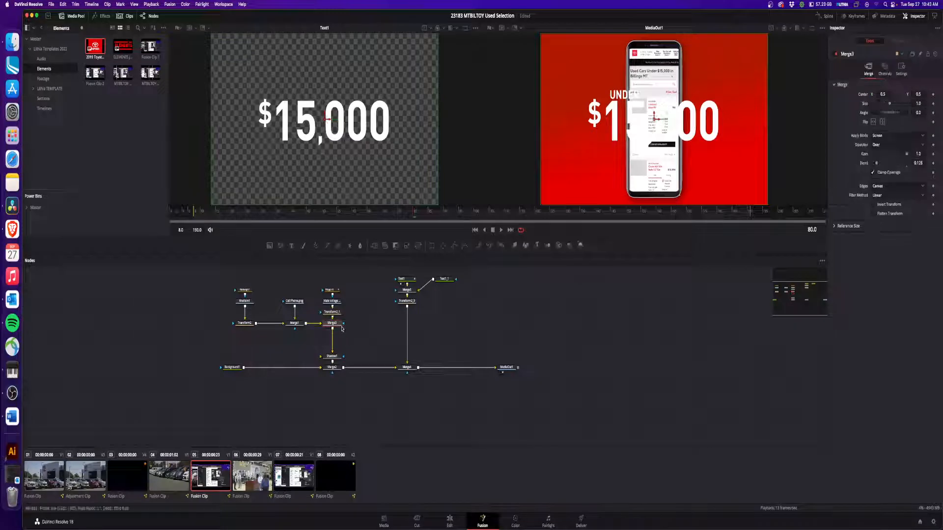
{"action": "key", "text": "shift+space"}
{"action": "type", "text": "dve"}
{"action": "key", "text": "Return"}
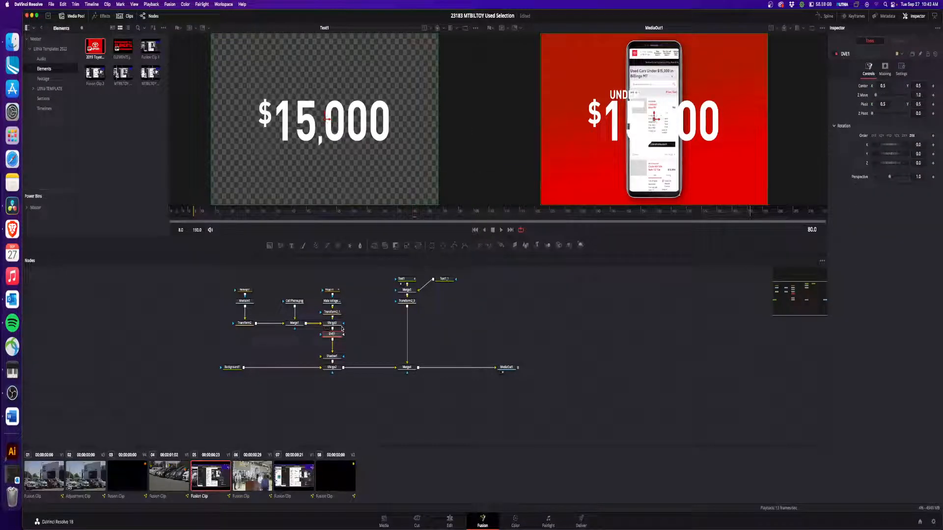
{"action": "left_click_drag", "start_coordinate": [886, 154], "coordinate": [888, 155]}
{"action": "left_click_drag", "start_coordinate": [914, 86], "coordinate": [880, 86]}
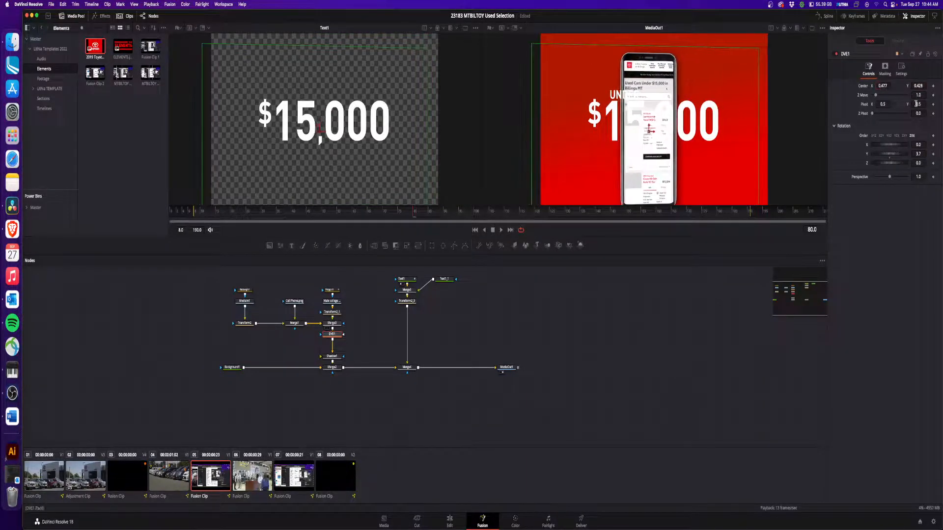
{"action": "key", "text": "super+z"}
{"action": "key", "text": "super+z"}
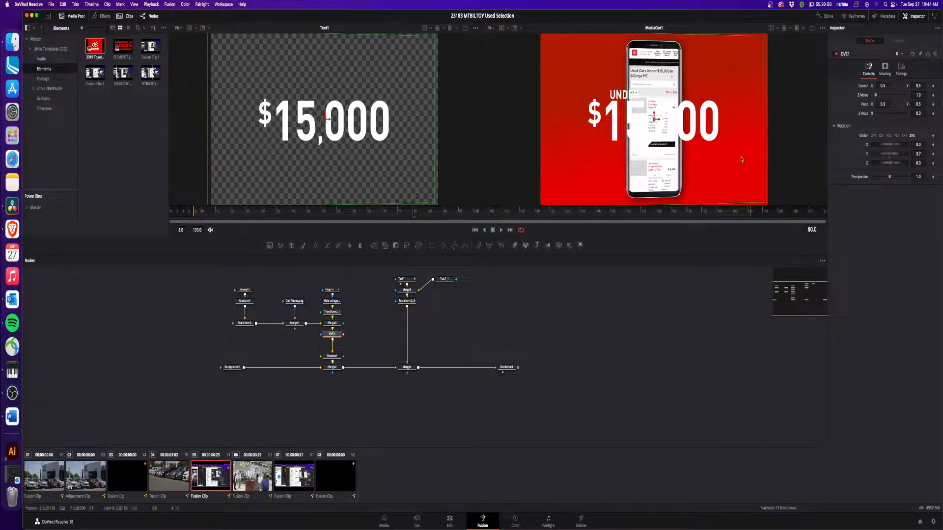
- At frame 80, keyframe the DVE's center and its Y rotation at 0, and keyframe the text transform's center
{"action": "left_click", "coordinate": [934, 86]}
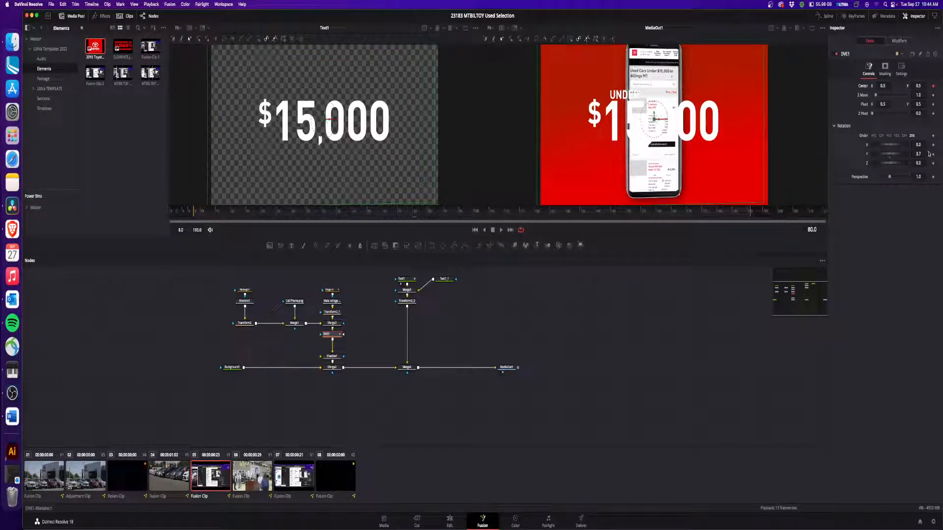
{"action": "type", "text": "0"}
{"action": "key", "text": "Tab"}
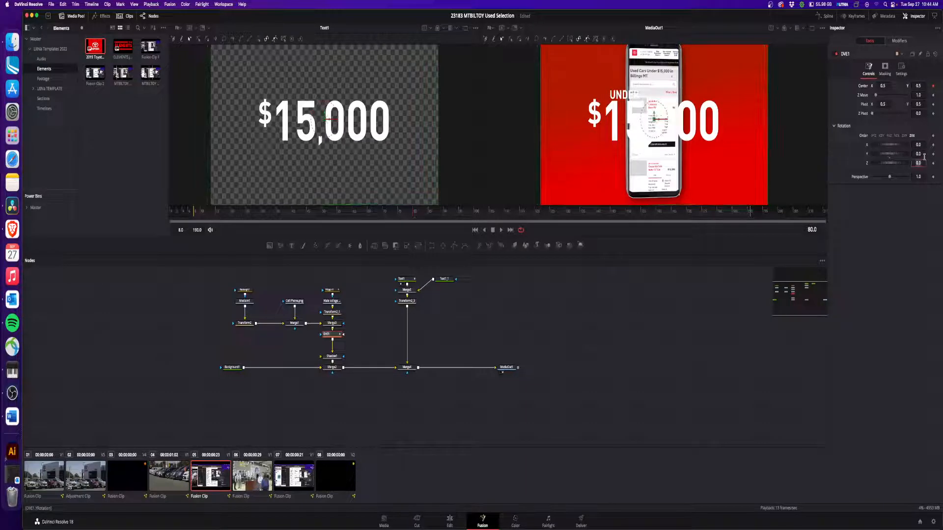
{"action": "left_click", "coordinate": [933, 154]}
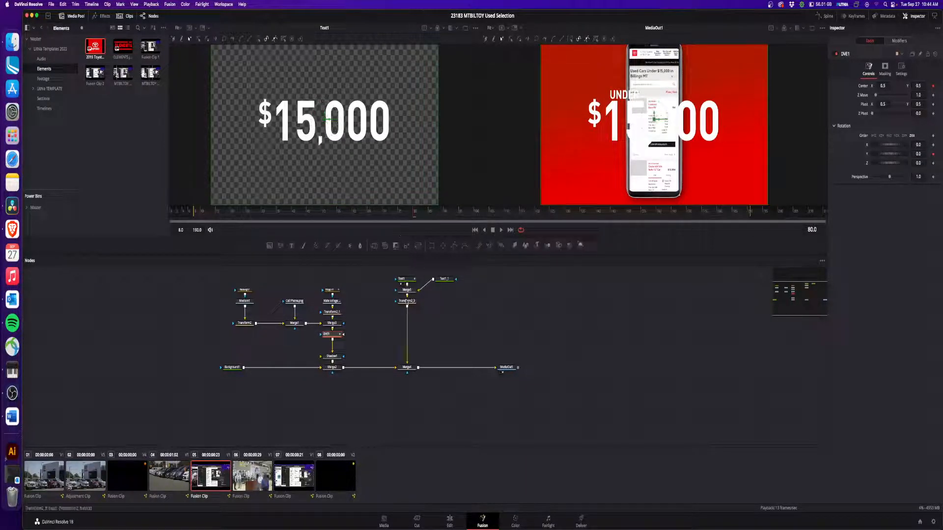
{"action": "left_click", "coordinate": [407, 301]}
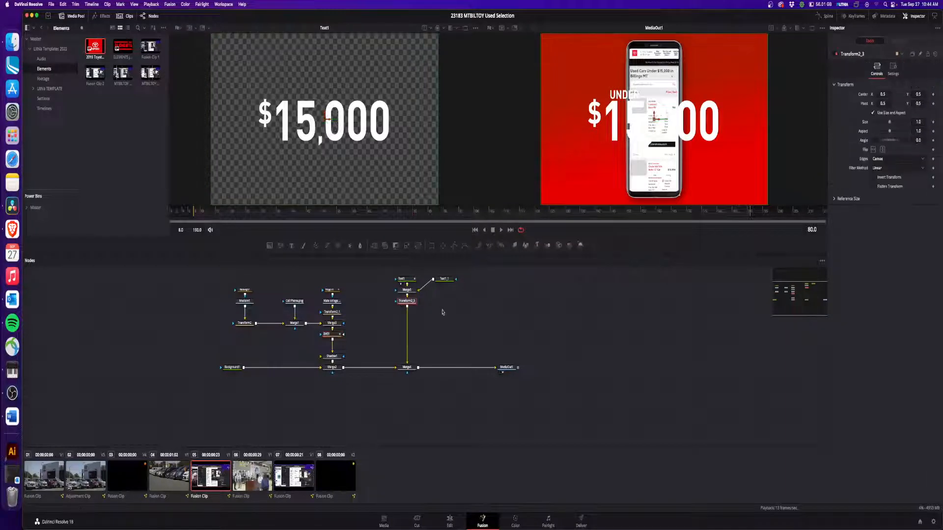
{"action": "left_click", "coordinate": [933, 94]}
- At frame 94, shift the phone to the left of the picture with the DVE's center X at about 0.259
{"action": "left_click", "coordinate": [334, 336]}
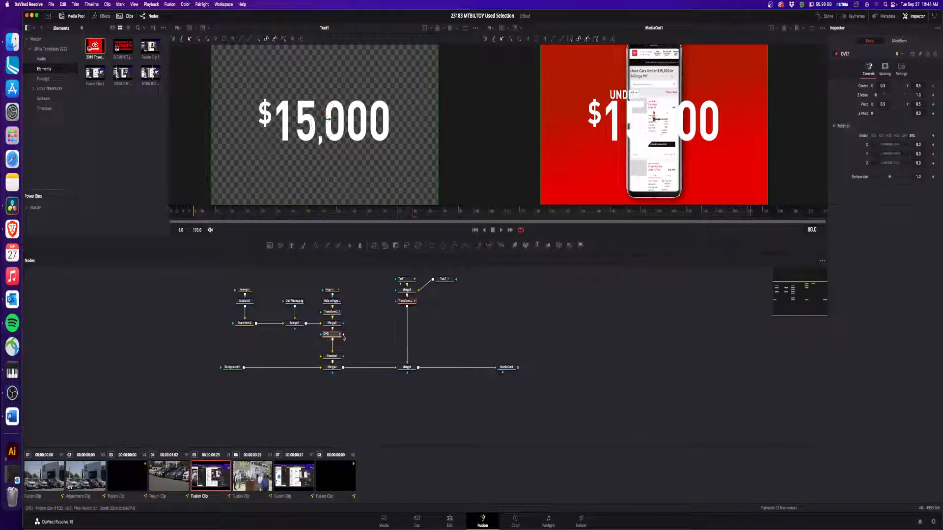
{"action": "left_click", "coordinate": [452, 214]}
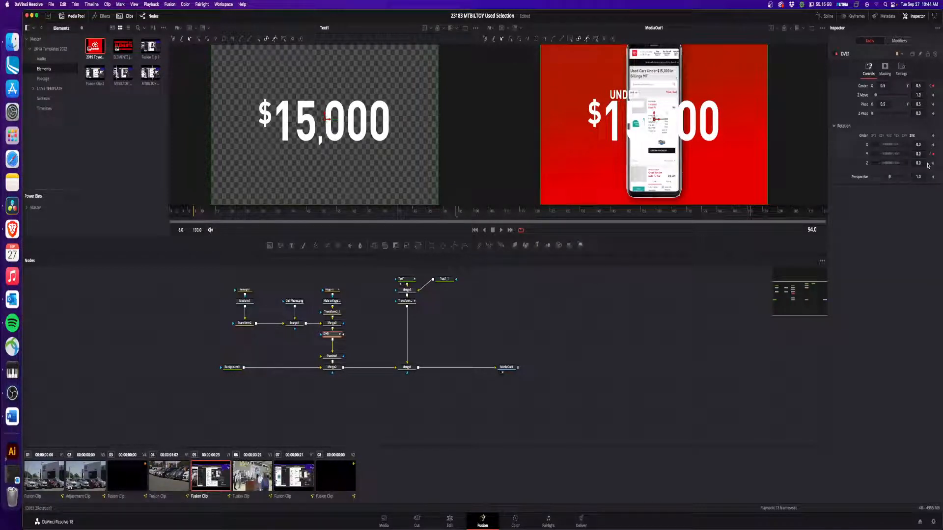
{"action": "left_click_drag", "start_coordinate": [883, 86], "coordinate": [765, 85]}
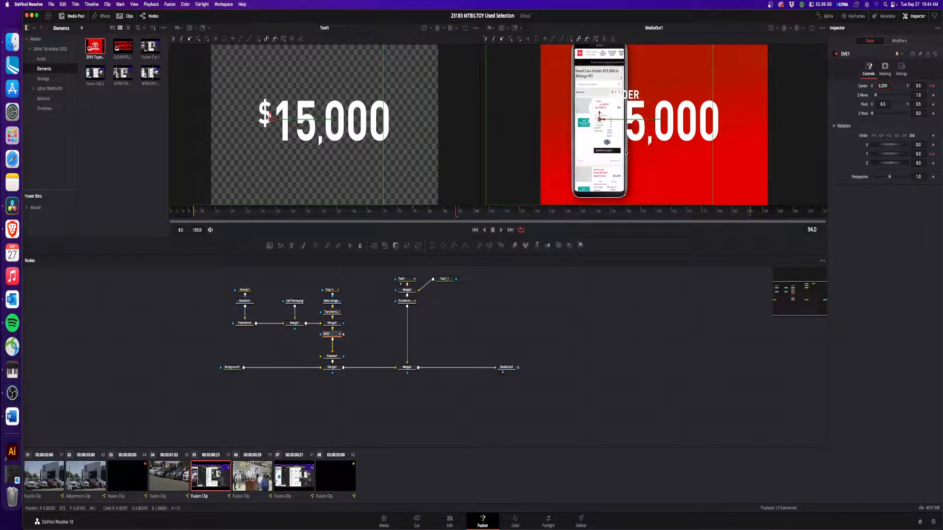
{"action": "scroll", "coordinate": [644, 153], "scroll_direction": "down", "scroll_amount": 2}
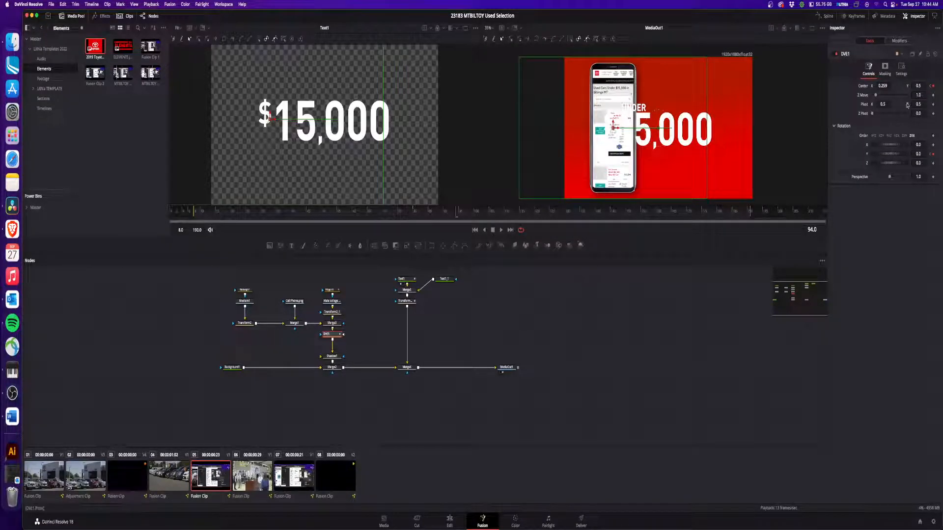
- Animate the DVE's Y rotation to about 17.8 at frame 87 and about 31.3 at frame 94, and preview the turn
{"action": "left_click", "coordinate": [438, 213]}
{"action": "left_click_drag", "start_coordinate": [921, 153], "coordinate": [941, 155]}
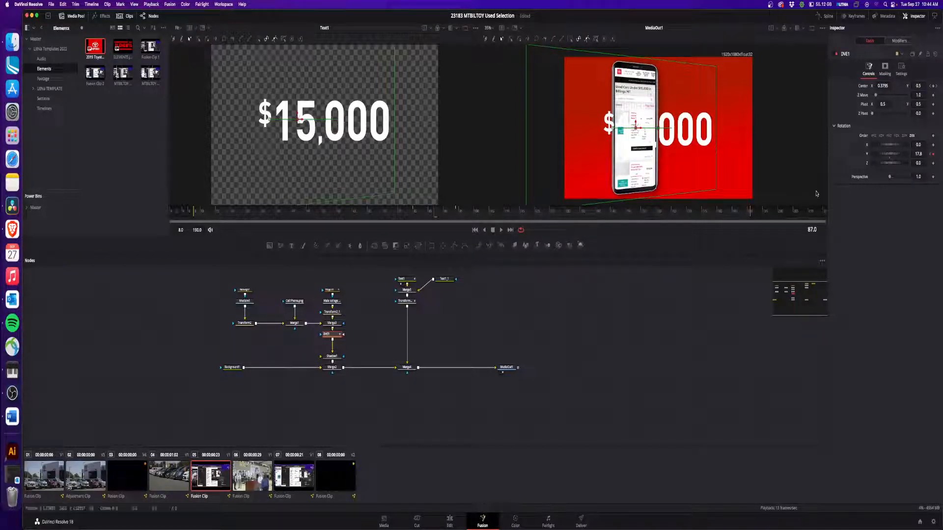
{"action": "mouse_move", "coordinate": [890, 155]}
{"action": "left_mouse_down"}
{"action": "mouse_move", "coordinate": [891, 163]}
{"action": "mouse_move", "coordinate": [893, 154]}
{"action": "left_mouse_up"}
{"action": "left_click", "coordinate": [935, 155]}
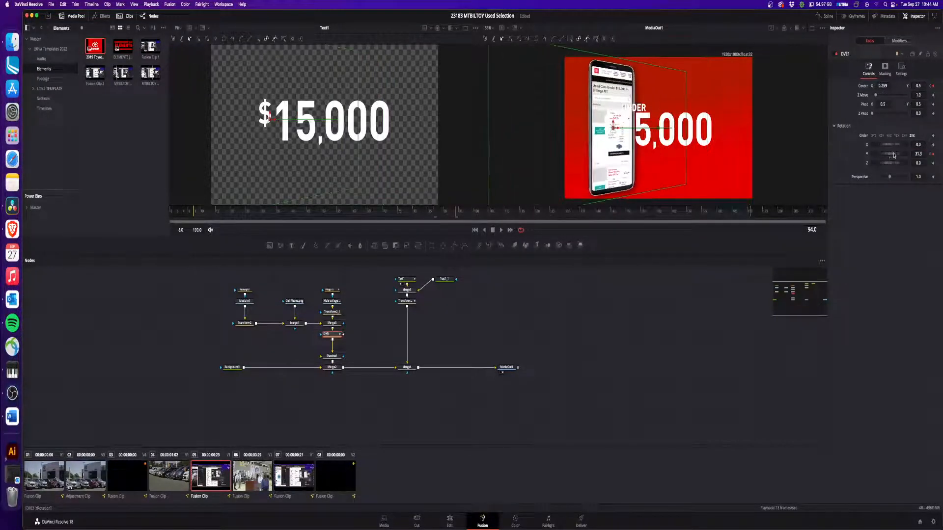
{"action": "left_click", "coordinate": [413, 213]}
{"action": "mouse_move", "coordinate": [417, 221]}
{"action": "left_mouse_down"}
{"action": "mouse_move", "coordinate": [523, 219]}
{"action": "mouse_move", "coordinate": [413, 216]}
{"action": "left_mouse_up"}
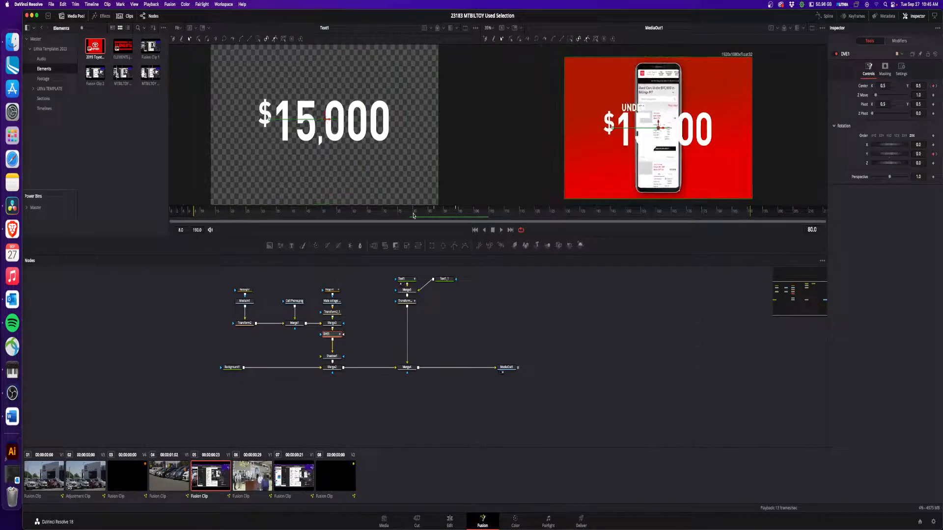
- At frame 94, keyframe the text transform's center X at about 0.664 and reduce its size to about 0.853
{"action": "left_click", "coordinate": [405, 300]}
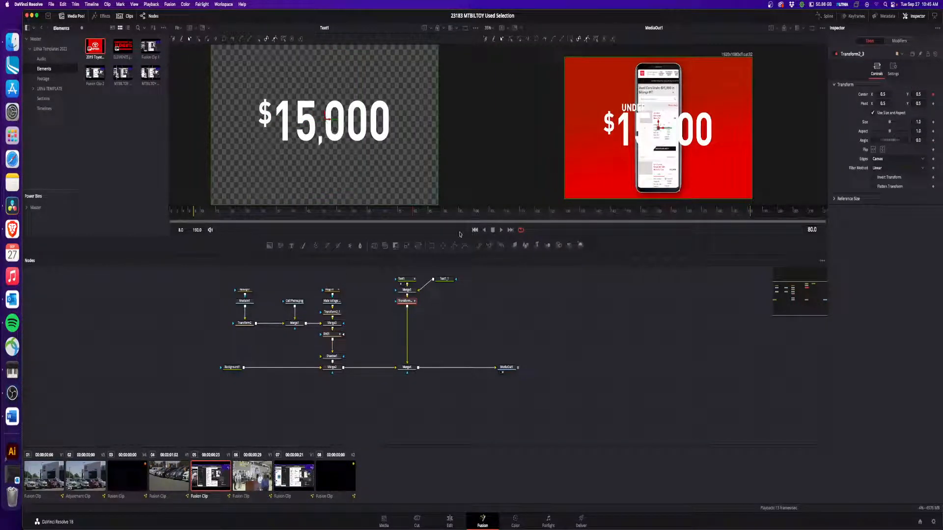
{"action": "left_click", "coordinate": [333, 334]}
{"action": "left_click", "coordinate": [456, 215]}
{"action": "left_click", "coordinate": [406, 301]}
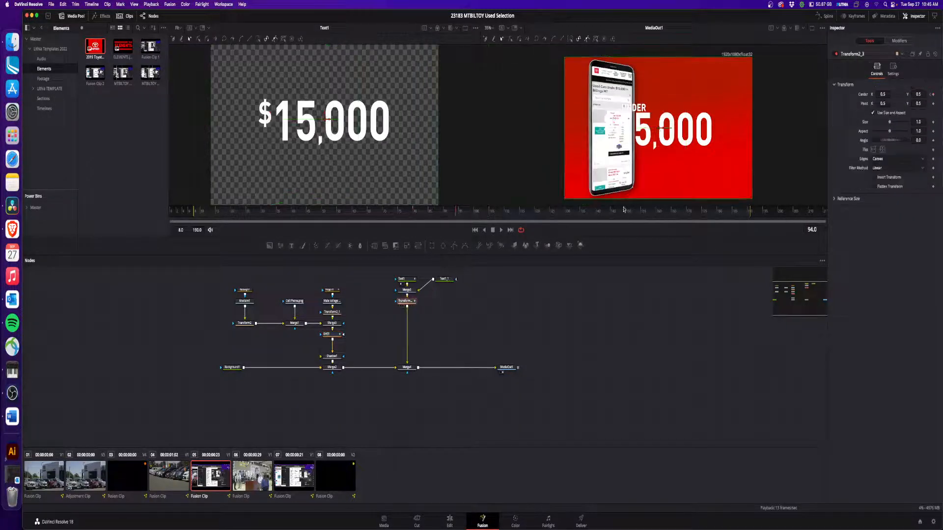
{"action": "left_click", "coordinate": [933, 95]}
{"action": "left_click_drag", "start_coordinate": [883, 94], "coordinate": [861, 106]}
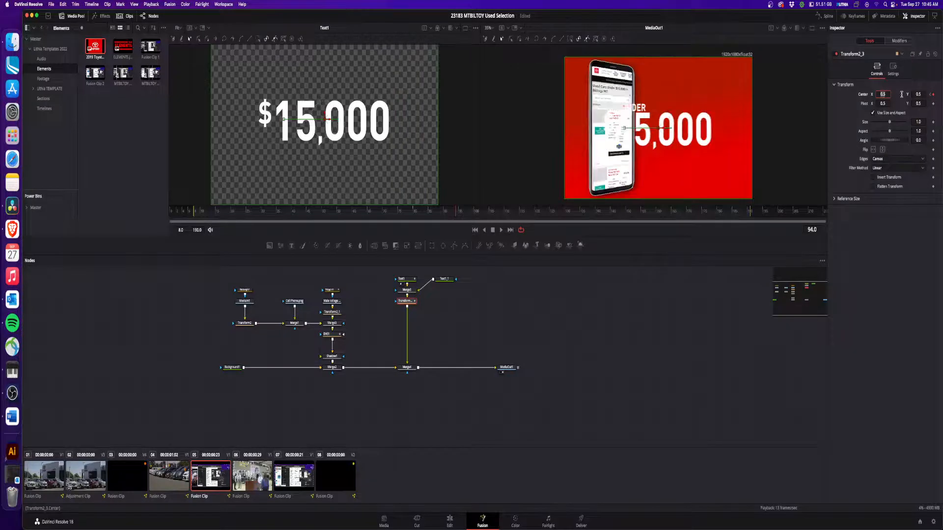
{"action": "left_click_drag", "start_coordinate": [880, 95], "coordinate": [889, 123]}
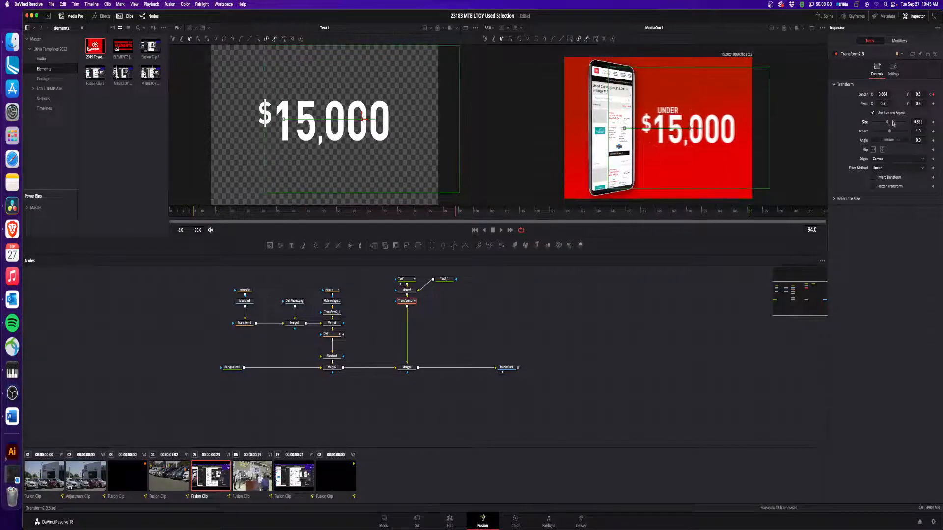
- At frame 88, add a rectangle mask to the text's transform and place the mask node beside it
{"action": "left_click", "coordinate": [439, 214]}
{"action": "left_click", "coordinate": [431, 245]}
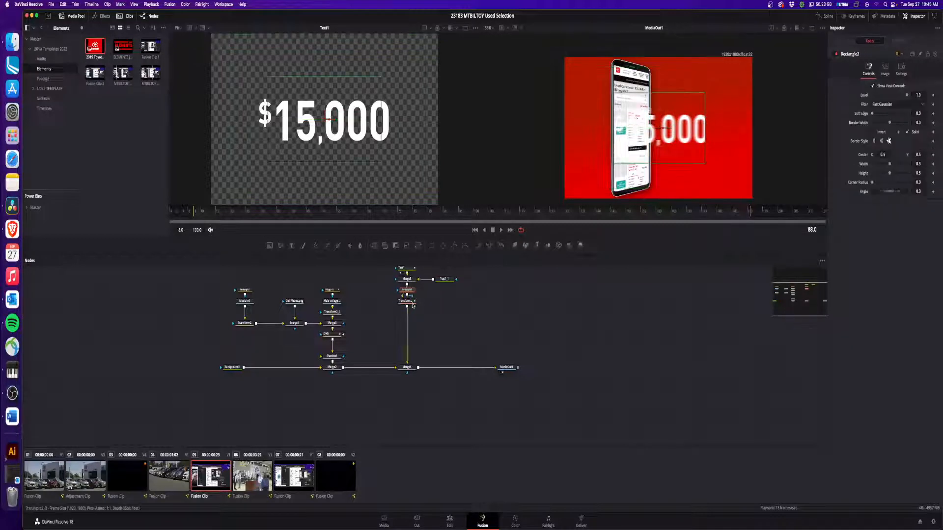
{"action": "left_click_drag", "start_coordinate": [406, 289], "coordinate": [369, 300]}
{"action": "left_click", "coordinate": [405, 301]}
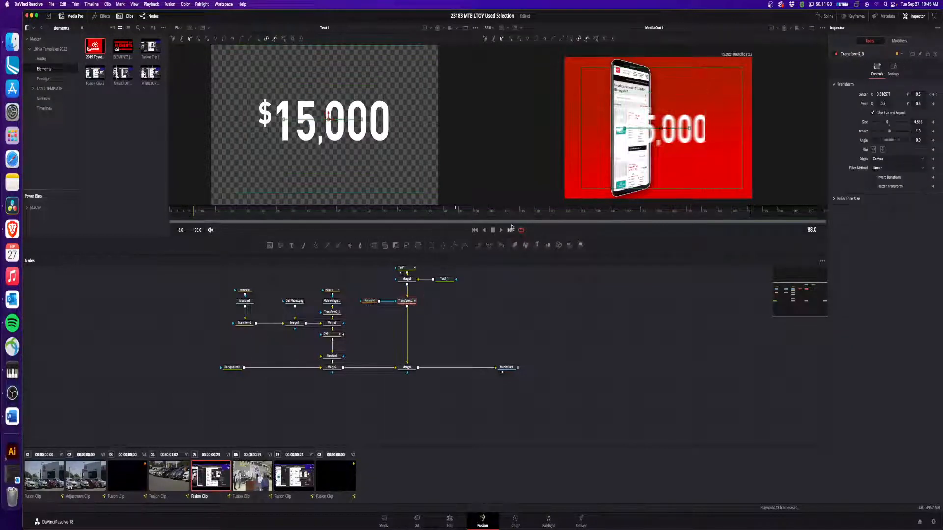
{"action": "left_click_drag", "start_coordinate": [687, 67], "coordinate": [686, 35]}
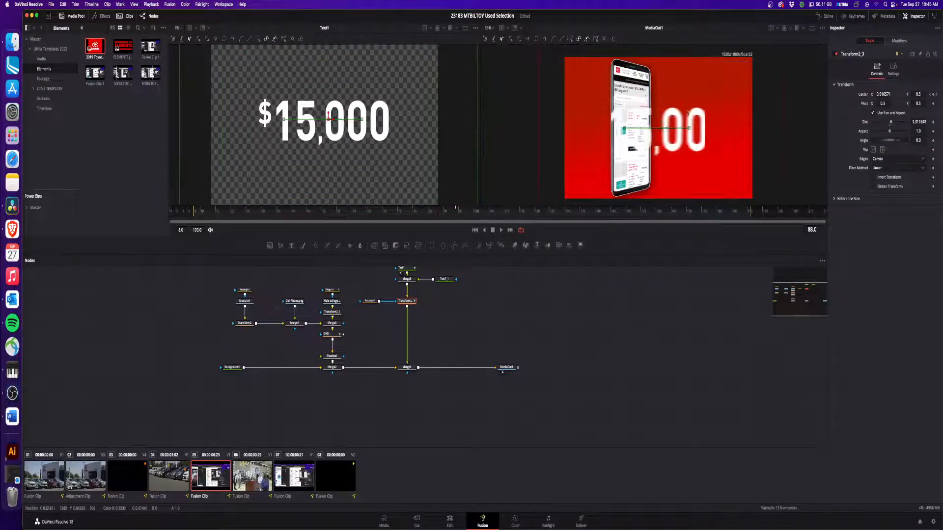
{"action": "key", "text": "super+z"}
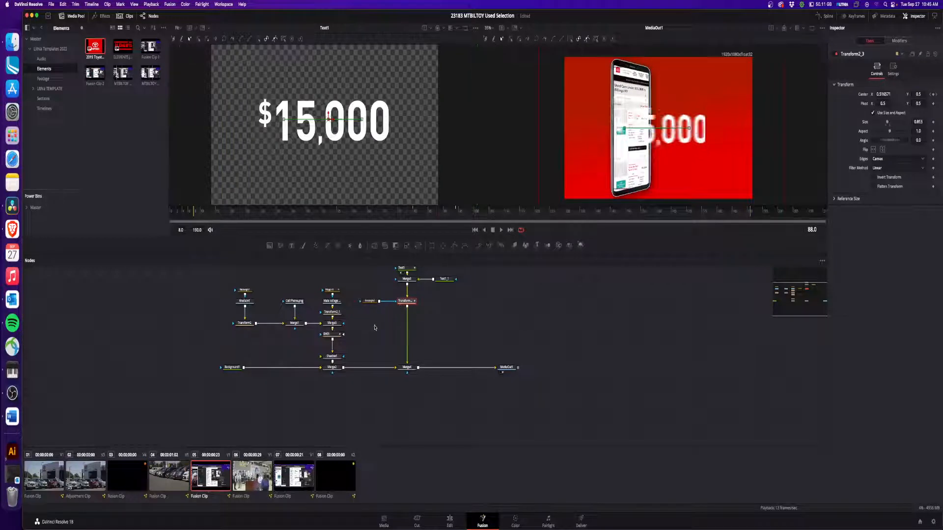
- Enlarge the text's rectangle mask to about 1.16 by 1.25 and, at frame 68, shift its center X to about -0.07
{"action": "left_click", "coordinate": [371, 301]}
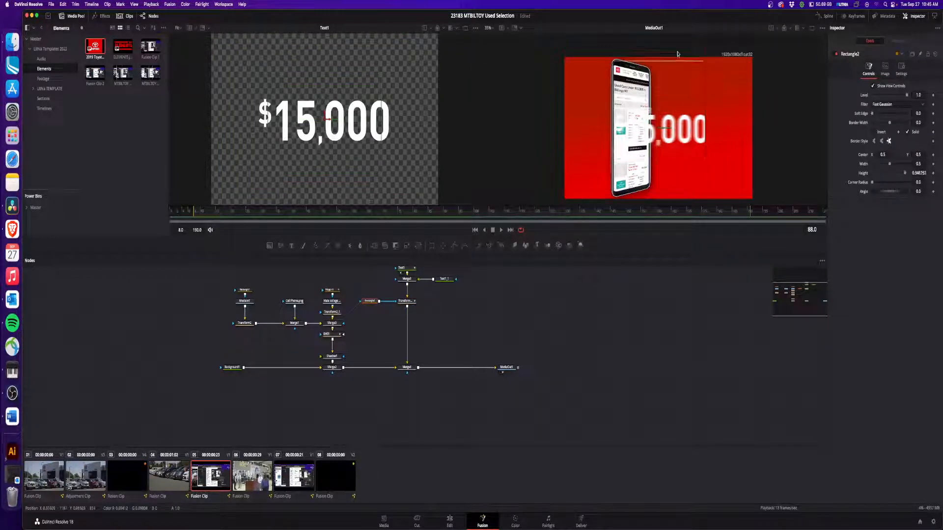
{"action": "left_click_drag", "start_coordinate": [706, 129], "coordinate": [766, 128]}
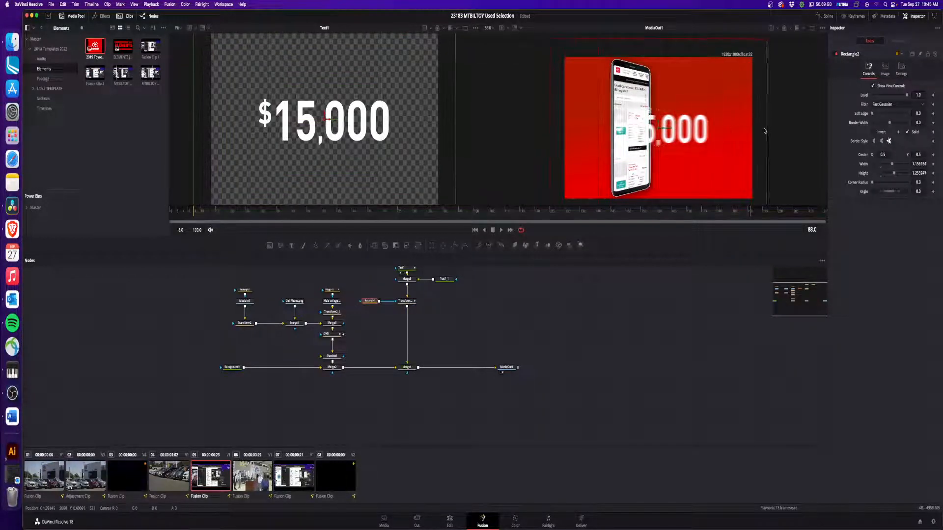
{"action": "left_click", "coordinate": [382, 218]}
{"action": "left_click_drag", "start_coordinate": [663, 135], "coordinate": [555, 133]}
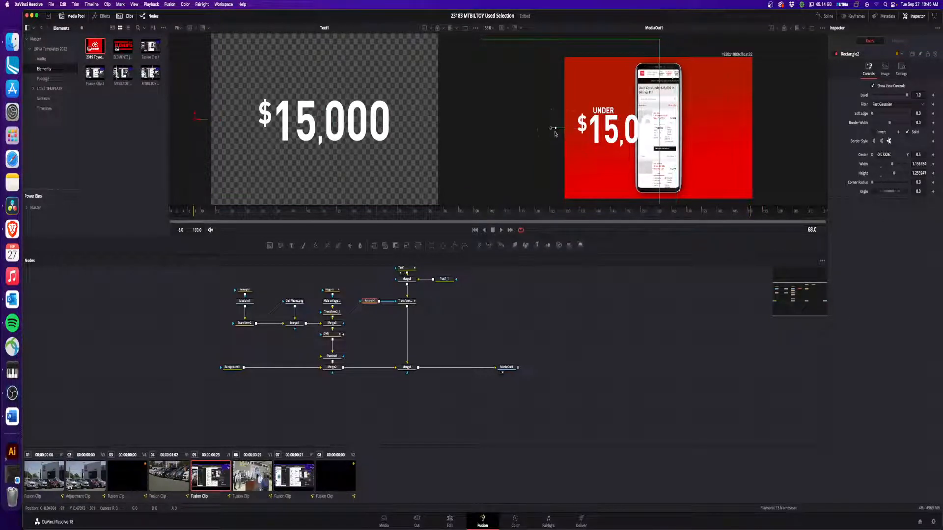
- Delete the merge that puts the text over the phone and move the text nodes with their mask upstream of the phone branch
{"action": "left_click", "coordinate": [411, 367]}
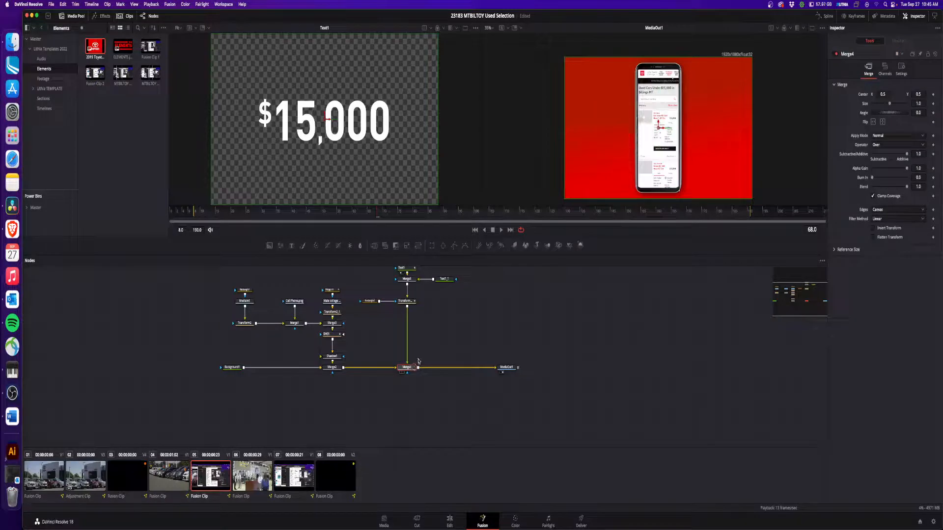
{"action": "left_click", "coordinate": [407, 359]}
{"action": "key", "text": "Delete"}
{"action": "left_click_drag", "start_coordinate": [786, 302], "coordinate": [756, 297]}
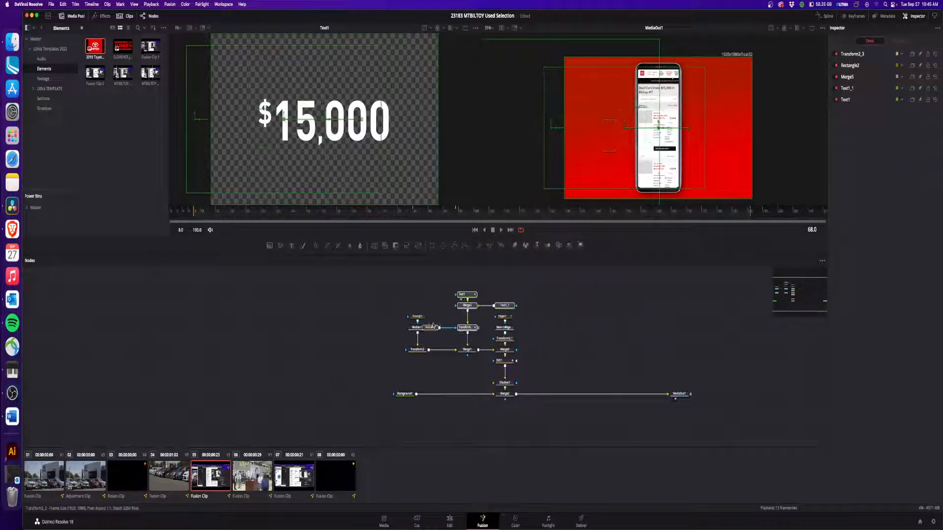
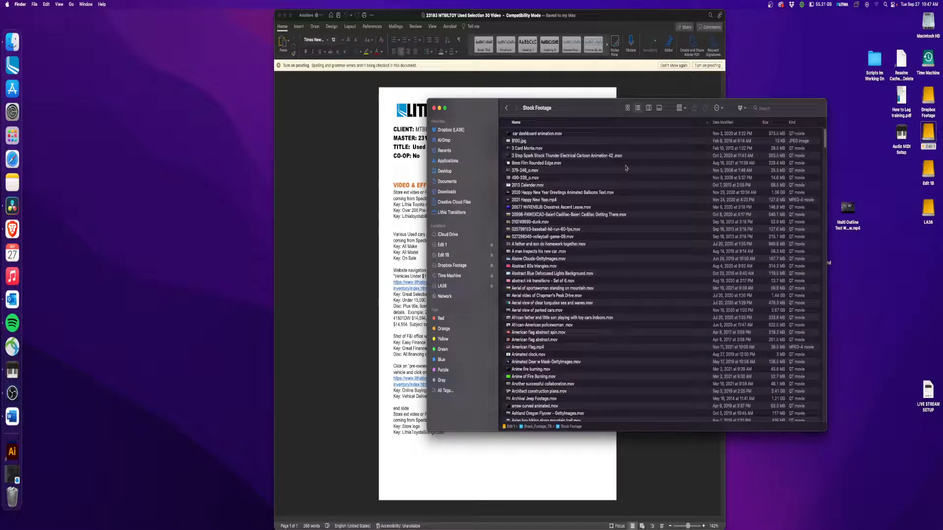
- Switch to Finder, open the Graphic Elements folder in Shoot_Footage_TB, sort it by kind and open the Money folder
{"action": "left_click_drag", "start_coordinate": [824, 135], "coordinate": [823, 109]}
{"action": "left_click", "coordinate": [546, 215]}
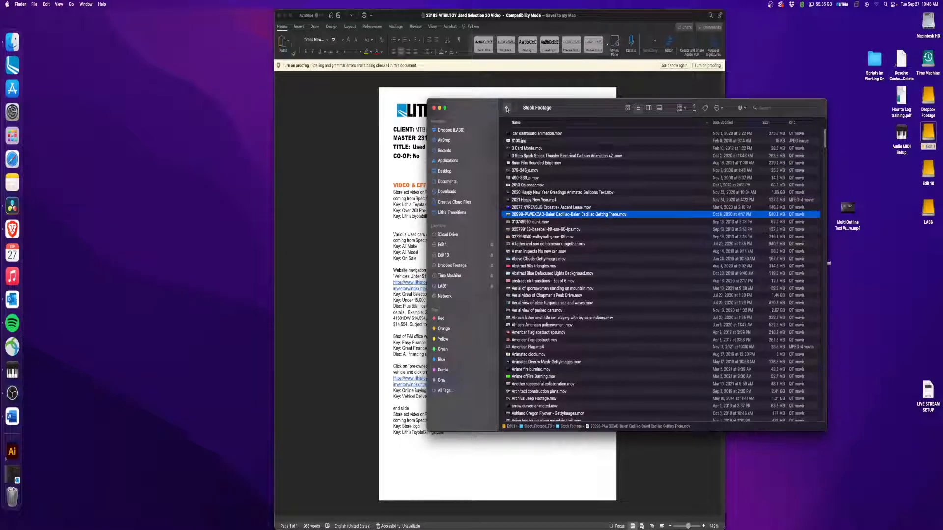
{"action": "left_click", "coordinate": [507, 108]}
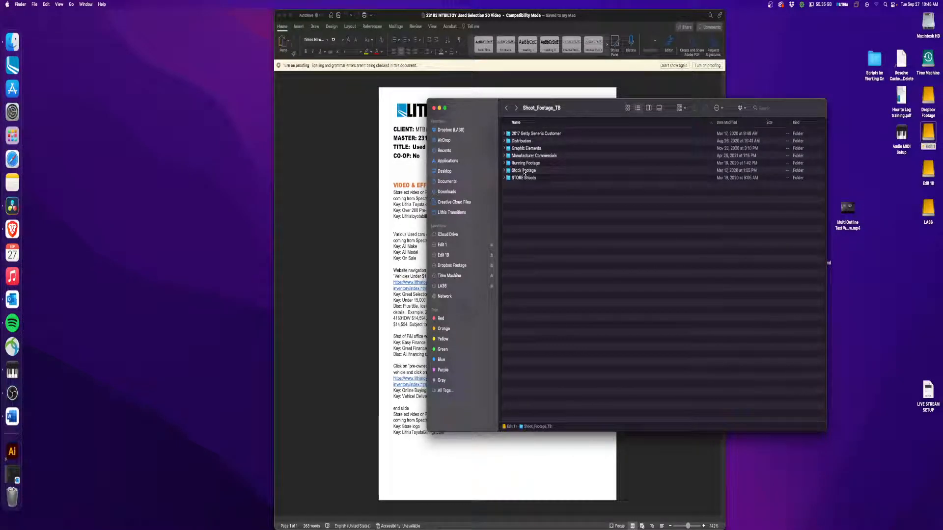
{"action": "double_click", "coordinate": [525, 148]}
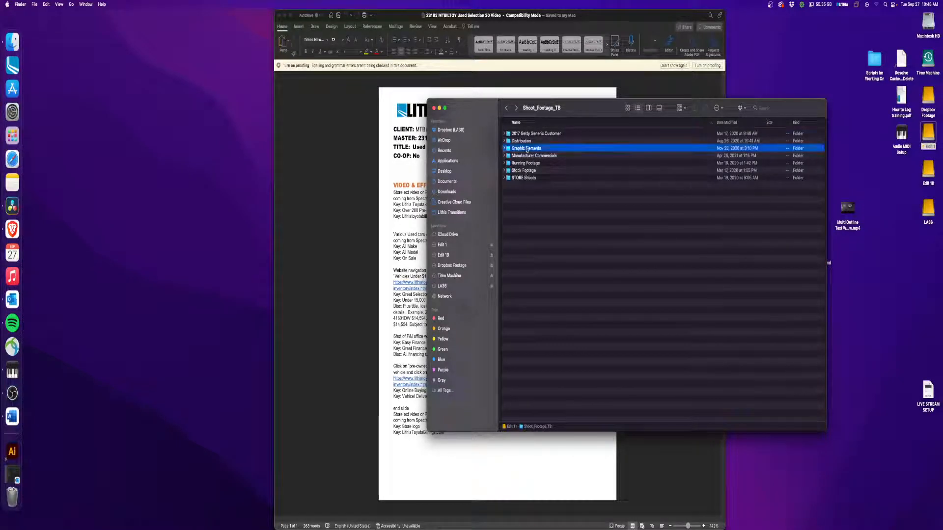
{"action": "left_click", "coordinate": [792, 122]}
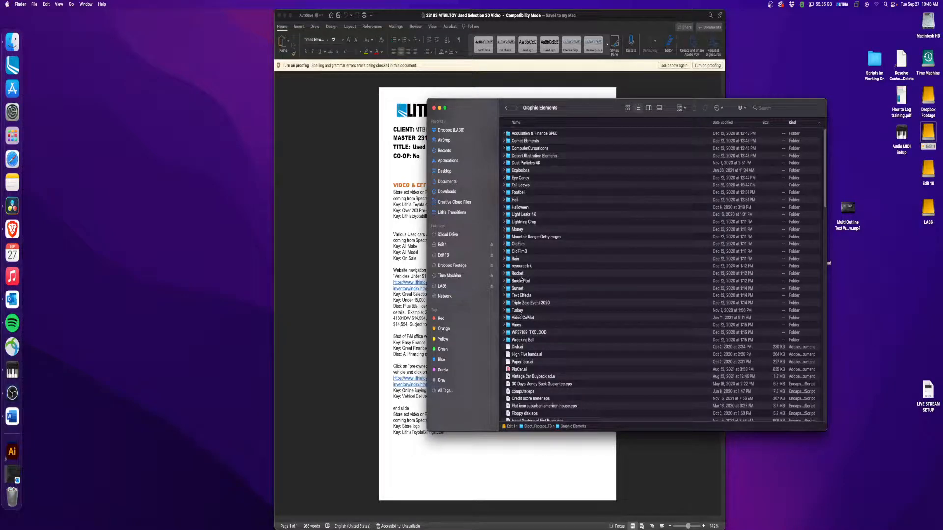
{"action": "double_click", "coordinate": [513, 230]}
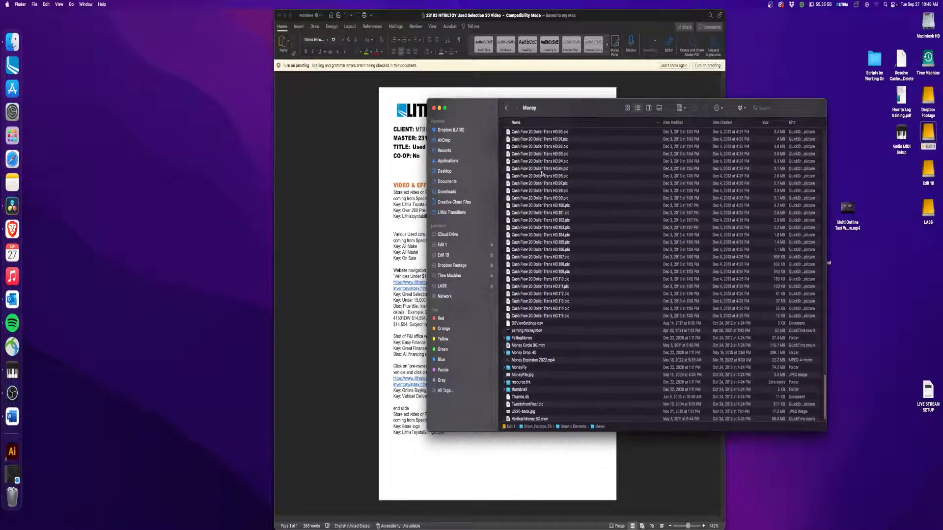
- Look into the FallingMoney subfolder, return to the Money folder and preview Money Explosion 2022.mp4
{"action": "double_click", "coordinate": [521, 337]}
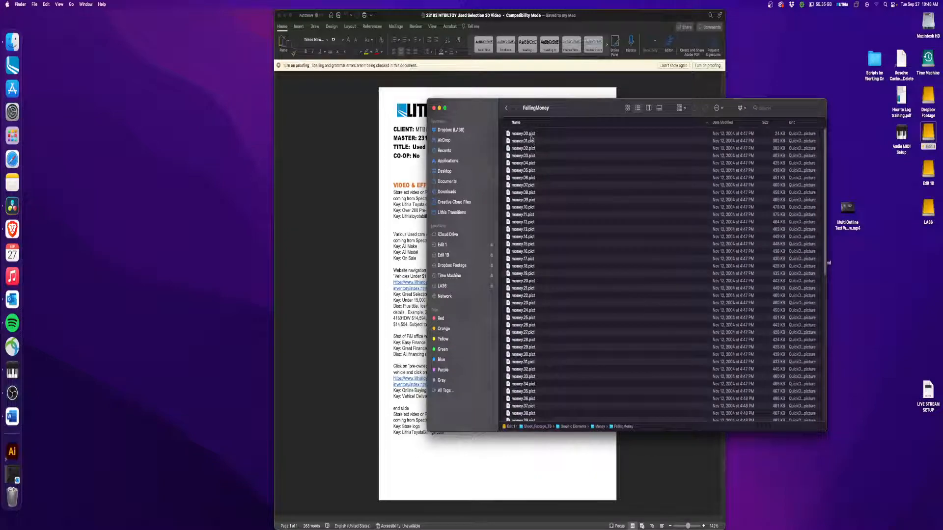
{"action": "left_click", "coordinate": [506, 108]}
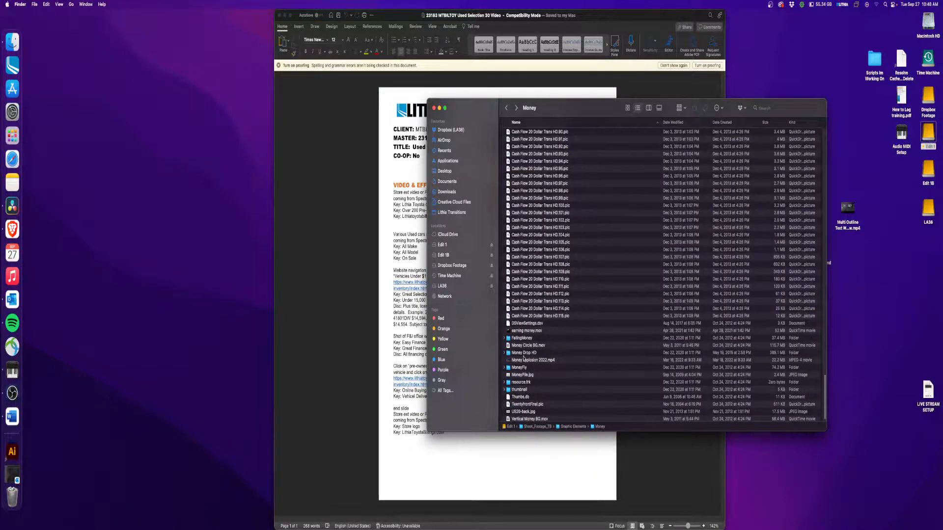
{"action": "left_click", "coordinate": [528, 360]}
{"action": "key", "text": "space"}
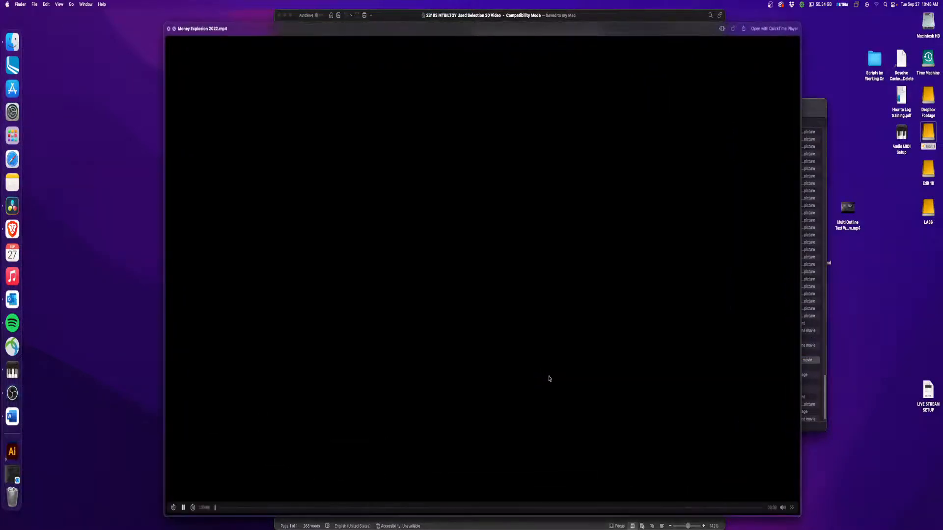
{"action": "key", "text": "space"}
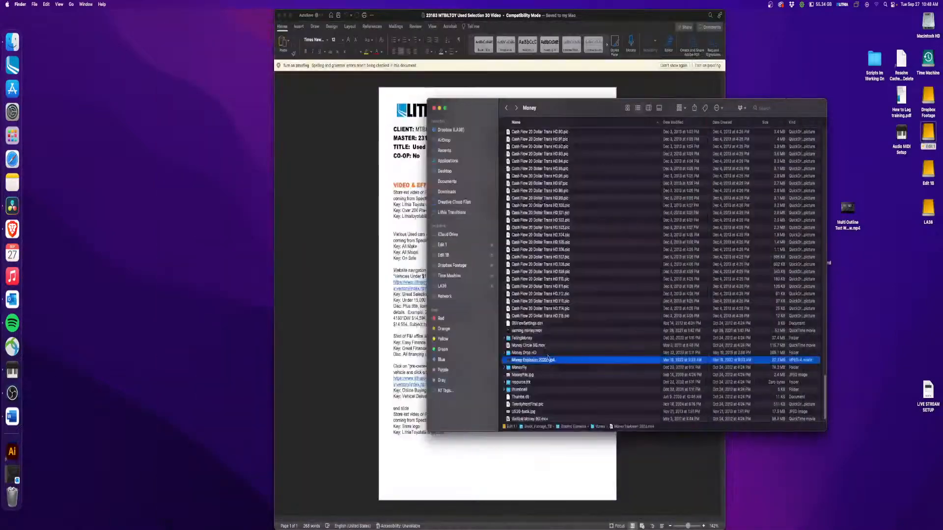
- Try to preview Money Circle BG.mov and Vertical Money BG.mov in the Money folder
{"action": "key", "text": "Up"}
{"action": "key", "text": "space"}
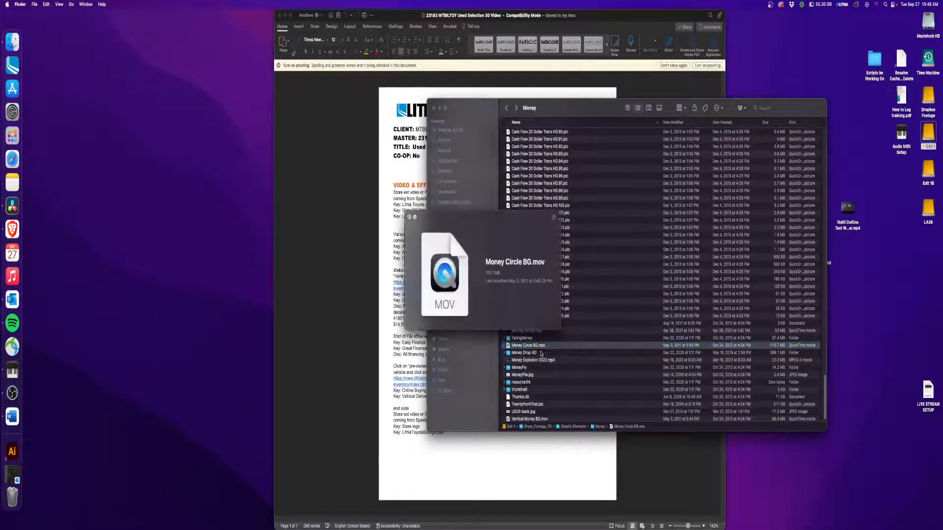
{"action": "key", "text": "space"}
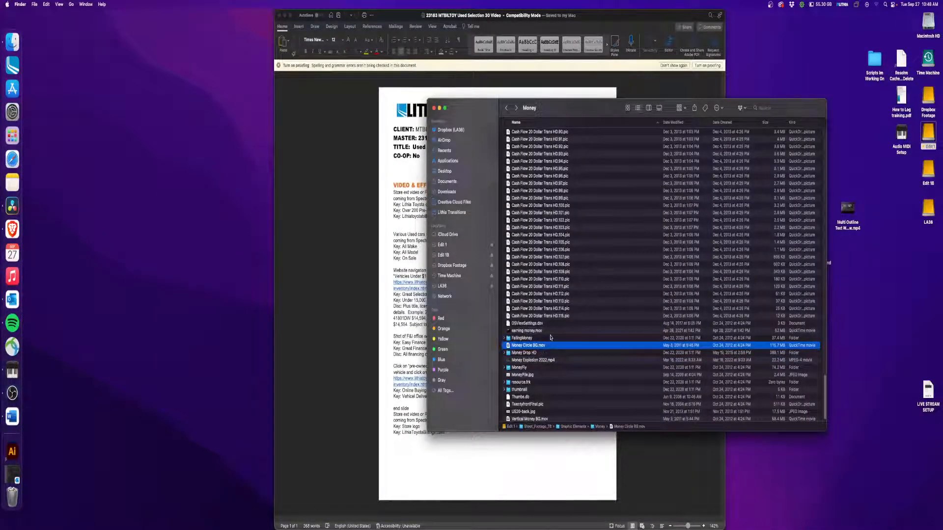
{"action": "scroll", "coordinate": [550, 338], "scroll_direction": "down", "scroll_amount": 1}
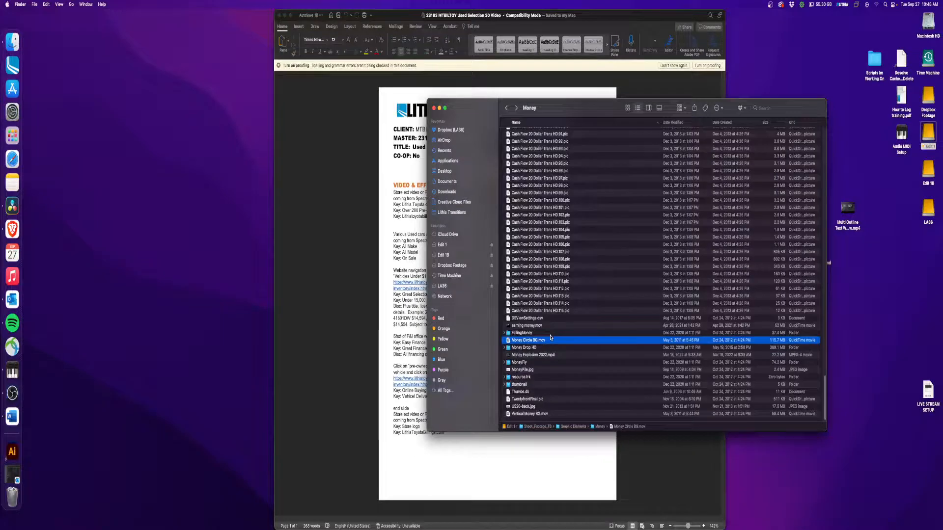
{"action": "left_click", "coordinate": [526, 400]}
{"action": "left_click", "coordinate": [524, 415]}
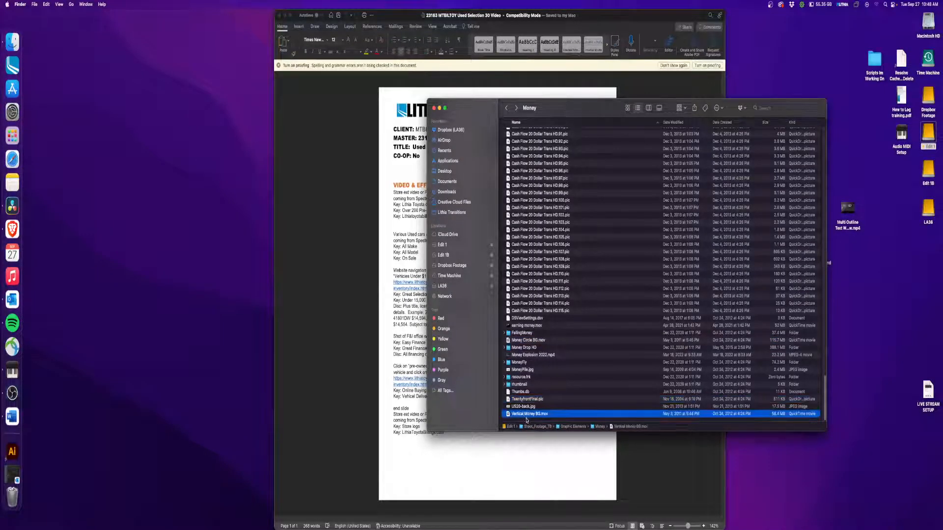
{"action": "key", "text": "space"}
{"action": "key", "text": "space"}
{"action": "double_click", "coordinate": [523, 414]}
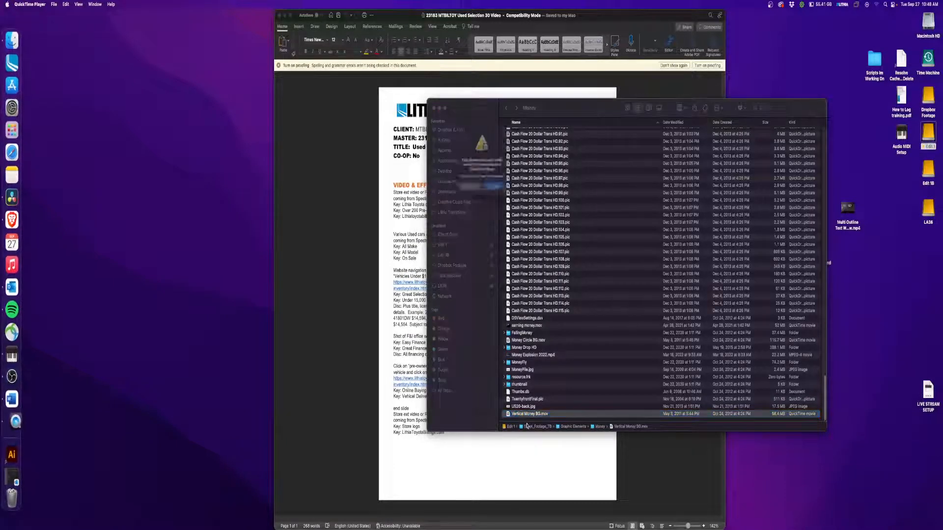
{"action": "left_click", "coordinate": [466, 194]}
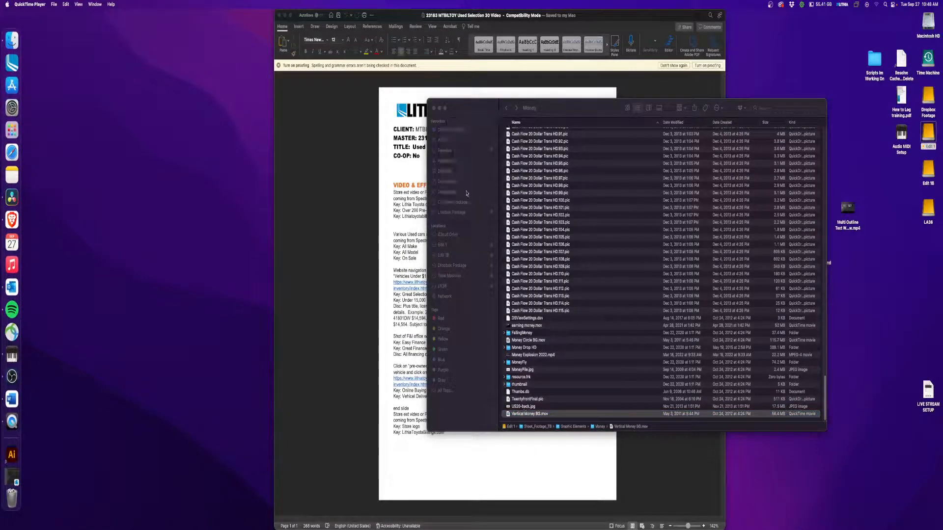
- Preview Money Explosion 2022.mp4 once more
{"action": "left_click", "coordinate": [526, 356]}
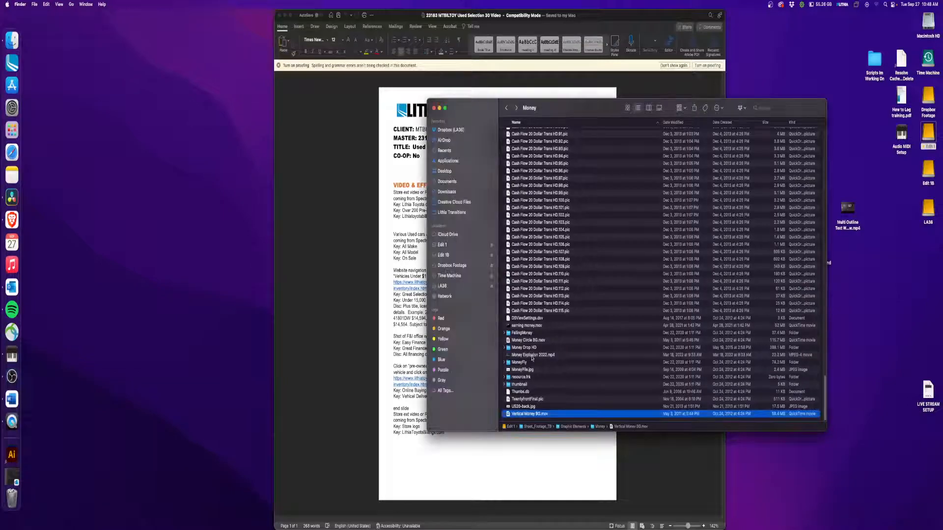
{"action": "key", "text": "space"}
{"action": "key", "text": "space"}
{"action": "left_click", "coordinate": [534, 357]}
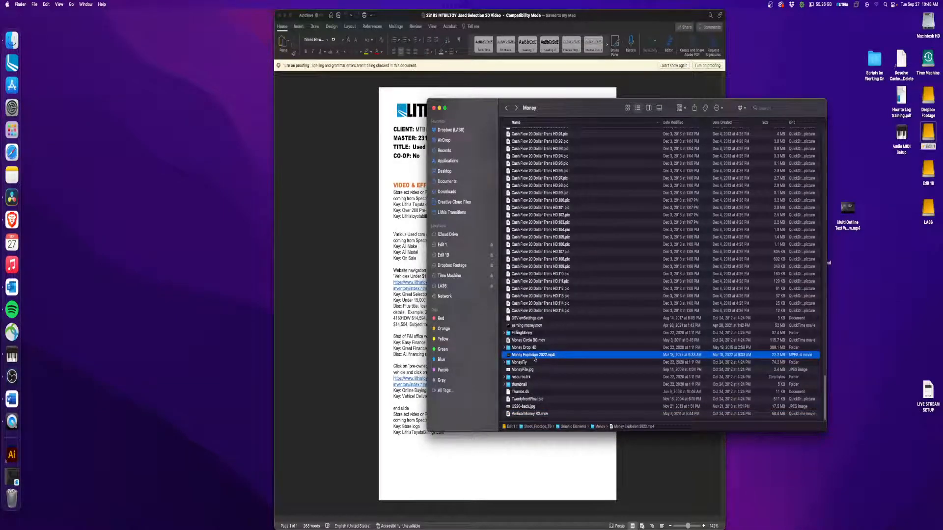
{"action": "key", "text": "space"}
{"action": "key", "text": "space"}
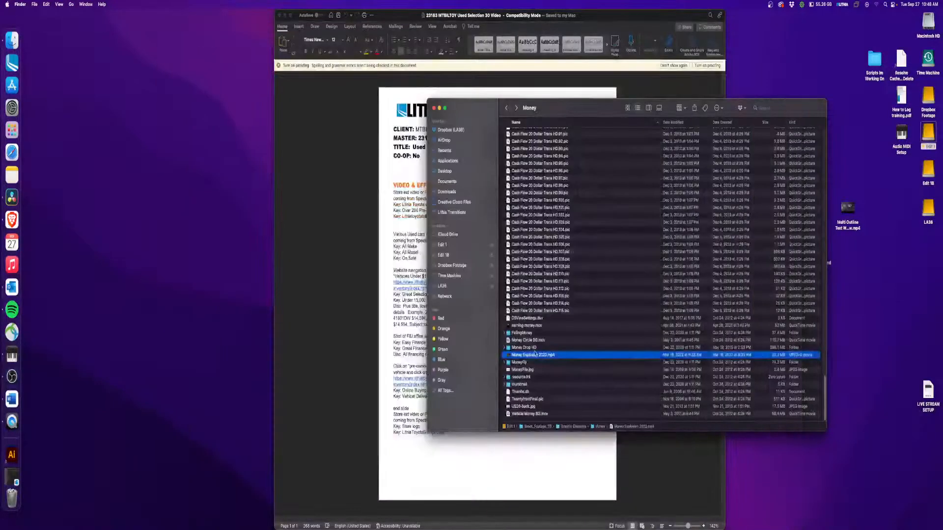
- Bring the Finder window to the DaVinci Resolve desktop and import Money Explosion 2022.mp4 into the Elements bin
{"action": "key", "text": "ctrl+Up"}
{"action": "left_click_drag", "start_coordinate": [593, 143], "coordinate": [488, 30]}
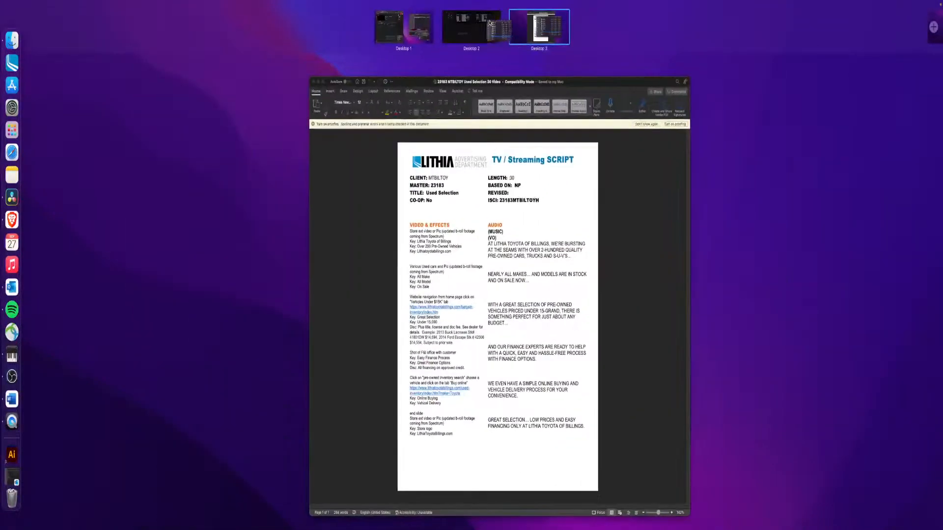
{"action": "left_click", "coordinate": [488, 30]}
{"action": "left_click_drag", "start_coordinate": [516, 354], "coordinate": [123, 150]}
{"action": "left_click", "coordinate": [142, 191]}
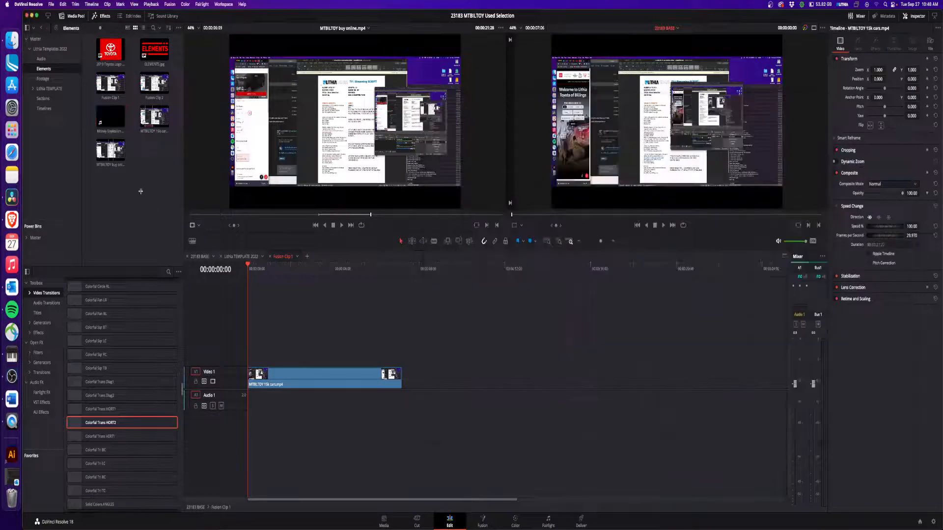
{"action": "left_click", "coordinate": [113, 117]}
{"action": "left_click_drag", "start_coordinate": [114, 117], "coordinate": [251, 358]}
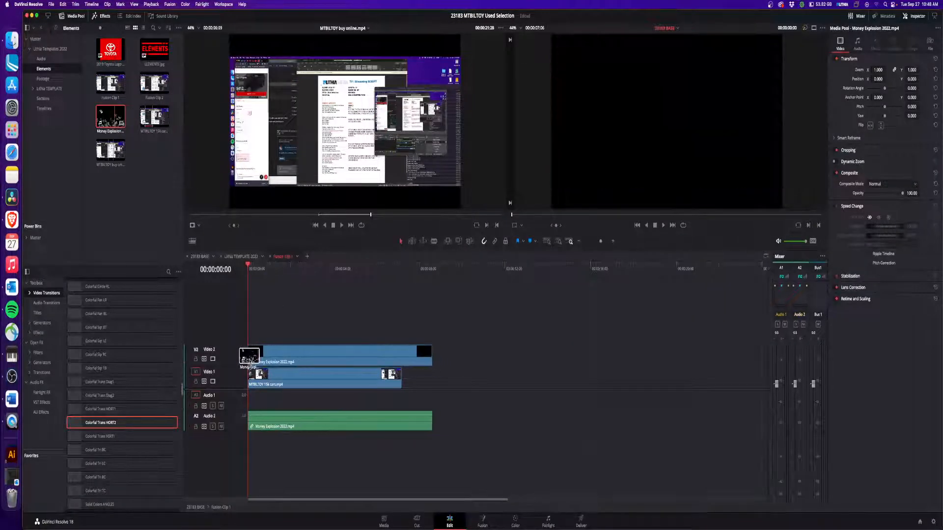
{"action": "key", "text": "super+z"}
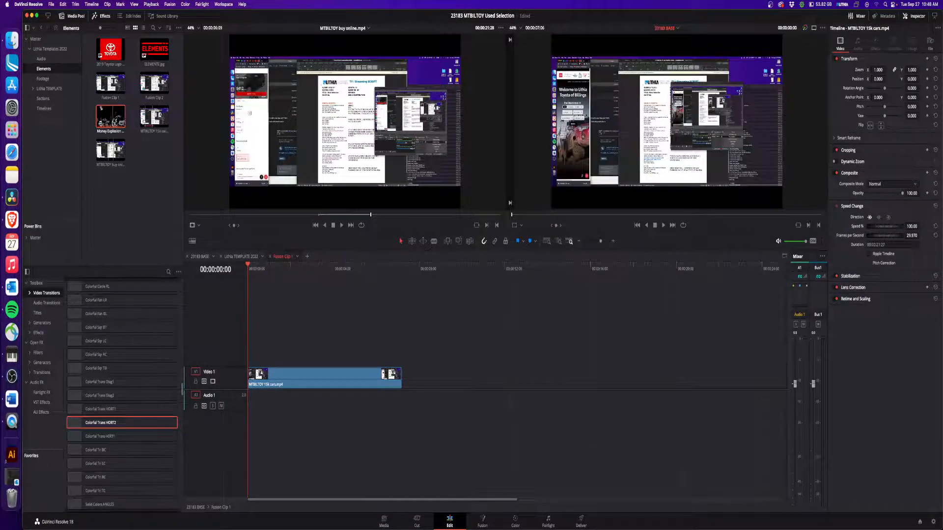
- Place only the video of Money Explosion 2022.mp4 on Video 2 at the start of the Fusion Clip 1 timeline and check it
{"action": "left_click_drag", "start_coordinate": [338, 204], "coordinate": [250, 352]}
{"action": "left_click_drag", "start_coordinate": [253, 271], "coordinate": [301, 276]}
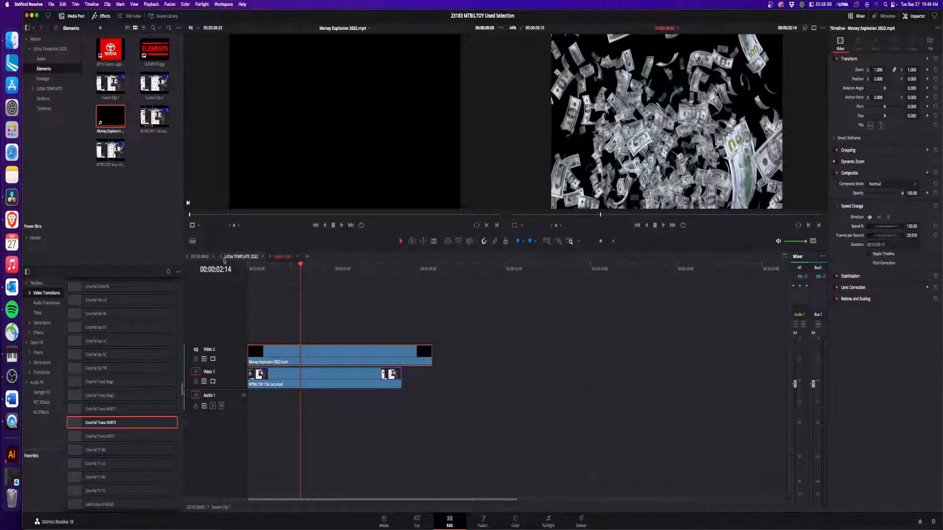
- Return to the 23183 BASE timeline, play from about 00:00:10:12 and open the phone's Fusion Clip 1 in the Fusion page
{"action": "left_click", "coordinate": [206, 259]}
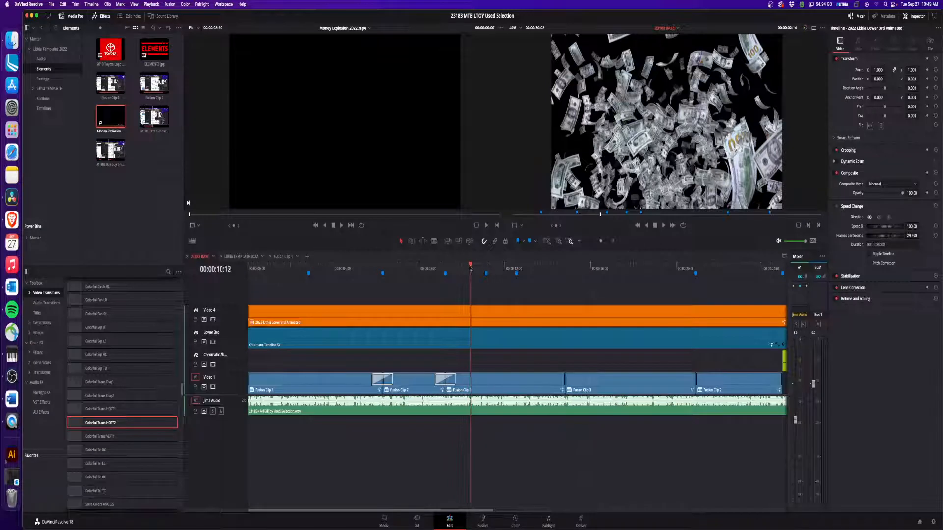
{"action": "left_click", "coordinate": [501, 386]}
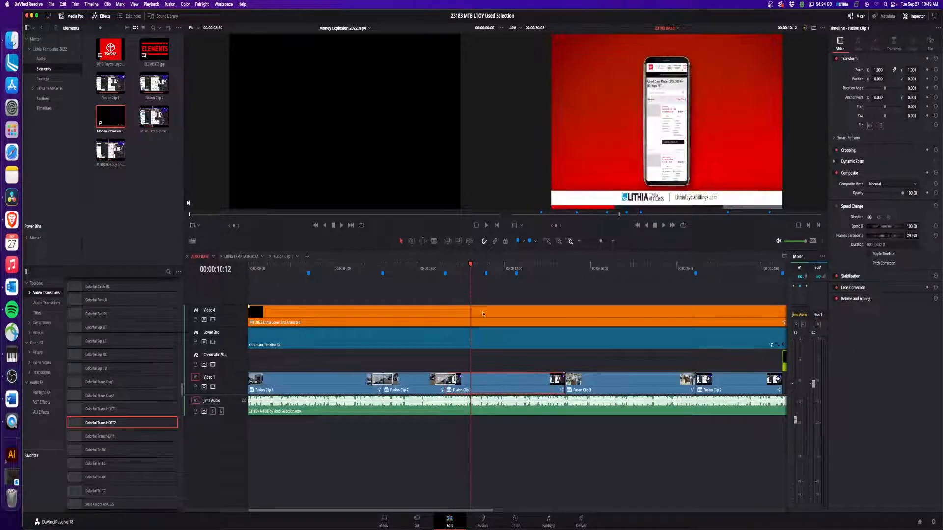
{"action": "key", "text": "space"}
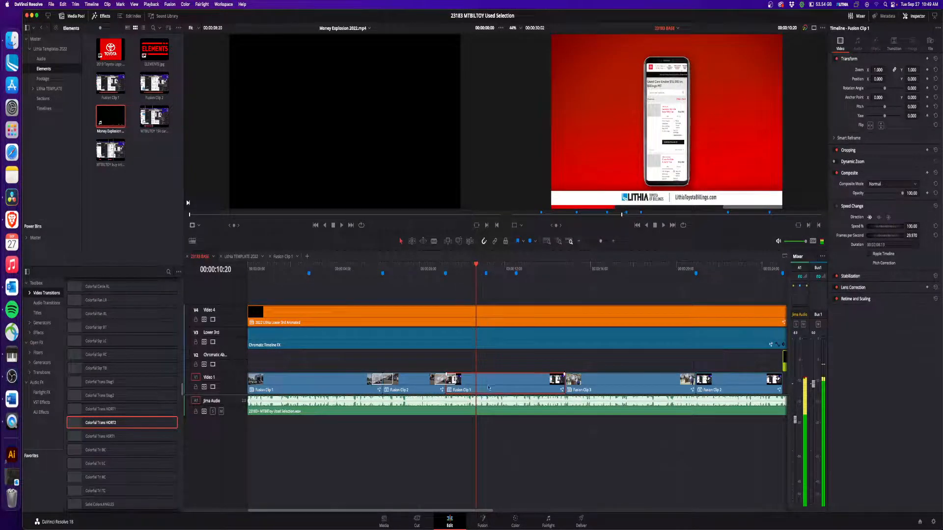
{"action": "right_click", "coordinate": [489, 388]}
{"action": "left_click", "coordinate": [510, 269]}
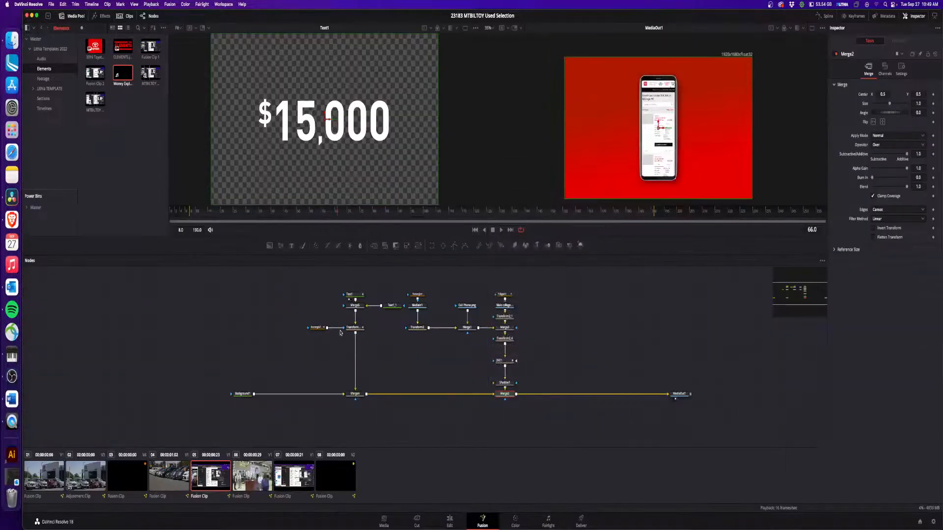
- Add a MediaIn node for the money explosion and merge it over the composite between the phone's merge and MediaOut1
{"action": "key", "text": "shift+space"}
{"action": "type", "text": "media"}
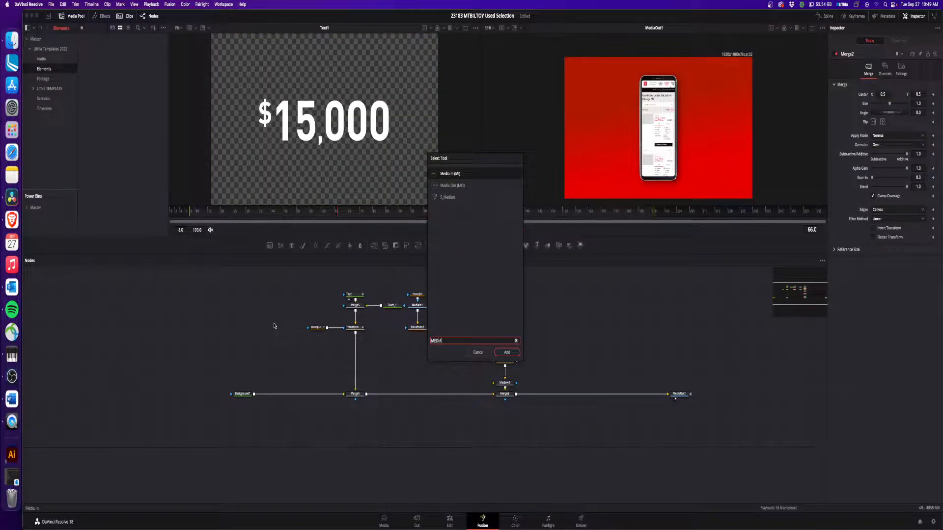
{"action": "key", "text": "Return"}
{"action": "left_click_drag", "start_coordinate": [274, 319], "coordinate": [553, 394]}
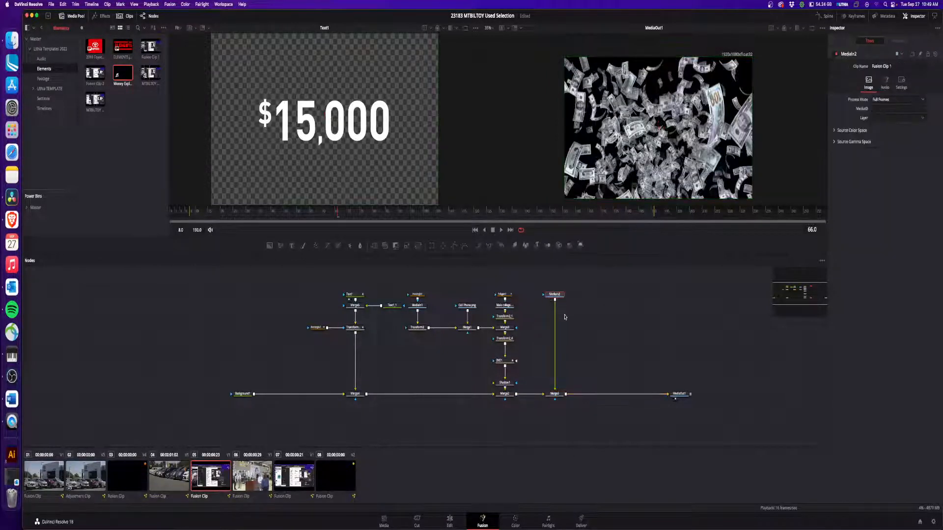
- Key the money explosion with a Luma Keyer at High 0.044 and add a copy of the phone's Shadow after it with Alpha 0.157
{"action": "key", "text": "shift+space"}
{"action": "type", "text": "luma"}
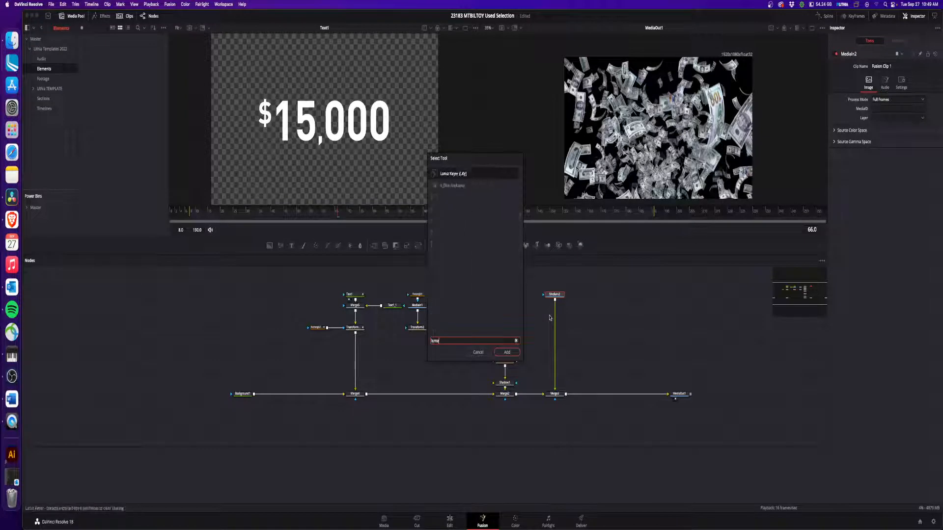
{"action": "key", "text": "Return"}
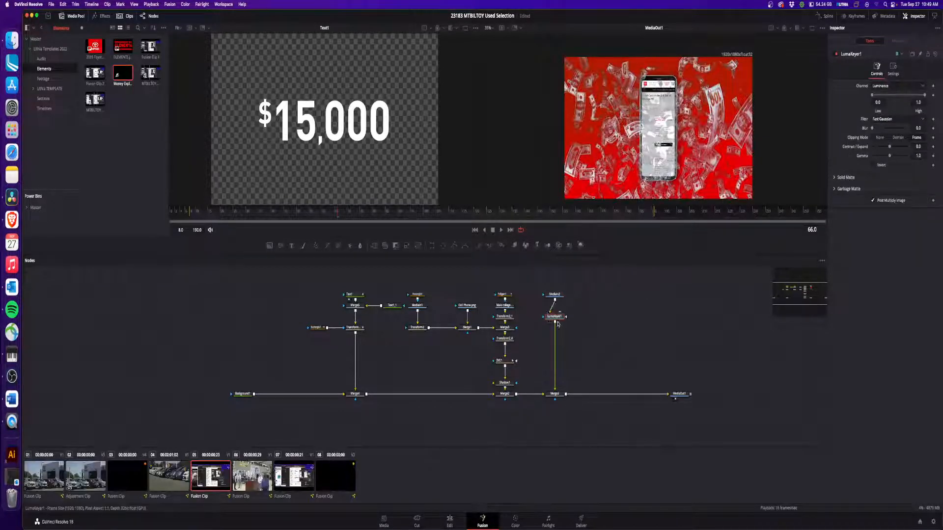
{"action": "left_click_drag", "start_coordinate": [554, 305], "coordinate": [555, 316]}
{"action": "left_click_drag", "start_coordinate": [925, 96], "coordinate": [878, 100]}
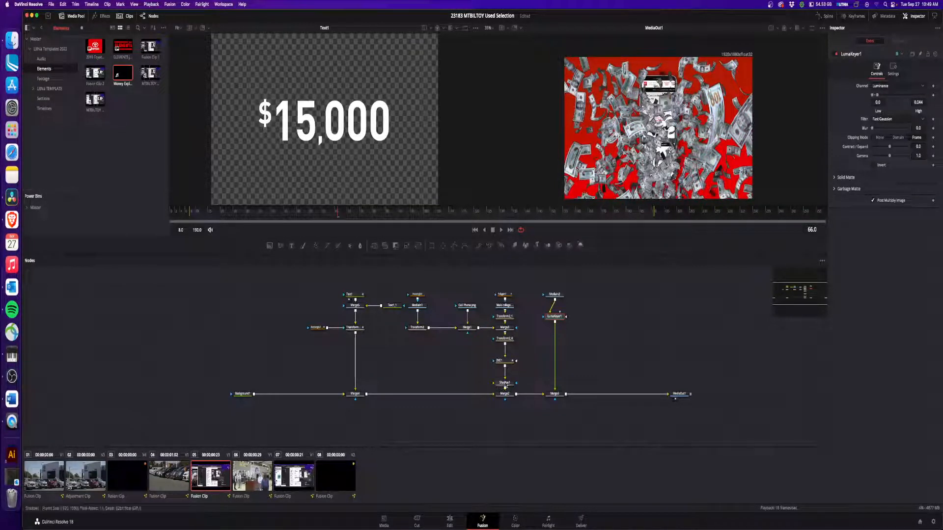
{"action": "key", "text": "super+v"}
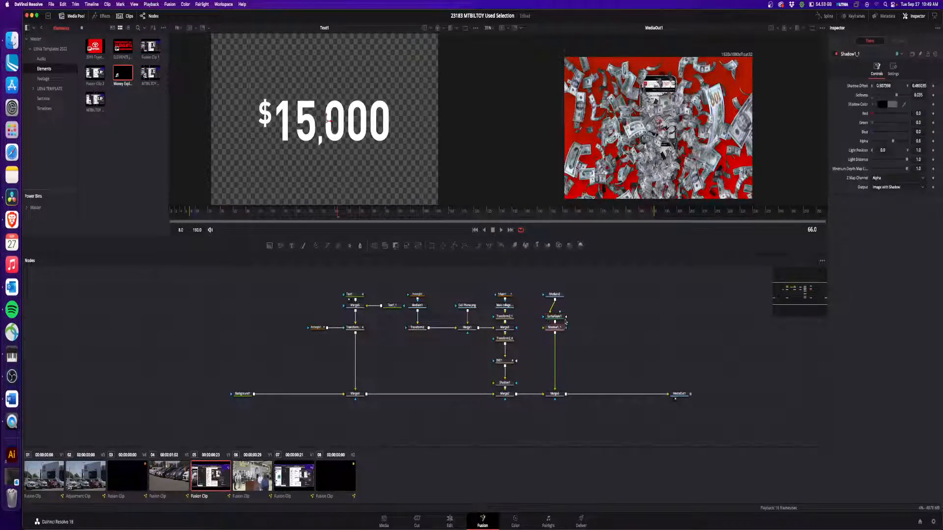
{"action": "left_click_drag", "start_coordinate": [890, 142], "coordinate": [879, 144]}
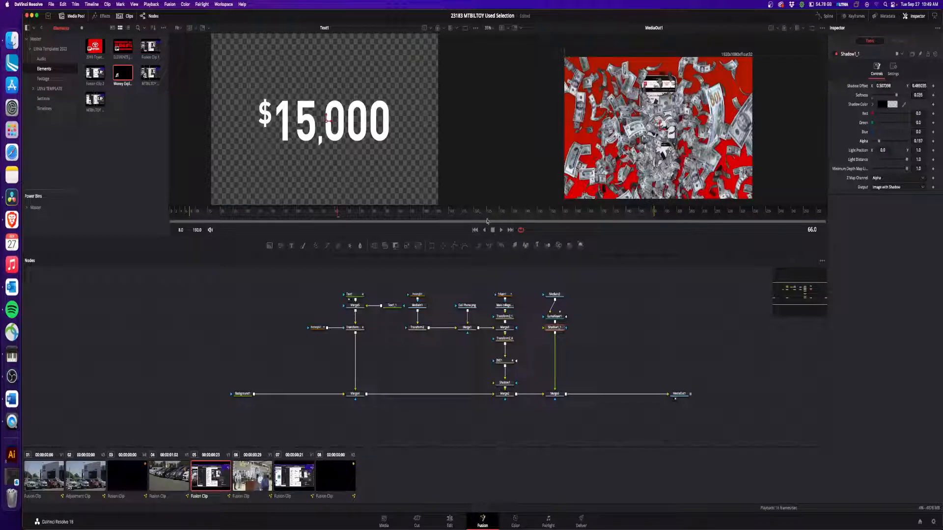
- Return to the Edit page and play the phone clip with effects bypassed, stopping at the marker at 00:00:12:16
{"action": "left_click", "coordinate": [450, 520]}
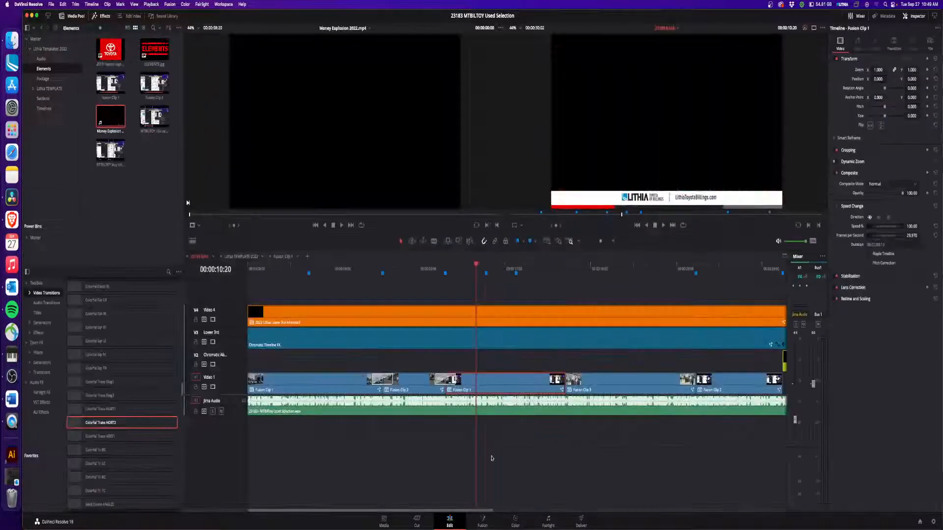
{"action": "left_click", "coordinate": [805, 28]}
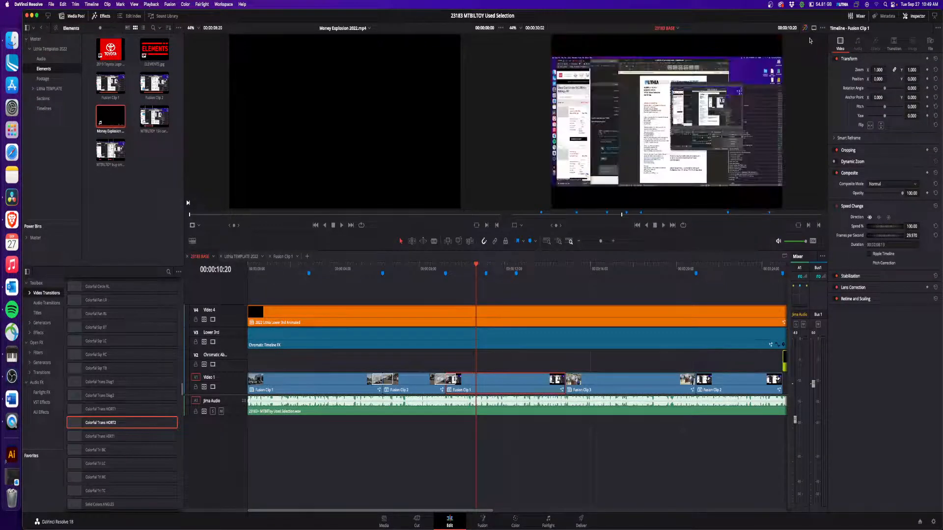
{"action": "key", "text": "space"}
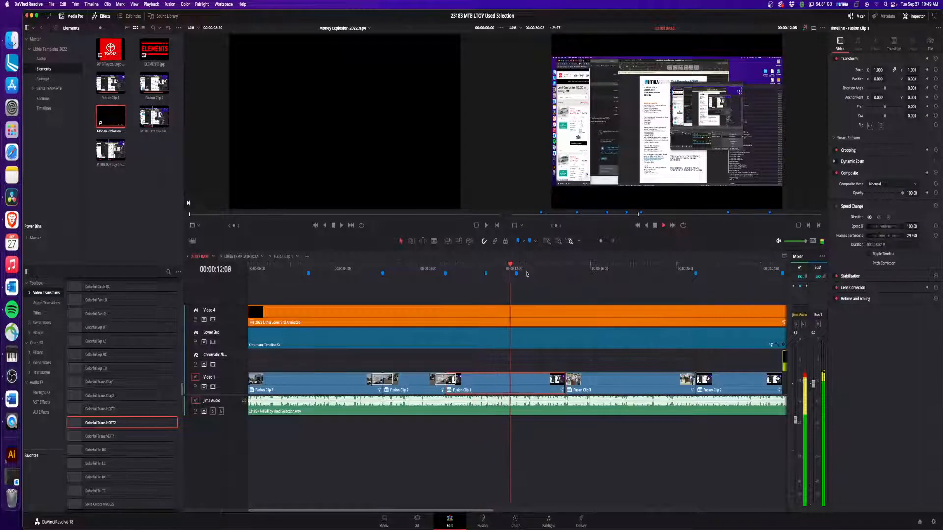
{"action": "left_click", "coordinate": [517, 272]}
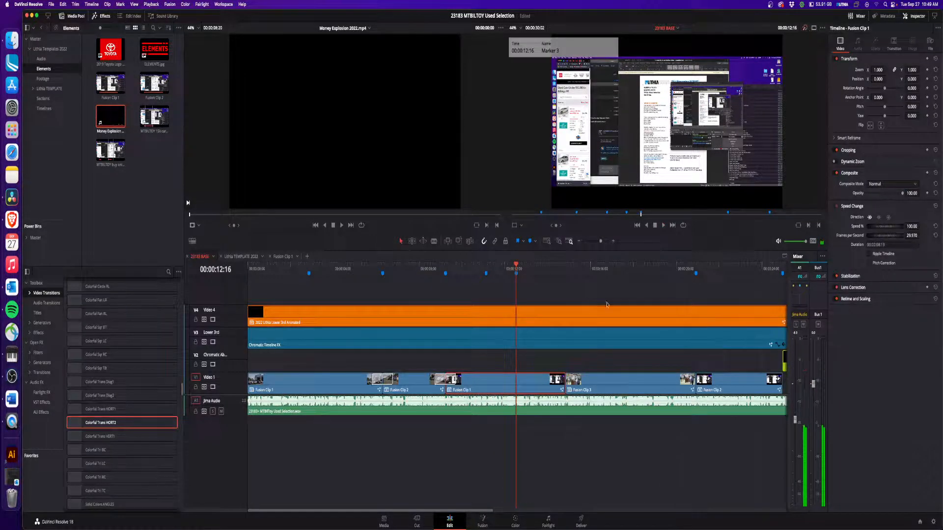
{"action": "left_click", "coordinate": [805, 28]}
- In the Fusion Clip 1 timeline, move Money Explosion 2022.mp4 to start at 00:00:02:14 and fill the gap before it with a black Solid Color generator
{"action": "left_click", "coordinate": [283, 257]}
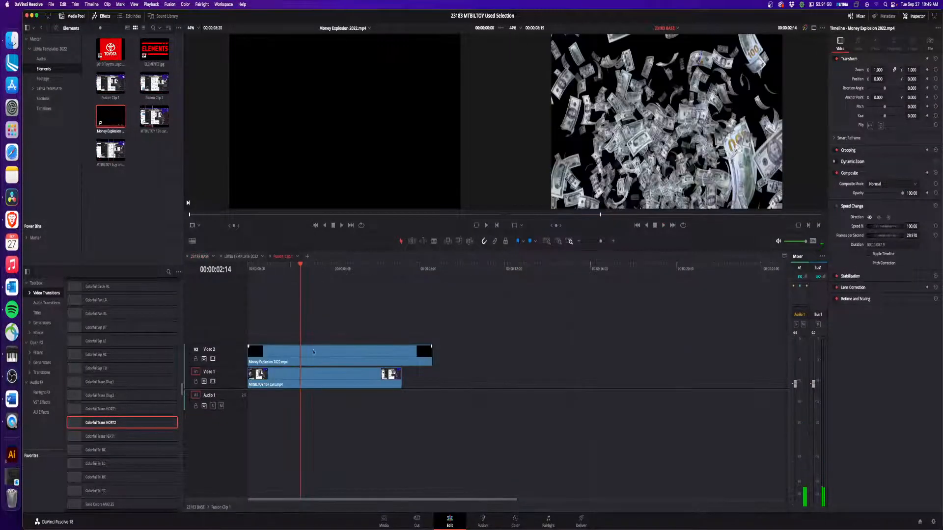
{"action": "left_click_drag", "start_coordinate": [313, 352], "coordinate": [380, 352]}
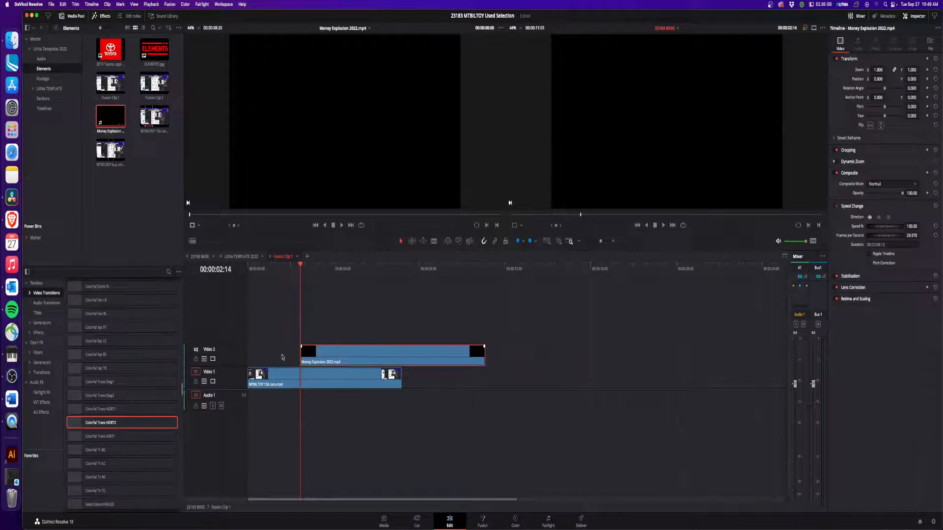
{"action": "left_click", "coordinate": [40, 323]}
{"action": "left_click_drag", "start_coordinate": [87, 364], "coordinate": [249, 332]}
{"action": "left_click_drag", "start_coordinate": [459, 329], "coordinate": [284, 352]}
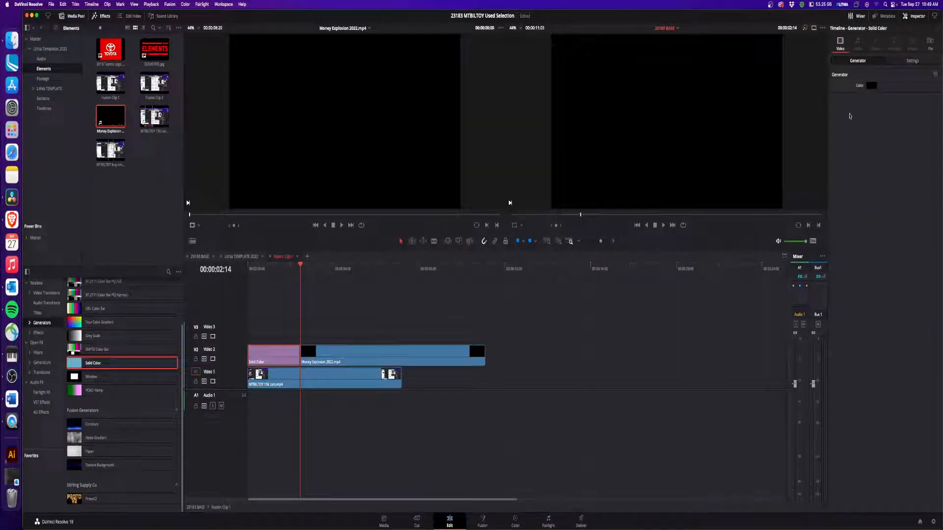
{"action": "left_click", "coordinate": [871, 86]}
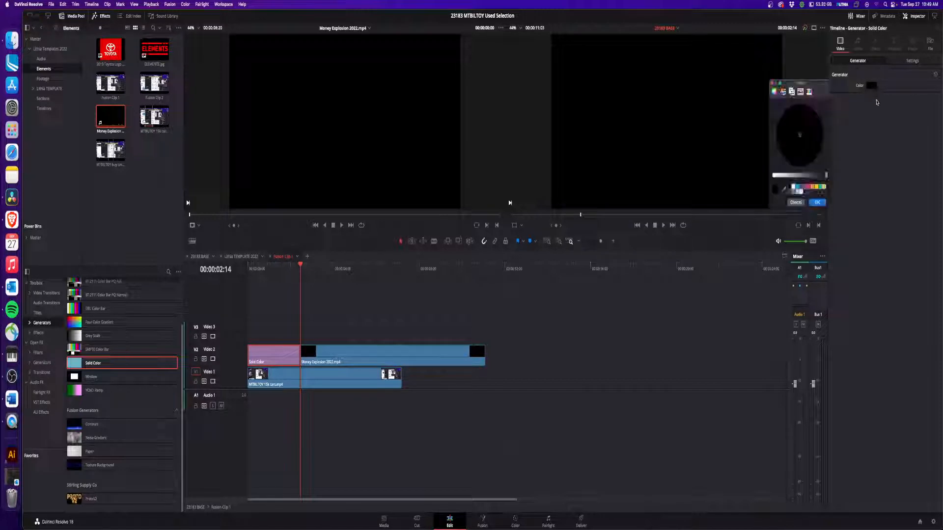
{"action": "left_click", "coordinate": [796, 203]}
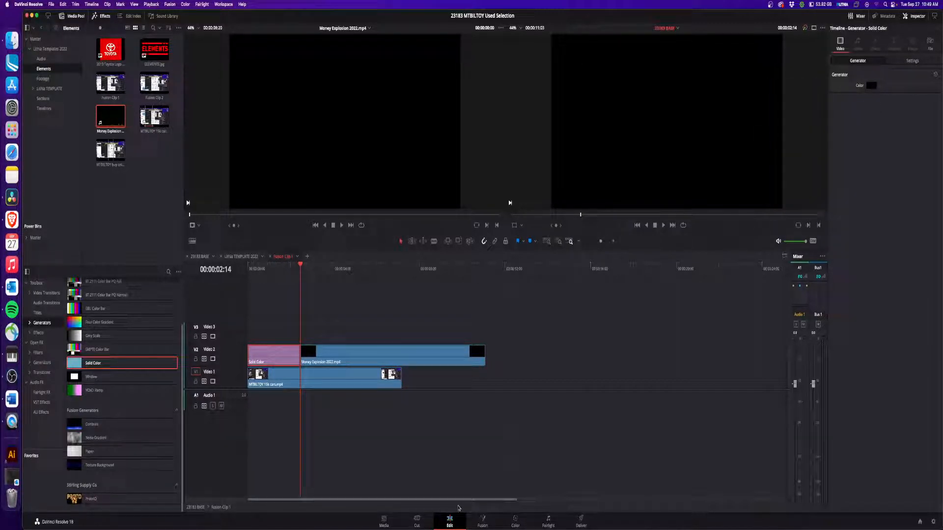
- Check the money explosion's timing in the 23183 BASE timeline between 00:00:11:12 and the marker at 00:00:12:16
{"action": "left_click", "coordinate": [200, 256]}
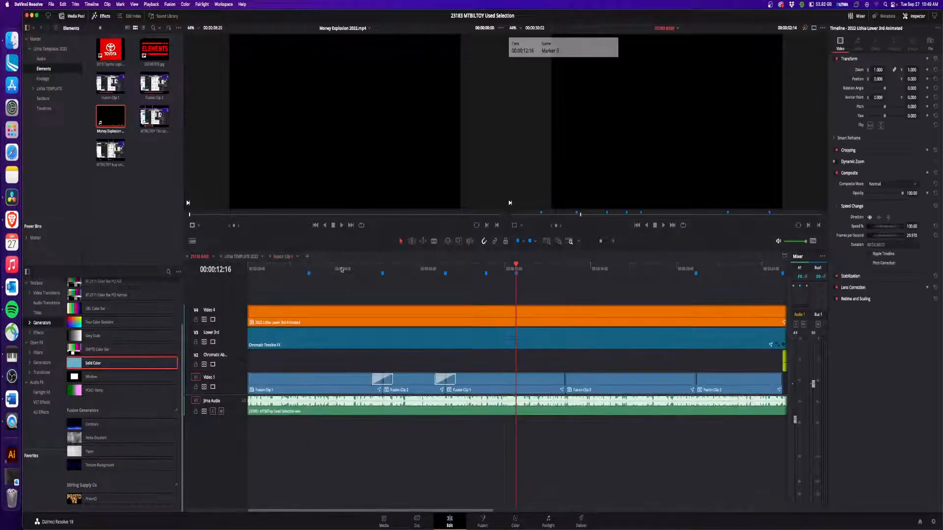
{"action": "left_click", "coordinate": [491, 272]}
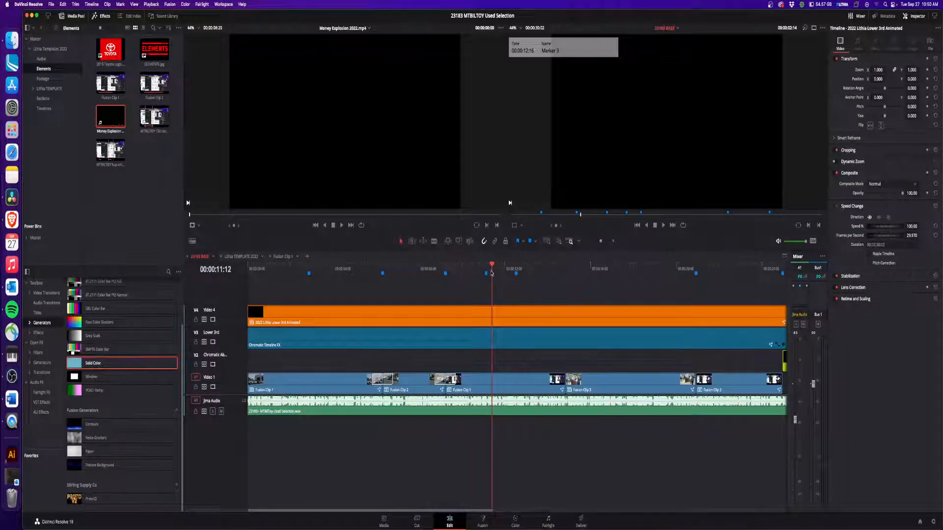
{"action": "mouse_move", "coordinate": [490, 271]}
{"action": "left_mouse_down"}
{"action": "mouse_move", "coordinate": [468, 272]}
{"action": "mouse_move", "coordinate": [516, 275]}
{"action": "left_mouse_up"}
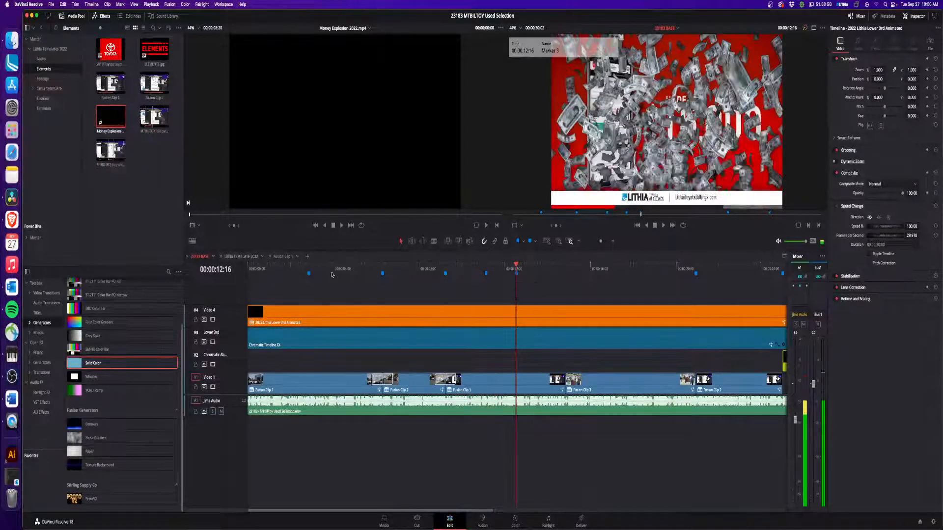
- Cut the Solid Color and Money Explosion clips from Fusion Clip 1 and paste them on Video 2 of 23183 BASE at 00:00:08:22
{"action": "left_click", "coordinate": [283, 257]}
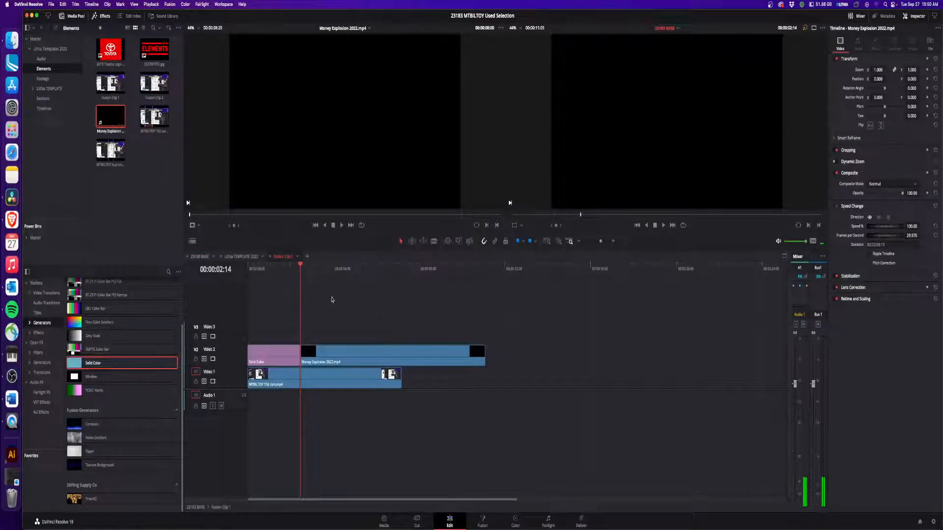
{"action": "left_click_drag", "start_coordinate": [324, 333], "coordinate": [287, 355]}
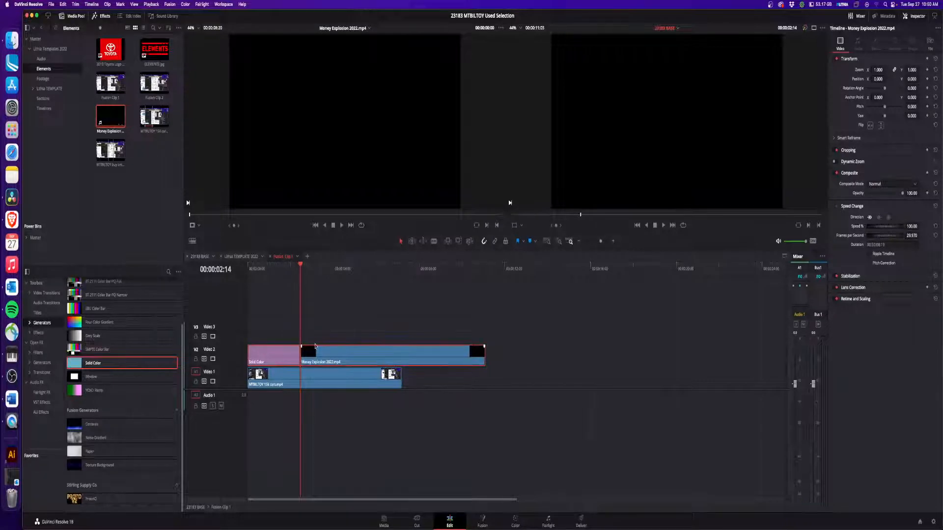
{"action": "key", "text": "BackSpace"}
{"action": "left_click", "coordinate": [200, 256]}
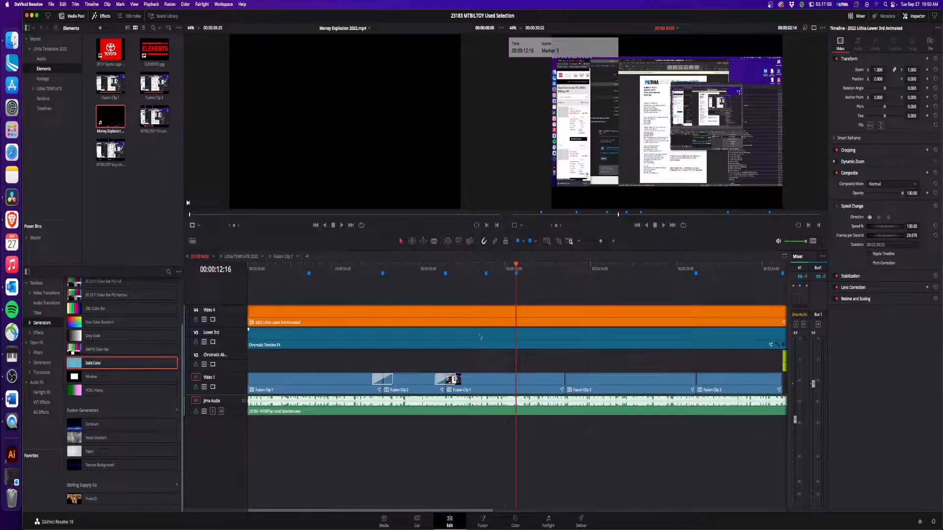
{"action": "left_click_drag", "start_coordinate": [471, 270], "coordinate": [439, 276]}
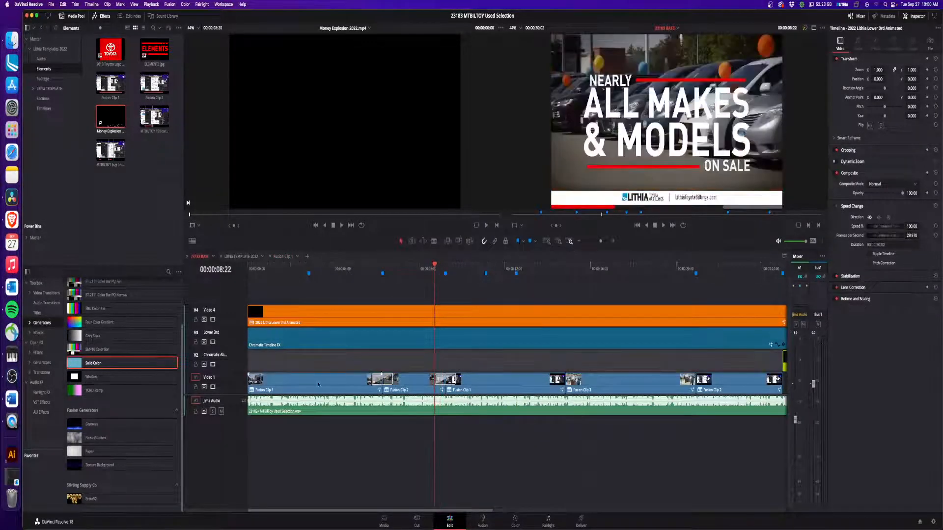
{"action": "left_click", "coordinate": [204, 385]}
{"action": "key", "text": "ctrl+v"}
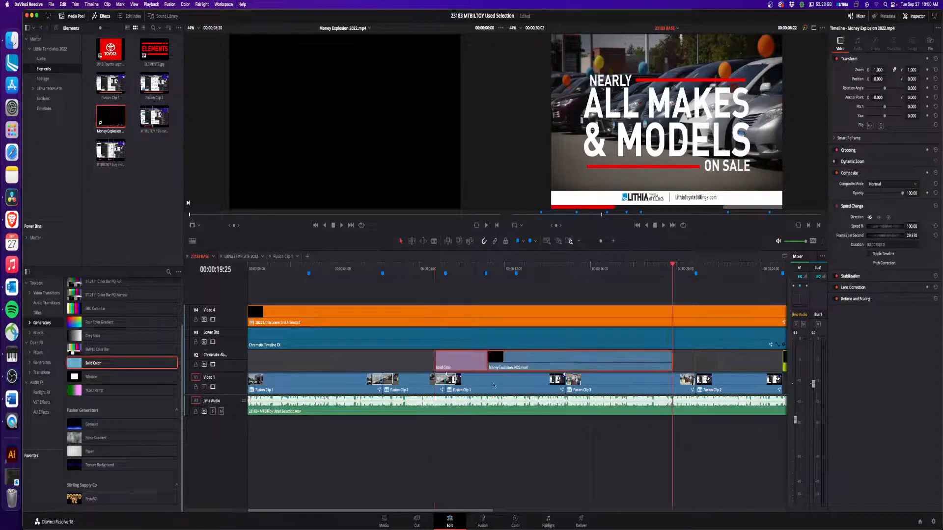
- Shift both pasted clips so Money Explosion starts at the 00:00:12:16 marker, and extend the Solid Color's start back to the phone clip's transition
{"action": "left_click", "coordinate": [500, 270]}
{"action": "left_click", "coordinate": [516, 270]}
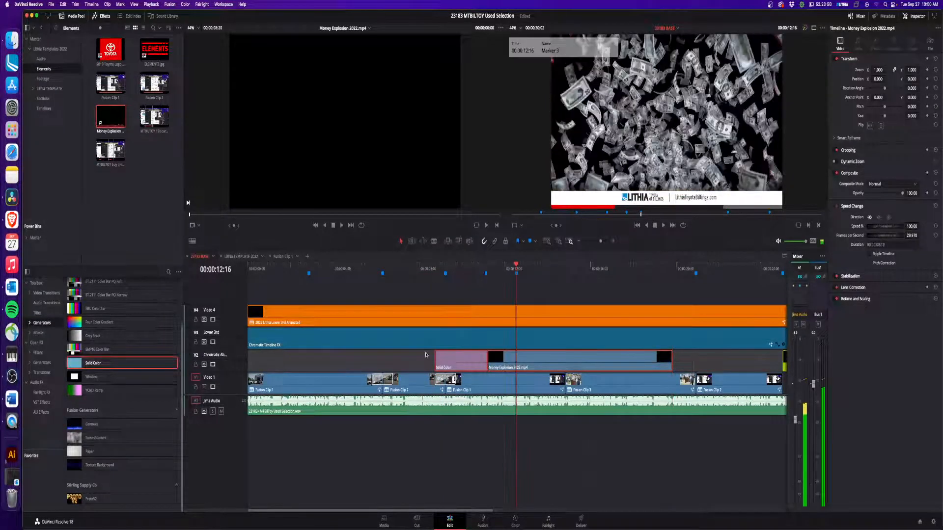
{"action": "left_click_drag", "start_coordinate": [508, 366], "coordinate": [535, 366]}
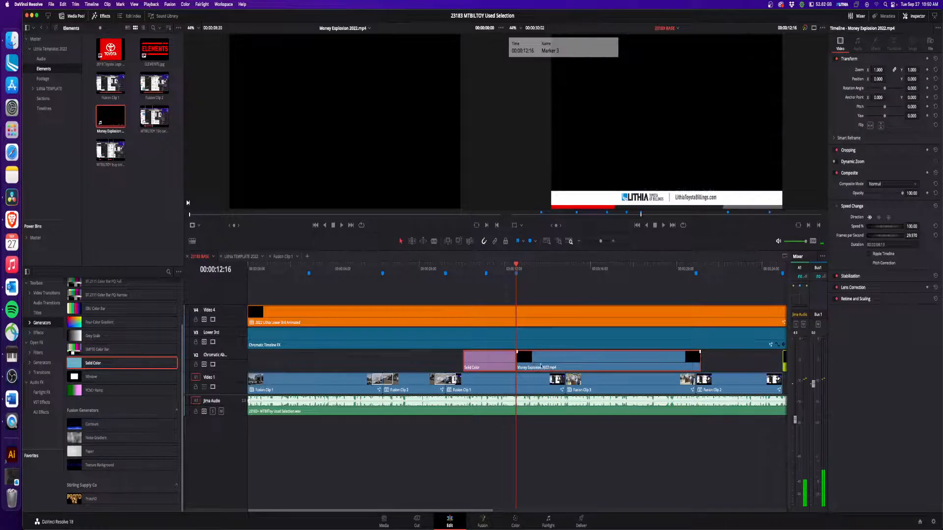
{"action": "left_click", "coordinate": [461, 361]}
{"action": "left_click_drag", "start_coordinate": [461, 360], "coordinate": [434, 361]}
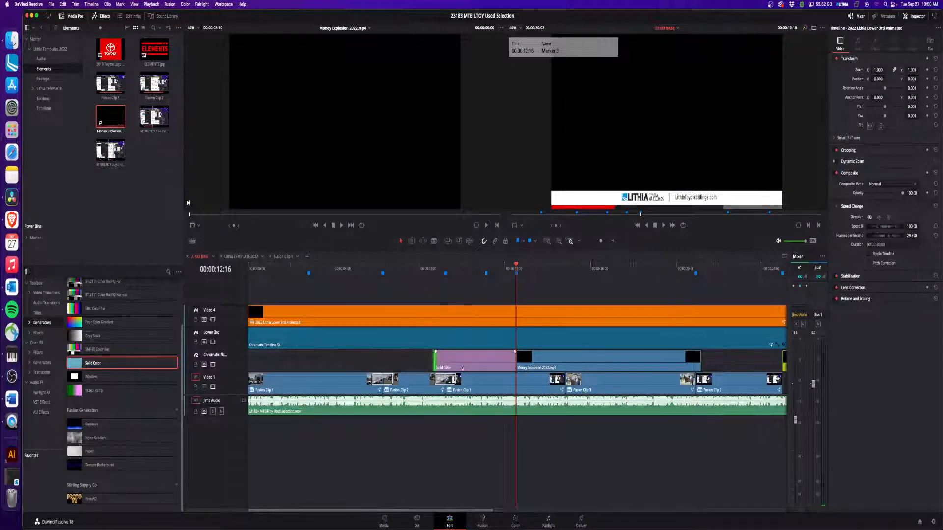
- Cut the Solid Color and Money Explosion clips from 23183 BASE and paste them on Video 2 at the start of the Fusion Clip 1 timeline
{"action": "left_click_drag", "start_coordinate": [719, 359], "coordinate": [500, 369]}
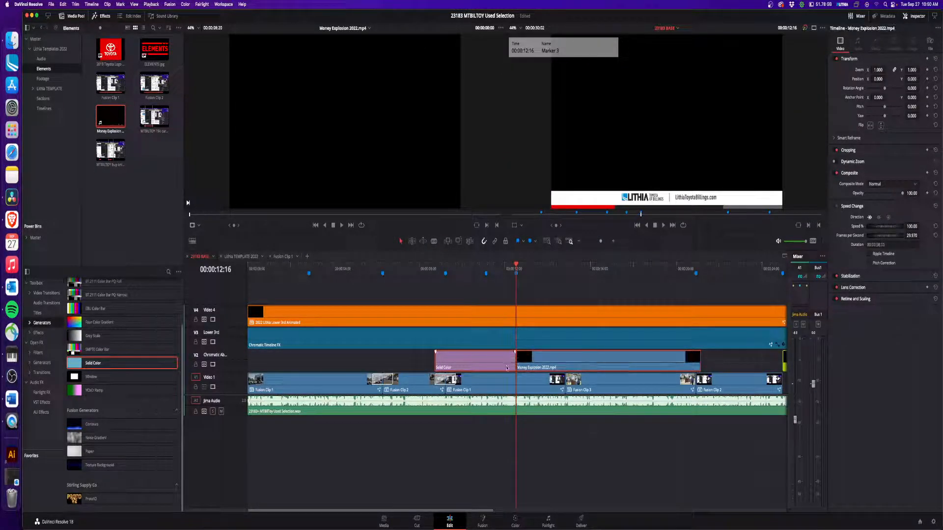
{"action": "key", "text": "BackSpace"}
{"action": "right_click", "coordinate": [500, 381]}
{"action": "left_click", "coordinate": [292, 260]}
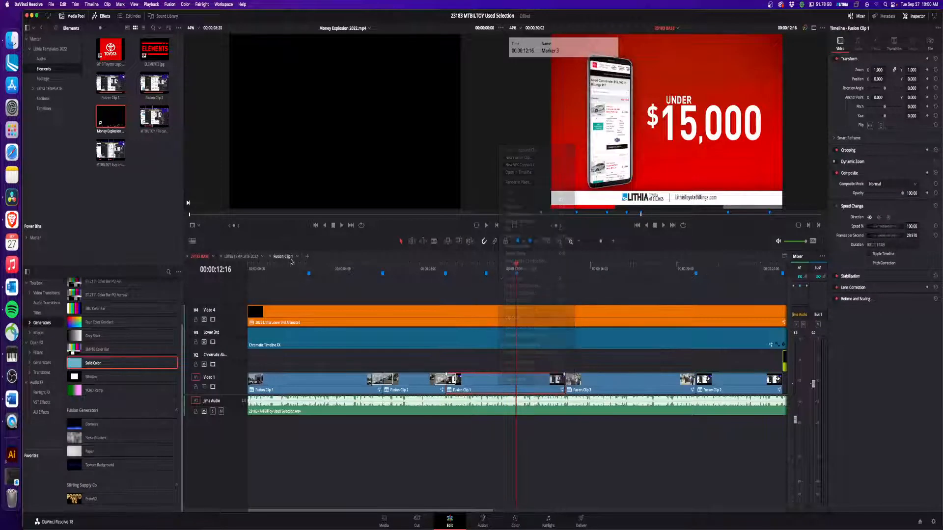
{"action": "left_click", "coordinate": [282, 258]}
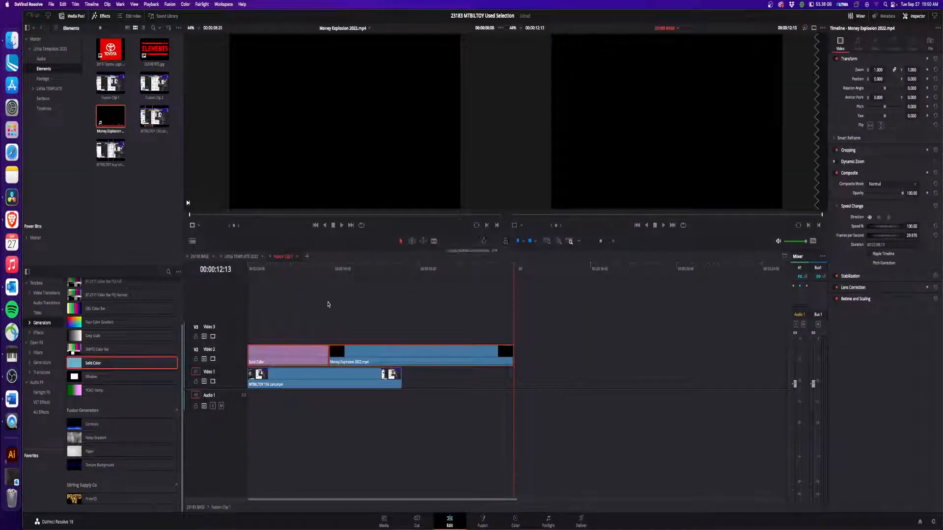
- Play and scrub the money explosion over the phone and price in the 23183 BASE timeline from before 00:00:12:16 to about 00:00:13:26
{"action": "left_click", "coordinate": [199, 257]}
{"action": "mouse_move", "coordinate": [515, 266]}
{"action": "left_mouse_down"}
{"action": "mouse_move", "coordinate": [490, 269]}
{"action": "mouse_move", "coordinate": [516, 267]}
{"action": "left_mouse_up"}
{"action": "key", "text": "space"}
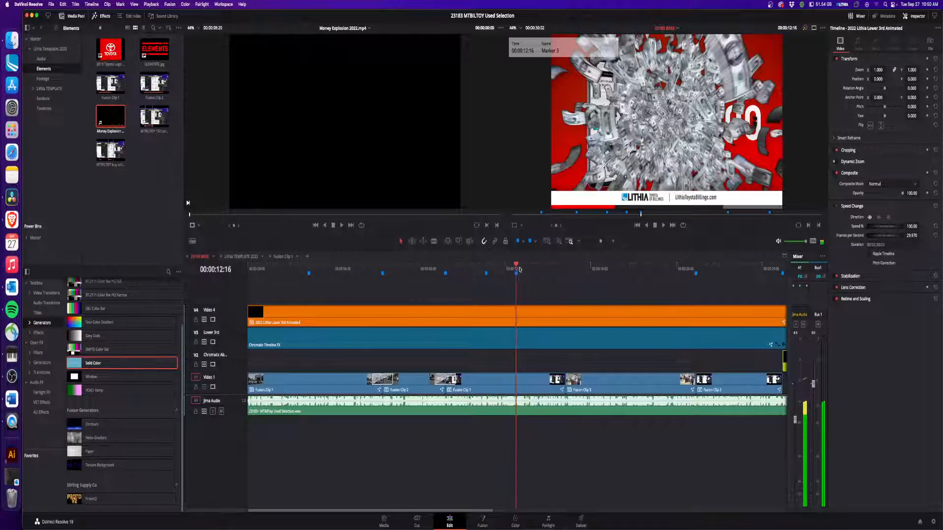
{"action": "left_click_drag", "start_coordinate": [517, 269], "coordinate": [503, 269]}
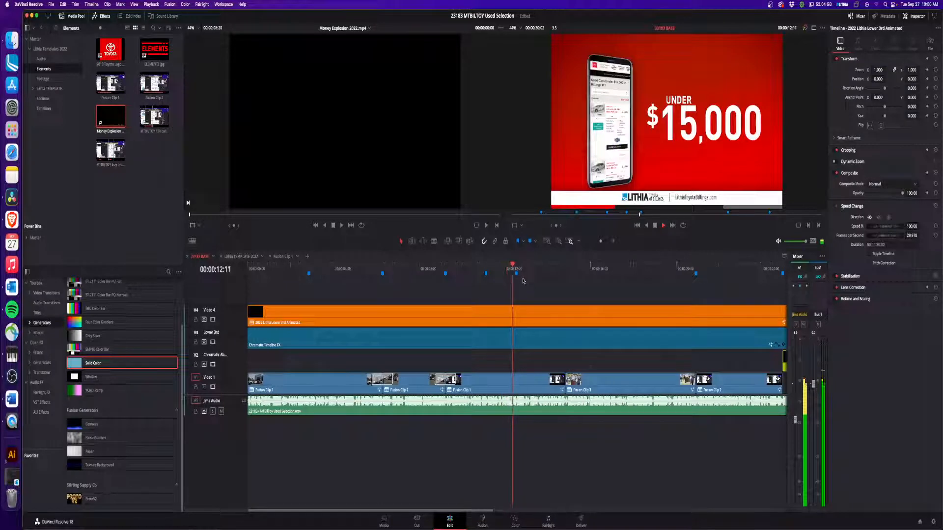
{"action": "left_click", "coordinate": [545, 269]}
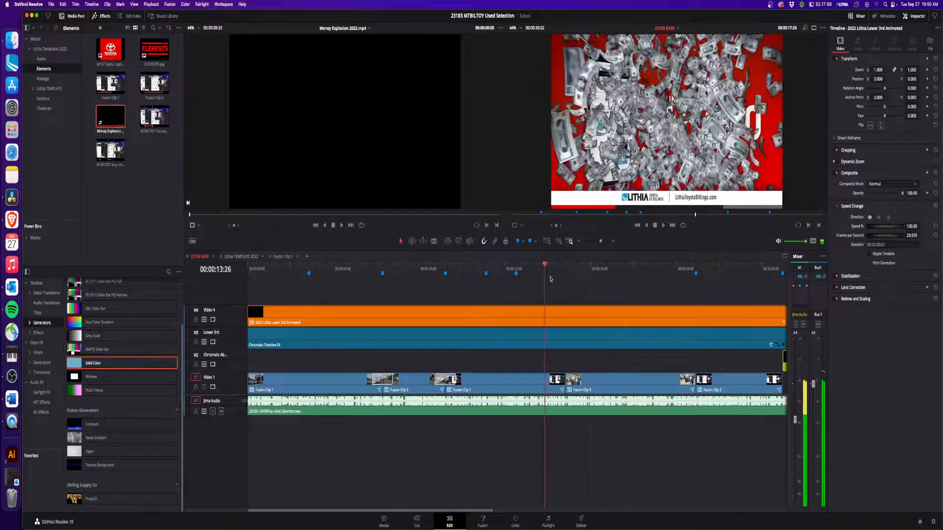
{"action": "left_click_drag", "start_coordinate": [547, 271], "coordinate": [541, 272]}
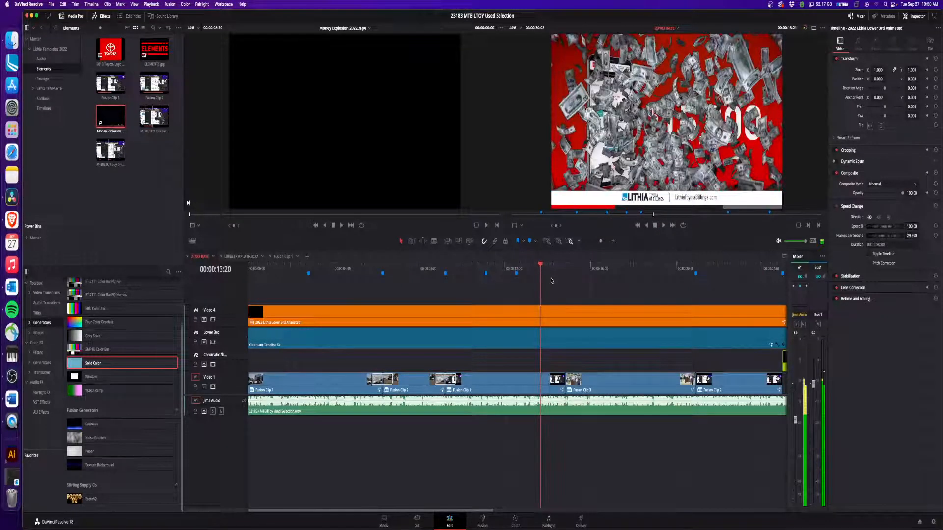
- Open the phone-and-price Fusion Clip 1 on the Fusion page and set LumaKeyer1's low and high thresholds to 0.044 on the money explosion
{"action": "right_click", "coordinate": [531, 385]}
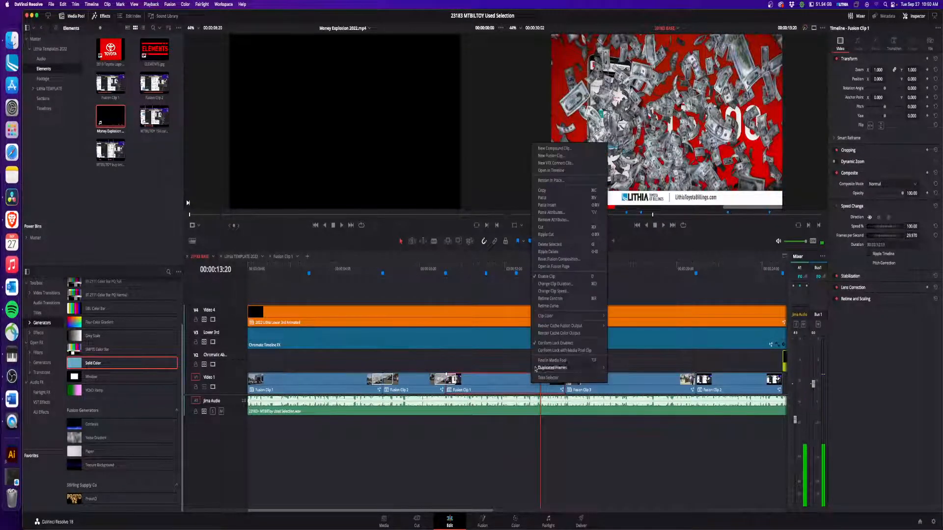
{"action": "left_click", "coordinate": [553, 267]}
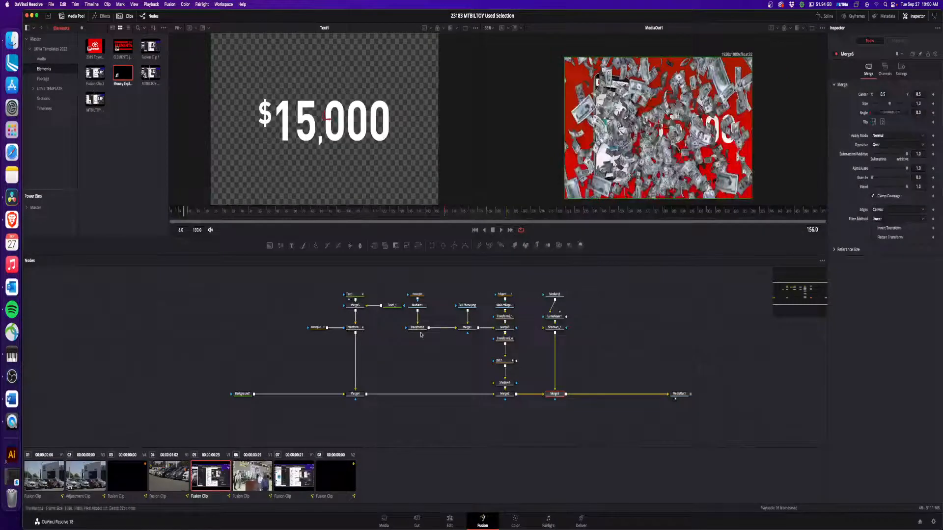
{"action": "left_click", "coordinate": [554, 317]}
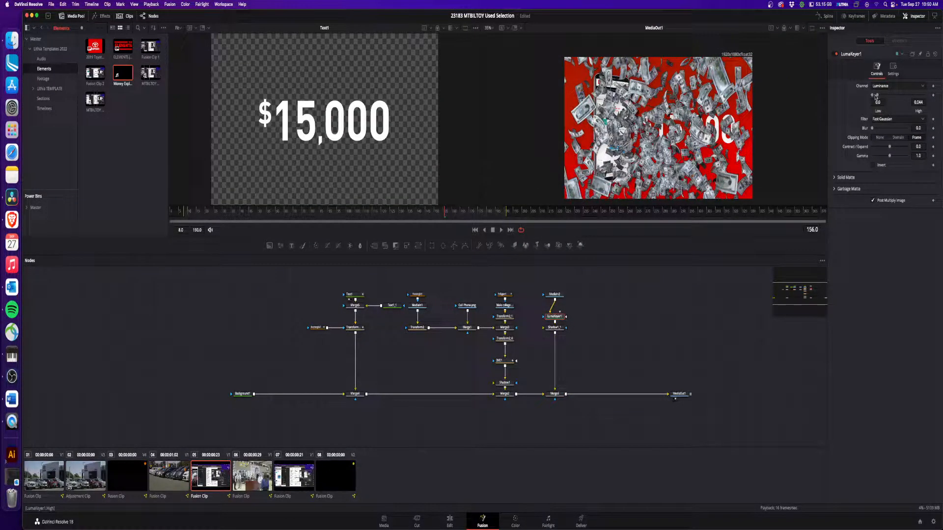
{"action": "left_click_drag", "start_coordinate": [878, 97], "coordinate": [880, 96]}
{"action": "left_click_drag", "start_coordinate": [878, 97], "coordinate": [879, 96]}
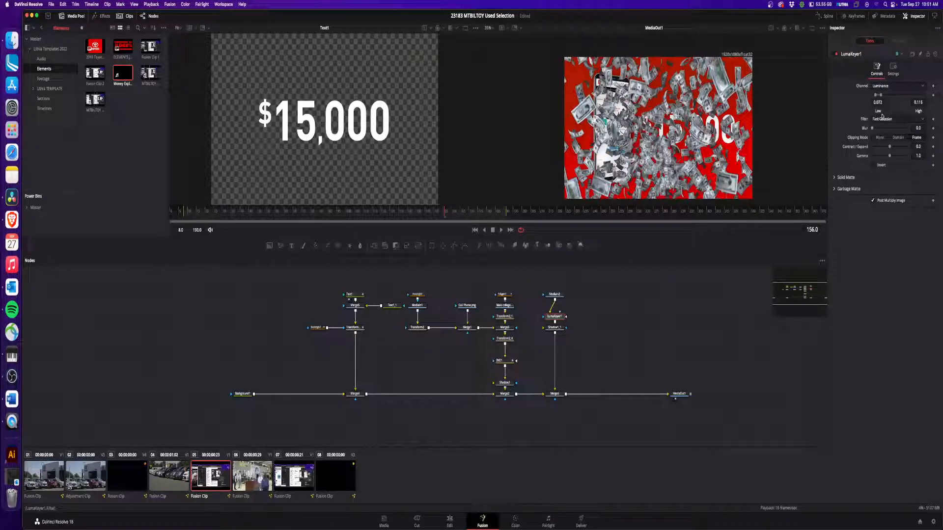
{"action": "left_click_drag", "start_coordinate": [471, 213], "coordinate": [481, 213]}
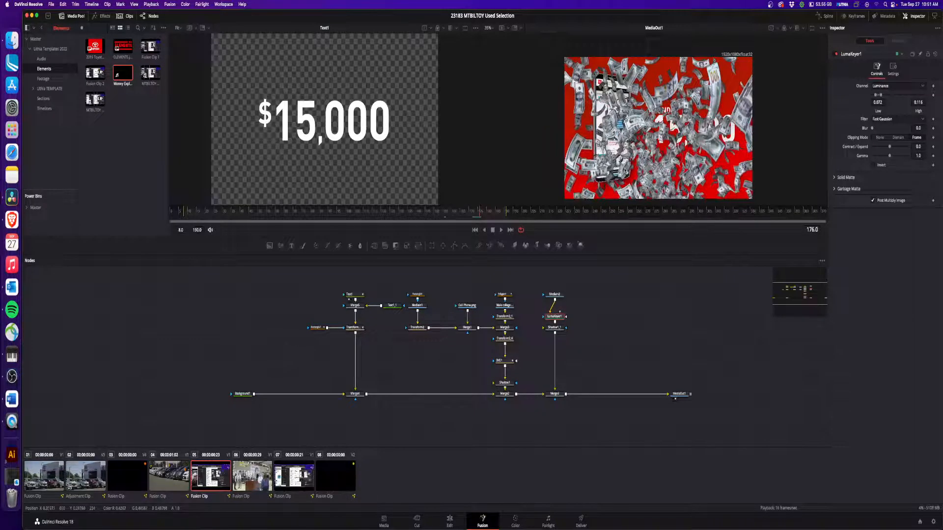
{"action": "scroll", "coordinate": [634, 175], "scroll_direction": "up", "scroll_amount": 10}
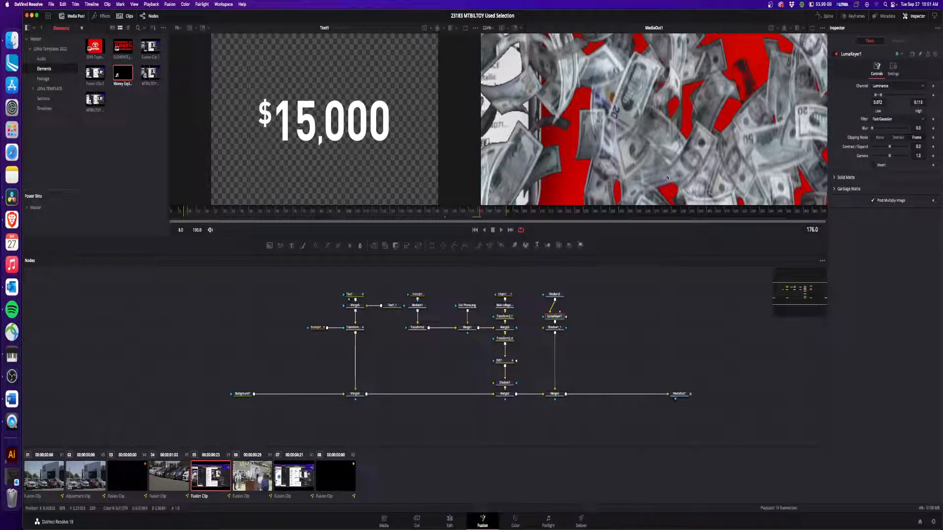
{"action": "left_click_drag", "start_coordinate": [879, 97], "coordinate": [874, 98]}
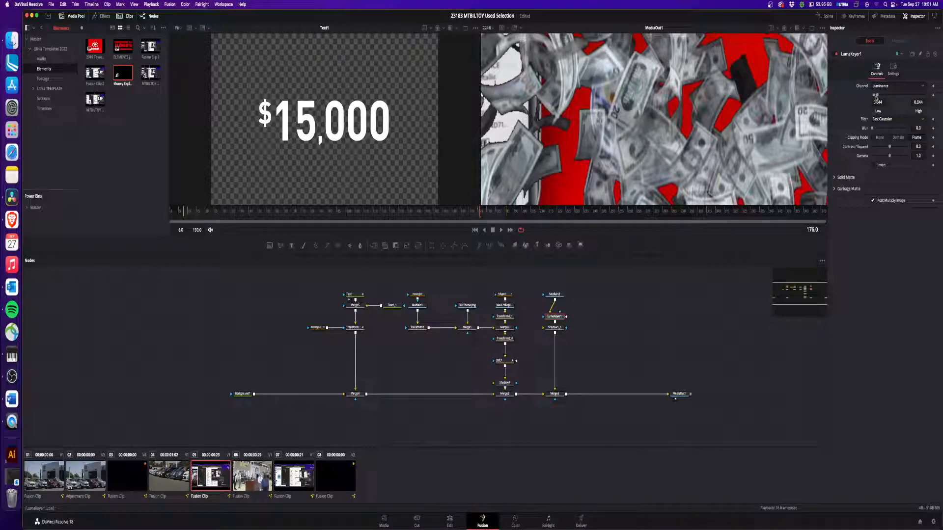
{"action": "key", "text": "super+f"}
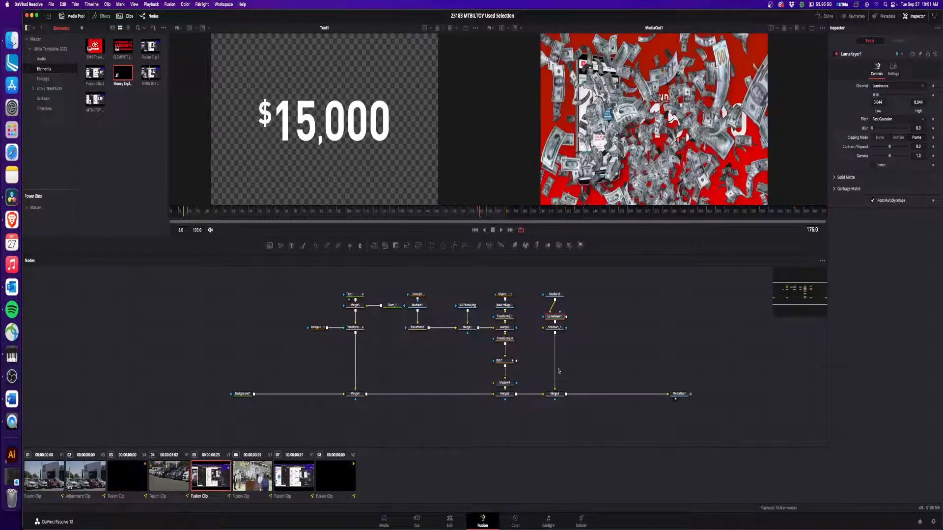
- Copy the Colorful Trans Diag2 transition from the first Video 1 cut to the cut before Fusion Clip 3 in 23183 BASE and play it
{"action": "left_click", "coordinate": [449, 521]}
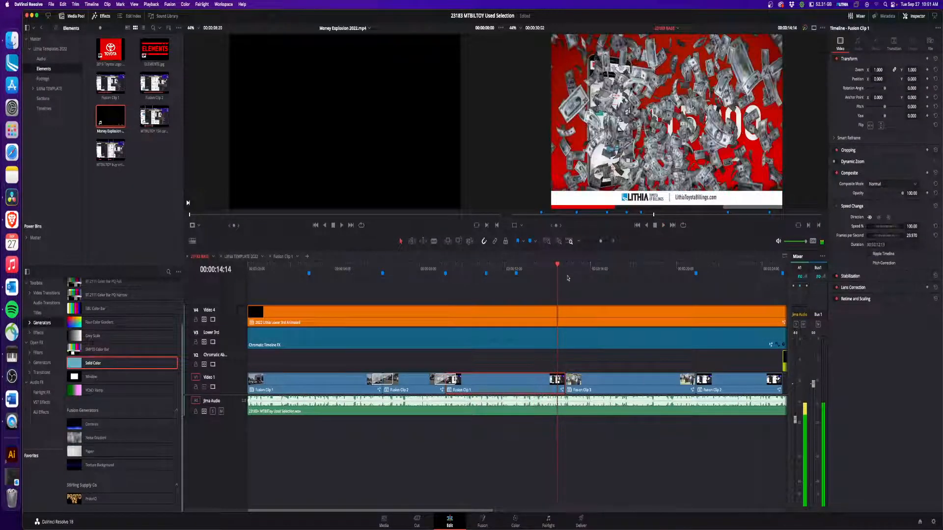
{"action": "left_click", "coordinate": [388, 379]}
{"action": "left_click", "coordinate": [567, 384]}
{"action": "key", "text": "super+v"}
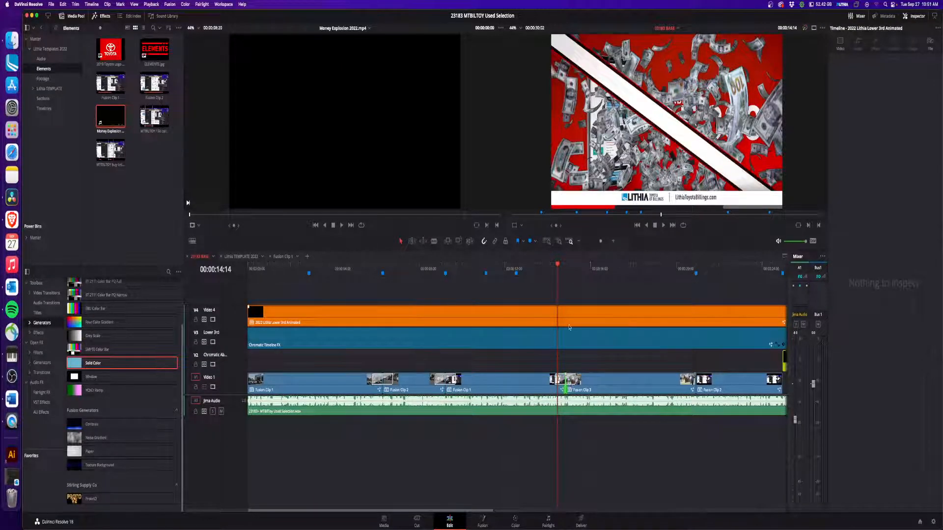
{"action": "key", "text": "space"}
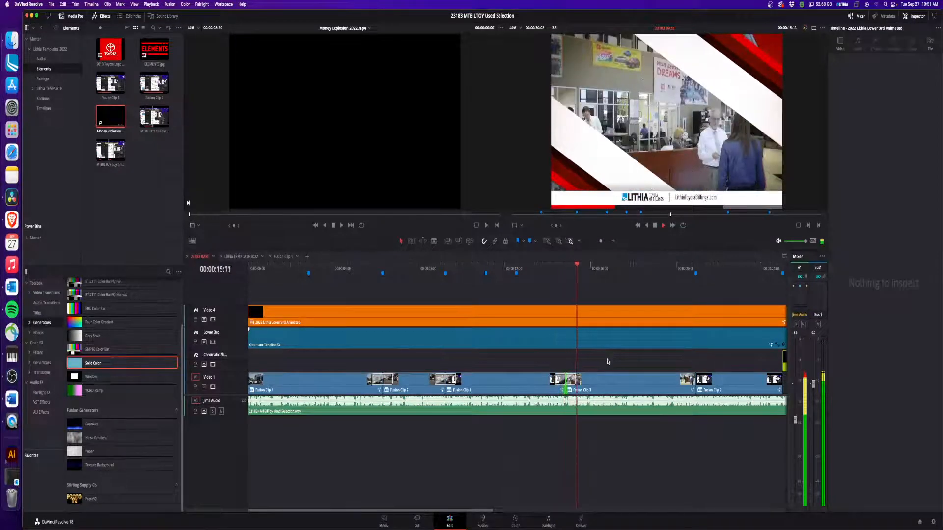
{"action": "key", "text": "space"}
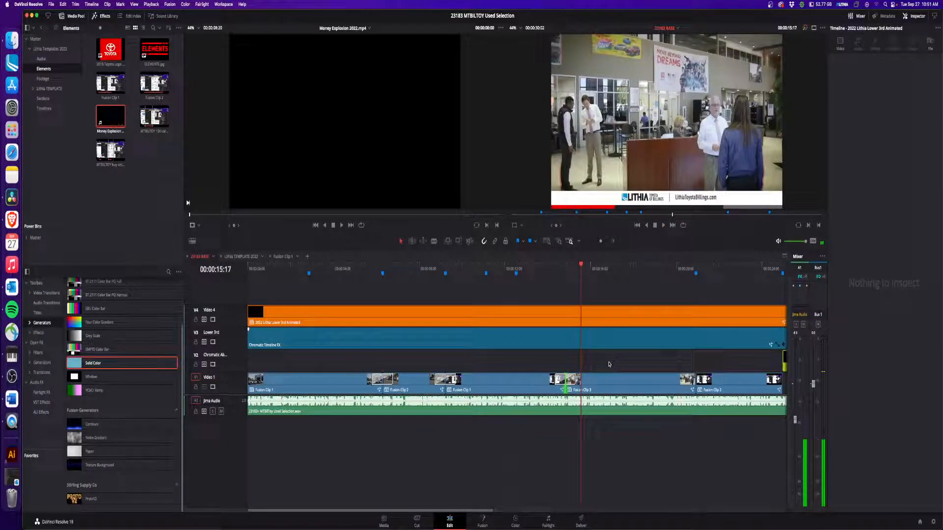
- Select Fusion Clip 3 on Video 1 and bring up its clip commands
{"action": "left_click", "coordinate": [634, 384]}
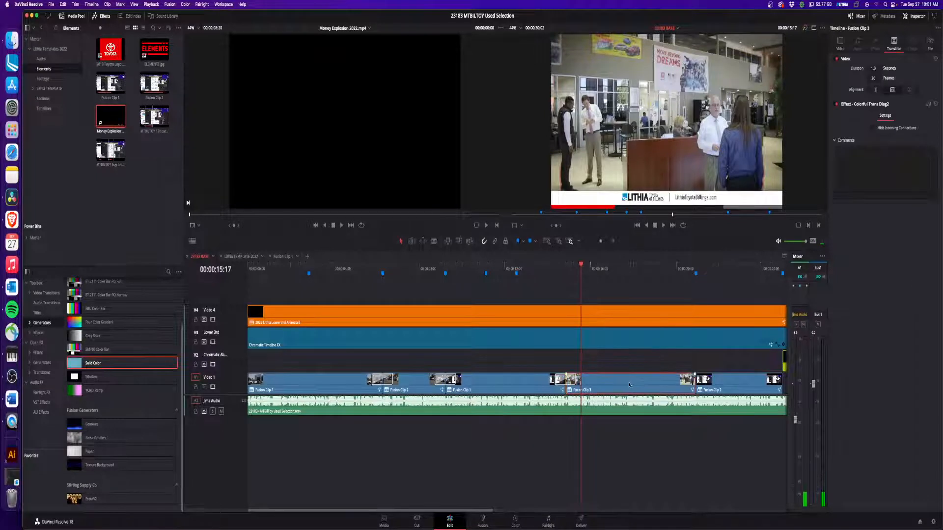
{"action": "right_click", "coordinate": [626, 385]}
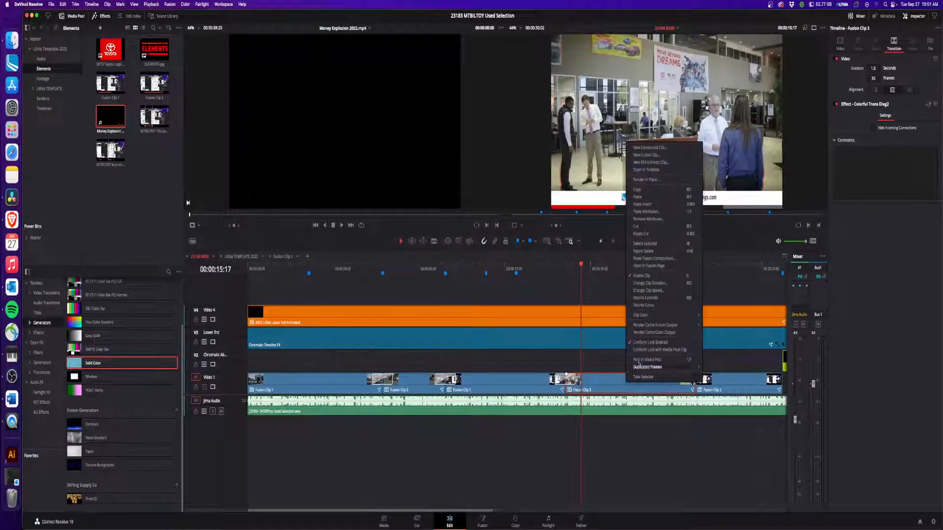
- Bypass the grades and Fusion effects, play through Fusion Clip 3, and add a timeline marker at 00:00:17:05
{"action": "left_click", "coordinate": [605, 353]}
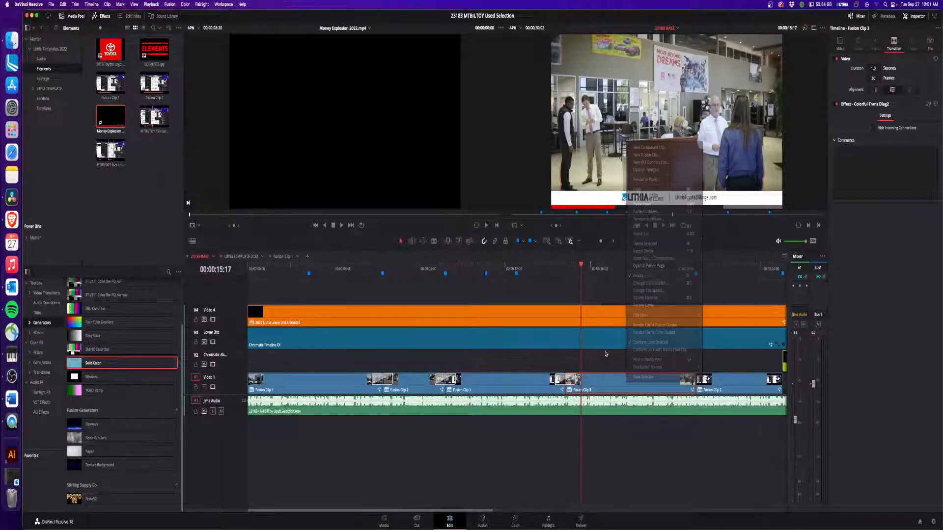
{"action": "left_click", "coordinate": [805, 29]}
{"action": "key", "text": "space"}
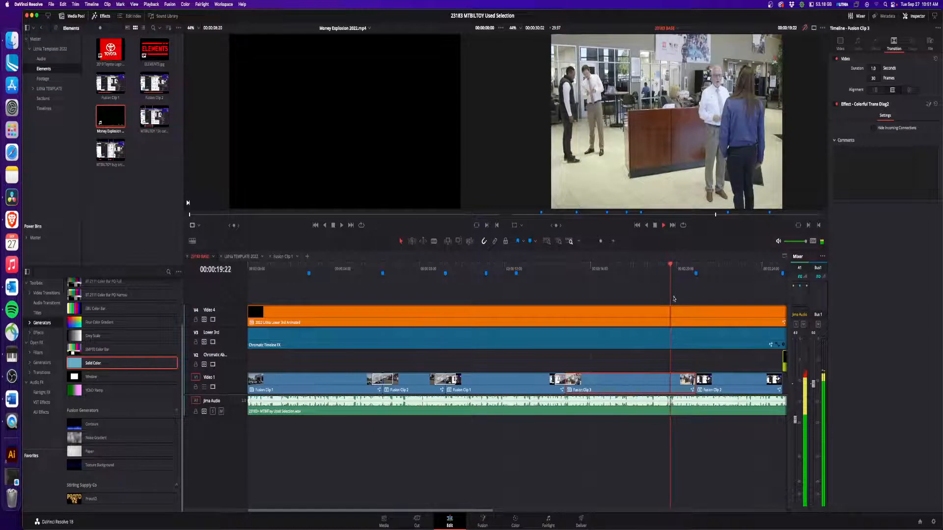
{"action": "left_click", "coordinate": [597, 268]}
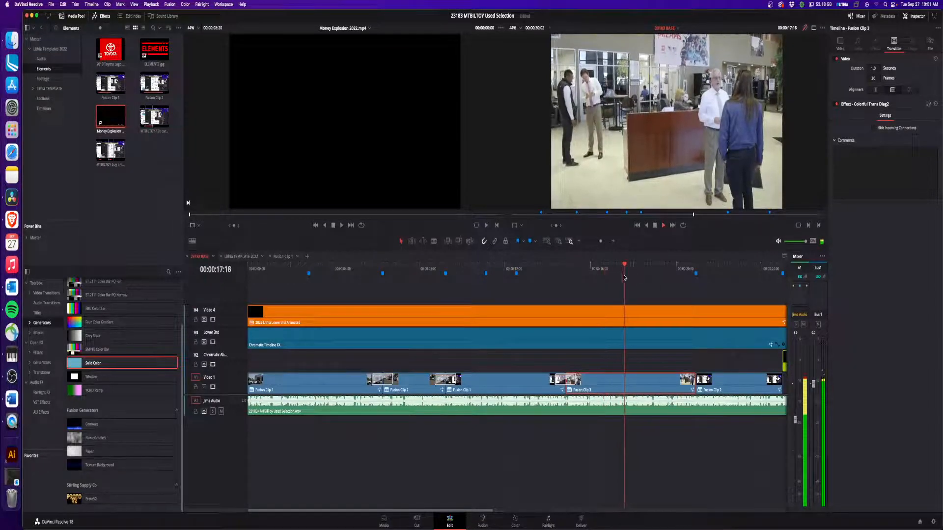
{"action": "key", "text": "space"}
{"action": "left_click", "coordinate": [644, 360]}
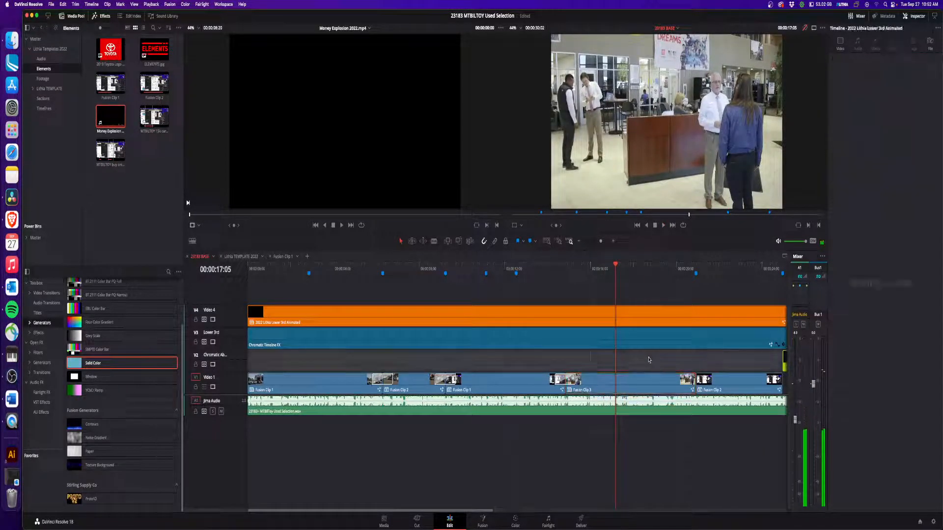
{"action": "key", "text": "m"}
- Play the timeline on from the new marker to review the section and return the playhead to 00:00:17:05
{"action": "key", "text": "space"}
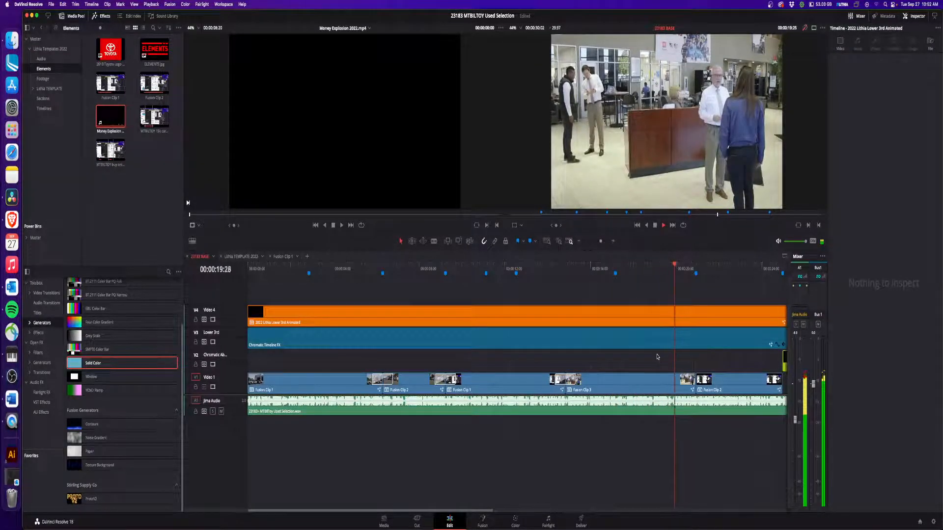
{"action": "left_click", "coordinate": [671, 272]}
{"action": "key", "text": "space"}
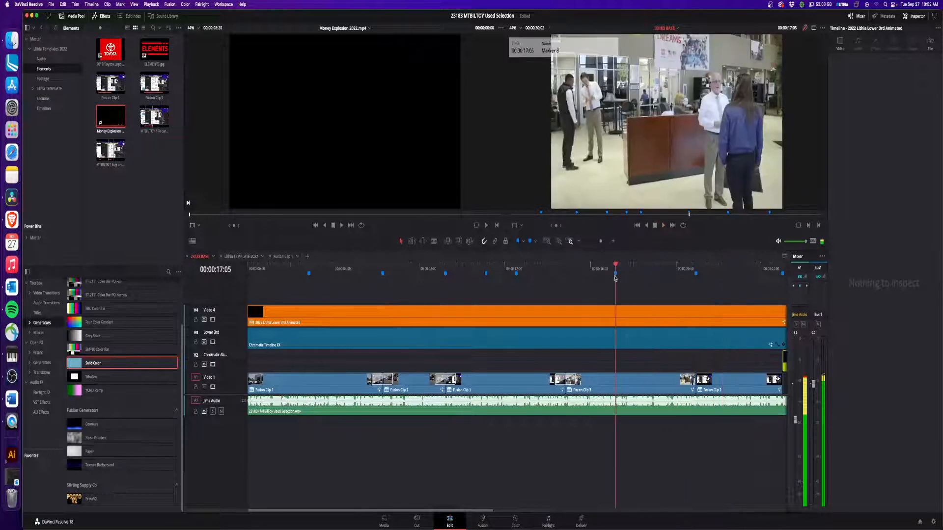
{"action": "left_click", "coordinate": [642, 362]}
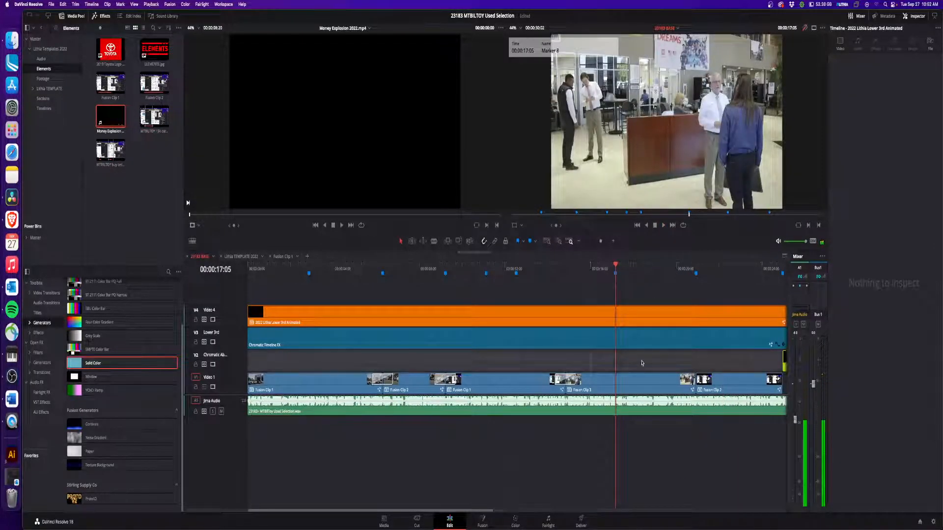
- Re-enable the grades and Fusion effects and open Fusion Clip 3 in the Fusion page
{"action": "left_click", "coordinate": [803, 29]}
{"action": "left_click", "coordinate": [640, 388]}
{"action": "right_click", "coordinate": [641, 388]}
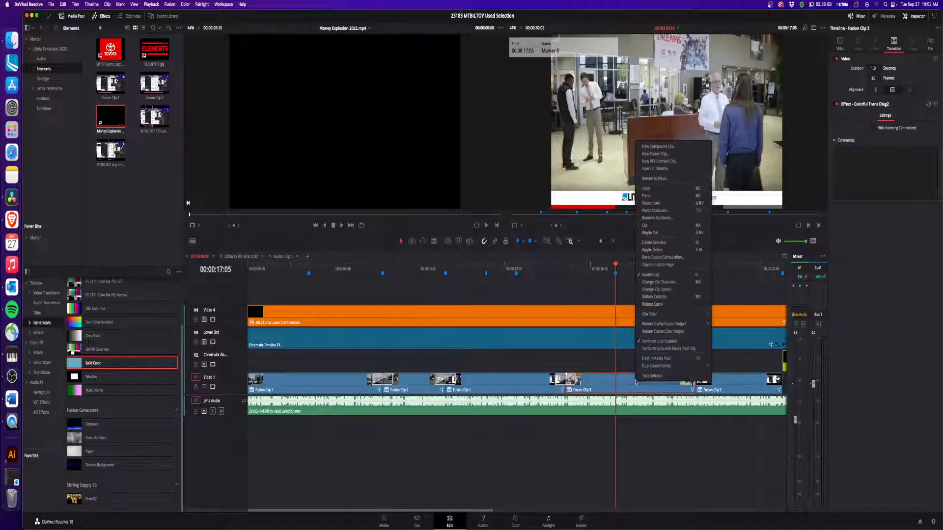
{"action": "left_click", "coordinate": [658, 265]}
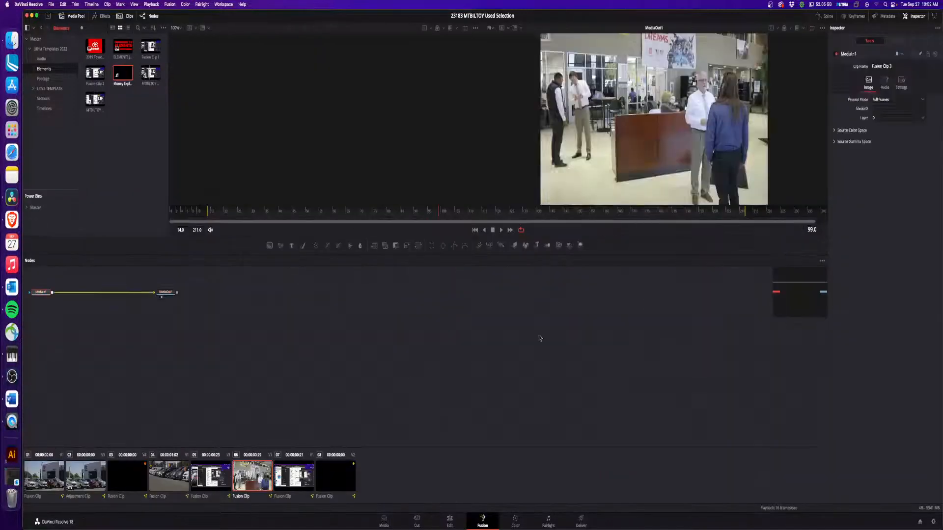
- Merge a Text node over the clip before MediaOut1, reading "FINANCE EXPERTS" at a size of about 0.152
{"action": "left_click_drag", "start_coordinate": [291, 245], "coordinate": [491, 376]}
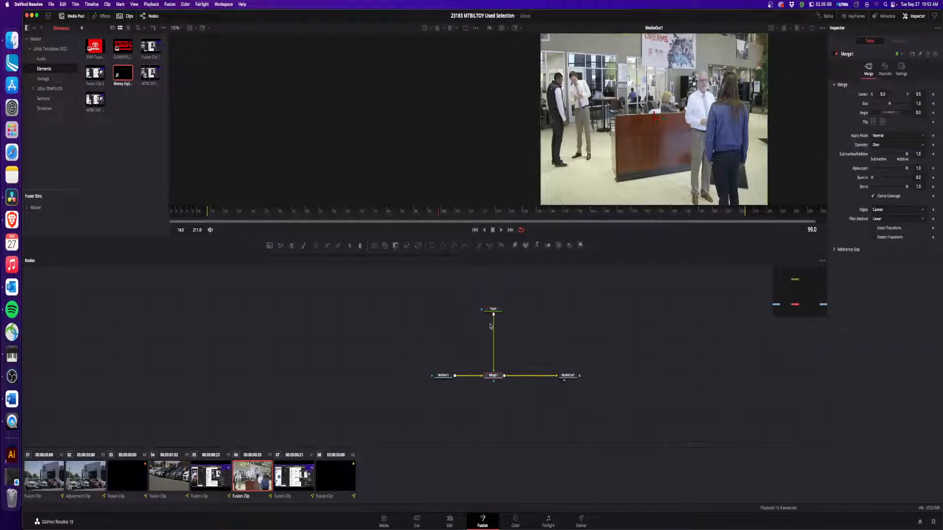
{"action": "left_click", "coordinate": [875, 133]}
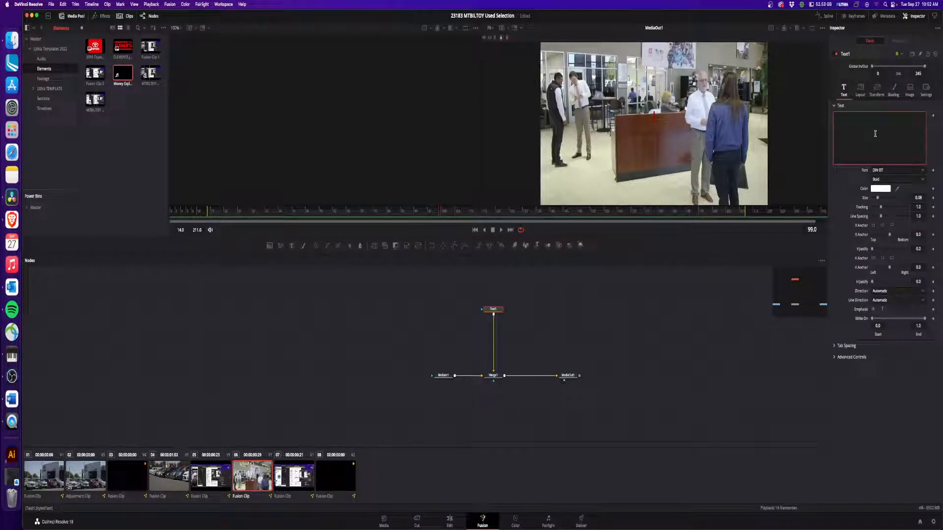
{"action": "type", "text": "FINANC"}
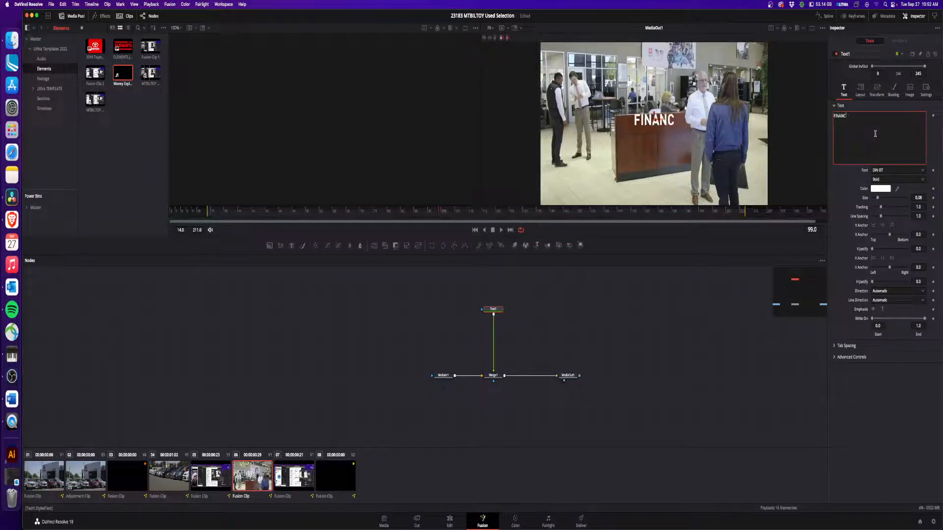
{"action": "type", "text": "E EXPO"}
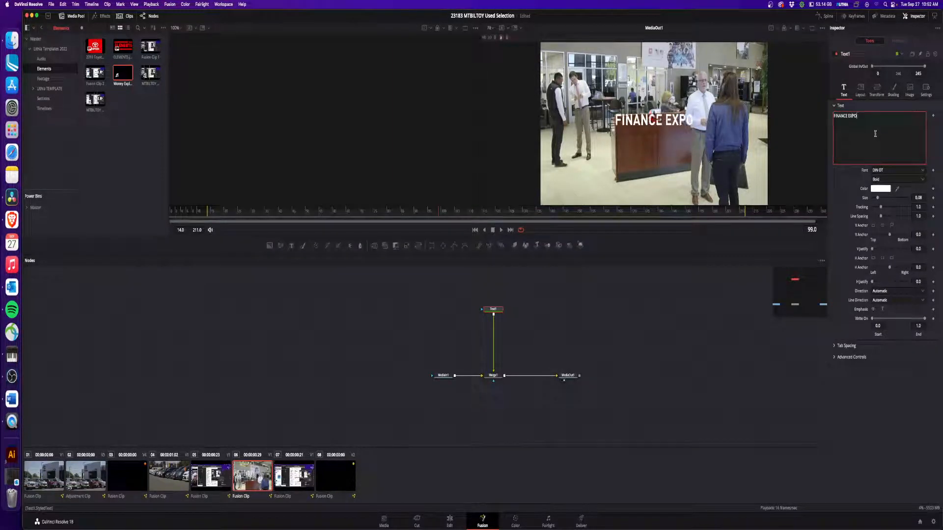
{"action": "key", "text": "BackSpace"}
{"action": "type", "text": "ERTS"}
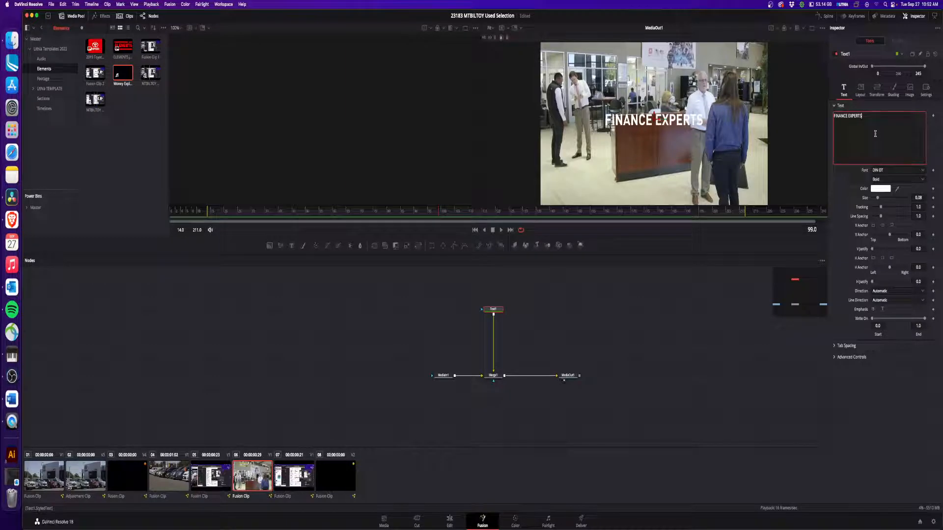
{"action": "left_click_drag", "start_coordinate": [879, 199], "coordinate": [932, 204]}
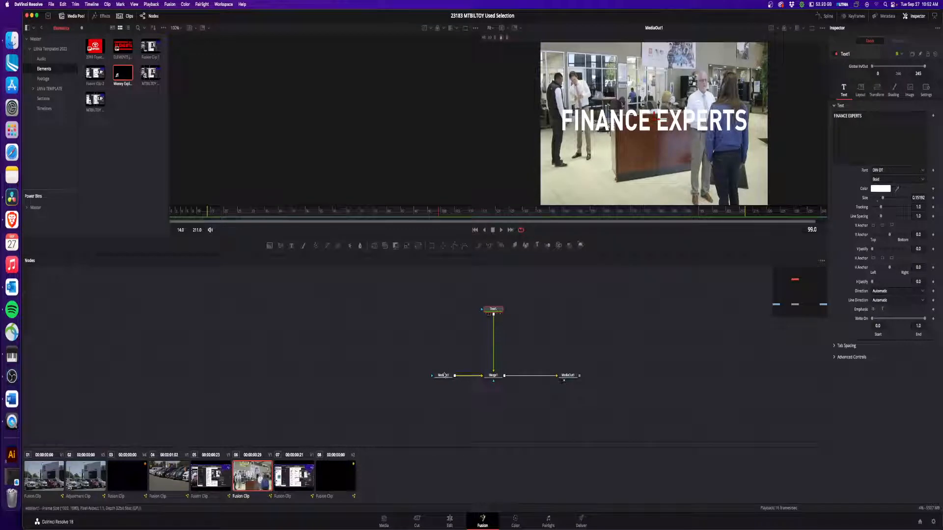
- Insert a Blur node directly after MediaIn1 with a blur size of 5
{"action": "left_click_drag", "start_coordinate": [443, 375], "coordinate": [393, 375]}
{"action": "left_click", "coordinate": [355, 244]}
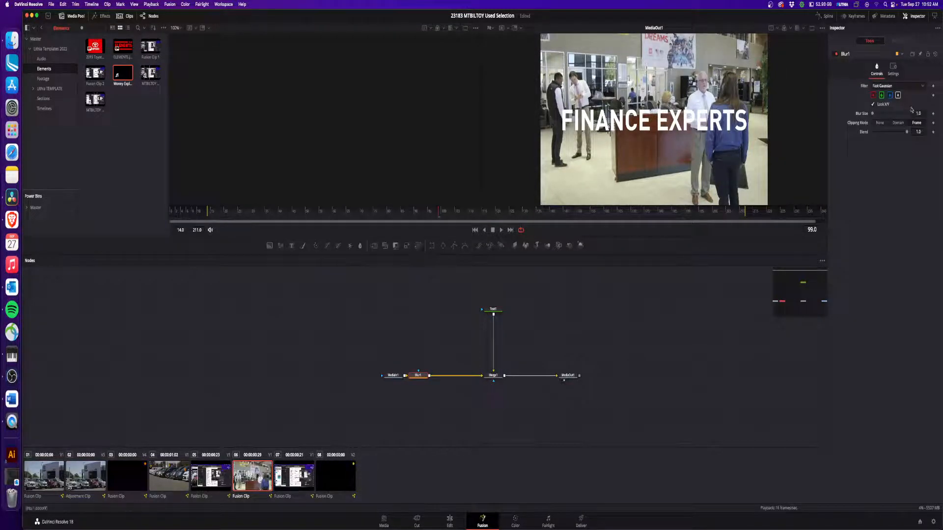
{"action": "type", "text": "5"}
{"action": "key", "text": "Tab"}
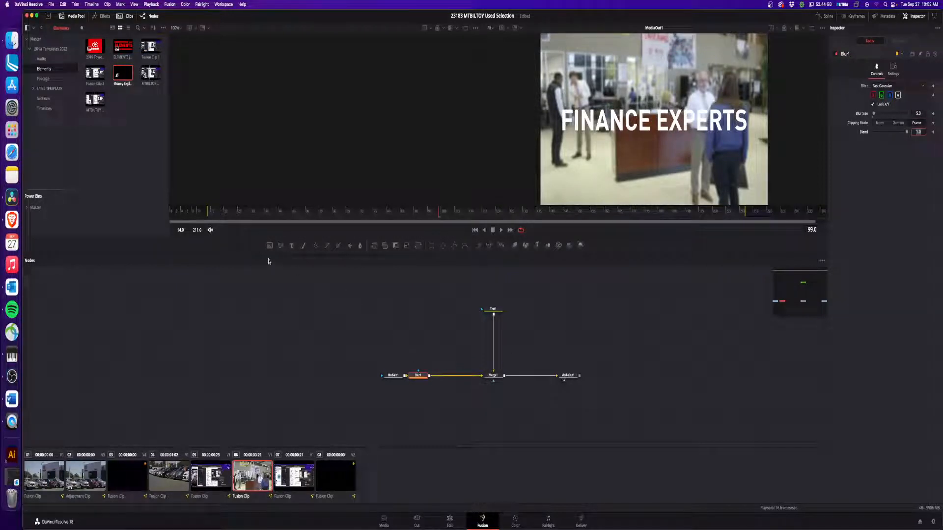
- Merge a solid white Background over the blurred footage and lower its merge blend to about 0.54
{"action": "left_click_drag", "start_coordinate": [269, 245], "coordinate": [432, 375]}
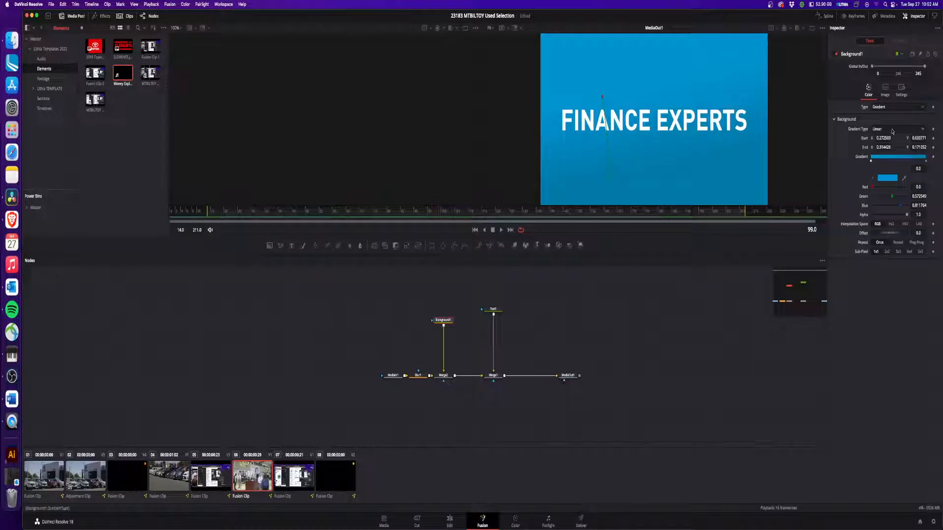
{"action": "left_click", "coordinate": [890, 108]}
{"action": "left_click", "coordinate": [884, 128]}
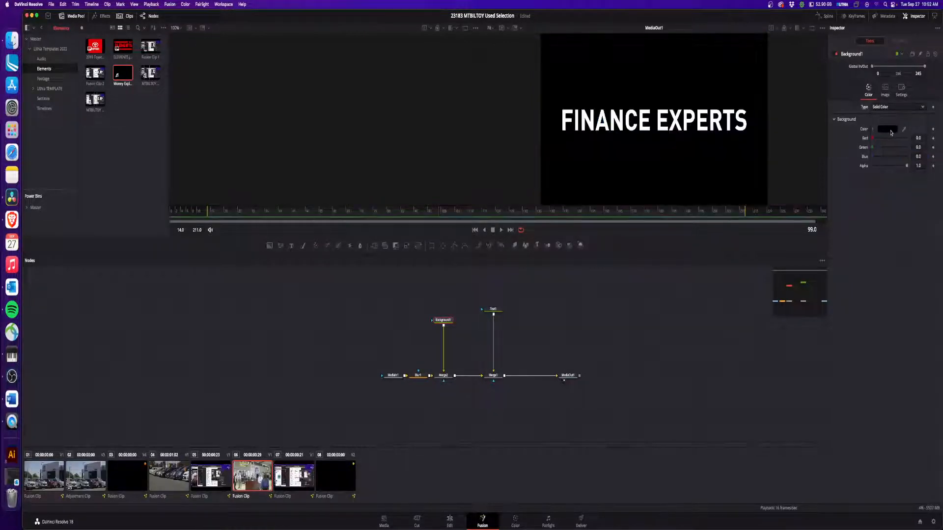
{"action": "left_click", "coordinate": [887, 129]}
{"action": "left_click", "coordinate": [793, 187]}
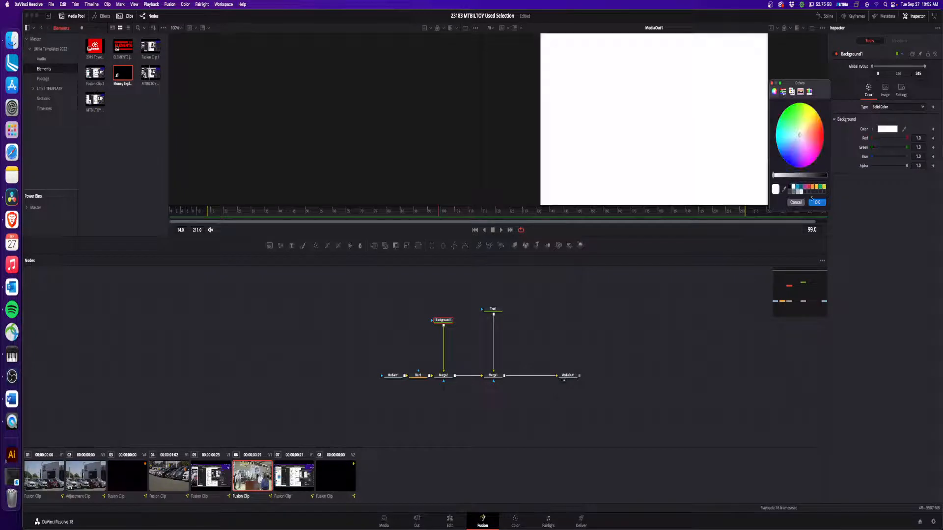
{"action": "left_click", "coordinate": [817, 202]}
{"action": "left_click", "coordinate": [442, 376]}
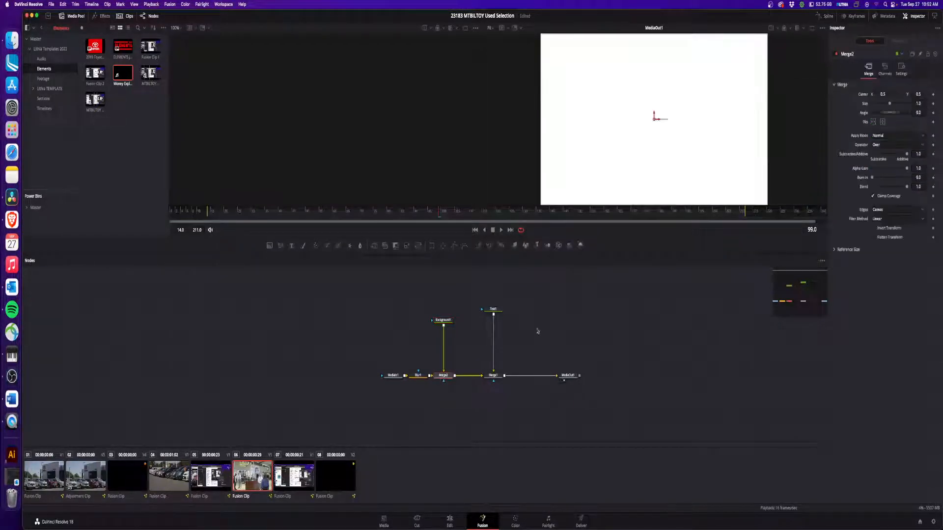
{"action": "left_click_drag", "start_coordinate": [907, 186], "coordinate": [892, 191]}
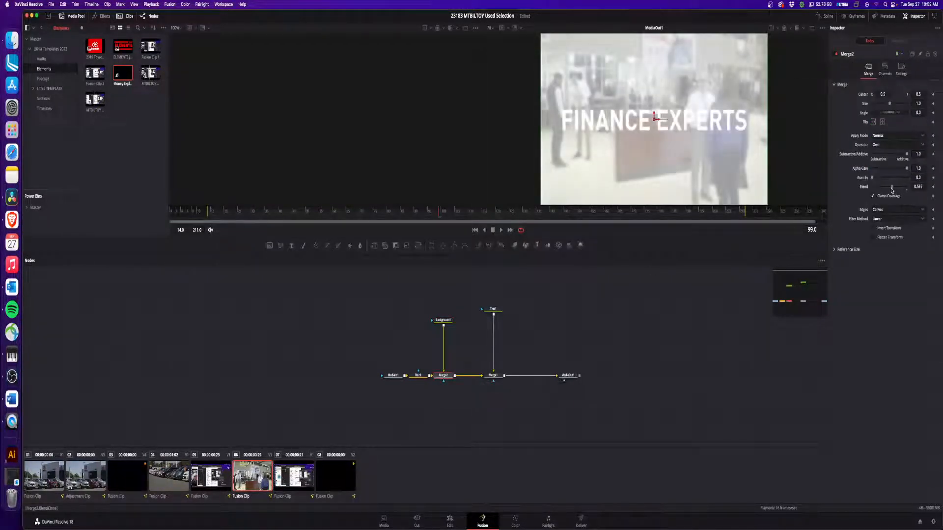
- Insert a Color Corrector between MediaIn1 and the blur, with saturation 0, contrast about 1.57 and reduced brightness
{"action": "left_click", "coordinate": [418, 376]}
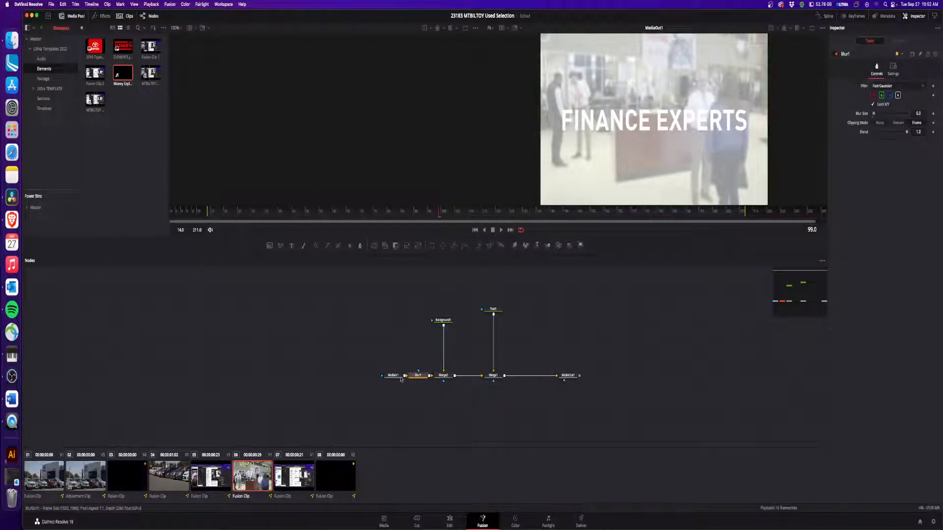
{"action": "left_click_drag", "start_coordinate": [393, 376], "coordinate": [343, 376]}
{"action": "left_click", "coordinate": [316, 246]}
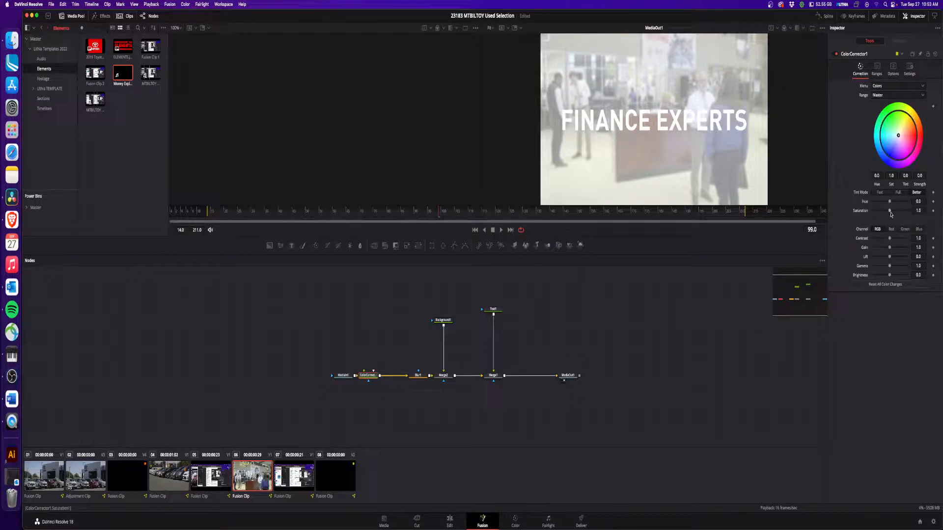
{"action": "left_click_drag", "start_coordinate": [889, 211], "coordinate": [893, 241]}
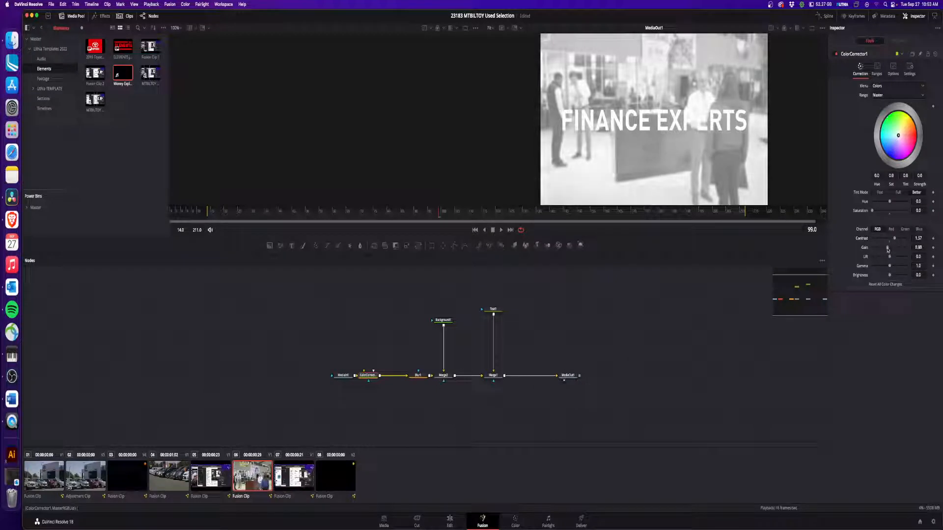
{"action": "left_click_drag", "start_coordinate": [890, 276], "coordinate": [874, 280]}
- Raise the white overlay's merge blend to about 0.756 and move the Blur node next to the Color Corrector
{"action": "left_click", "coordinate": [443, 375]}
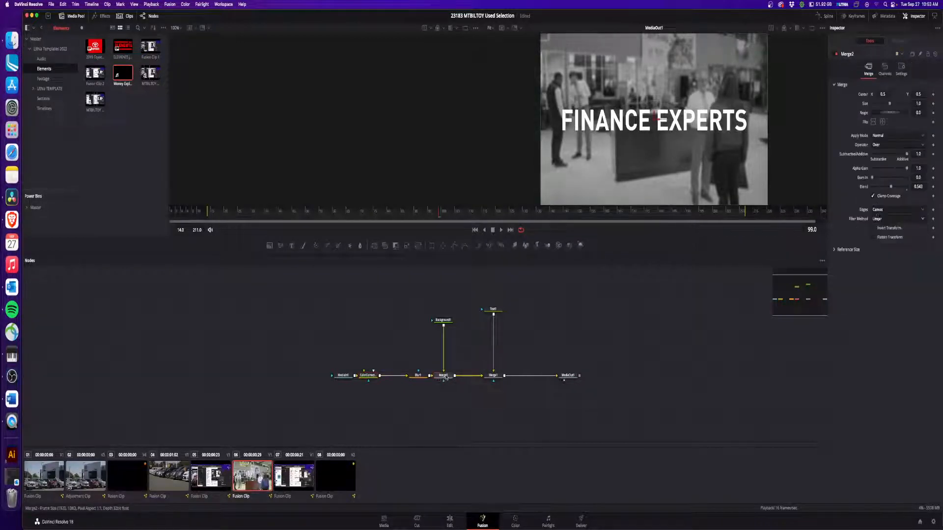
{"action": "left_click_drag", "start_coordinate": [891, 189], "coordinate": [899, 188]}
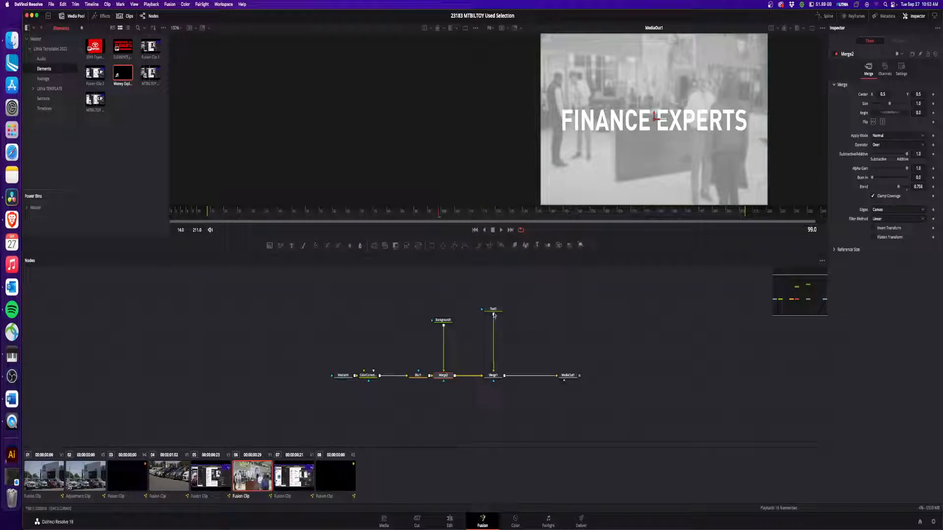
{"action": "left_click", "coordinate": [444, 320]}
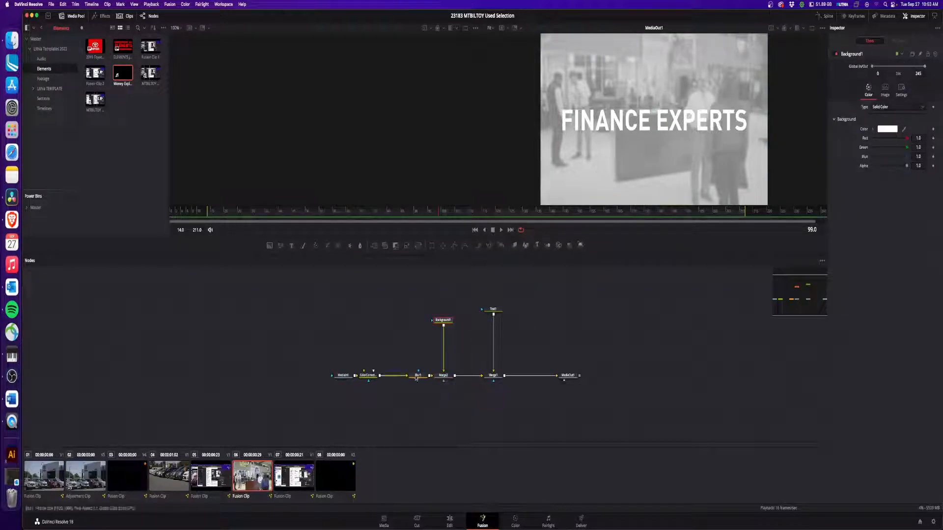
{"action": "left_click", "coordinate": [393, 375]}
- Bring the red Toyota logo into the node graph, view it, and sample its red as the text color
{"action": "left_click", "coordinate": [499, 309]}
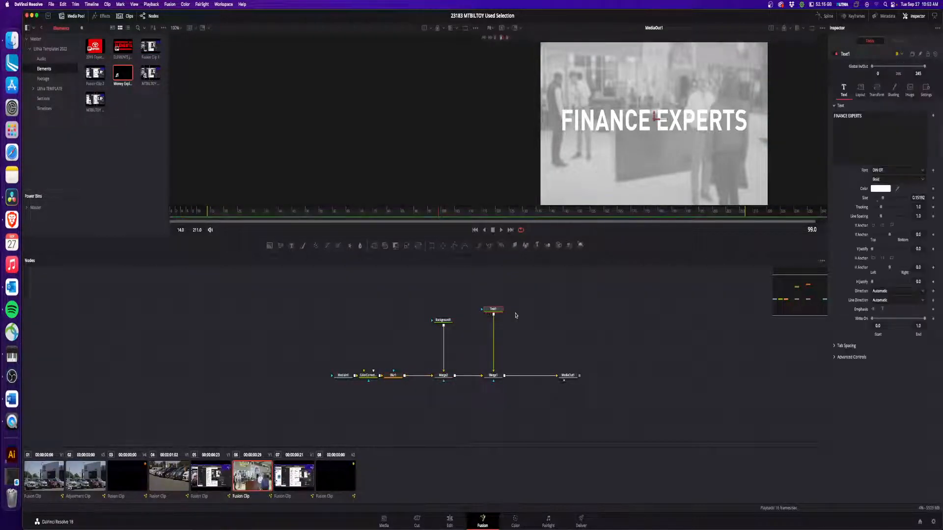
{"action": "left_click_drag", "start_coordinate": [95, 47], "coordinate": [317, 332]}
{"action": "key", "text": "1"}
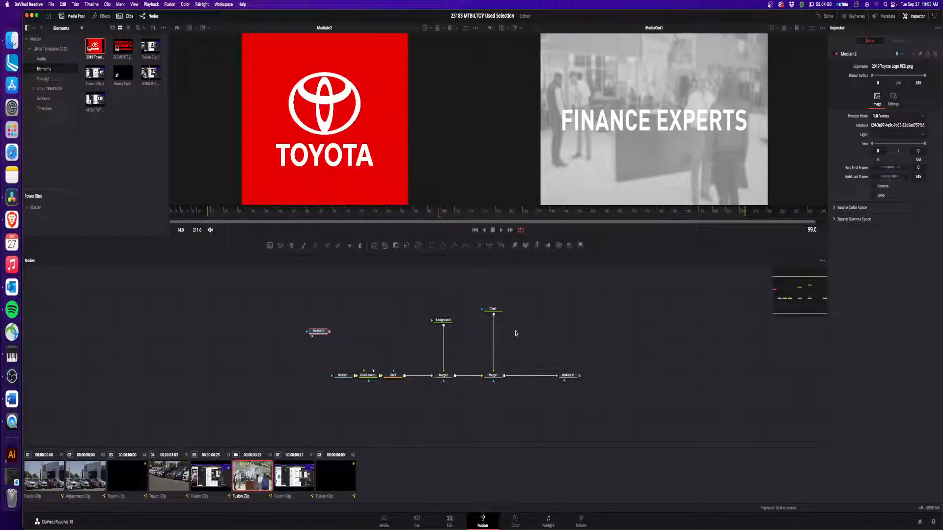
{"action": "left_click", "coordinate": [493, 309]}
{"action": "left_click_drag", "start_coordinate": [843, 221], "coordinate": [433, 185]}
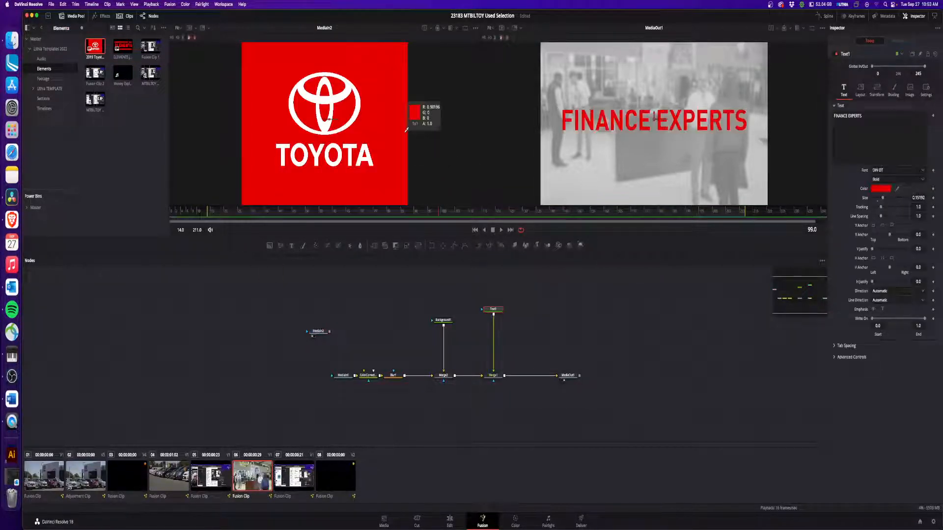
{"action": "left_click", "coordinate": [444, 320]}
{"action": "key", "text": "Delete"}
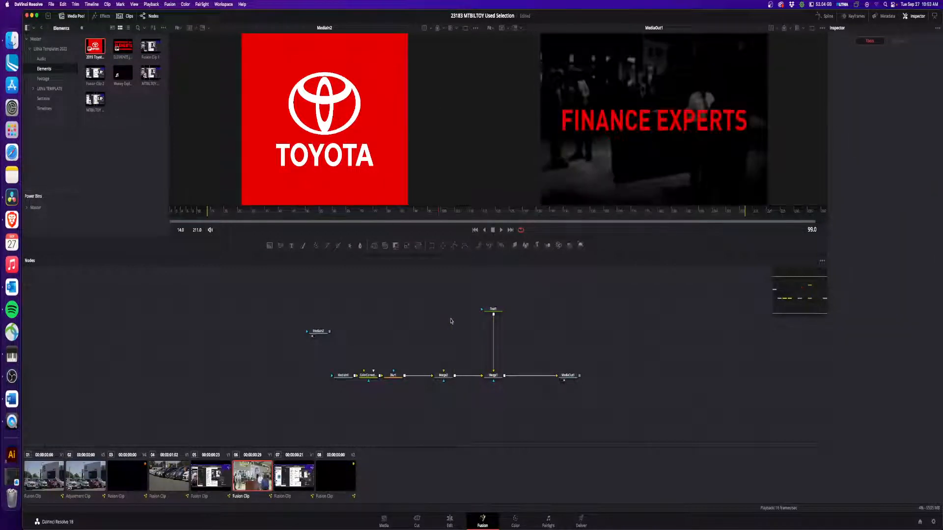
{"action": "key", "text": "super+z"}
- Delete the Toyota logo node MediaIn2 from the node graph
{"action": "left_click", "coordinate": [318, 331]}
{"action": "key", "text": "Delete"}
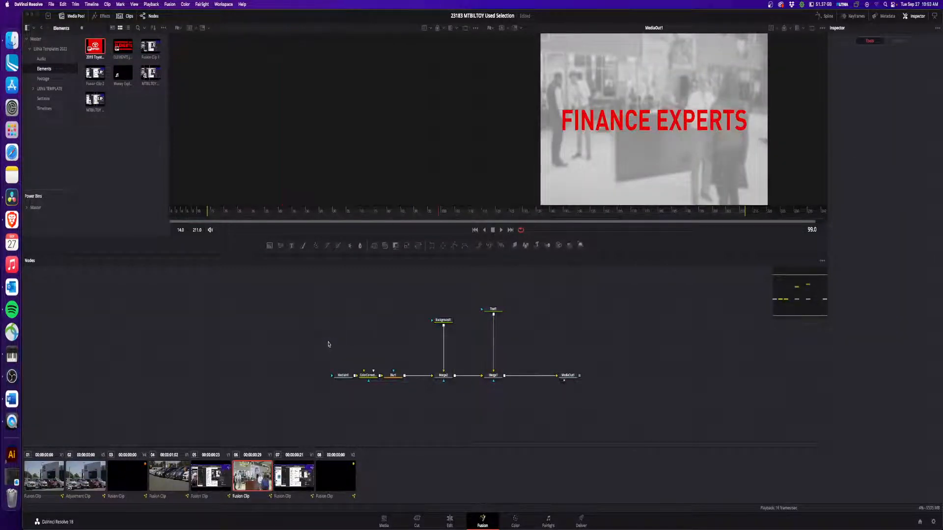
- Search the tools for "sha" and insert a ShadeBySample node after the Text1 node
{"action": "left_click", "coordinate": [493, 310]}
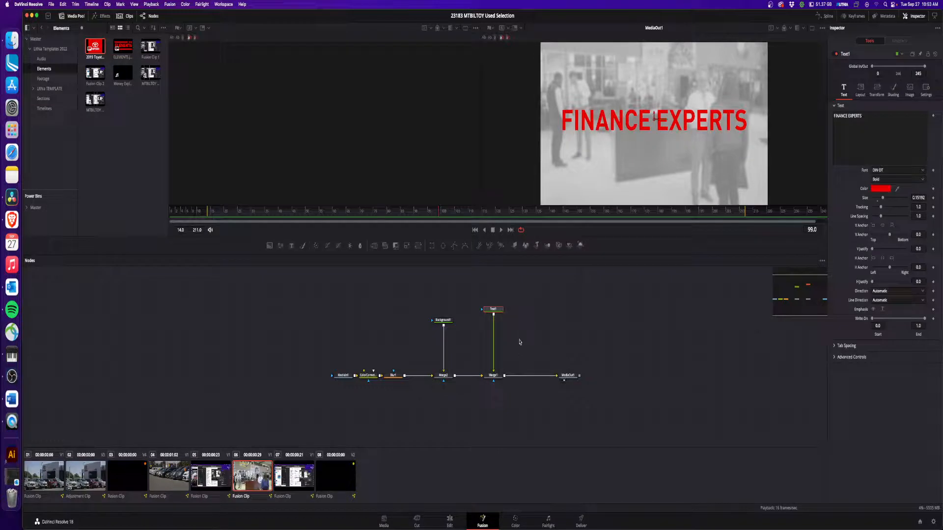
{"action": "key", "text": "shift+space"}
{"action": "type", "text": "sha"}
{"action": "key", "text": "Return"}
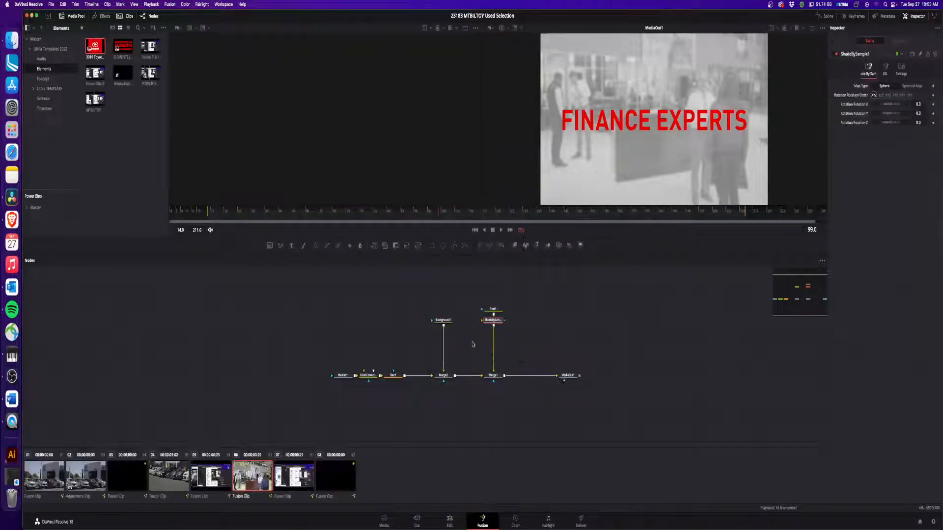
- Replace the ShadeBySample node with a Shadow node after Text1 and lower the shadow's alpha to about 0.512
{"action": "key", "text": "Delete"}
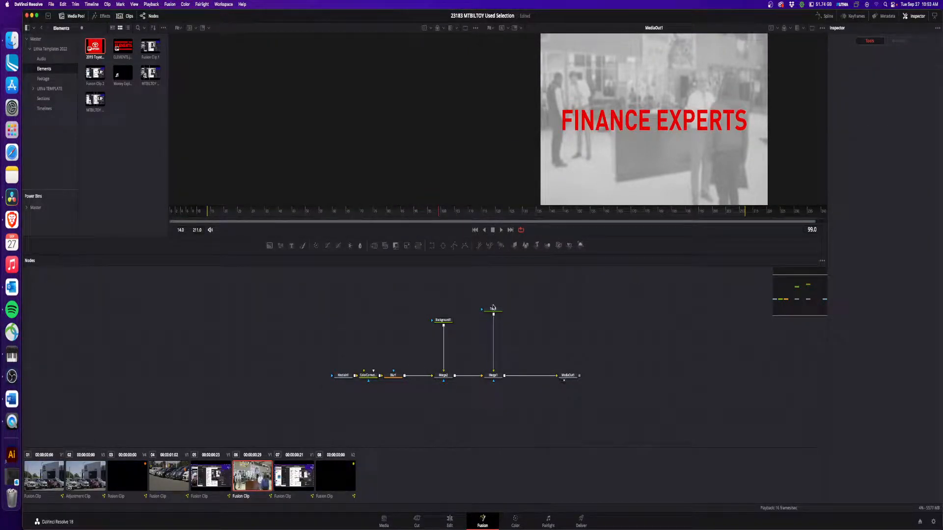
{"action": "left_click", "coordinate": [493, 309]}
{"action": "key", "text": "shift+space"}
{"action": "type", "text": "shad"}
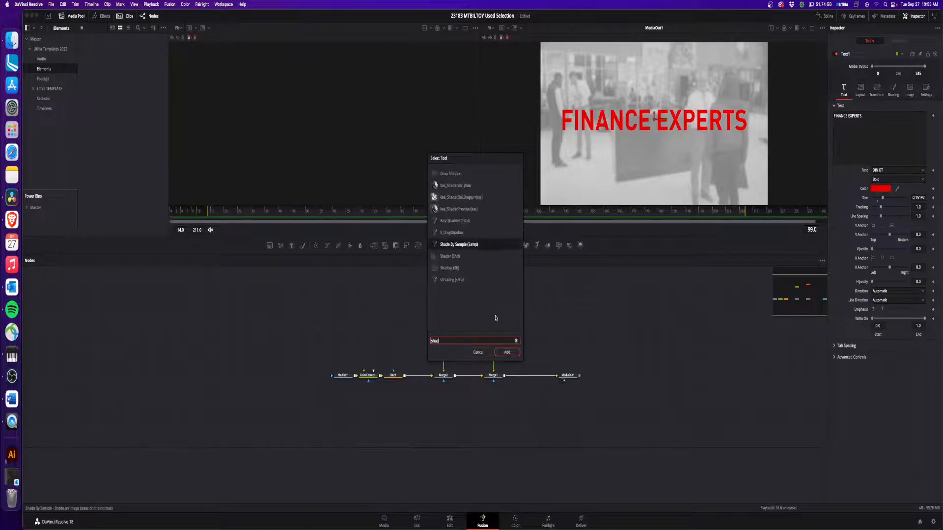
{"action": "type", "text": "ow"}
{"action": "key", "text": "Return"}
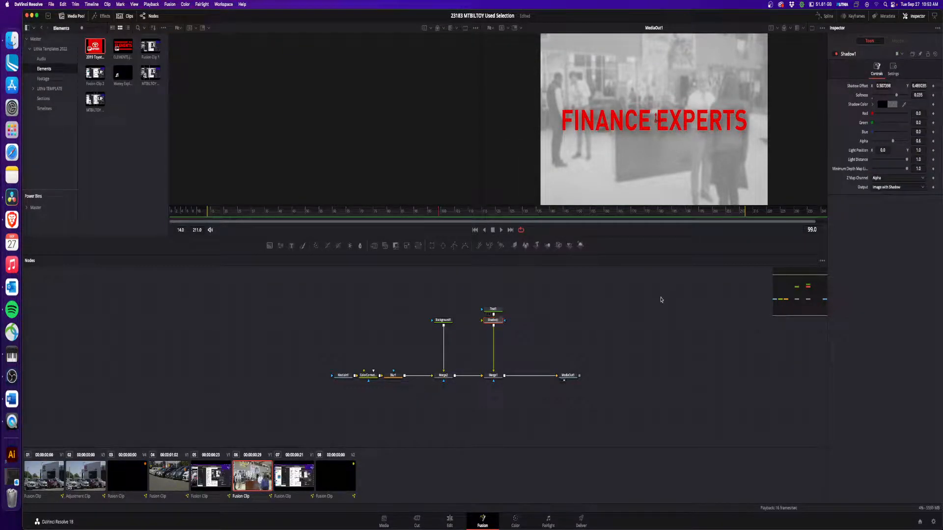
{"action": "left_click_drag", "start_coordinate": [892, 142], "coordinate": [880, 144]}
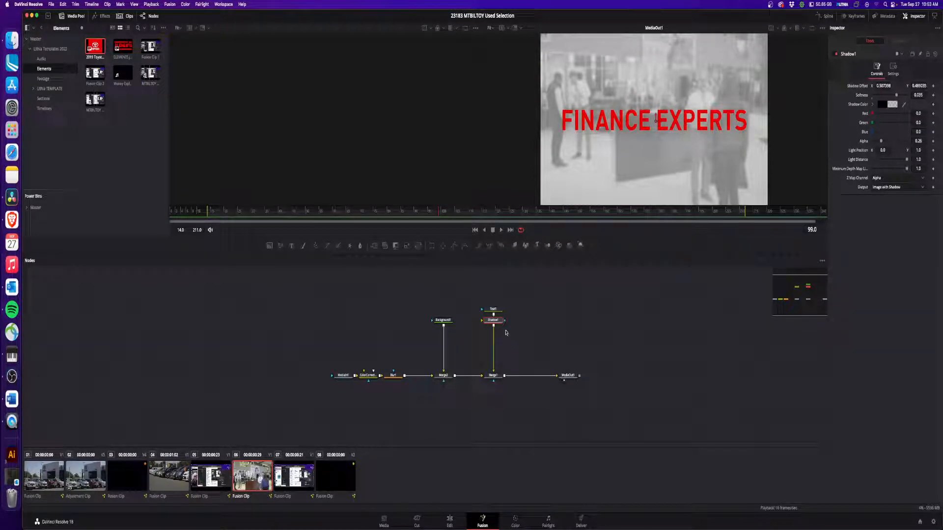
{"action": "left_click_drag", "start_coordinate": [880, 141], "coordinate": [889, 141]}
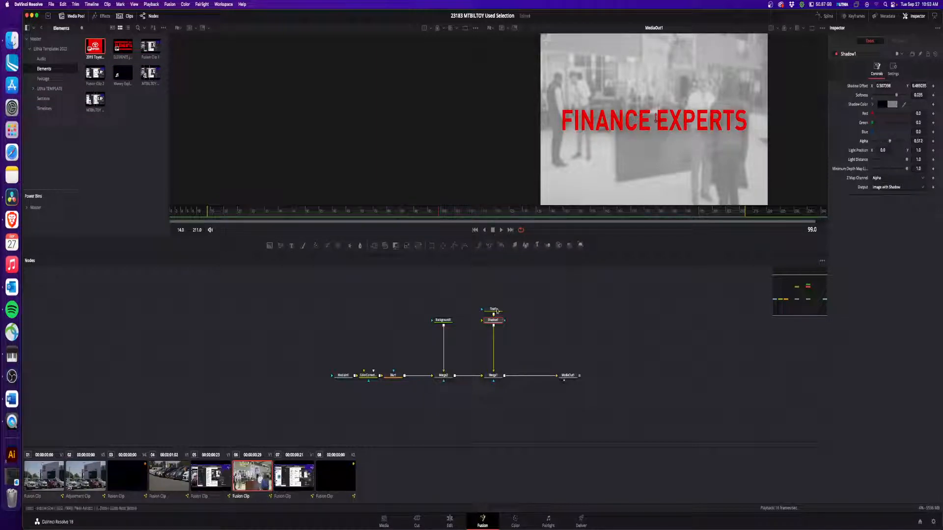
- Break the title into two lines, FINANCE over EXPERTS, with size about 0.2717 and line spacing about 0.648
{"action": "left_click", "coordinate": [493, 310]}
{"action": "key", "text": "BackSpace"}
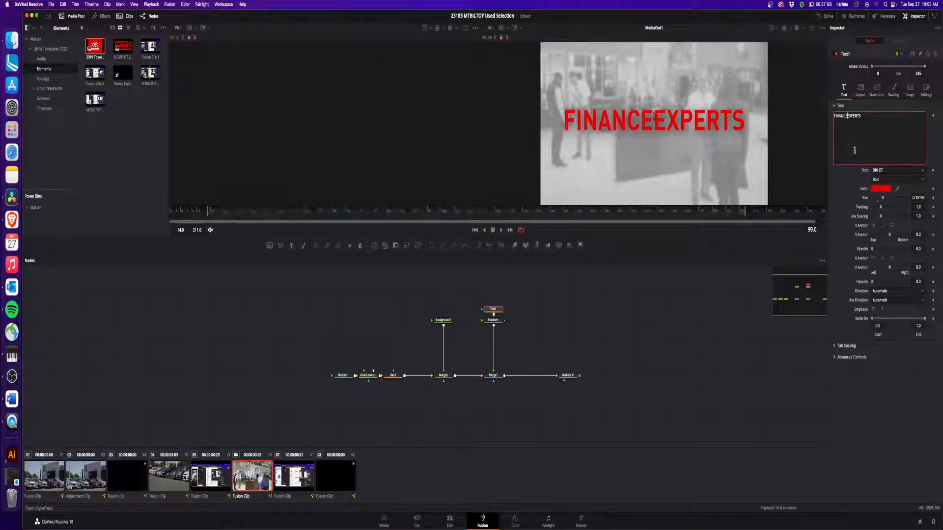
{"action": "key", "text": "Return"}
{"action": "mouse_move", "coordinate": [883, 199]}
{"action": "left_mouse_down"}
{"action": "mouse_move", "coordinate": [877, 217]}
{"action": "mouse_move", "coordinate": [891, 198]}
{"action": "left_mouse_up"}
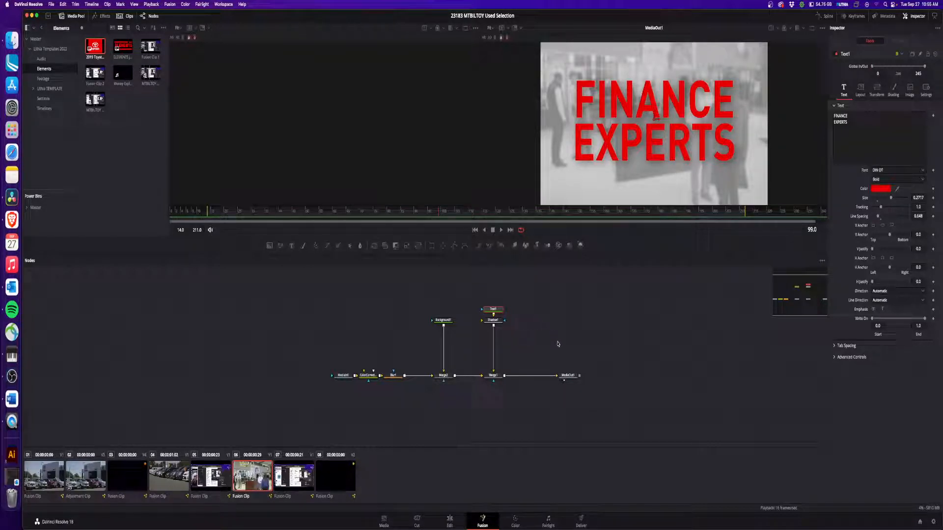
- Space out the Text1 and Shadow nodes, then duplicate Text1 and merge the copy over the original before the Shadow node
{"action": "left_click_drag", "start_coordinate": [496, 310], "coordinate": [496, 347]}
{"action": "left_click", "coordinate": [496, 300]}
{"action": "key", "text": "super+c"}
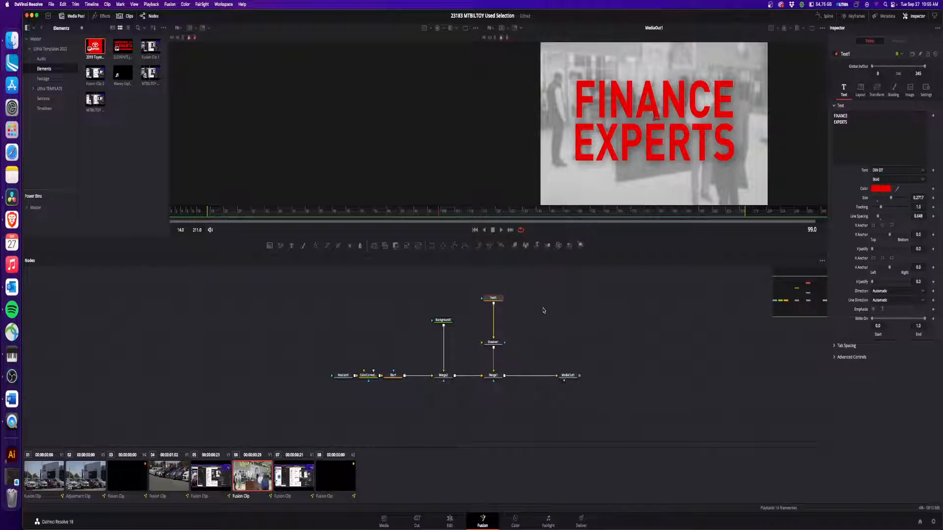
{"action": "key", "text": "super+v"}
{"action": "left_click_drag", "start_coordinate": [526, 313], "coordinate": [535, 289]}
{"action": "left_click", "coordinate": [538, 288]}
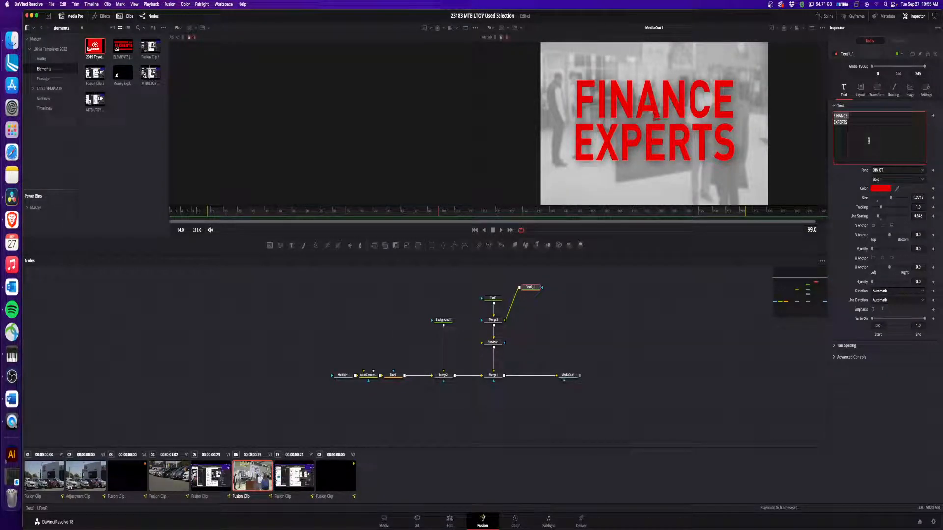
{"action": "type", "text": "quick"}
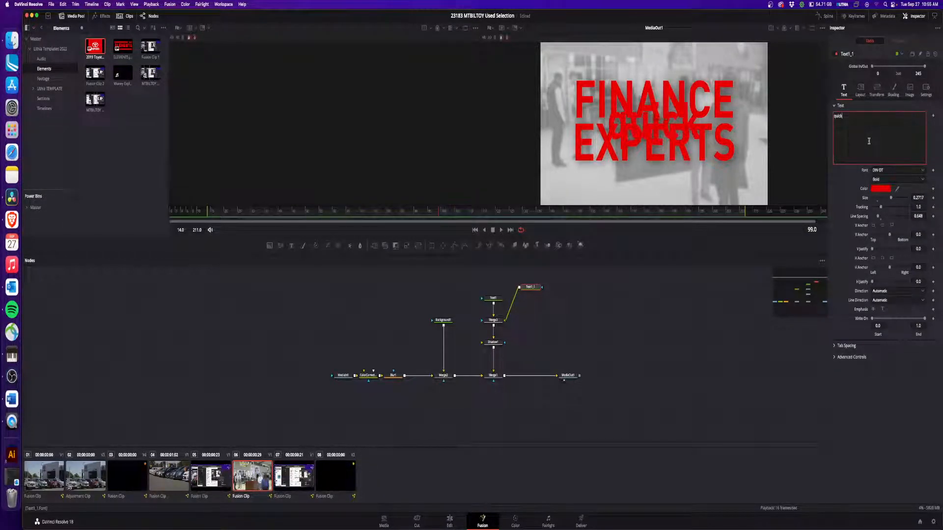
{"action": "key", "text": "Return"}
{"action": "type", "text": "easy"}
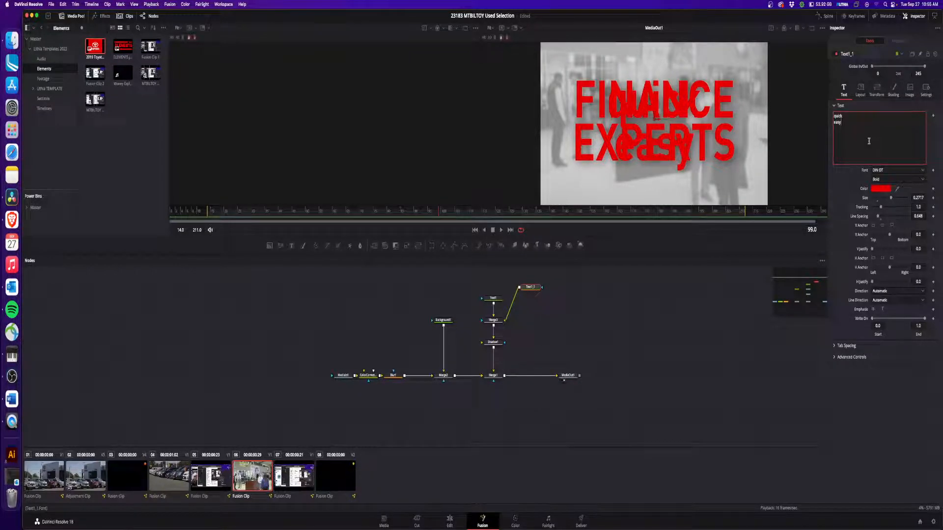
{"action": "key", "text": "BackSpace"}
{"action": "key", "text": "BackSpace"}
{"action": "key", "text": "BackSpace"}
{"action": "key", "text": "BackSpace"}
{"action": "key", "text": "BackSpace"}
{"action": "key", "text": "BackSpace"}
{"action": "key", "text": "BackSpace"}
{"action": "key", "text": "BackSpace"}
{"action": "key", "text": "BackSpace"}
{"action": "key", "text": "BackSpace"}
- Replace the copied text with three lines: QUICK EASY, HASSLE-FREE and PROCESS
{"action": "type", "text": "QUI"}
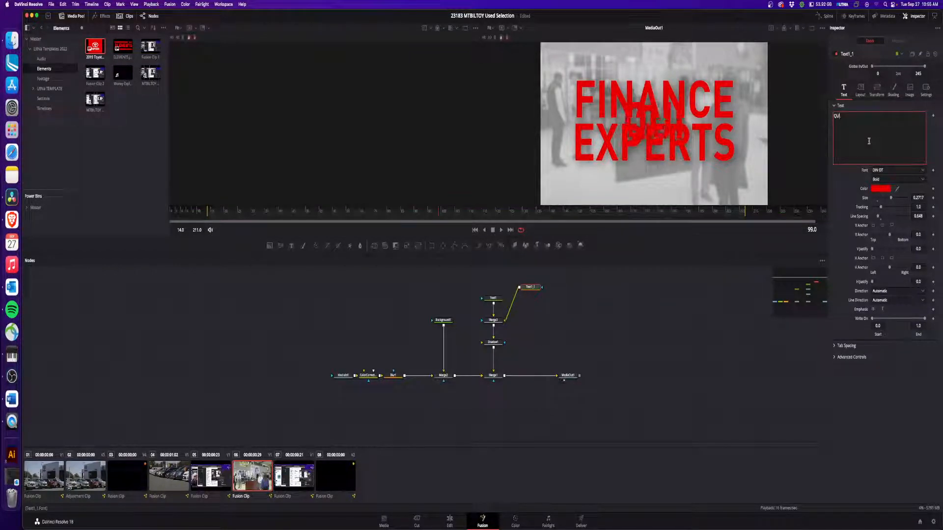
{"action": "type", "text": "CK EASY"}
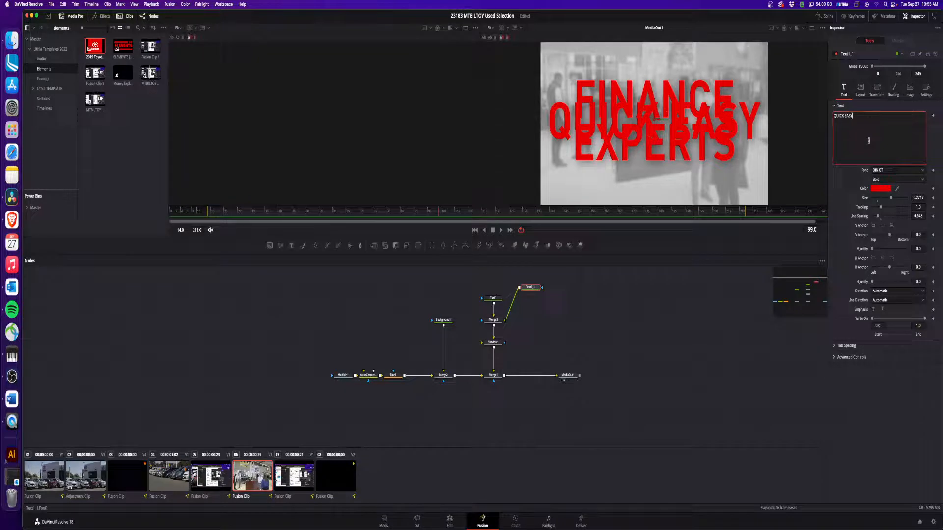
{"action": "key", "text": "Return"}
{"action": "type", "text": "HASSLE"}
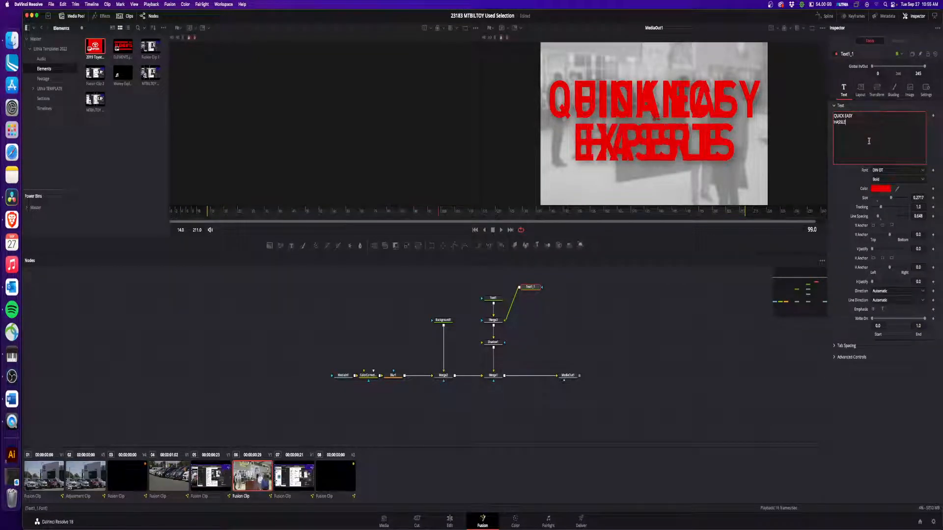
{"action": "type", "text": "-FREE"}
{"action": "key", "text": "Return"}
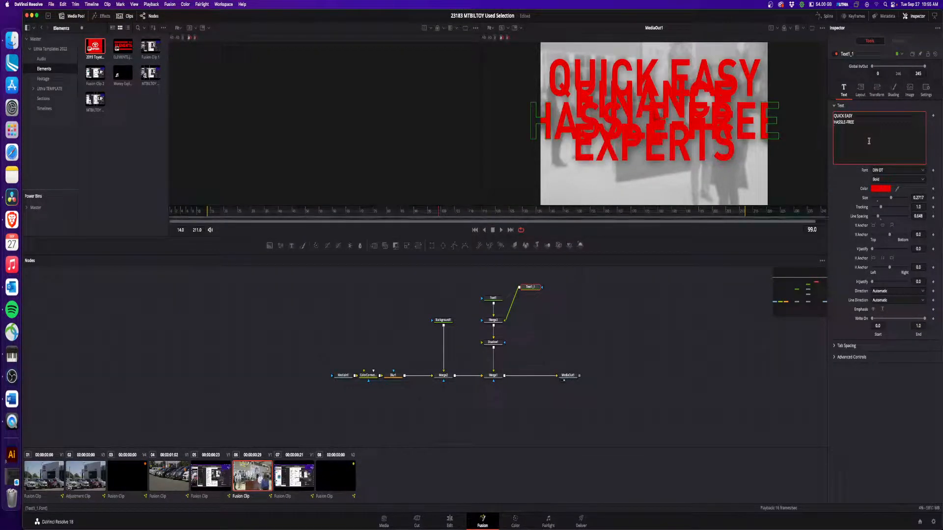
{"action": "type", "text": "PROCESS"}
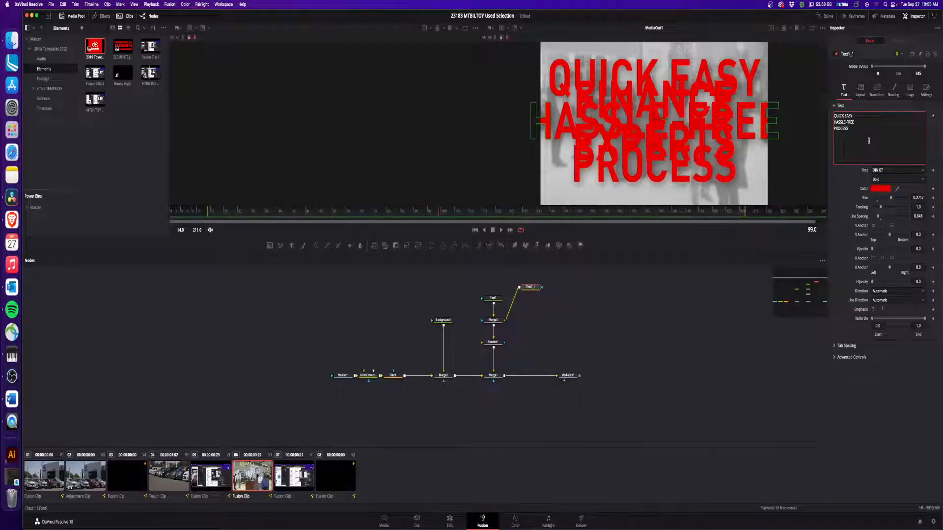
- View Text1_1 on its own, add Character Level Styling to its text, and reduce the HASSLE-FREE line to size about 0.2311
{"action": "left_click", "coordinate": [524, 291]}
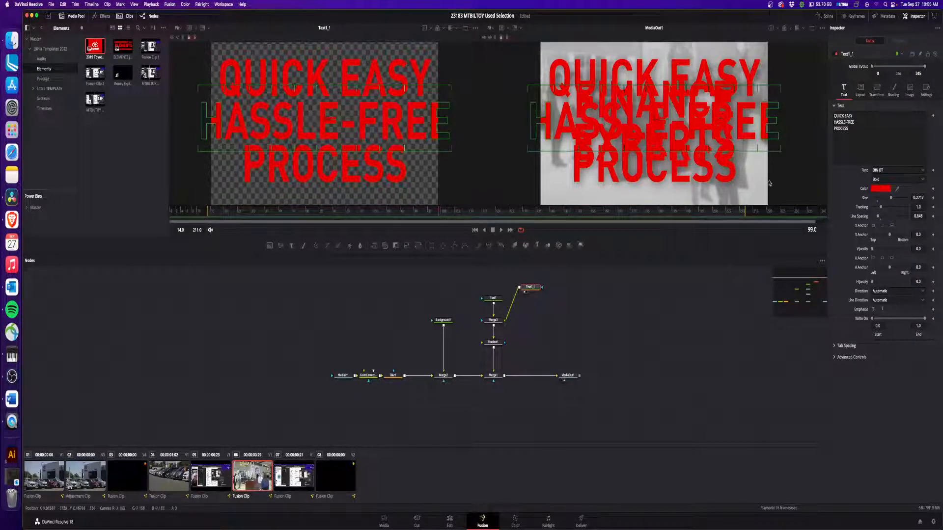
{"action": "right_click", "coordinate": [869, 124]}
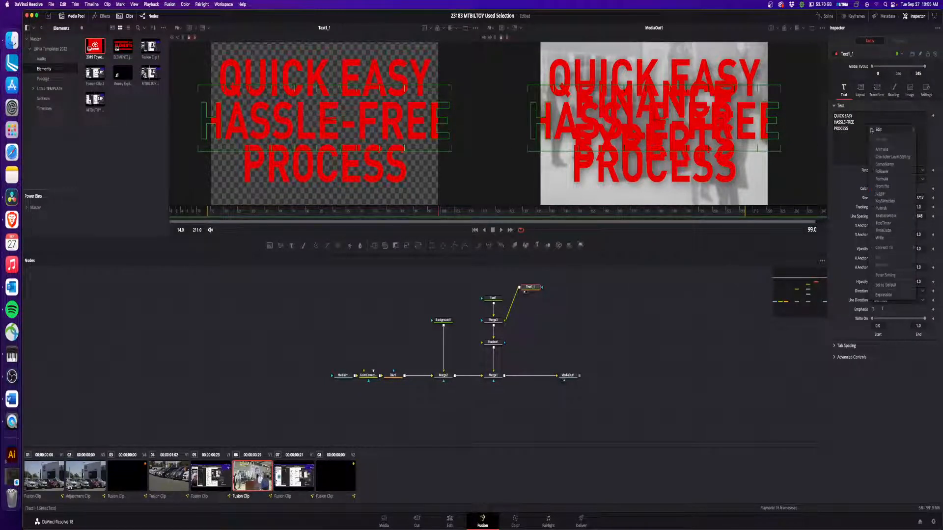
{"action": "left_click", "coordinate": [889, 159]}
{"action": "left_click", "coordinate": [902, 43]}
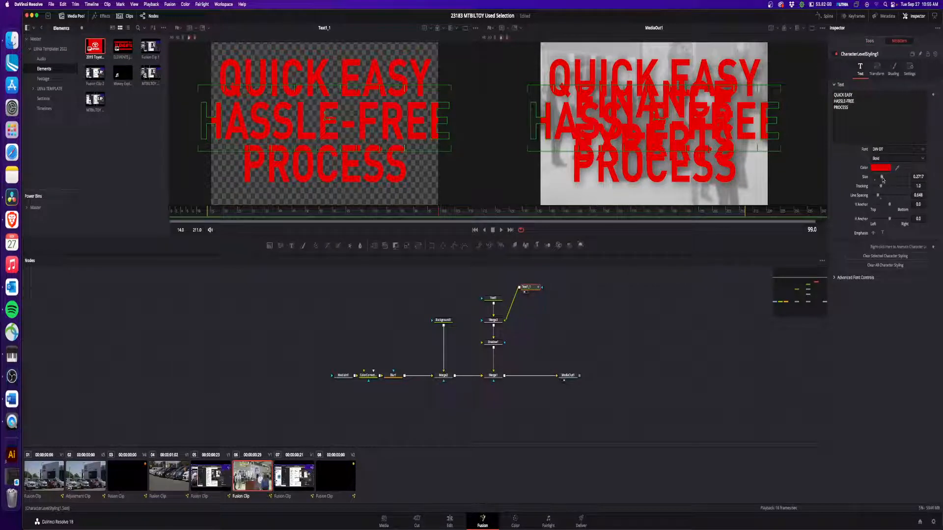
{"action": "left_click_drag", "start_coordinate": [882, 177], "coordinate": [868, 184]}
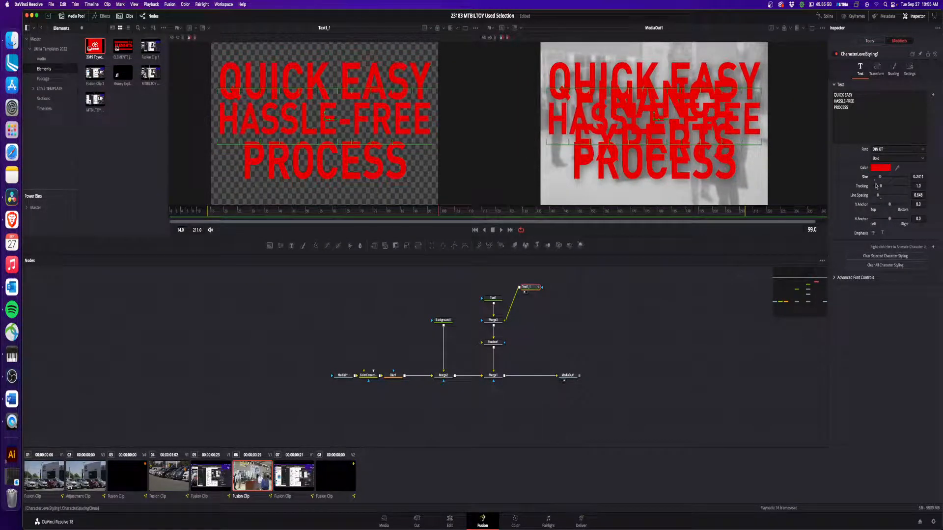
- Set the word PROCESS to the Black weight of the DIN OT font
{"action": "left_click_drag", "start_coordinate": [315, 179], "coordinate": [238, 160]}
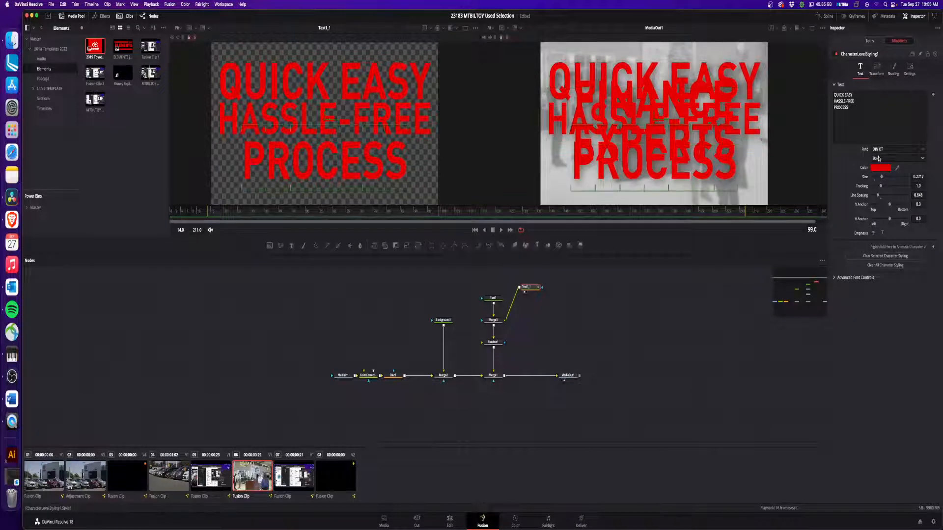
{"action": "left_click", "coordinate": [891, 155]}
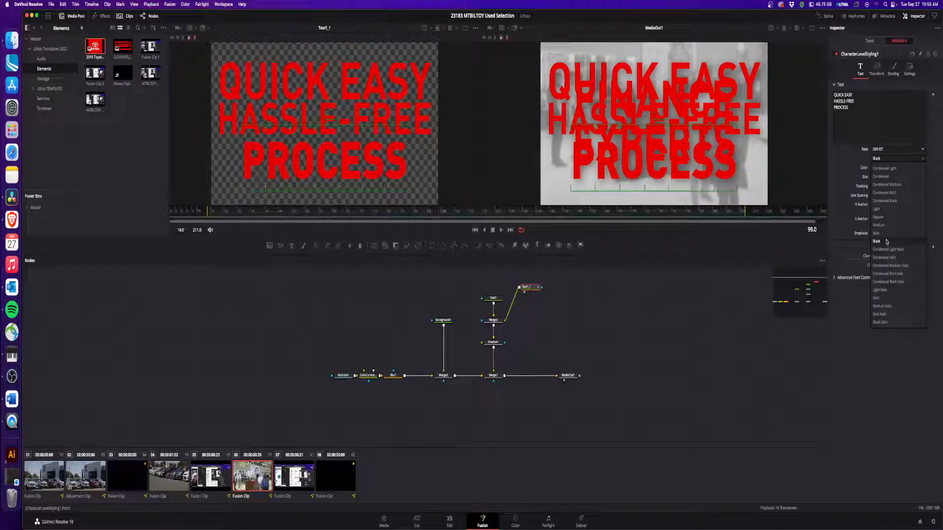
{"action": "left_click", "coordinate": [887, 241]}
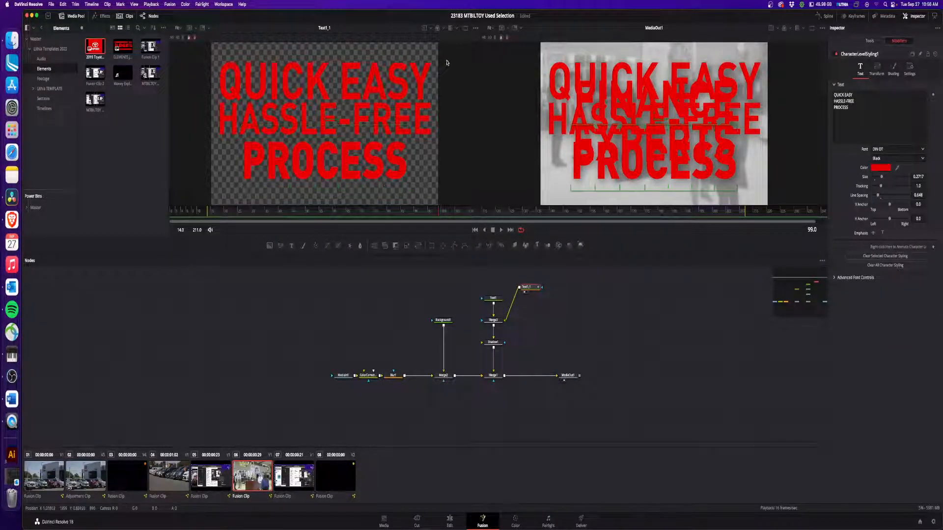
- Set the QUICK EASY and HASSLE-FREE lines to Regular weight and reduce HASSLE-FREE to size about 0.2214
{"action": "left_click_drag", "start_coordinate": [446, 61], "coordinate": [200, 127]}
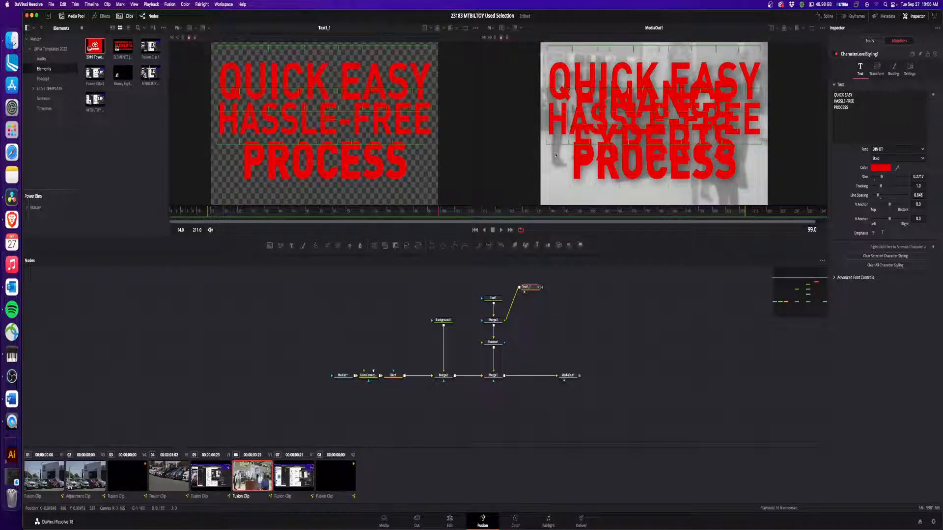
{"action": "left_click", "coordinate": [898, 158]}
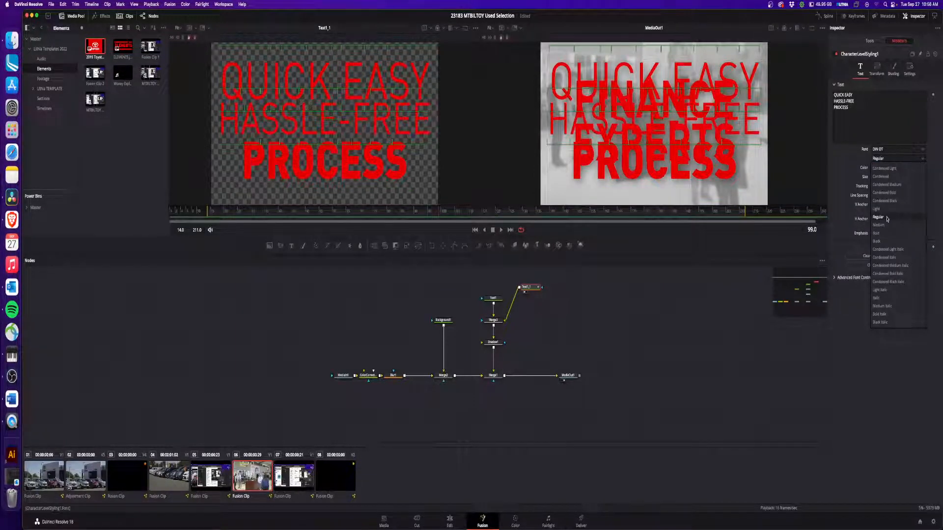
{"action": "left_click", "coordinate": [887, 217]}
{"action": "left_click_drag", "start_coordinate": [464, 118], "coordinate": [206, 123]}
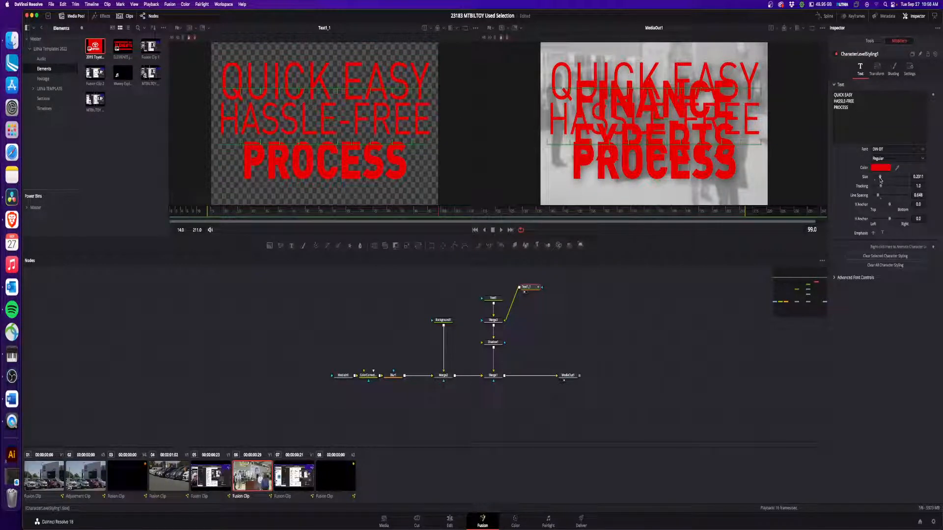
{"action": "left_click_drag", "start_coordinate": [879, 177], "coordinate": [876, 180]}
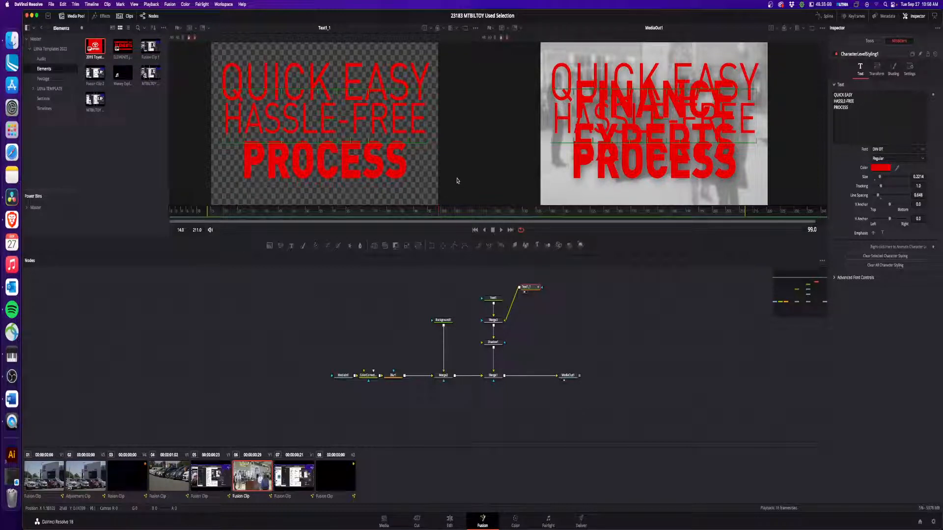
- Add a Transform node after Text1_1 and set its Center X to 1.5 to move the text out of frame
{"action": "left_click_drag", "start_coordinate": [528, 289], "coordinate": [540, 288]}
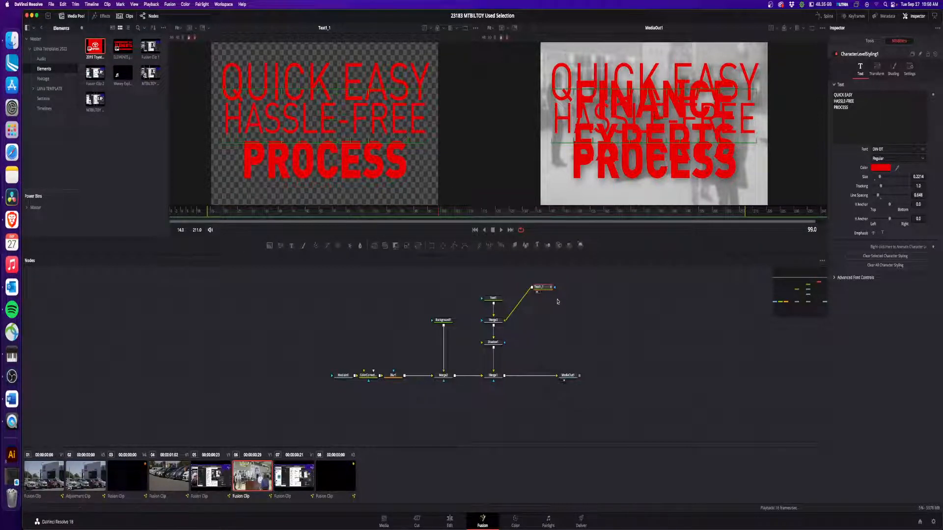
{"action": "left_click", "coordinate": [418, 245]}
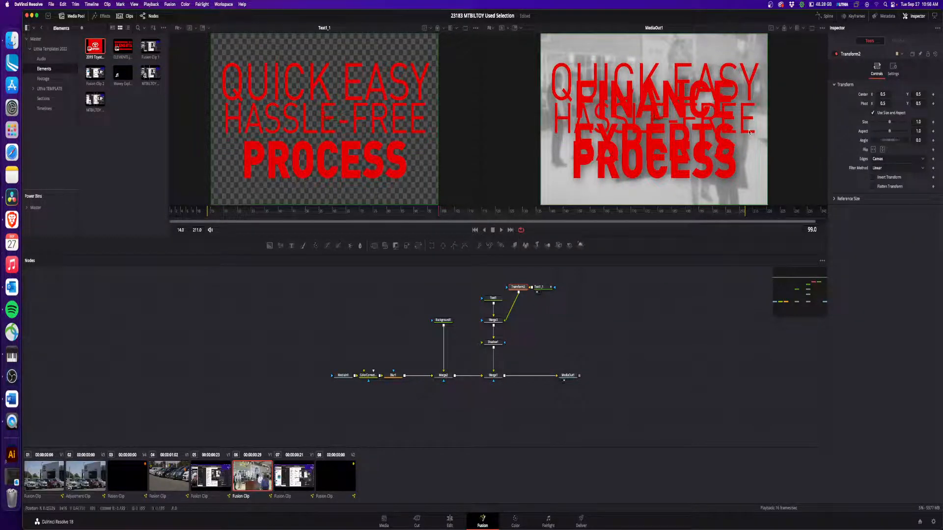
{"action": "left_click_drag", "start_coordinate": [882, 96], "coordinate": [868, 97]}
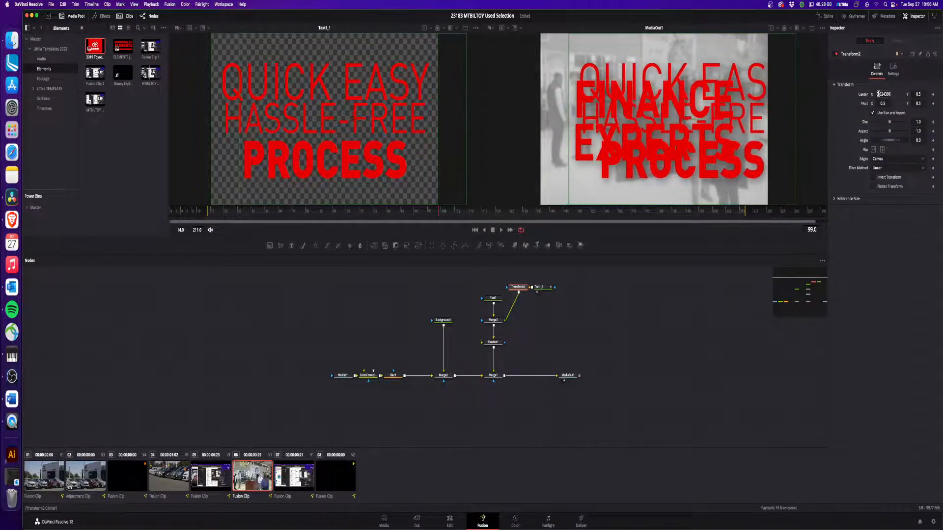
{"action": "double_click", "coordinate": [883, 94]}
{"action": "type", "text": "1.5"}
{"action": "key", "text": "Tab"}
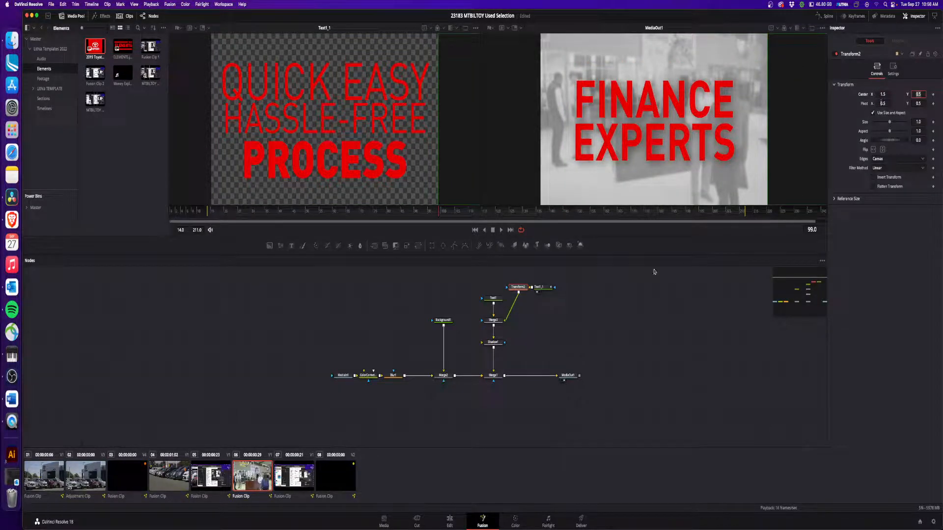
- Place Transform2 beneath Text1_1, lower the Shadow node, and insert another Transform between Merge3 and Shadow
{"action": "left_click_drag", "start_coordinate": [518, 287], "coordinate": [543, 320]}
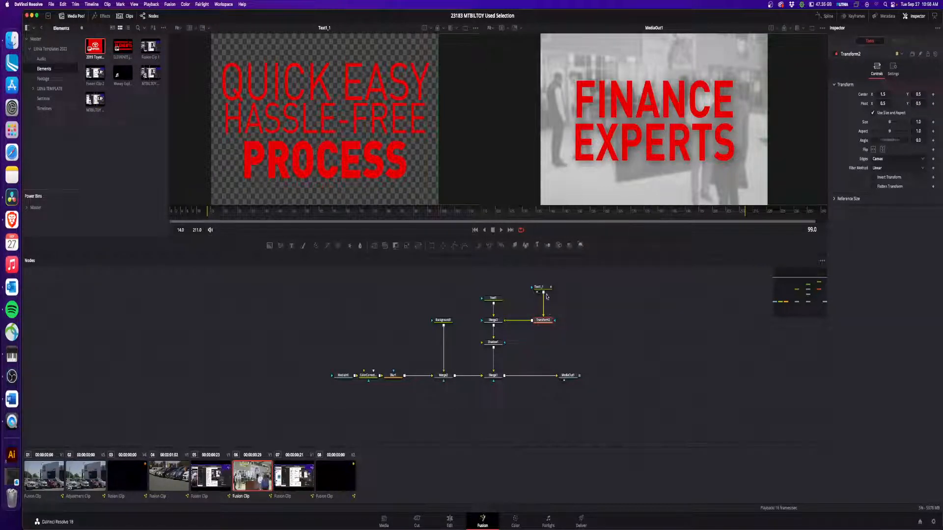
{"action": "left_click_drag", "start_coordinate": [494, 342], "coordinate": [494, 354]}
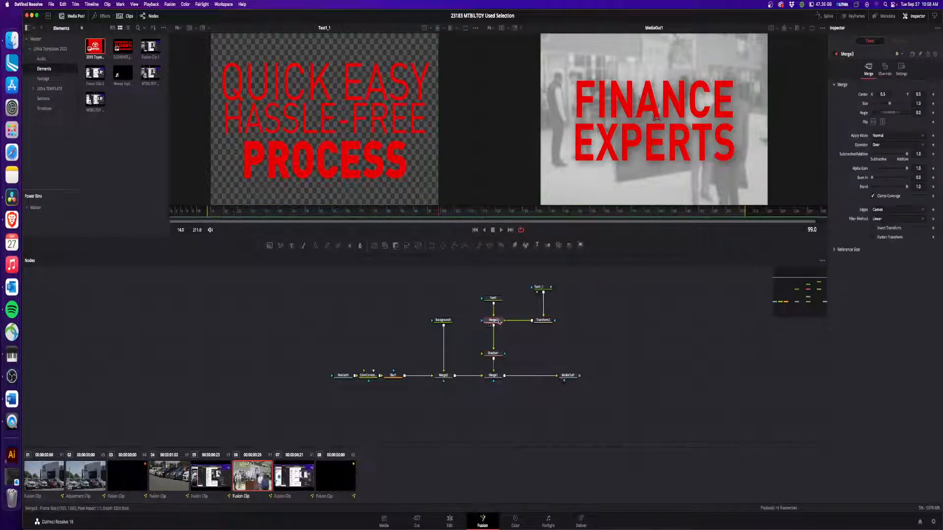
{"action": "key", "text": "ctrl+v"}
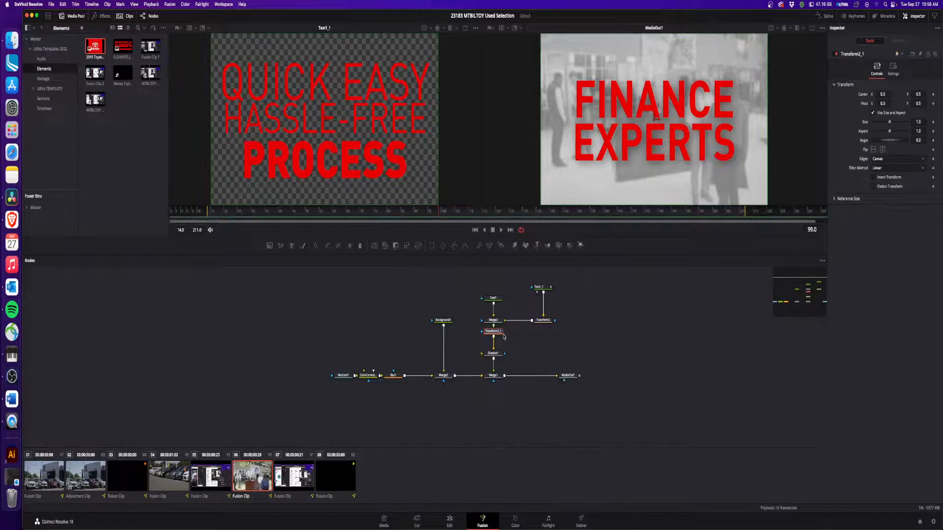
{"action": "left_click", "coordinate": [542, 322]}
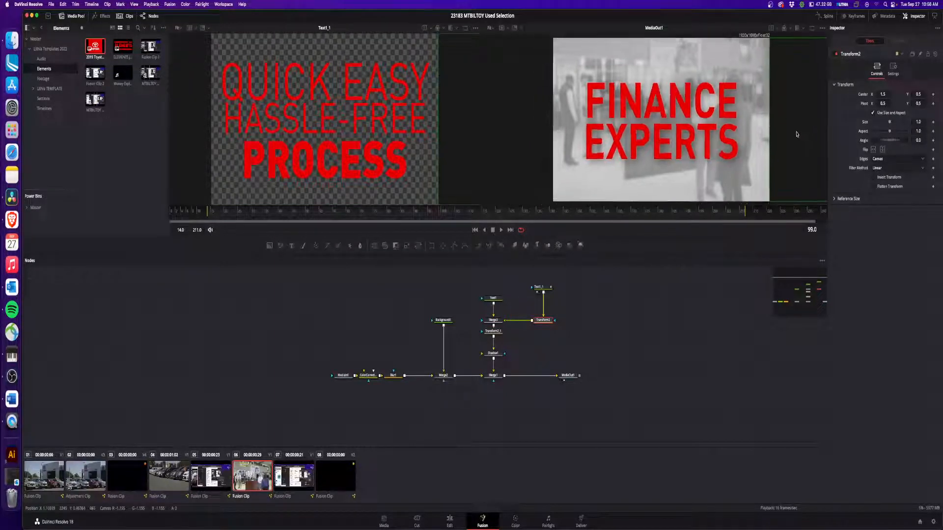
- Play the edit timeline with Fusion effects bypassed, park on the marker at 00:00:17:05, and turn the effects back on
{"action": "scroll", "coordinate": [761, 125], "scroll_direction": "down", "scroll_amount": 4}
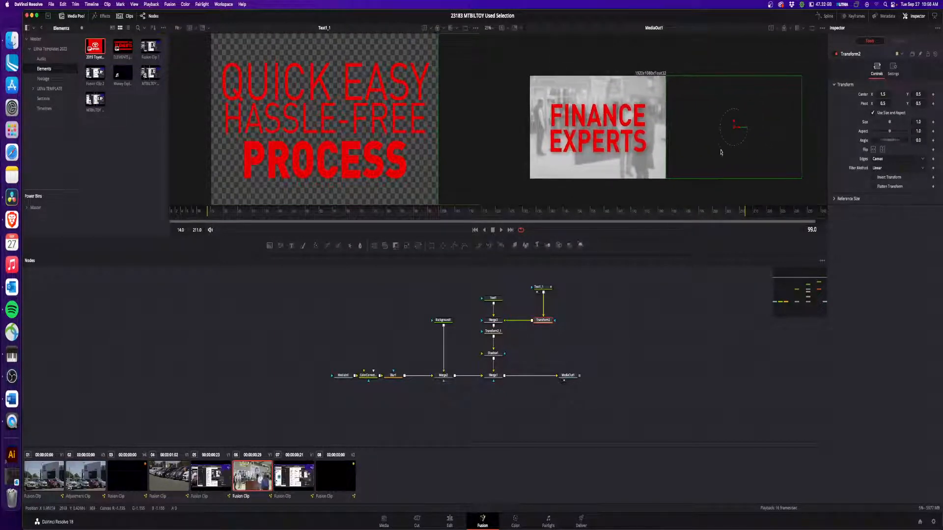
{"action": "left_click", "coordinate": [493, 332]}
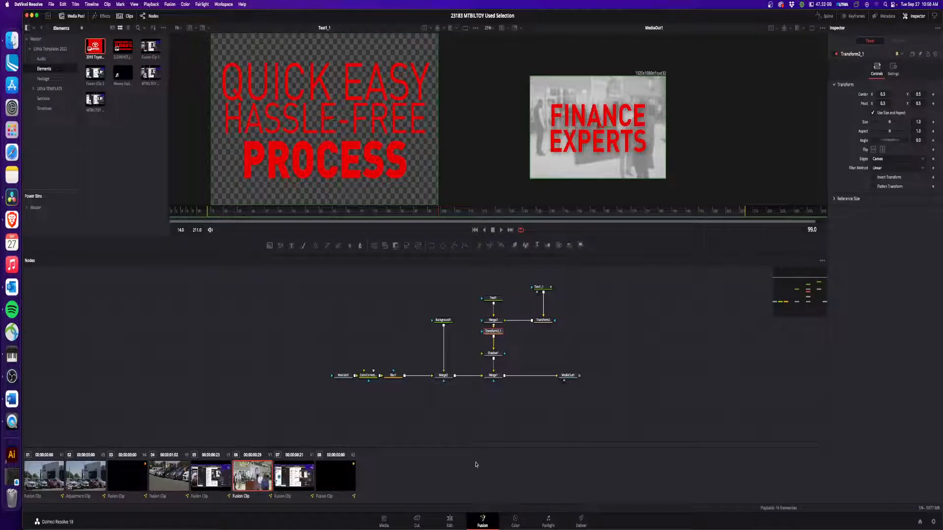
{"action": "left_click", "coordinate": [449, 521]}
{"action": "left_click_drag", "start_coordinate": [615, 266], "coordinate": [601, 266]}
{"action": "key", "text": "space"}
{"action": "left_click", "coordinate": [804, 27]}
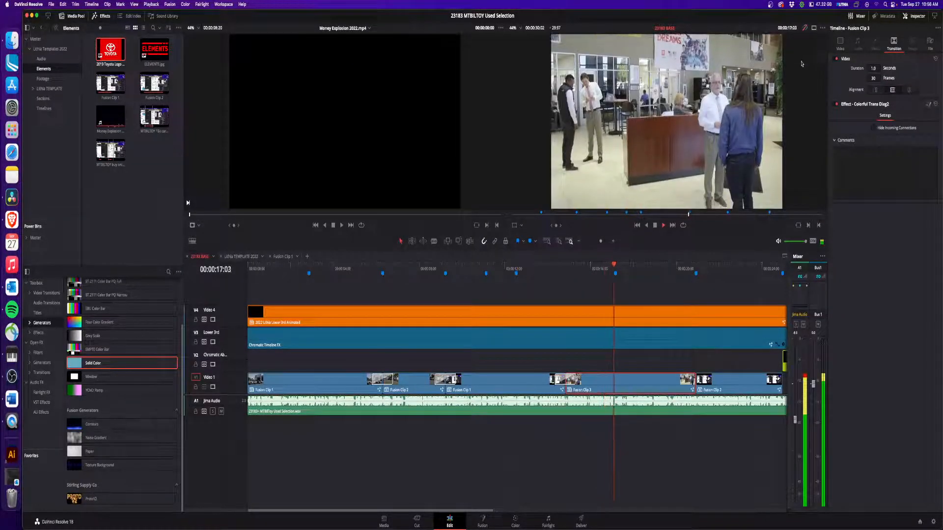
{"action": "left_click", "coordinate": [616, 267]}
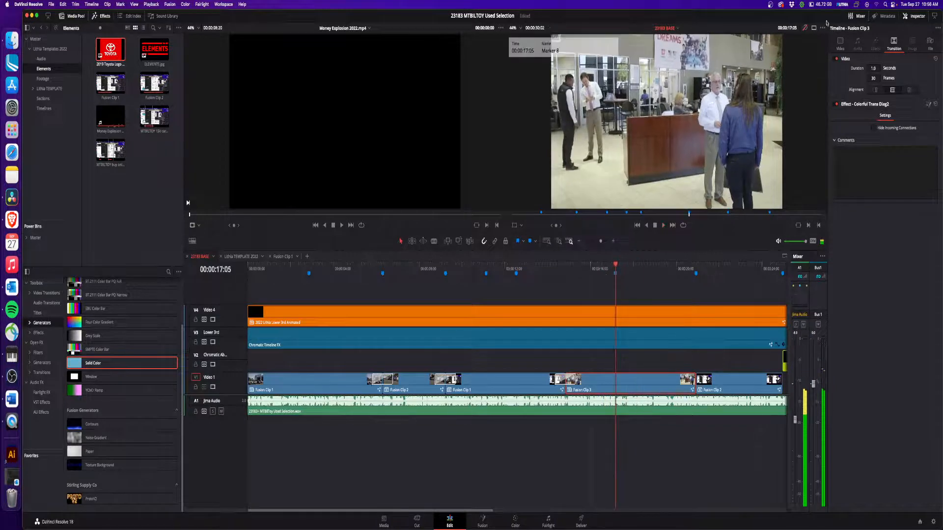
{"action": "left_click", "coordinate": [804, 27]}
- Reopen the finance clip in Fusion and set Transform2_1's Center X to -0.5 at frame 114 as a keyframe
{"action": "right_click", "coordinate": [629, 379]}
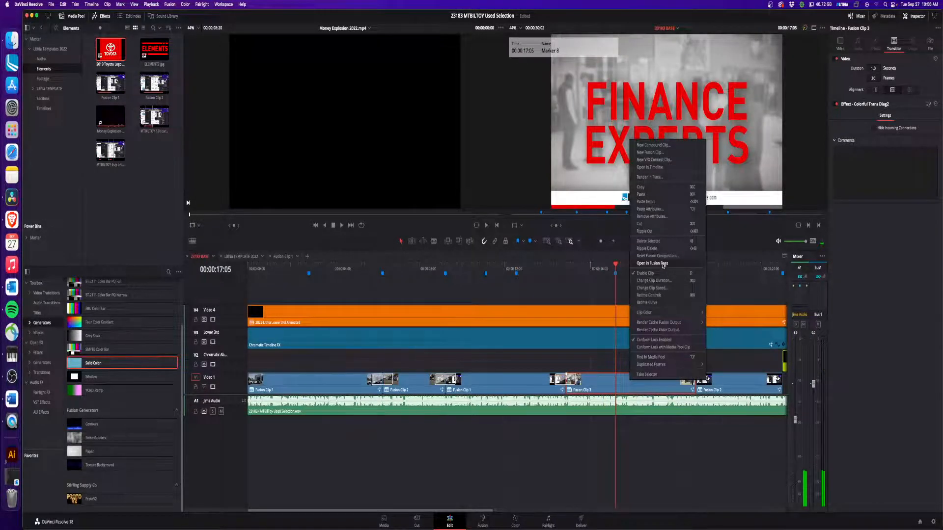
{"action": "left_click", "coordinate": [651, 263]}
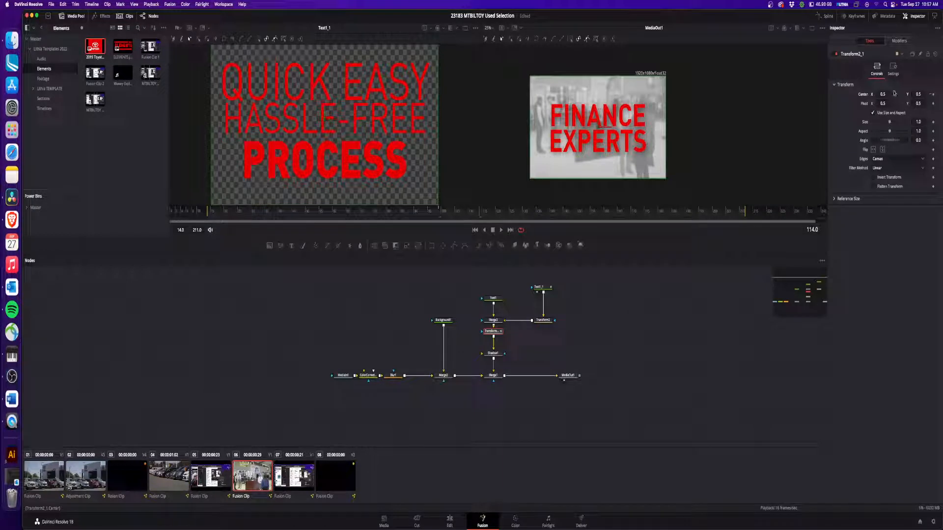
{"action": "left_click_drag", "start_coordinate": [894, 92], "coordinate": [886, 94]}
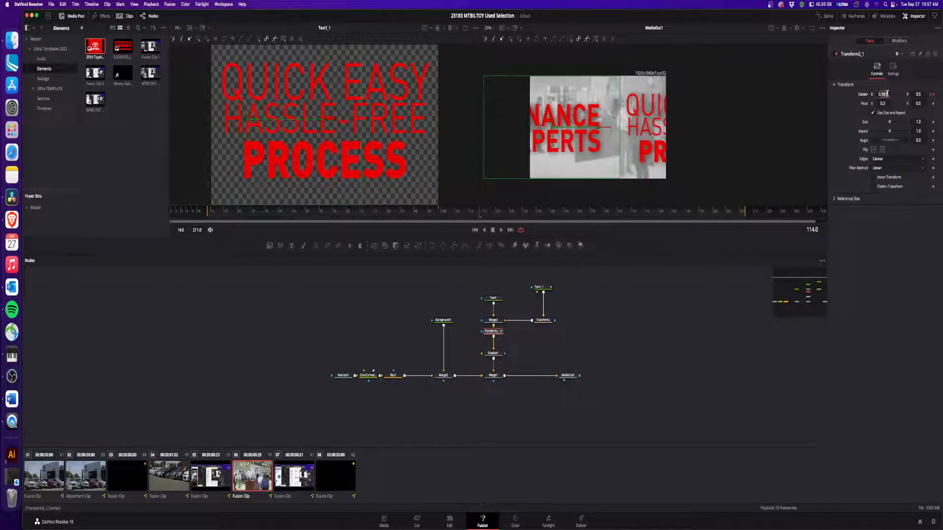
{"action": "type", "text": "-0.5"}
{"action": "key", "text": "Tab"}
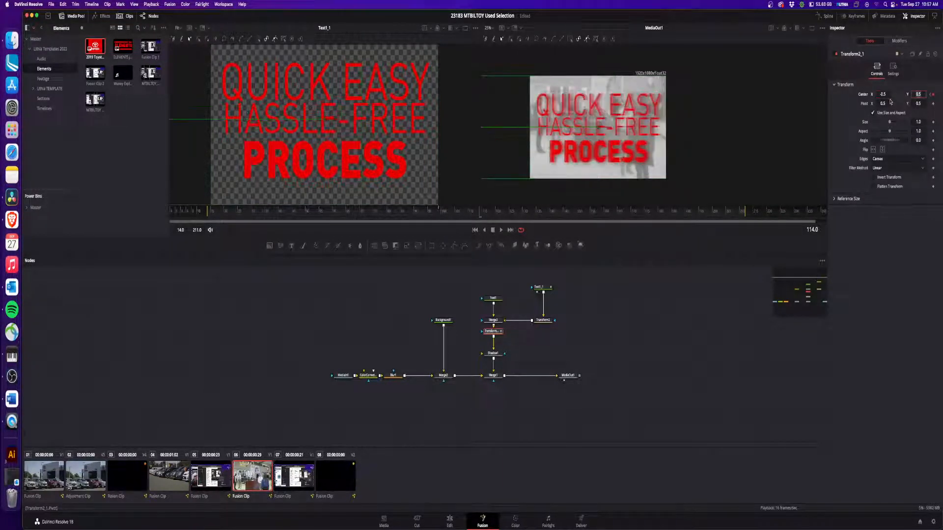
- Smooth Transform2_1's displacement curve with flat easing, raise the last keyframe's Ease In to about 66.2, and preview the slide
{"action": "left_click", "coordinate": [827, 17]}
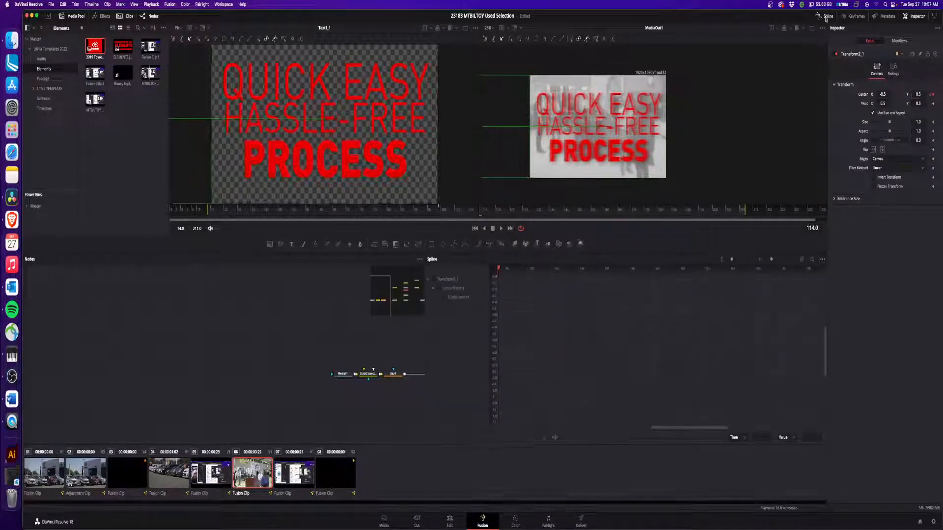
{"action": "left_click", "coordinate": [433, 280]}
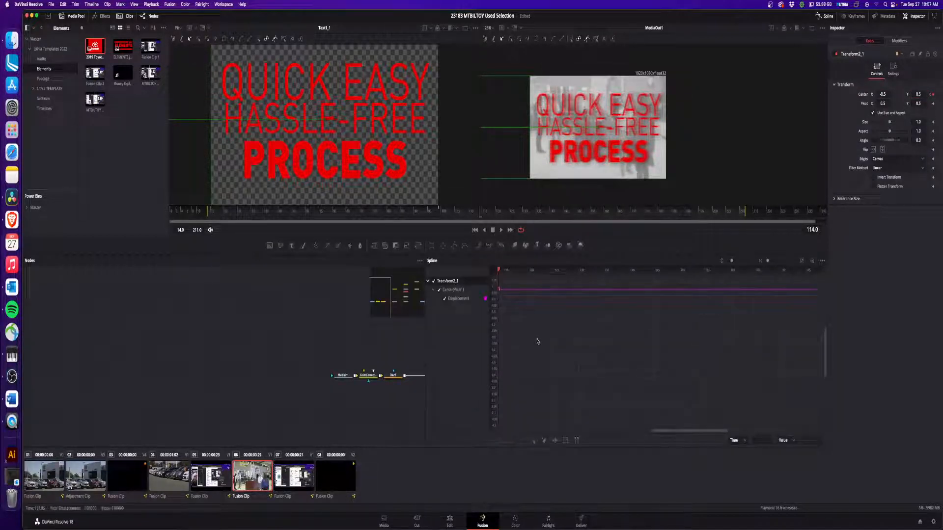
{"action": "key", "text": "super+a"}
{"action": "key", "text": "super+f"}
{"action": "key", "text": "f"}
{"action": "key", "text": "t"}
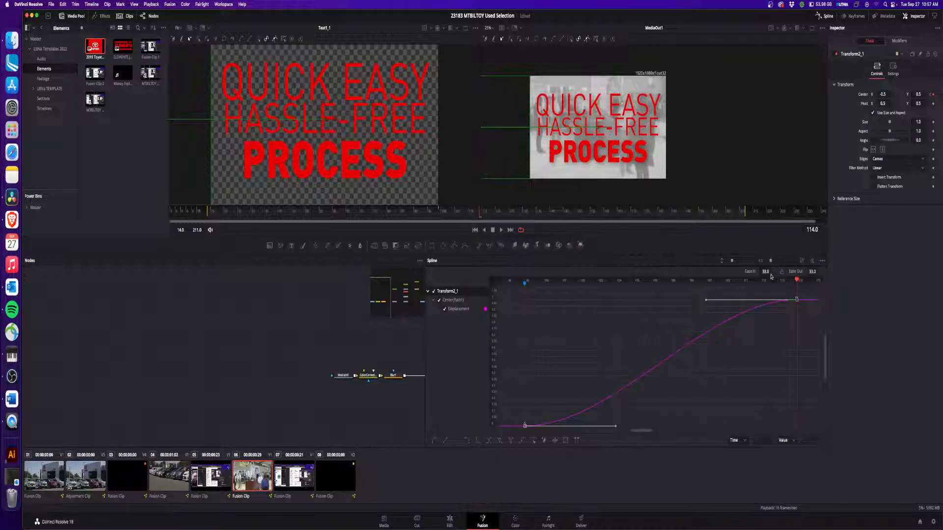
{"action": "left_click_drag", "start_coordinate": [771, 277], "coordinate": [790, 276]}
{"action": "left_click_drag", "start_coordinate": [428, 214], "coordinate": [487, 214]}
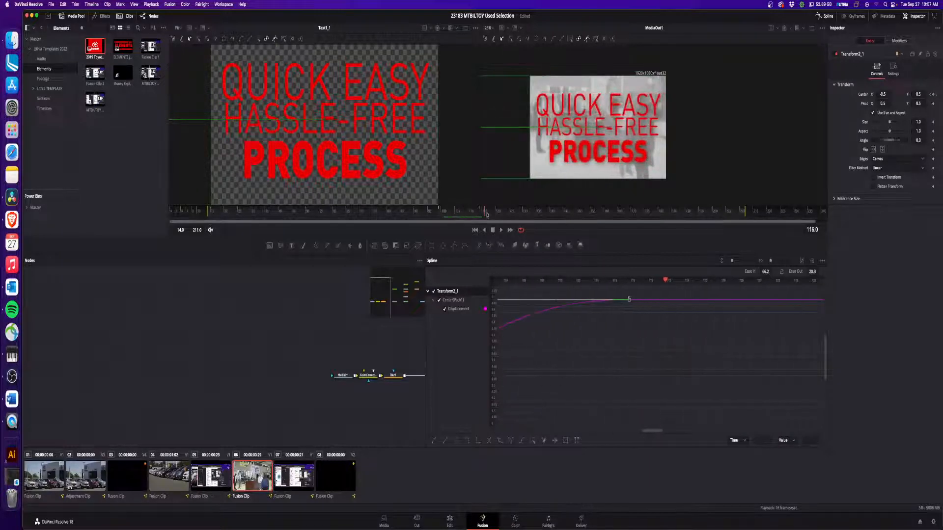
{"action": "left_click", "coordinate": [828, 16]}
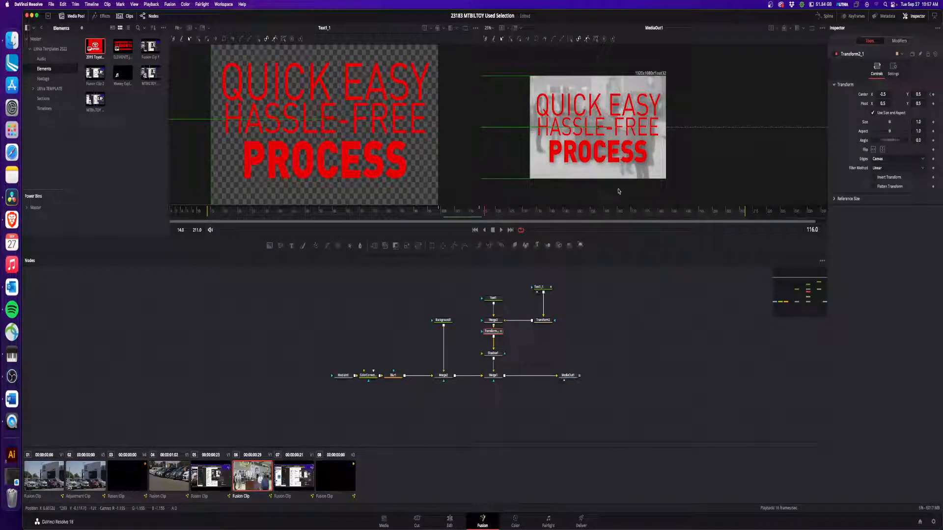
{"action": "key", "text": "ctrl+f"}
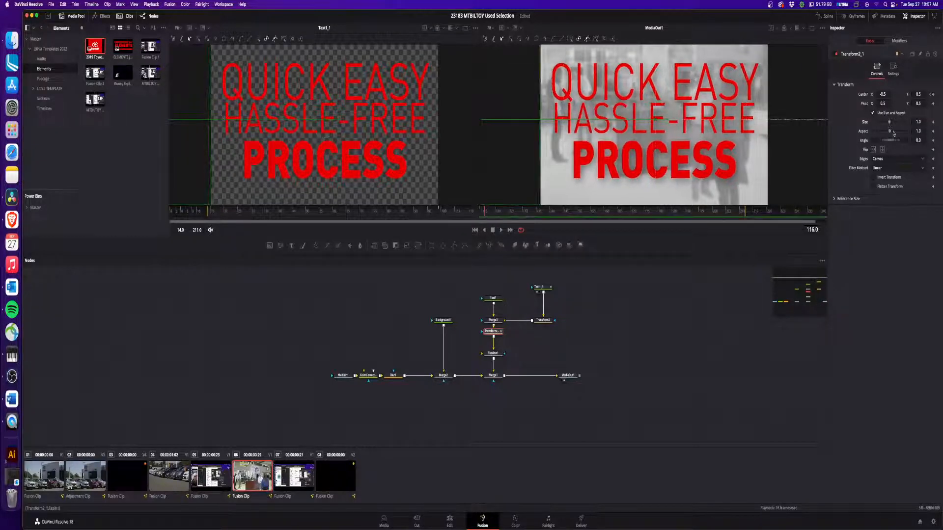
{"action": "left_click_drag", "start_coordinate": [492, 331], "coordinate": [493, 343]}
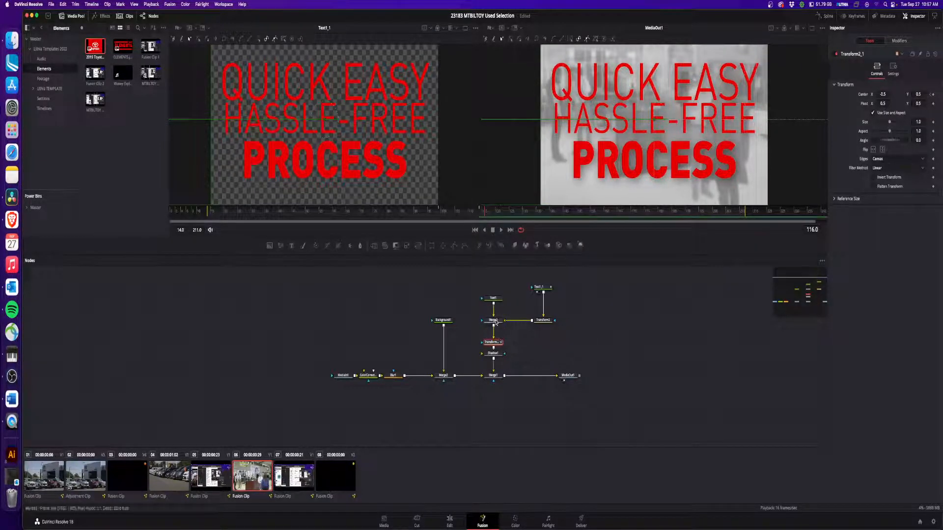
{"action": "left_click", "coordinate": [492, 320]}
{"action": "key", "text": "ctrl+v"}
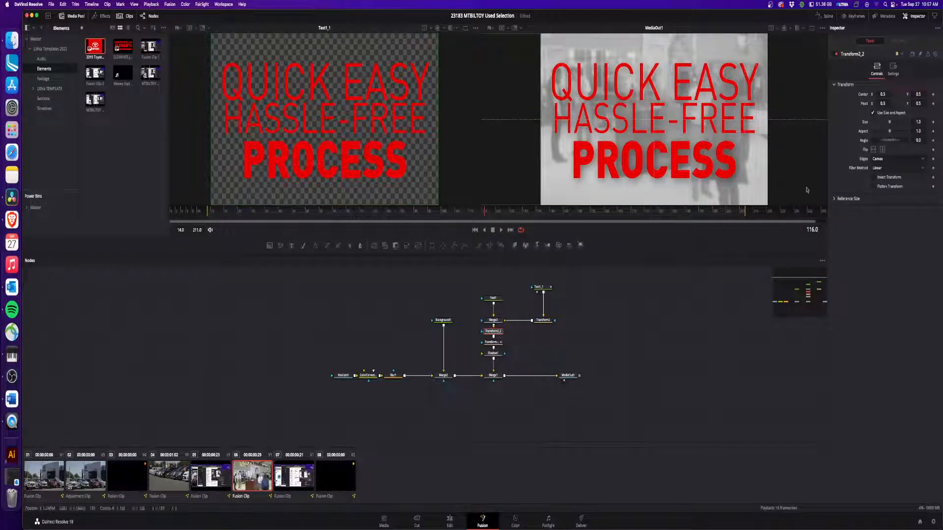
{"action": "key", "text": "Delete"}
- Reduce Transform2's Size to about 0.945 to shrink the QUICK EASY HASSLE-FREE PROCESS title, and preview the slide
{"action": "left_click", "coordinate": [545, 321]}
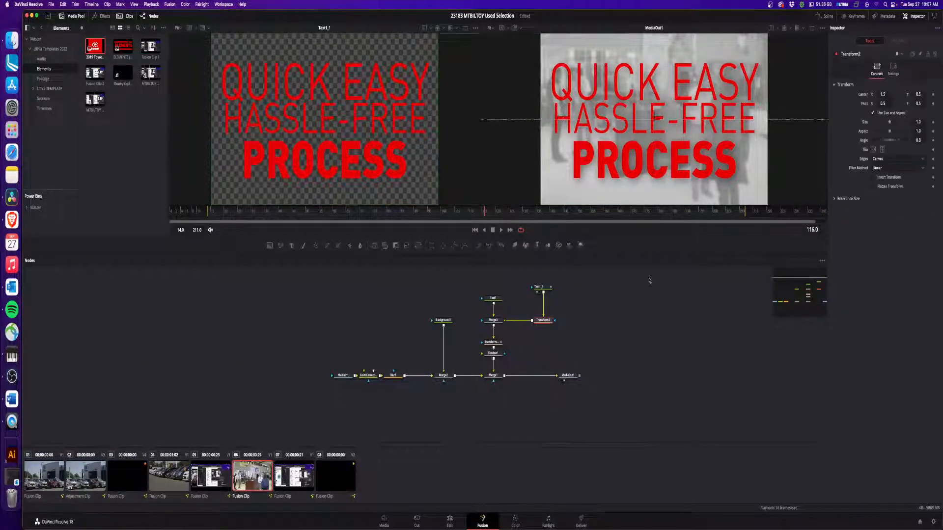
{"action": "left_click_drag", "start_coordinate": [889, 123], "coordinate": [881, 124]}
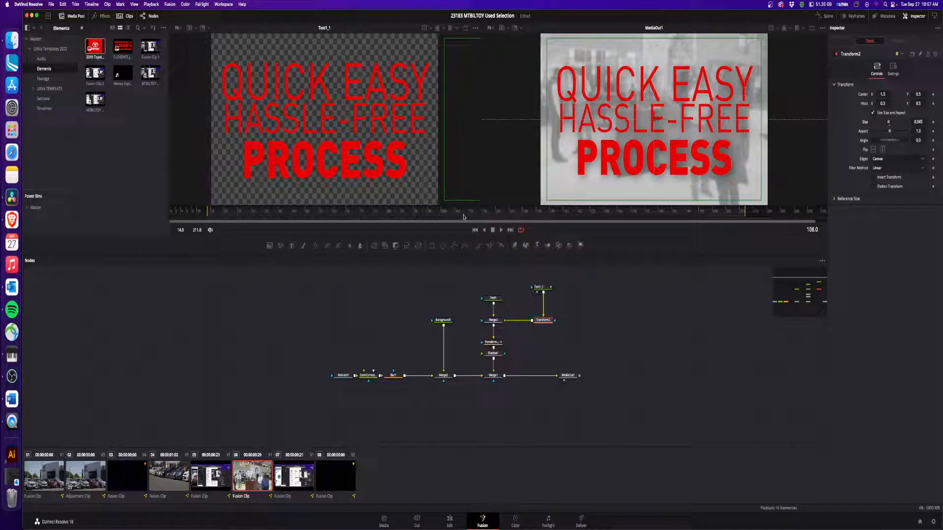
{"action": "mouse_move", "coordinate": [464, 217]}
{"action": "left_mouse_down"}
{"action": "mouse_move", "coordinate": [439, 215]}
{"action": "mouse_move", "coordinate": [488, 215]}
{"action": "mouse_move", "coordinate": [458, 218]}
{"action": "left_mouse_up"}
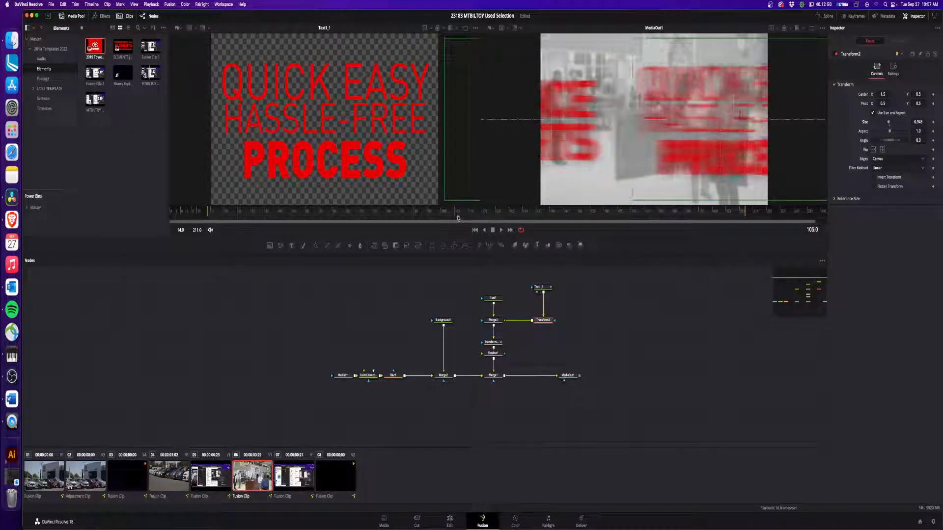
- Examine Transform2's motion blur settings and the option for saving a node's settings as default
{"action": "left_click", "coordinate": [492, 343]}
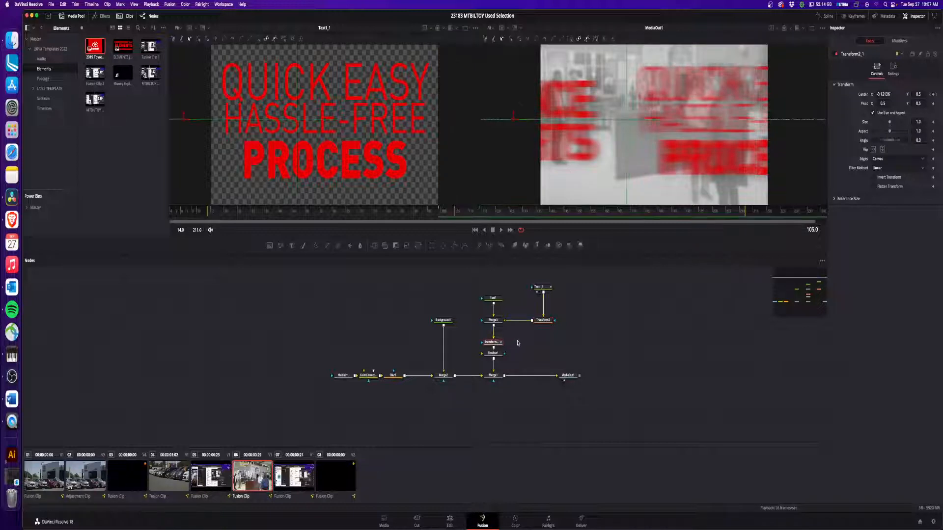
{"action": "left_click", "coordinate": [543, 320]}
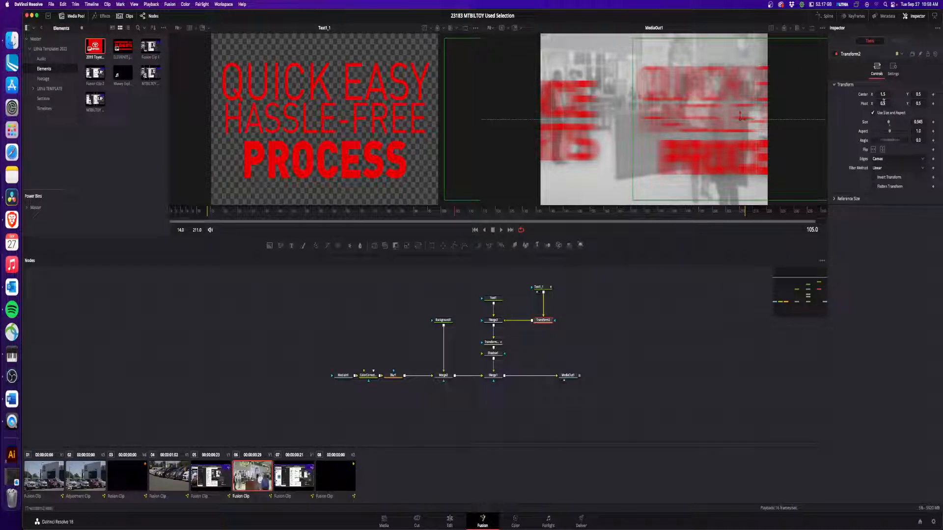
{"action": "left_click", "coordinate": [892, 69]}
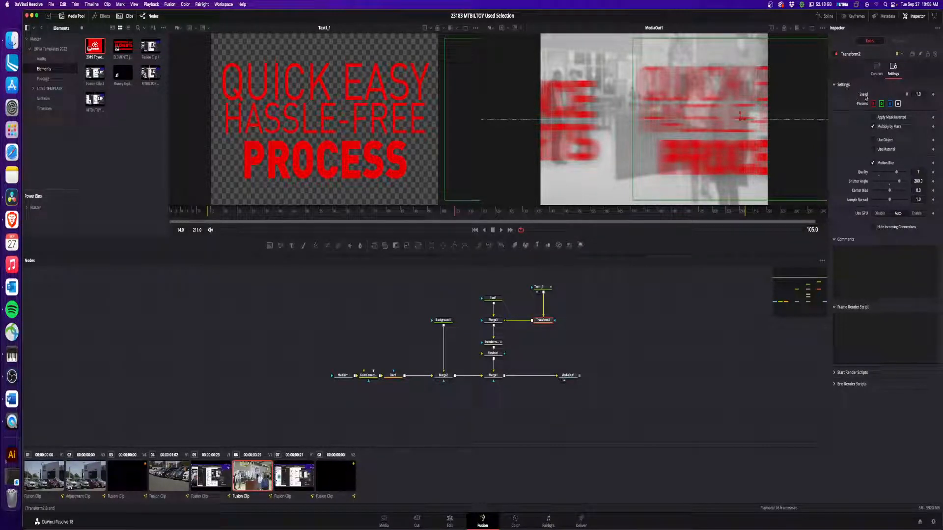
{"action": "left_click", "coordinate": [876, 69]}
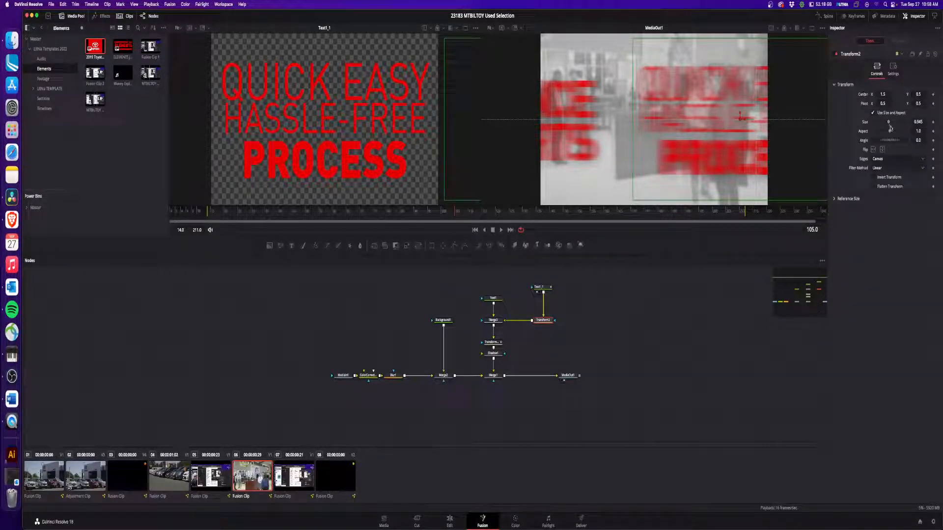
{"action": "left_click", "coordinate": [895, 73]}
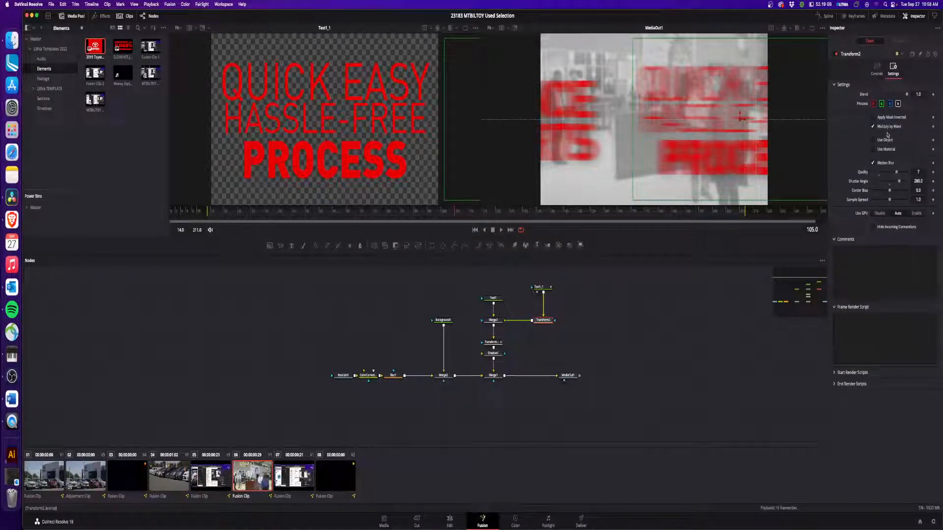
{"action": "left_click", "coordinate": [876, 69]}
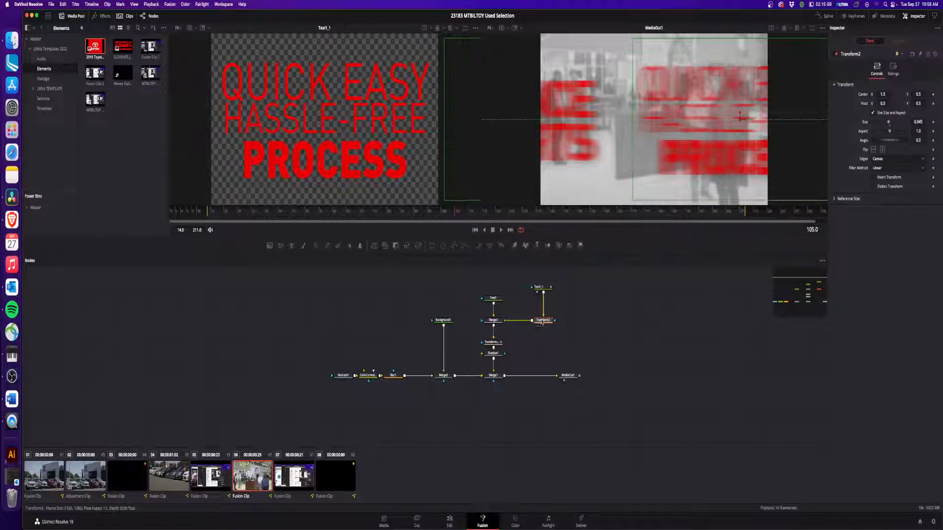
{"action": "right_click", "coordinate": [541, 322]}
{"action": "mouse_move", "coordinate": [567, 305]}
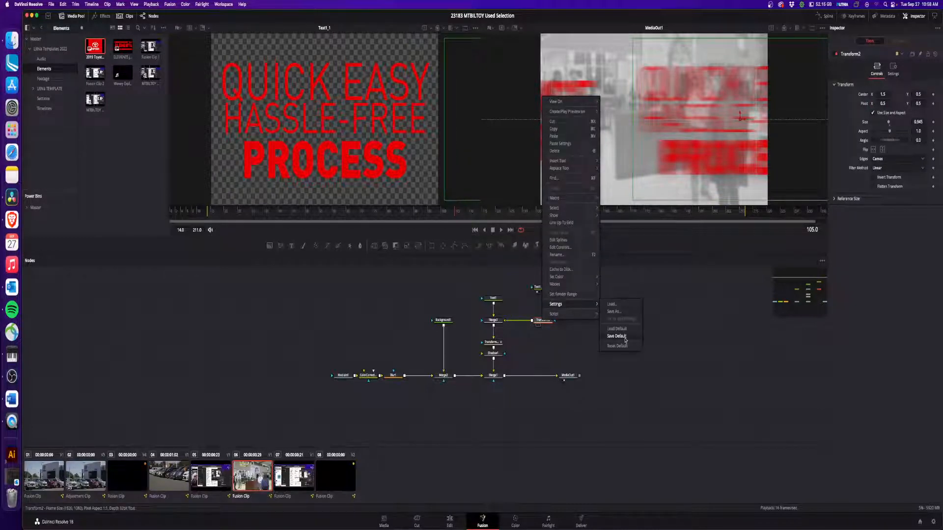
{"action": "left_click", "coordinate": [676, 334]}
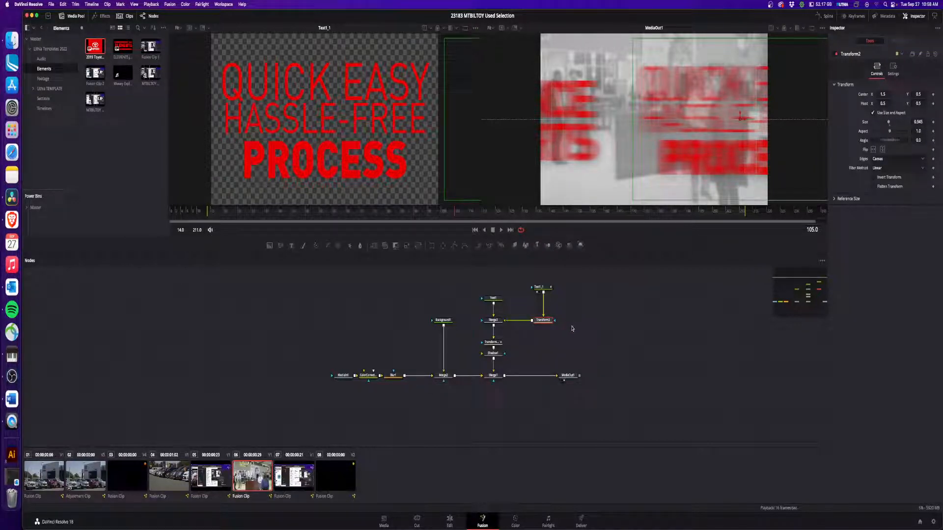
- Review the slide between the two titles in Fusion and again on the edit timeline
{"action": "left_click_drag", "start_coordinate": [466, 214], "coordinate": [493, 225]}
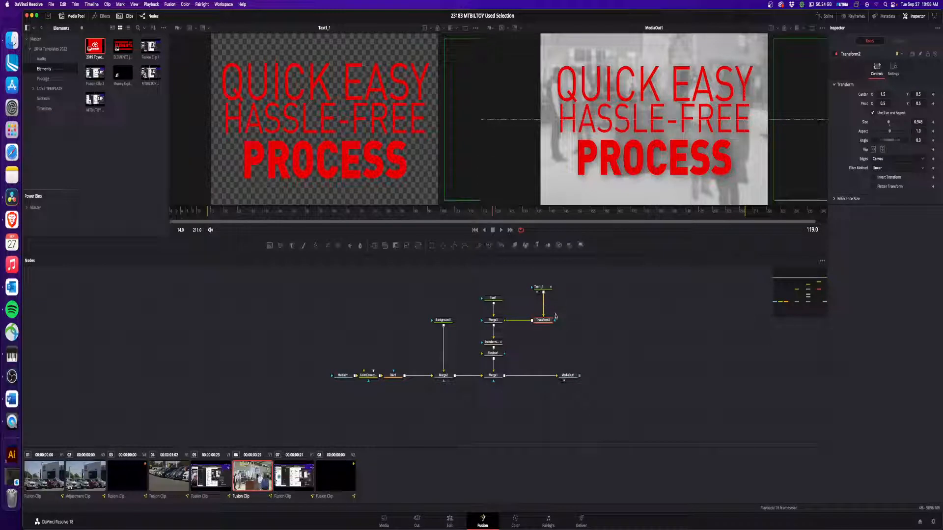
{"action": "left_click", "coordinate": [492, 342]}
{"action": "left_click", "coordinate": [450, 520]}
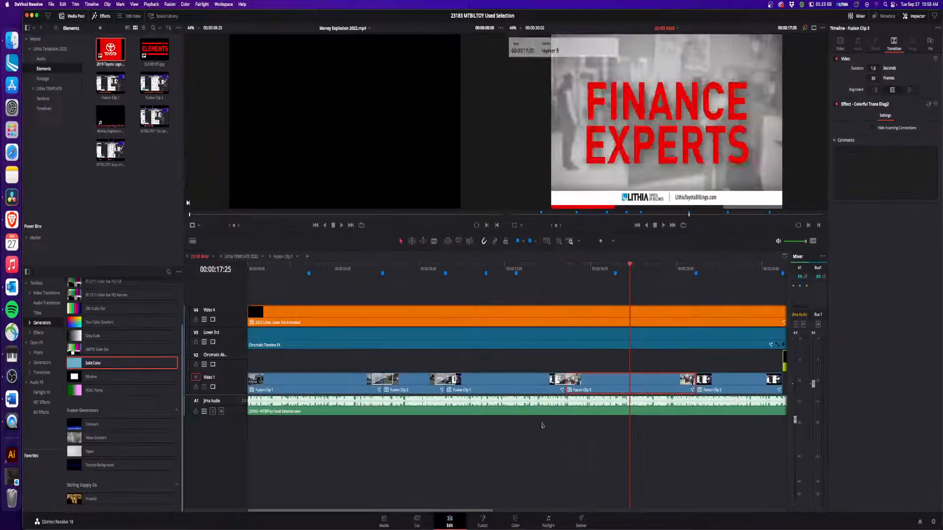
{"action": "left_click_drag", "start_coordinate": [626, 270], "coordinate": [646, 269]}
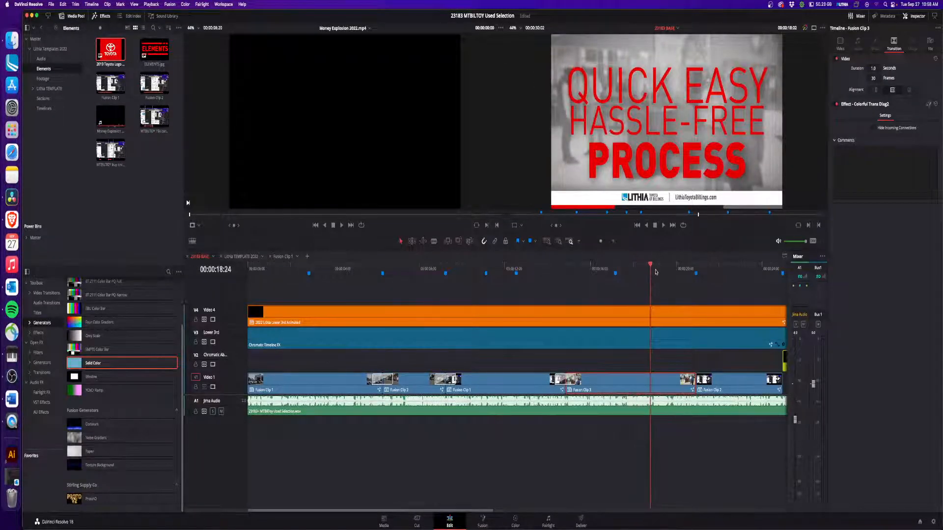
{"action": "key", "text": "space"}
{"action": "key", "text": "space"}
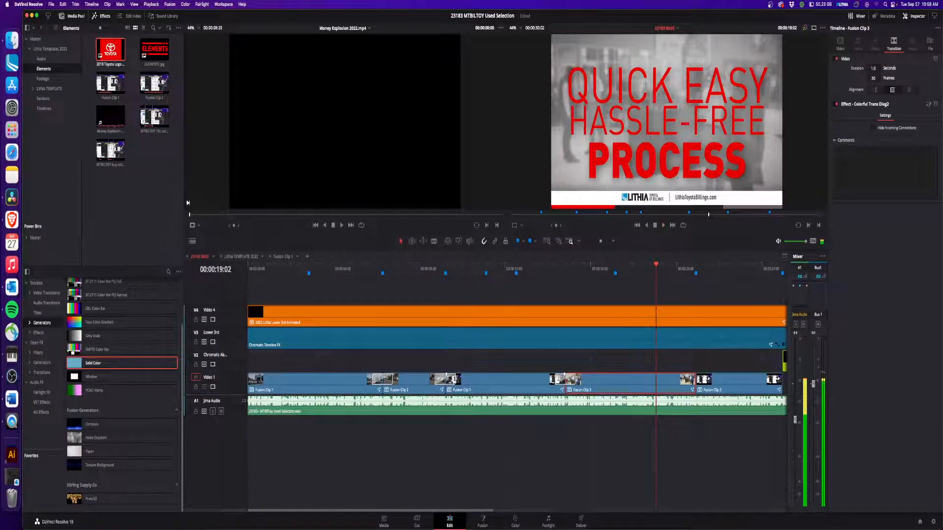
- Play the timeline through the transition after the finance clip and select the last Fusion Clip 2 on Video 1
{"action": "left_click", "coordinate": [446, 379]}
{"action": "left_click", "coordinate": [696, 381]}
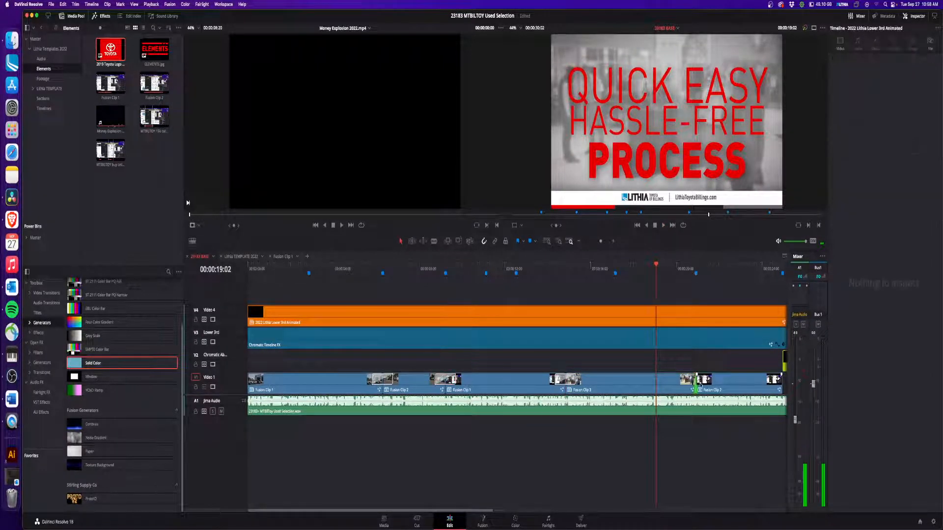
{"action": "key", "text": "space"}
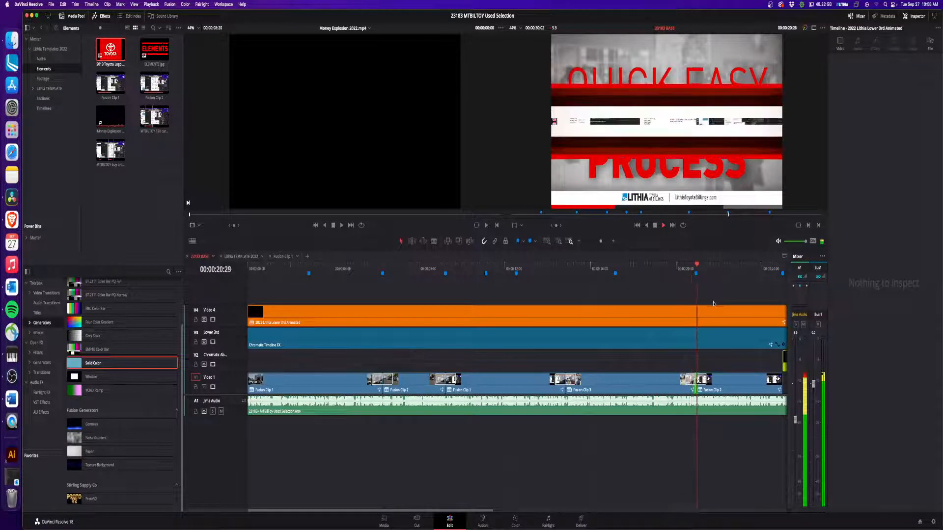
{"action": "key", "text": "space"}
{"action": "key", "text": "super+minus"}
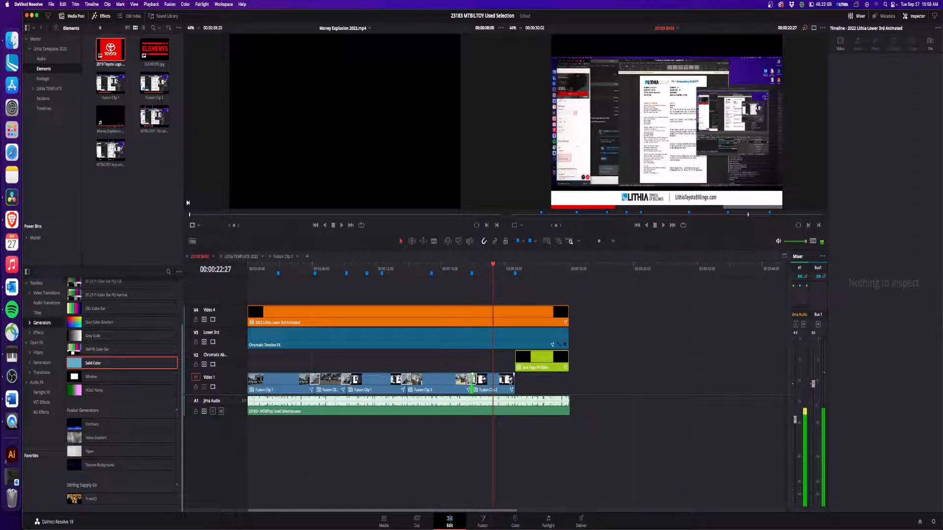
{"action": "left_click", "coordinate": [492, 378]}
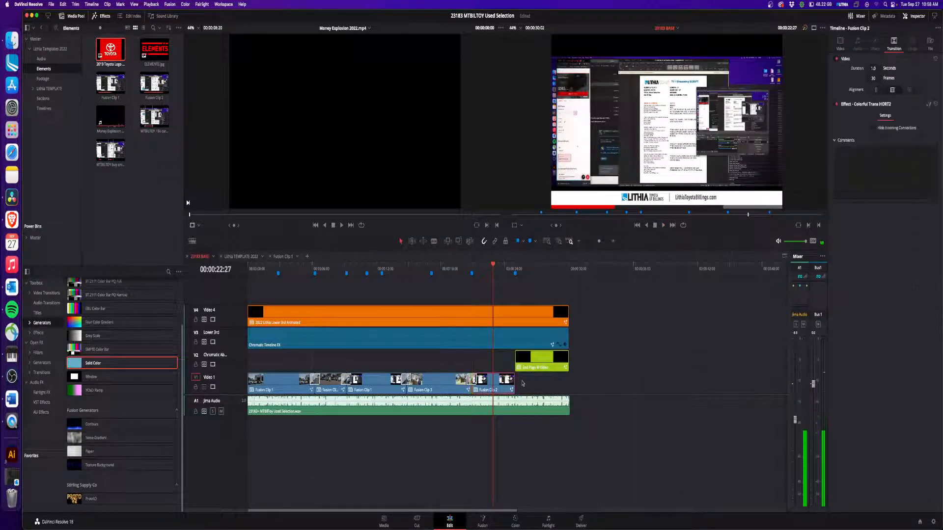
- Open the Video 1 clip with the UNDER $15,000 phone graphic in Fusion and copy its phone, person and title nodes
{"action": "left_click", "coordinate": [375, 270]}
{"action": "right_click", "coordinate": [386, 386]}
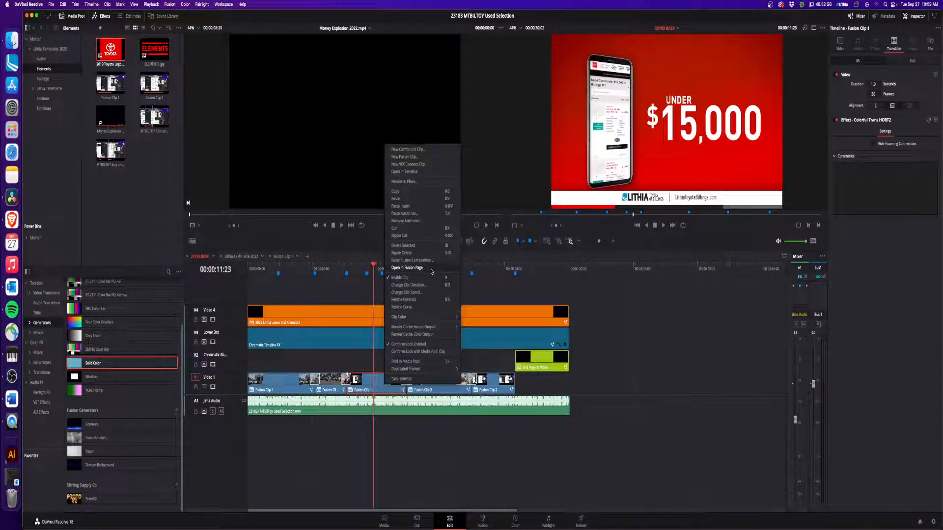
{"action": "left_click", "coordinate": [431, 268]}
{"action": "left_click", "coordinate": [555, 327]}
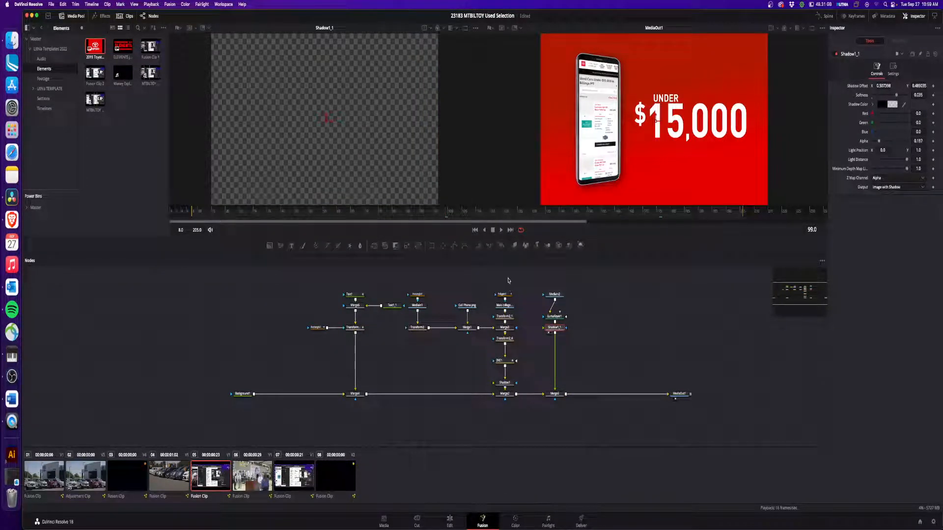
{"action": "left_click_drag", "start_coordinate": [508, 281], "coordinate": [497, 319]}
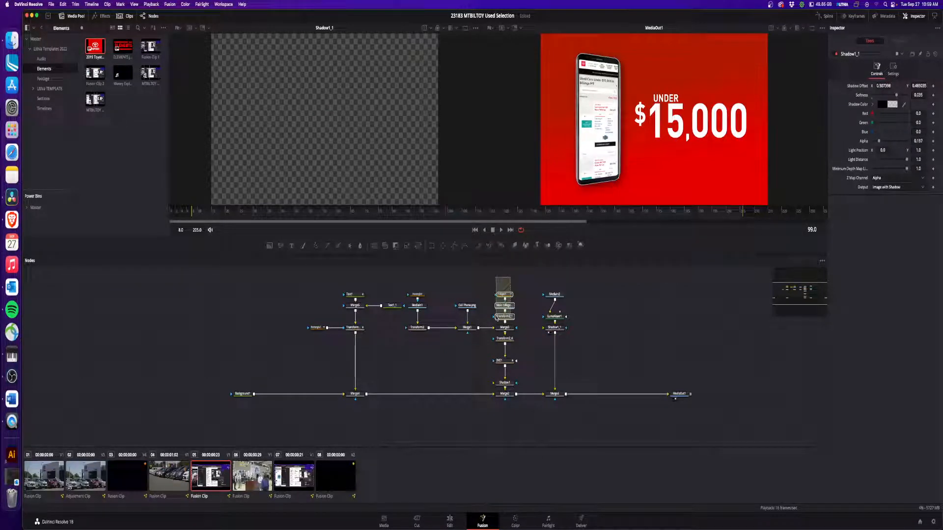
{"action": "left_click_drag", "start_coordinate": [496, 319], "coordinate": [315, 393]}
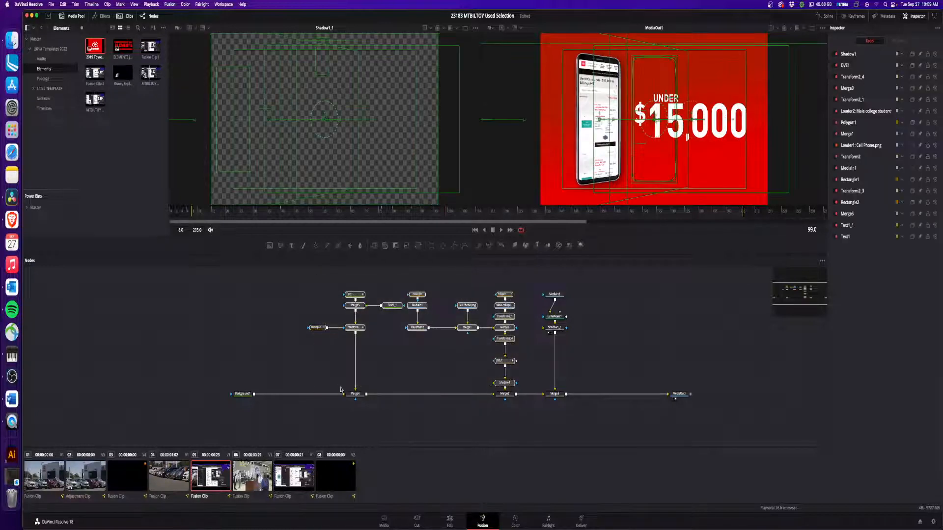
{"action": "left_click_drag", "start_coordinate": [514, 275], "coordinate": [305, 423]}
- Paste the copied nodes into the last Fusion Clip 2 and wire MediaIn1 through Merge4 and Merge2 into MediaOut1
{"action": "left_click", "coordinate": [295, 483]}
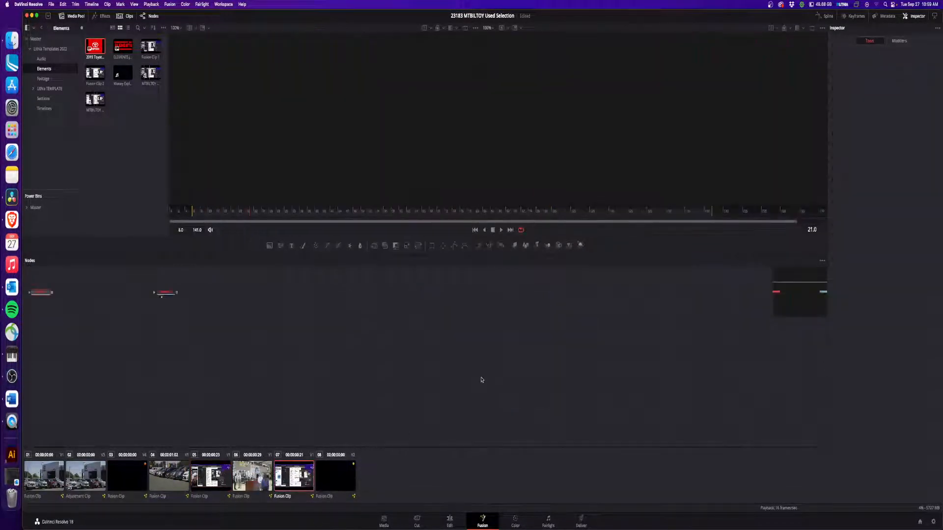
{"action": "left_click", "coordinate": [548, 315]}
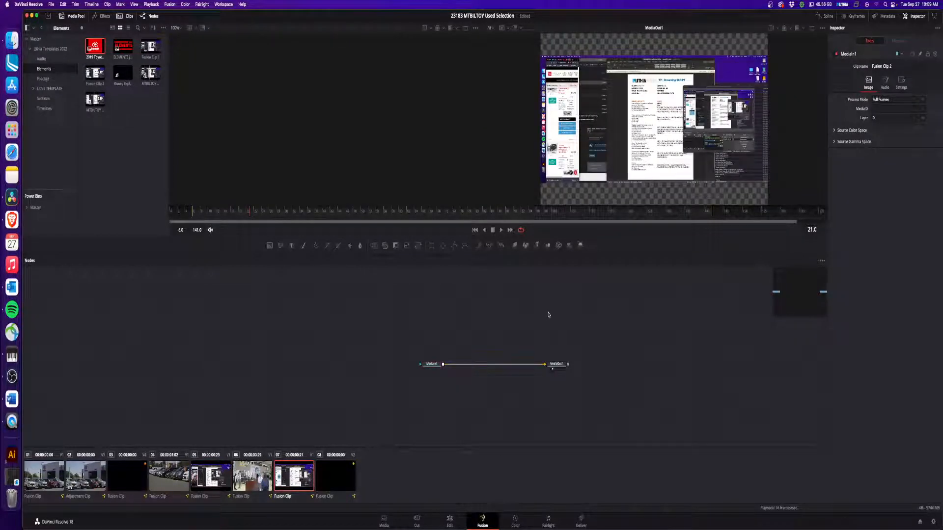
{"action": "key", "text": "super+v"}
{"action": "left_click_drag", "start_coordinate": [541, 413], "coordinate": [616, 346]}
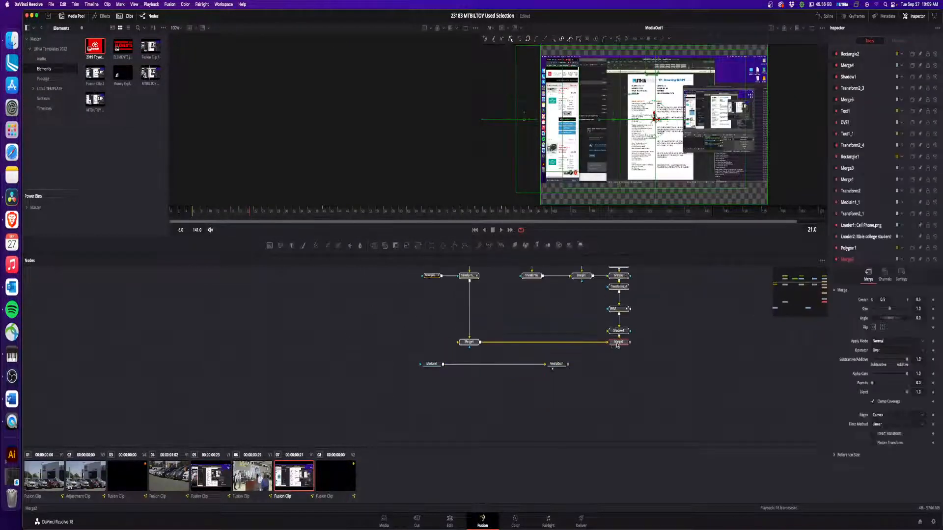
{"action": "left_click_drag", "start_coordinate": [539, 364], "coordinate": [407, 342]}
{"action": "left_click_drag", "start_coordinate": [548, 364], "coordinate": [557, 392]}
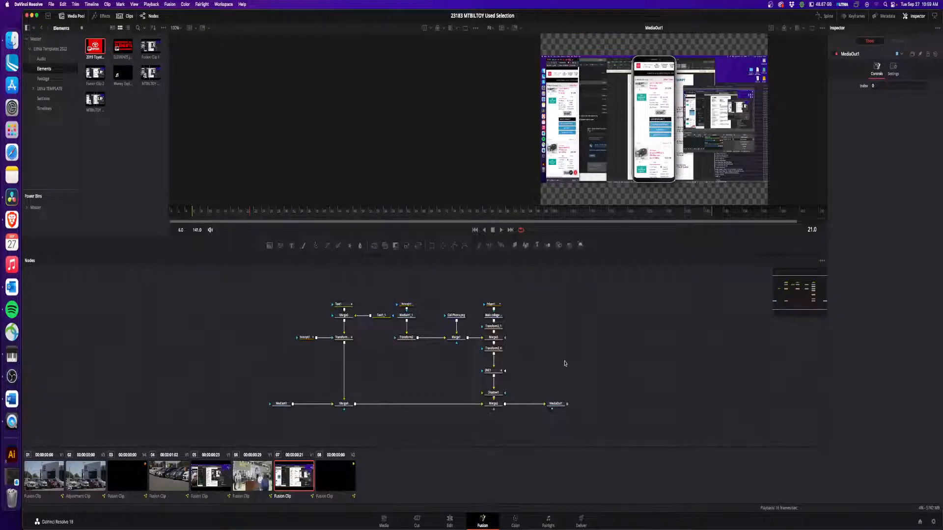
{"action": "key", "text": "="}
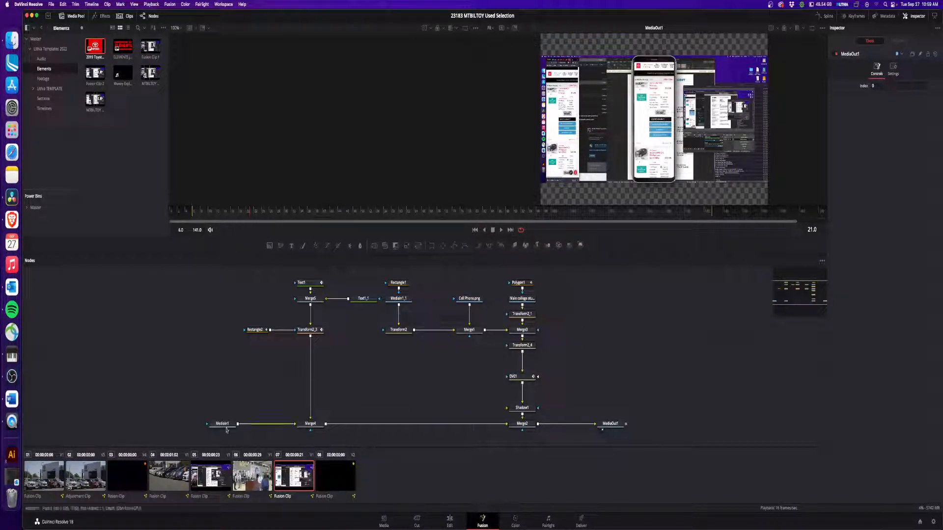
- Copy the red Background1 node from the $15,000 clip and use it to replace MediaIn1 as Merge4's background in the last clip
{"action": "left_click_drag", "start_coordinate": [222, 424], "coordinate": [205, 424]}
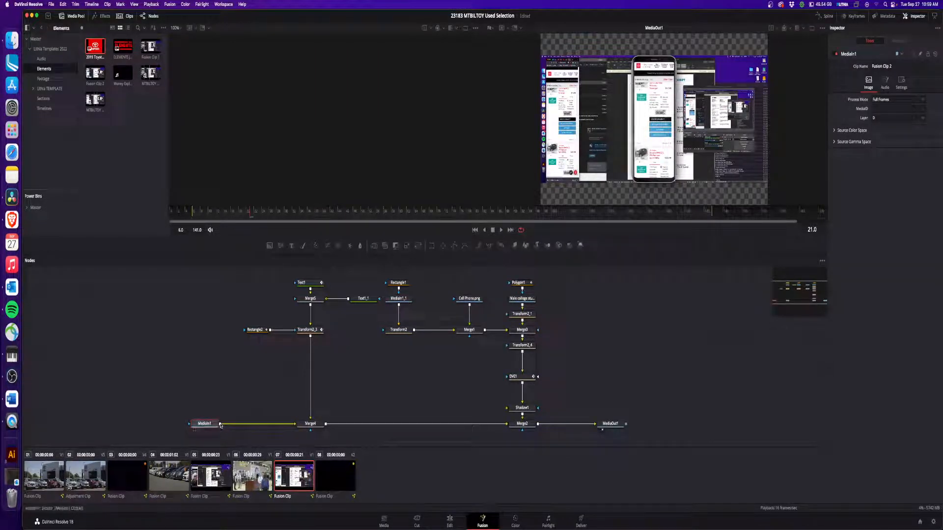
{"action": "left_click", "coordinate": [213, 479]}
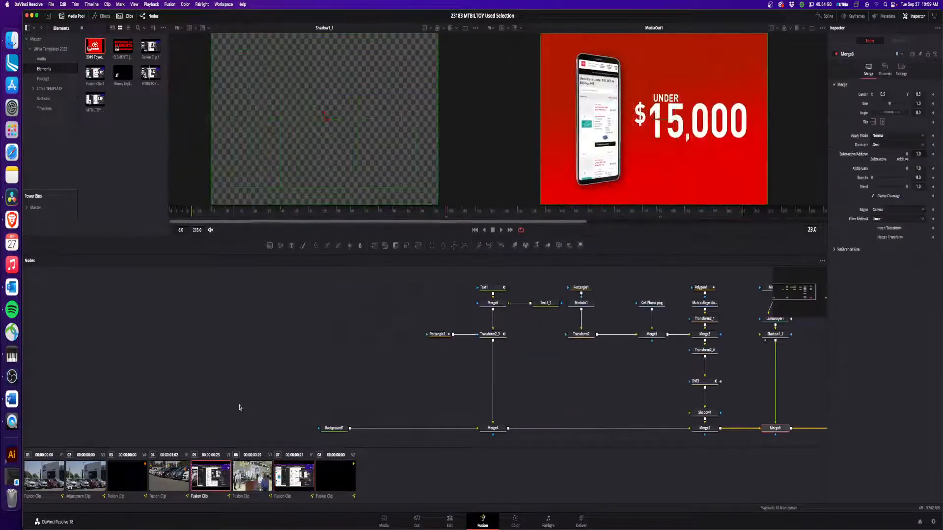
{"action": "left_click", "coordinate": [342, 429]}
{"action": "left_click", "coordinate": [309, 479]}
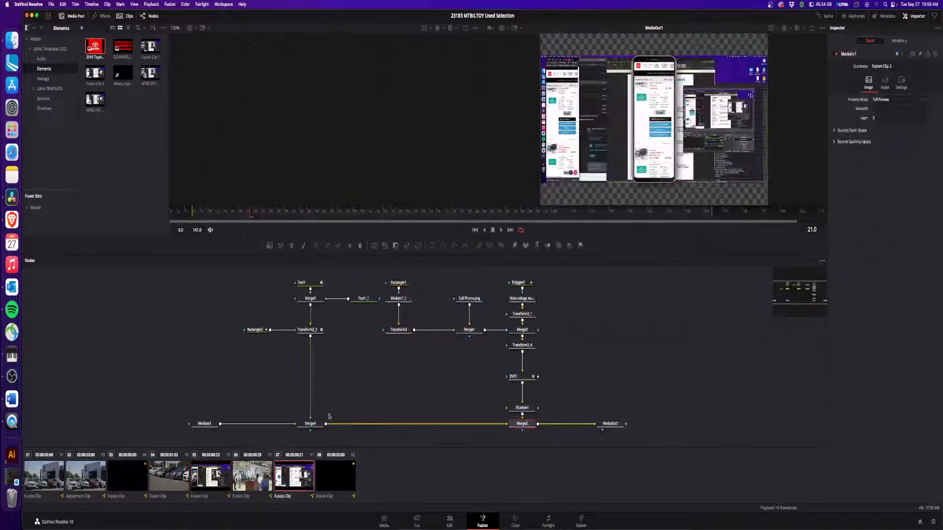
{"action": "left_click", "coordinate": [208, 425]}
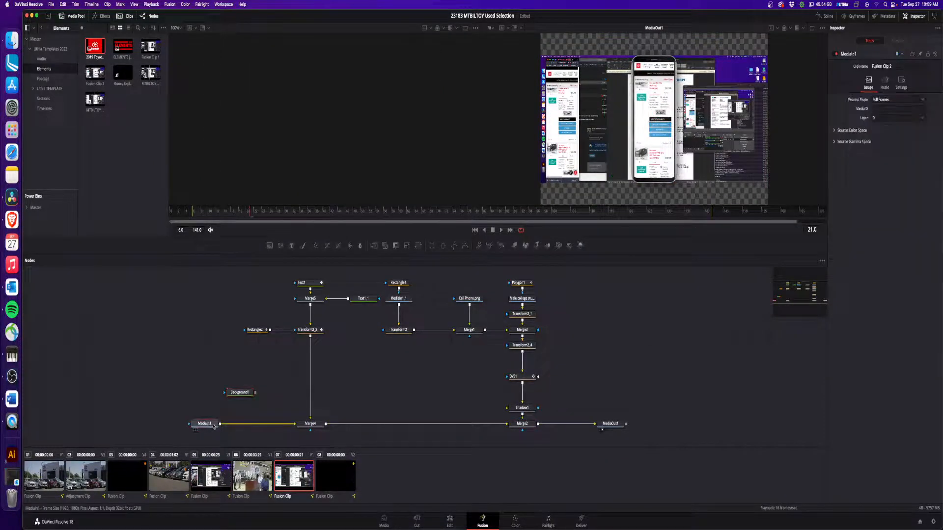
{"action": "key", "text": "Delete"}
{"action": "left_click_drag", "start_coordinate": [242, 399], "coordinate": [314, 425]}
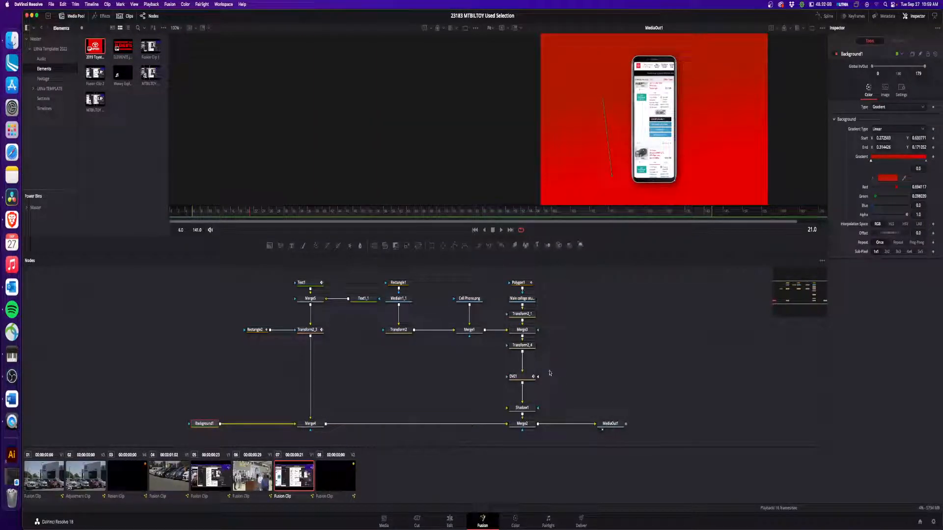
- Play the edit timeline from Marker 4 with color grades and Fusion effects bypassed to hear the last clip's timing
{"action": "left_click", "coordinate": [449, 521]}
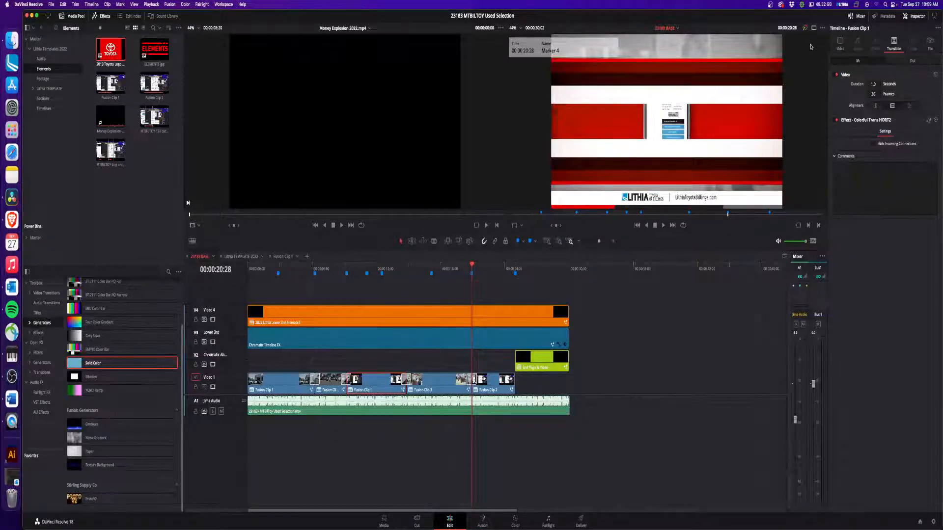
{"action": "left_click", "coordinate": [806, 29]}
{"action": "key", "text": "space"}
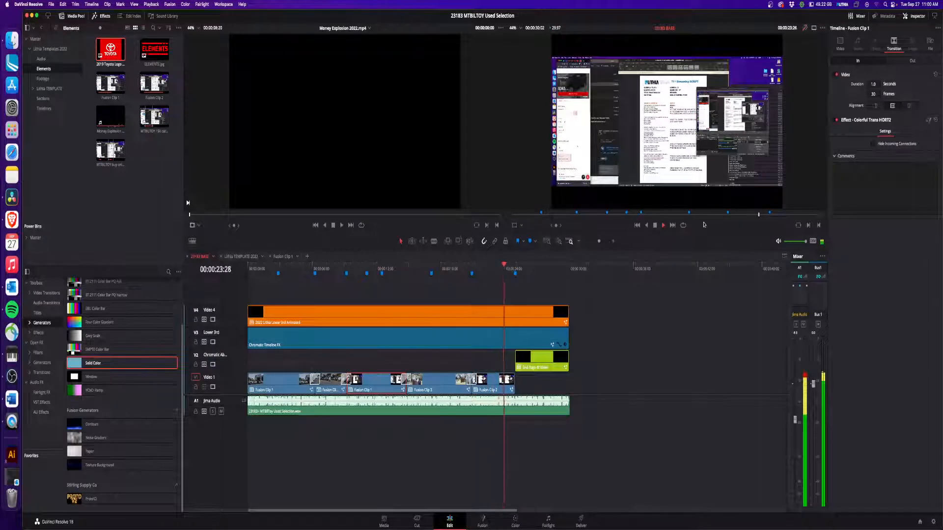
{"action": "key", "text": "space"}
{"action": "key", "text": "super+equal"}
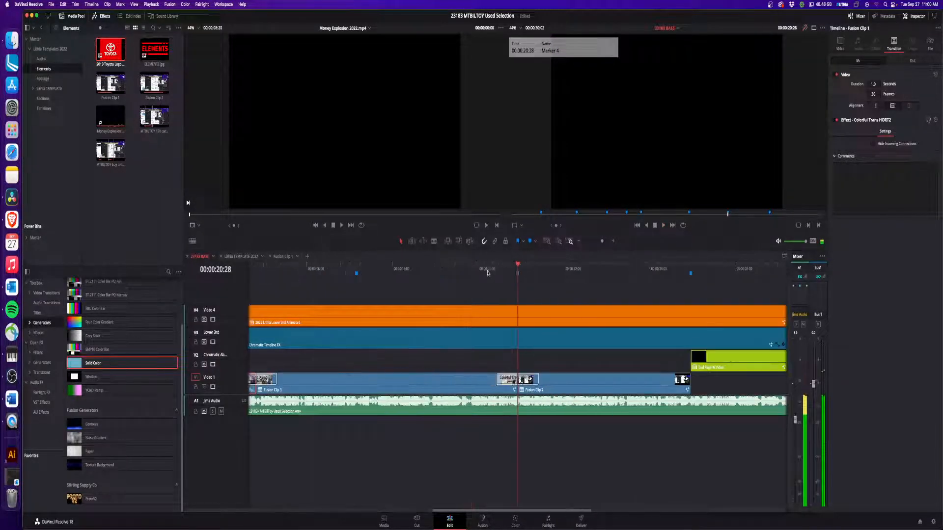
{"action": "key", "text": "space"}
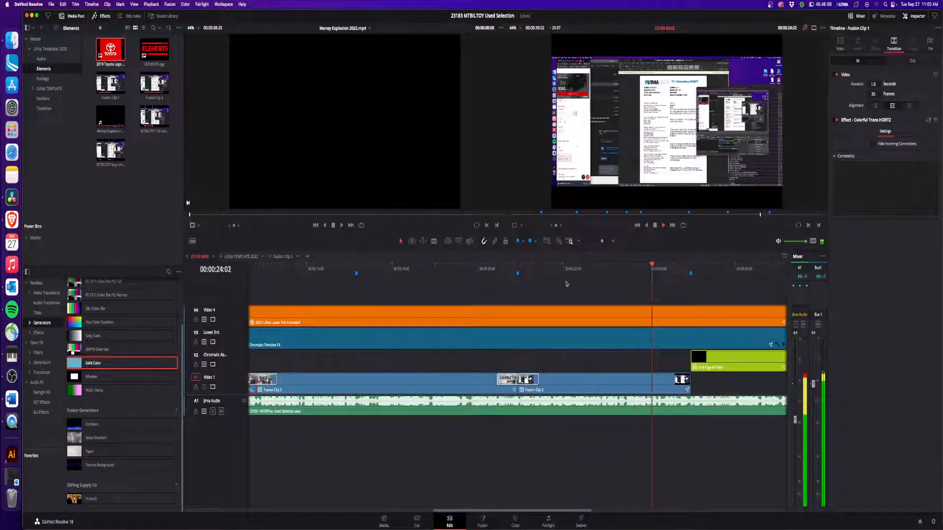
{"action": "key", "text": "space"}
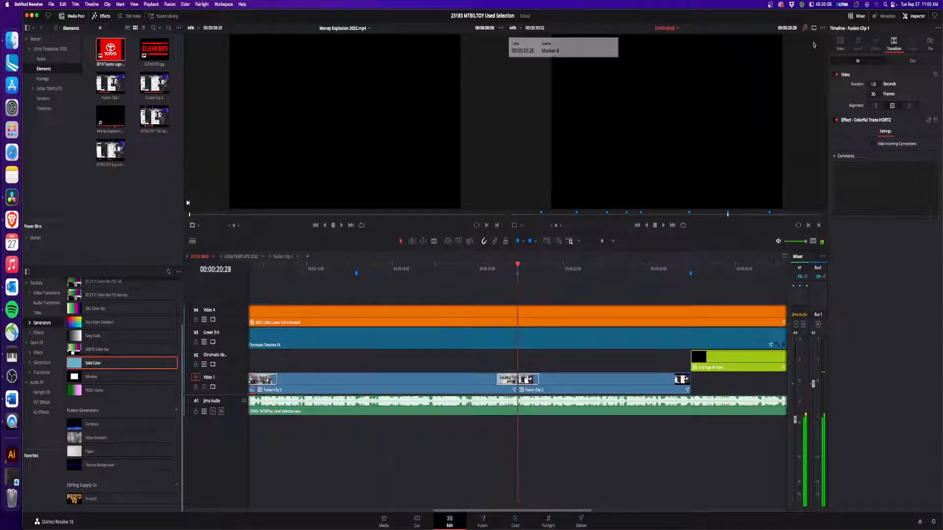
- Open the last Fusion Clip 2 in Fusion and display the animation curves of all selected tools in the Spline editor
{"action": "right_click", "coordinate": [599, 381]}
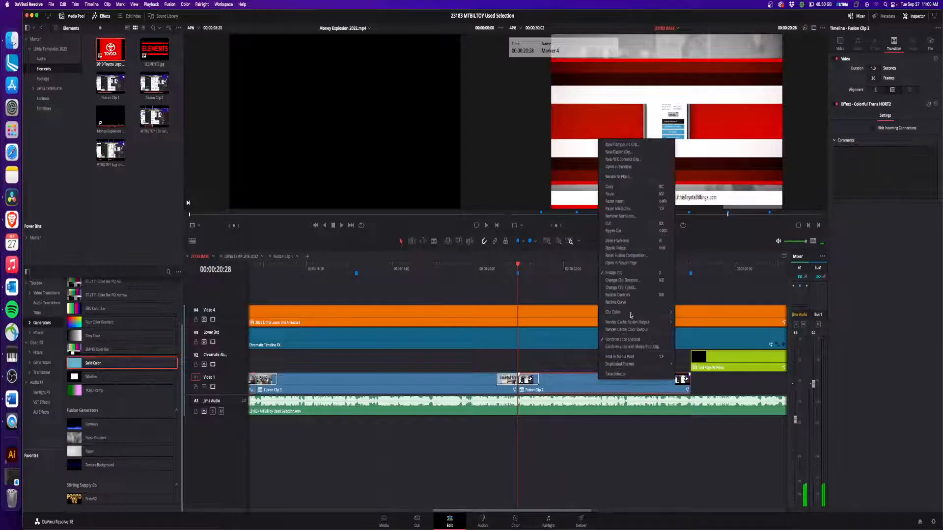
{"action": "left_click", "coordinate": [629, 266]}
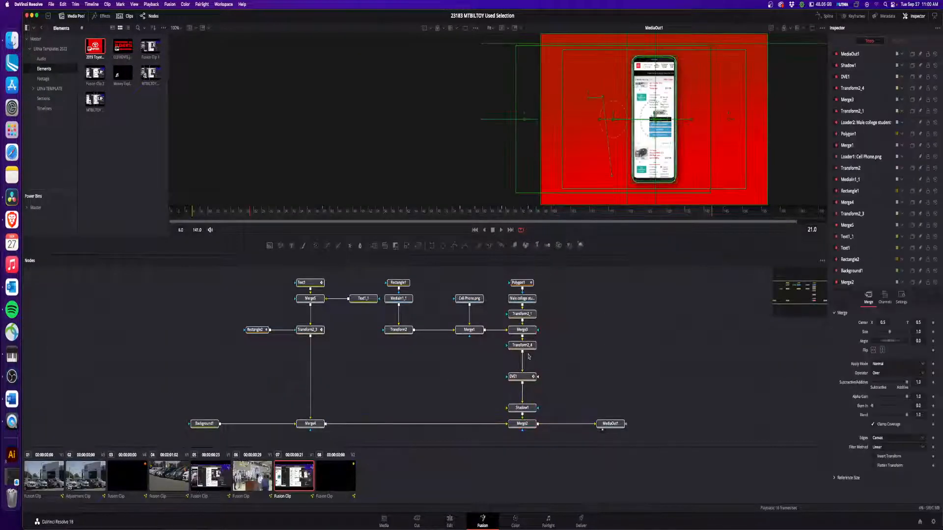
{"action": "left_click", "coordinate": [825, 16]}
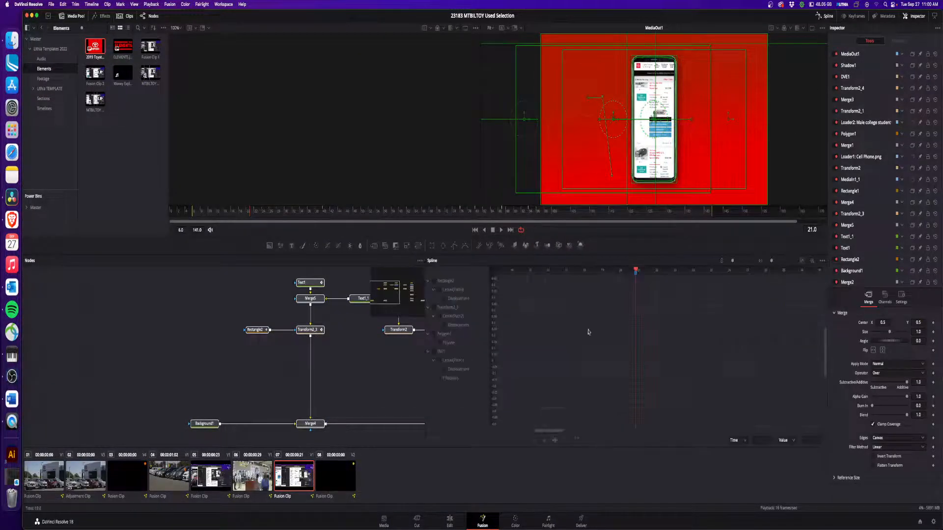
{"action": "left_click", "coordinate": [822, 260]}
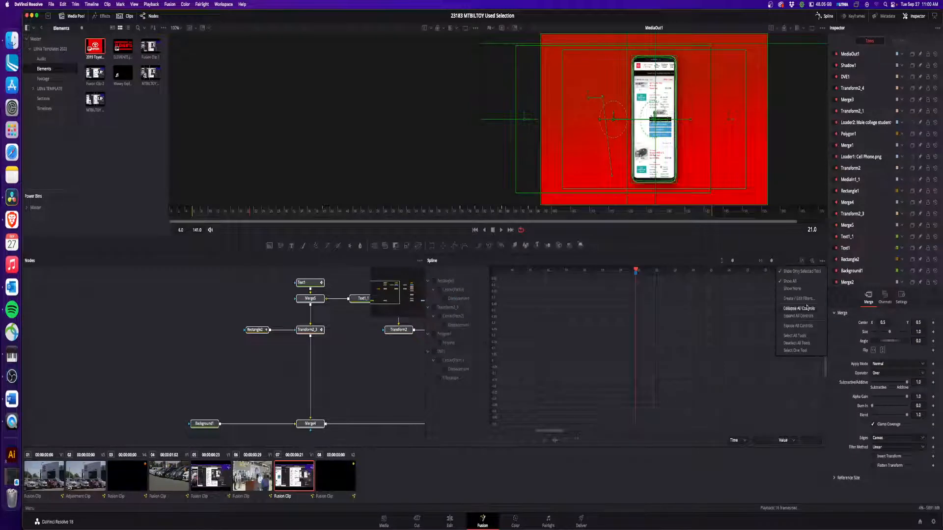
{"action": "left_click", "coordinate": [799, 336]}
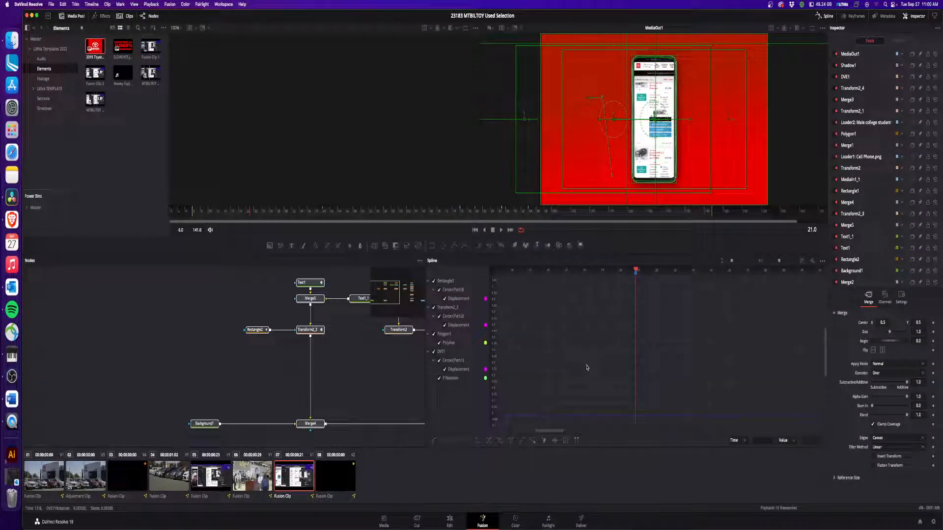
{"action": "key", "text": "super+f"}
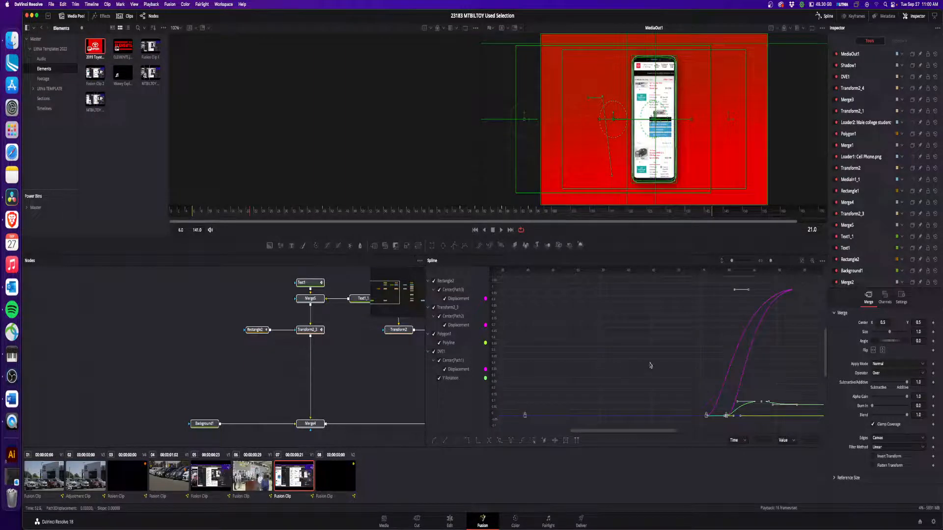
- Shift the selected keyframes earlier with negative T Offset values, starting with -30, until the animation begins at the playhead on frame 21
{"action": "scroll", "coordinate": [651, 363], "scroll_direction": "down", "scroll_amount": 4}
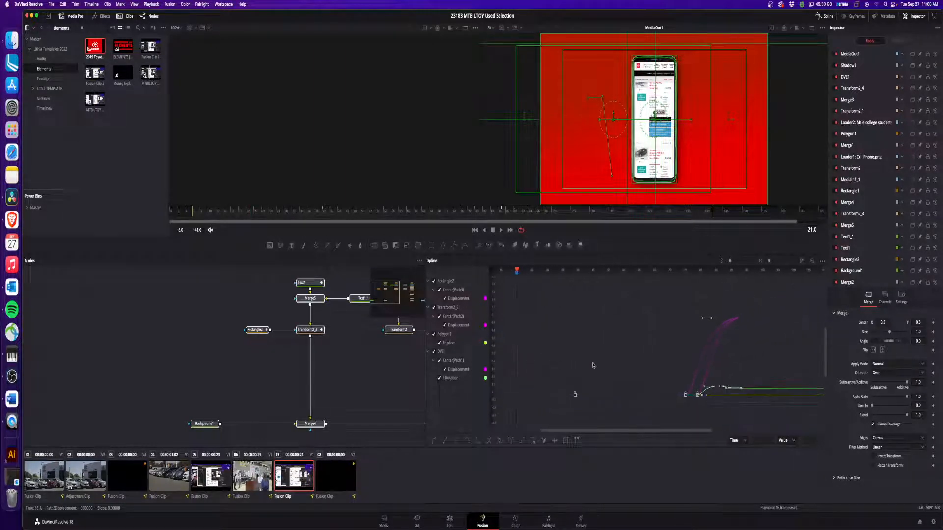
{"action": "scroll", "coordinate": [684, 358], "scroll_direction": "right", "scroll_amount": 2}
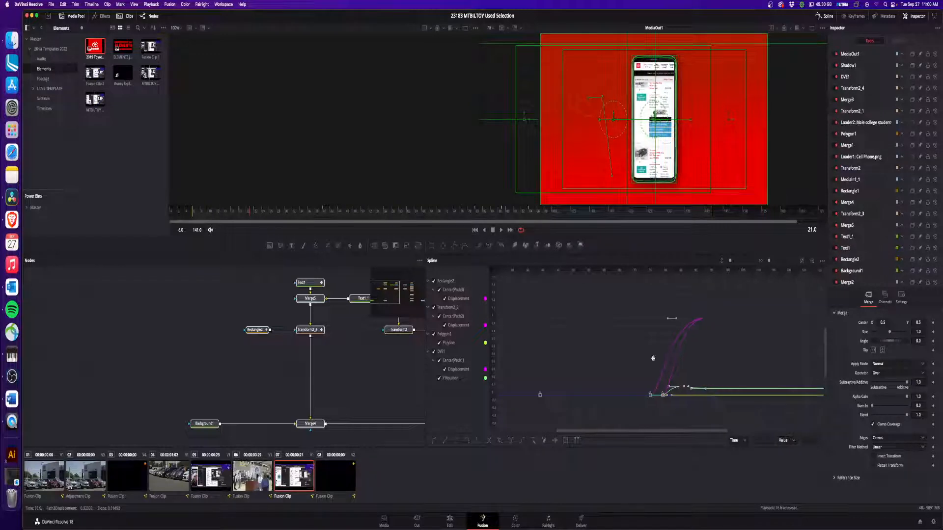
{"action": "scroll", "coordinate": [691, 359], "scroll_direction": "left", "scroll_amount": 2}
{"action": "left_click", "coordinate": [745, 441]}
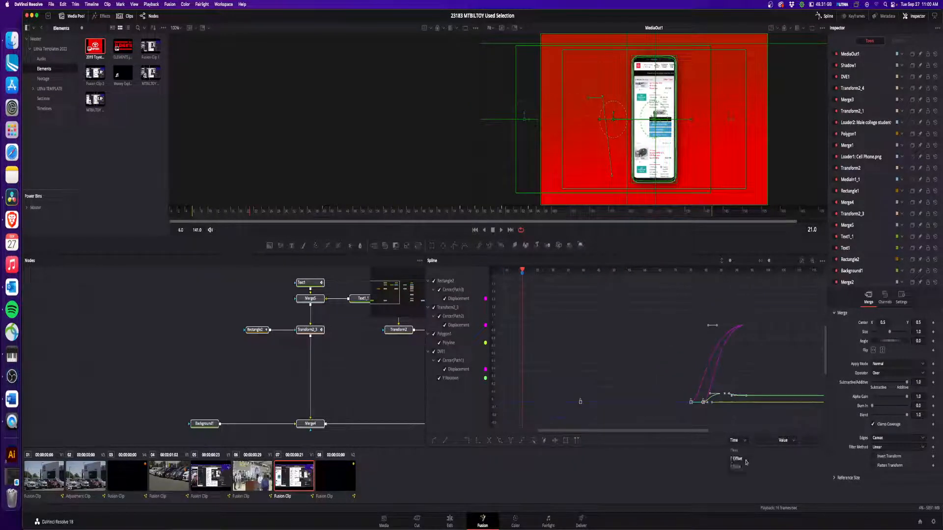
{"action": "left_click", "coordinate": [741, 459]}
{"action": "left_click", "coordinate": [761, 445]}
{"action": "type", "text": "-30"}
{"action": "key", "text": "Return"}
{"action": "type", "text": "-"}
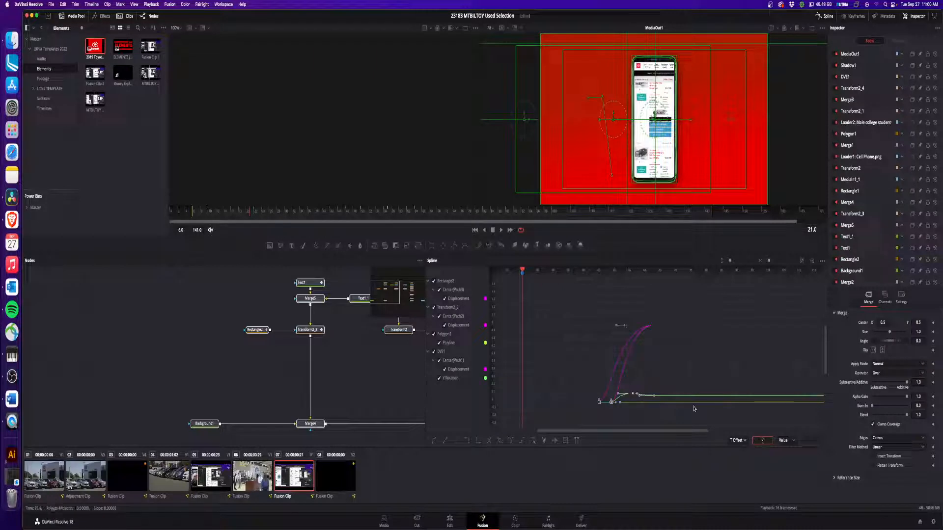
{"action": "type", "text": "20"}
{"action": "key", "text": "Return"}
{"action": "key", "text": "Return"}
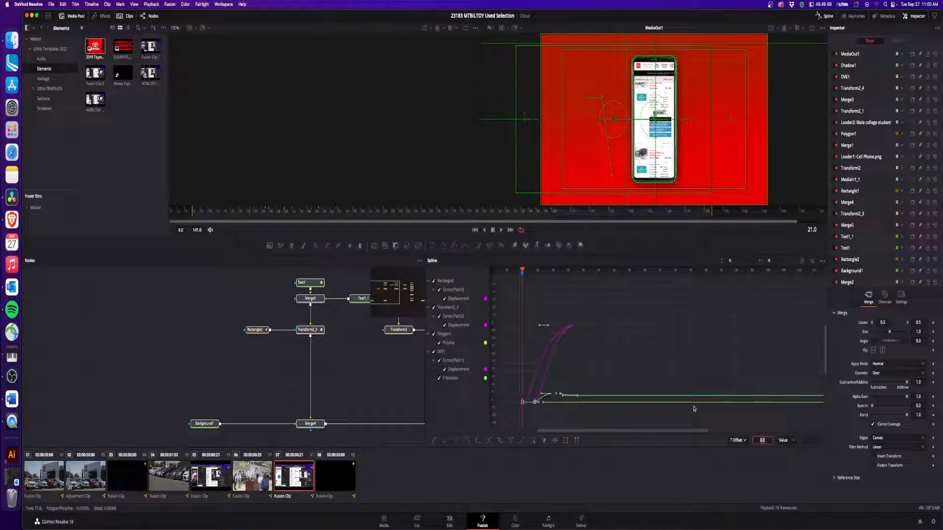
- Smooth the curves of the shifted keyframes and fit them in the Spline editor
{"action": "key", "text": "shift+s"}
{"action": "left_click", "coordinate": [539, 371]}
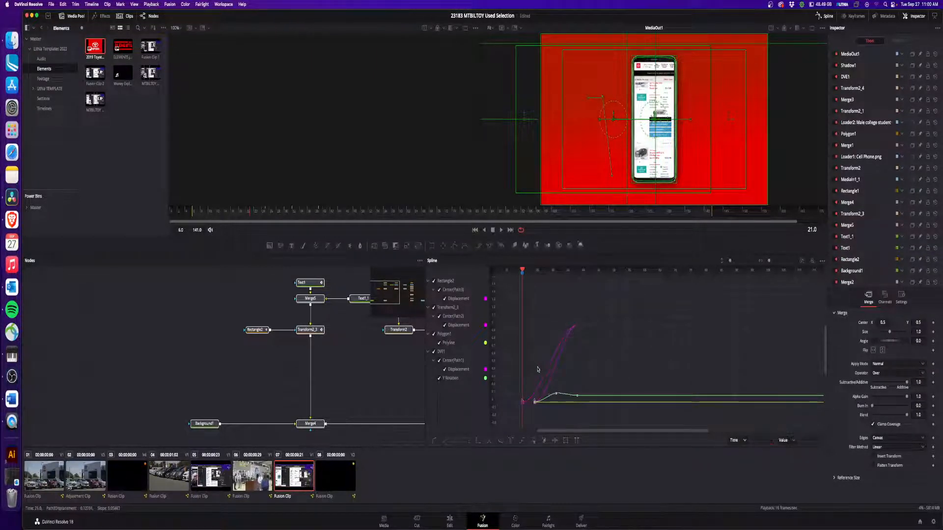
{"action": "key", "text": "super+f"}
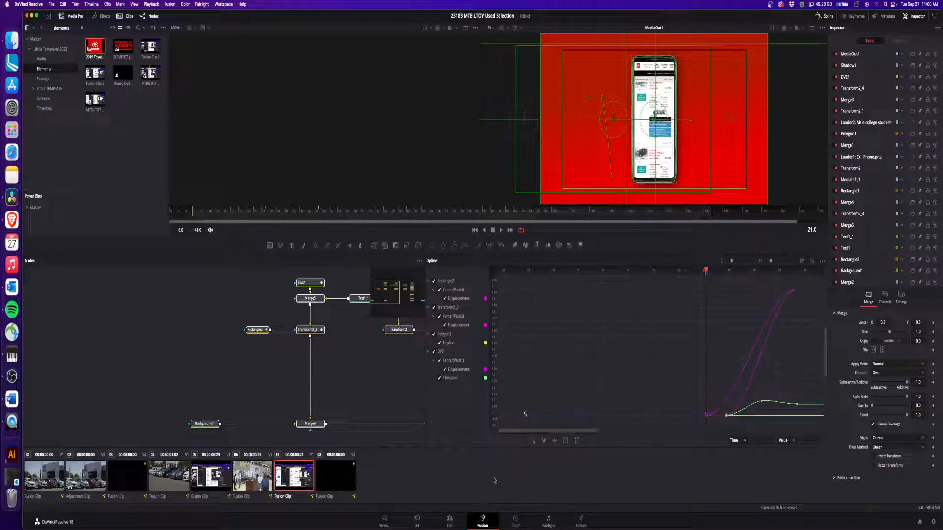
- Close the Spline editor, review the phone and $15,000 animation up to frame 53, and return to the edit timeline
{"action": "left_click", "coordinate": [824, 17]}
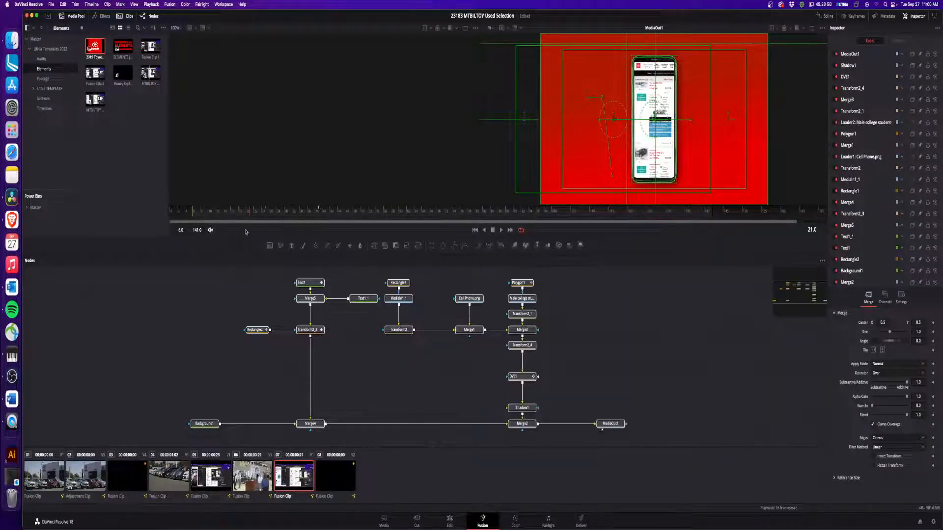
{"action": "left_click_drag", "start_coordinate": [256, 213], "coordinate": [374, 221]}
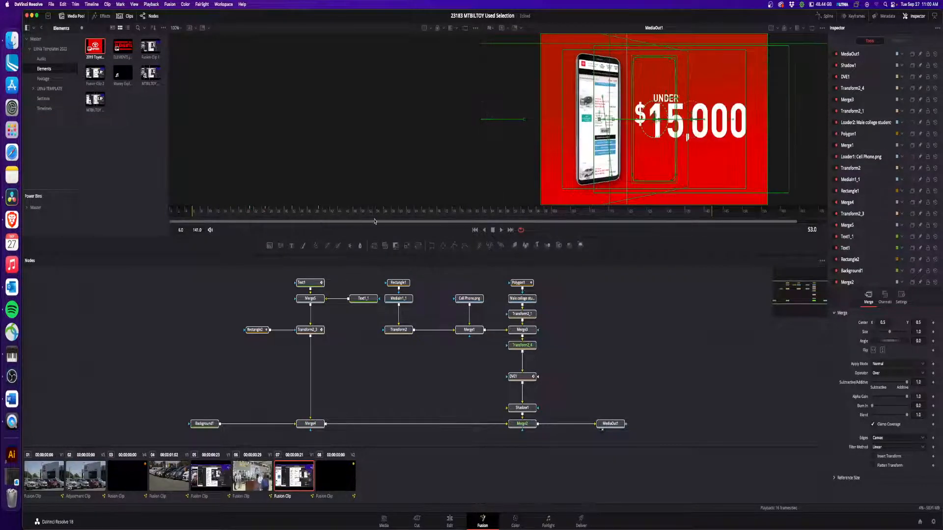
{"action": "left_click", "coordinate": [449, 521]}
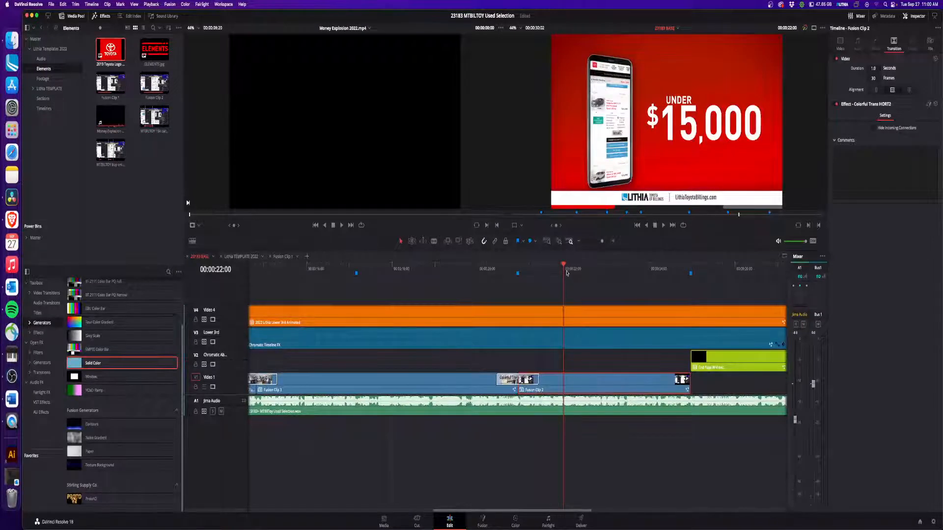
- Scrub the base timeline to 00:00:22:17 and open the last Fusion Clip 2 in its own timeline
{"action": "left_click_drag", "start_coordinate": [566, 273], "coordinate": [587, 267]}
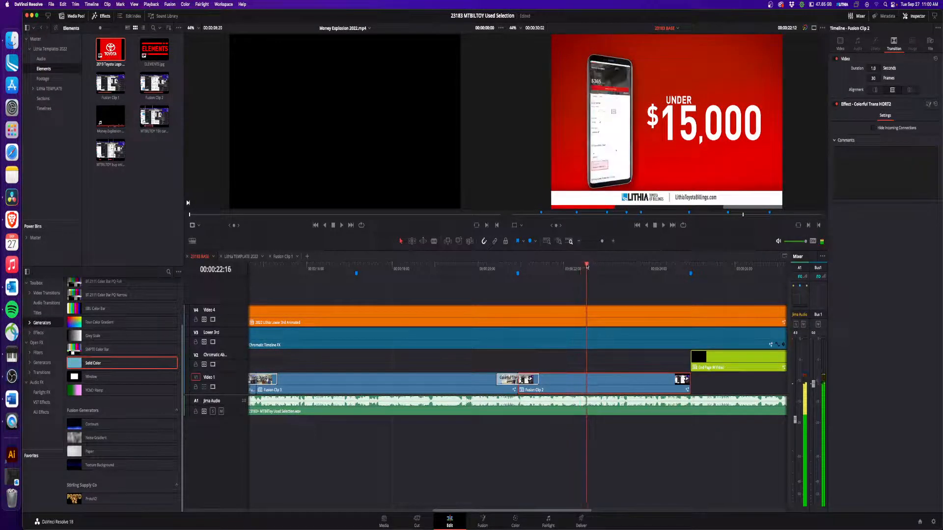
{"action": "right_click", "coordinate": [604, 383]}
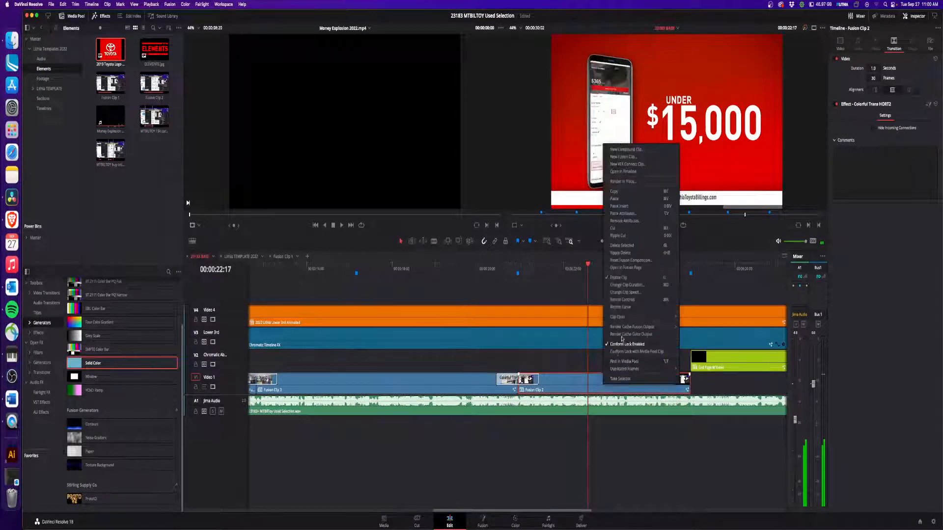
{"action": "left_click", "coordinate": [623, 172]}
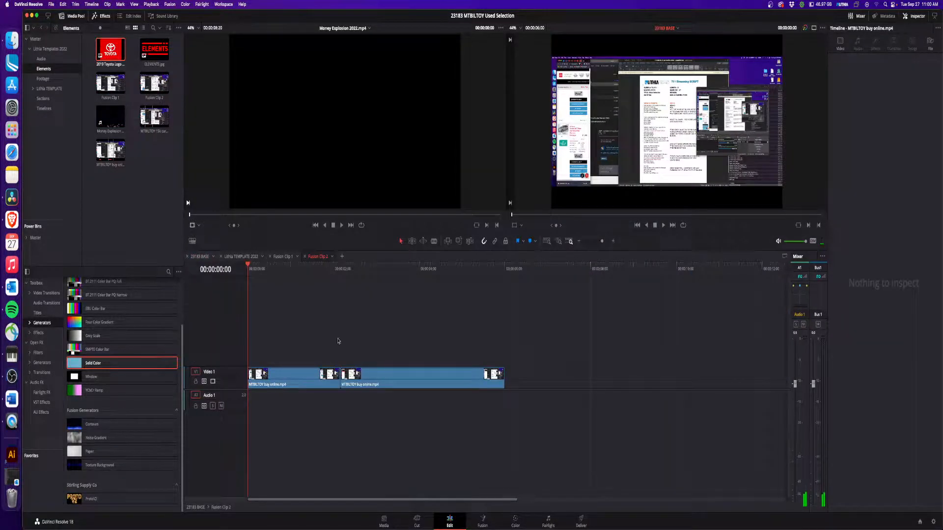
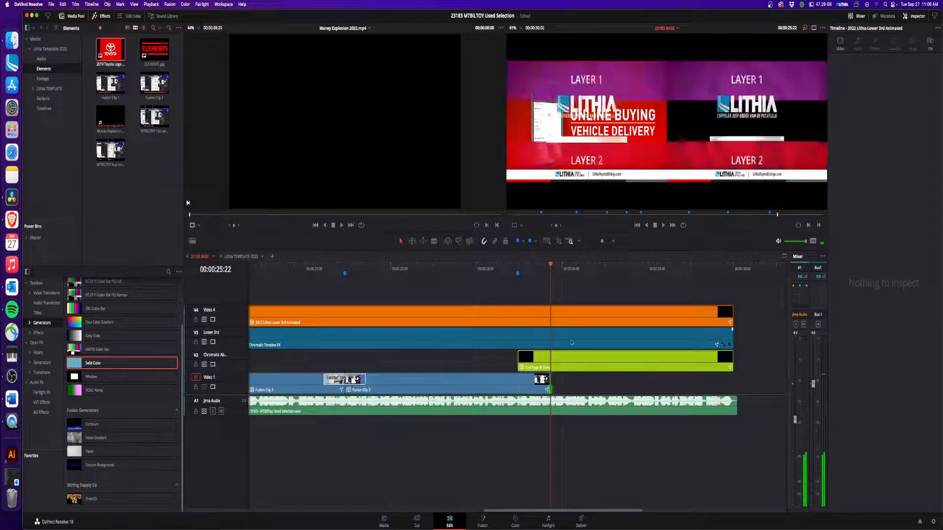
- Review the End Page W Video clip up to 00:00:26:27, show the Footage bin, and open the clip in its own timeline
{"action": "left_click", "coordinate": [579, 360]}
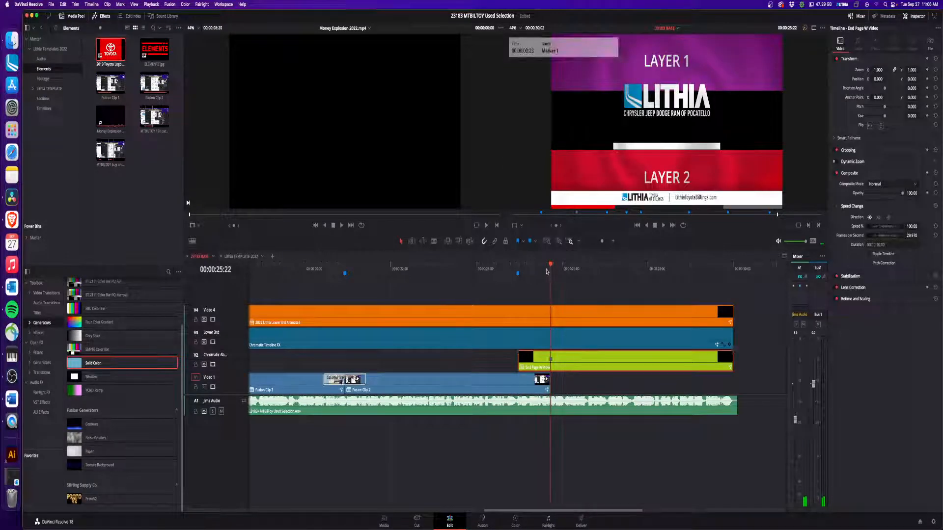
{"action": "key", "text": "space"}
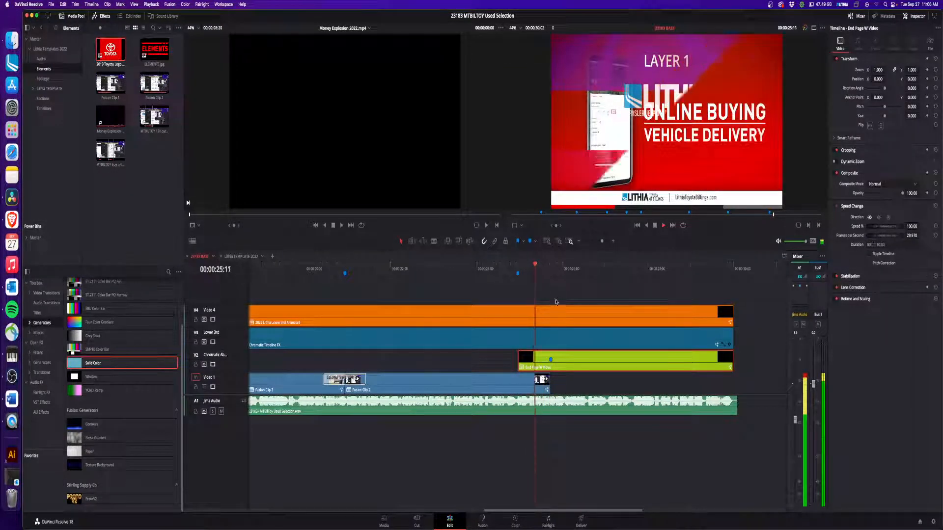
{"action": "left_click_drag", "start_coordinate": [556, 270], "coordinate": [600, 270]}
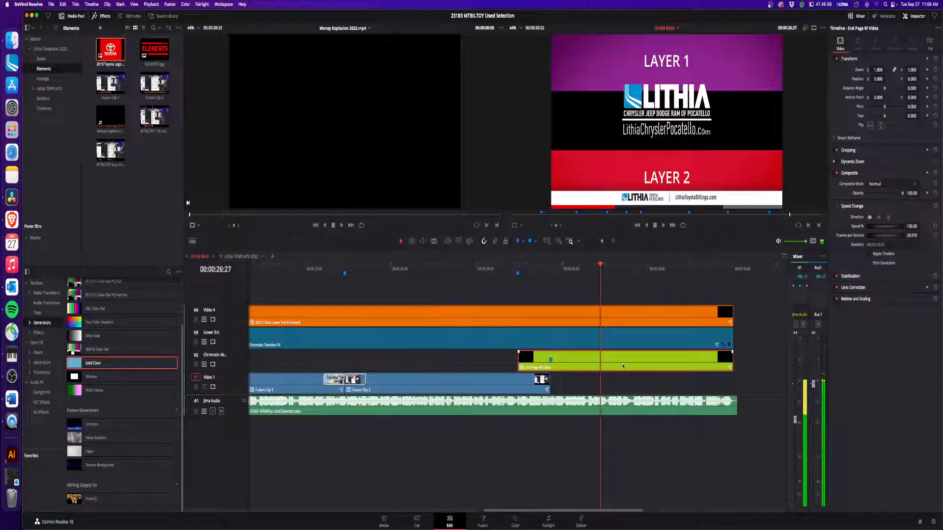
{"action": "left_click", "coordinate": [42, 79]}
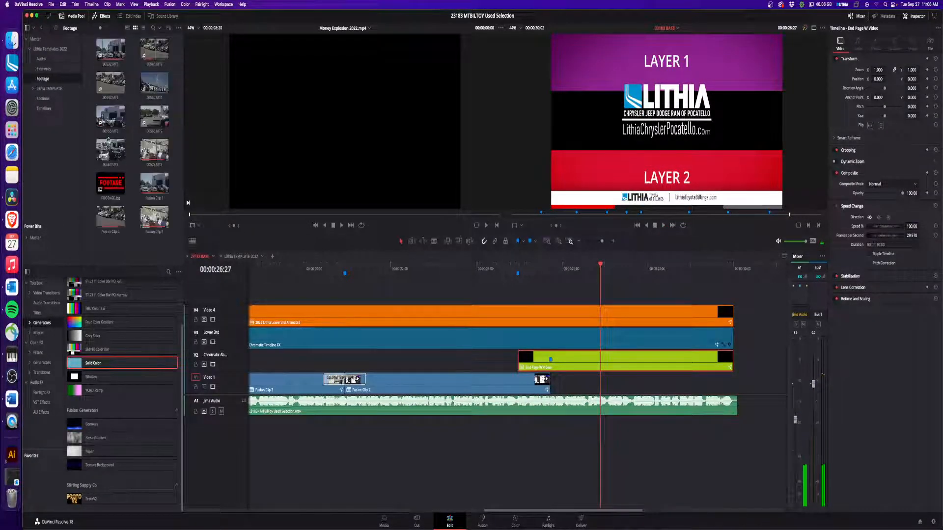
{"action": "right_click", "coordinate": [618, 340]}
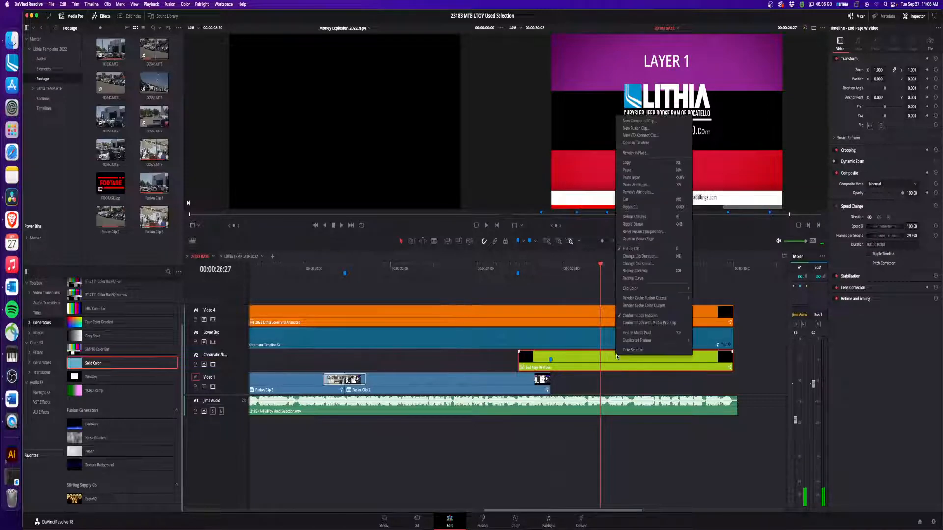
{"action": "left_click", "coordinate": [638, 151]}
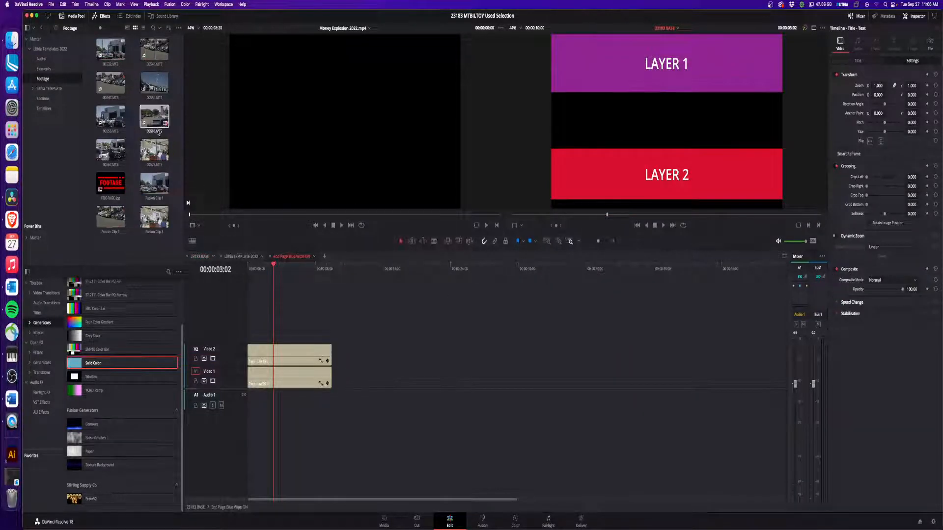
- Compare the footage in Fusion Clip 1 and 00555.MTS with the opening dealership shot in the 23183 BASE timeline
{"action": "left_click", "coordinate": [156, 193]}
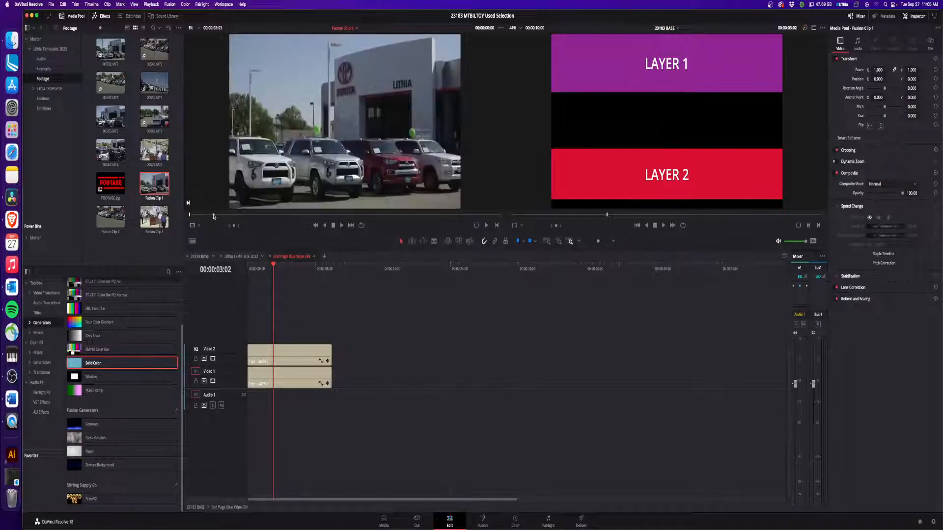
{"action": "left_click_drag", "start_coordinate": [212, 215], "coordinate": [233, 220]}
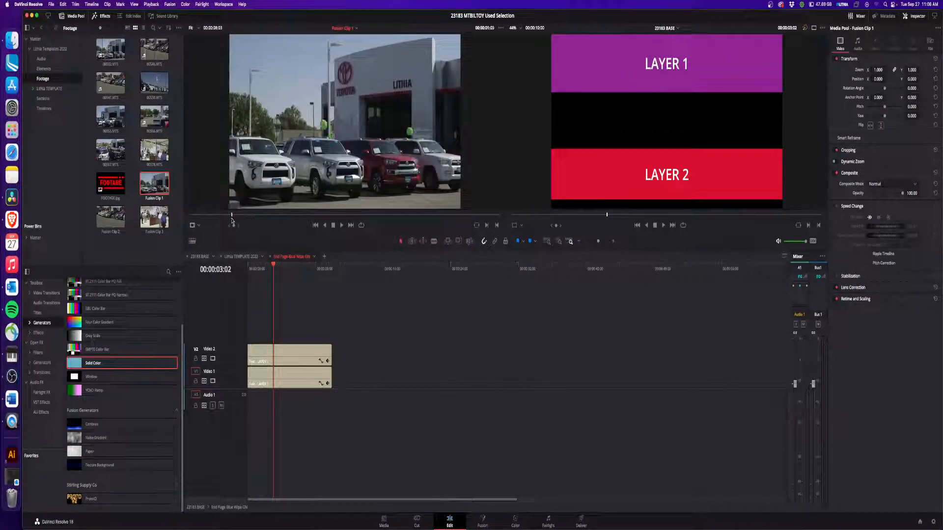
{"action": "left_click", "coordinate": [112, 125]}
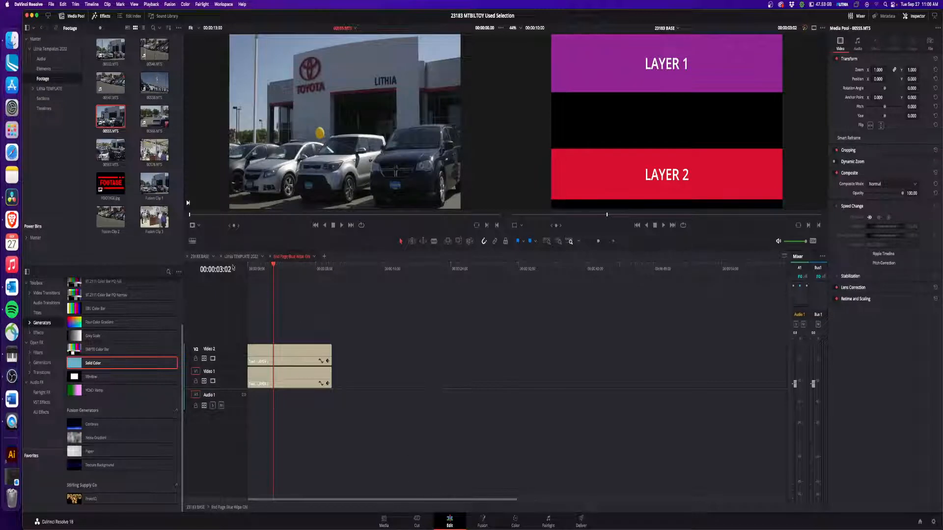
{"action": "left_click", "coordinate": [200, 256]}
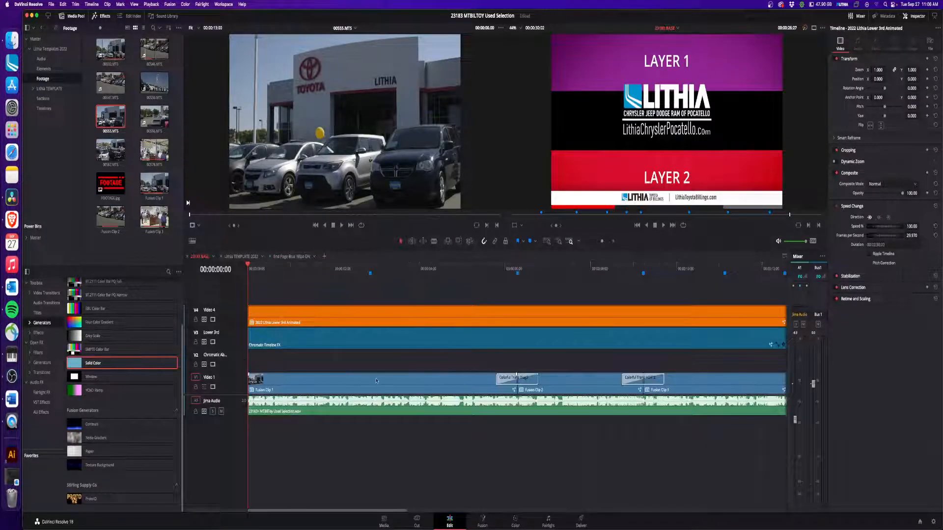
{"action": "key", "text": "space"}
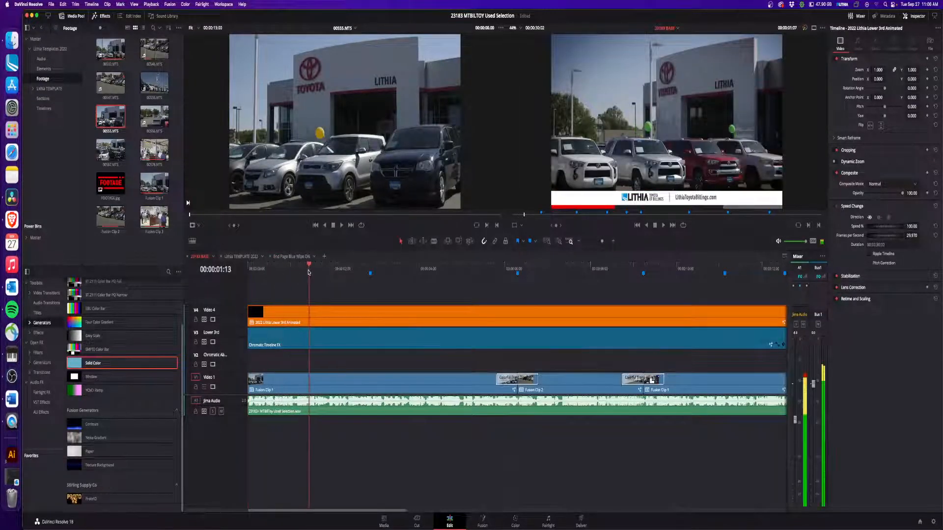
{"action": "left_click_drag", "start_coordinate": [308, 271], "coordinate": [316, 273]}
{"action": "left_click", "coordinate": [154, 184]}
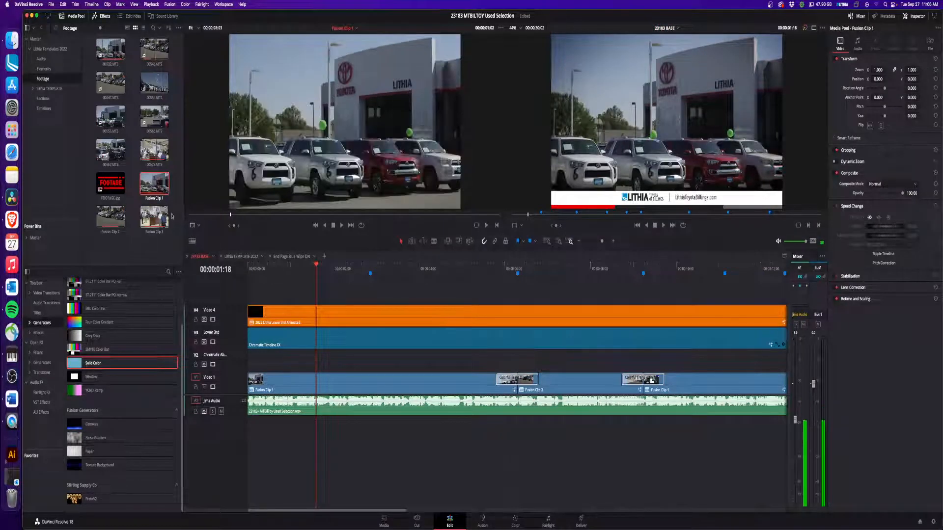
{"action": "double_click", "coordinate": [110, 116]}
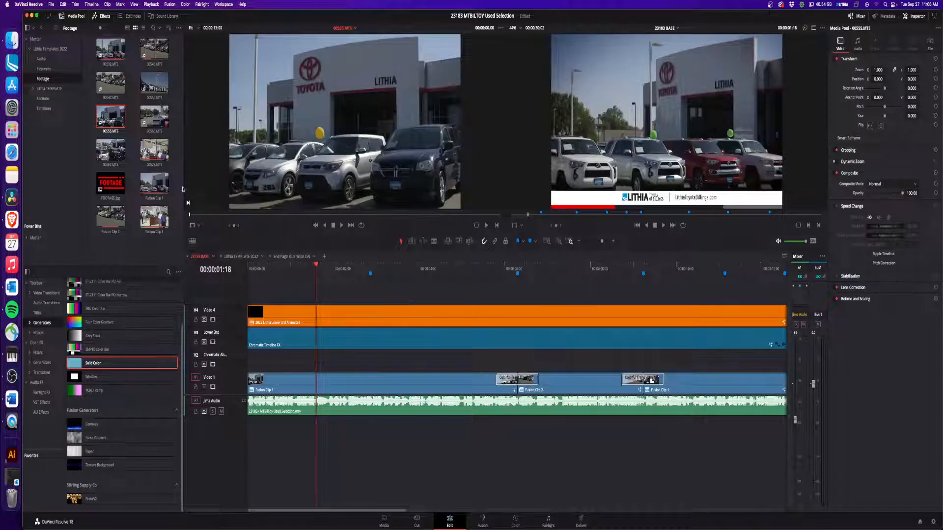
- Return to the end page's nested timeline and delete the LAYER 1 and LAYER 2 placeholder titles
{"action": "key", "text": "super+minus"}
{"action": "key", "text": "super+minus"}
{"action": "left_click", "coordinate": [544, 272]}
{"action": "key", "text": "super+equal"}
{"action": "key", "text": "super+equal"}
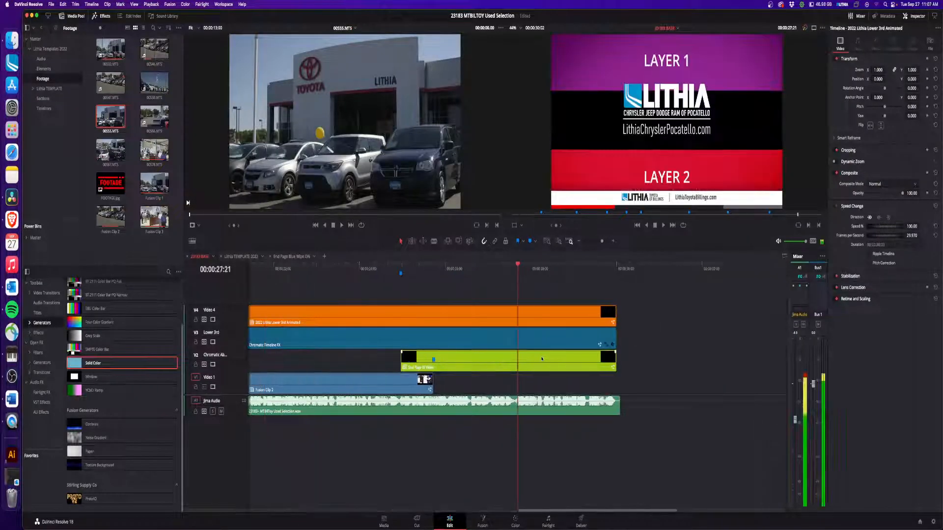
{"action": "left_click", "coordinate": [298, 257]}
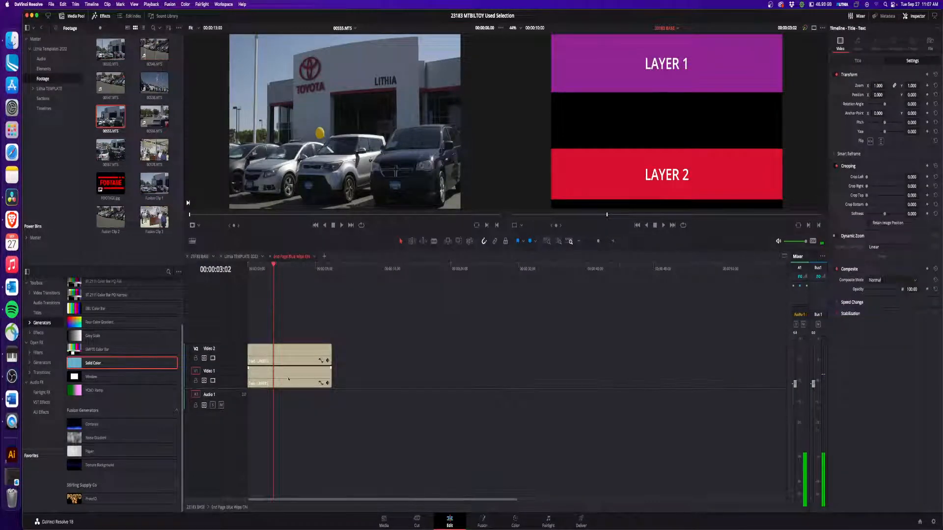
{"action": "left_click_drag", "start_coordinate": [330, 337], "coordinate": [299, 375]}
{"action": "key", "text": "Delete"}
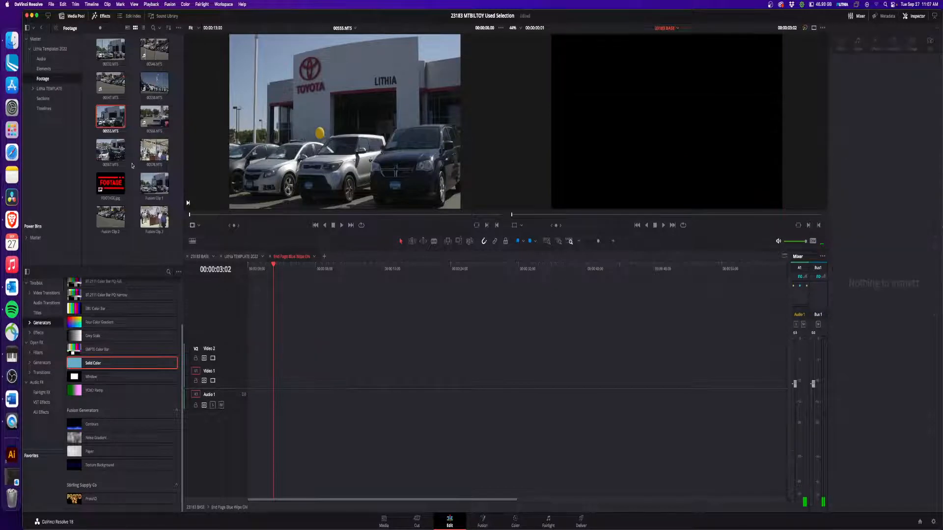
- Place only the video of a 00555.MTS section at the start of Video 1 and extend its end past 10 seconds
{"action": "left_click_drag", "start_coordinate": [214, 215], "coordinate": [241, 369]}
{"action": "key", "text": "i"}
{"action": "key", "text": "o"}
{"action": "key", "text": "super+z"}
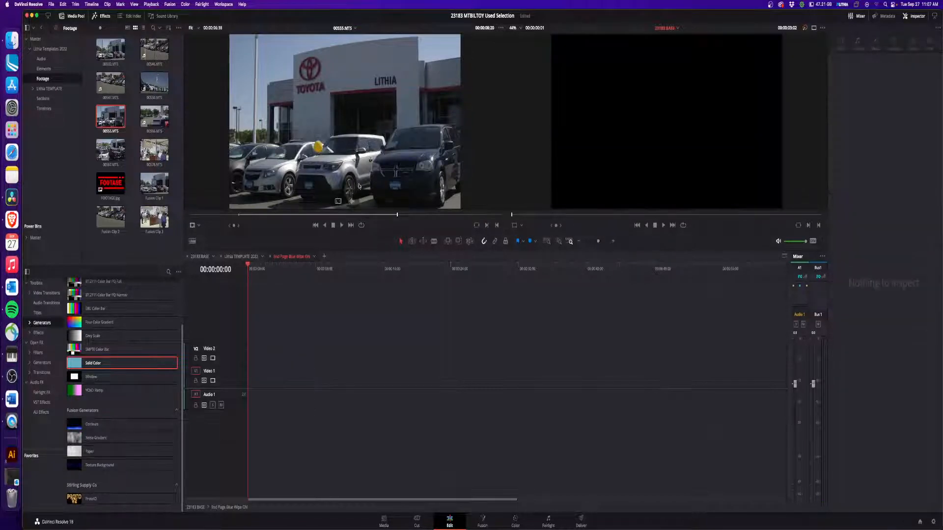
{"action": "left_click_drag", "start_coordinate": [338, 202], "coordinate": [242, 383]}
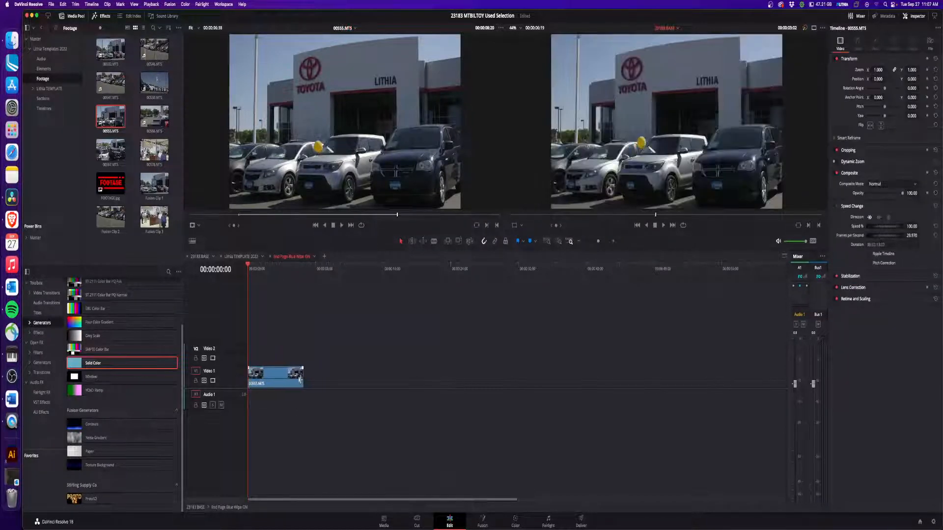
{"action": "left_click_drag", "start_coordinate": [301, 377], "coordinate": [342, 376]}
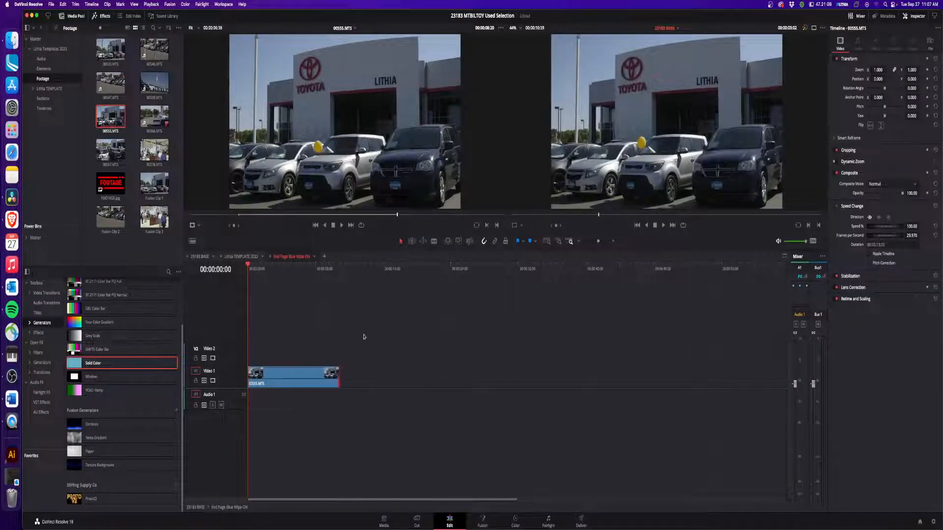
- Return to the 23183 BASE timeline and trim the animated lower third on Video 4 to end at 00:00:25:22
{"action": "left_click", "coordinate": [201, 256]}
{"action": "left_click_drag", "start_coordinate": [516, 275], "coordinate": [433, 276]}
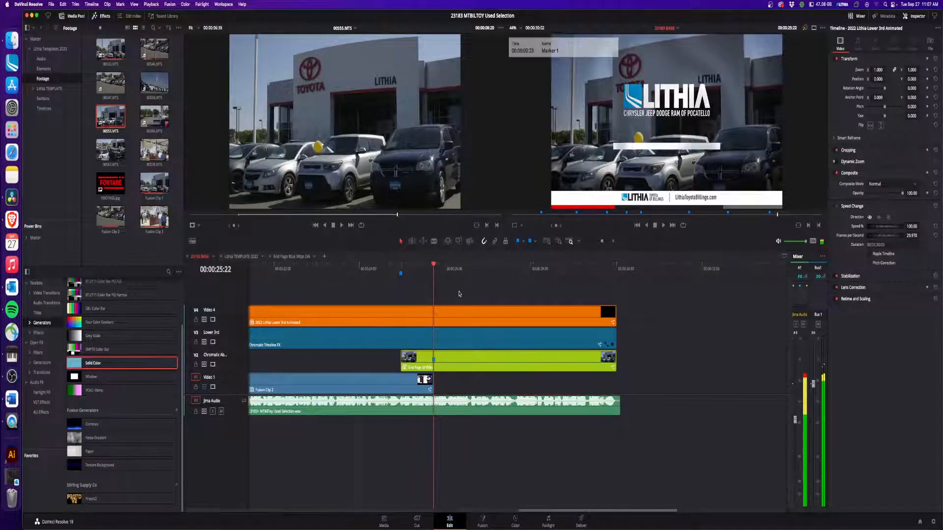
{"action": "left_click_drag", "start_coordinate": [614, 316], "coordinate": [432, 316]}
- Open the animated lower third in Fusion at frame 749 and bring up the nodes before its media output
{"action": "left_click", "coordinate": [401, 273]}
{"action": "right_click", "coordinate": [417, 316]}
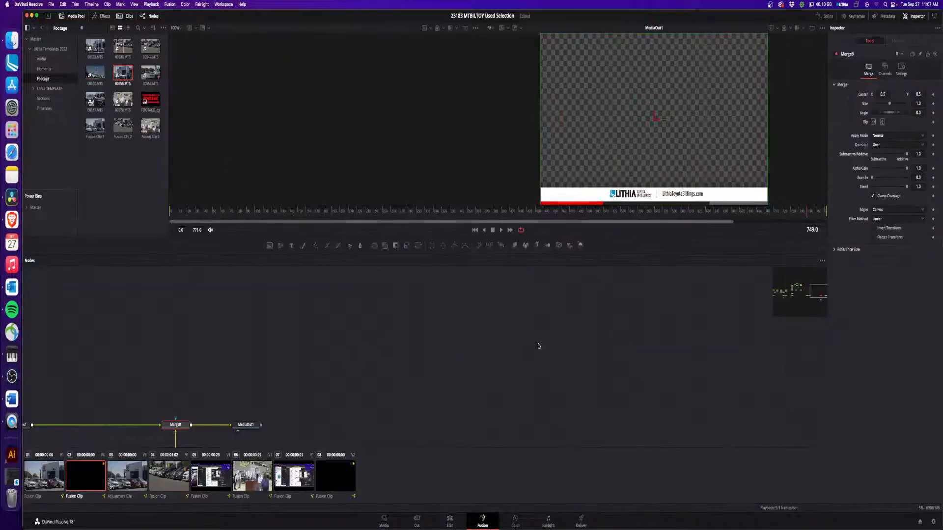
{"action": "left_click_drag", "start_coordinate": [817, 298], "coordinate": [801, 302]}
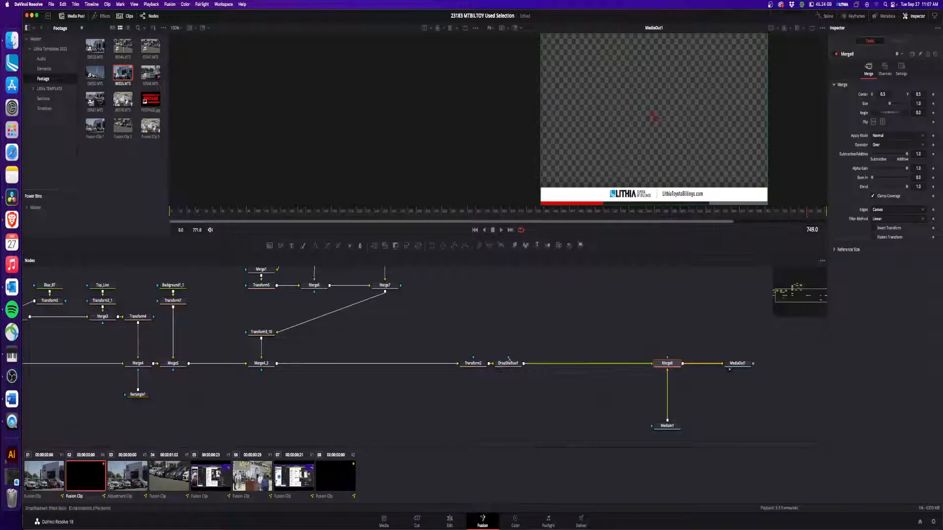
- Add a Transform after DropShadow1 and keyframe its Center from frame 749, with Y at 0.363 on frame 771
{"action": "left_click", "coordinate": [508, 363]}
{"action": "left_click", "coordinate": [418, 245]}
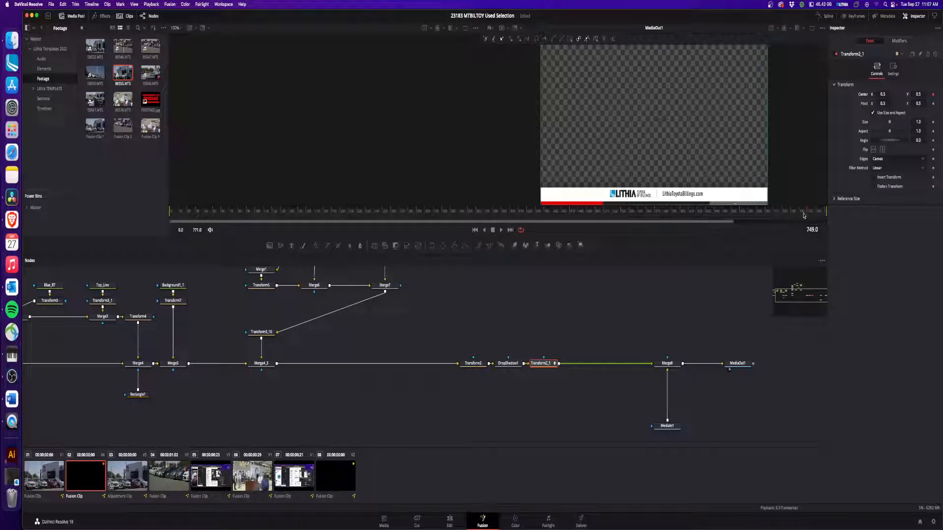
{"action": "left_click_drag", "start_coordinate": [818, 213], "coordinate": [826, 212]}
{"action": "mouse_move", "coordinate": [920, 95]}
{"action": "left_mouse_down"}
{"action": "mouse_move", "coordinate": [903, 94]}
{"action": "mouse_move", "coordinate": [918, 95]}
{"action": "left_mouse_up"}
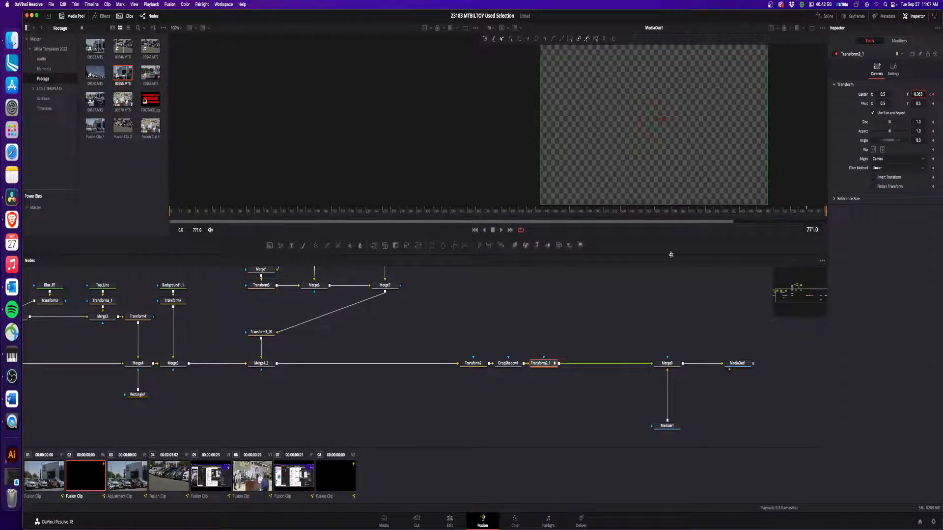
- Smooth the new Transform's displacement curve in the Spline editor, adjust its ease in, and close the editor
{"action": "left_click", "coordinate": [822, 15]}
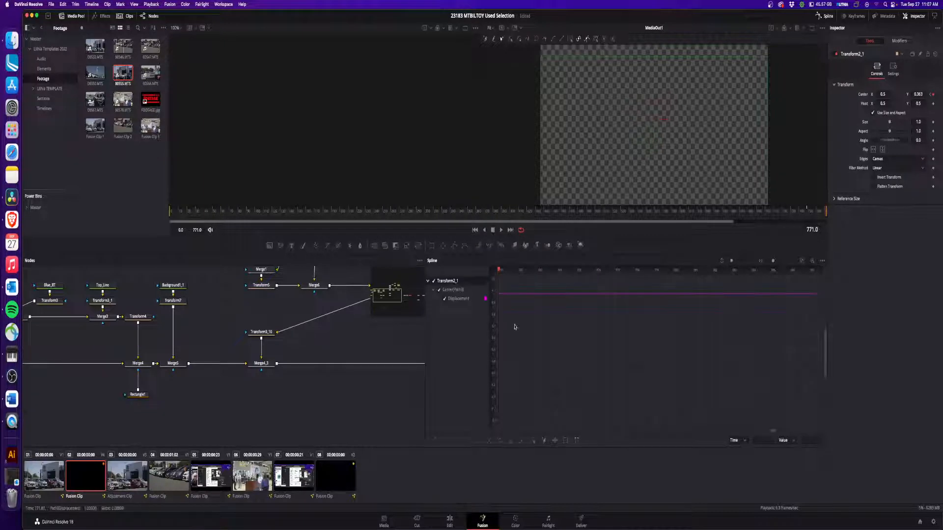
{"action": "key", "text": "super+a"}
{"action": "key", "text": "super+f"}
{"action": "key", "text": "f"}
{"action": "key", "text": "t"}
{"action": "left_click_drag", "start_coordinate": [765, 271], "coordinate": [797, 271]}
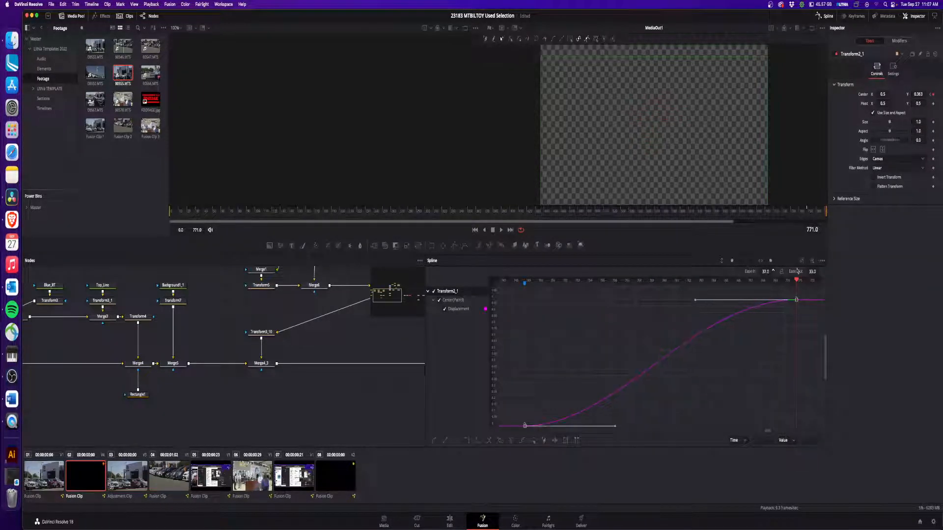
{"action": "left_click", "coordinate": [823, 16]}
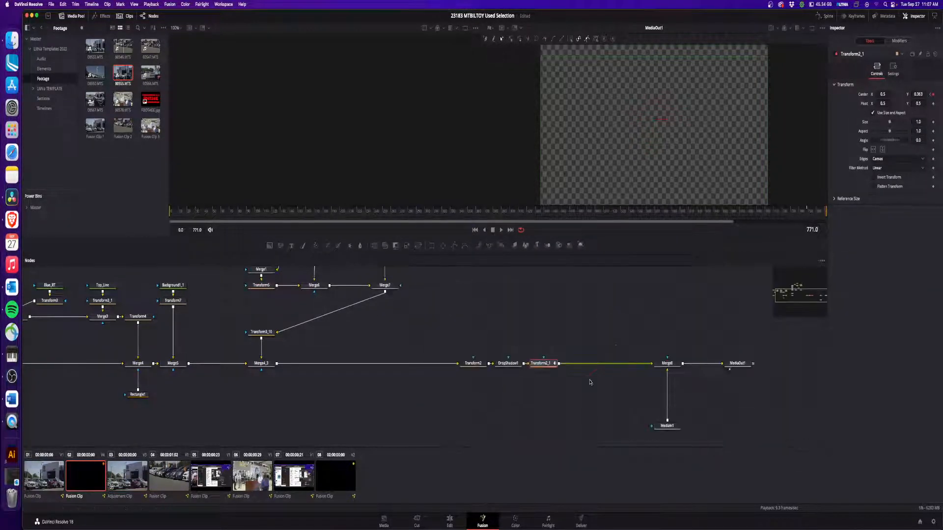
- Play back the end page section on the edit timeline and open the End Page W Video clip in Fusion
{"action": "left_click", "coordinate": [447, 523]}
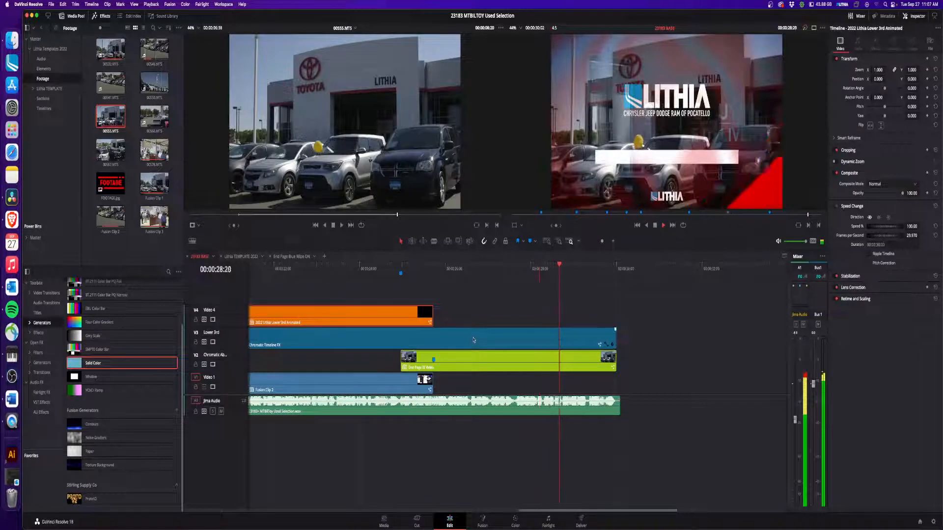
{"action": "left_click", "coordinate": [452, 270]}
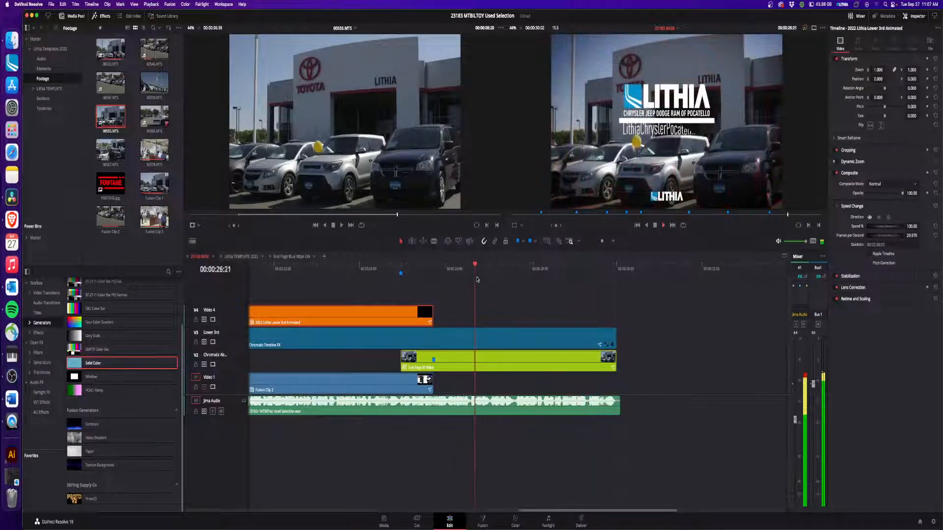
{"action": "right_click", "coordinate": [518, 362]}
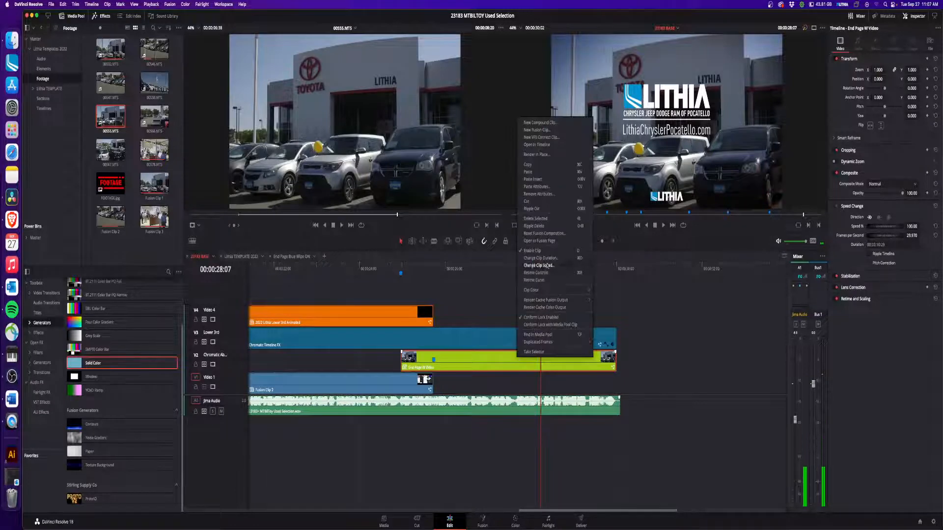
{"action": "left_click", "coordinate": [546, 241]}
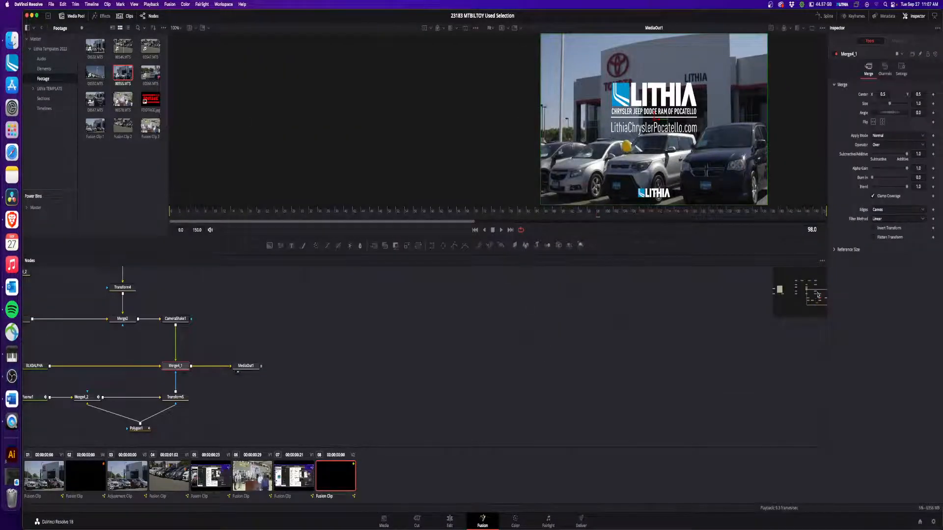
- Replace the store name text on the end page with TOYOTA OF BILLINGS
{"action": "left_click_drag", "start_coordinate": [818, 295], "coordinate": [796, 288]}
{"action": "left_click", "coordinate": [233, 355]}
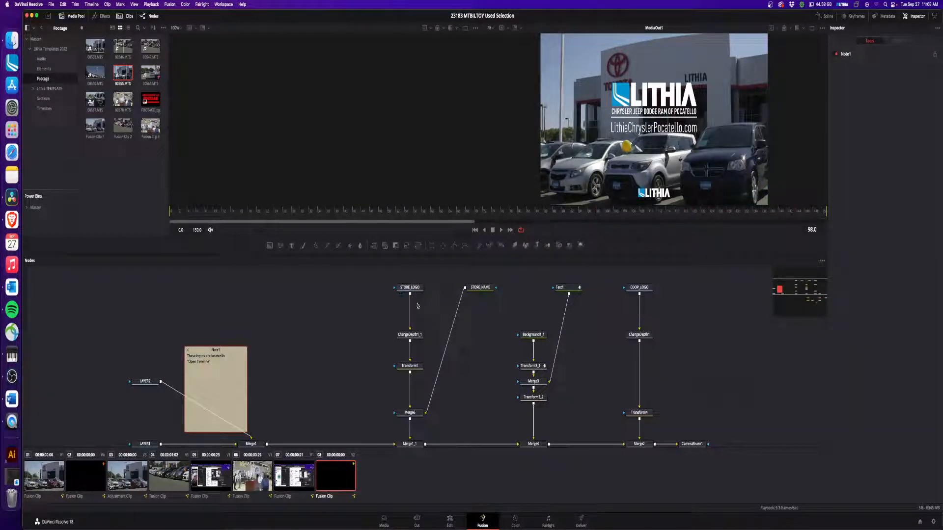
{"action": "left_click", "coordinate": [480, 288]}
{"action": "left_click", "coordinate": [853, 137]}
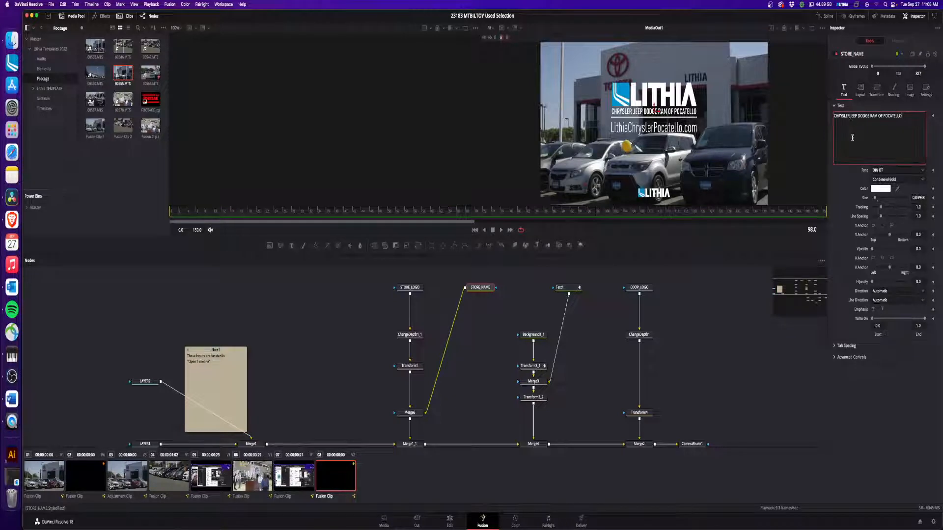
{"action": "key", "text": "super+a"}
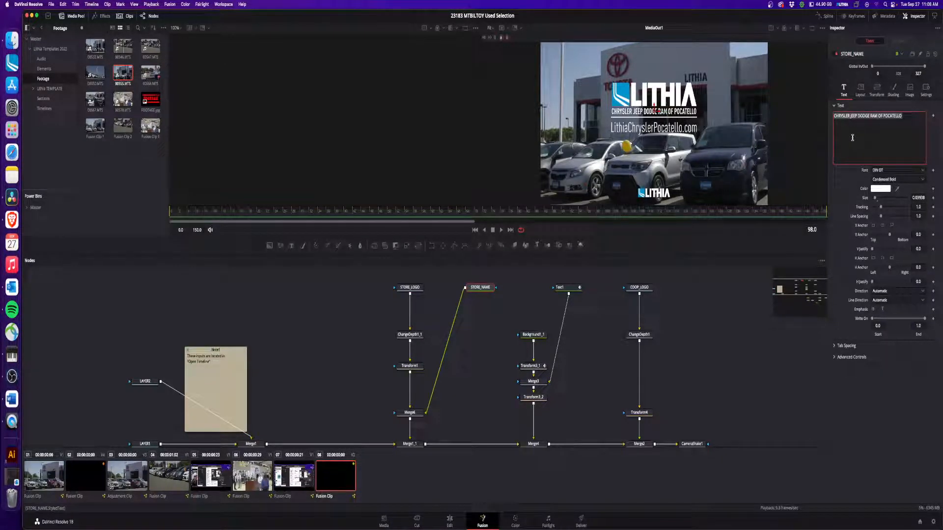
{"action": "type", "text": "TOYOTA"}
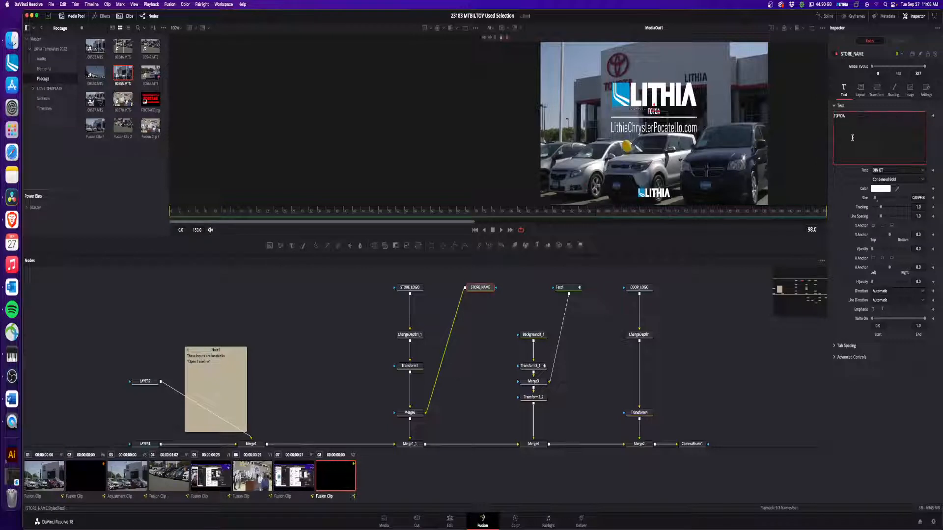
{"action": "key", "text": "BackSpace"}
{"action": "type", "text": "TA OF BILL"}
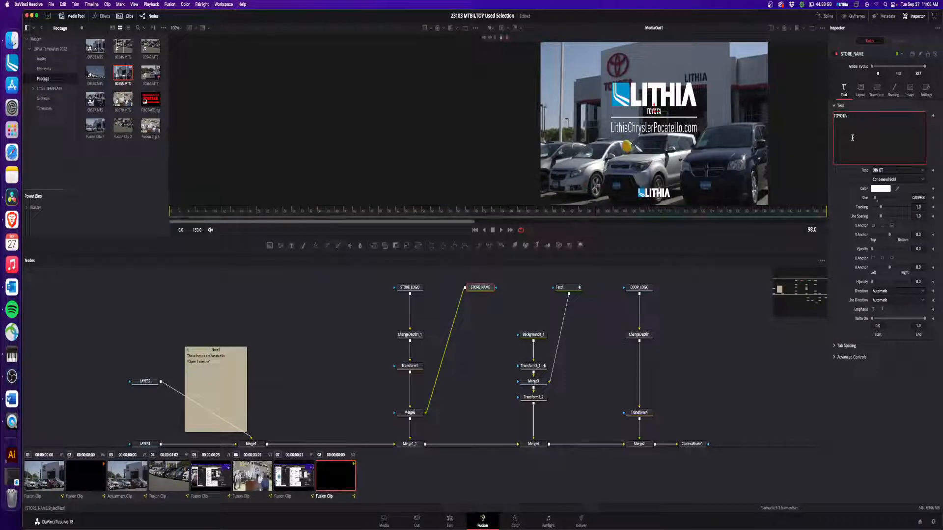
{"action": "type", "text": "INGS"}
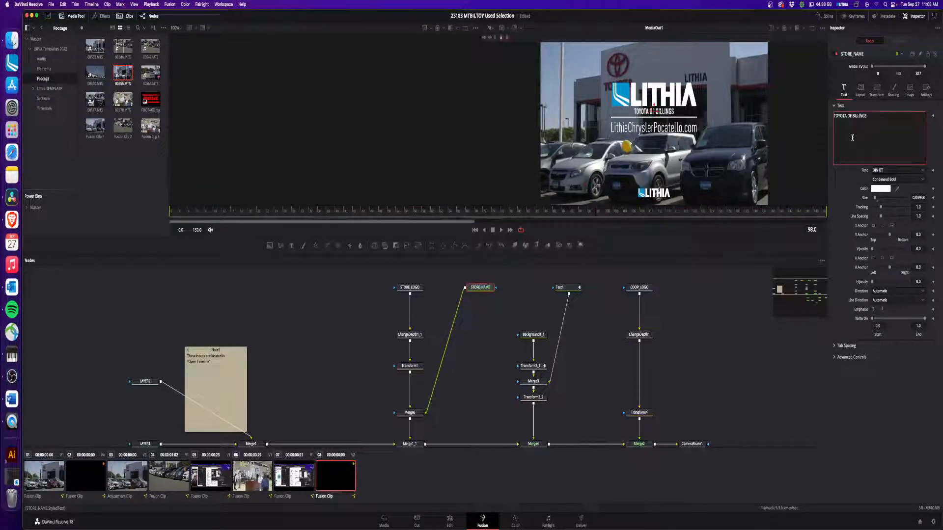
- Enlarge the store name to a size of about 0.084 and move the Lithia logo up clear of it
{"action": "left_click_drag", "start_coordinate": [874, 199], "coordinate": [939, 201]}
{"action": "left_click", "coordinate": [922, 198]}
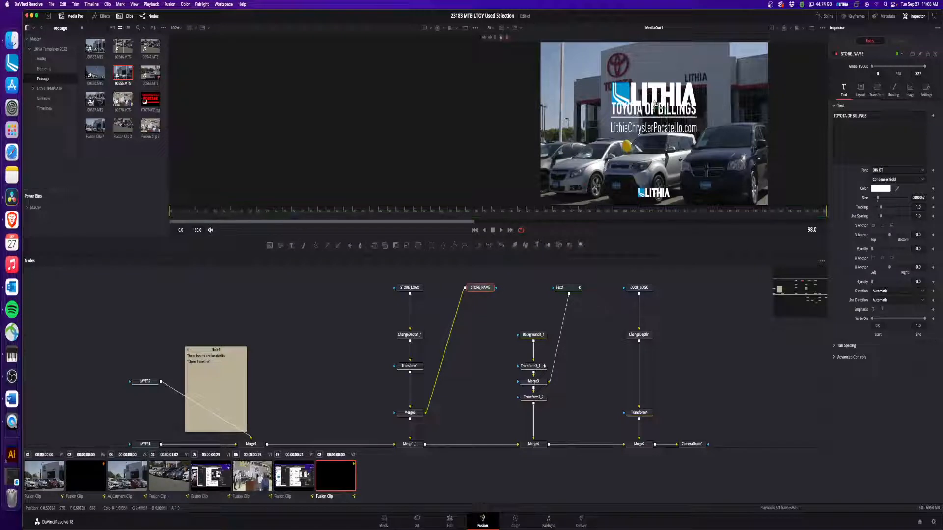
{"action": "left_click", "coordinate": [413, 366]}
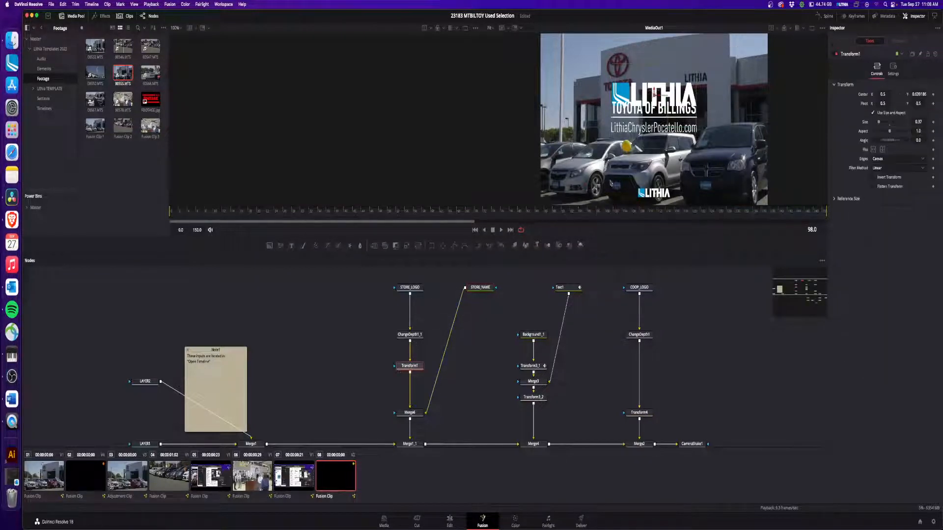
{"action": "left_click_drag", "start_coordinate": [654, 91], "coordinate": [655, 84]}
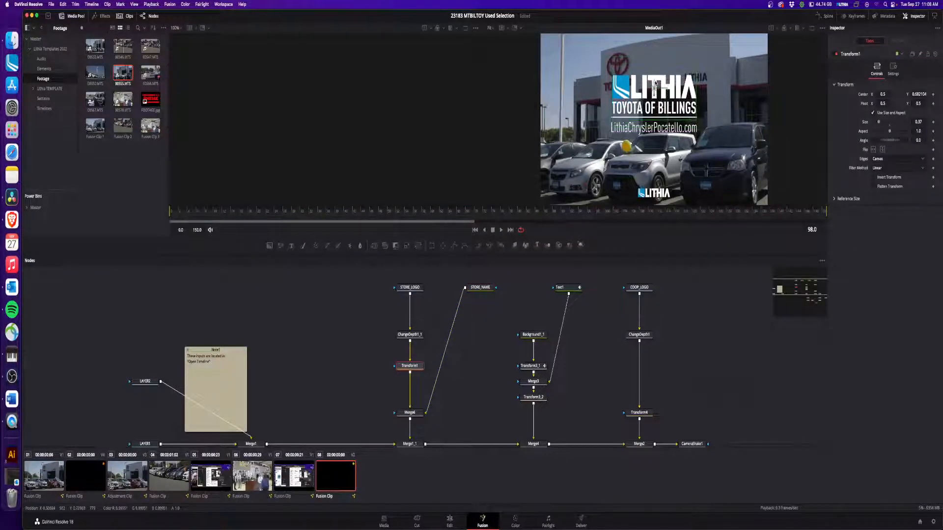
- Change the website text to LithiaToyotaBillings.com, enlarge it to a size of about 0.077, and save the project
{"action": "left_click", "coordinate": [570, 289]}
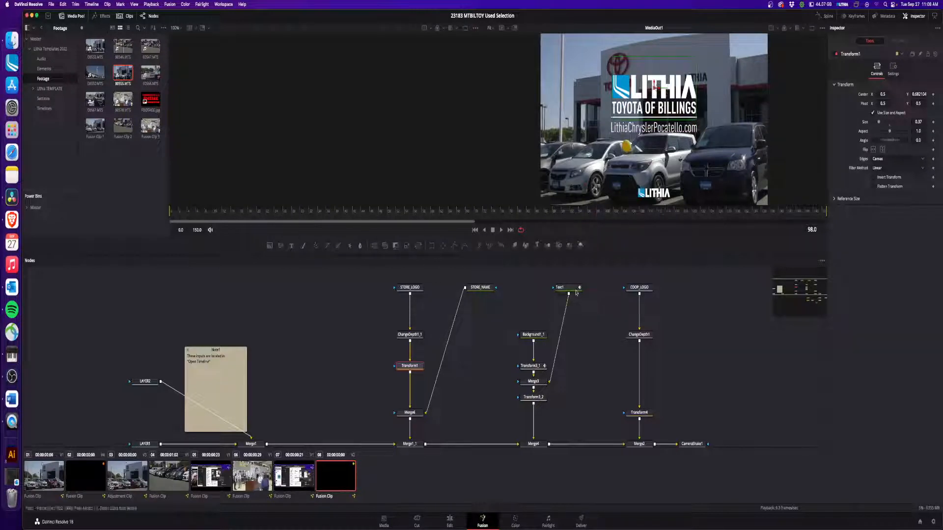
{"action": "left_click", "coordinate": [857, 141]}
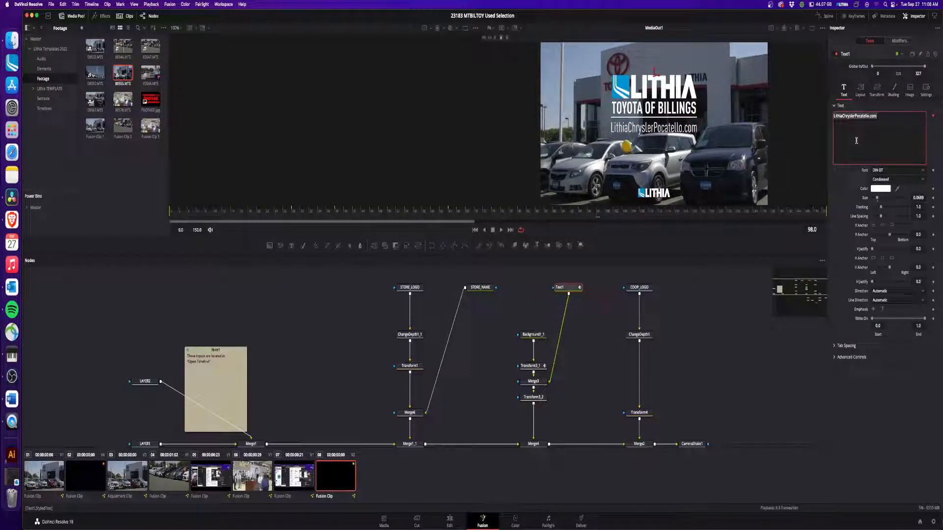
{"action": "key", "text": "super+a"}
{"action": "type", "text": "LithiaToyo"}
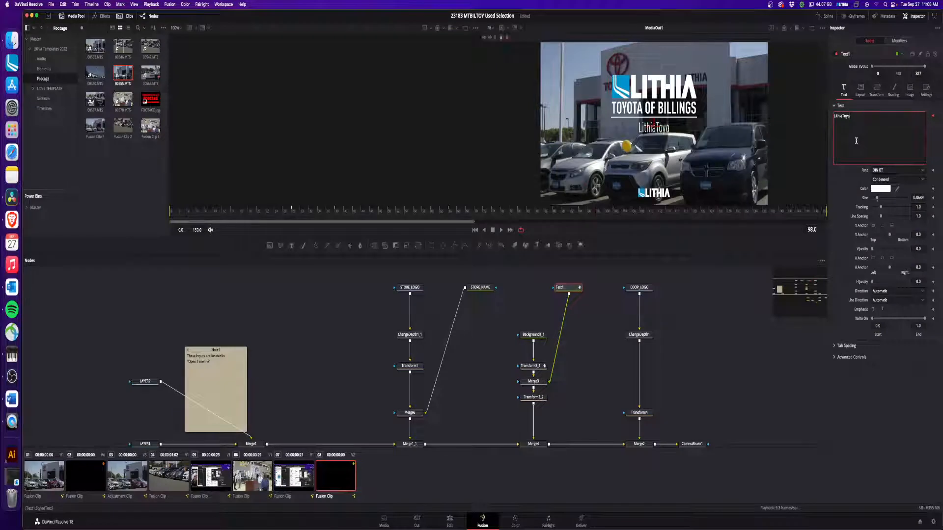
{"action": "type", "text": "taBillings.com"}
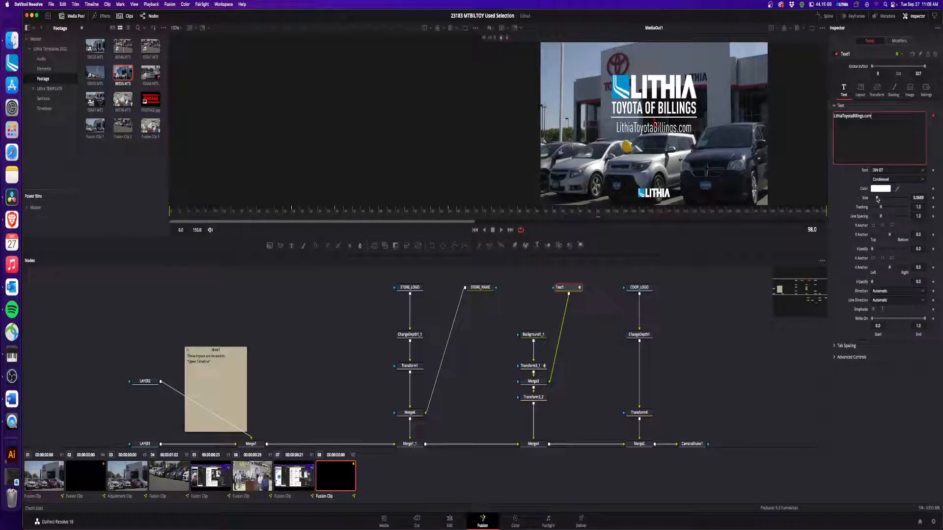
{"action": "mouse_move", "coordinate": [877, 197]}
{"action": "left_mouse_down"}
{"action": "mouse_move", "coordinate": [912, 198]}
{"action": "mouse_move", "coordinate": [869, 212]}
{"action": "left_mouse_up"}
{"action": "key", "text": "super+s"}
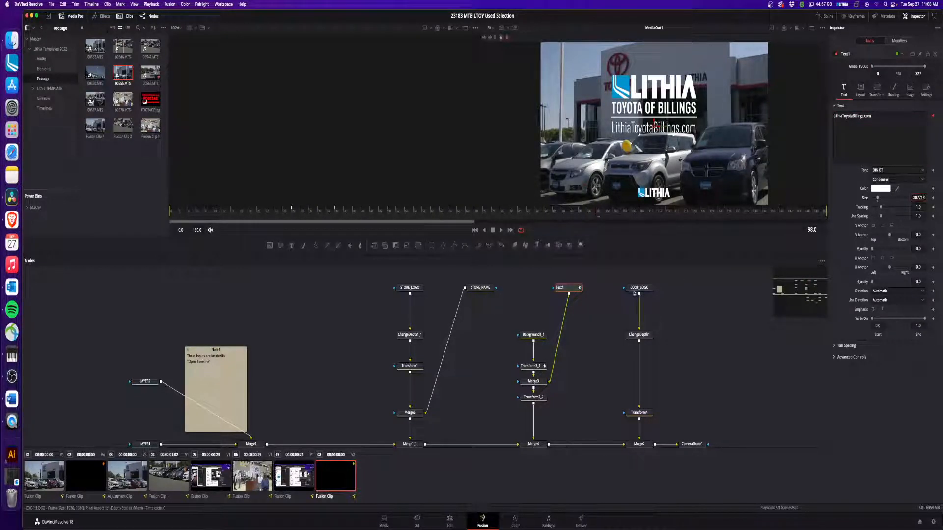
- Select the COOP_LOGO node and browse for a replacement image in the Graphics_TB folder on Edit 1
{"action": "left_click", "coordinate": [640, 288]}
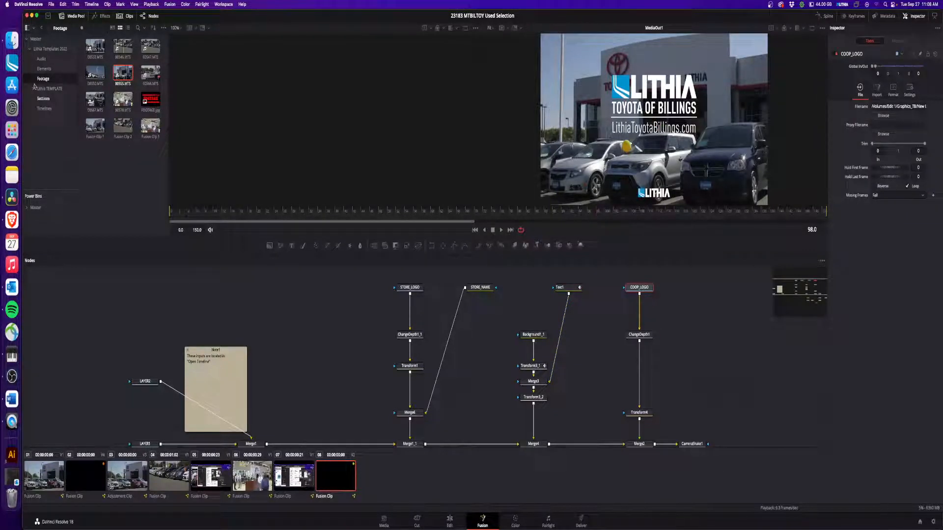
{"action": "left_click", "coordinate": [49, 71]}
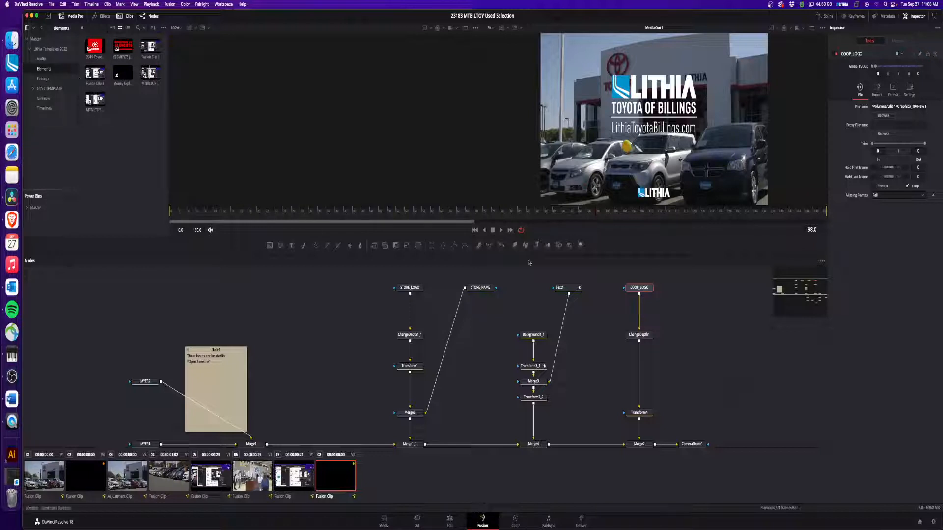
{"action": "left_click", "coordinate": [883, 116]}
{"action": "left_click", "coordinate": [314, 177]}
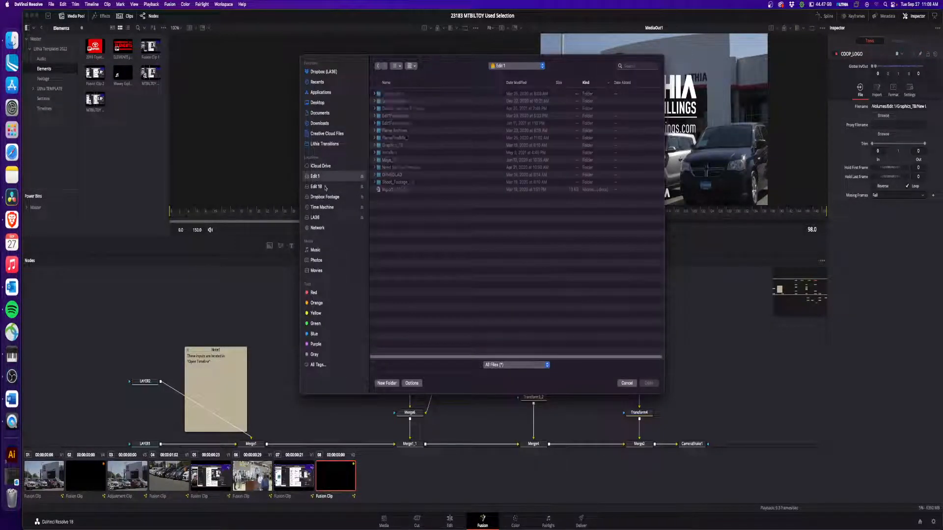
{"action": "double_click", "coordinate": [393, 146]}
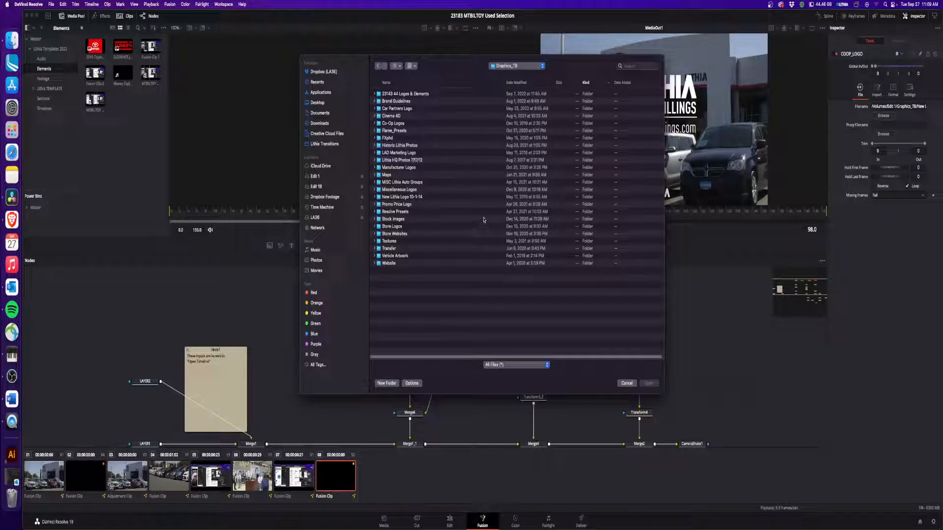
{"action": "double_click", "coordinate": [399, 123]}
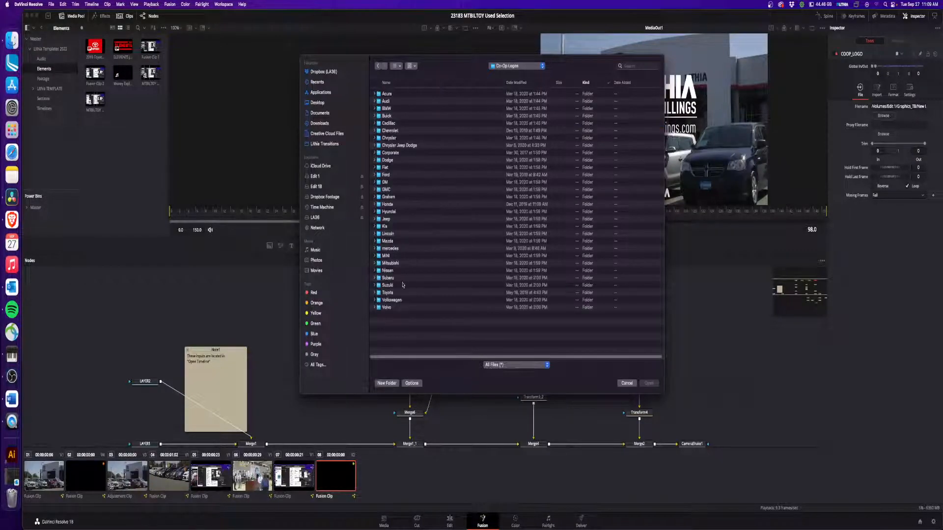
{"action": "double_click", "coordinate": [387, 293]}
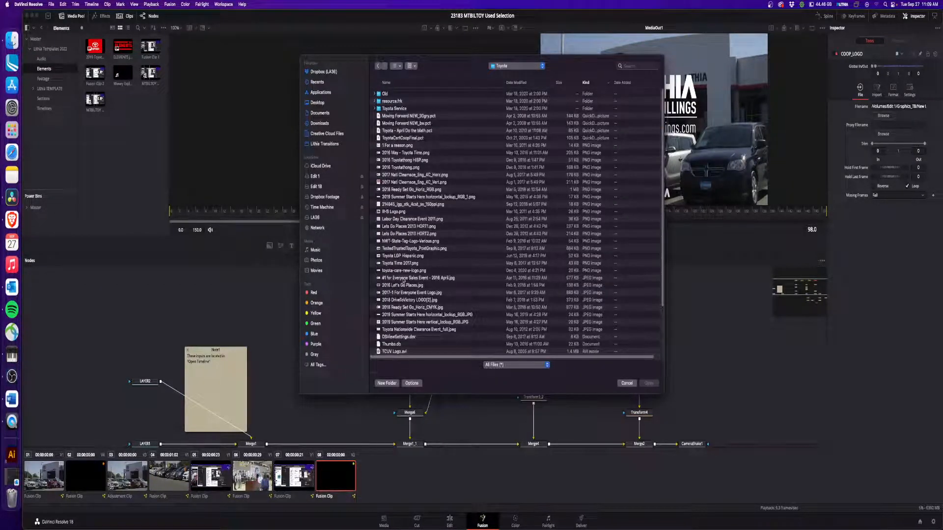
{"action": "left_click", "coordinate": [379, 65]}
{"action": "left_click", "coordinate": [378, 66]}
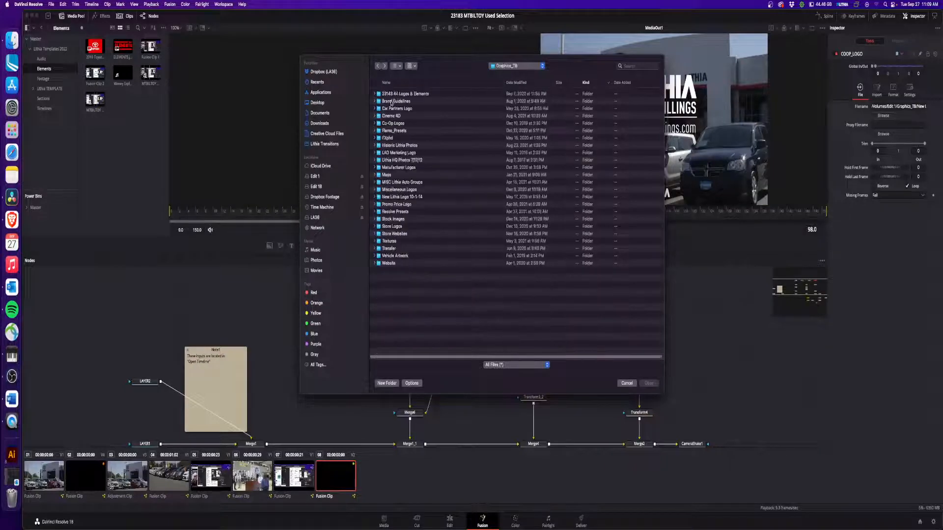
- Load the red 2019 Toyota logo image from the Toyota folder in Manufacturer Logos into COOP_LOGO
{"action": "double_click", "coordinate": [396, 168]}
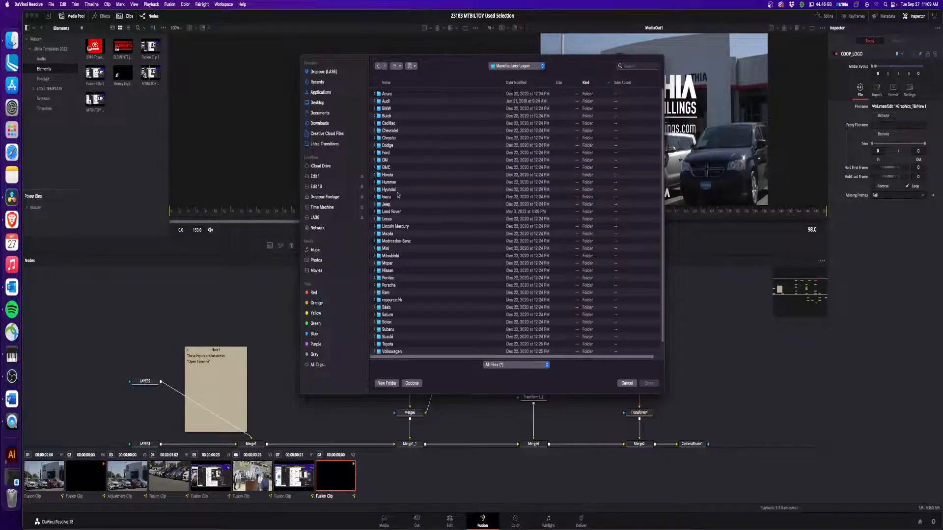
{"action": "double_click", "coordinate": [387, 344]}
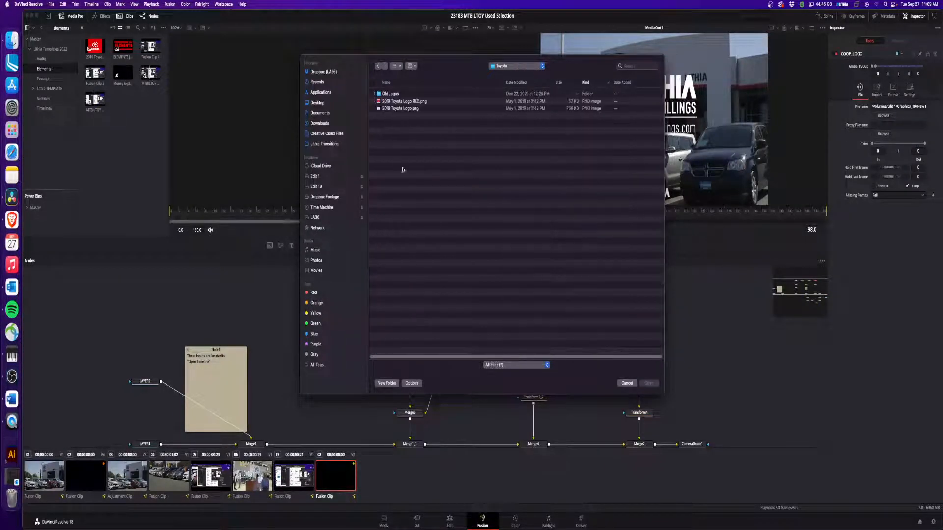
{"action": "double_click", "coordinate": [408, 109]}
- With Transform4, move the Toyota logo up beneath the website text, Center Y about 0.386, and set its size to 0.075
{"action": "left_click", "coordinate": [639, 413]}
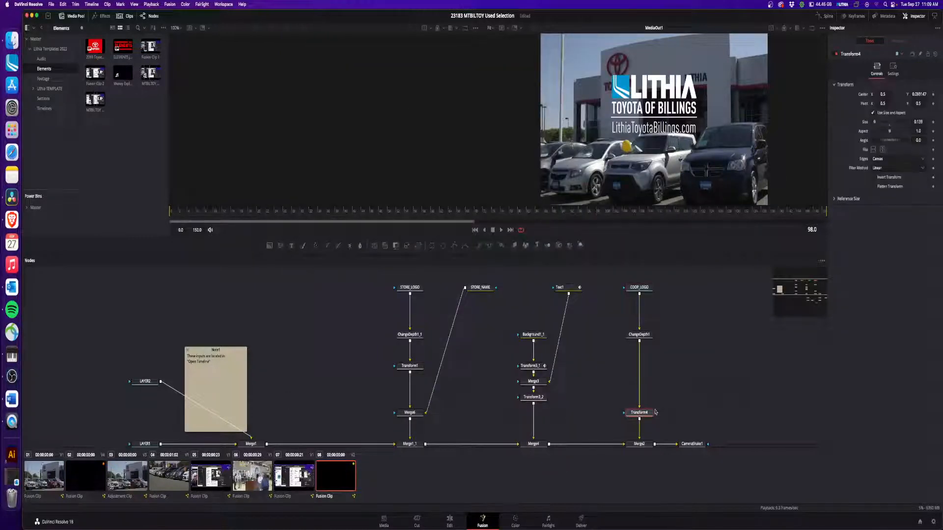
{"action": "scroll", "coordinate": [693, 177], "scroll_direction": "down", "scroll_amount": 8}
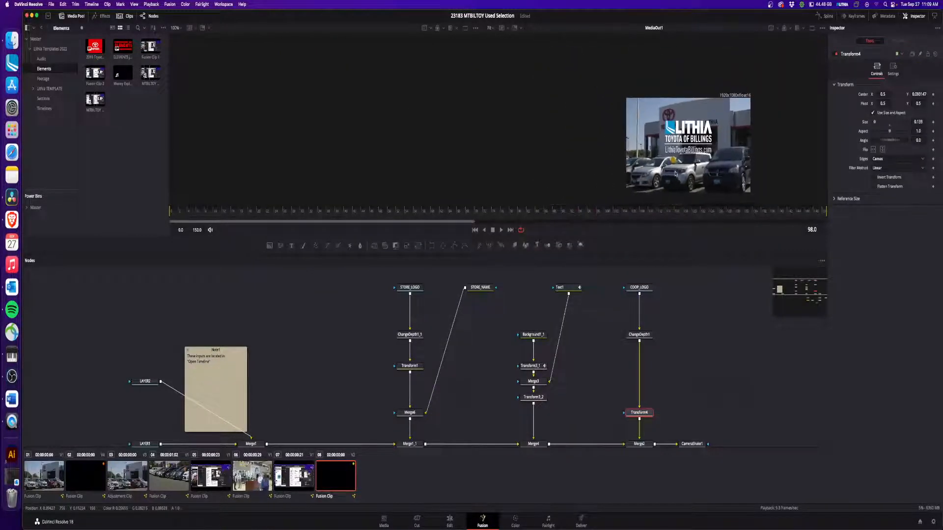
{"action": "left_click_drag", "start_coordinate": [641, 177], "coordinate": [641, 108]}
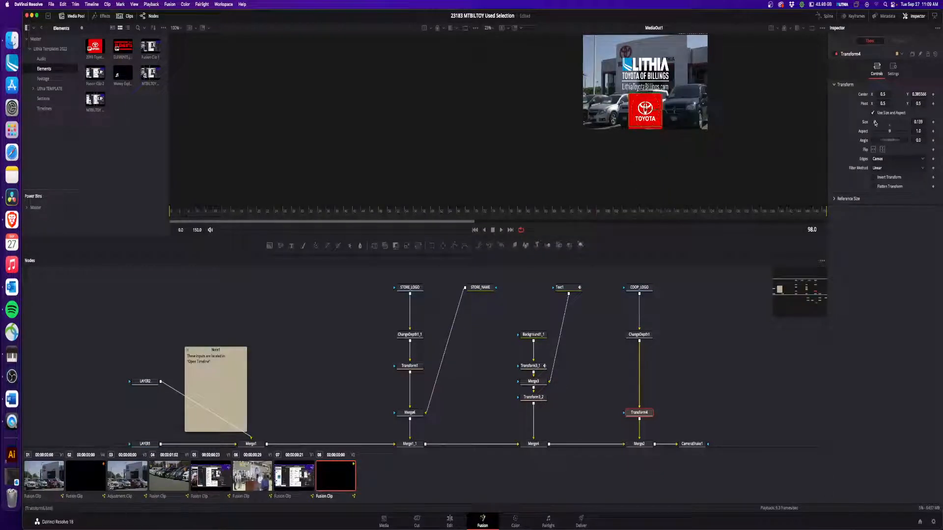
{"action": "left_click_drag", "start_coordinate": [875, 123], "coordinate": [864, 125]}
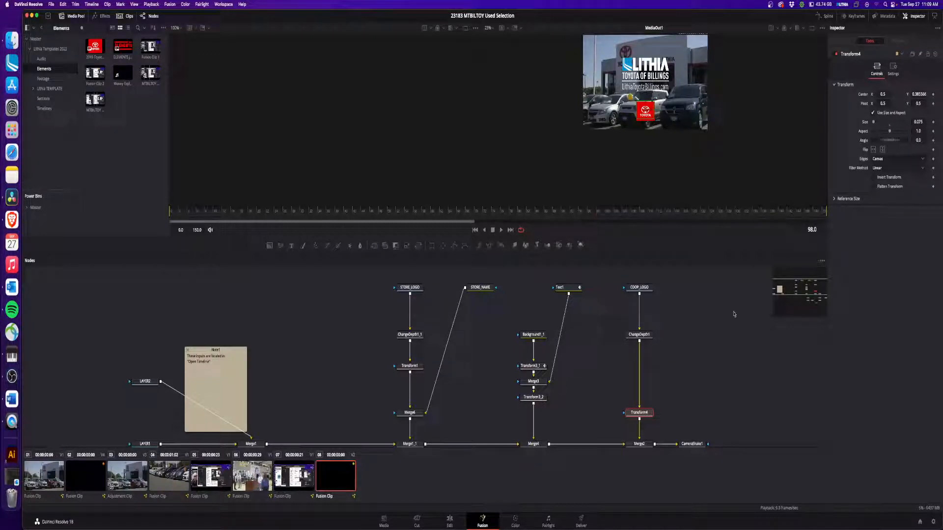
- Add a ColorCorrector after Merge1 and set its saturation to 0 to turn the dealership footage black and white
{"action": "left_click_drag", "start_coordinate": [803, 296], "coordinate": [791, 293]}
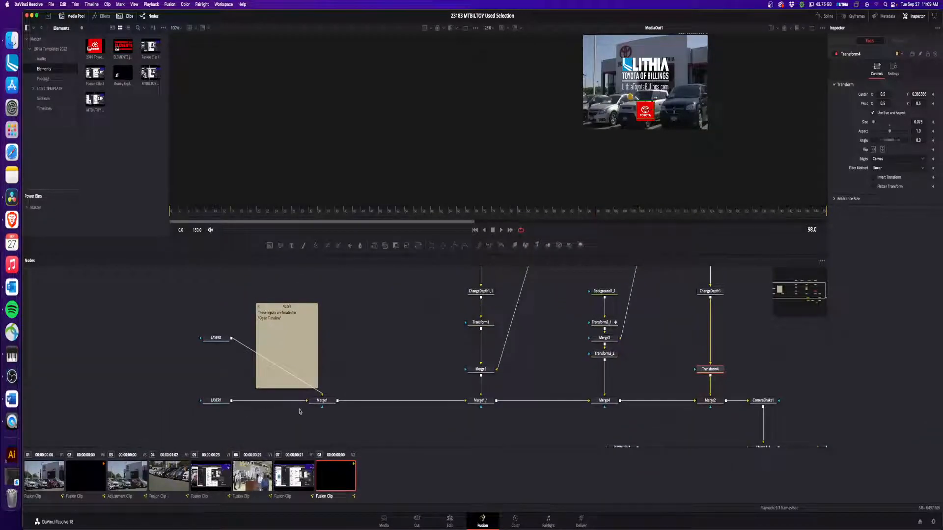
{"action": "left_click", "coordinate": [322, 400]}
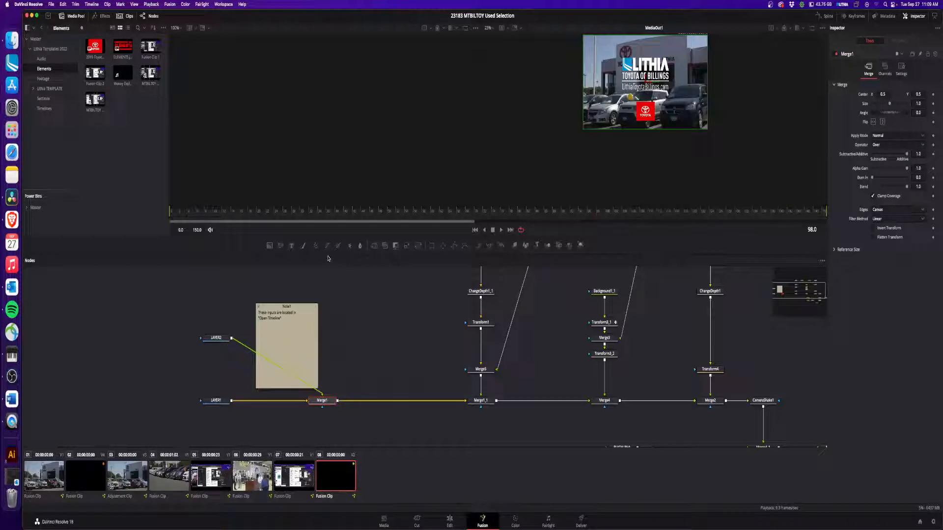
{"action": "left_click", "coordinate": [316, 246]}
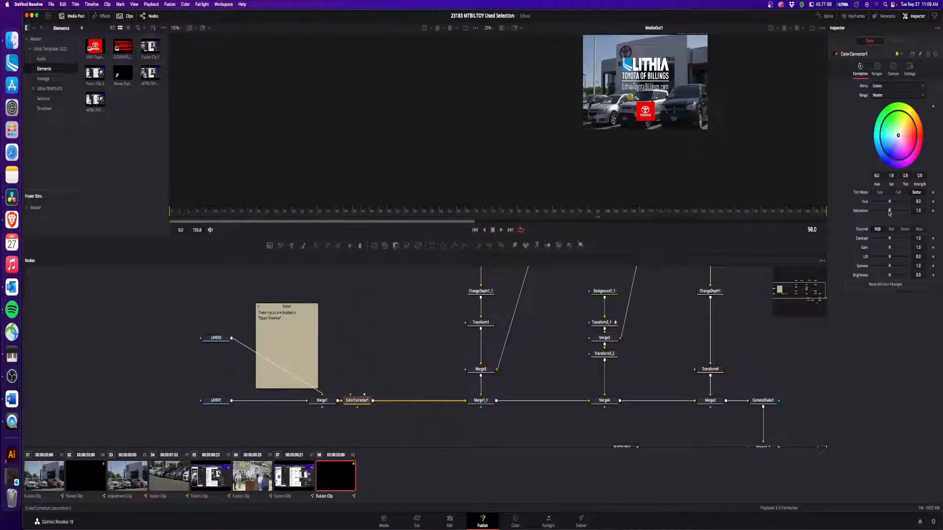
{"action": "left_click_drag", "start_coordinate": [889, 211], "coordinate": [765, 254]}
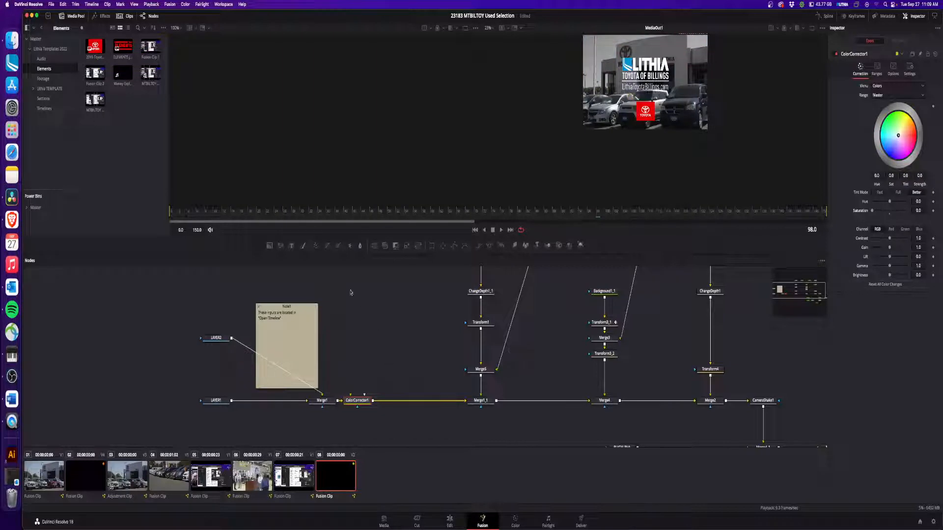
- Merge the blue gradient background over the footage after ColorCorrector1 and select its Background node
{"action": "left_click_drag", "start_coordinate": [422, 327], "coordinate": [374, 401]}
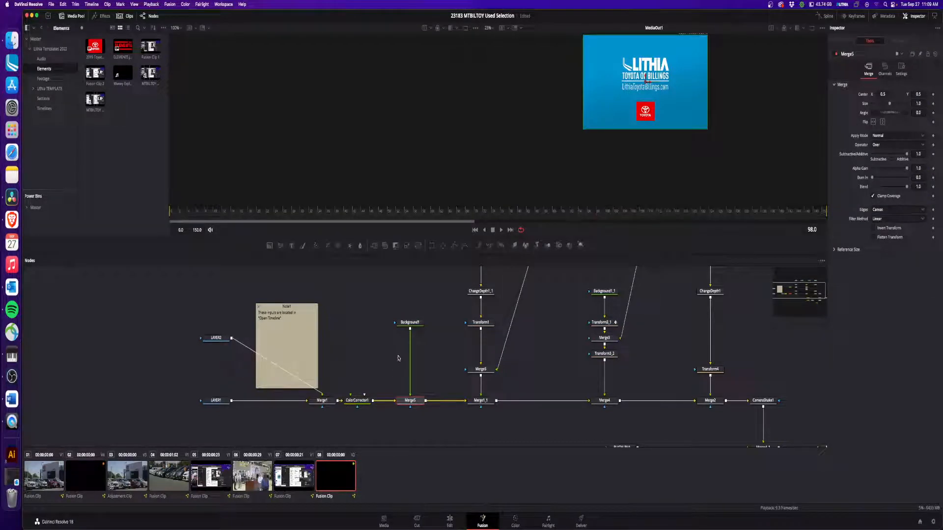
{"action": "left_click", "coordinate": [413, 323]}
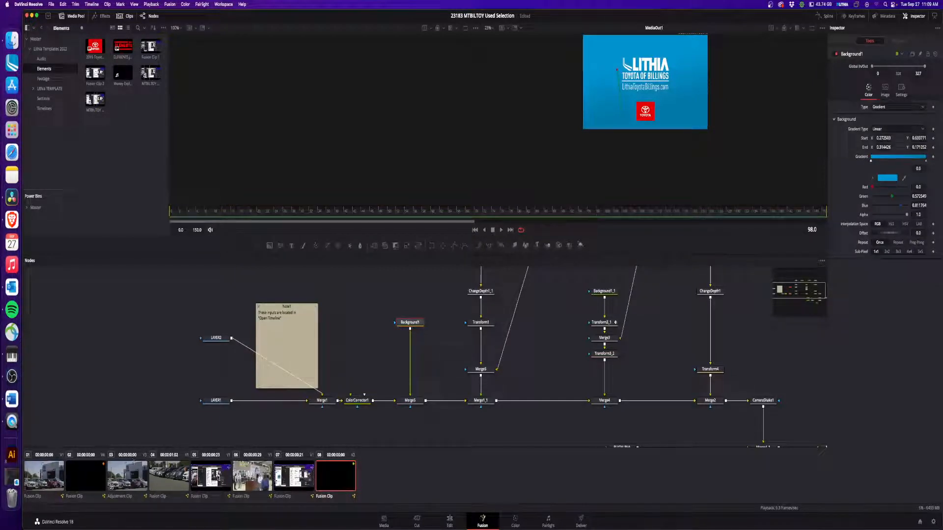
- Replace the blue gradient background feeding Merge5 with a copy of the red gradient Background1 from clip 05's composition
{"action": "left_click", "coordinate": [211, 475]}
{"action": "left_click_drag", "start_coordinate": [549, 322], "coordinate": [795, 295]}
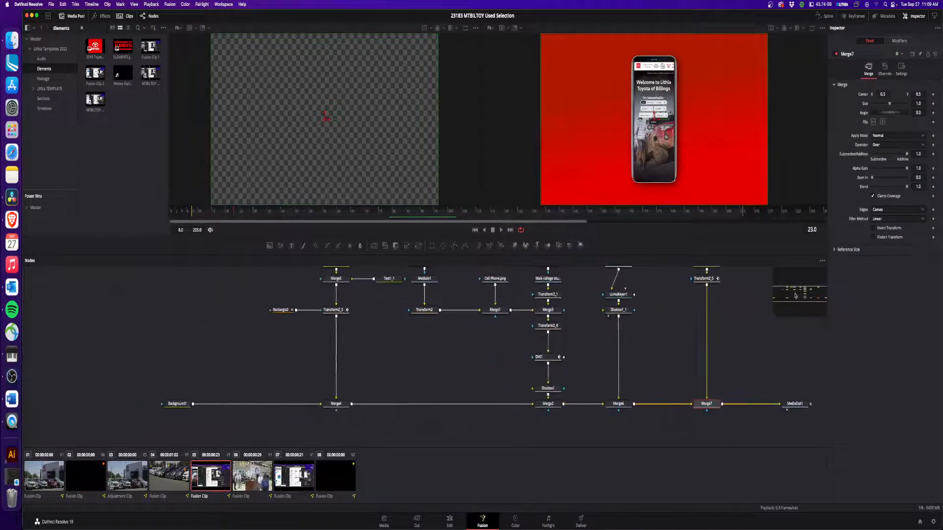
{"action": "left_click", "coordinate": [177, 403]}
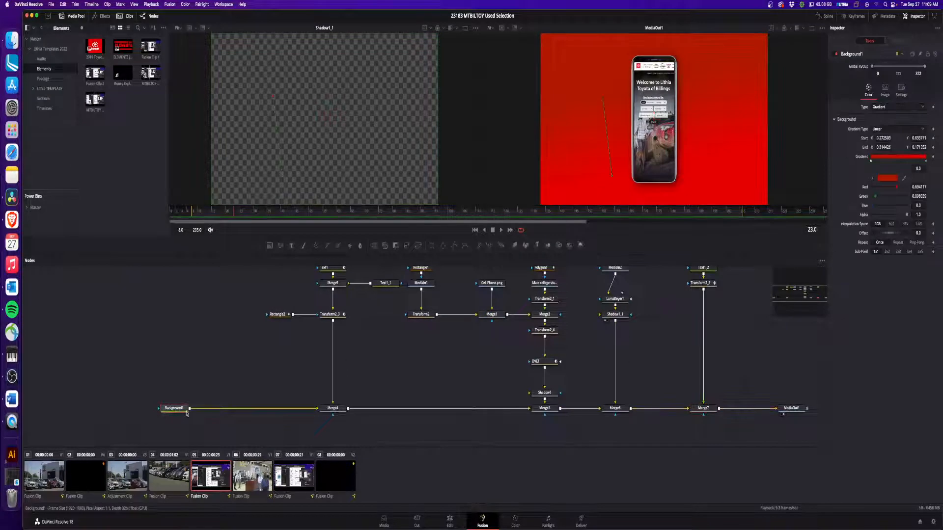
{"action": "left_click", "coordinate": [341, 468]}
{"action": "left_click", "coordinate": [411, 292]}
{"action": "key", "text": "super+v"}
{"action": "left_click", "coordinate": [418, 304]}
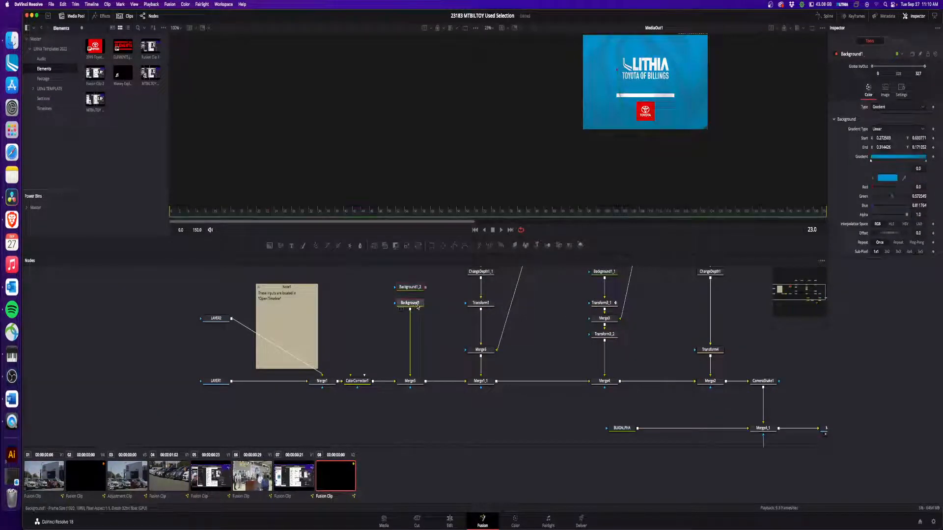
{"action": "key", "text": "BackSpace"}
{"action": "left_click_drag", "start_coordinate": [425, 287], "coordinate": [411, 381]}
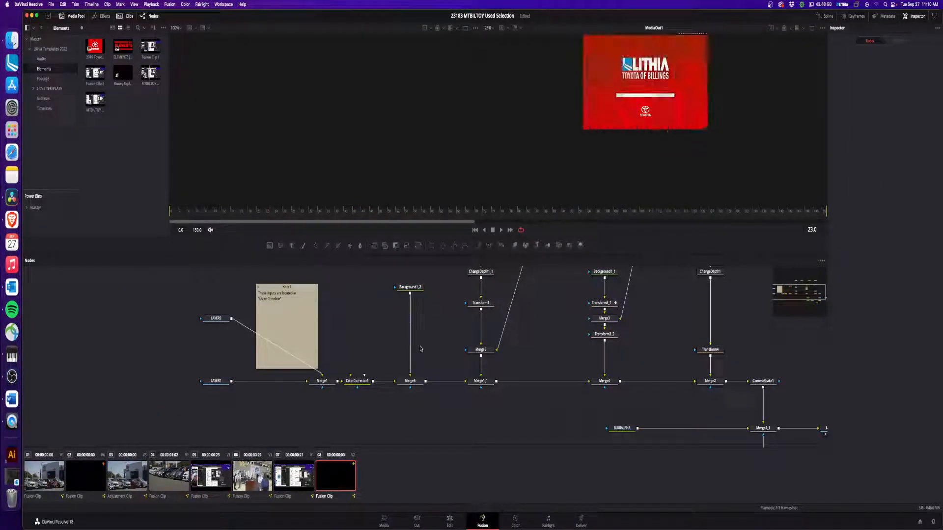
- Lower Merge5's blend to about 0.703 so the footage shows through the red gradient, check other frames, and save the project
{"action": "left_click", "coordinate": [420, 380]}
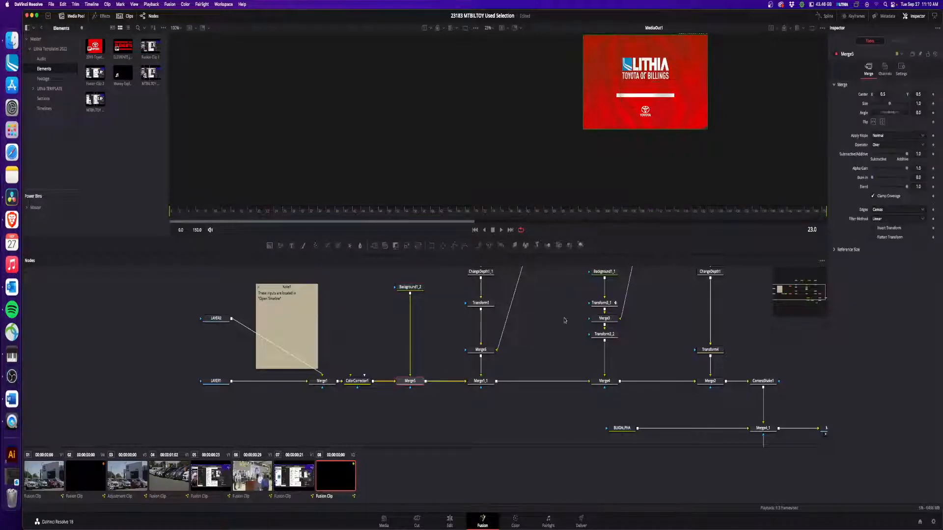
{"action": "left_click_drag", "start_coordinate": [902, 189], "coordinate": [896, 190]}
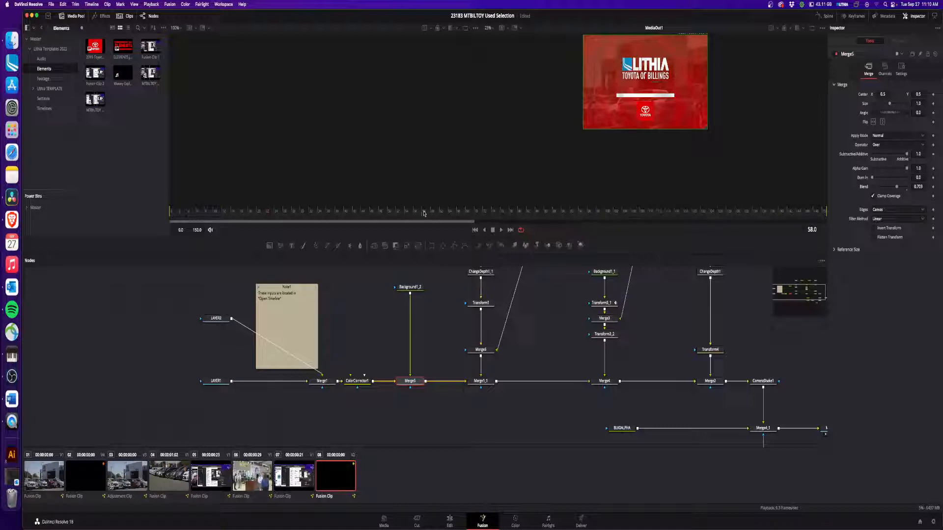
{"action": "left_click_drag", "start_coordinate": [423, 212], "coordinate": [460, 213]}
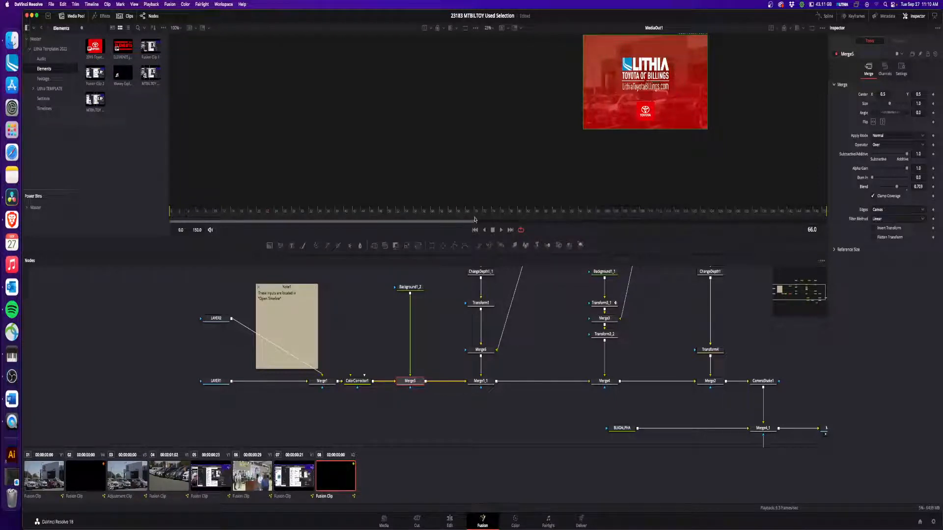
{"action": "key", "text": "super+s"}
- Shift the footage nodes to make room and add a Blur after ColorCorrector1 with a blur size of 7
{"action": "left_click", "coordinate": [354, 382]}
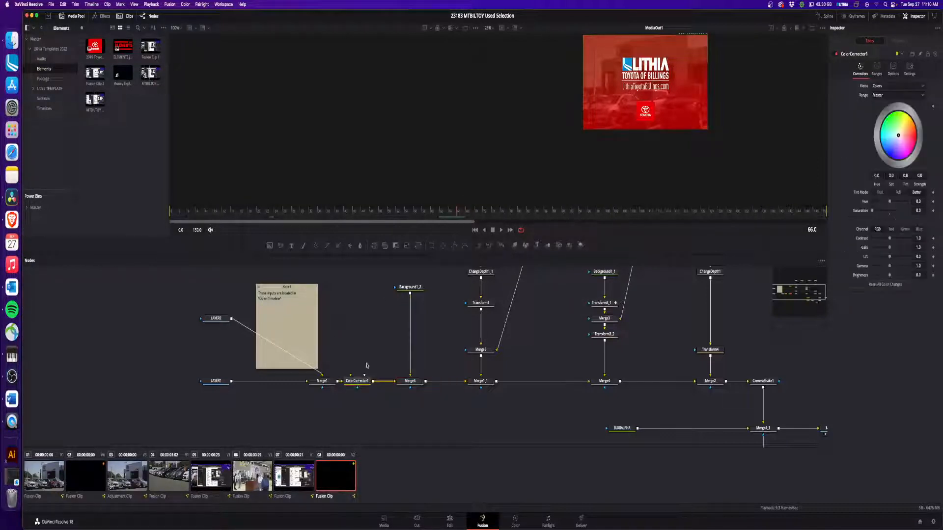
{"action": "left_click_drag", "start_coordinate": [369, 352], "coordinate": [286, 381]}
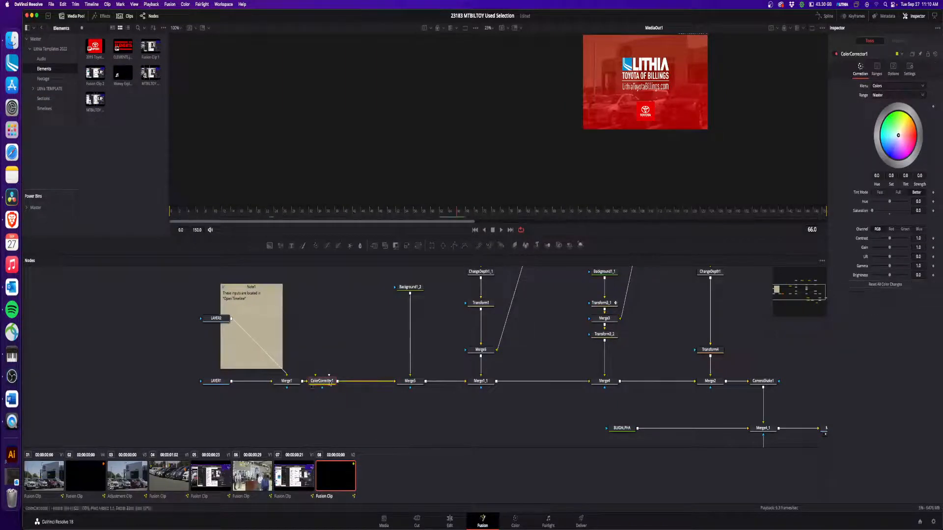
{"action": "left_click", "coordinate": [360, 246]}
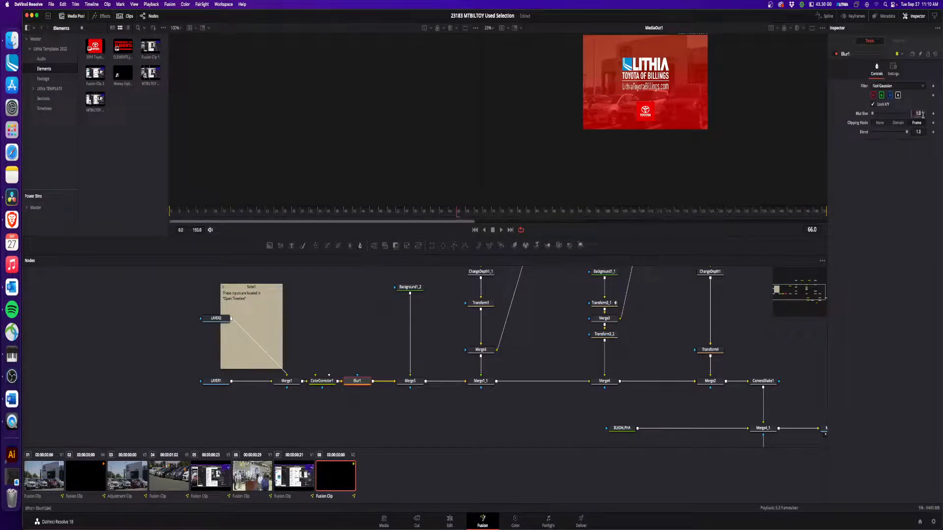
{"action": "type", "text": "7"}
{"action": "key", "text": "Tab"}
- Merge the red gradient a second time after Merge5 and mask that new merge with a Rectangle
{"action": "left_click", "coordinate": [416, 290]}
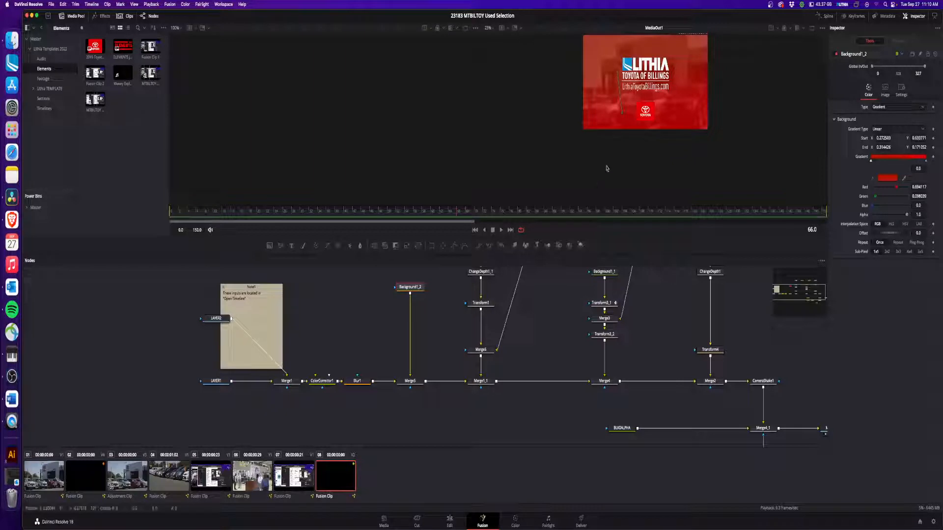
{"action": "key", "text": "super+f"}
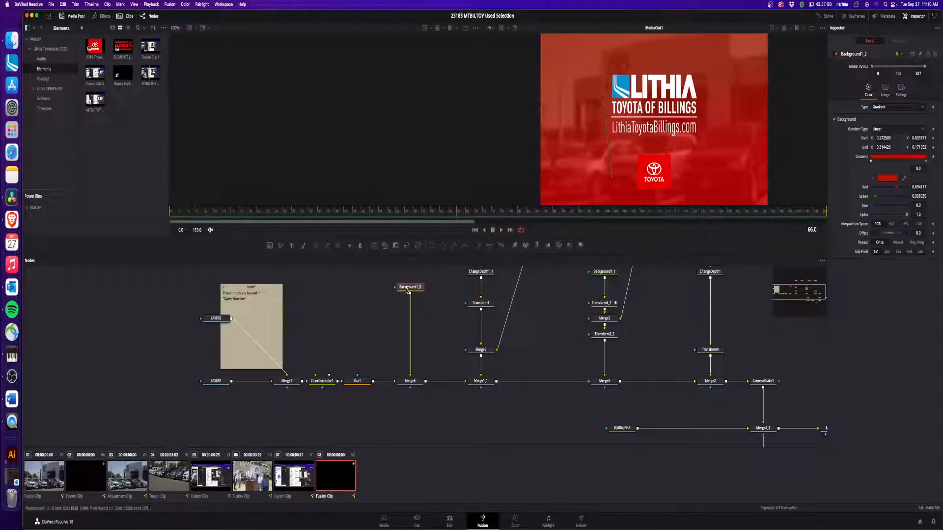
{"action": "mouse_move", "coordinate": [406, 289]}
{"action": "left_mouse_down"}
{"action": "mouse_move", "coordinate": [372, 290]}
{"action": "mouse_move", "coordinate": [389, 289]}
{"action": "left_mouse_up"}
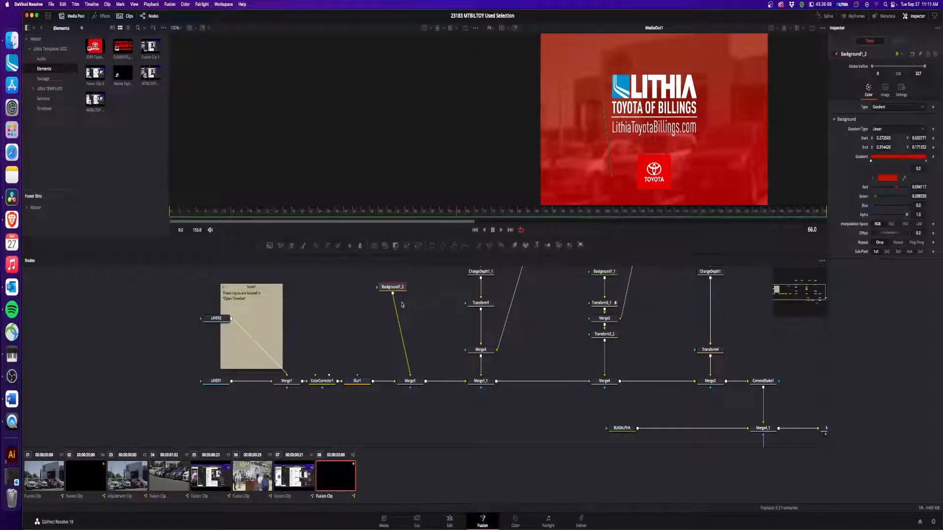
{"action": "left_click_drag", "start_coordinate": [393, 294], "coordinate": [439, 387]}
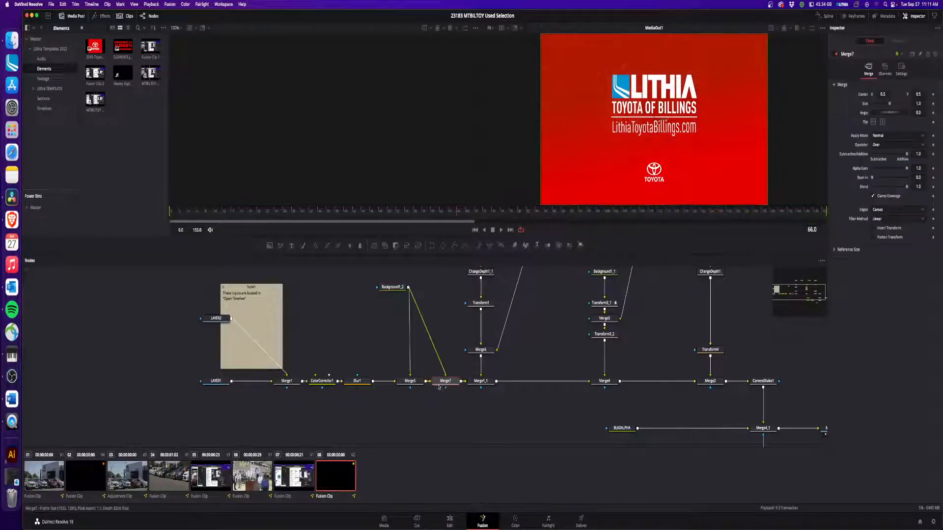
{"action": "left_click", "coordinate": [432, 245]}
{"action": "left_click_drag", "start_coordinate": [446, 369], "coordinate": [446, 415]}
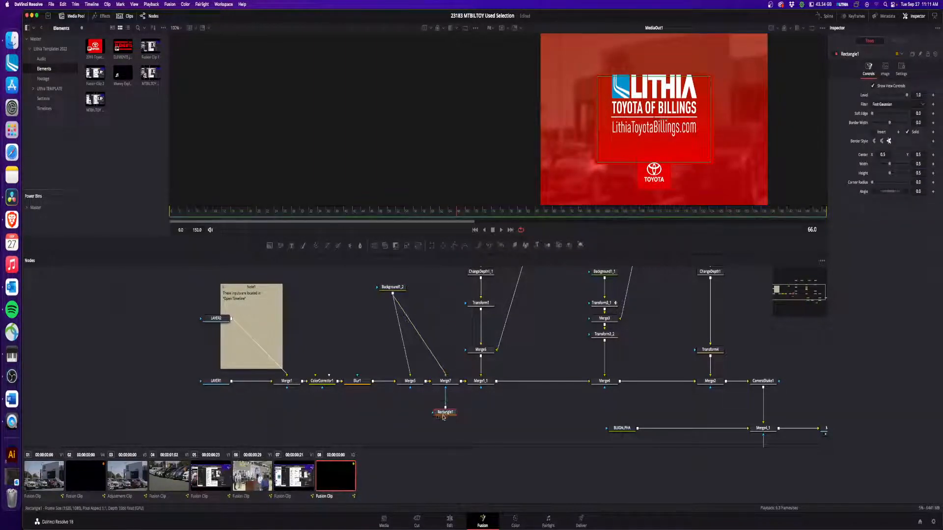
- Set Rectangle1's width and height to 1.0, move it down to Center Y about -0.11, and set its soft edge to about 0.038
{"action": "left_click_drag", "start_coordinate": [889, 163], "coordinate": [919, 174]}
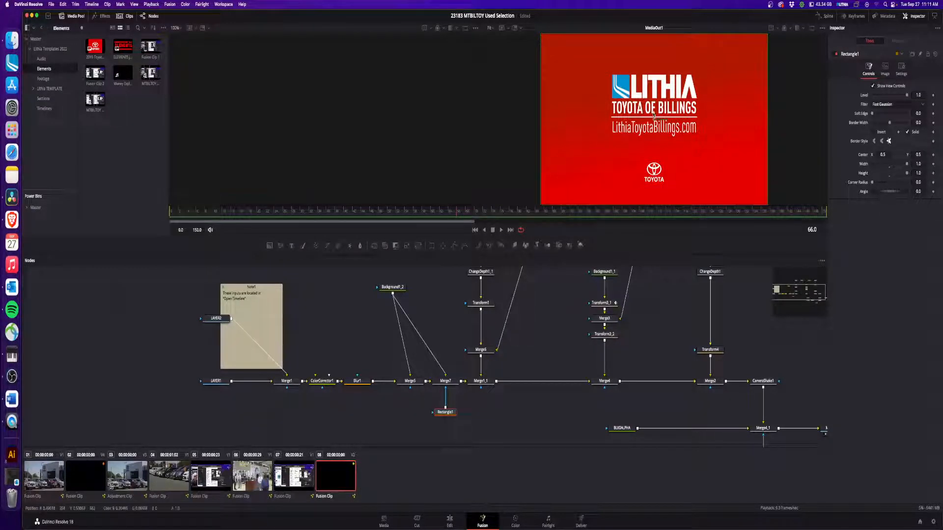
{"action": "left_click_drag", "start_coordinate": [653, 115], "coordinate": [654, 231]}
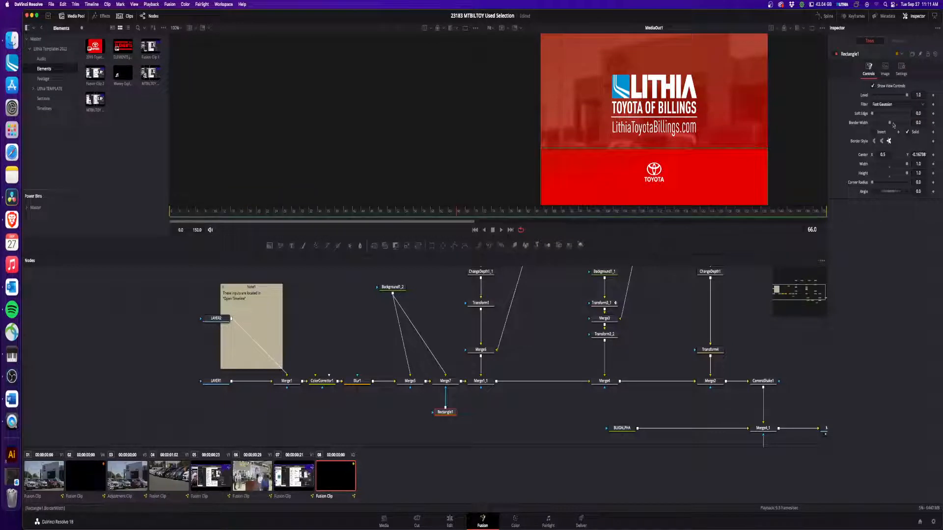
{"action": "left_click_drag", "start_coordinate": [872, 114], "coordinate": [905, 115]}
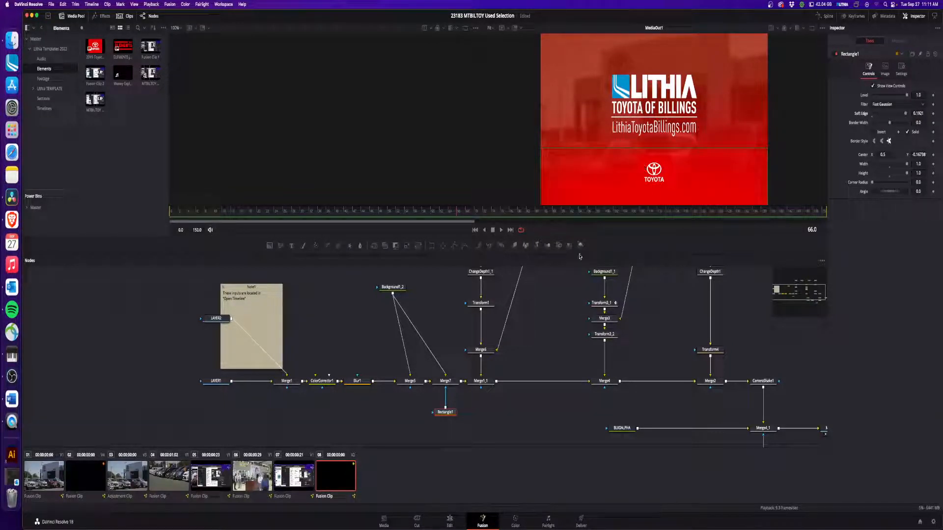
{"action": "left_click_drag", "start_coordinate": [910, 155], "coordinate": [941, 151]}
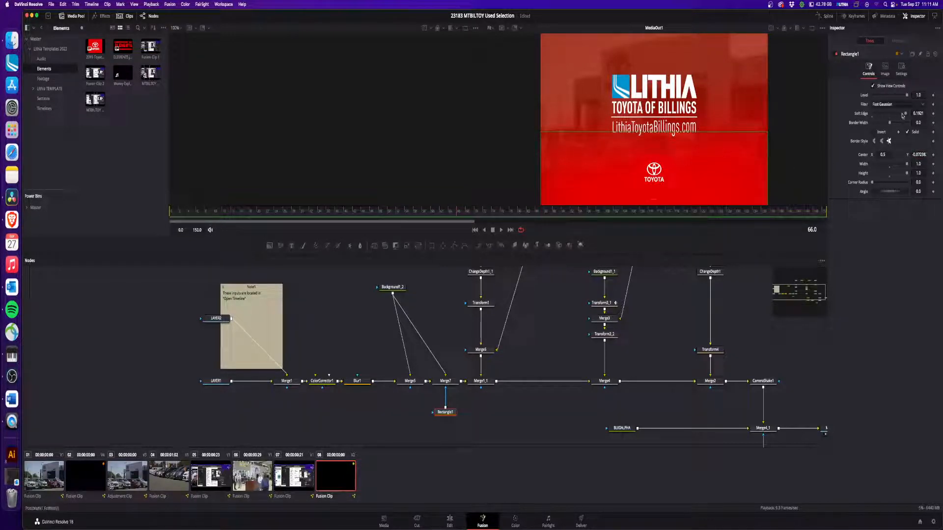
{"action": "left_click_drag", "start_coordinate": [902, 116], "coordinate": [883, 117]}
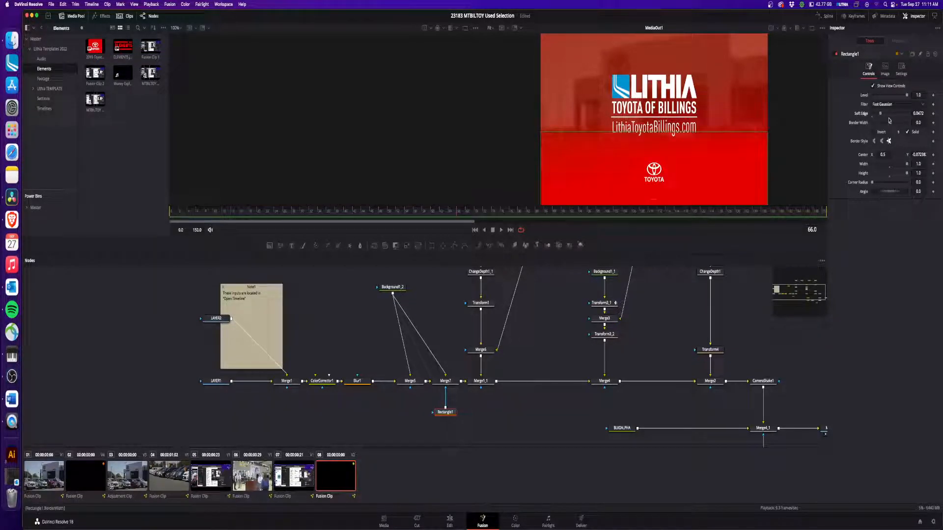
{"action": "left_click_drag", "start_coordinate": [881, 116], "coordinate": [879, 116]}
{"action": "left_click_drag", "start_coordinate": [921, 155], "coordinate": [921, 155]}
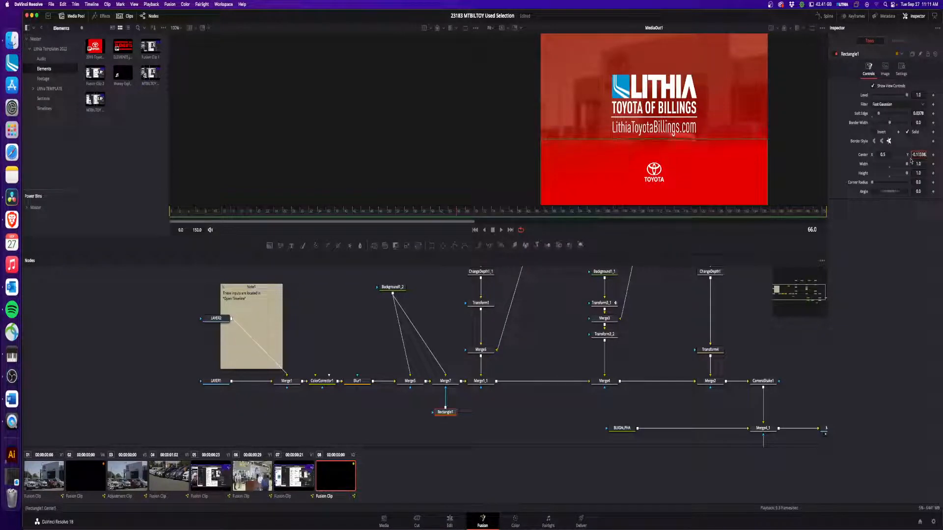
- With Transform4, shrink the Toyota logo slightly and move it down to the bottom edge of the title-safe area
{"action": "left_click_drag", "start_coordinate": [779, 293], "coordinate": [778, 287]}
{"action": "left_click", "coordinate": [765, 395]}
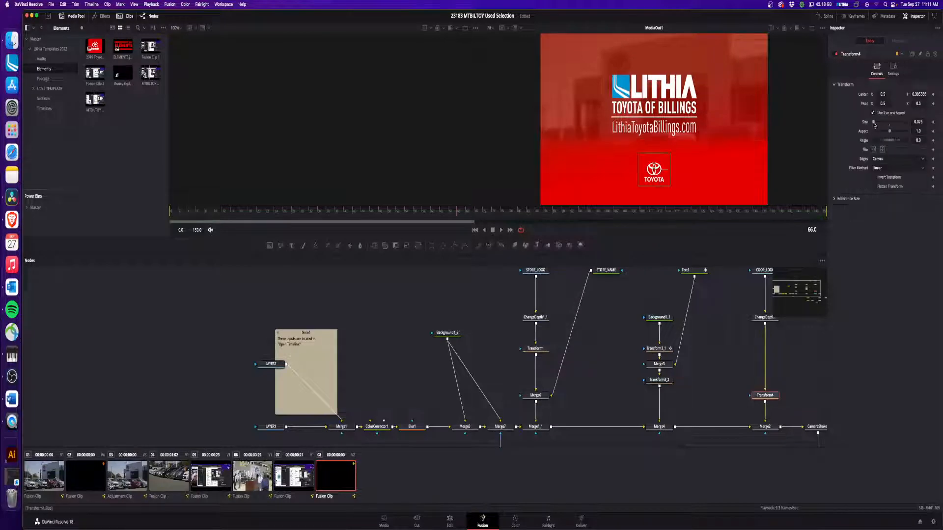
{"action": "left_click_drag", "start_coordinate": [873, 122], "coordinate": [872, 122]}
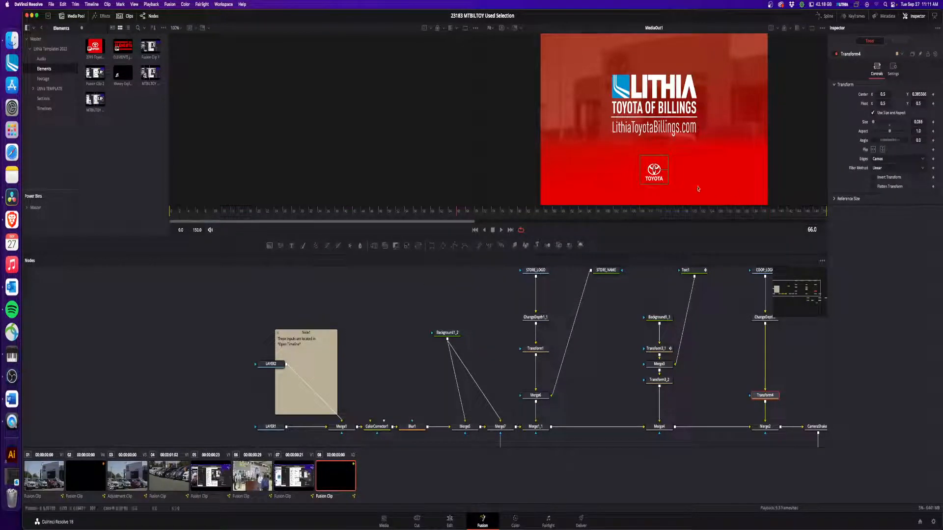
{"action": "left_click_drag", "start_coordinate": [654, 167], "coordinate": [654, 176]}
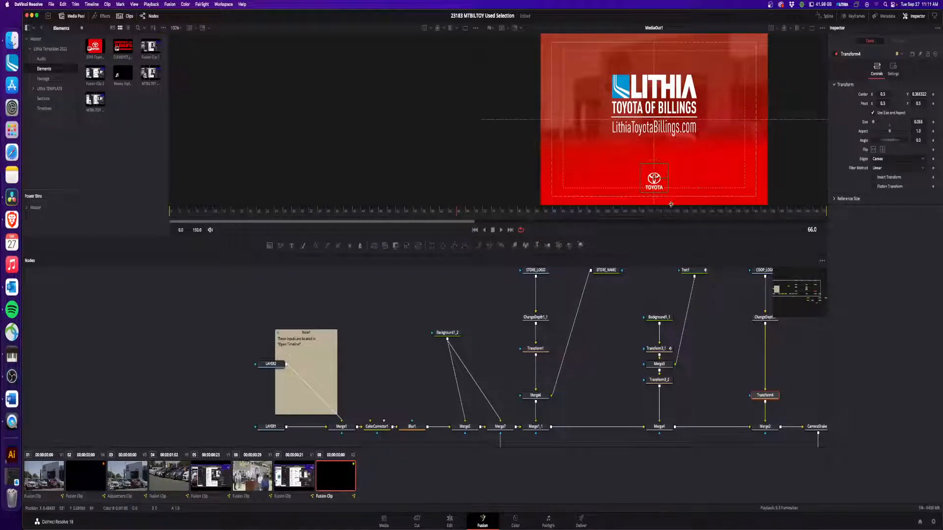
{"action": "left_click_drag", "start_coordinate": [654, 176], "coordinate": [654, 181]}
- Lower the Rectangle1 mask on Merge7 to Center Y about -0.178
{"action": "left_click", "coordinate": [501, 427]}
{"action": "left_click_drag", "start_coordinate": [779, 301], "coordinate": [785, 298]}
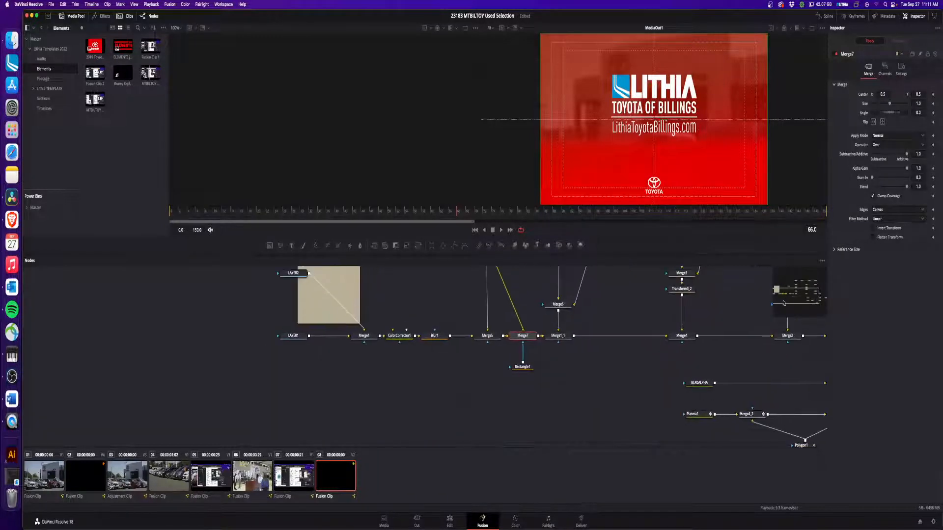
{"action": "left_click", "coordinate": [523, 367]}
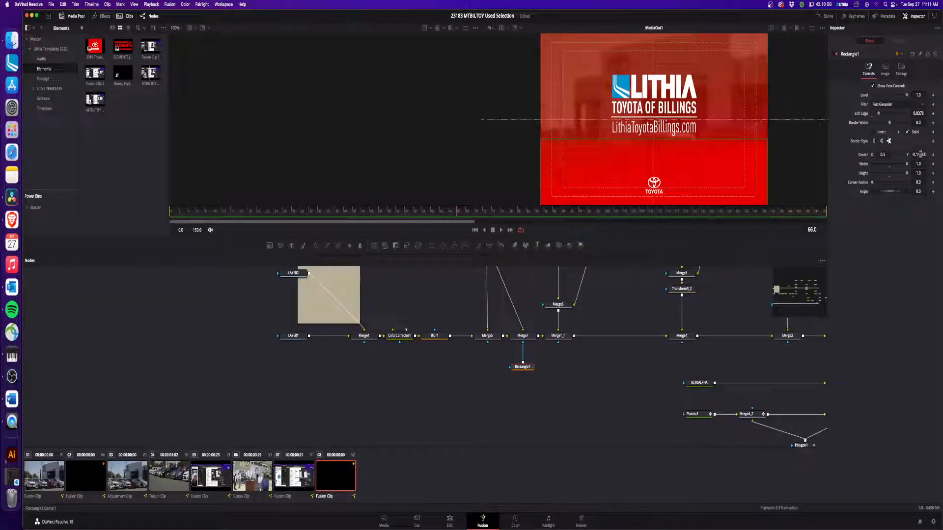
{"action": "left_click_drag", "start_coordinate": [922, 154], "coordinate": [890, 154]}
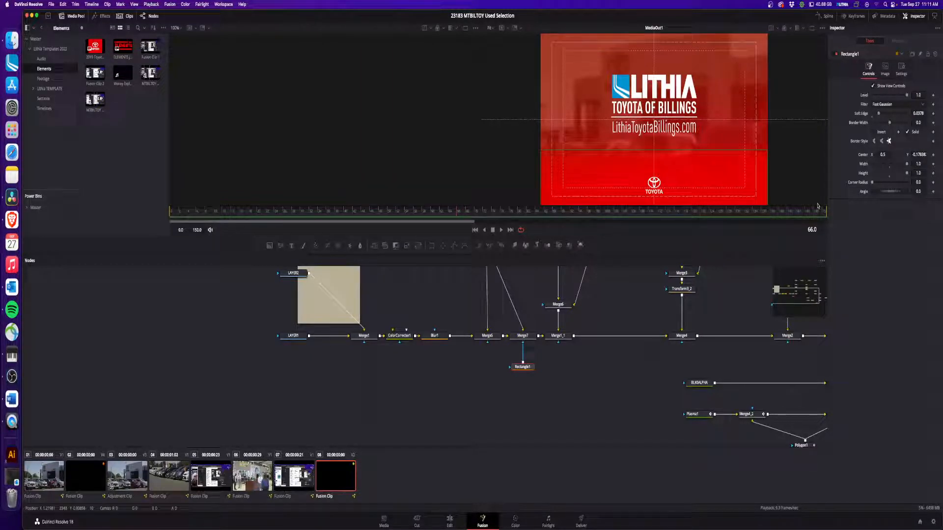
- Return to the edit timeline and preview the end page from 00:00:25:10 through its end at 00:00:30:00
{"action": "left_click", "coordinate": [449, 521]}
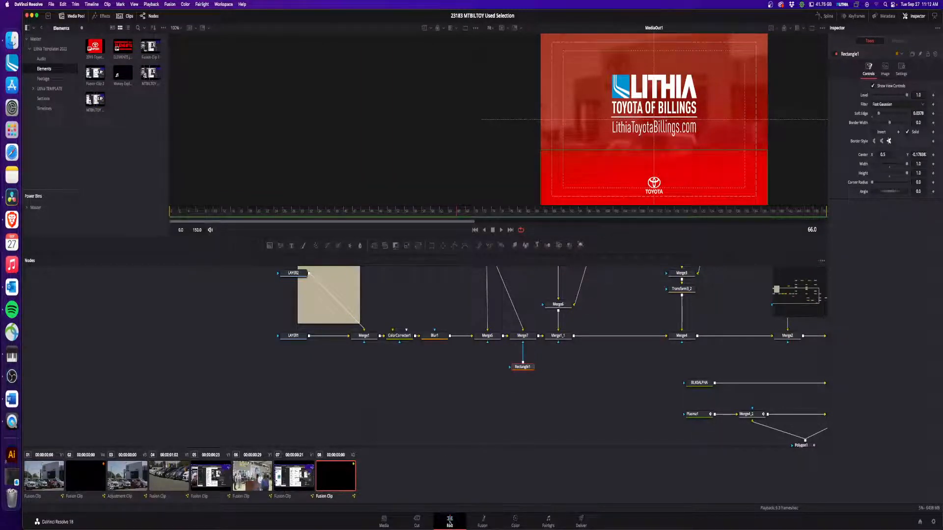
{"action": "left_click", "coordinate": [415, 269]}
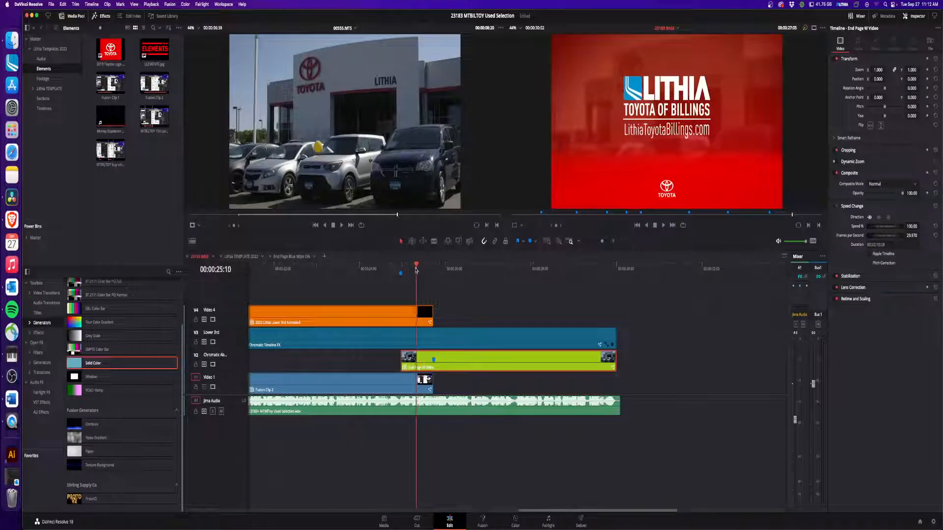
{"action": "key", "text": "space"}
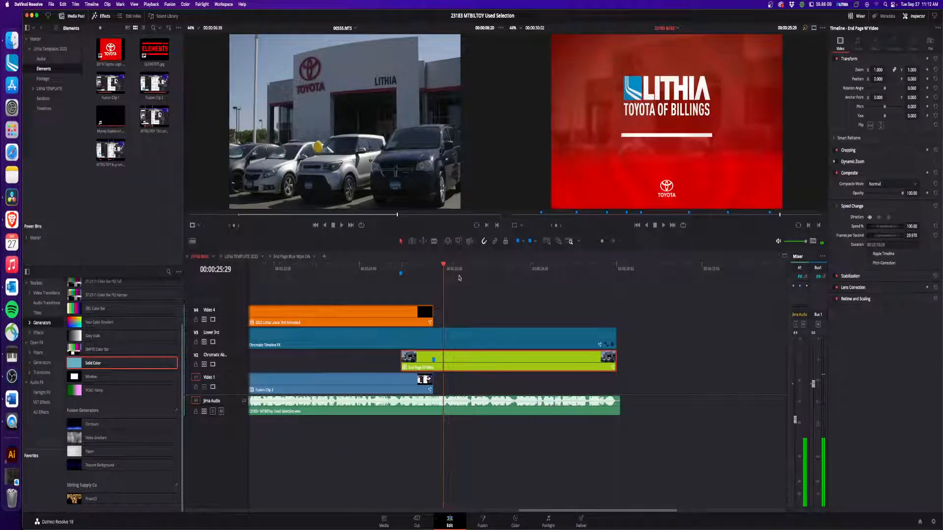
{"action": "left_click", "coordinate": [451, 267]}
{"action": "left_click_drag", "start_coordinate": [450, 267], "coordinate": [617, 290]}
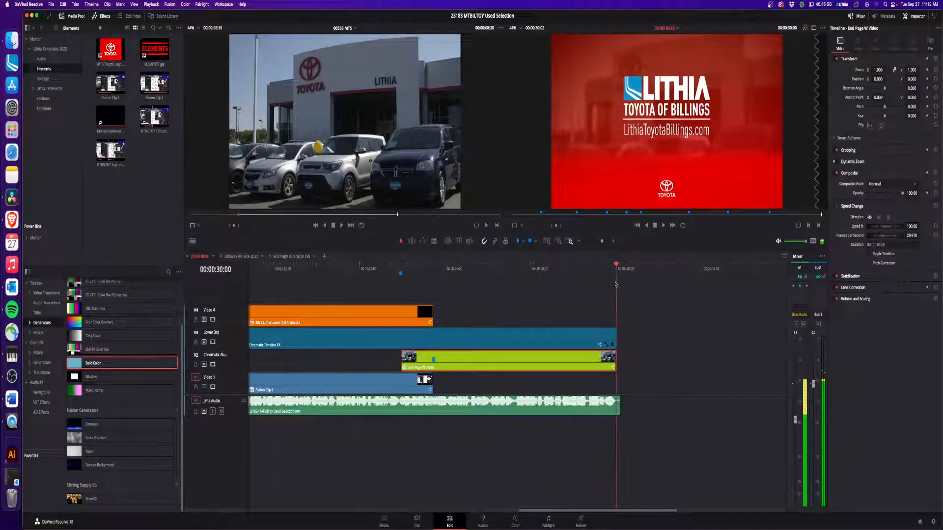
- Trim the end of the audio clip to 00:00:30:00 to match the end page and save the project
{"action": "left_click_drag", "start_coordinate": [618, 405], "coordinate": [616, 406]}
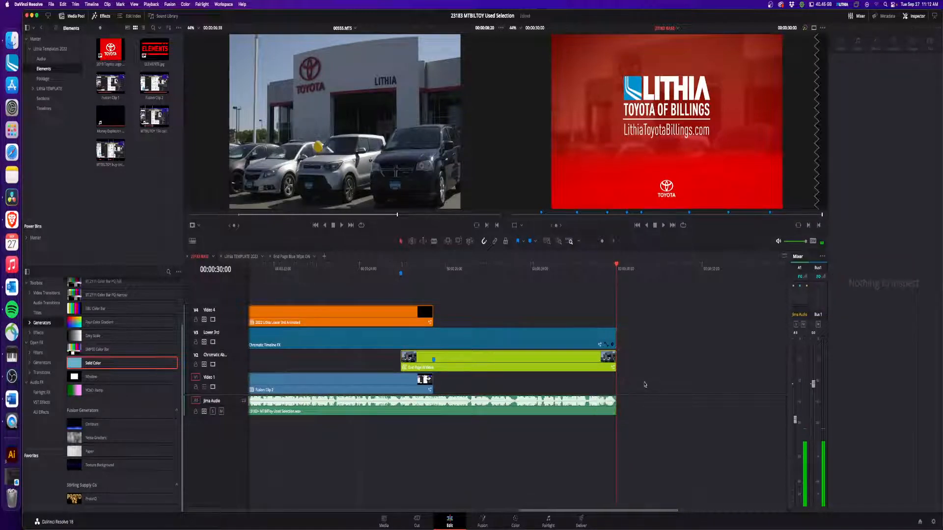
{"action": "key", "text": "super+s"}
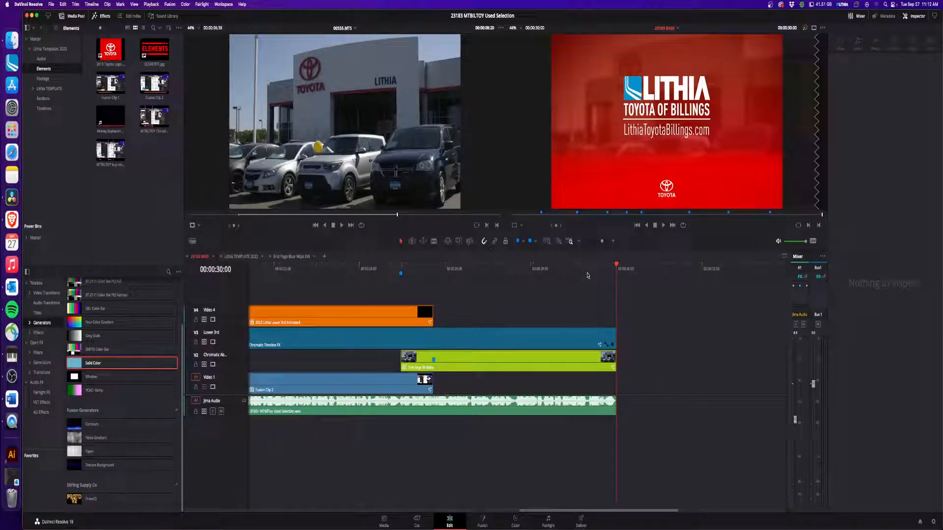
{"action": "scroll", "coordinate": [588, 276], "scroll_direction": "down", "scroll_amount": 5}
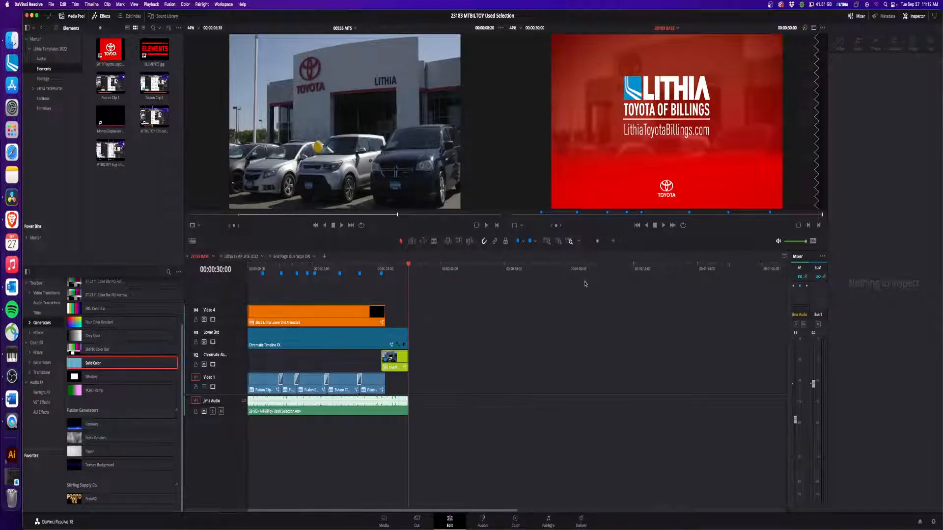
{"action": "left_click", "coordinate": [398, 268]}
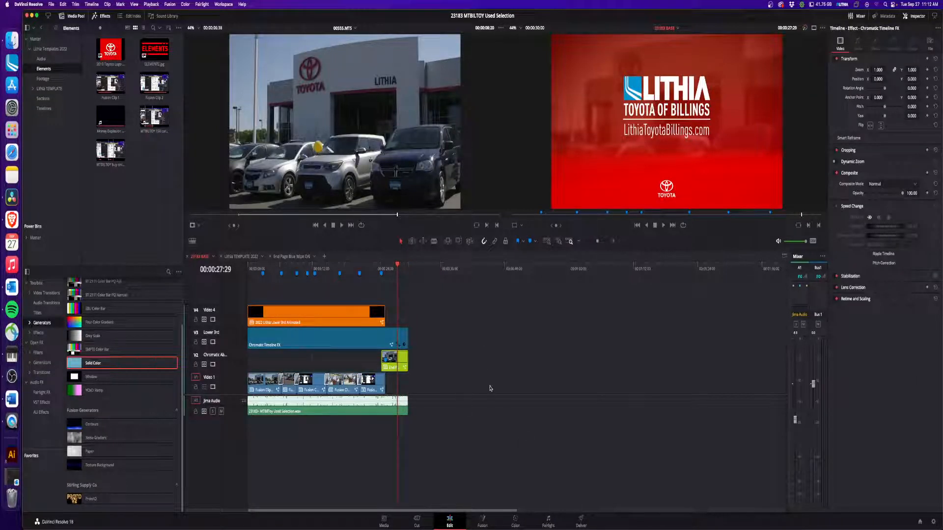
- Review the end page around 00:00:24:29 and 00:00:26:26, and play the commercial's opening from the start of the timeline
{"action": "key", "text": "Home"}
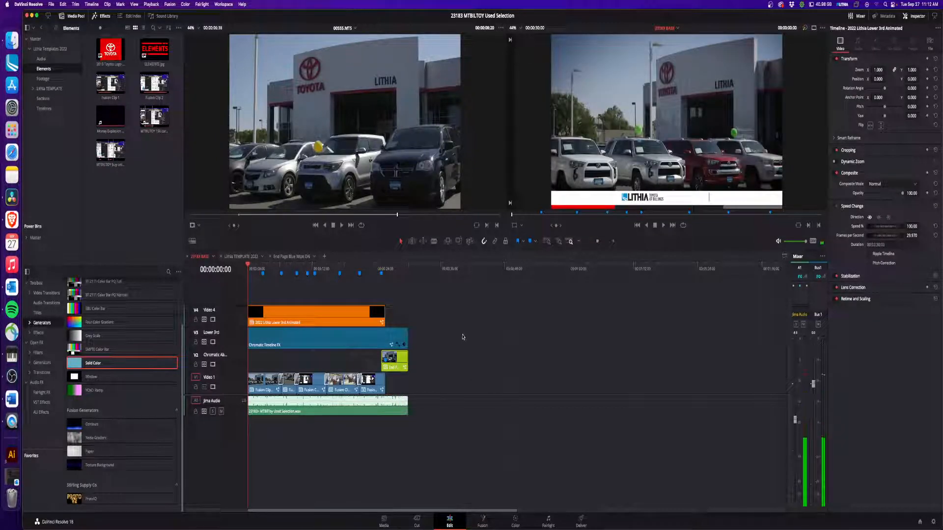
{"action": "left_click", "coordinate": [384, 268]}
{"action": "key", "text": "super+equal"}
{"action": "key", "text": "super+equal"}
{"action": "key", "text": "super+equal"}
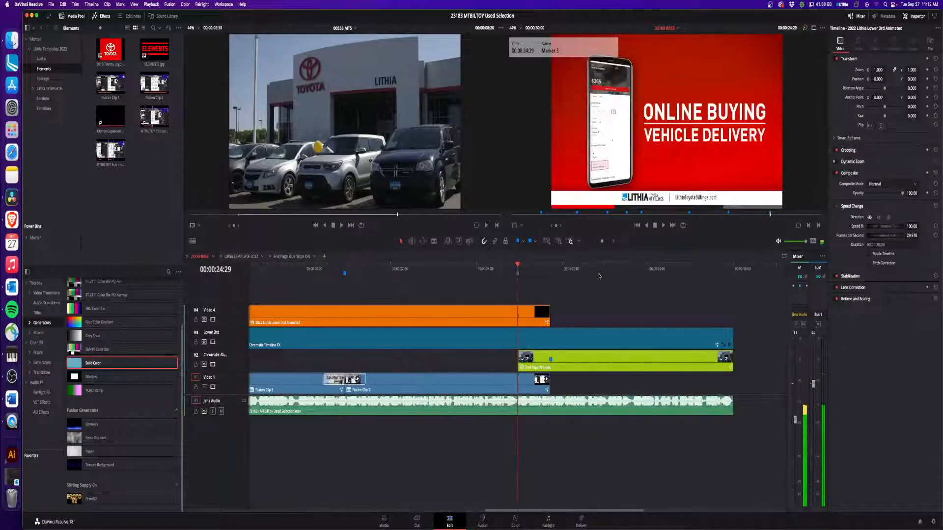
{"action": "left_click", "coordinate": [599, 276]}
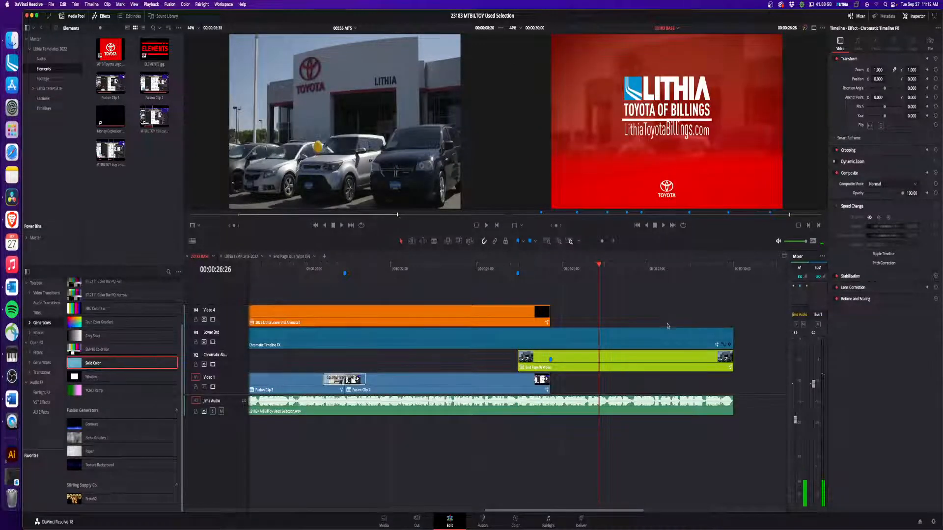
{"action": "key", "text": "super+minus"}
{"action": "key", "text": "super+minus"}
{"action": "key", "text": "Home"}
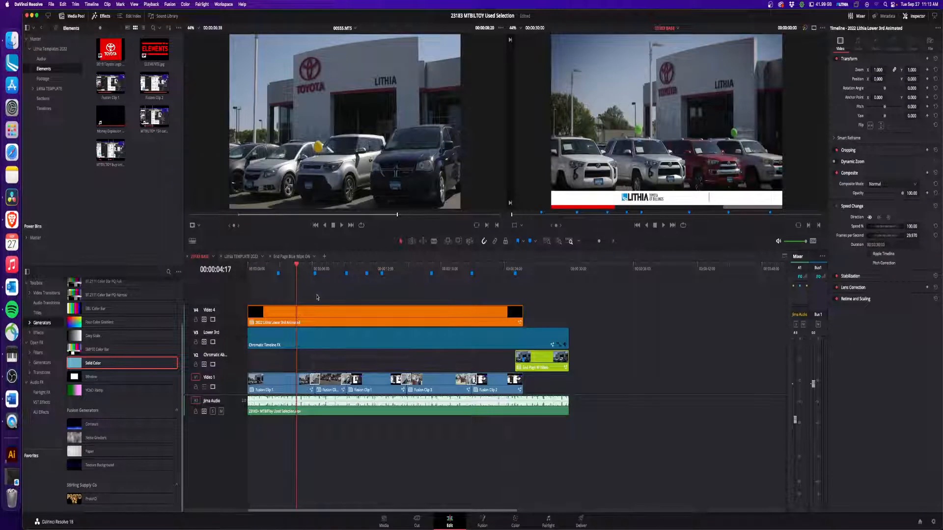
{"action": "key", "text": "space"}
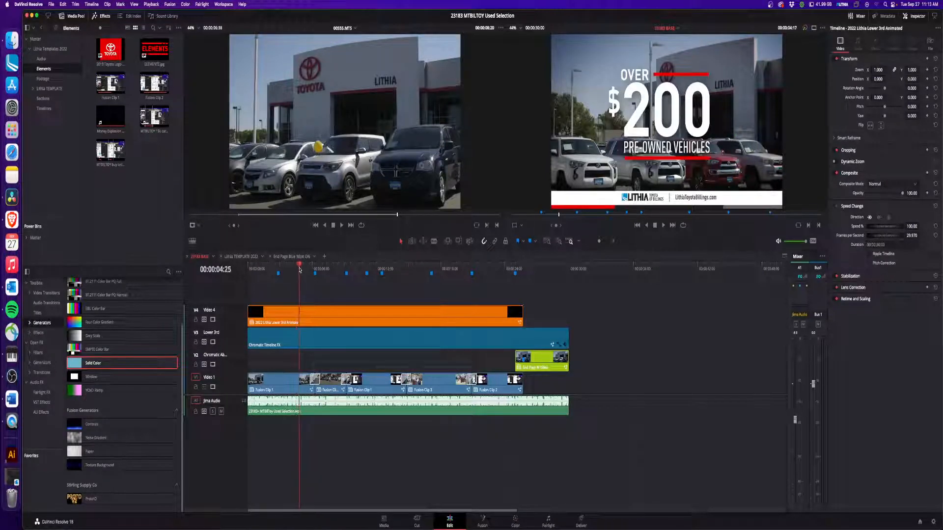
- Open the first clip on Video 1 in Fusion, widen the Rectangle2 mask to about 0.657, and return to the edit timeline
{"action": "left_click", "coordinate": [292, 387]}
{"action": "right_click", "coordinate": [291, 388]}
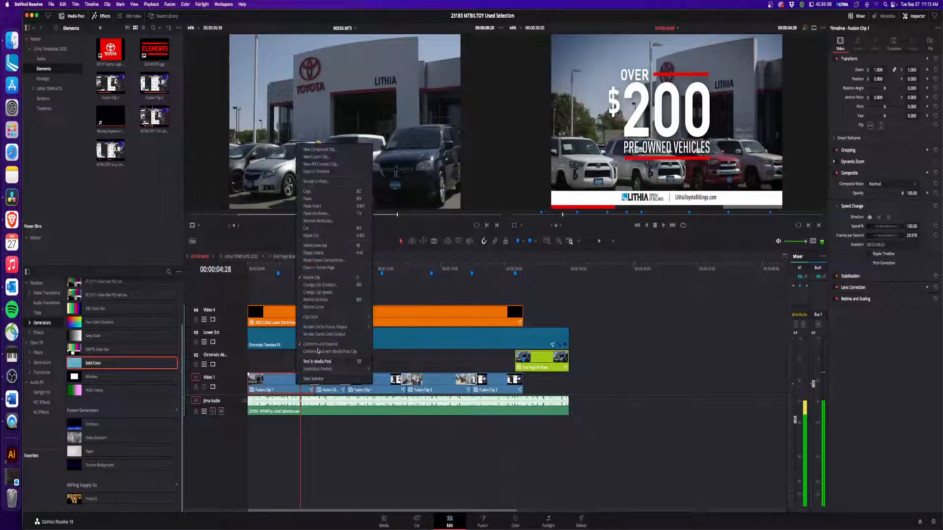
{"action": "left_click", "coordinate": [321, 271]}
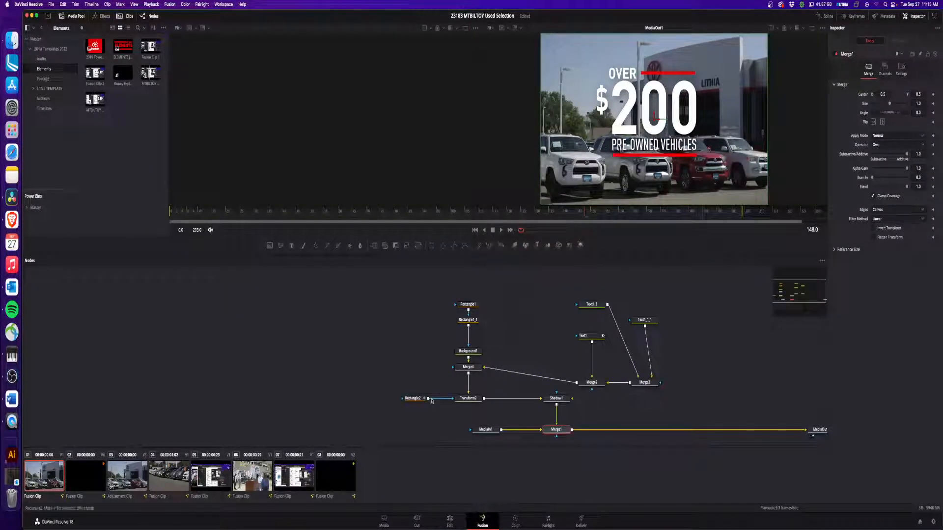
{"action": "left_click", "coordinate": [413, 398]}
{"action": "left_click_drag", "start_coordinate": [597, 123], "coordinate": [579, 124]}
{"action": "left_click", "coordinate": [450, 521]}
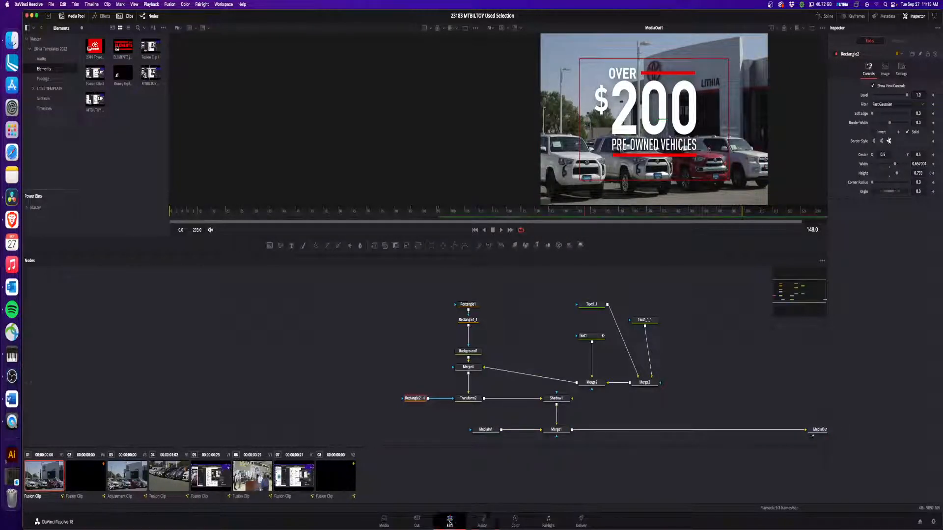
- Play through the first and second clips and on to the phone clip at 00:00:10:08 to check the titles
{"action": "key", "text": "space"}
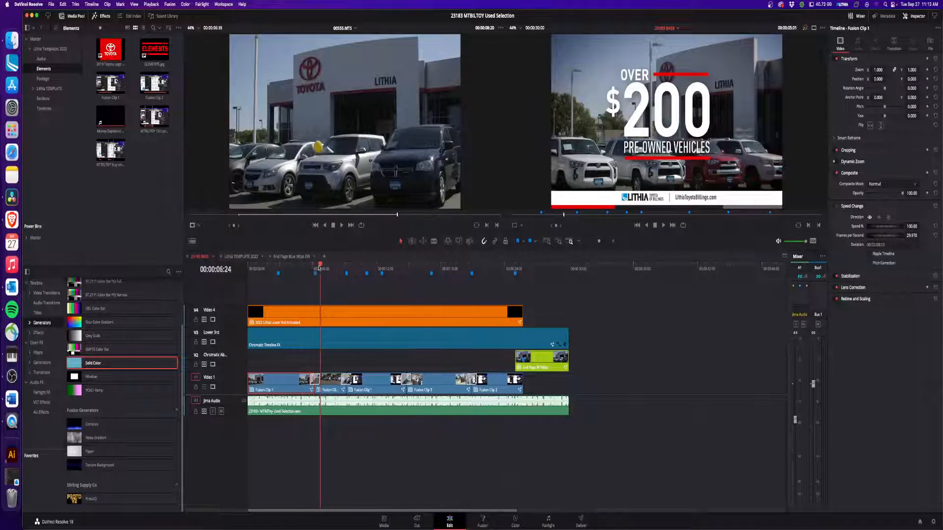
{"action": "key", "text": "space"}
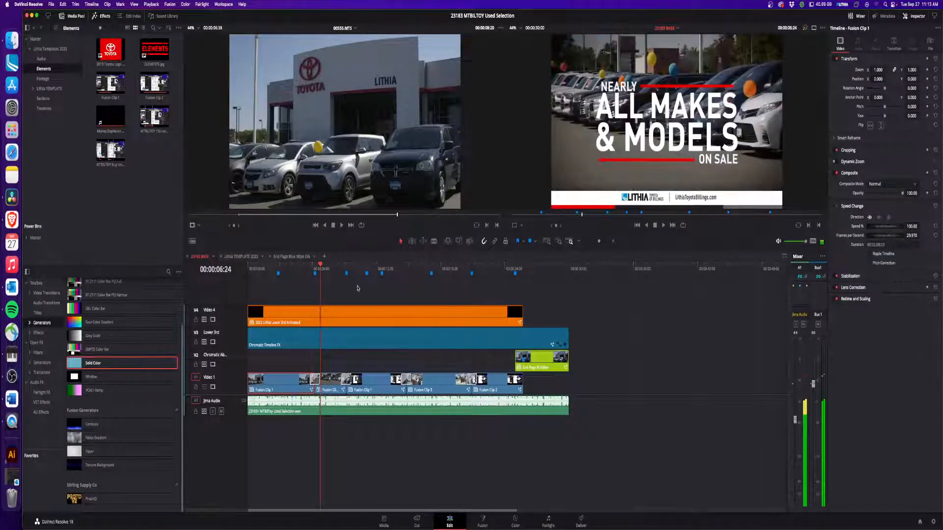
{"action": "left_click_drag", "start_coordinate": [322, 267], "coordinate": [358, 288]}
{"action": "key", "text": "space"}
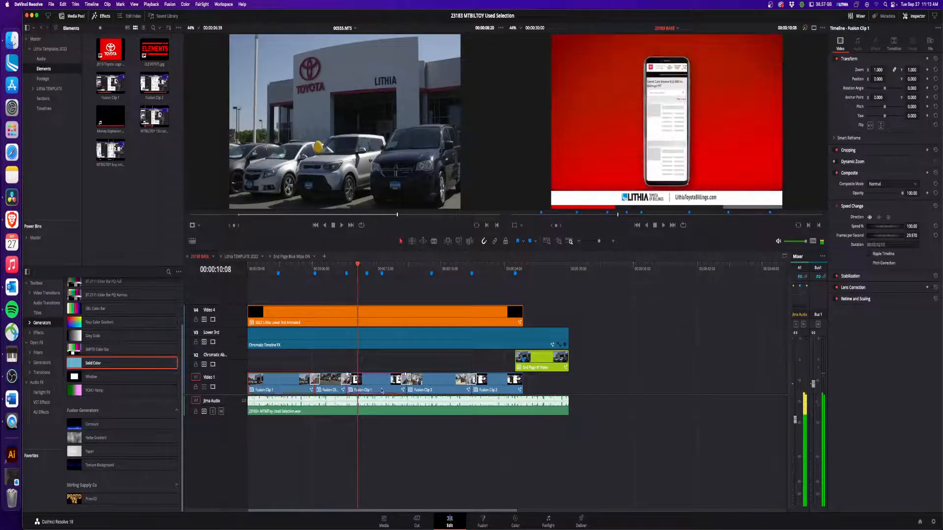
- Open the phone clip at 00:00:10:08 in Fusion, add a Camera Shake (CSh) node after Merge7, and preview the motion
{"action": "right_click", "coordinate": [384, 384]}
{"action": "left_click", "coordinate": [408, 270]}
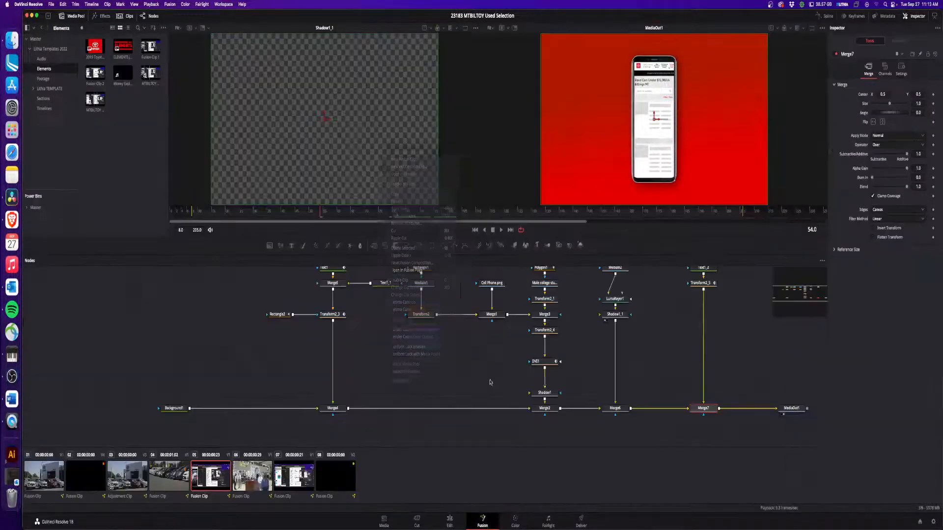
{"action": "key", "text": "shift+space"}
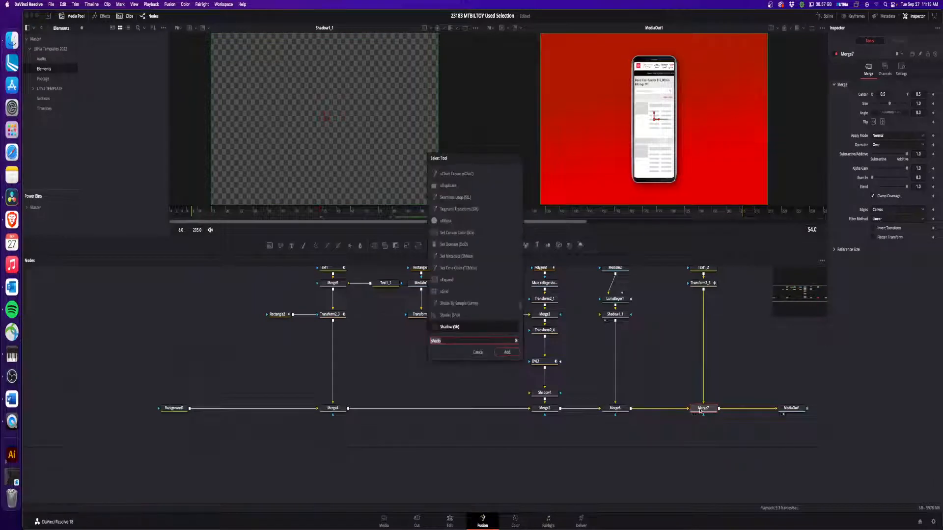
{"action": "type", "text": "camer"}
{"action": "key", "text": "Down"}
{"action": "key", "text": "Return"}
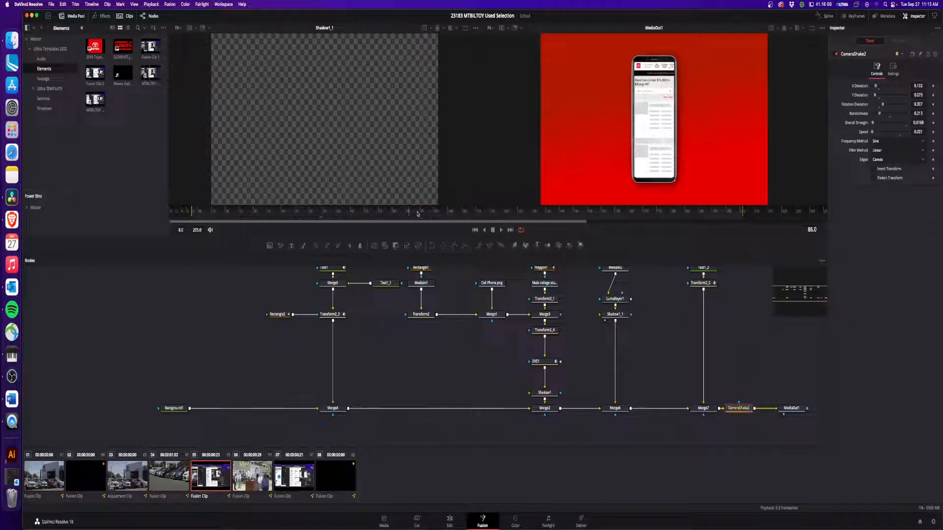
{"action": "left_click", "coordinate": [322, 213]}
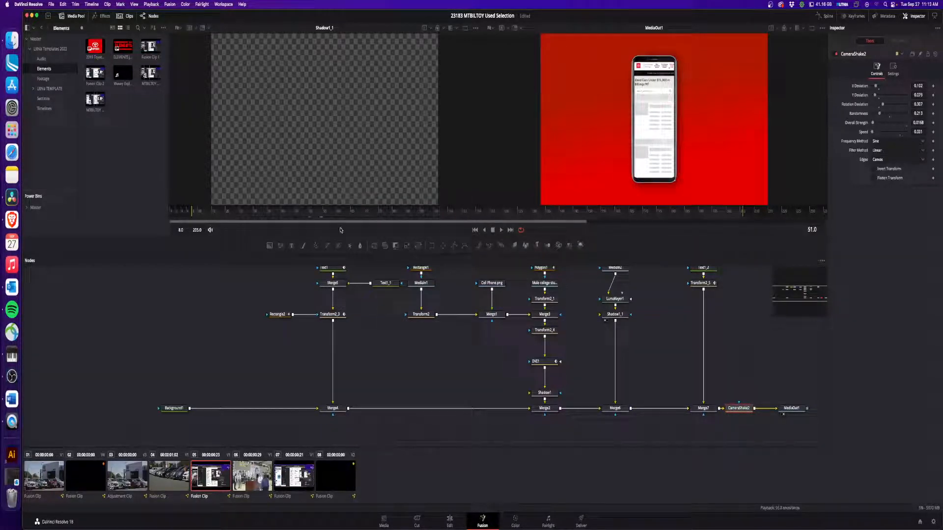
{"action": "key", "text": "space"}
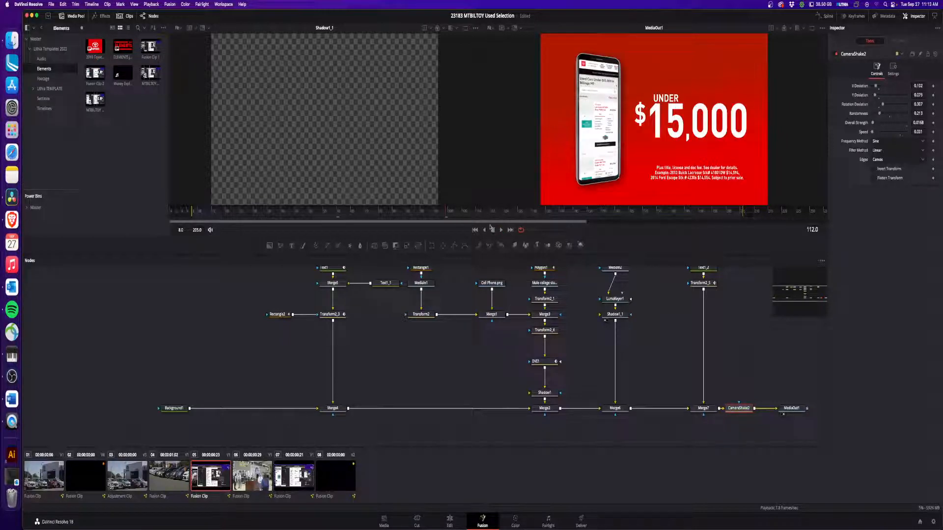
- Delete the Camera Shake node and try a Camera 3D node on Merge7
{"action": "key", "text": "Delete"}
{"action": "left_click", "coordinate": [708, 410]}
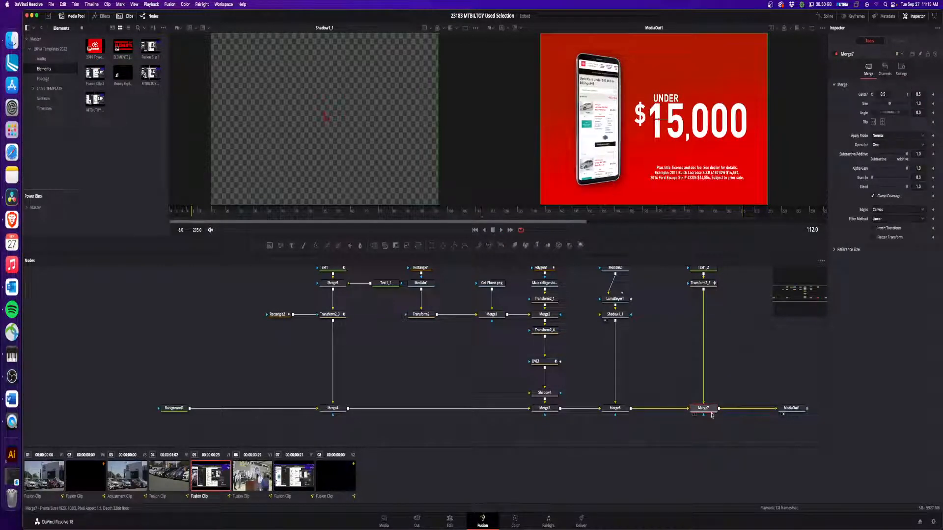
{"action": "key", "text": "shift+space"}
{"action": "type", "text": "camer"}
{"action": "key", "text": "Escape"}
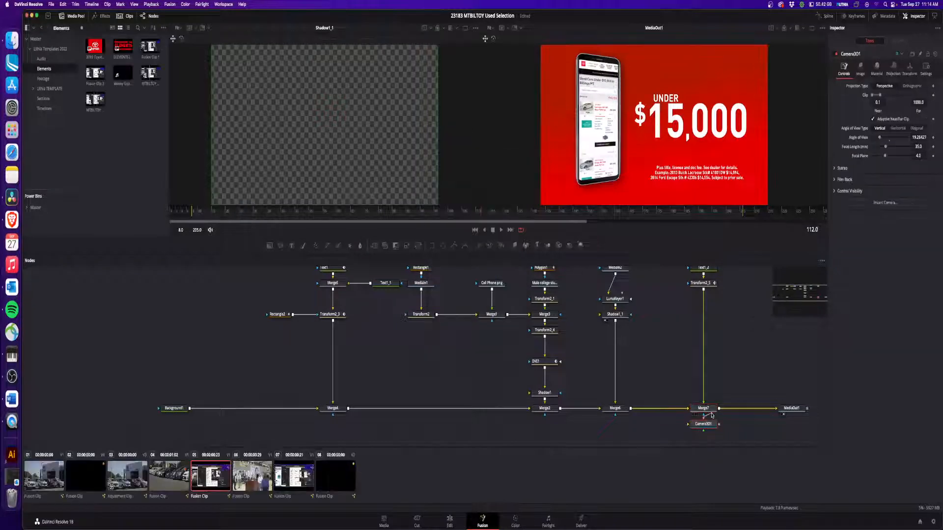
- Try the Camera Shake variant without the CSh tag after Merge7 and scrub through the phone animation
{"action": "left_click", "coordinate": [708, 412]}
{"action": "key", "text": "shift+space"}
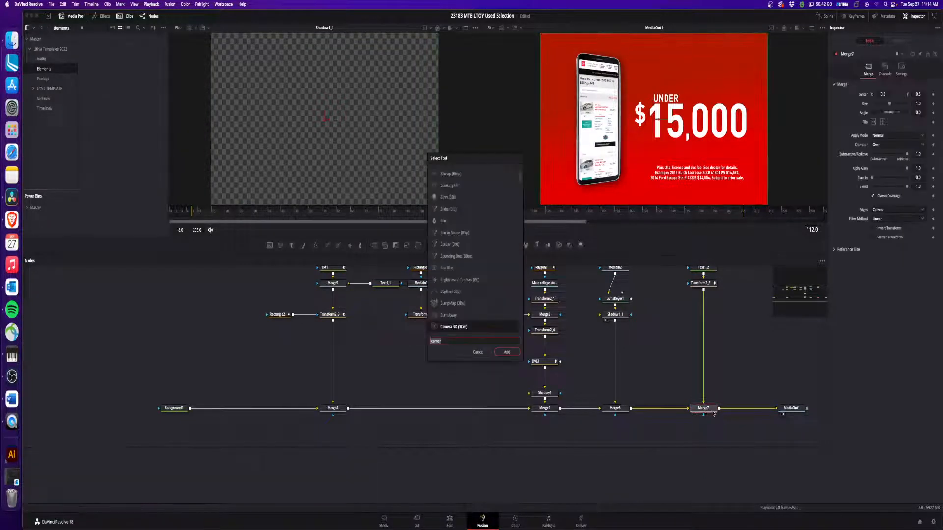
{"action": "type", "text": "cam"}
{"action": "key", "text": "Down"}
{"action": "key", "text": "Down"}
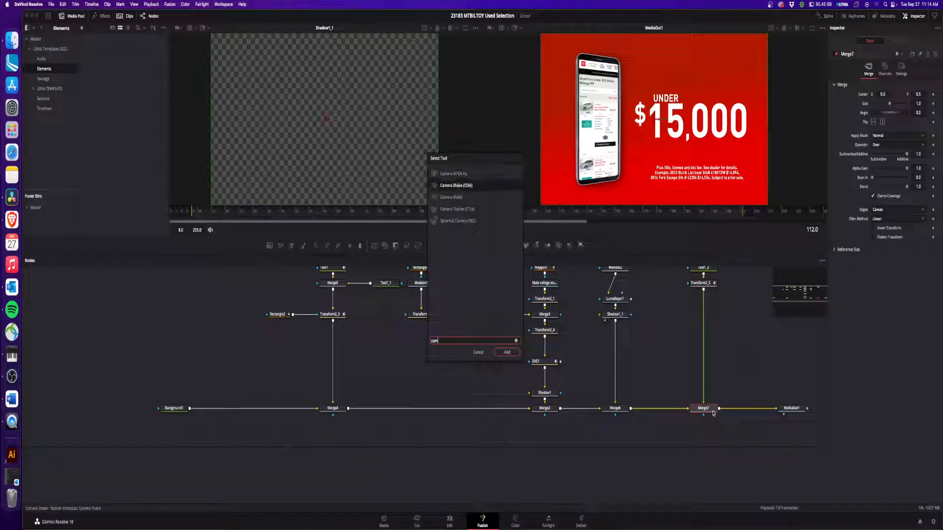
{"action": "key", "text": "Return"}
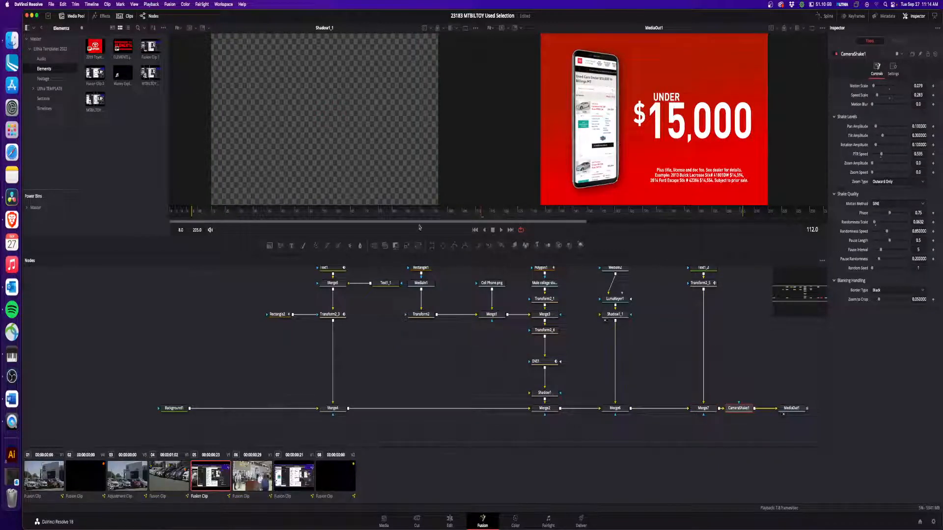
{"action": "left_click", "coordinate": [467, 213]}
{"action": "left_click_drag", "start_coordinate": [466, 212], "coordinate": [342, 216]}
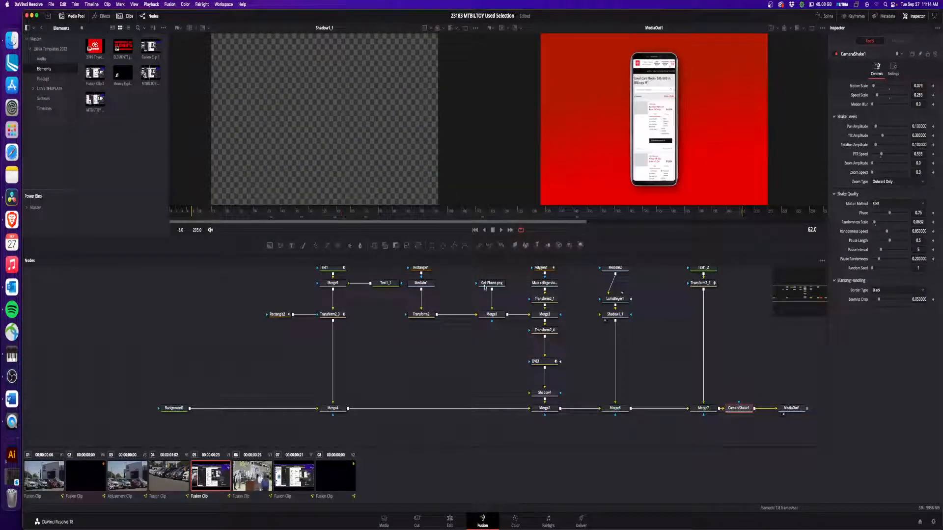
- Replace the shake effect after Merge7 with the Camera Shake (CSh) node
{"action": "key", "text": "Delete"}
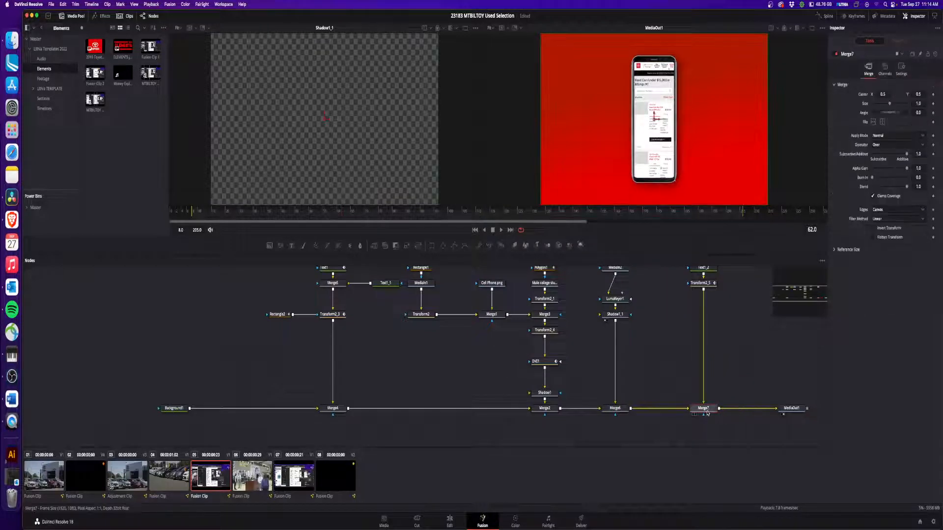
{"action": "left_click", "coordinate": [704, 408]}
{"action": "key", "text": "shift+space"}
{"action": "type", "text": "camer"}
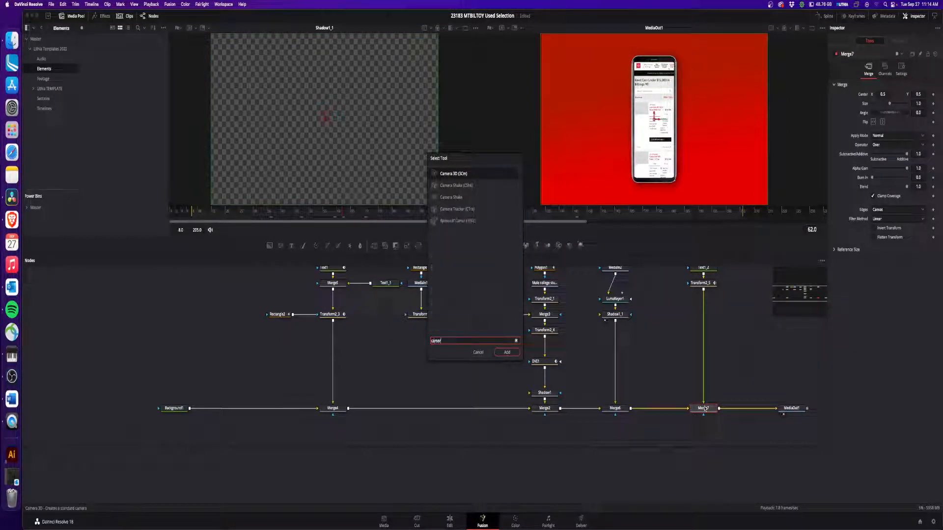
{"action": "key", "text": "Down"}
{"action": "key", "text": "Return"}
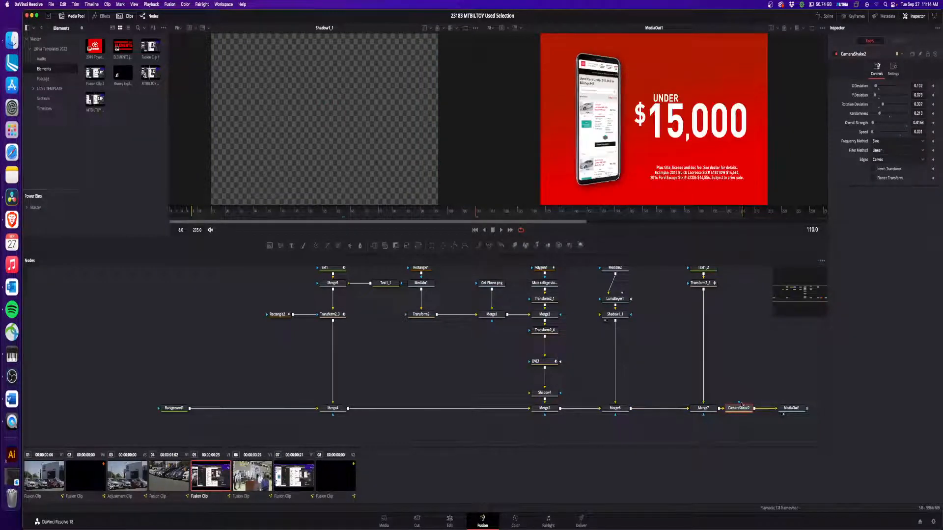
- Switch to the seventh Fusion clip and insert a matching Camera Shake node between Merge2 and MediaOut1
{"action": "left_click", "coordinate": [296, 490]}
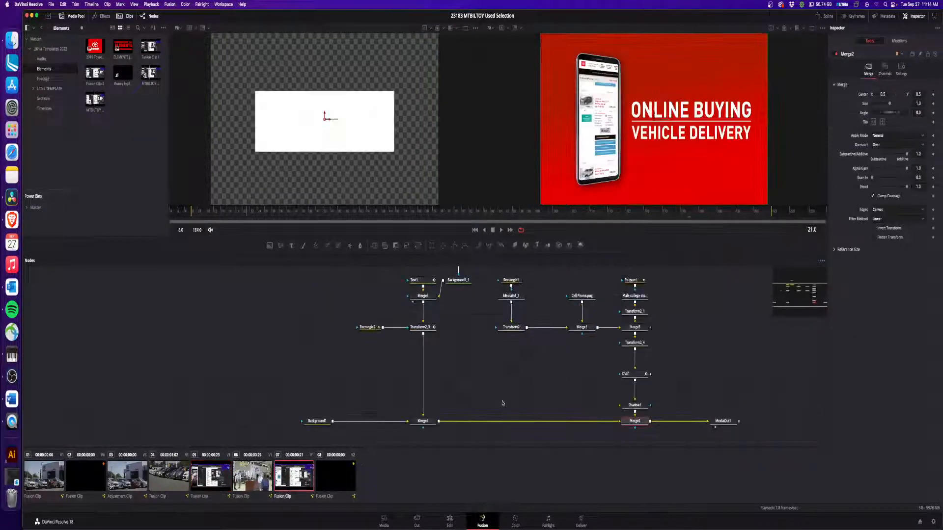
{"action": "left_click_drag", "start_coordinate": [683, 425], "coordinate": [731, 424]}
- Inspect the CameraShake1 settings in the end page's composition and return to the edit timeline
{"action": "left_click", "coordinate": [346, 479]}
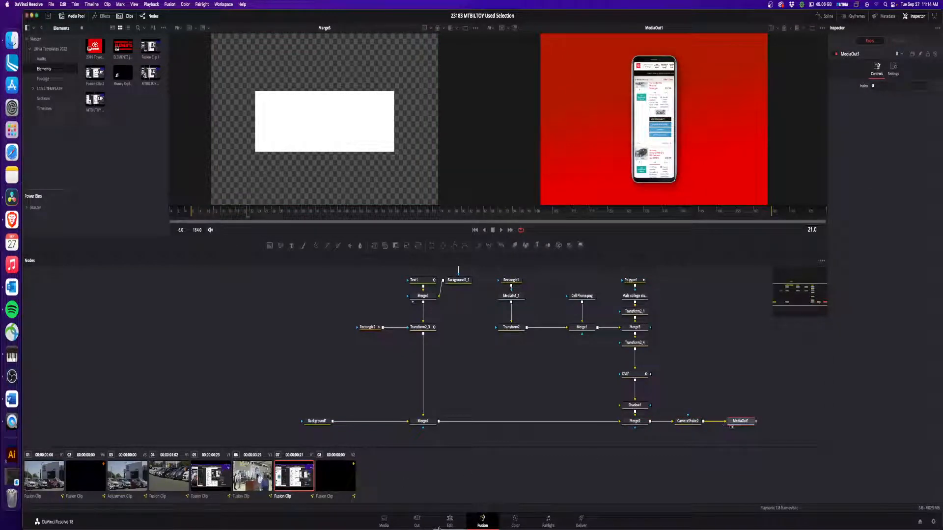
{"action": "scroll", "coordinate": [758, 321], "scroll_direction": "right", "scroll_amount": 10}
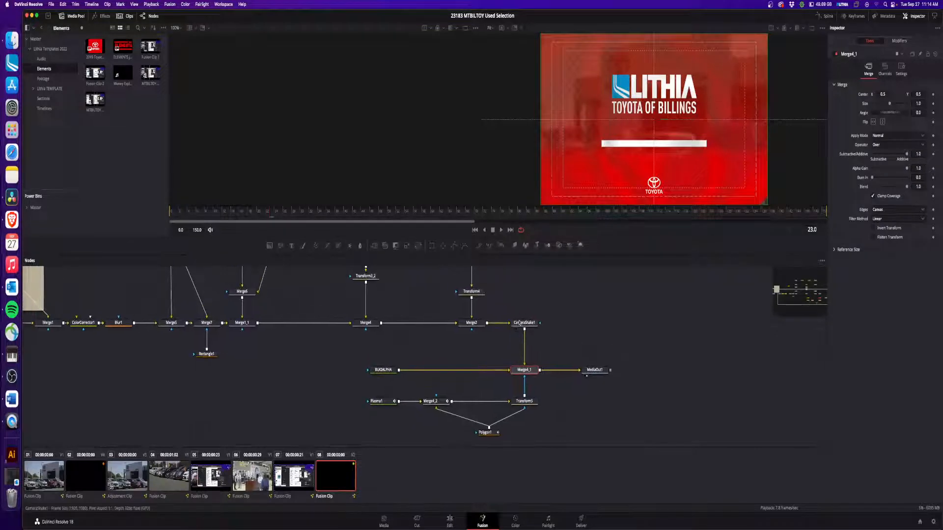
{"action": "left_click", "coordinate": [524, 322]}
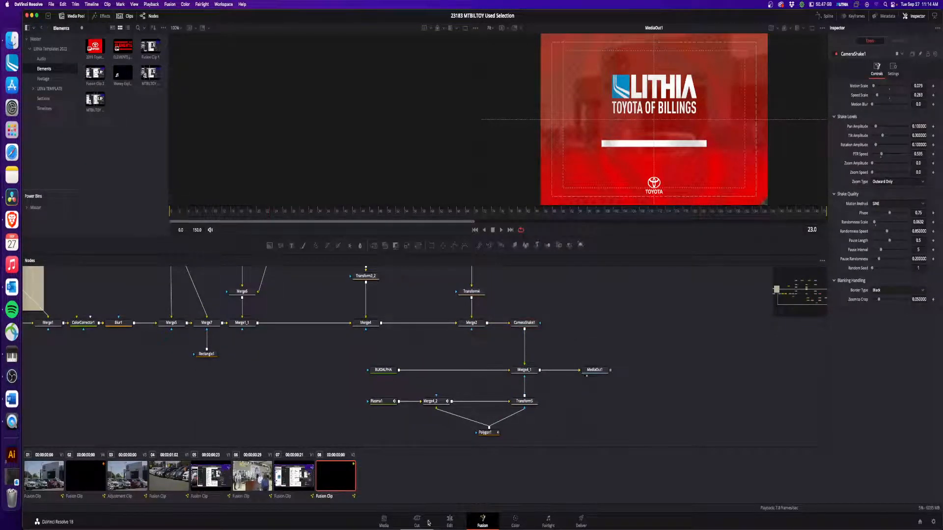
{"action": "left_click", "coordinate": [450, 521]}
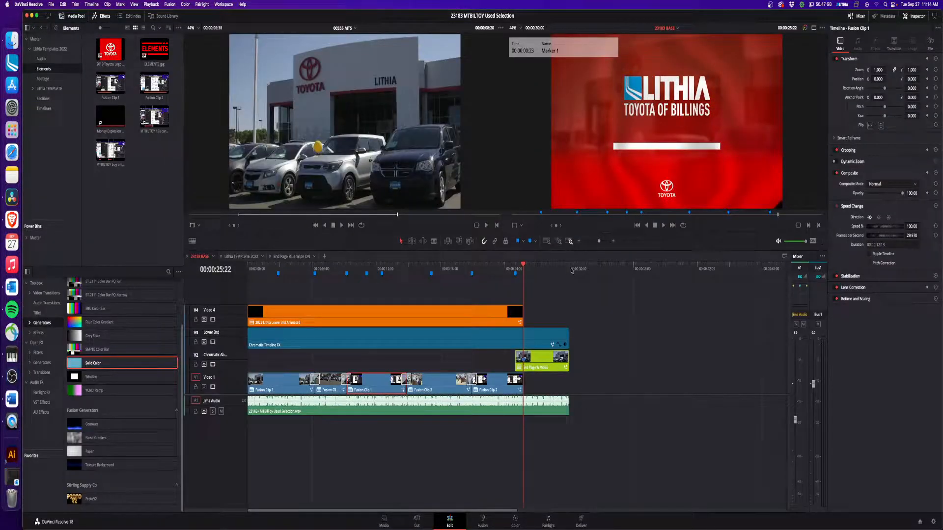
- Move the playhead to the end of the timeline and turn on render caching
{"action": "key", "text": "End"}
{"action": "left_click", "coordinate": [155, 5]}
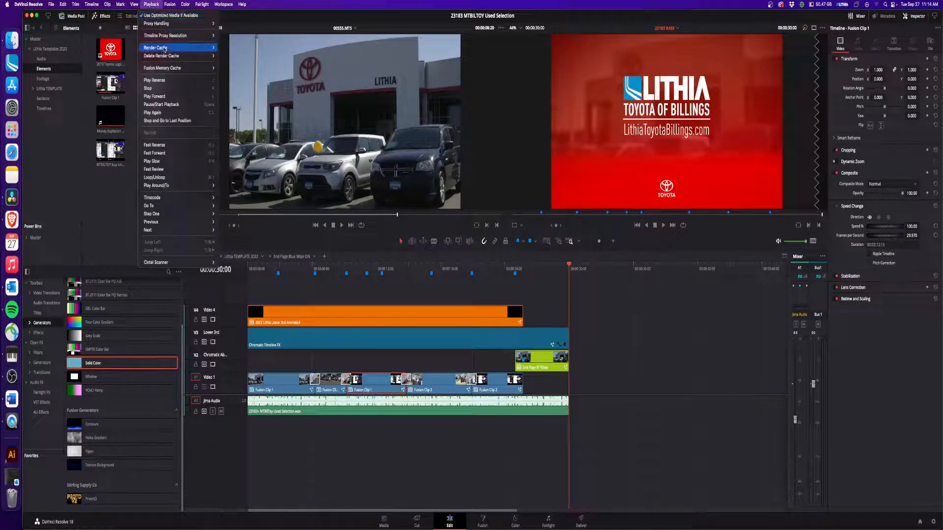
{"action": "mouse_move", "coordinate": [165, 48]}
{"action": "left_click", "coordinate": [227, 56]}
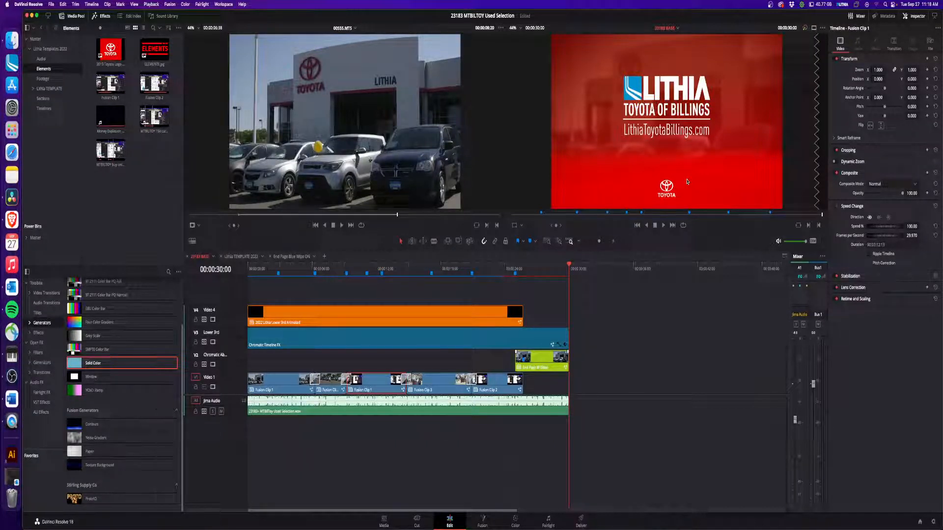
- Save the project and return the playhead to 00:00:00:00
{"action": "left_click", "coordinate": [491, 271]}
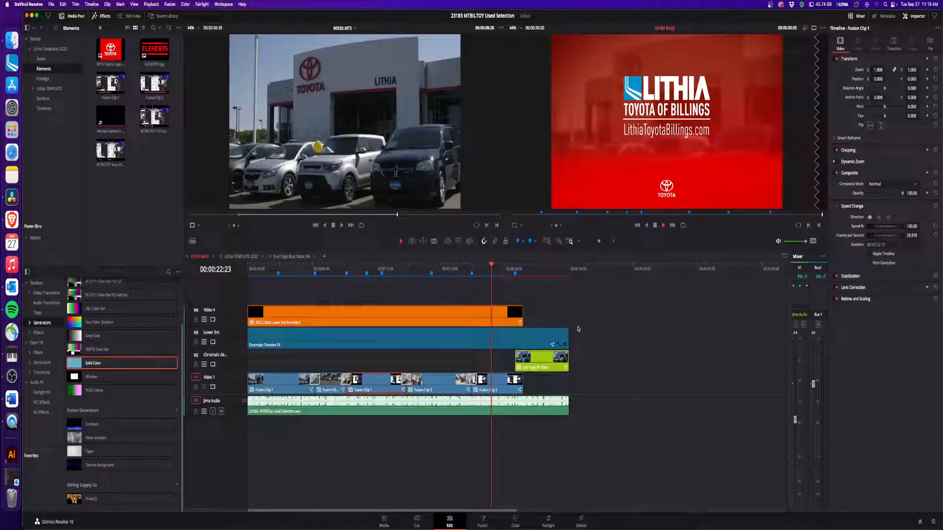
{"action": "left_click", "coordinate": [647, 306]}
{"action": "key", "text": "super+s"}
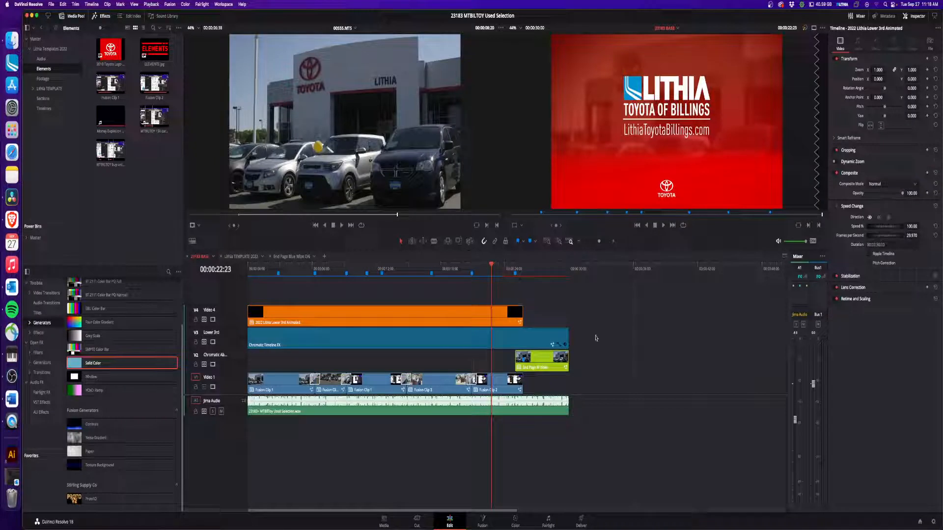
{"action": "left_click_drag", "start_coordinate": [259, 275], "coordinate": [241, 274]}
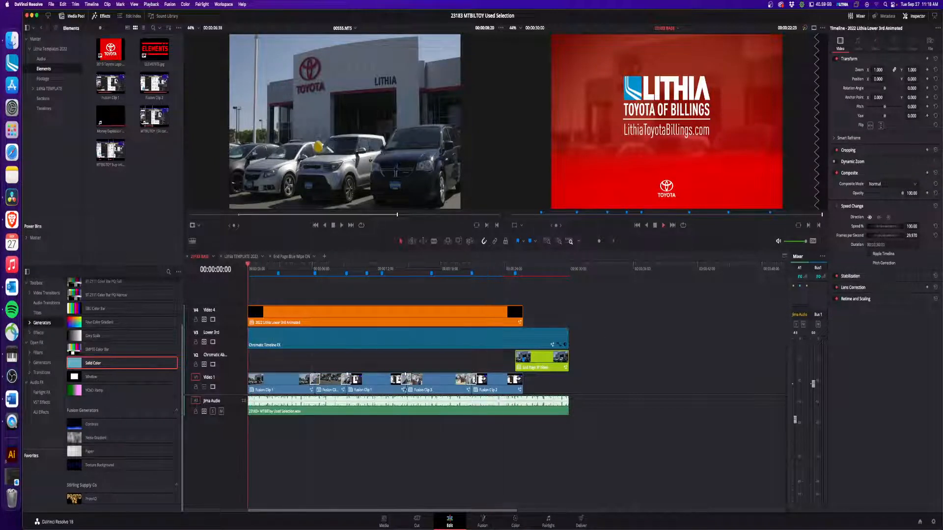
- Try playing the timeline from the start, set the render cache to None and delete all render cache files
{"action": "key", "text": "space"}
{"action": "key", "text": "space"}
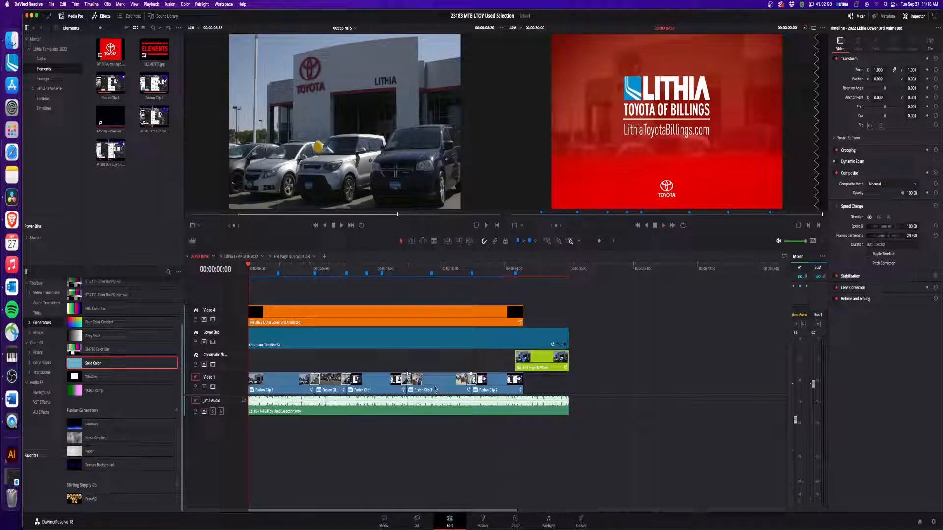
{"action": "left_click", "coordinate": [151, 4]}
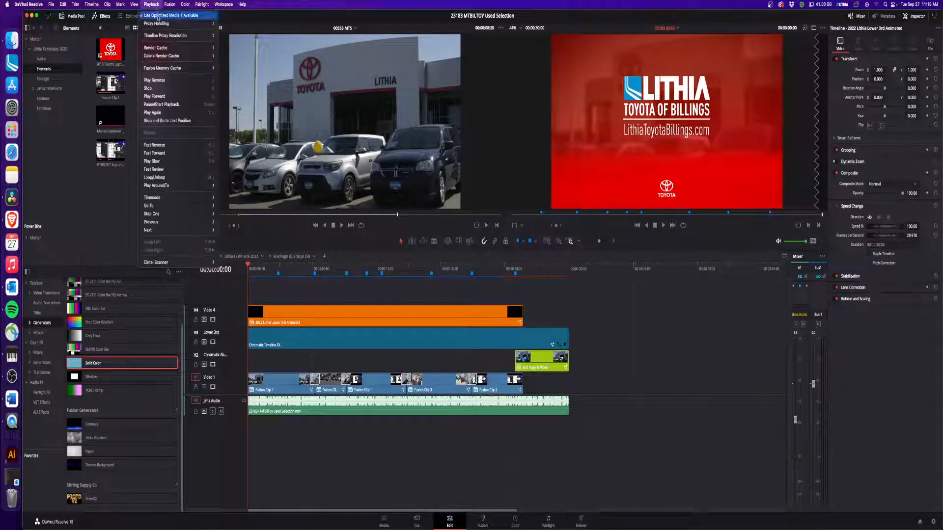
{"action": "mouse_move", "coordinate": [165, 47]}
{"action": "left_click", "coordinate": [225, 48]}
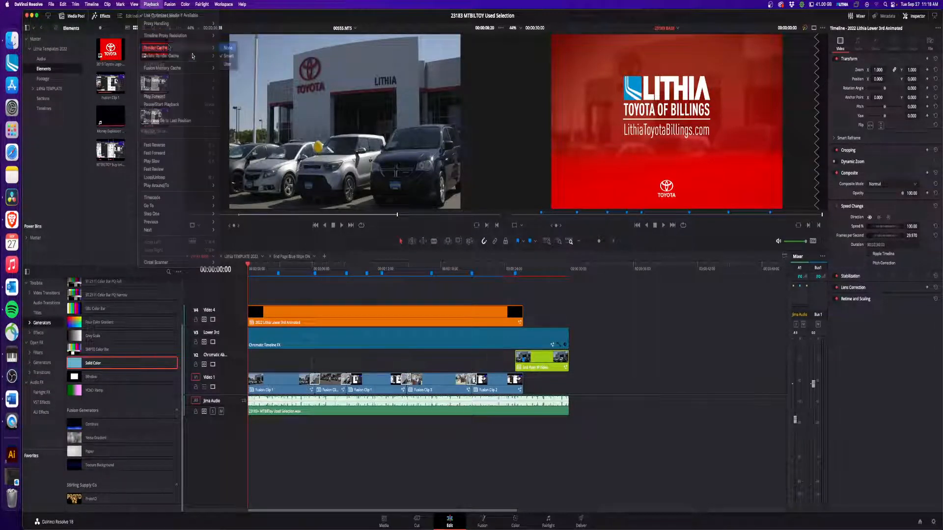
{"action": "left_click", "coordinate": [151, 4]}
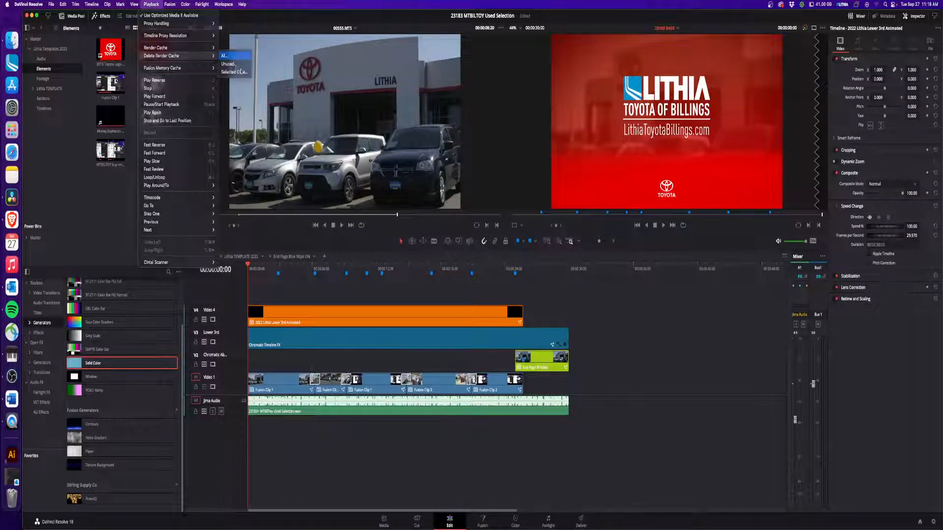
{"action": "left_click", "coordinate": [224, 56]}
{"action": "left_click", "coordinate": [520, 295]}
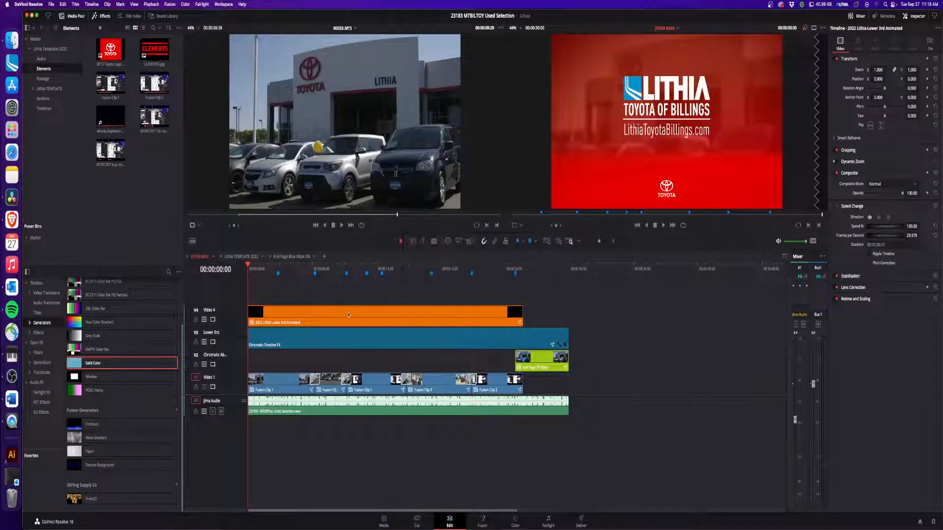
- Quit and relaunch DaVinci Resolve, and reopen the project 23183 MTBILTOY Used Selection from the Local Database
{"action": "left_click", "coordinate": [29, 4]}
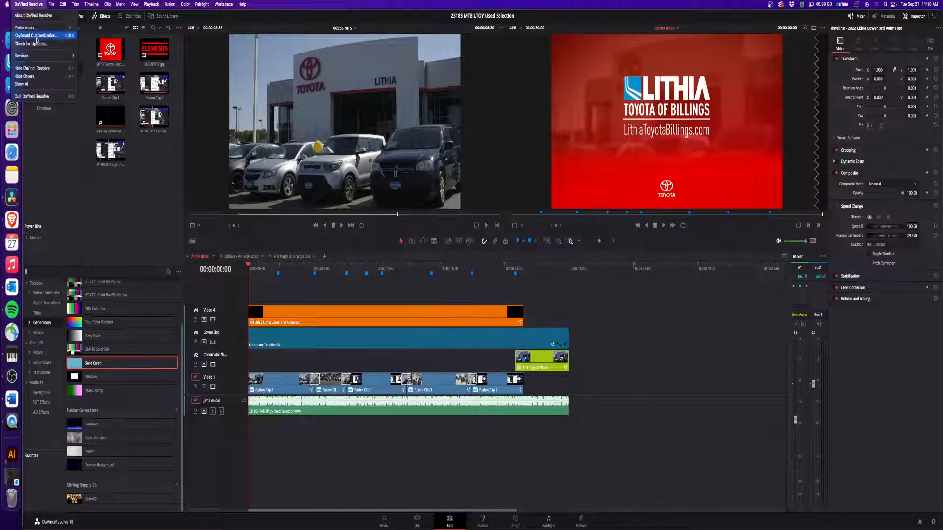
{"action": "left_click", "coordinate": [33, 97]}
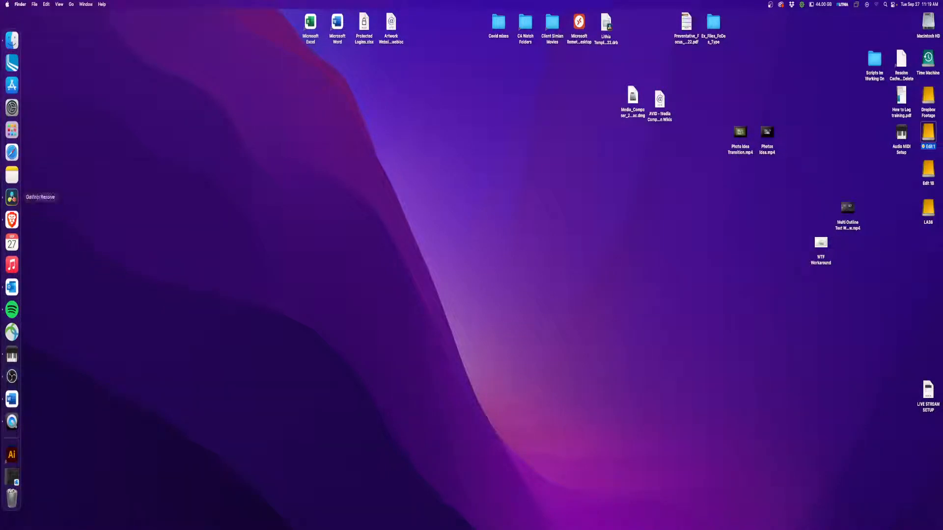
{"action": "right_click", "coordinate": [12, 197]}
{"action": "left_click", "coordinate": [44, 220]}
{"action": "left_click", "coordinate": [75, 249]}
{"action": "left_click", "coordinate": [12, 197]}
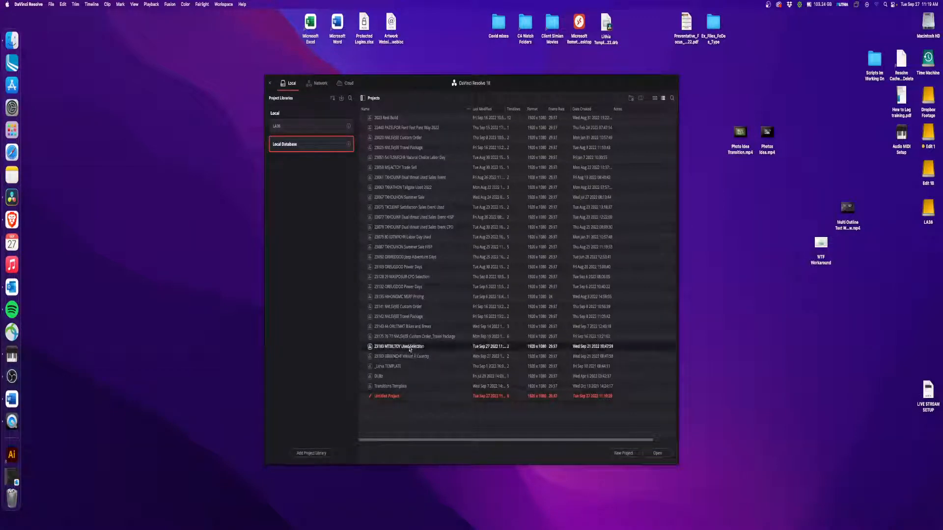
{"action": "double_click", "coordinate": [410, 349]}
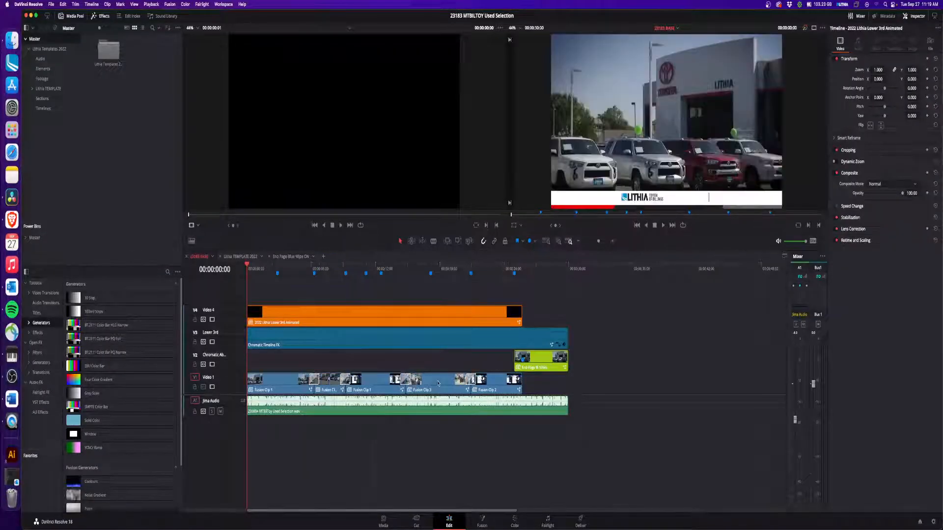
- Set the render cache to Smart, let the timeline finish caching and play the commercial from the start
{"action": "left_click", "coordinate": [152, 4]}
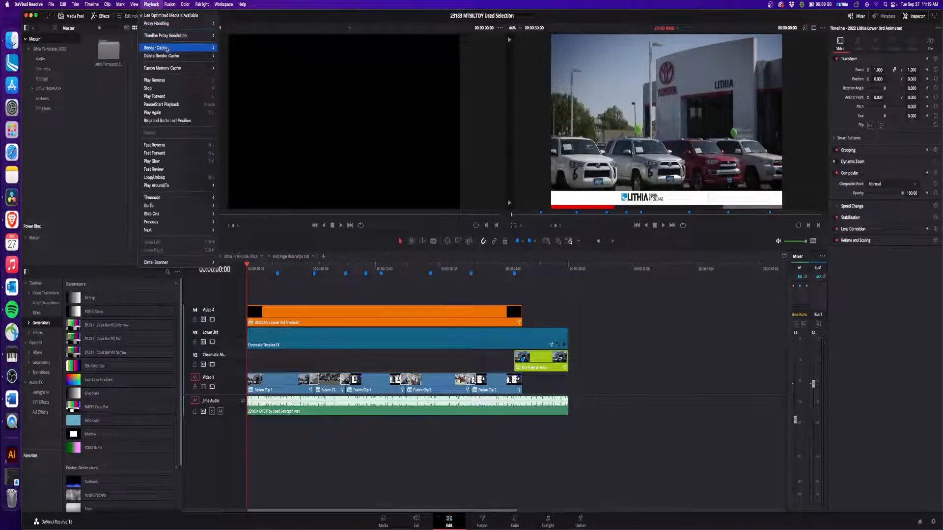
{"action": "mouse_move", "coordinate": [169, 49]}
{"action": "left_click", "coordinate": [228, 55]}
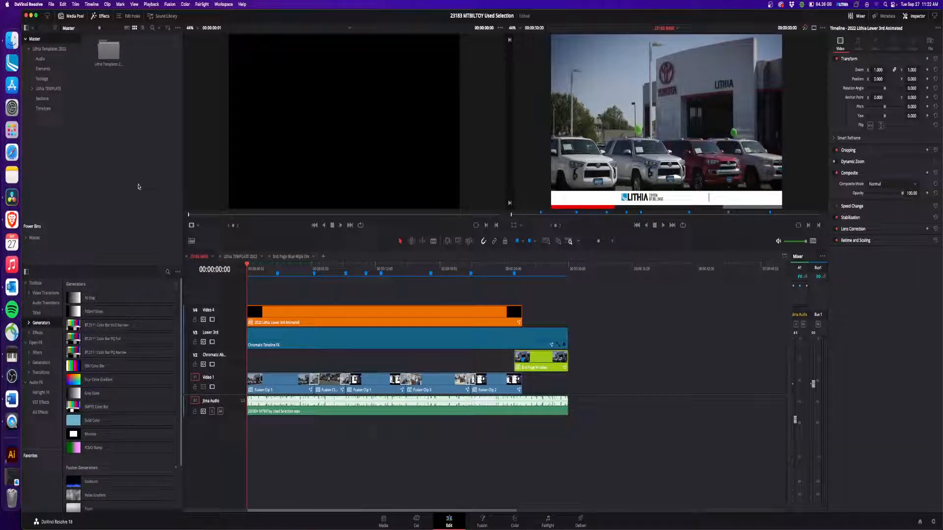
{"action": "key", "text": "space"}
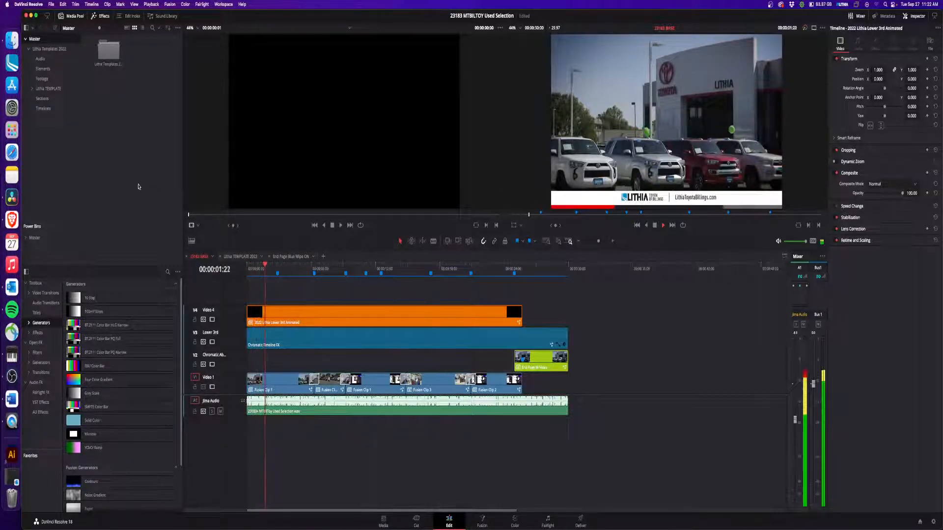